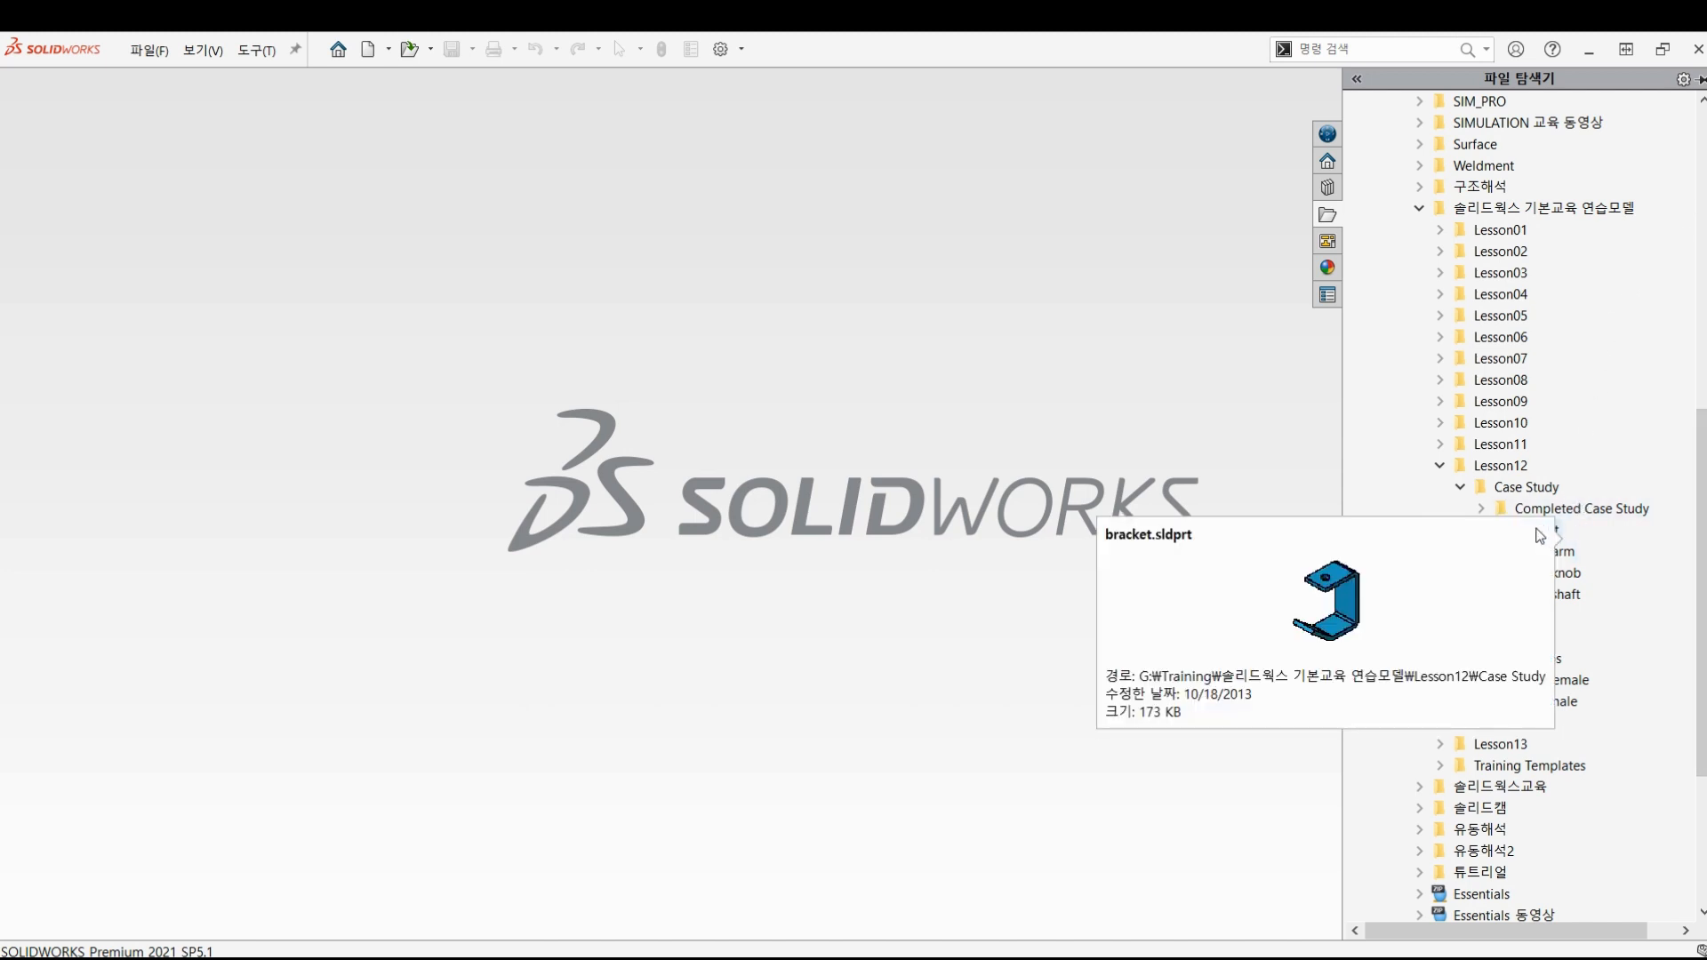
# - Open the bracket part from the Lesson12 Case Study folder and create a new assembly from it
pyautogui.moveTo(1572, 558)
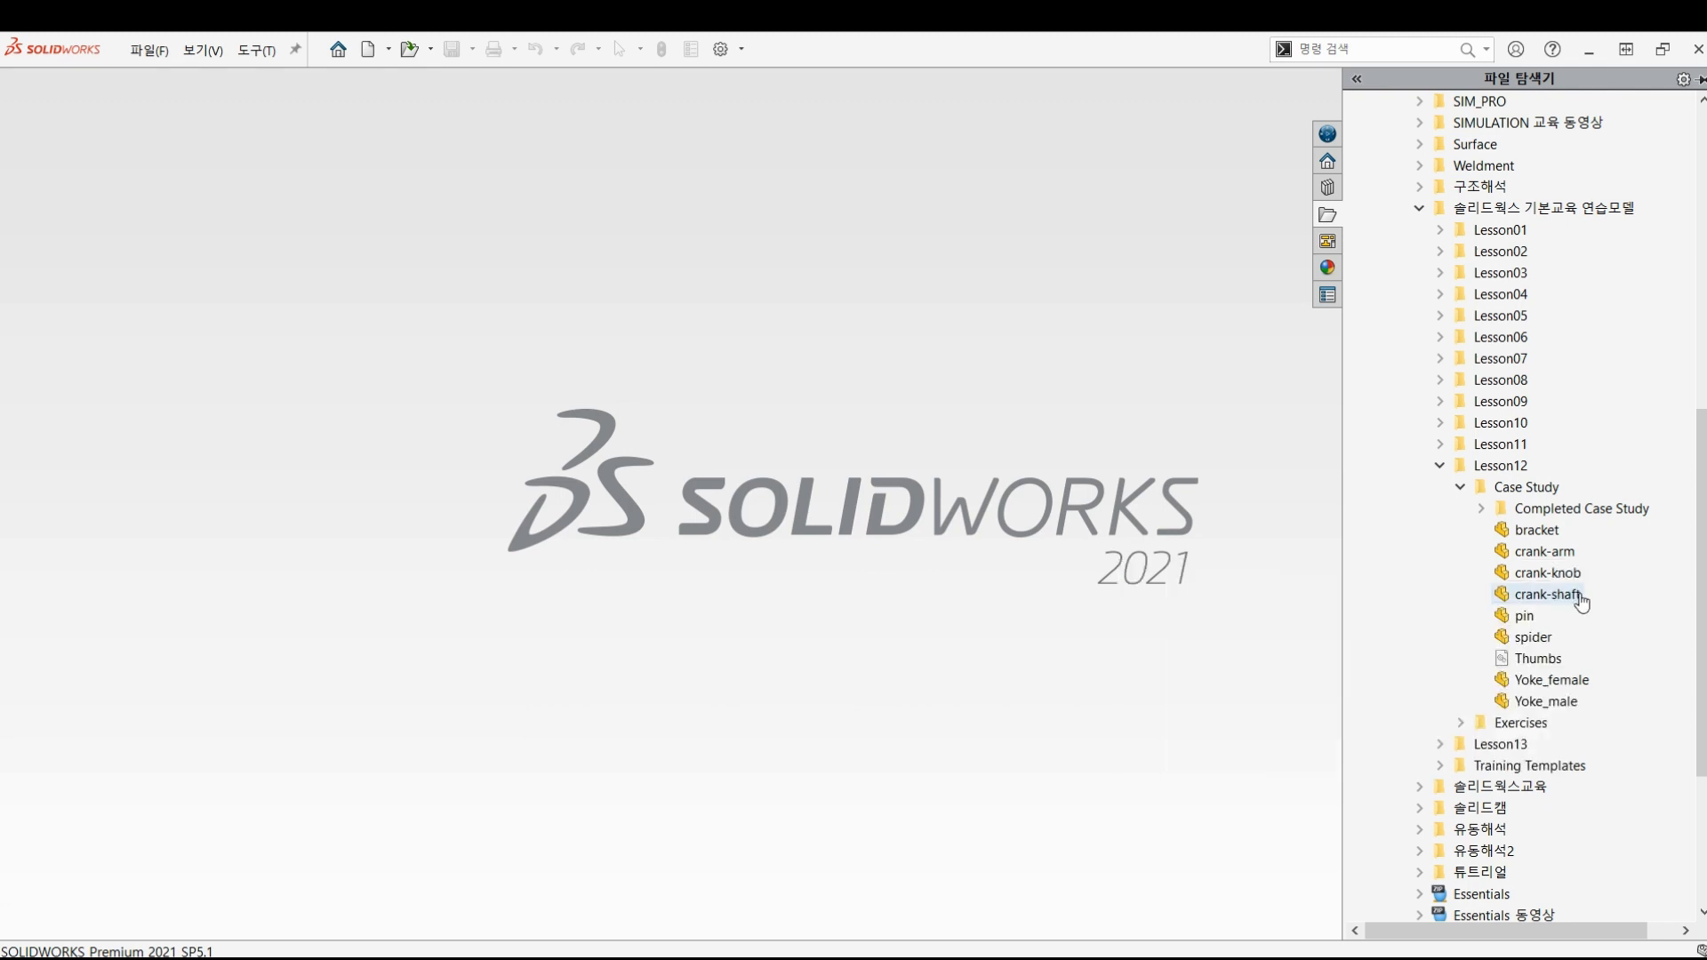
pyautogui.doubleClick(1538, 531)
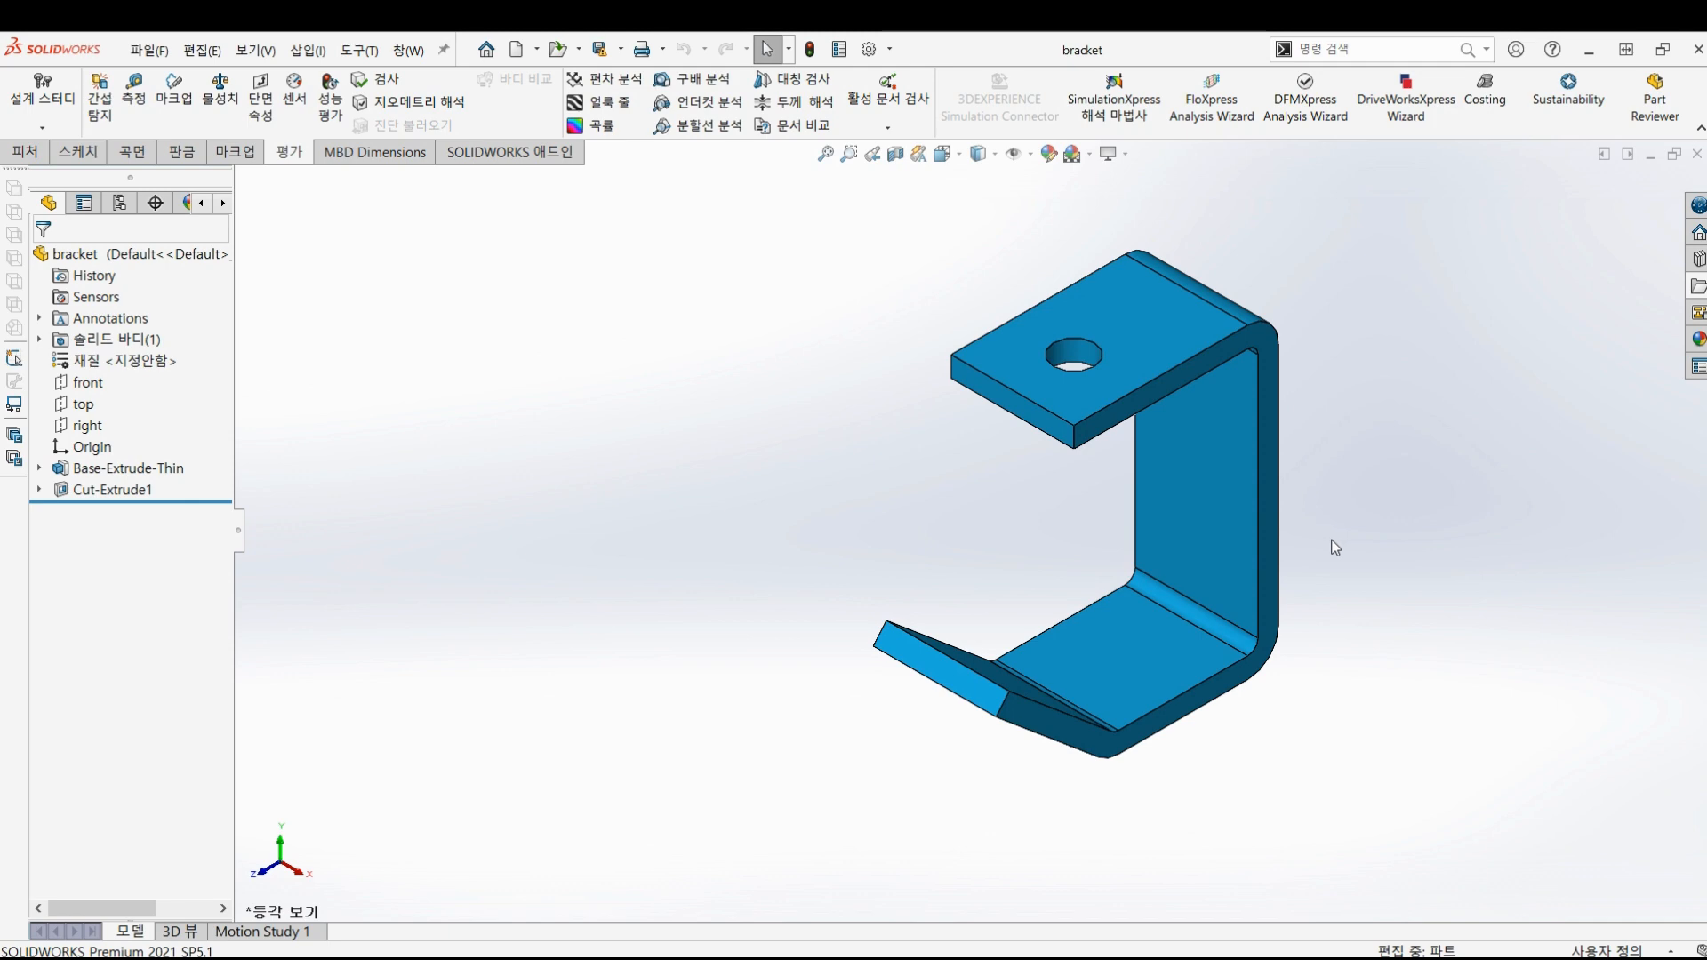
pyautogui.click(537, 54)
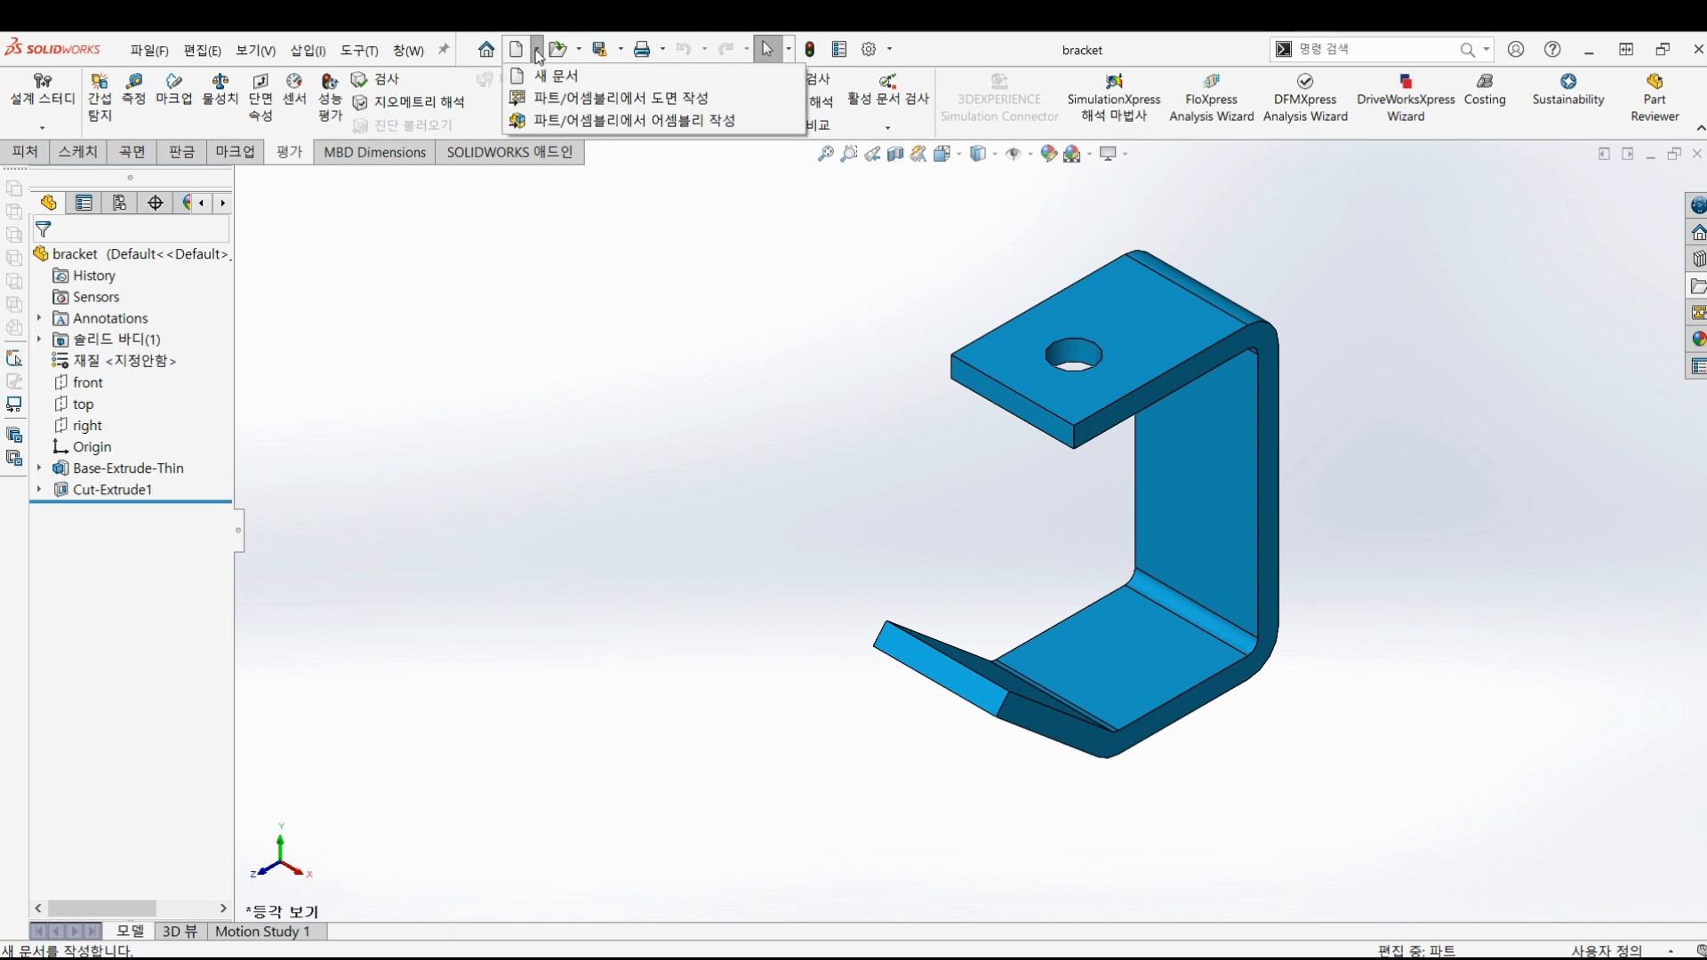
pyautogui.click(592, 122)
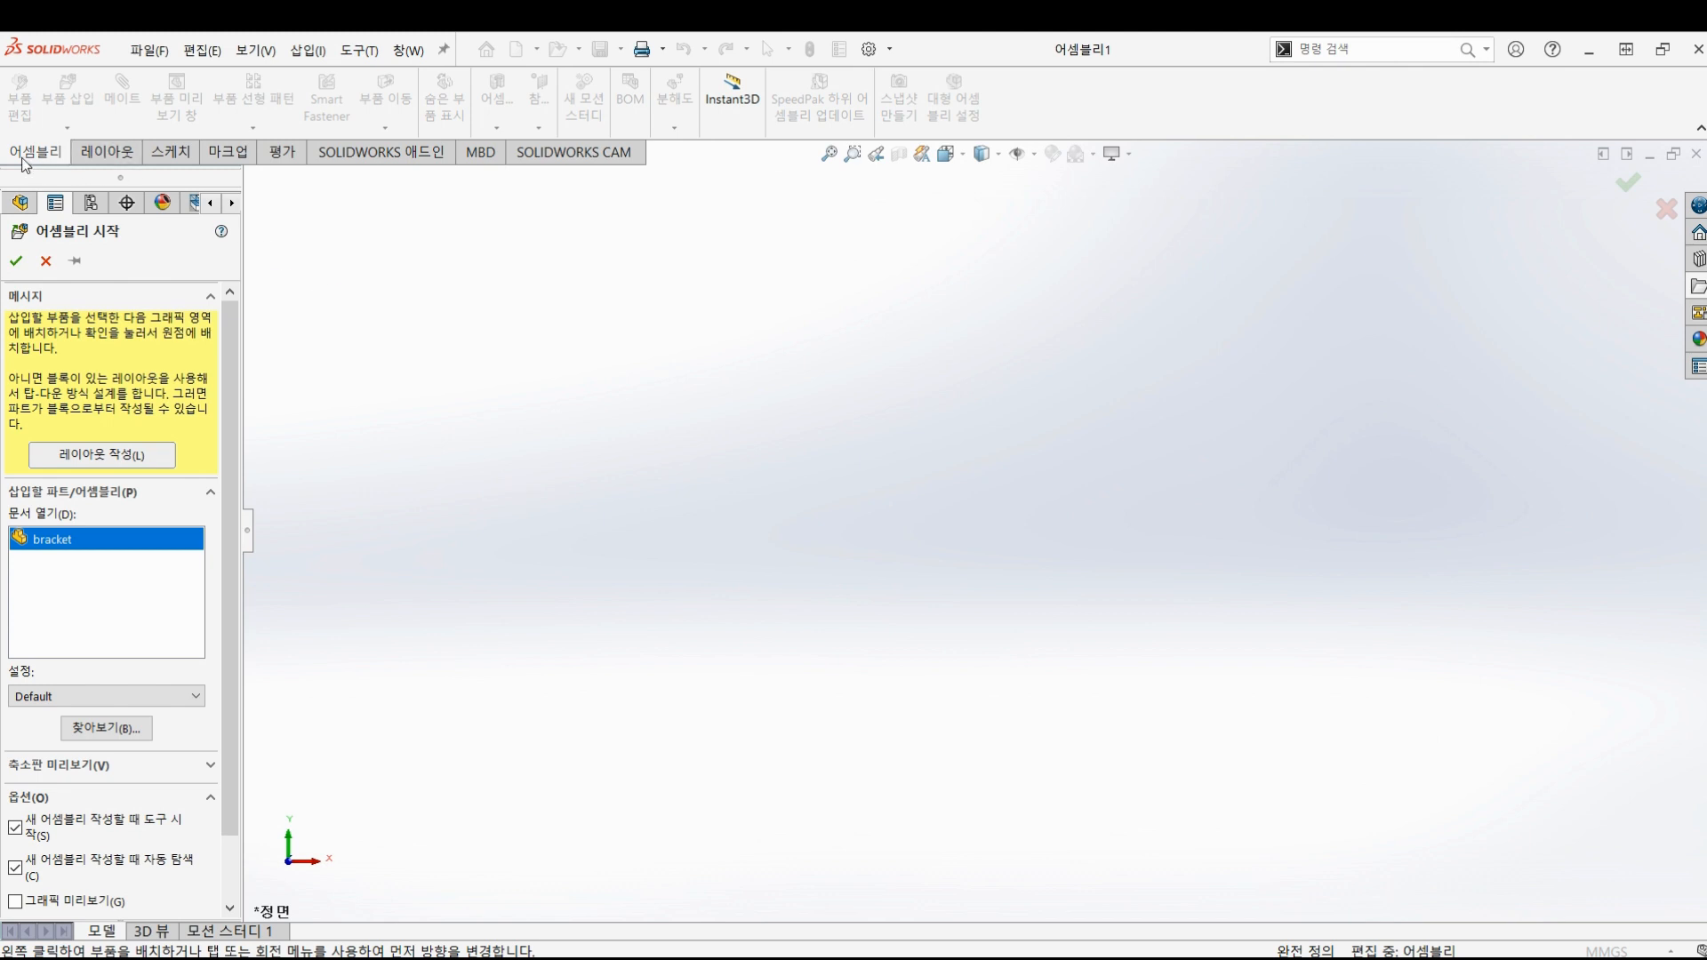
pyautogui.click(105, 153)
pyautogui.click(171, 153)
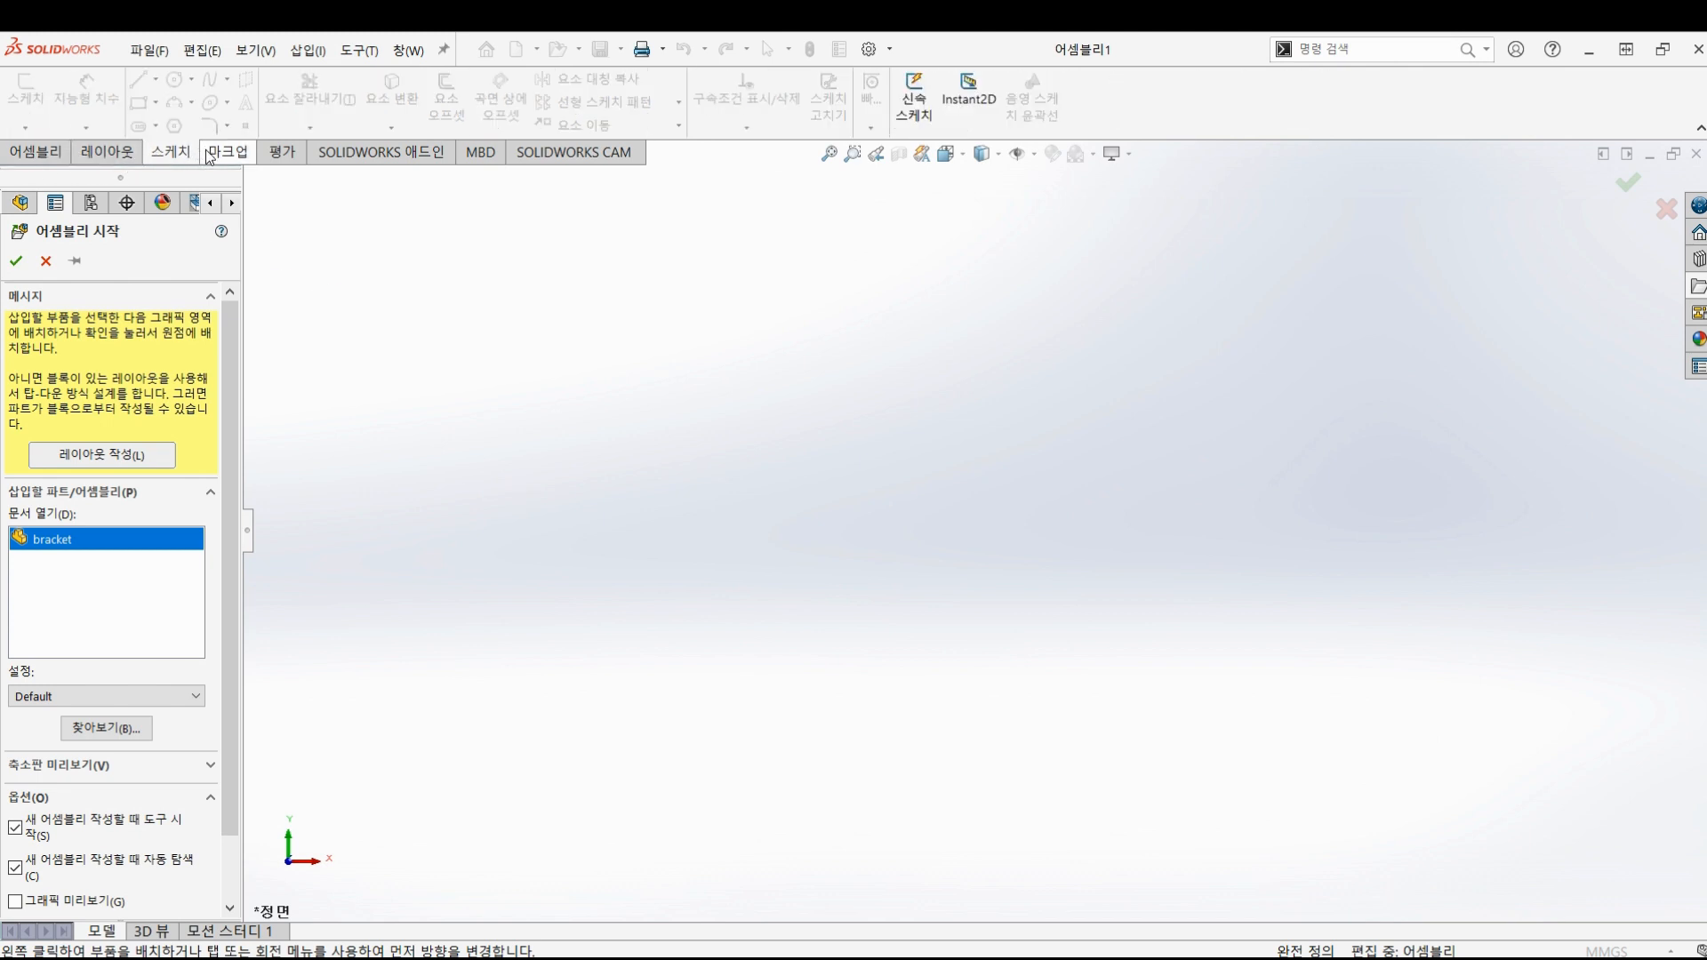
pyautogui.click(210, 158)
pyautogui.click(41, 153)
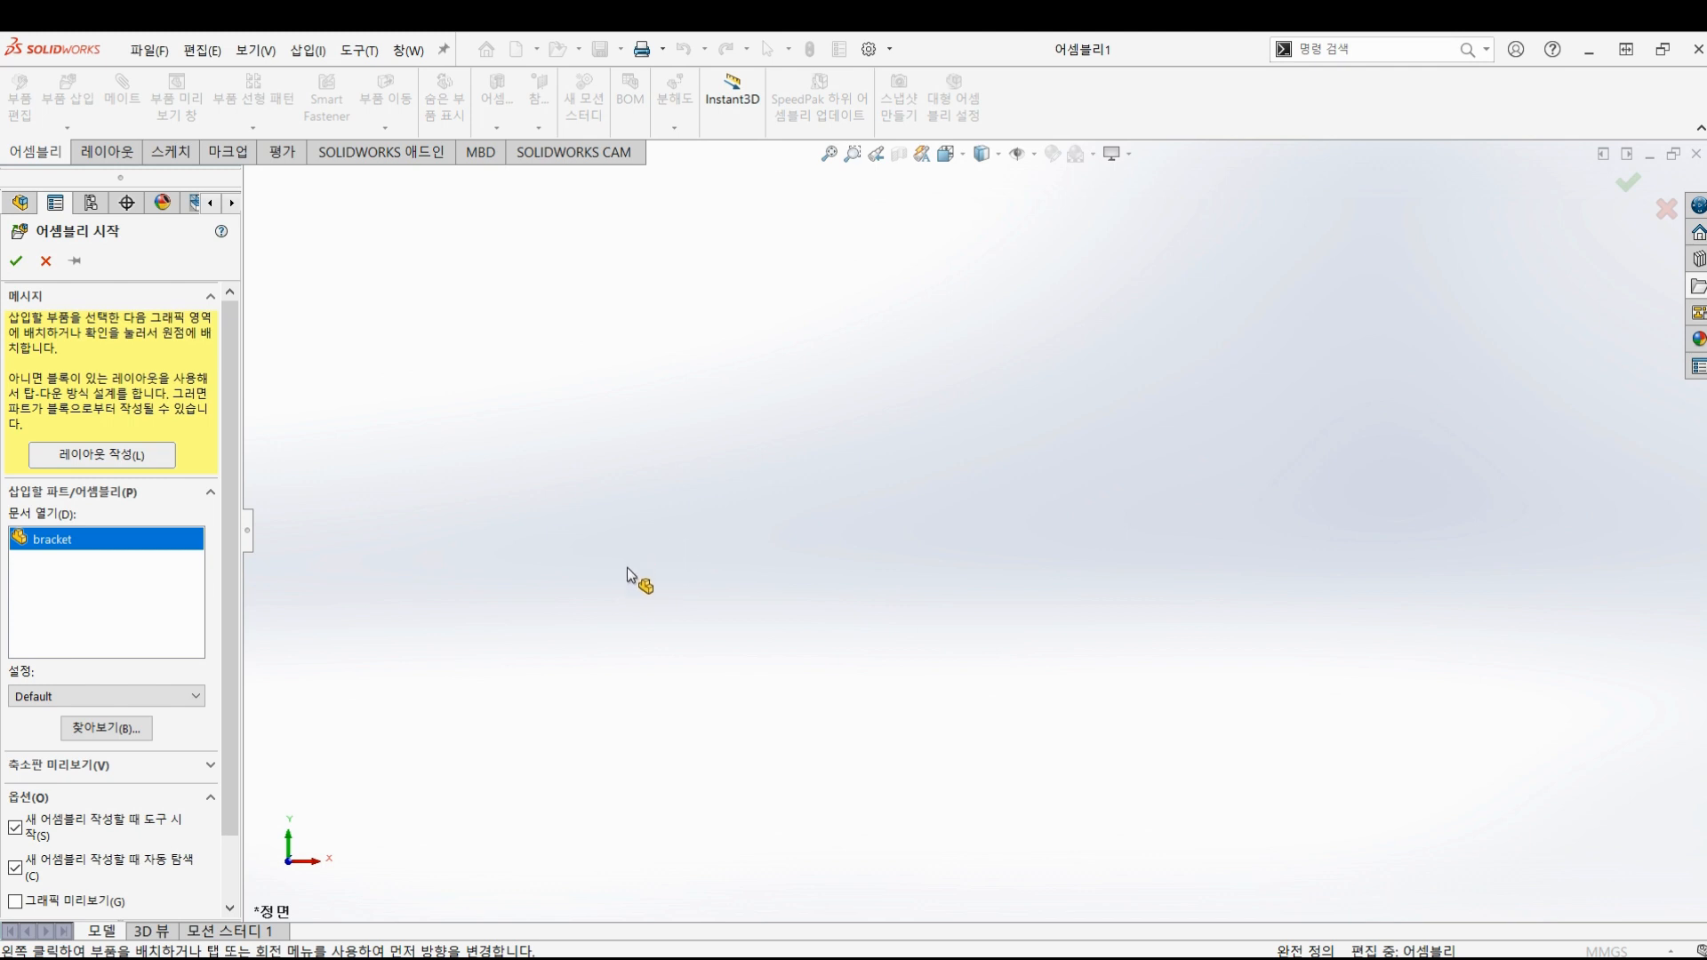
# - Turn on the graphics preview option and place the bracket at the assembly origin as the first component
pyautogui.scroll(-2, 13, 829)
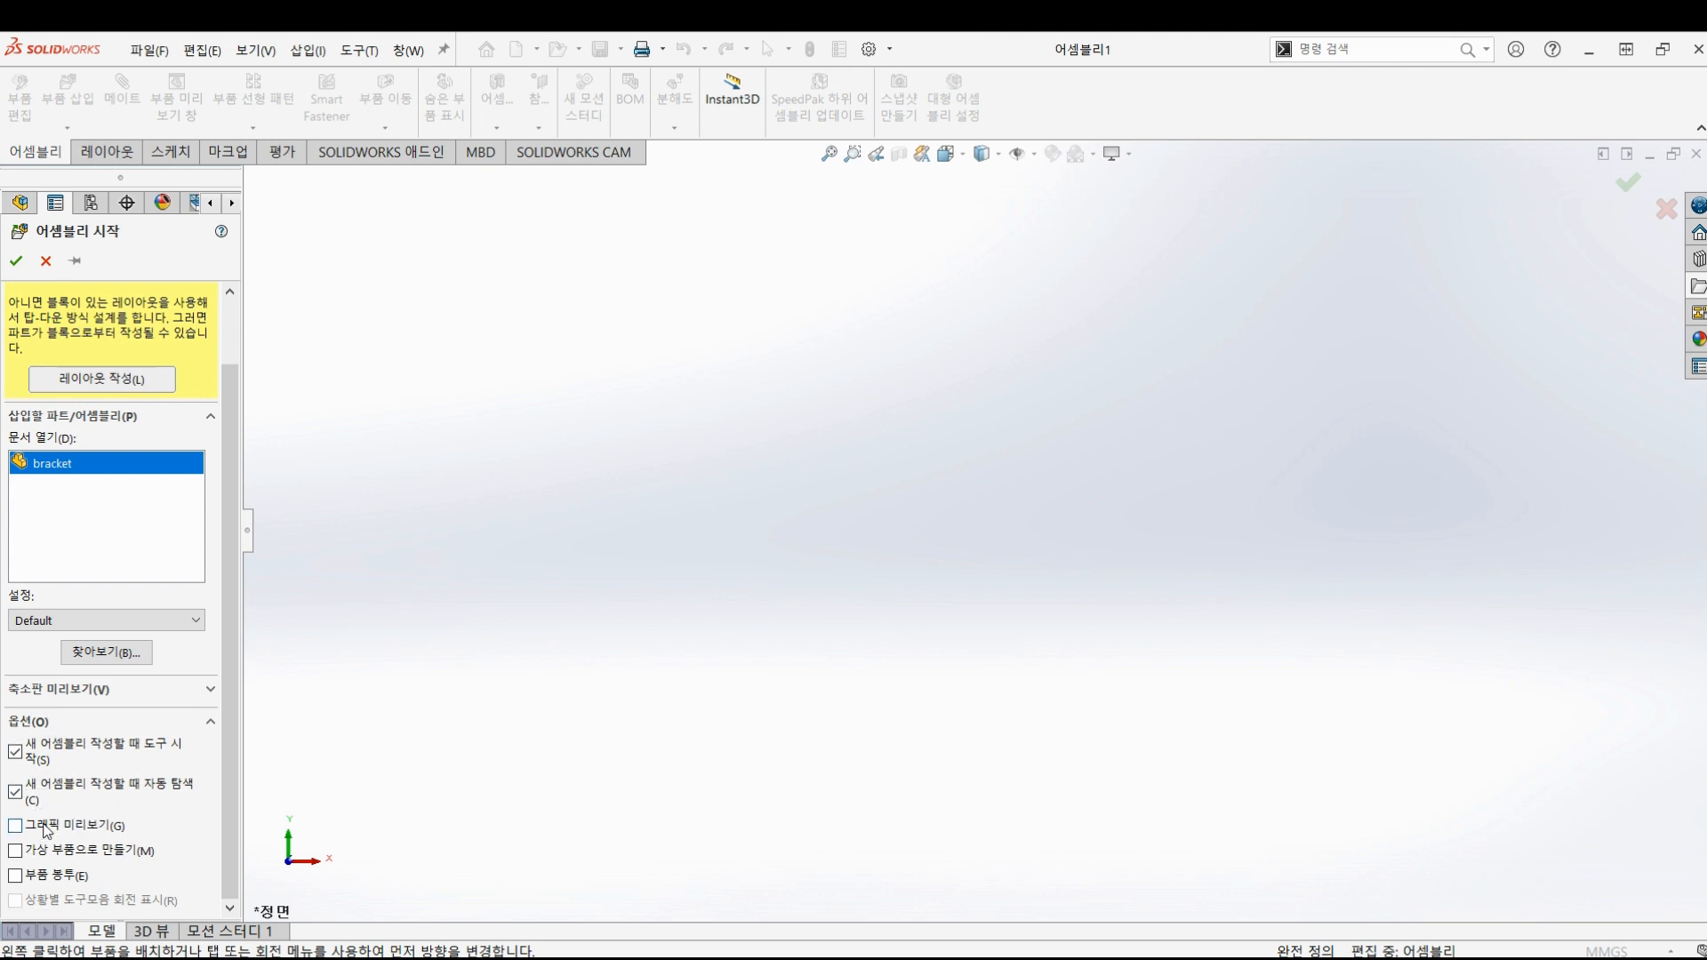
pyautogui.click(16, 827)
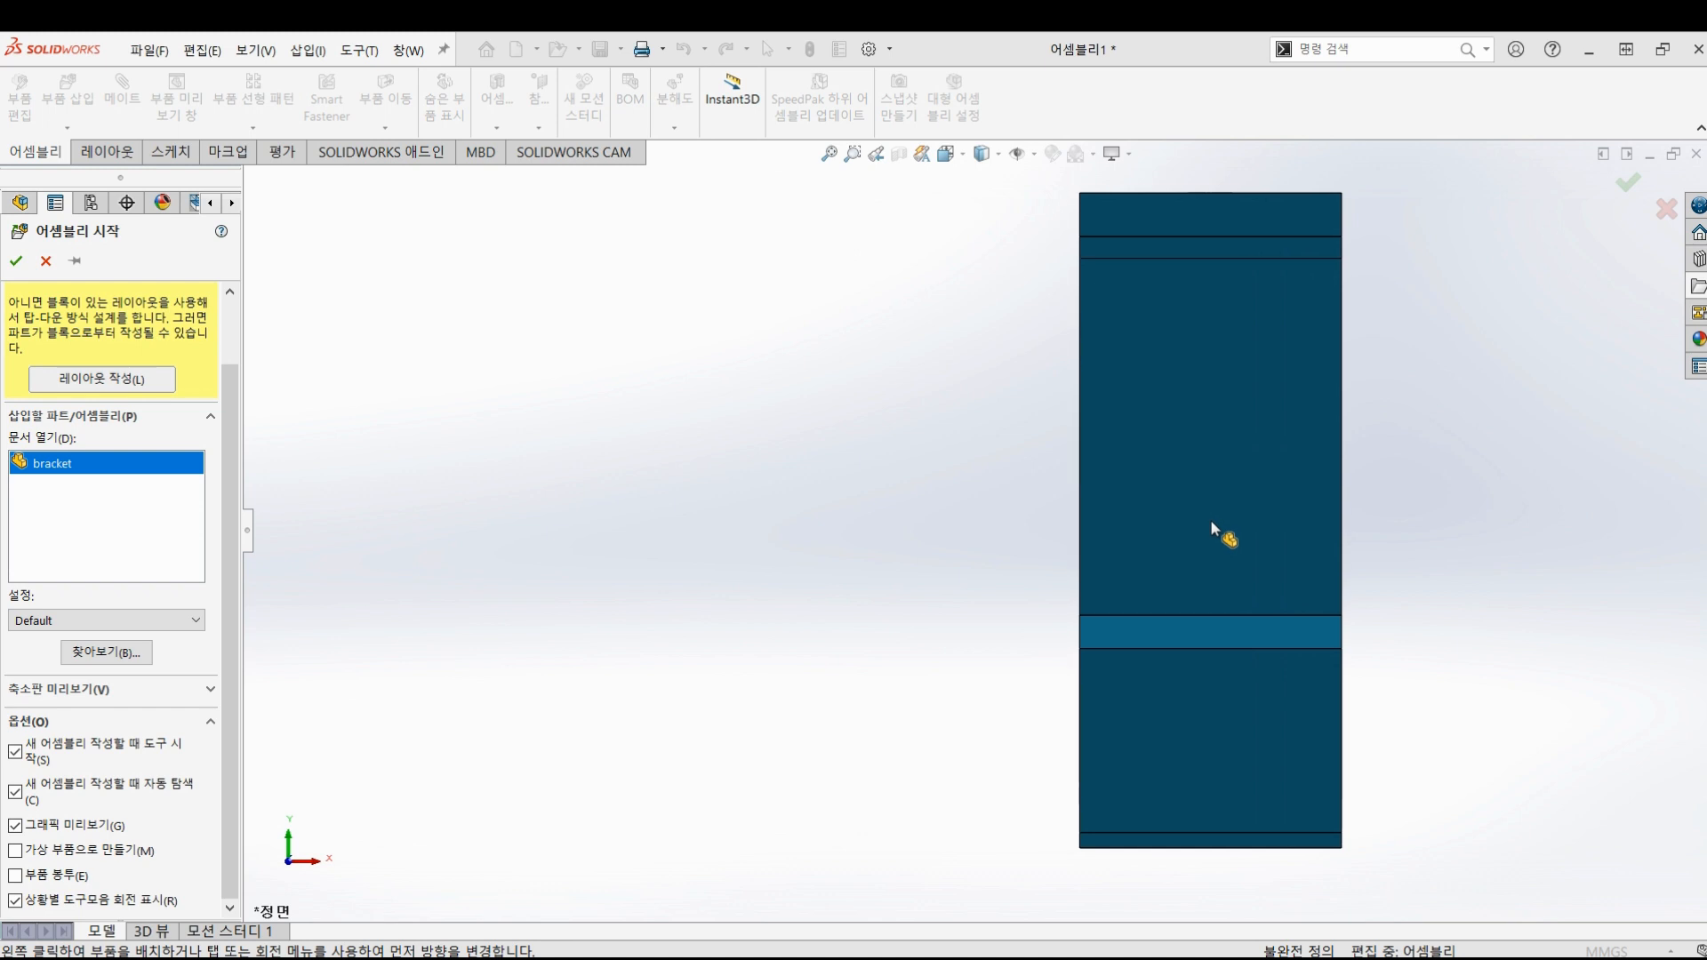
pyautogui.click(1230, 517)
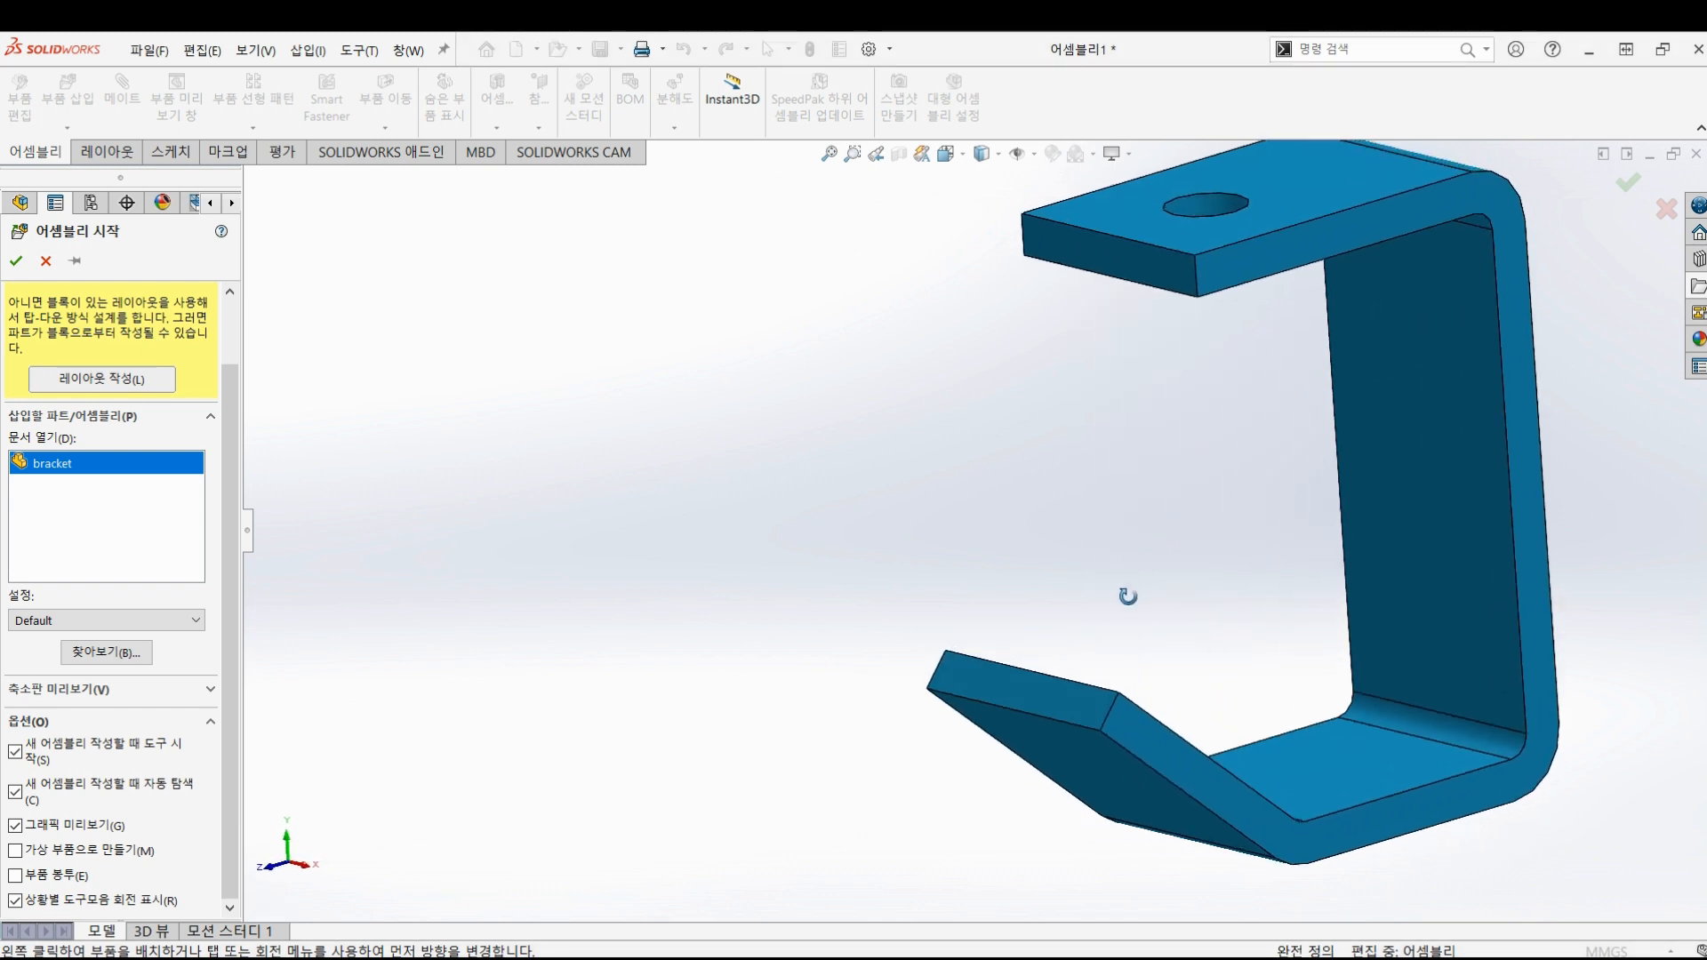
pyautogui.moveTo(1129, 596)
pyautogui.mouseDown(button='middle')
pyautogui.moveTo(1138, 657)
pyautogui.moveTo(1051, 607)
pyautogui.moveTo(1137, 626)
pyautogui.mouseUp(button='middle')
pyautogui.scroll(4, 1143, 659)
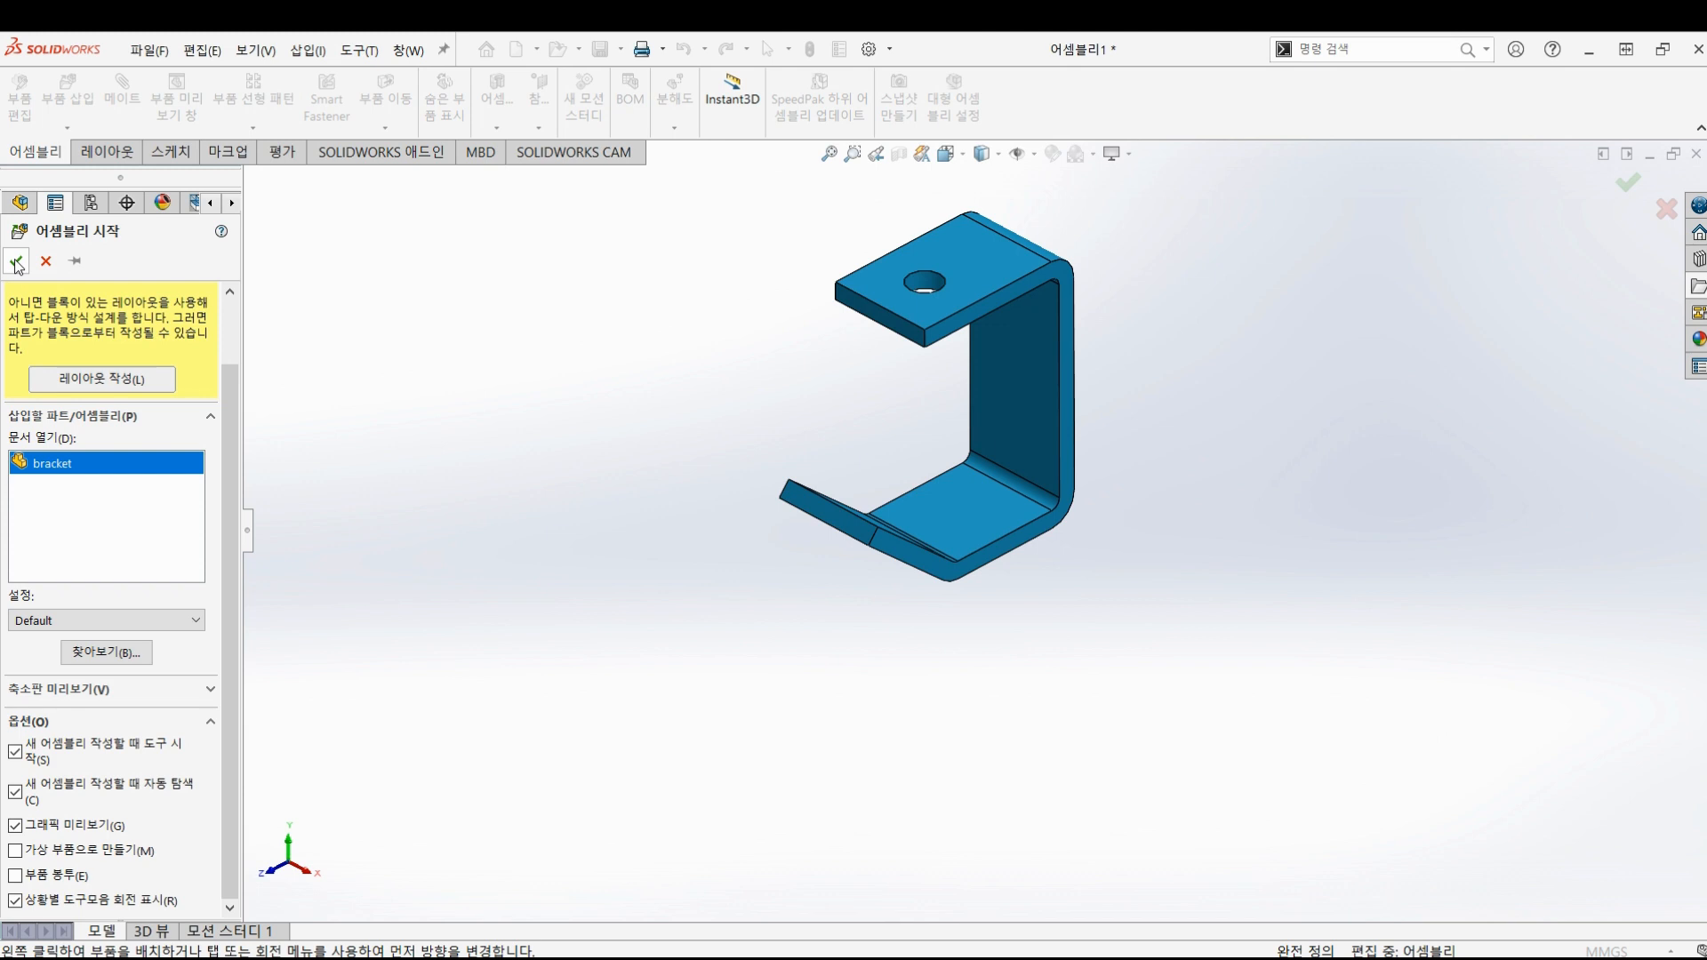
pyautogui.click(16, 263)
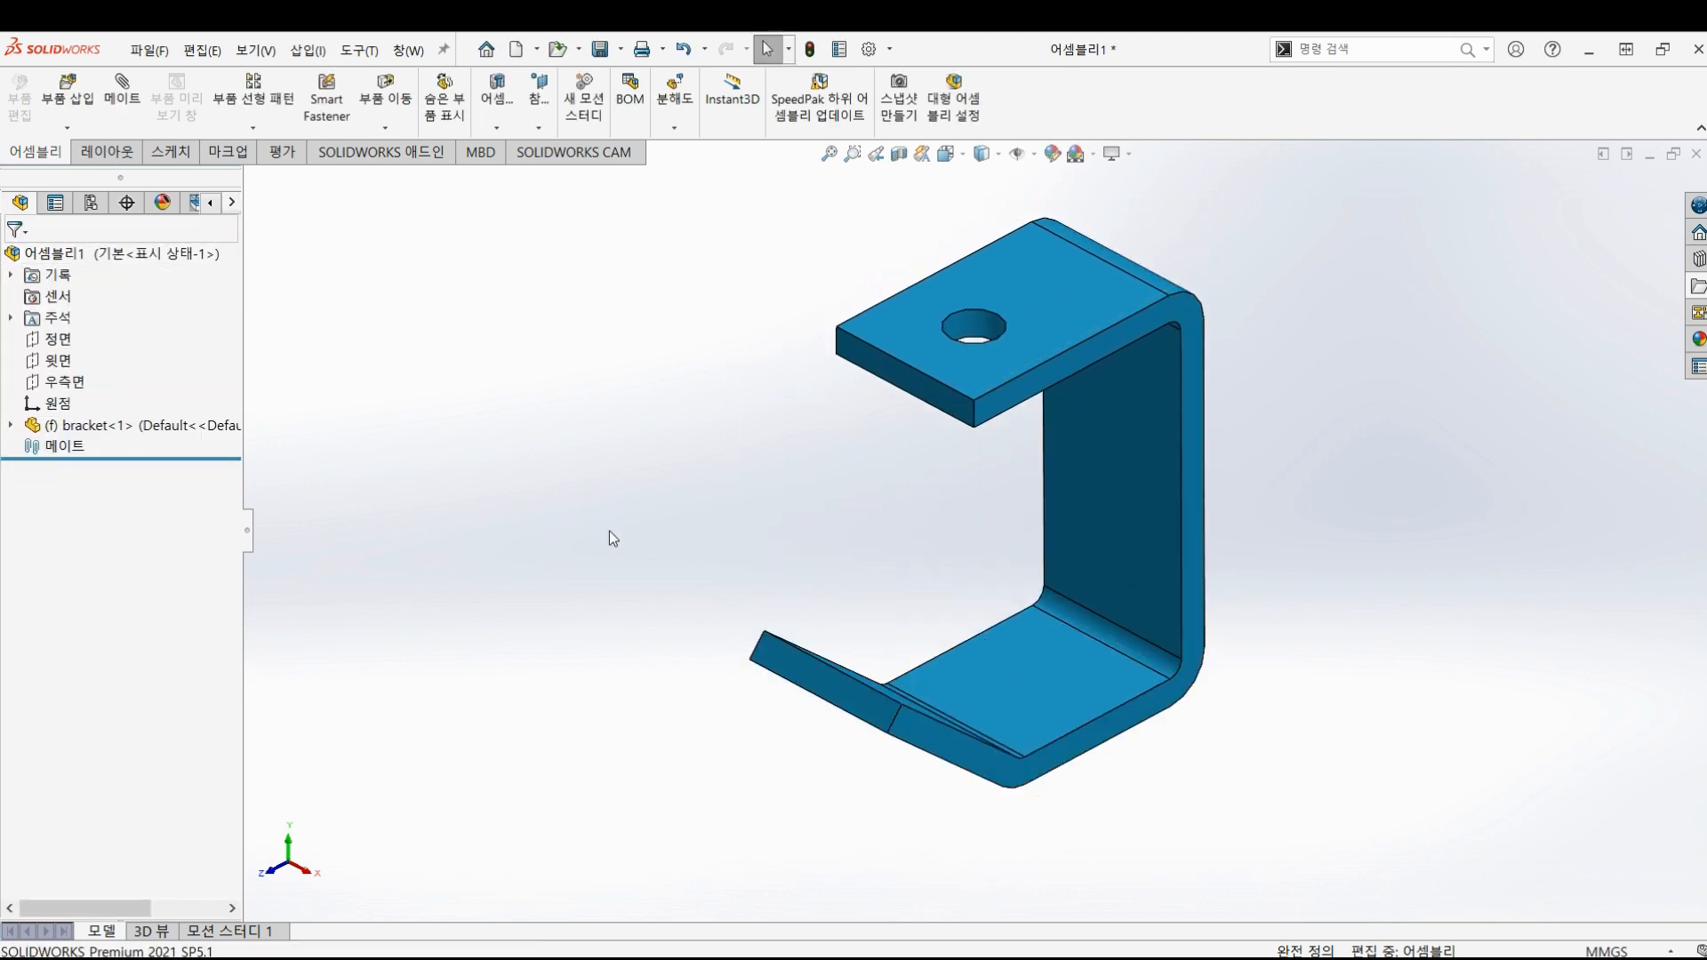
# - Compare the assembly origin with the bracket's own origin by highlighting both in the model
pyautogui.click(69, 405)
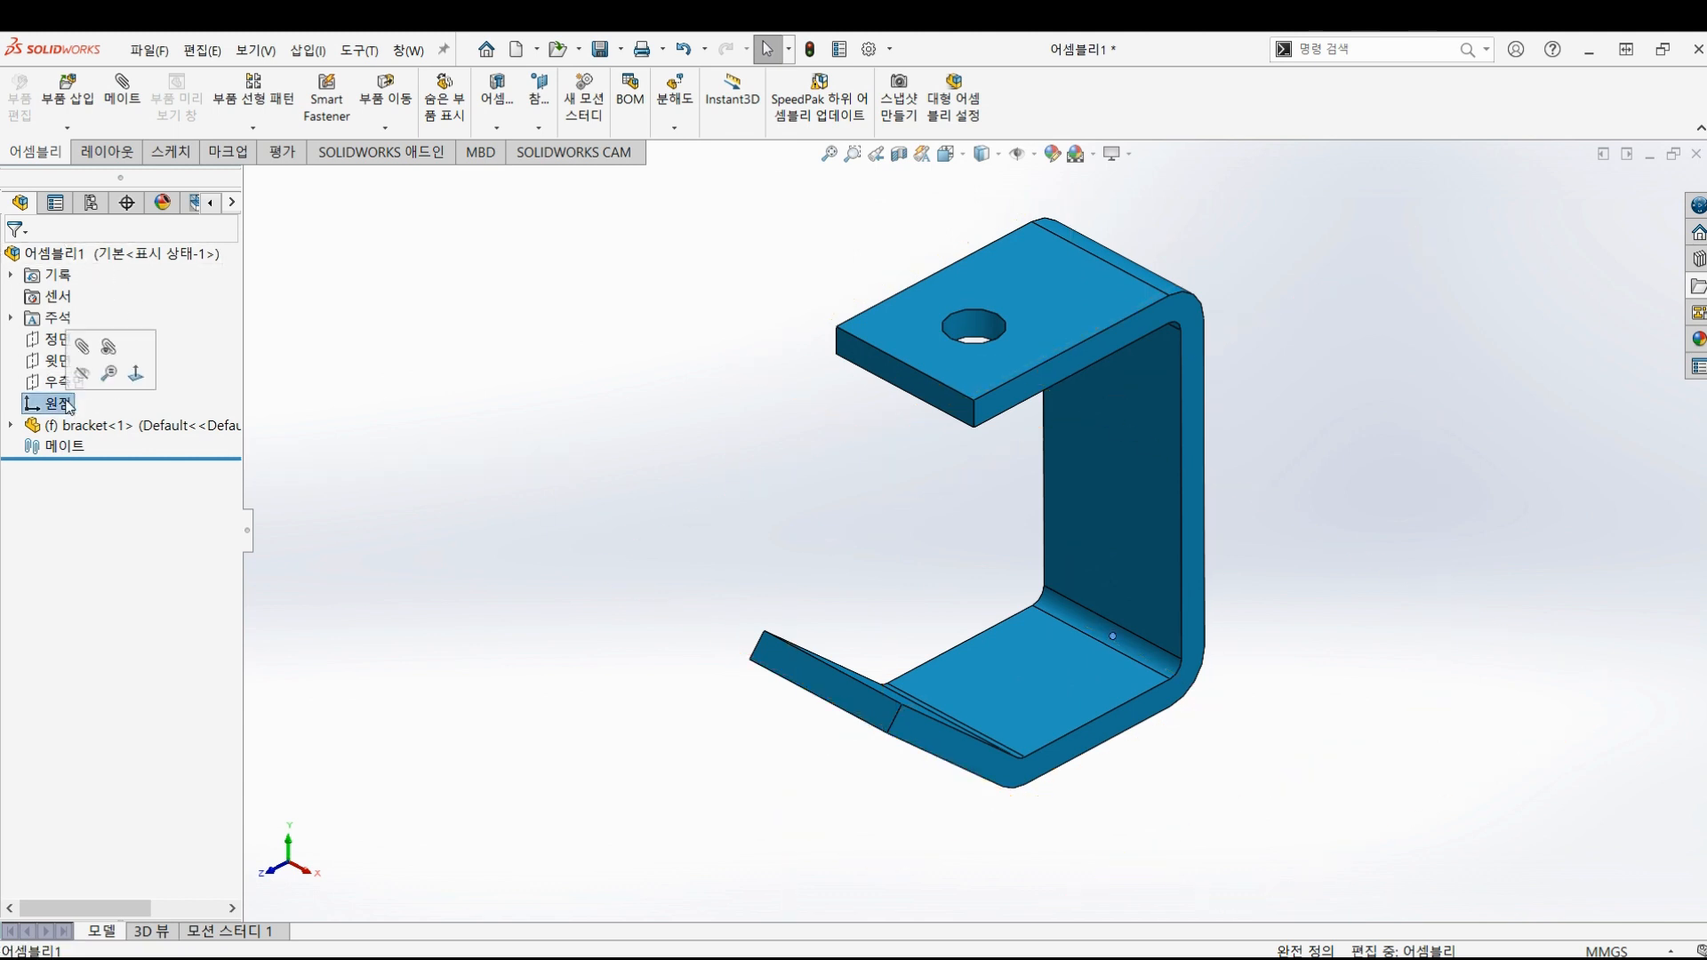
pyautogui.click(1116, 640)
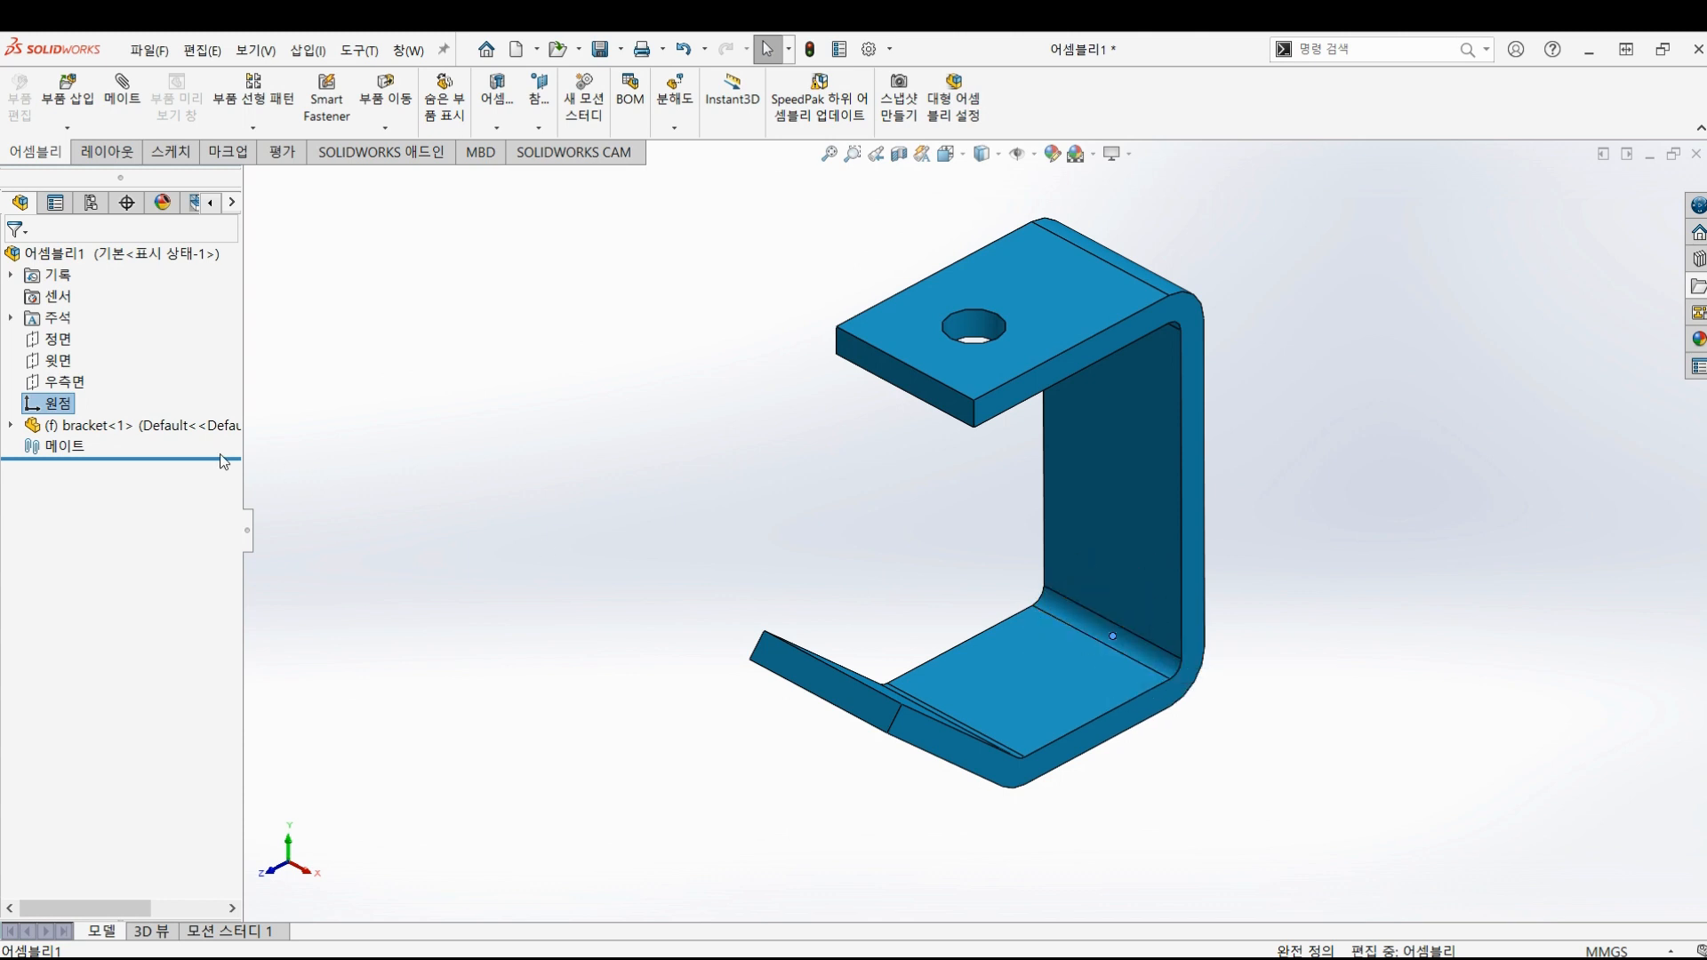
pyautogui.click(11, 428)
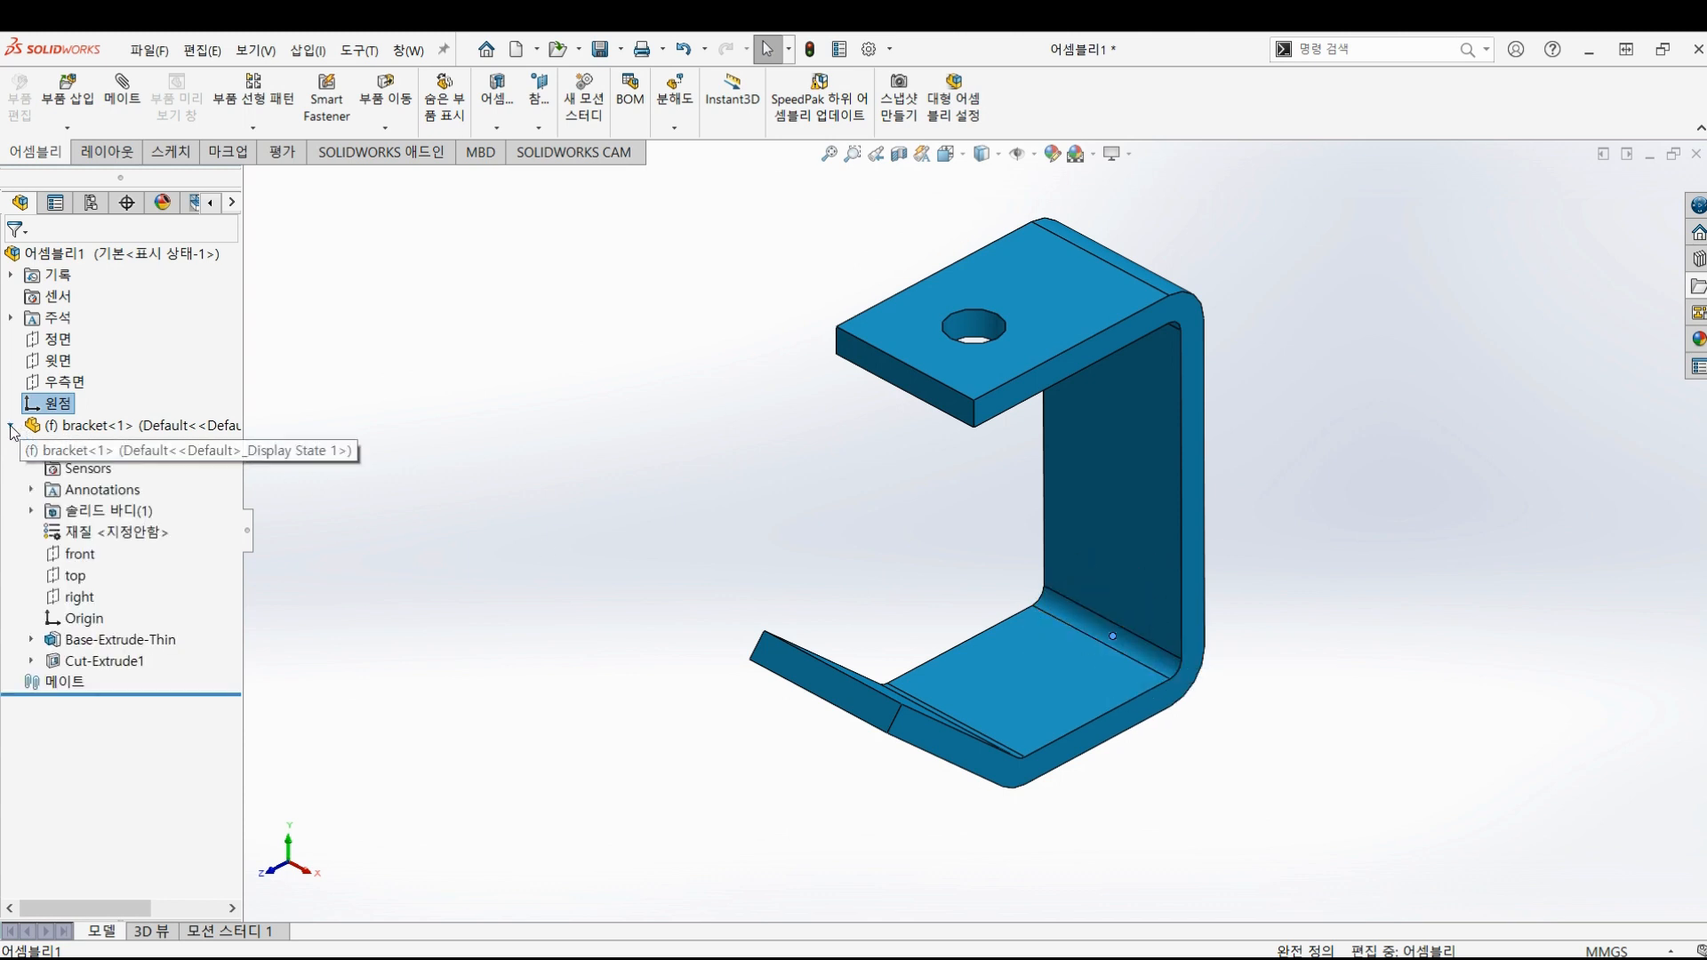
pyautogui.click(84, 622)
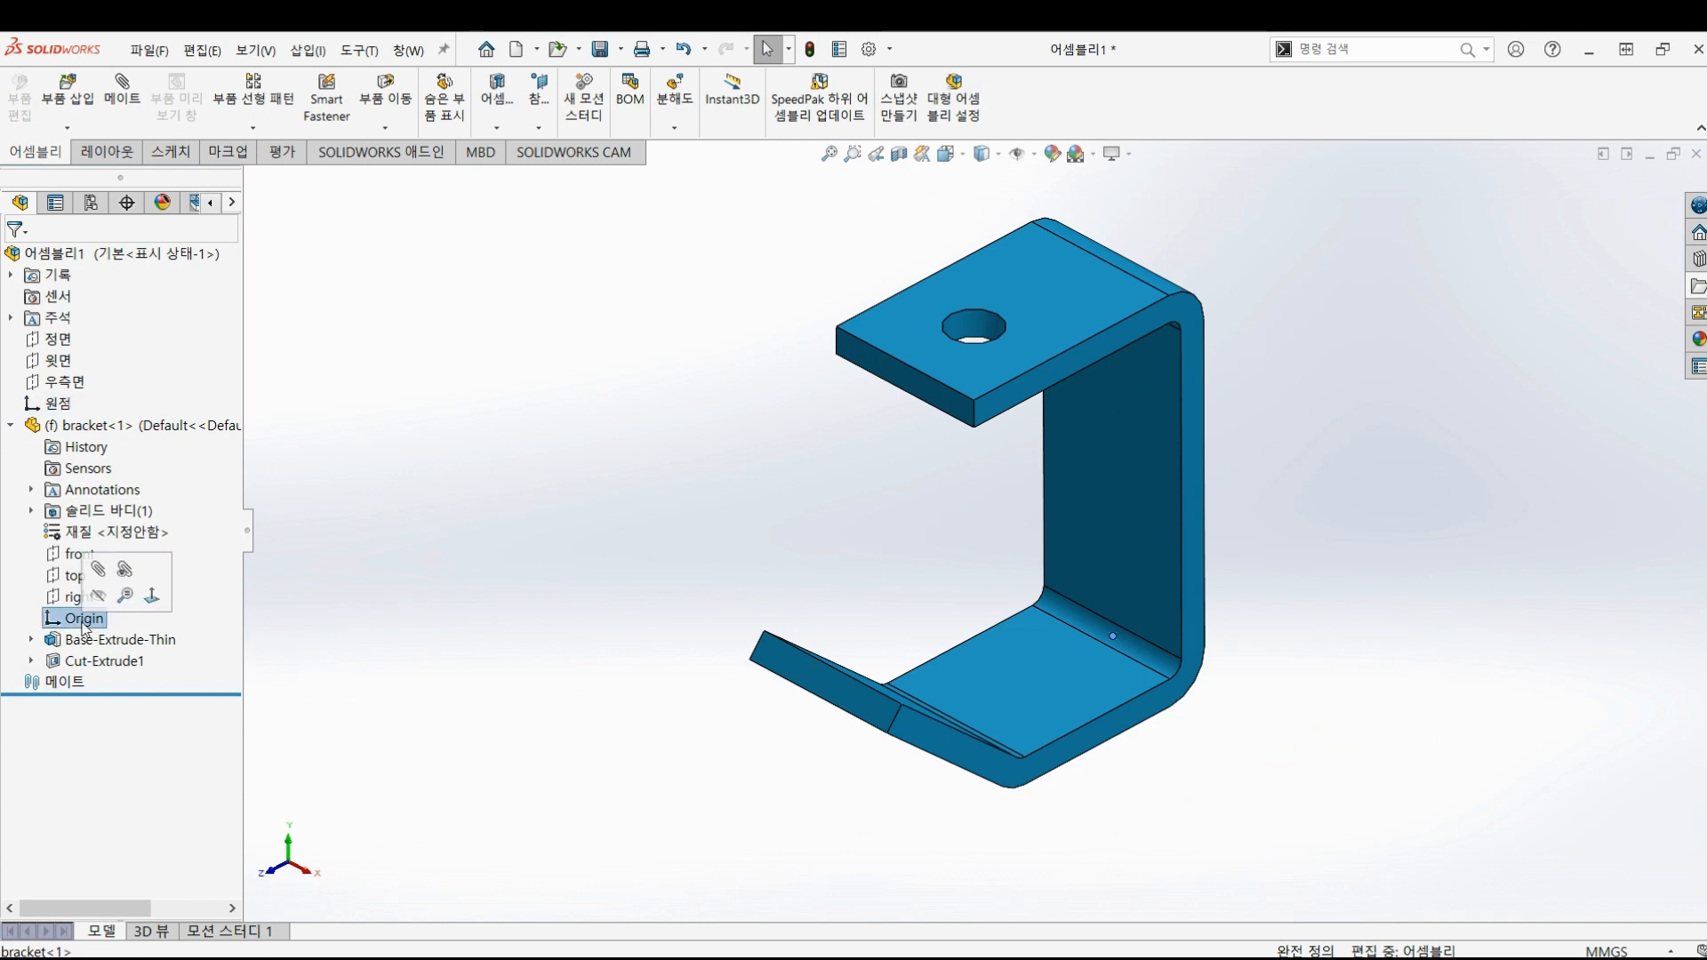
pyautogui.keyDown('ctrl'); pyautogui.click(62, 405); pyautogui.keyUp('ctrl')
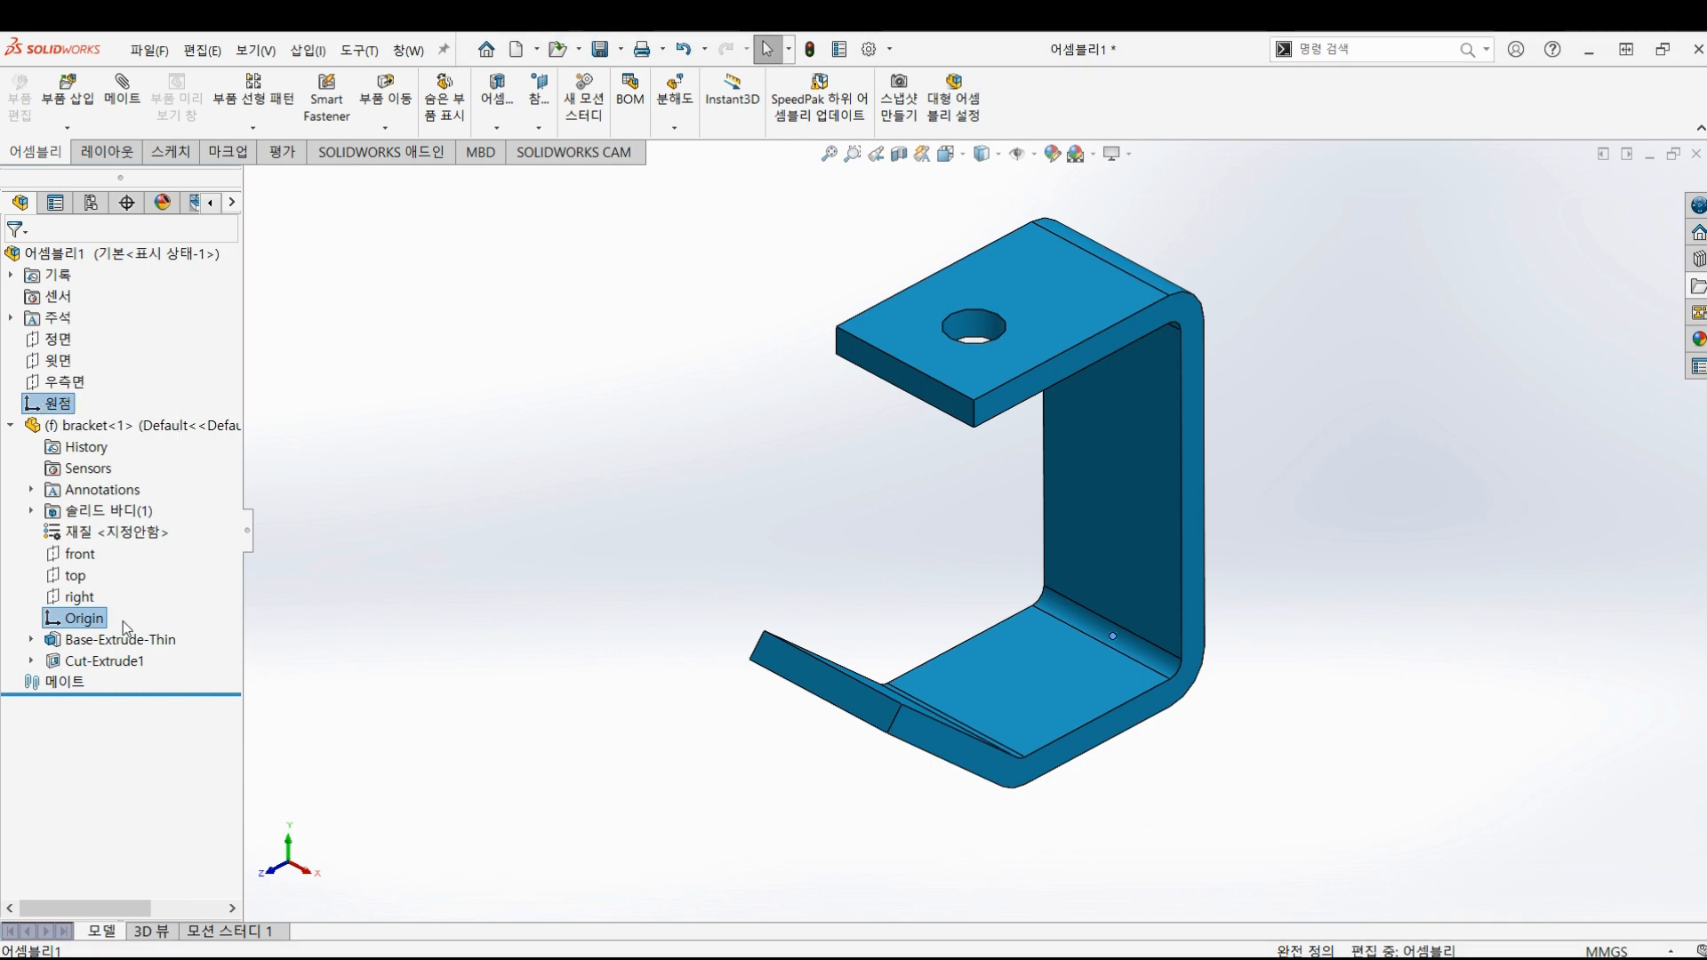
pyautogui.click(1114, 639)
pyautogui.click(858, 531)
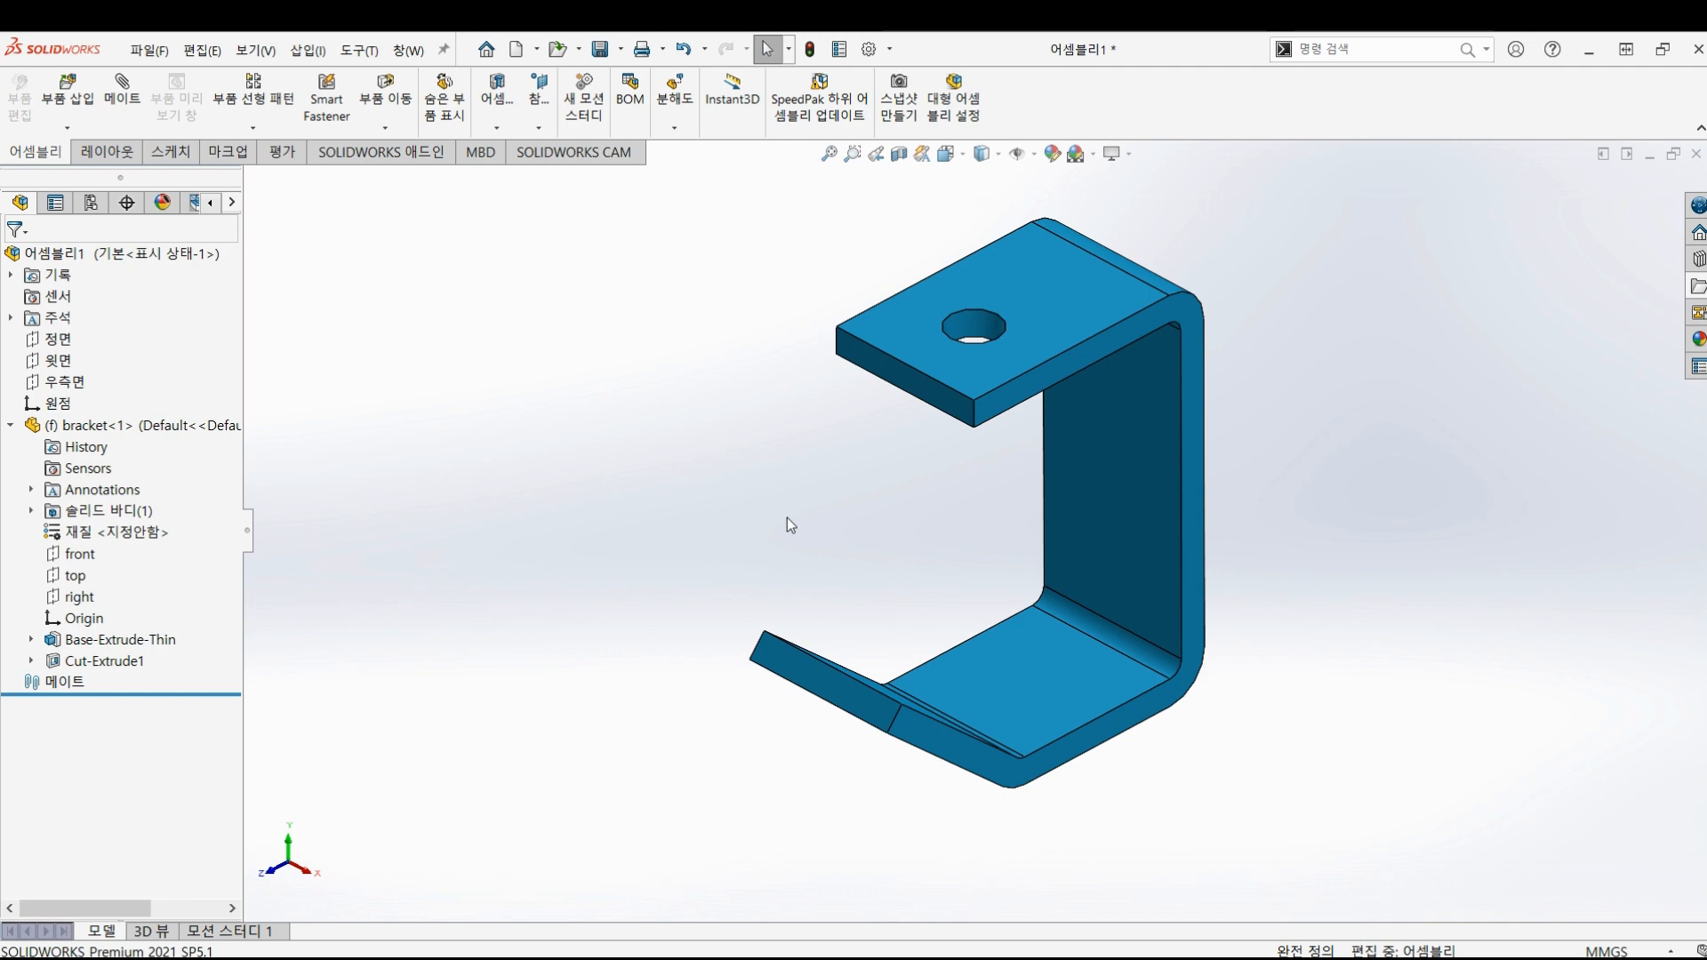
pyautogui.click(58, 433)
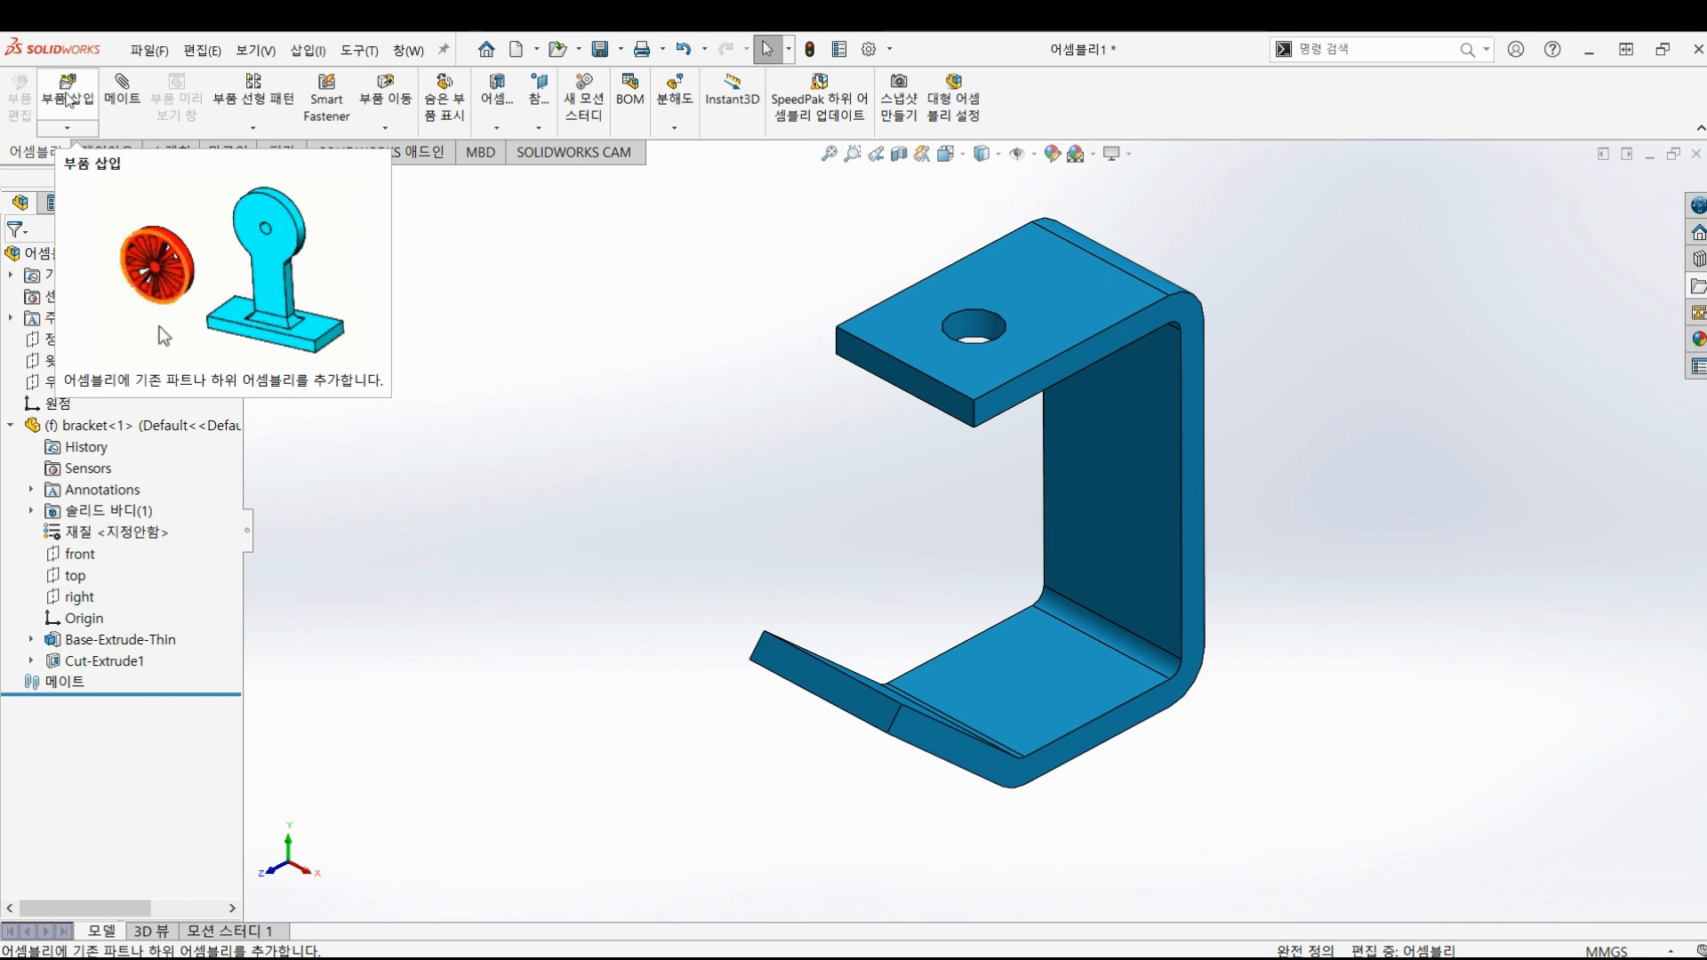
# - Insert the Yoke_male part from the Case Study folder and place it in open space beside the bracket's vertical wall
pyautogui.click(68, 98)
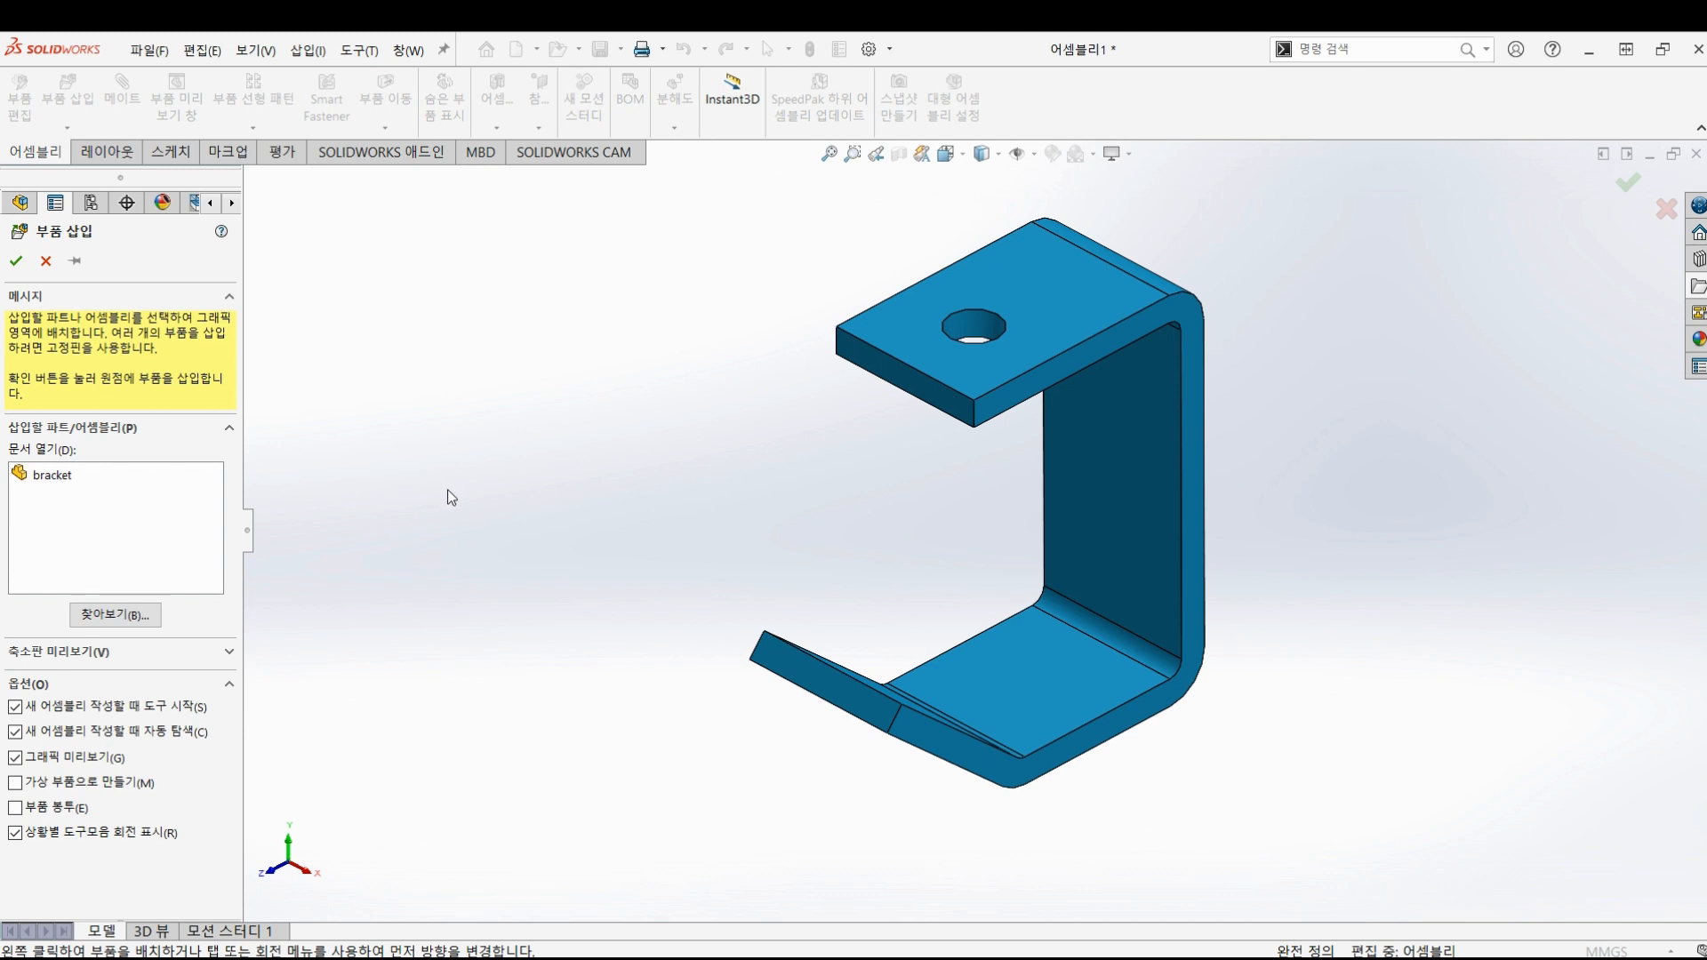
pyautogui.click(111, 616)
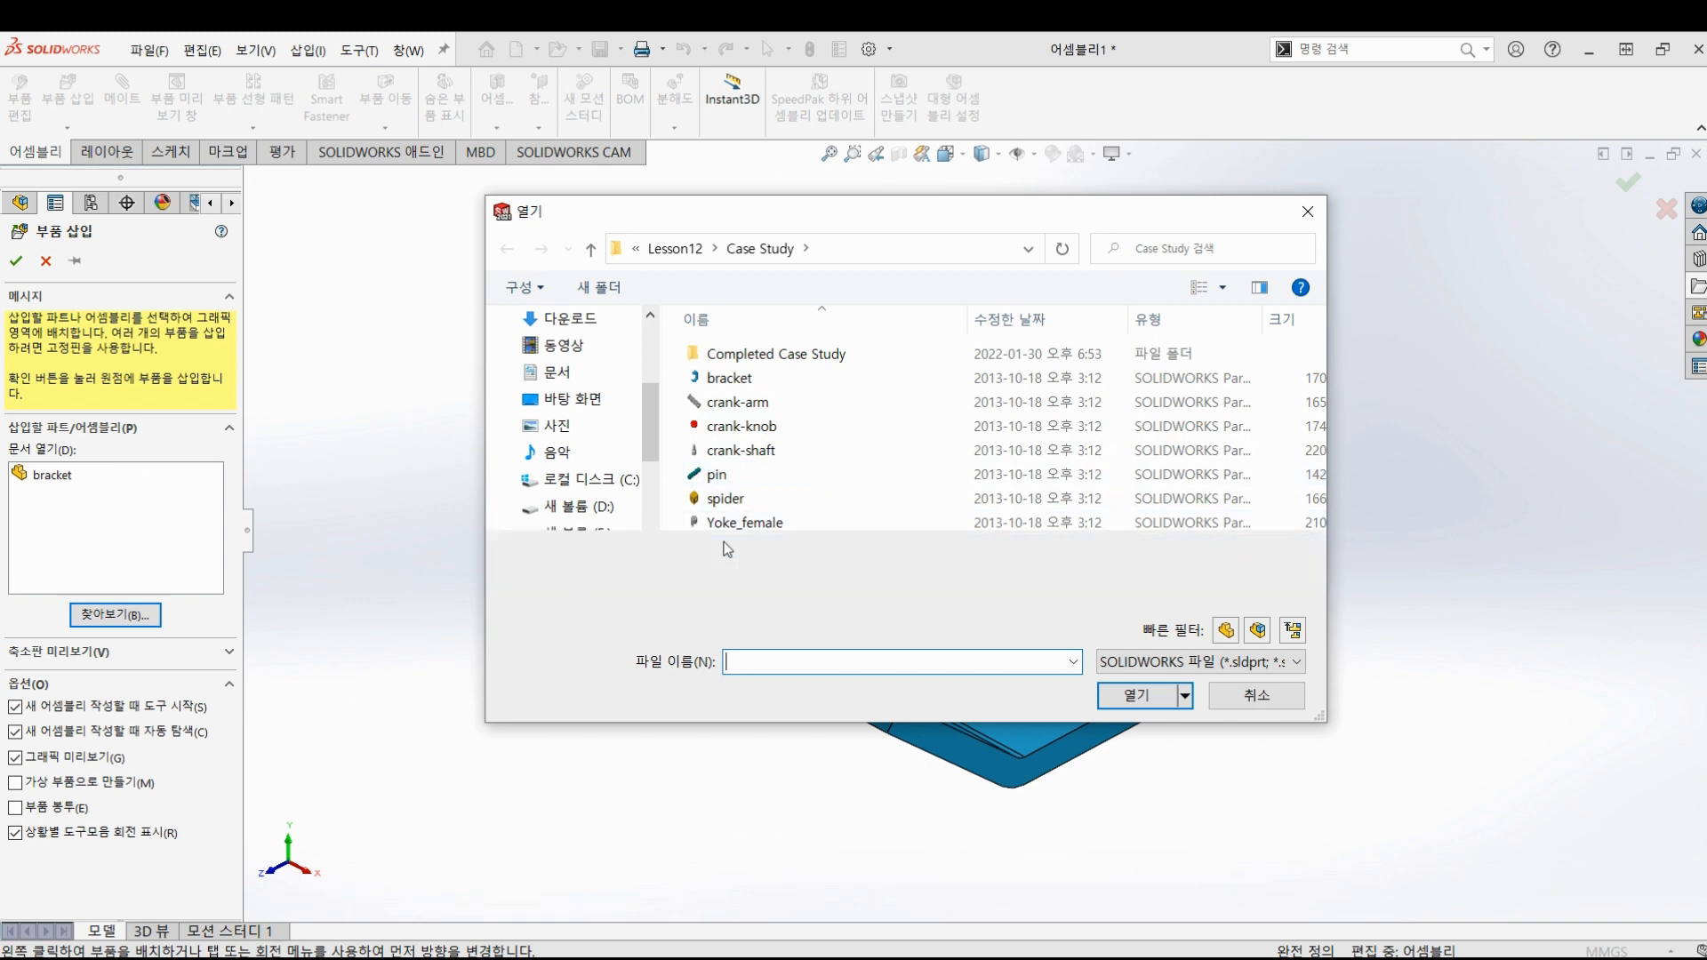
pyautogui.click(726, 546)
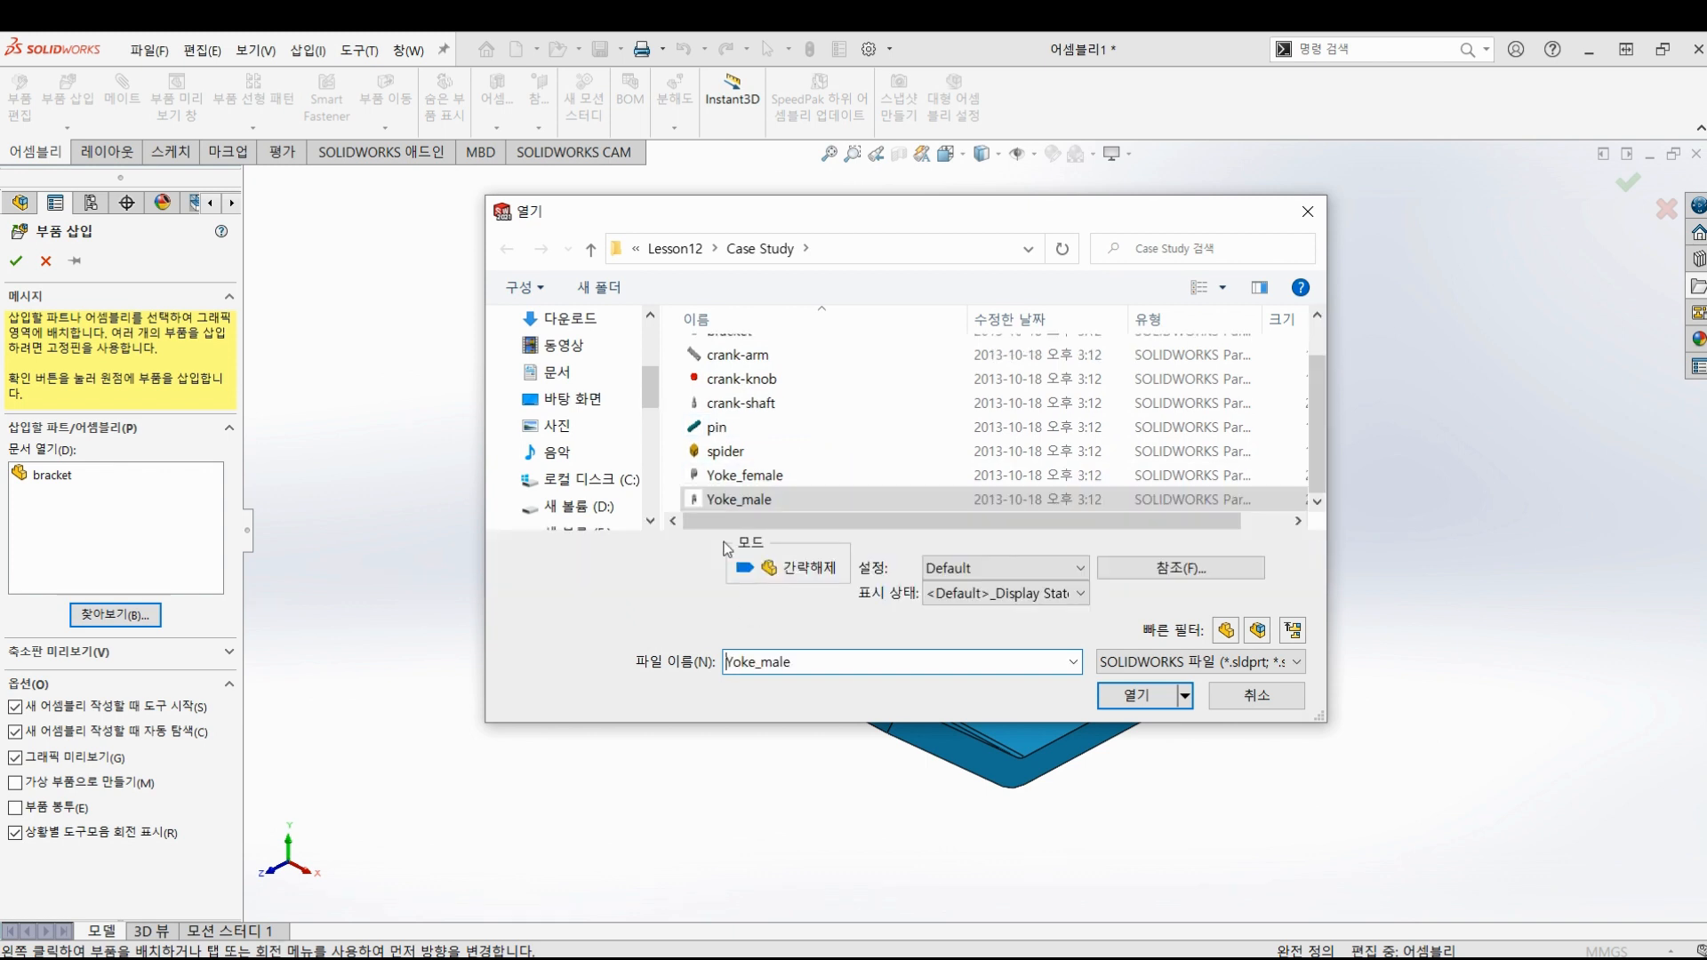
pyautogui.click(1128, 699)
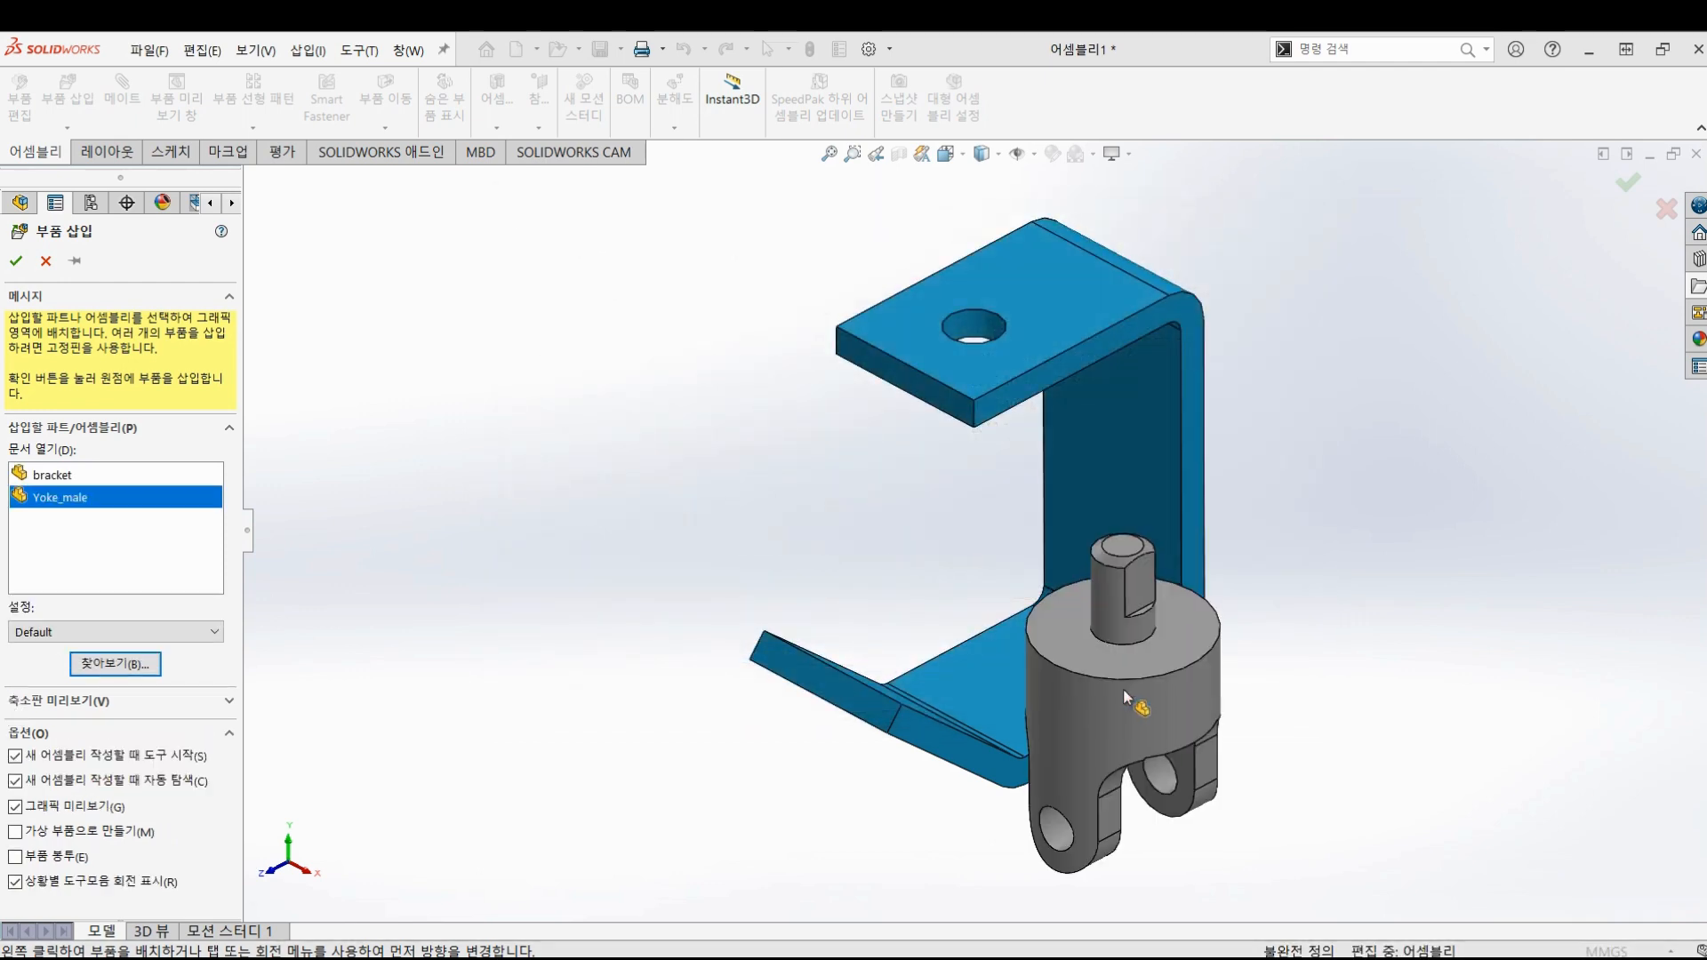
pyautogui.click(1103, 495)
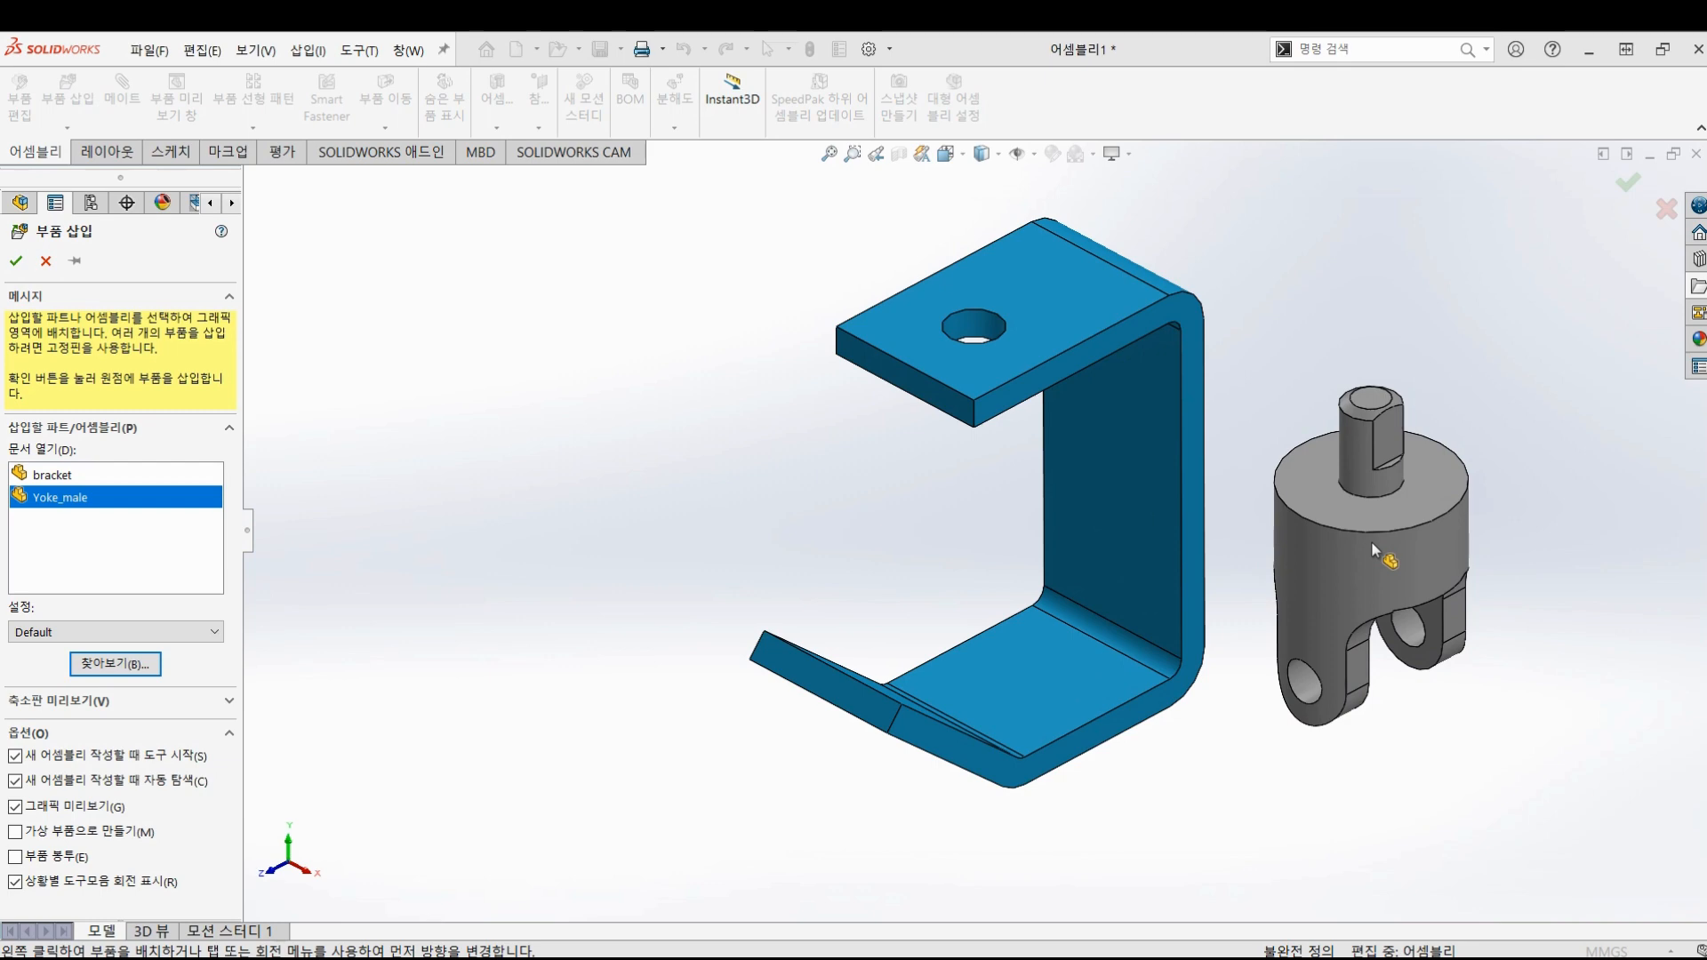
pyautogui.click(1371, 541)
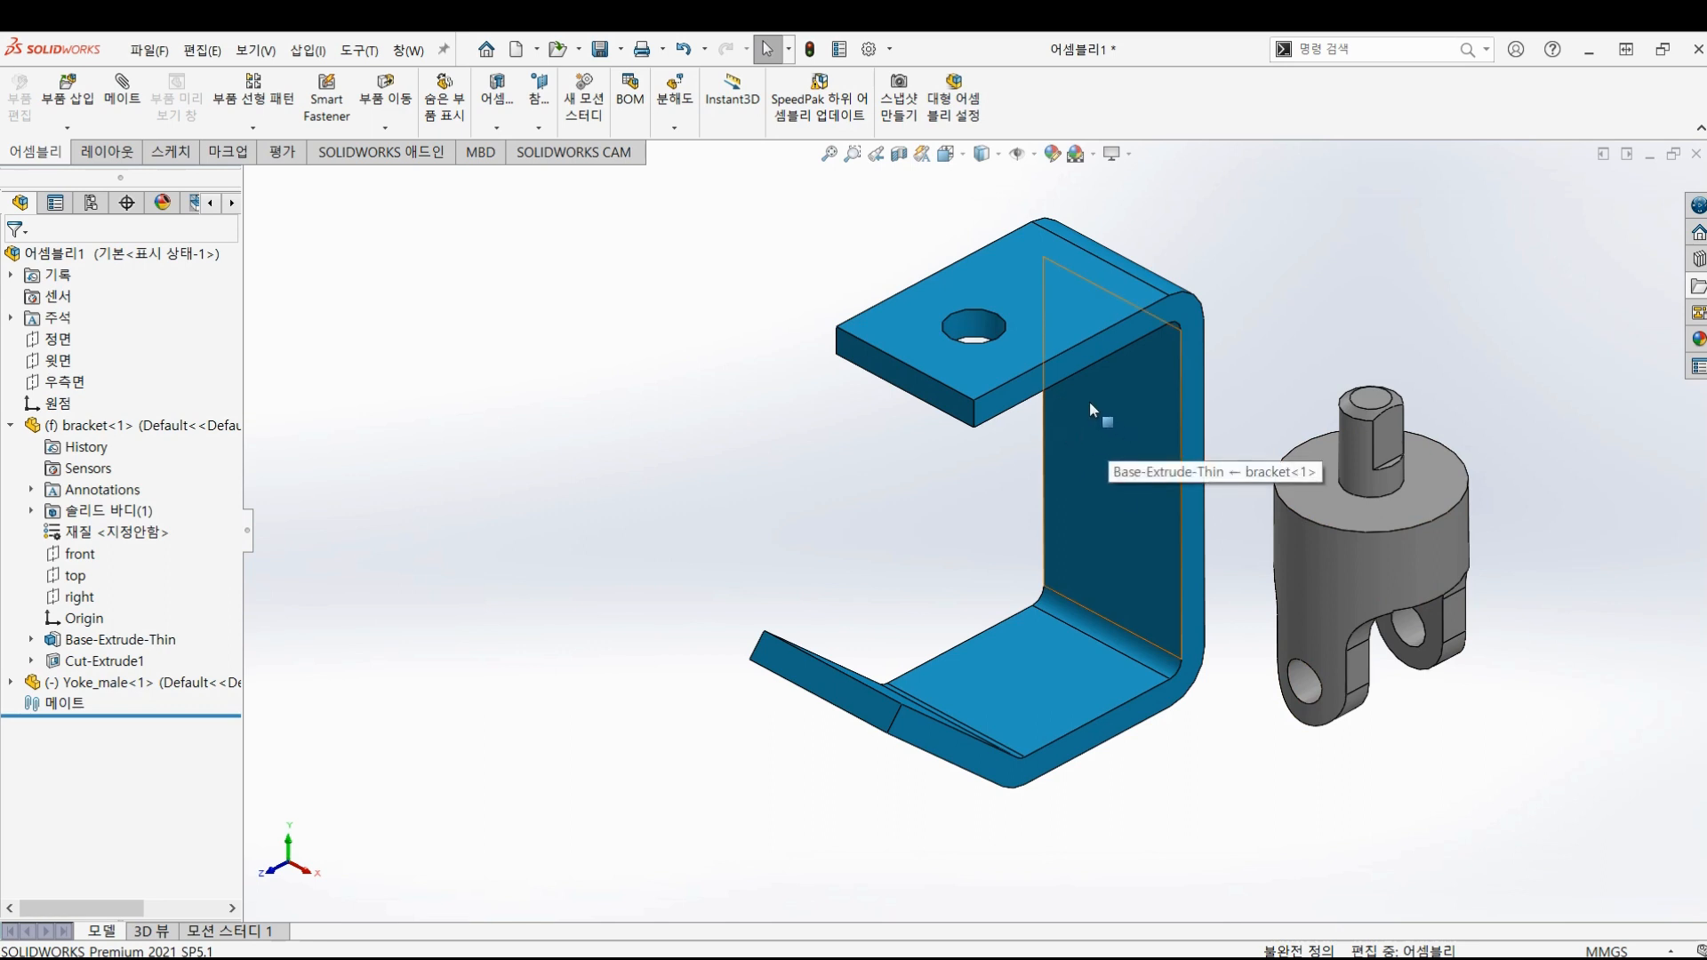
# - Try to move the fixed bracket by its inner vertical face
pyautogui.moveTo(1069, 420); pyautogui.dragTo(1110, 514)
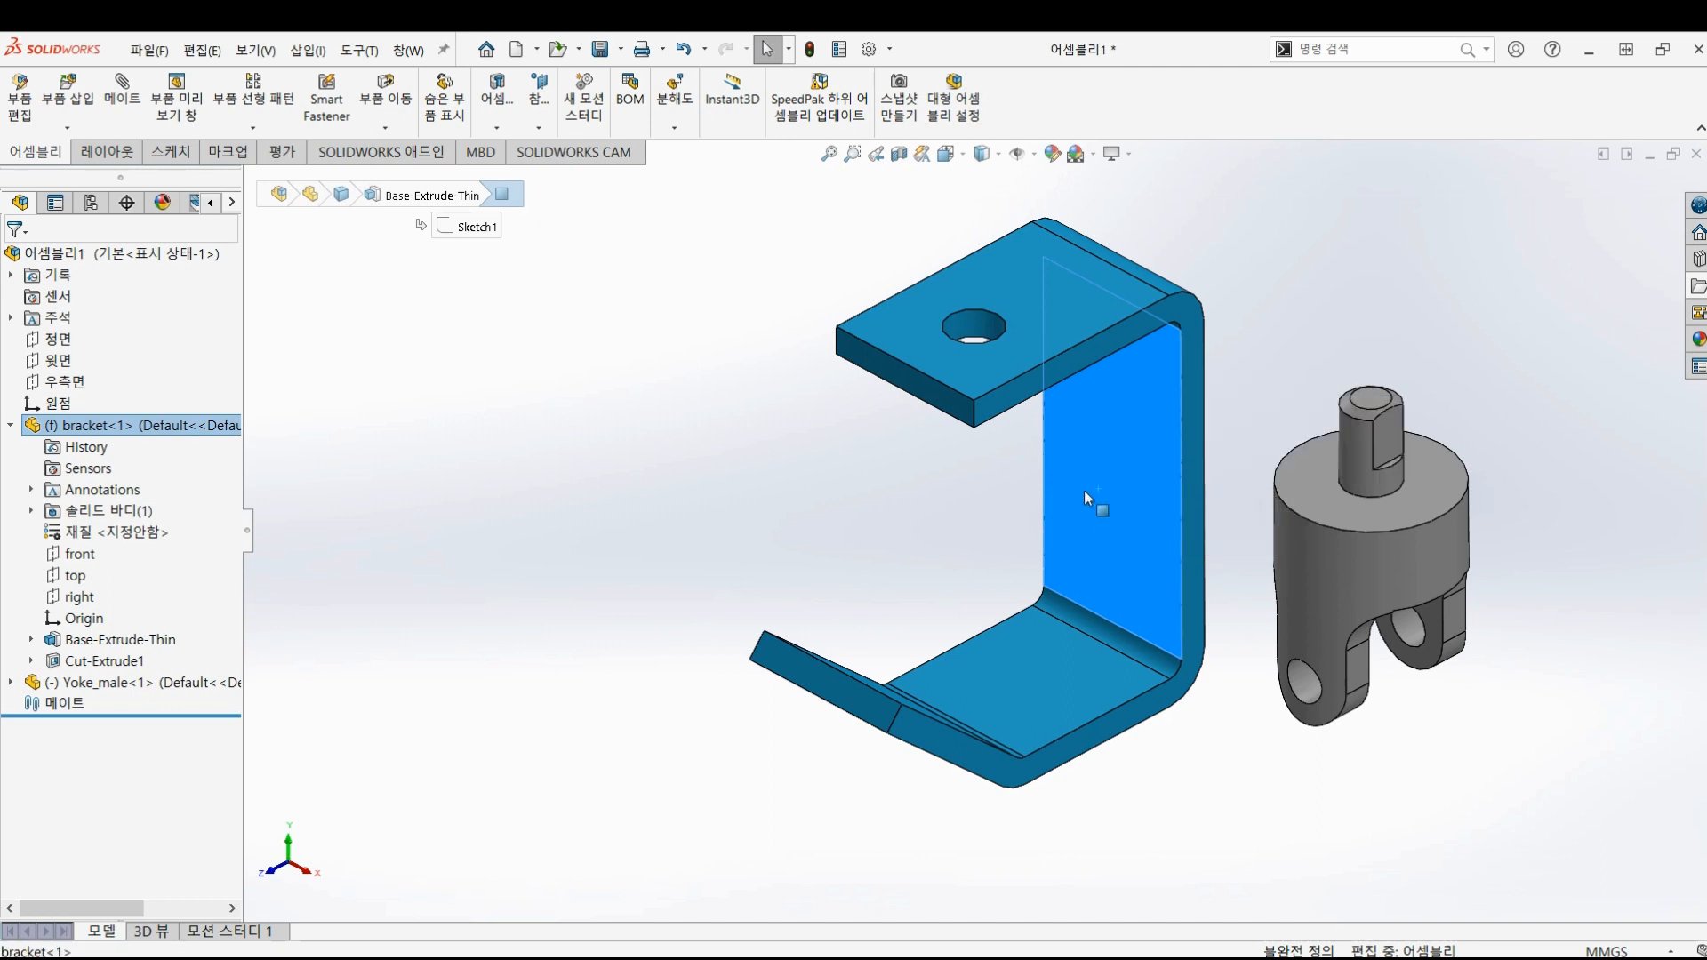
pyautogui.moveTo(1086, 492)
pyautogui.mouseDown()
pyautogui.moveTo(1111, 461)
pyautogui.moveTo(1065, 486)
pyautogui.mouseUp()
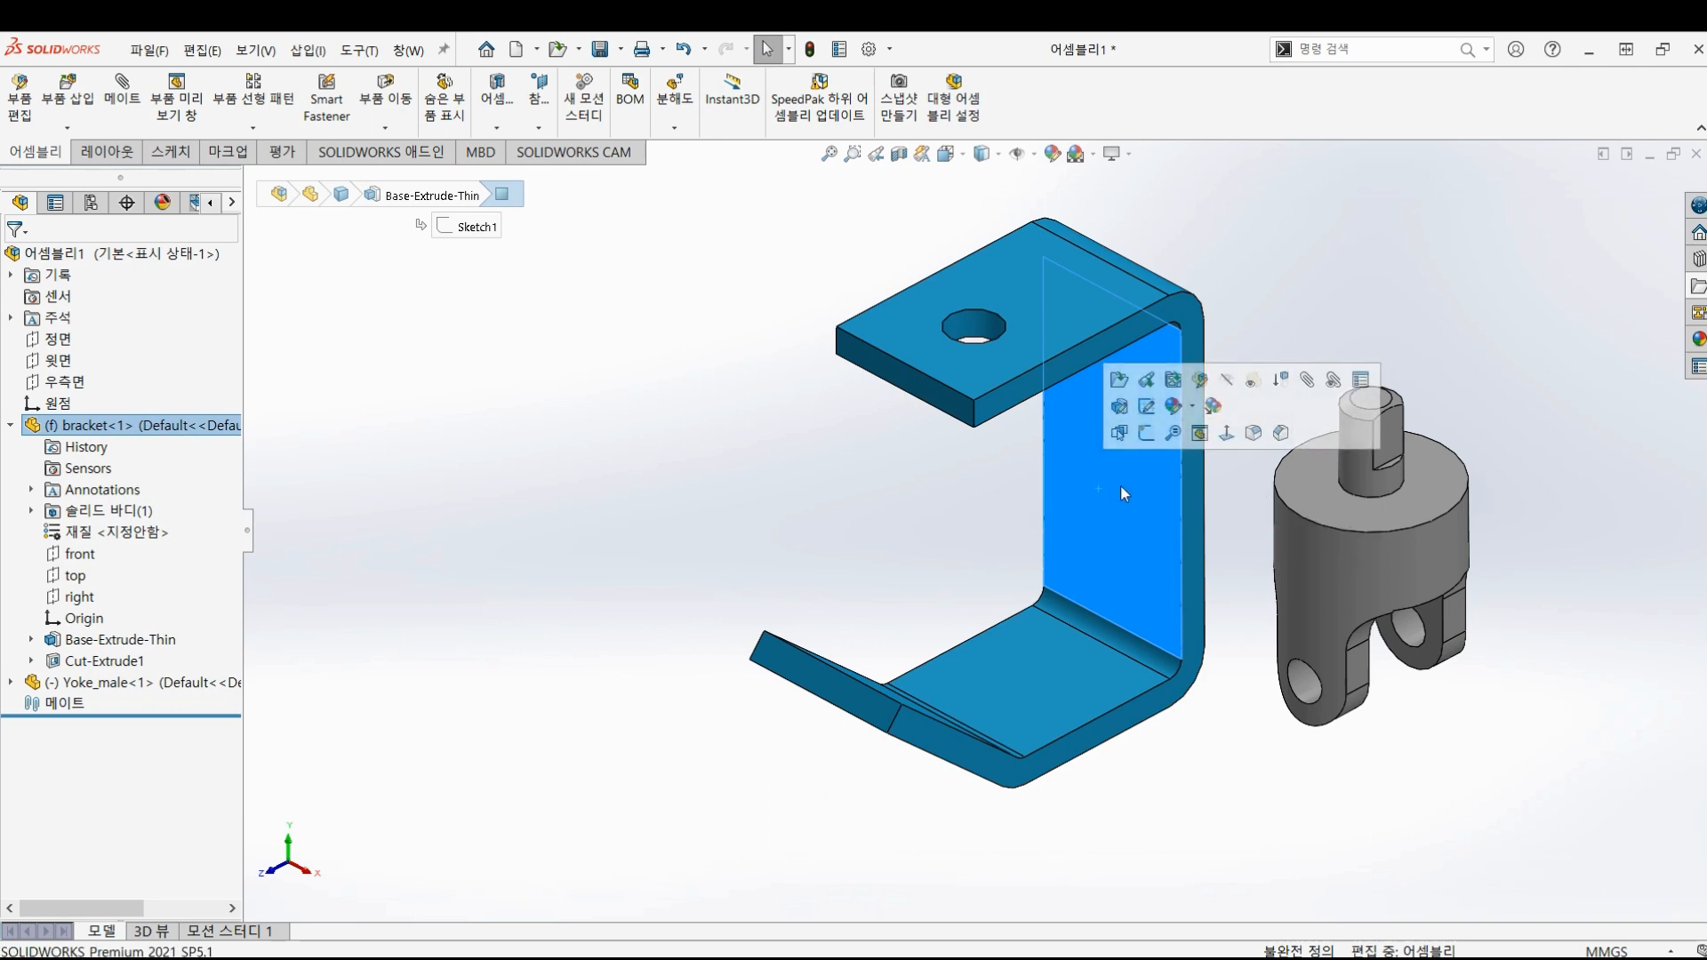
pyautogui.moveTo(1120, 485); pyautogui.dragTo(1074, 494)
pyautogui.click(1106, 510)
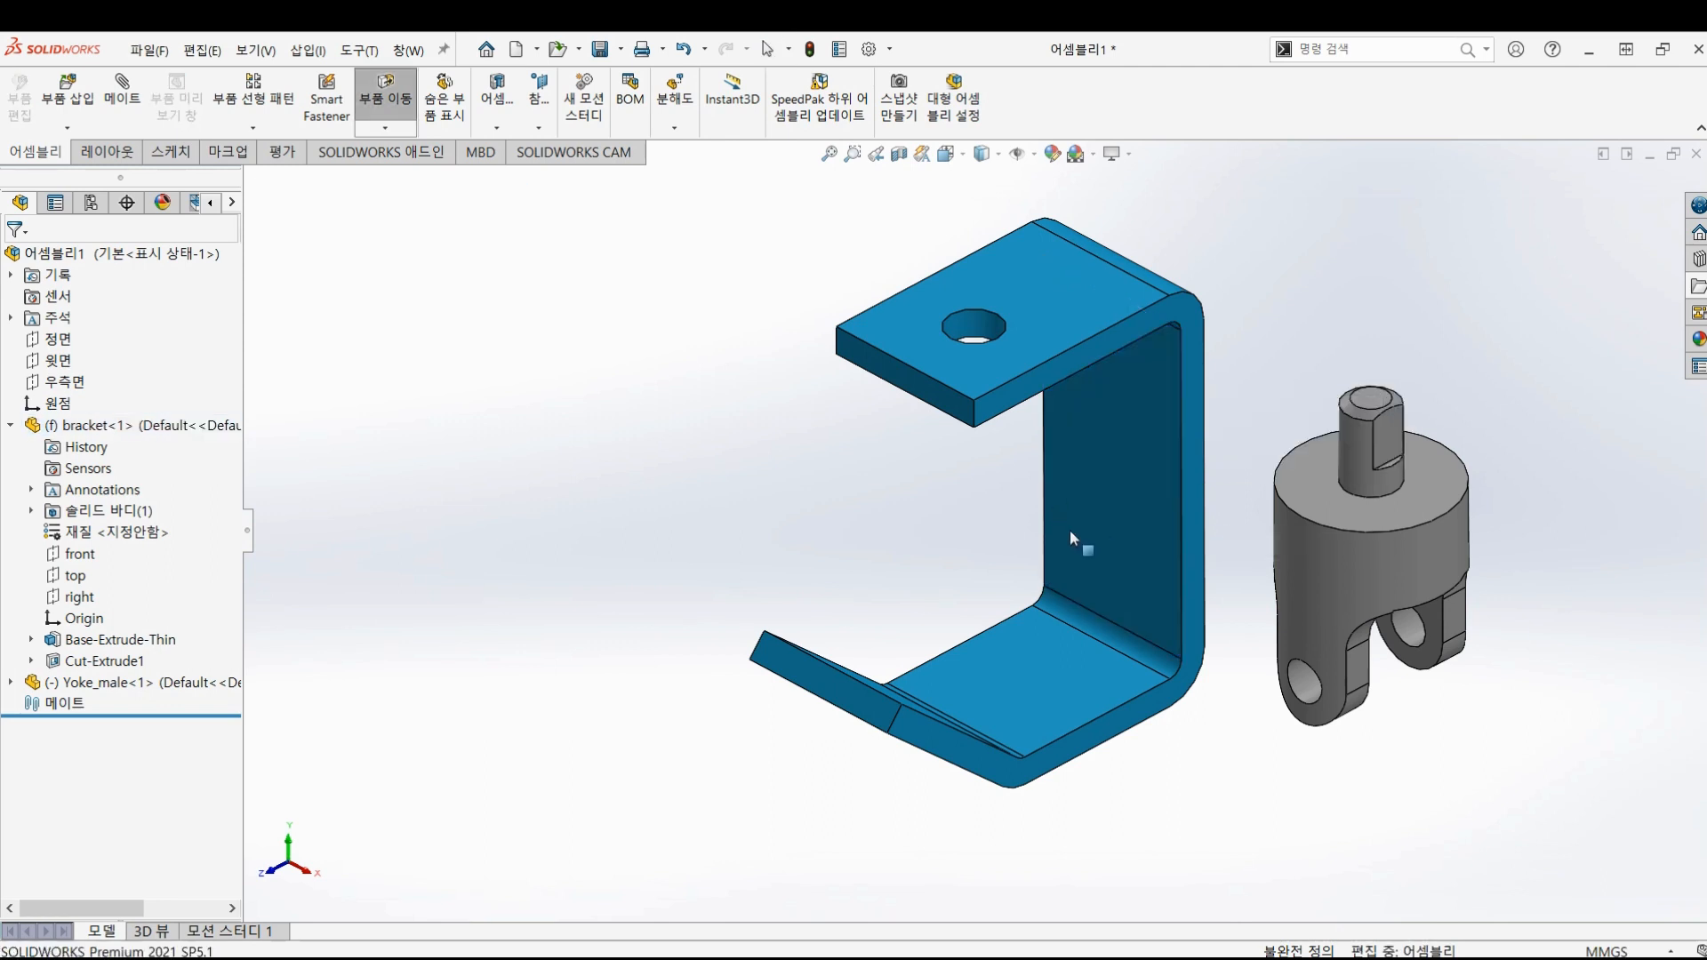
pyautogui.click(1071, 528)
pyautogui.press('Escape')
pyautogui.press('Escape')
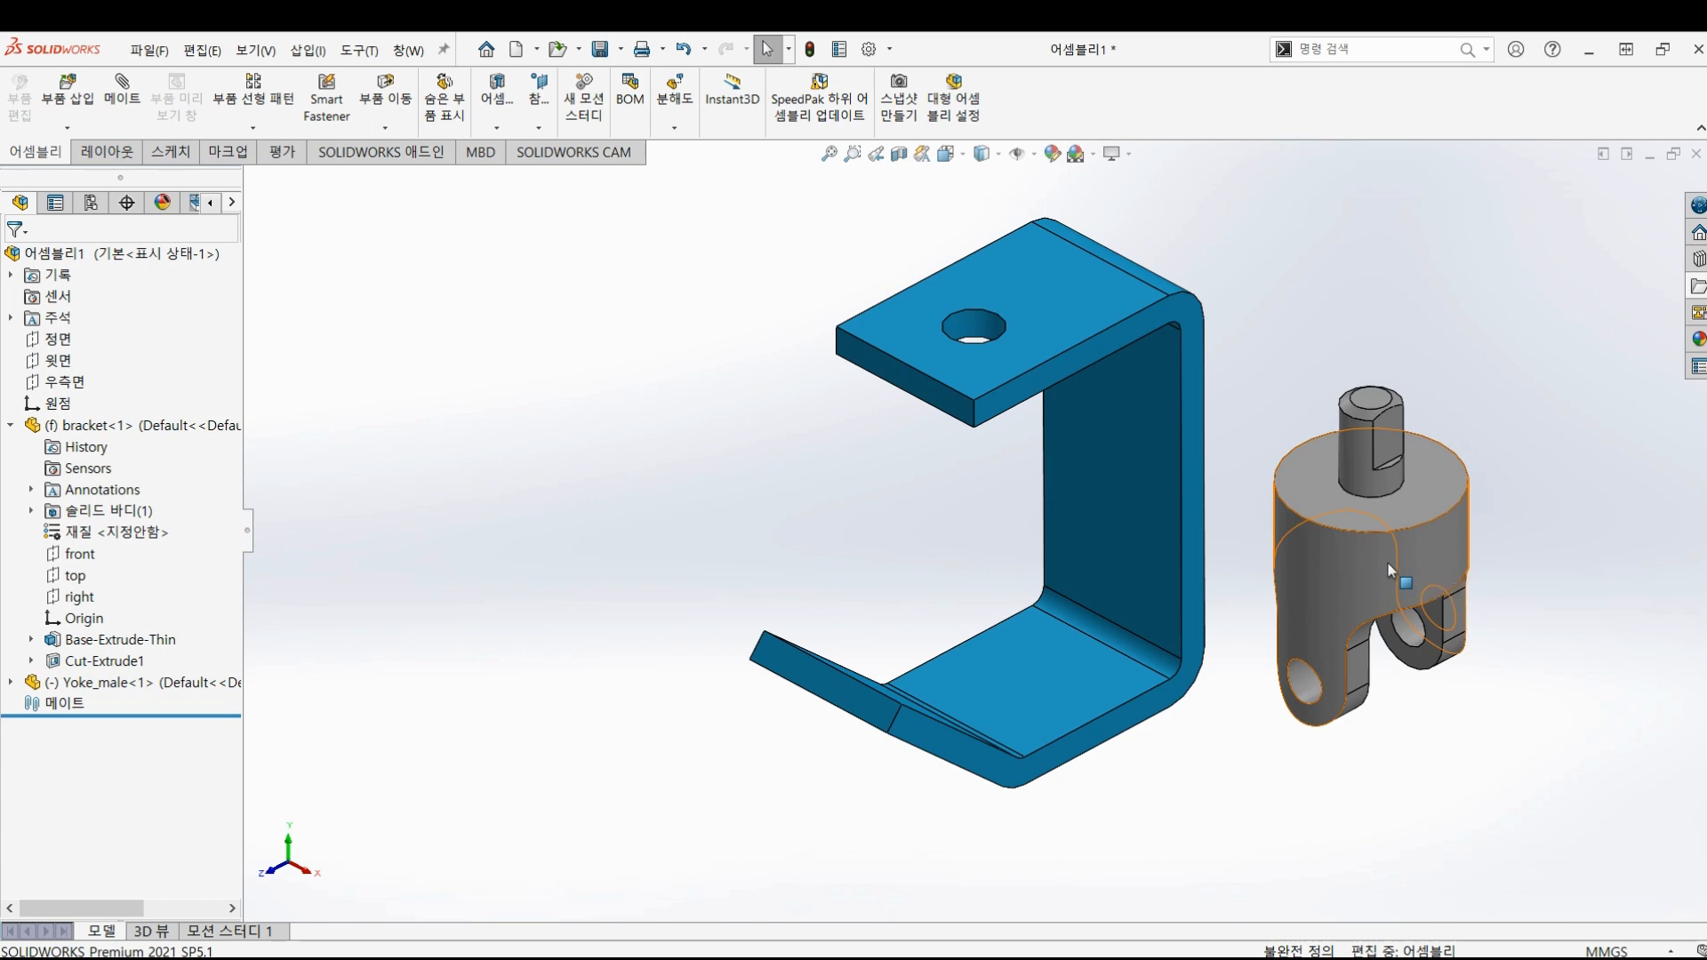
# - Move and rotate Yoke_male so it sits tilted at the open side of the bracket, with its shaft near the upper flange
pyautogui.moveTo(1391, 570); pyautogui.dragTo(1434, 543)
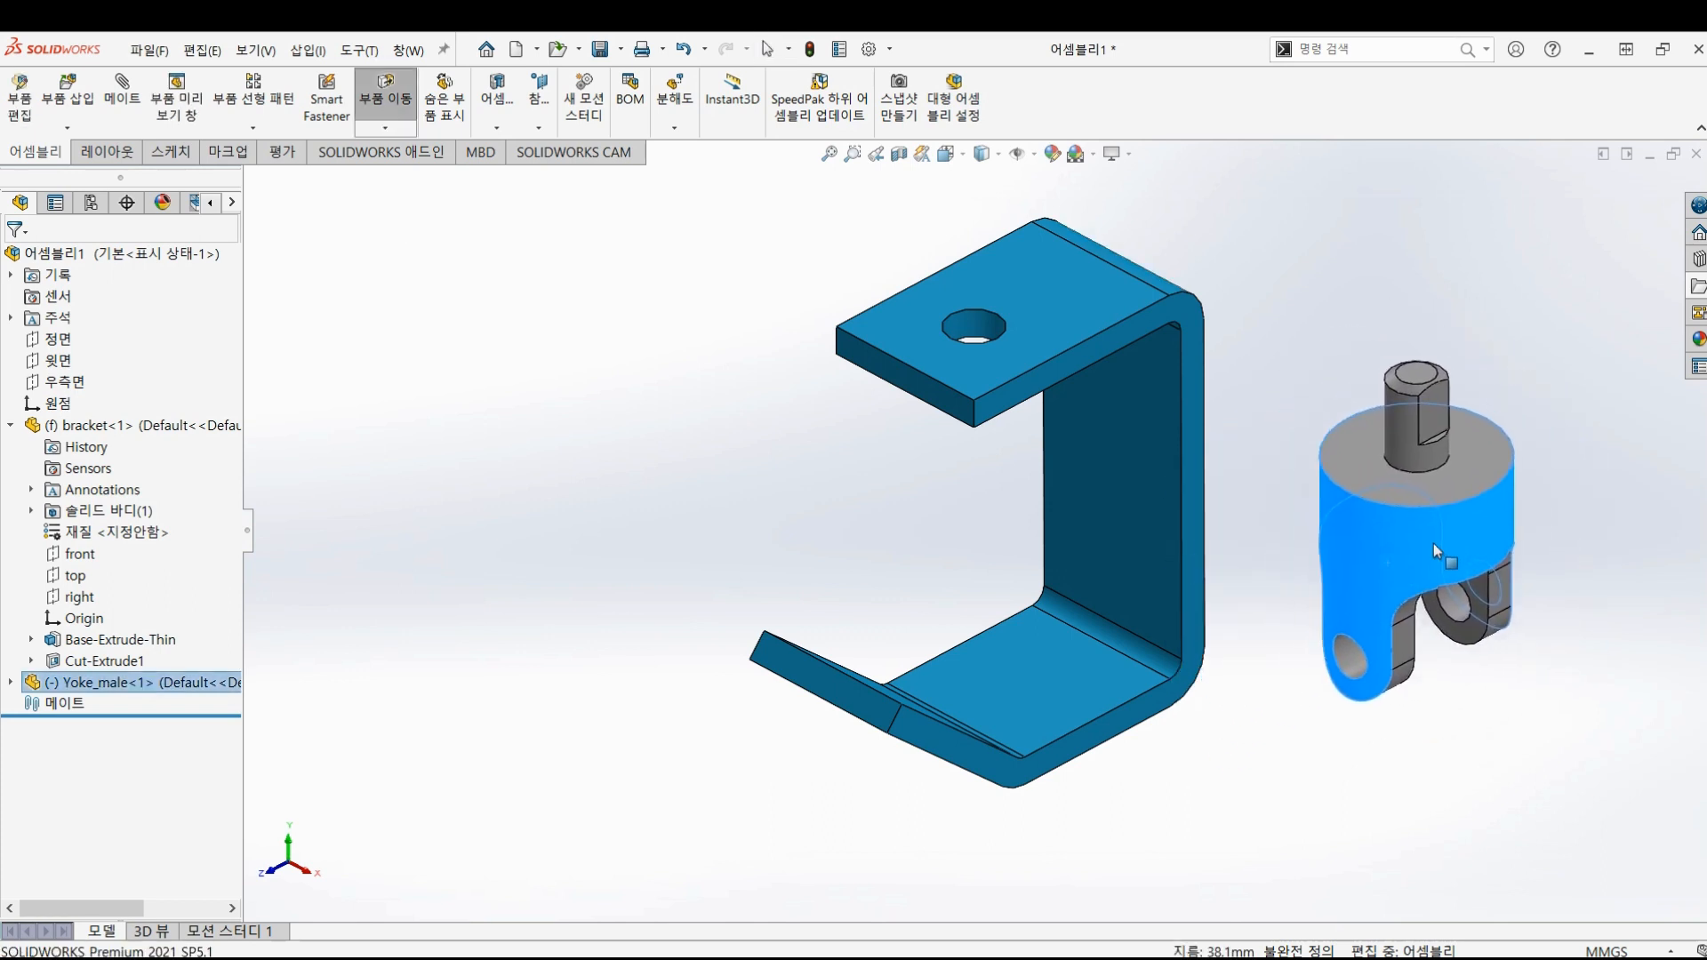
pyautogui.click(1468, 680)
pyautogui.moveTo(1432, 545); pyautogui.dragTo(1380, 696, button='right')
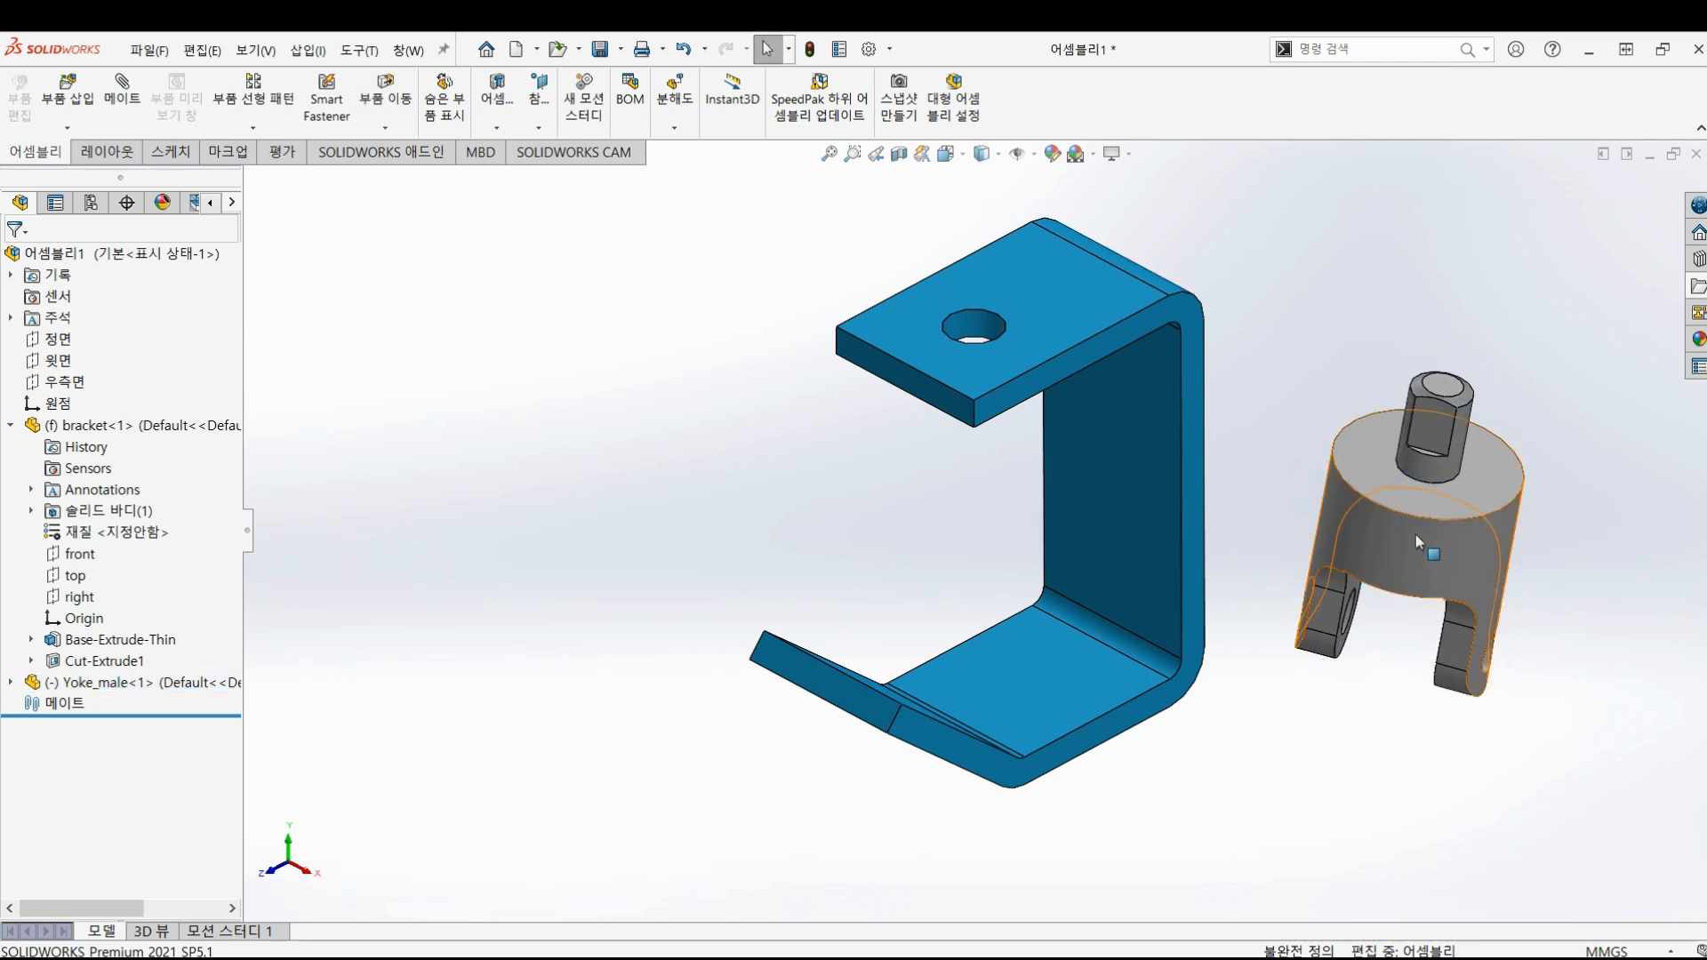
pyautogui.moveTo(1415, 536); pyautogui.dragTo(831, 459)
pyautogui.click(987, 324)
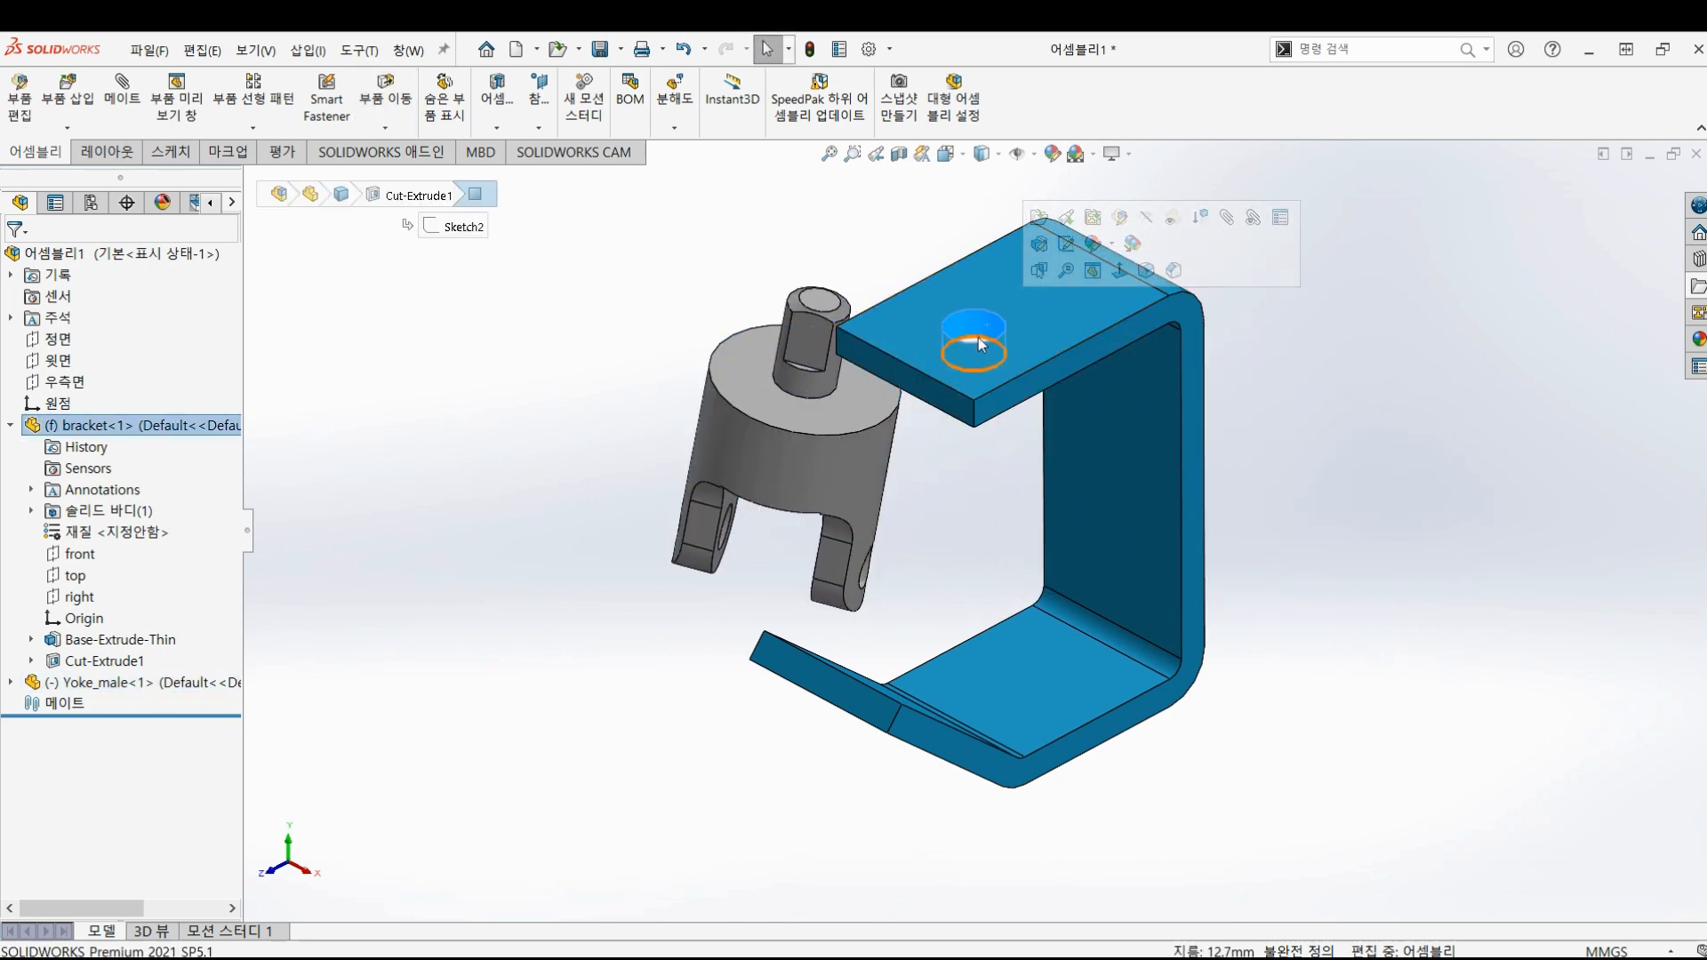
pyautogui.click(599, 457)
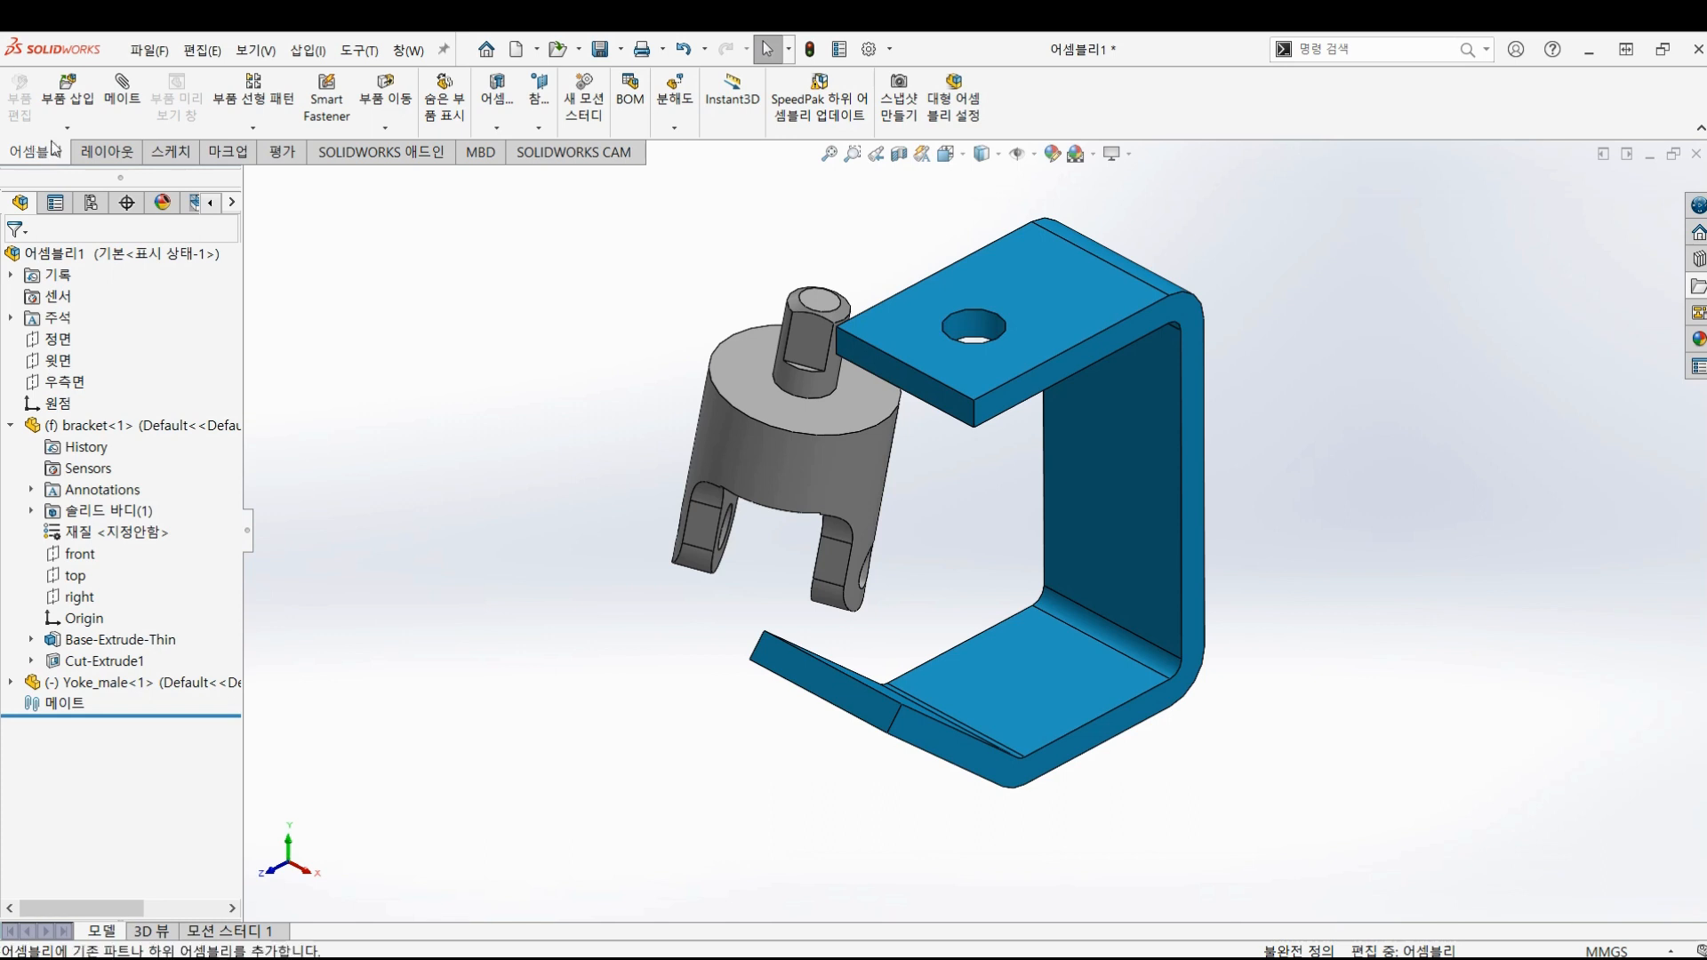
# - Add a concentric mate between Yoke_male's cylindrical shaft and the hole in the bracket's upper flange, leaving its rotation unlocked
pyautogui.click(125, 88)
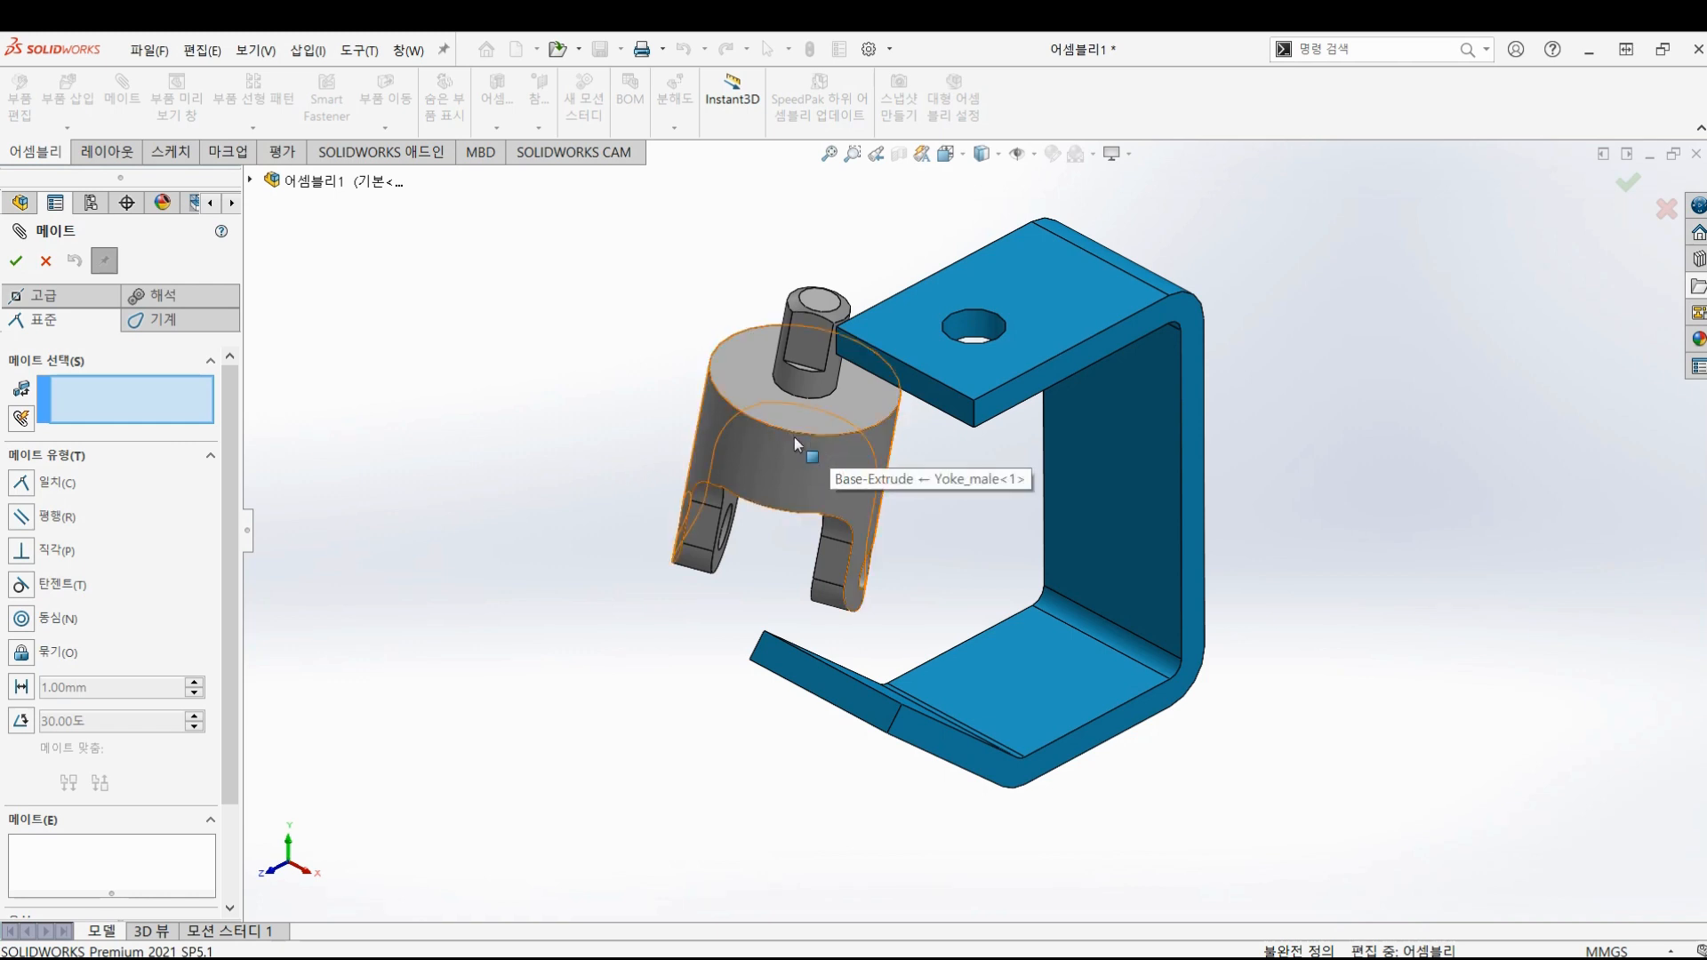
pyautogui.click(820, 382)
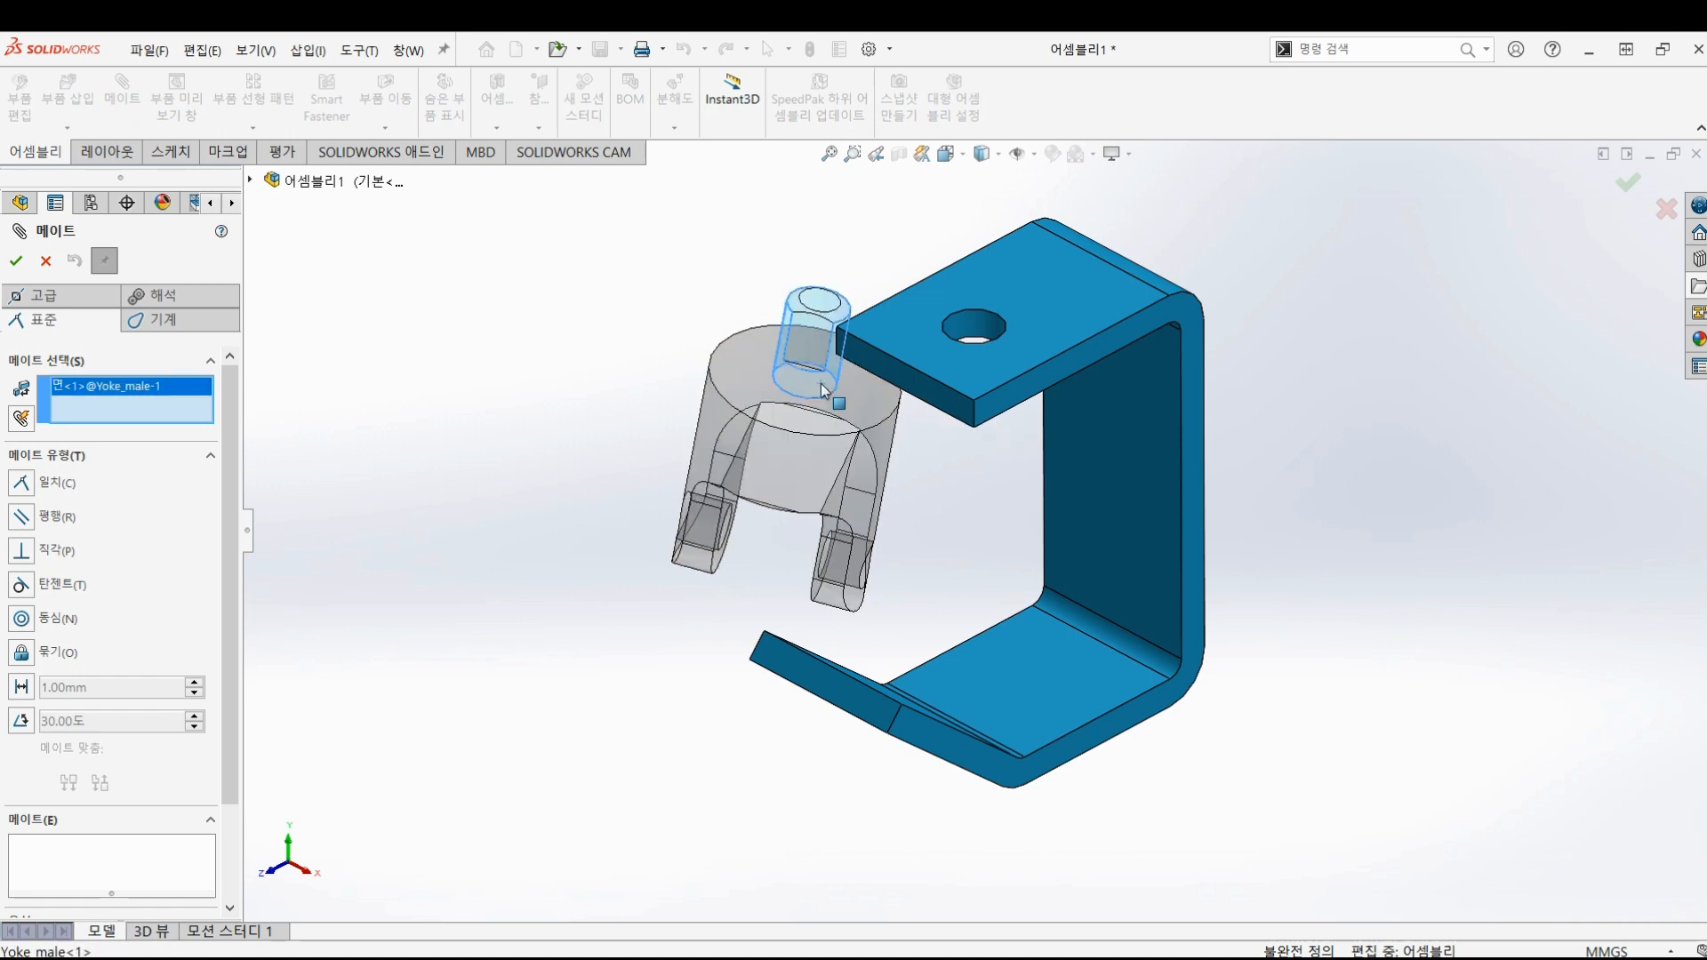
pyautogui.click(979, 332)
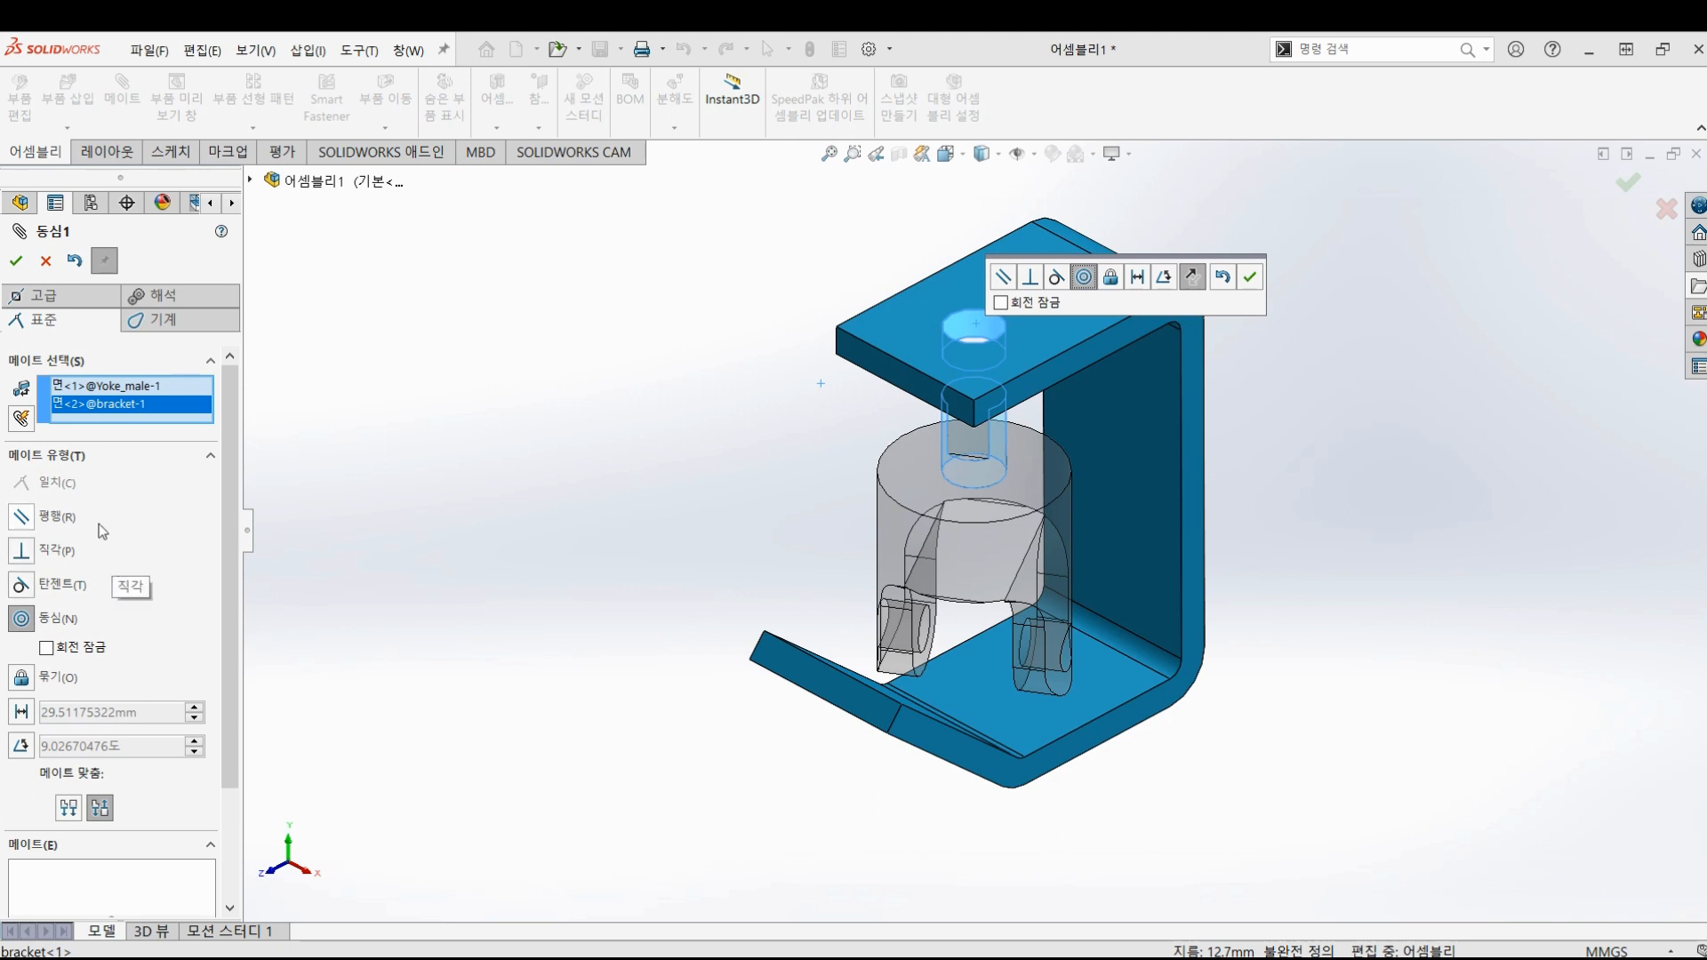
pyautogui.click(19, 265)
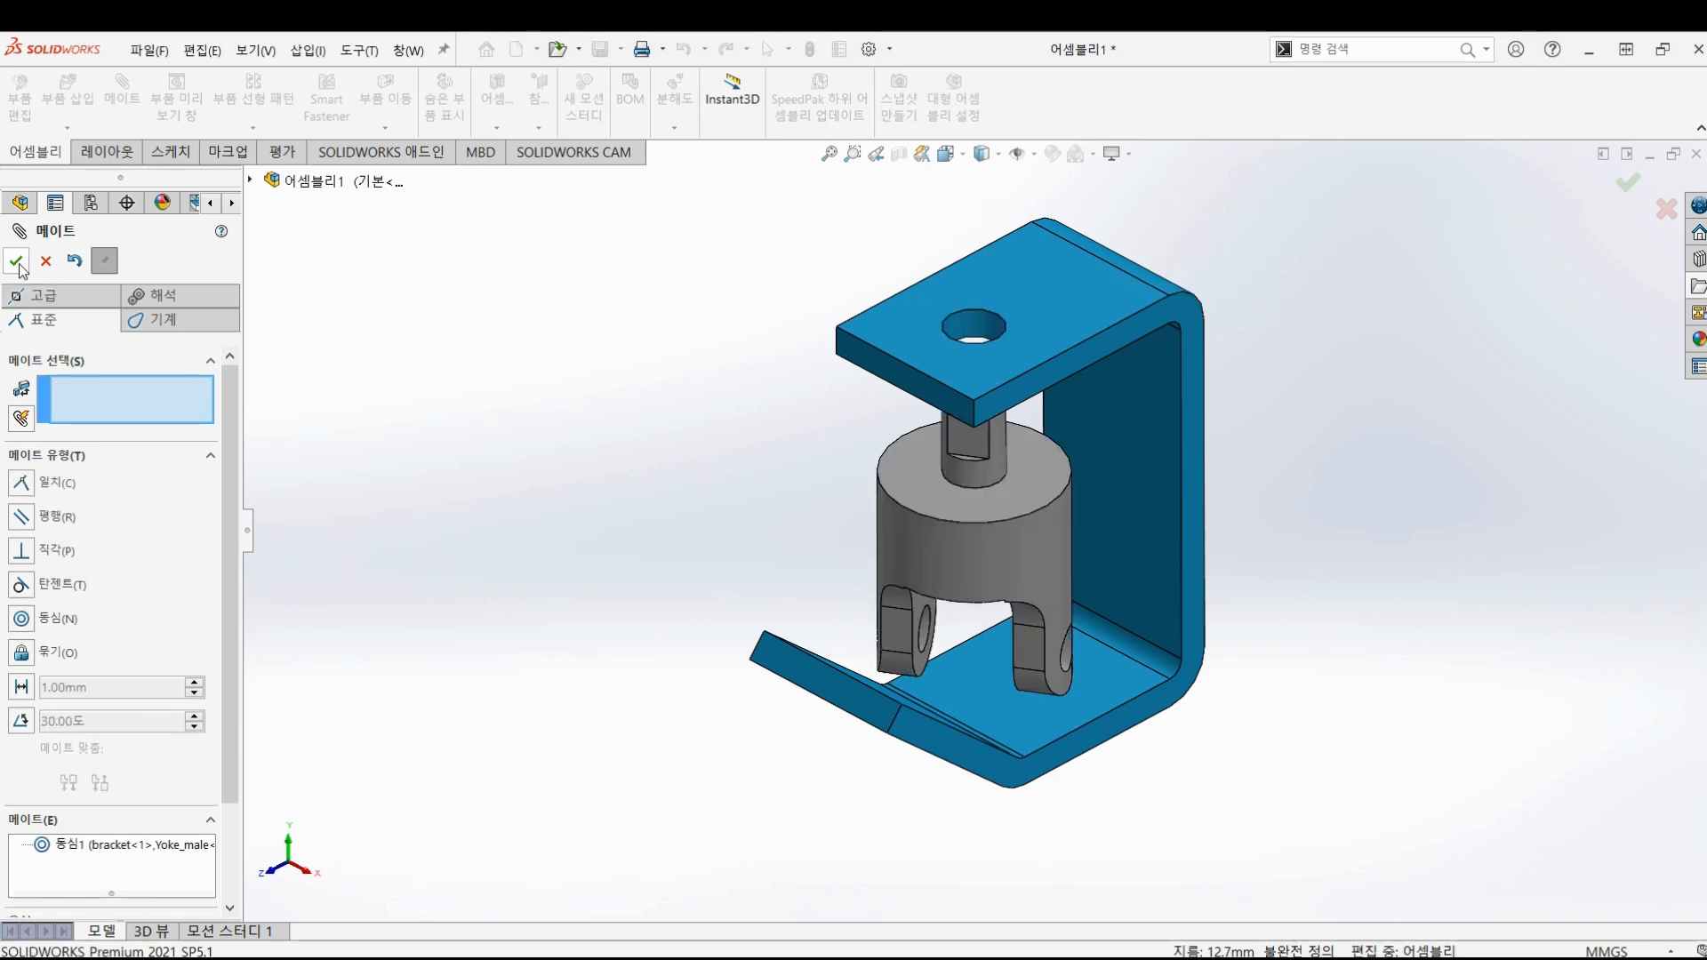
pyautogui.click(81, 850)
pyautogui.click(19, 256)
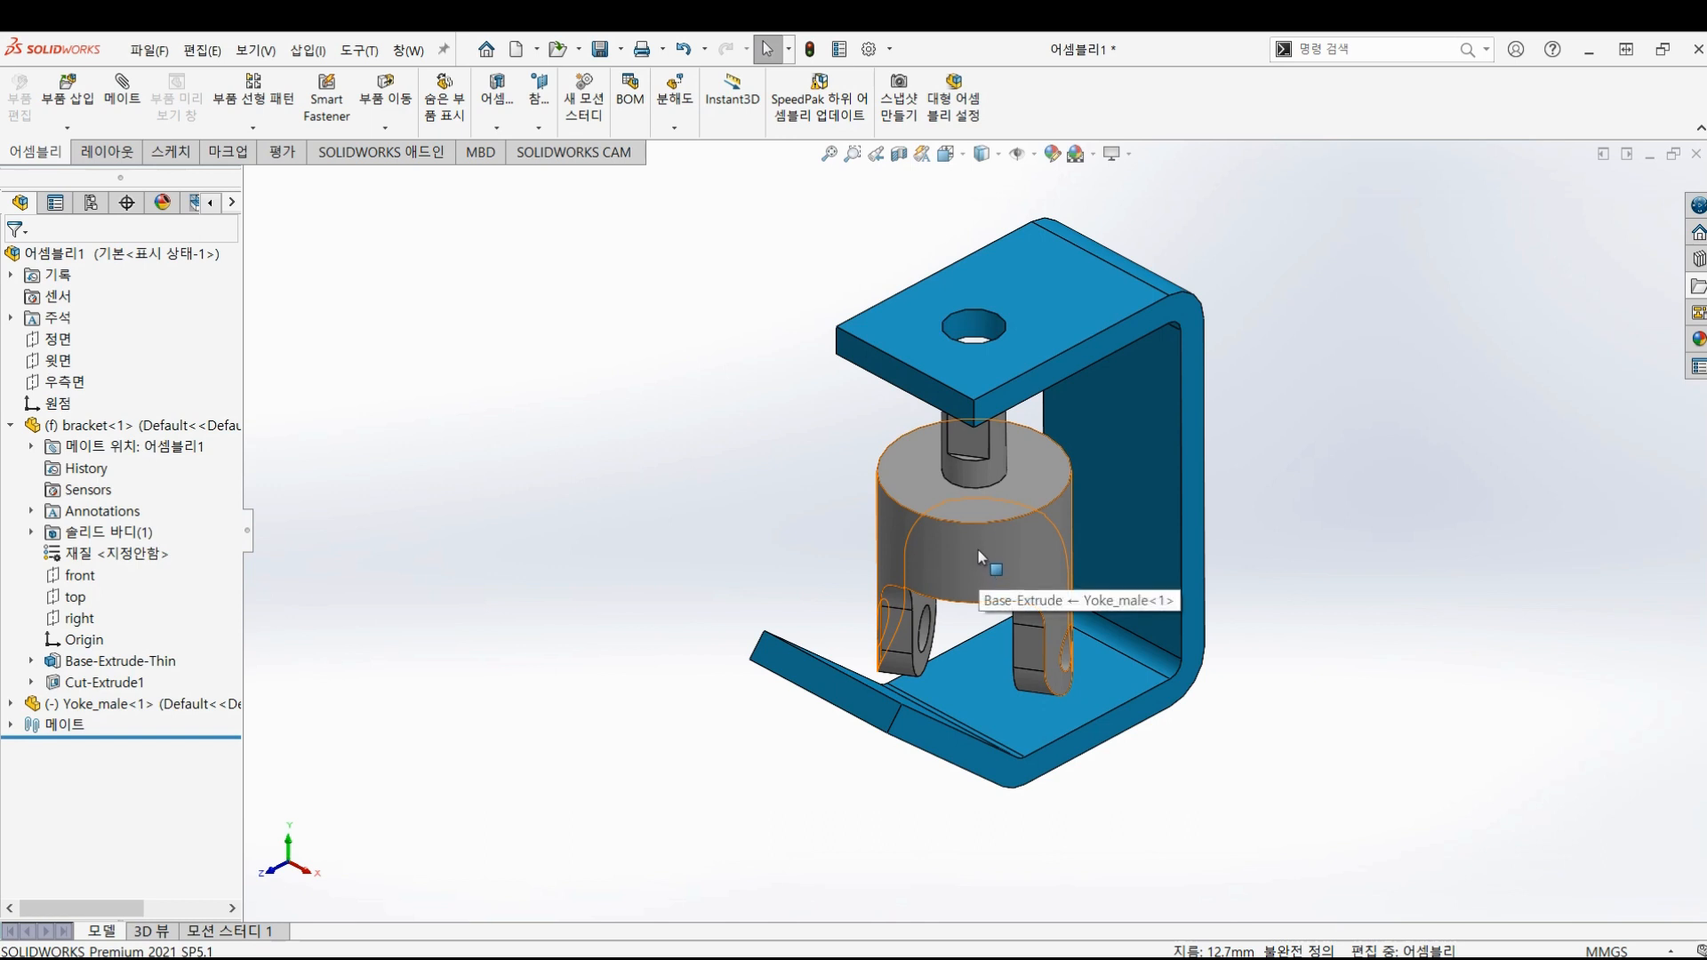
# - Turn Yoke_male about its shaft and slide it upward so the shaft passes through the bracket's flange hole
pyautogui.moveTo(978, 549); pyautogui.dragTo(1167, 476)
pyautogui.press('Escape')
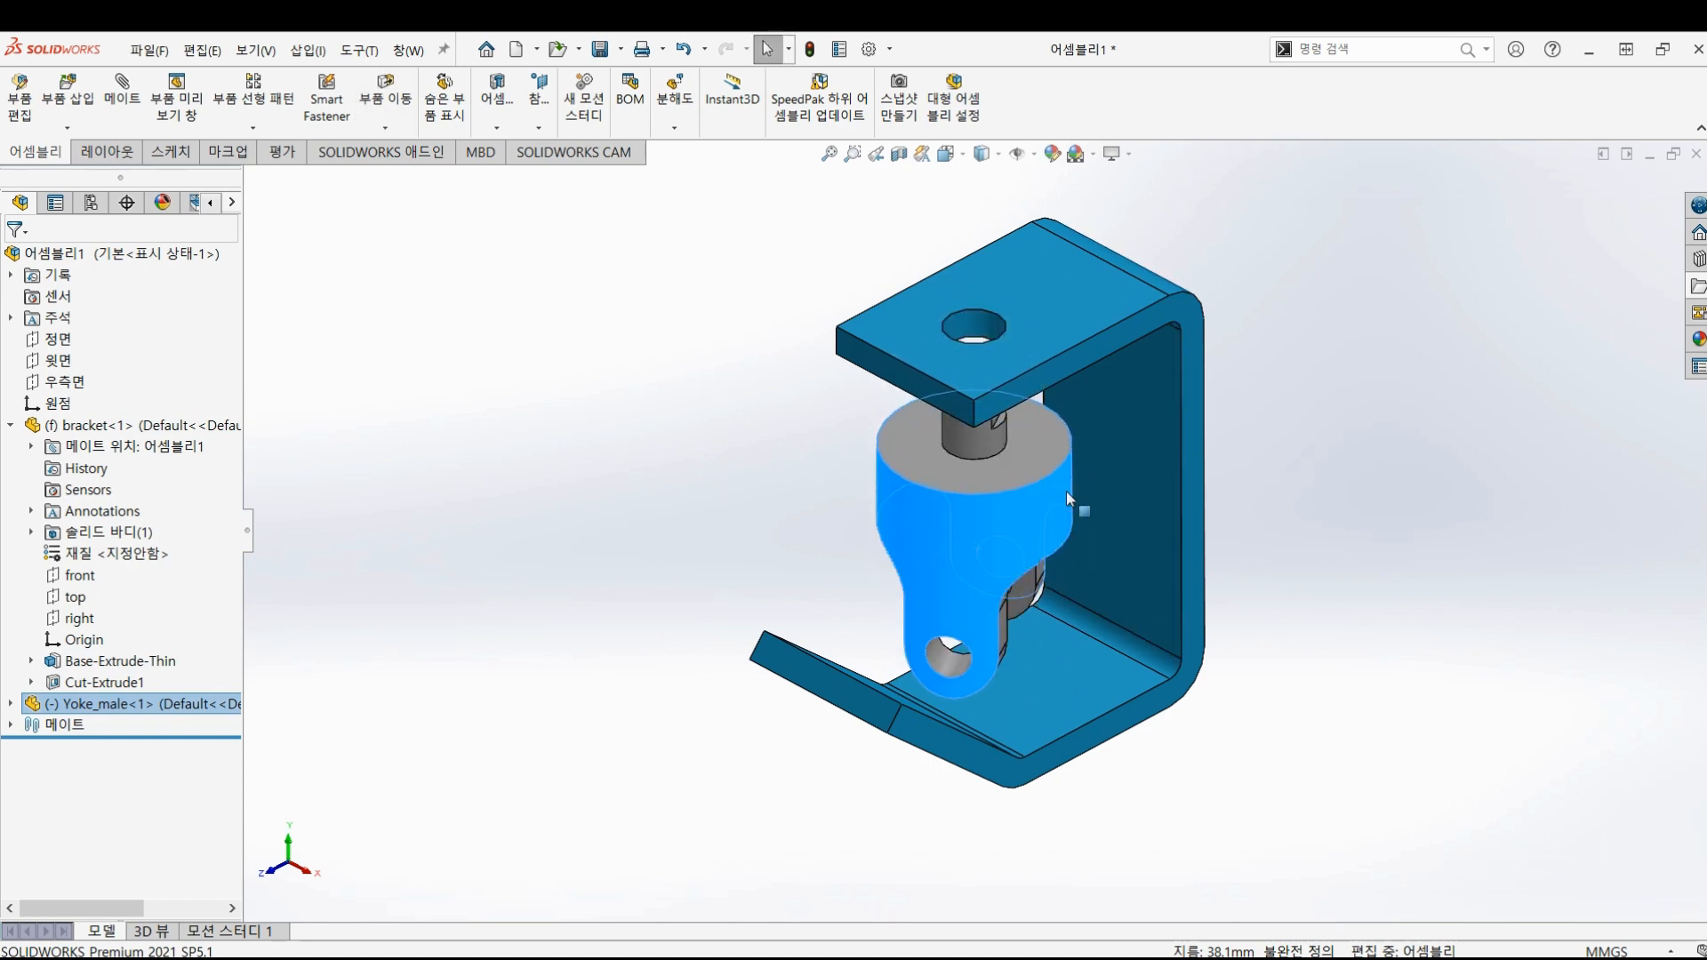
pyautogui.moveTo(1001, 507); pyautogui.dragTo(969, 439)
pyautogui.click(779, 446)
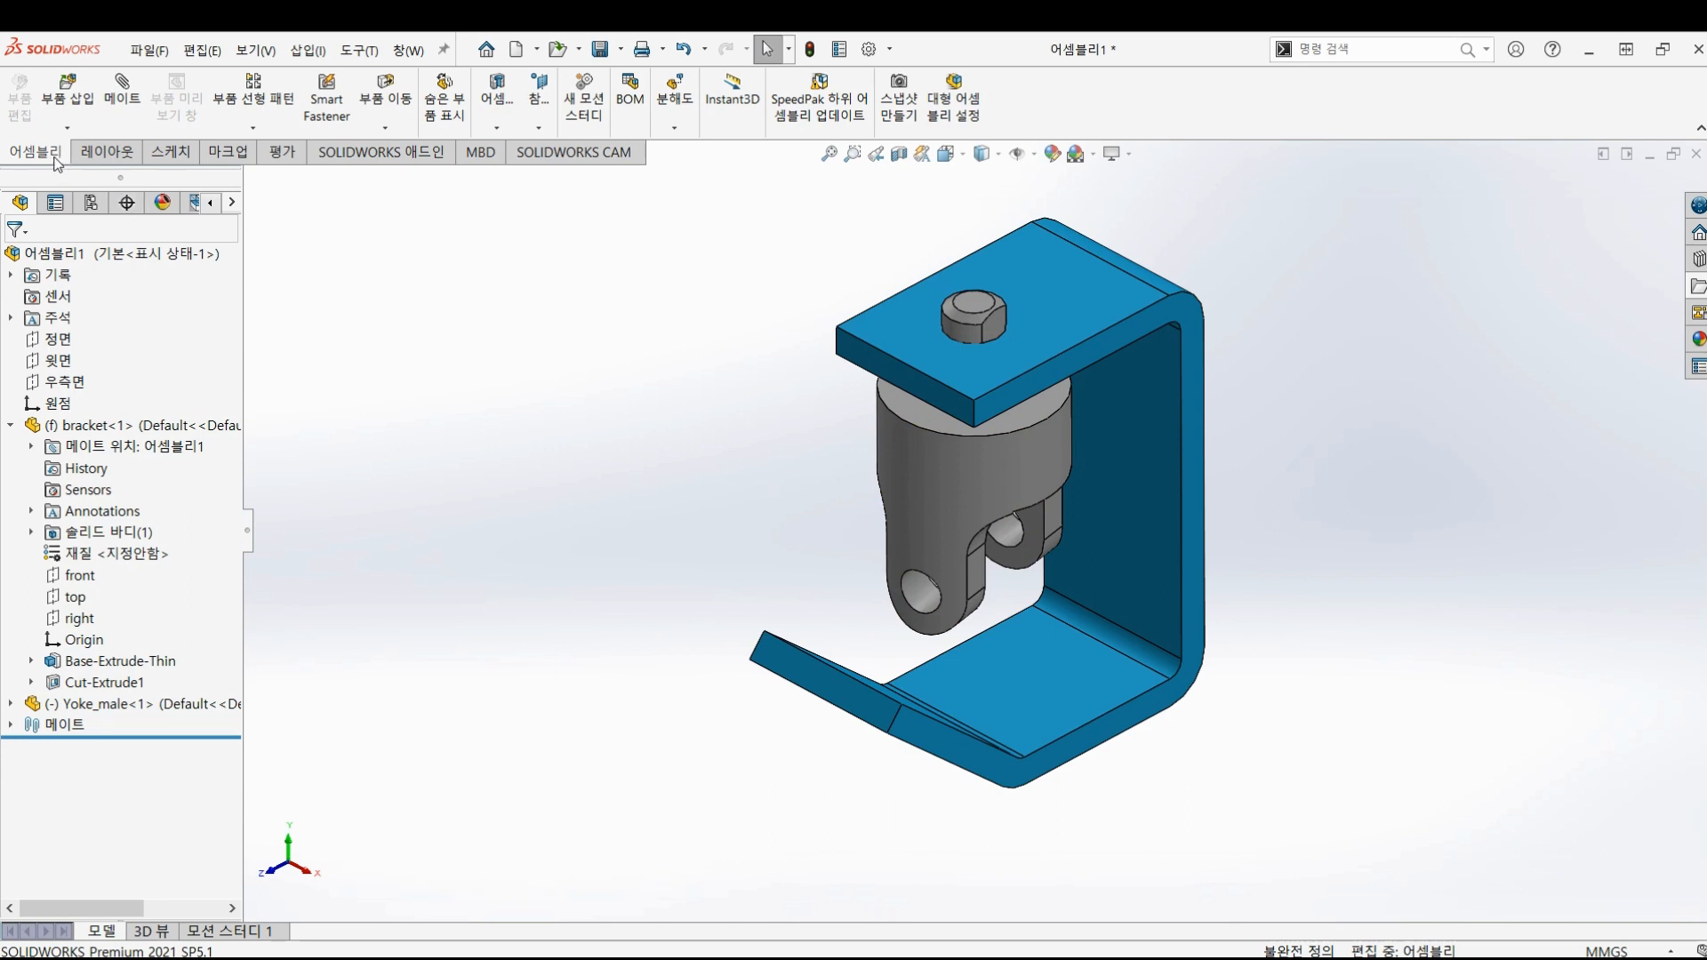
# - Add a coincident mate between Yoke_male's flat shoulder face around the shaft and the underside of the bracket's upper flange
pyautogui.click(129, 102)
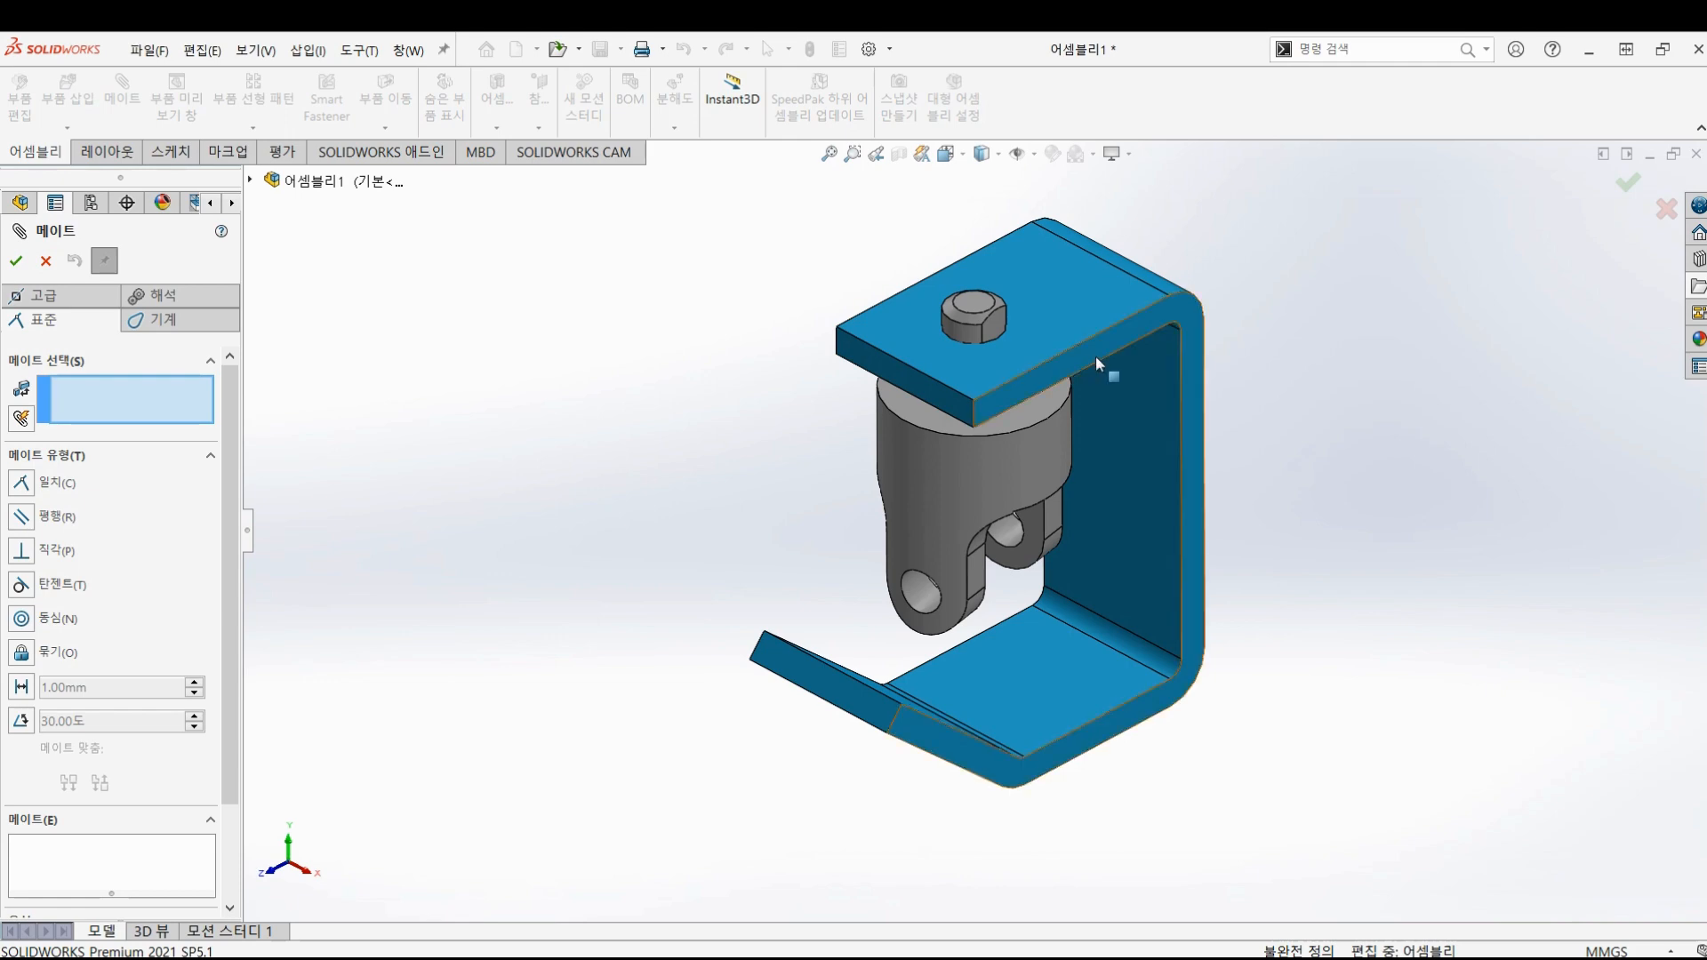
pyautogui.scroll(-4, 1032, 436)
pyautogui.moveTo(1037, 489); pyautogui.dragTo(1049, 430, button='middle')
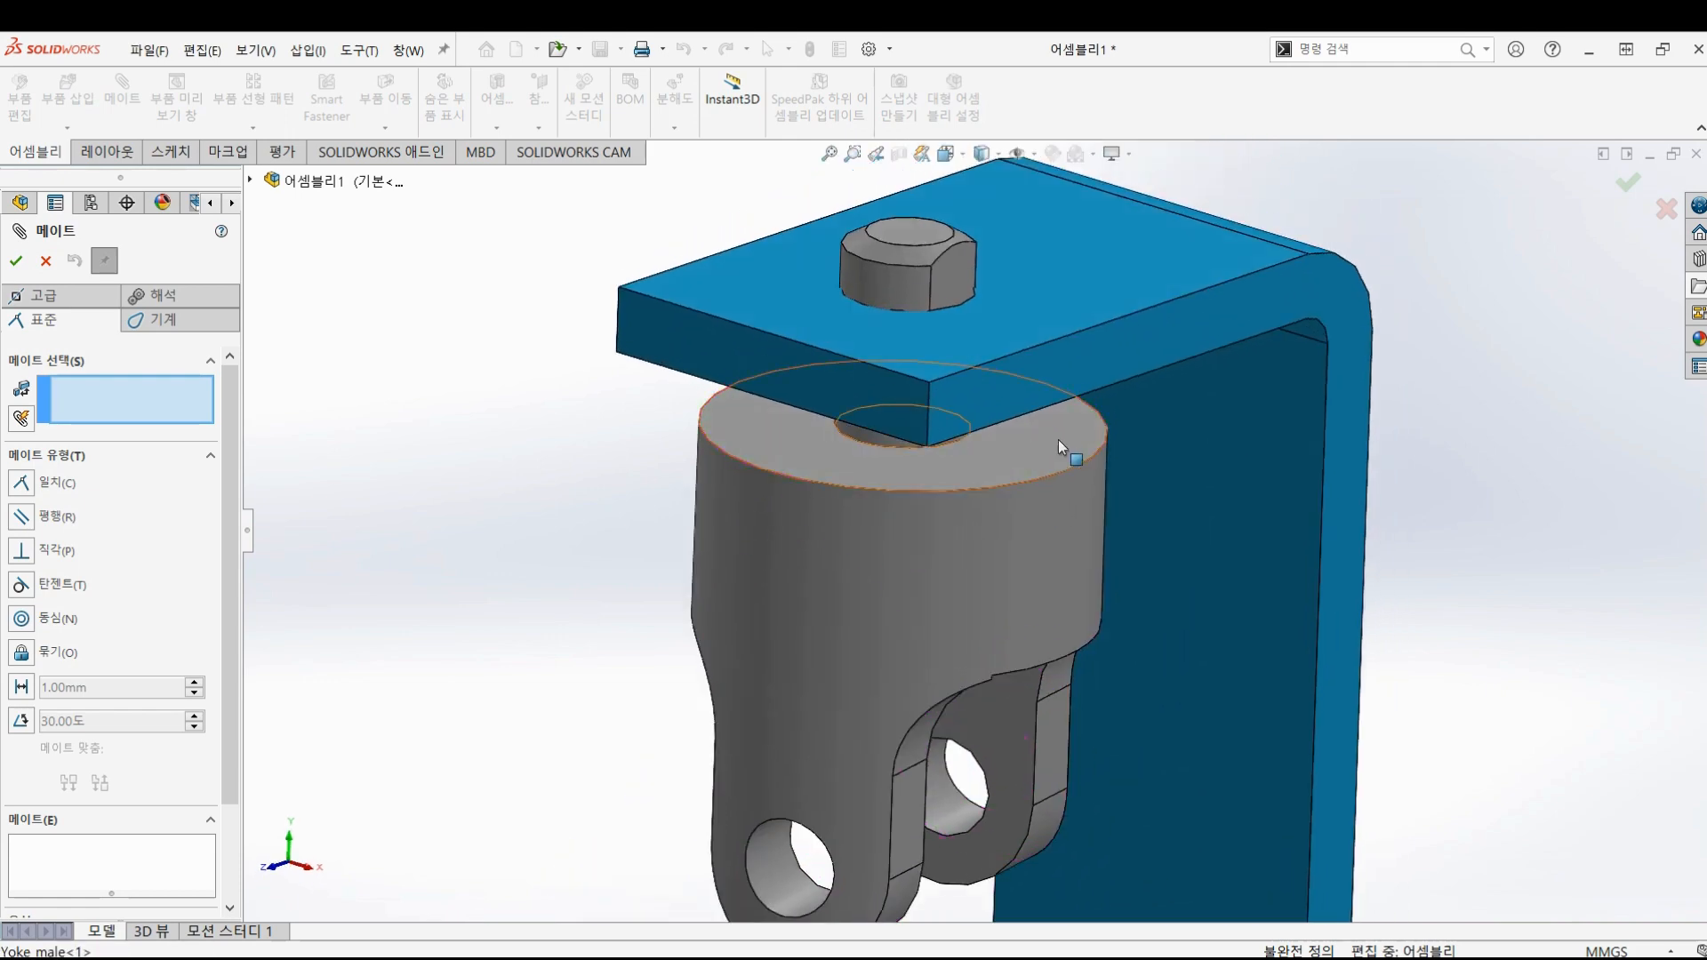
pyautogui.click(1027, 439)
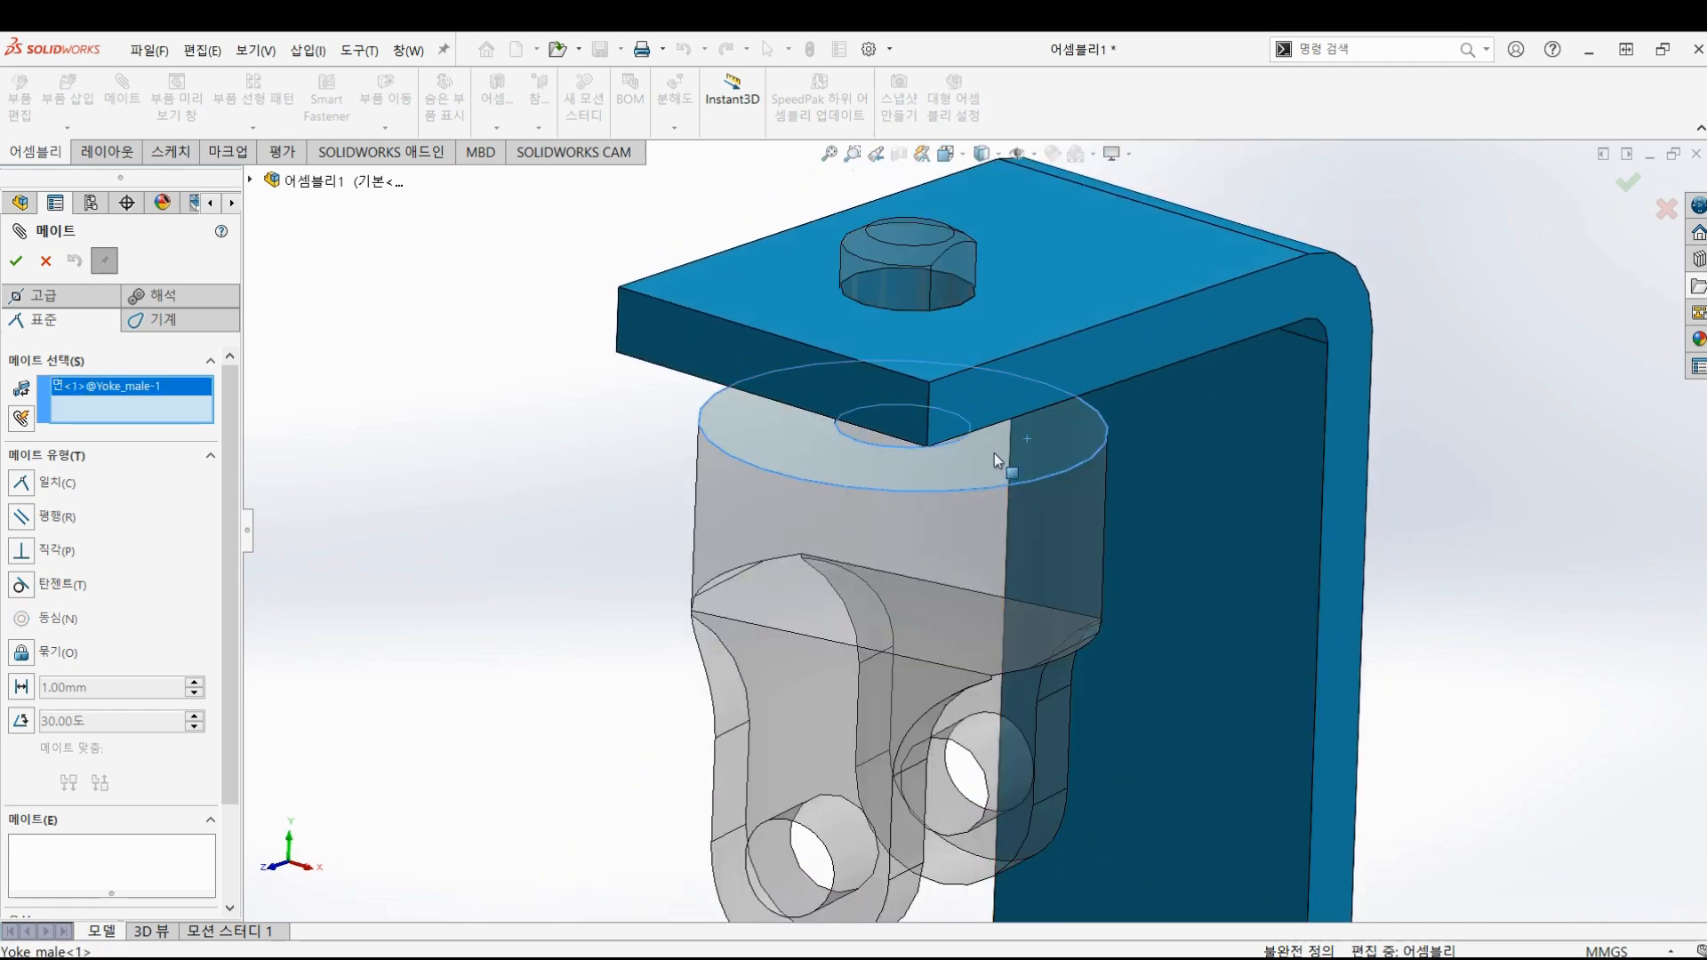
pyautogui.moveTo(994, 454); pyautogui.dragTo(925, 276, button='middle')
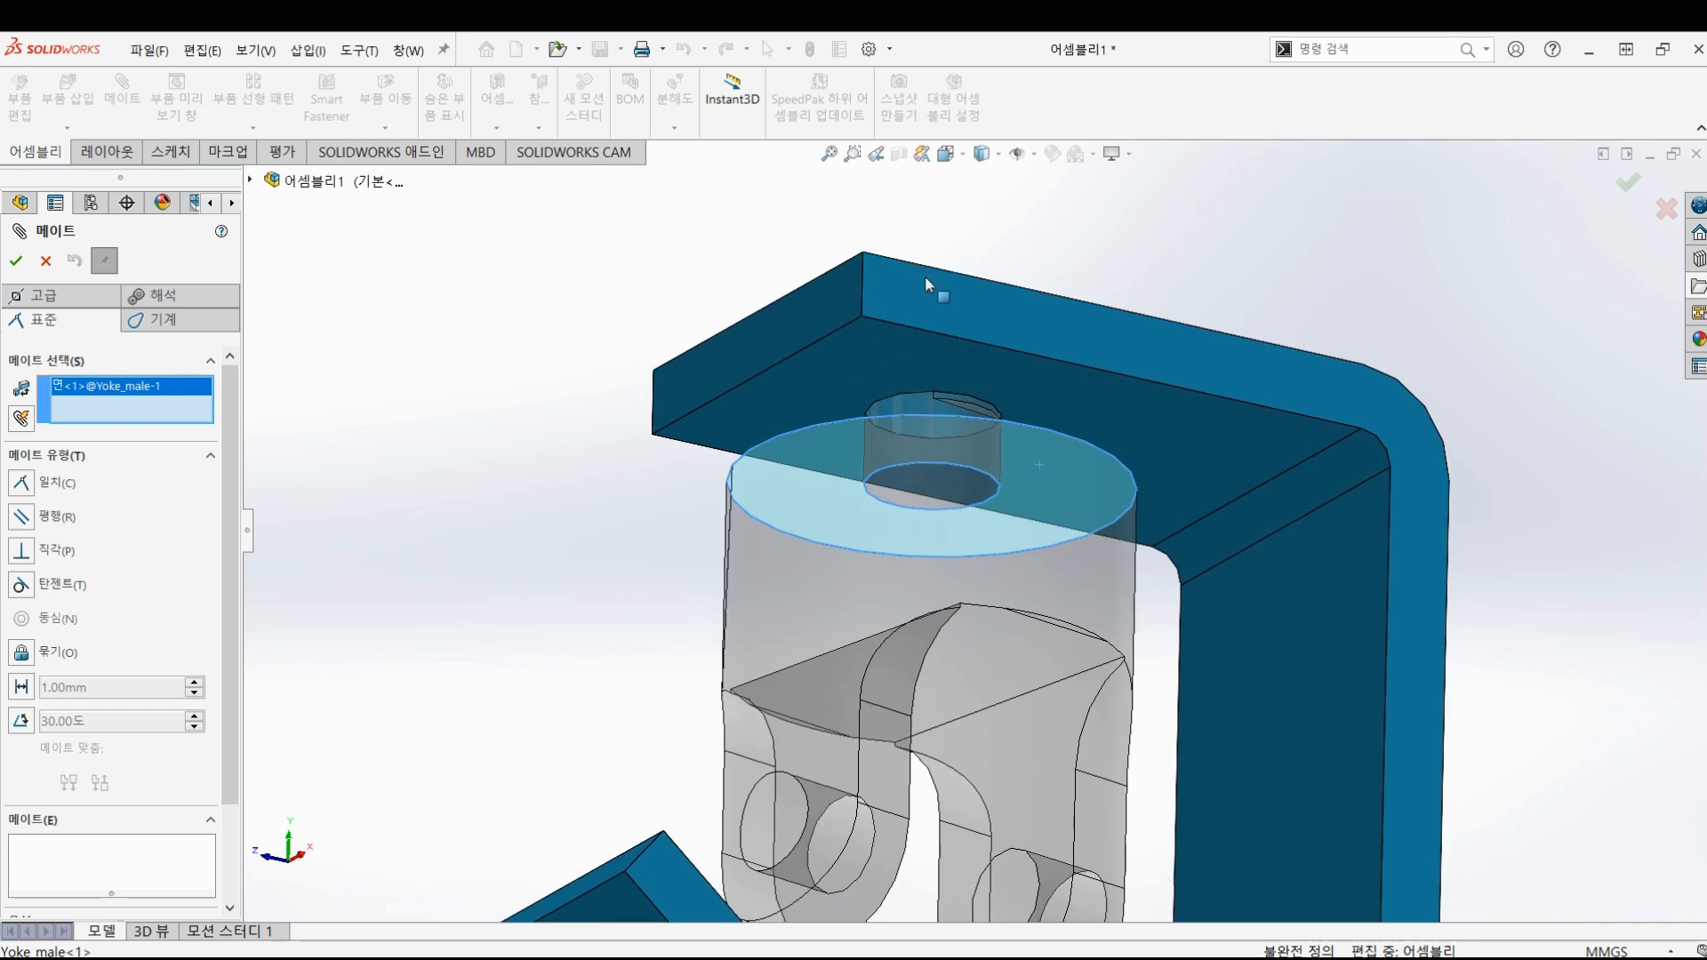
pyautogui.click(889, 356)
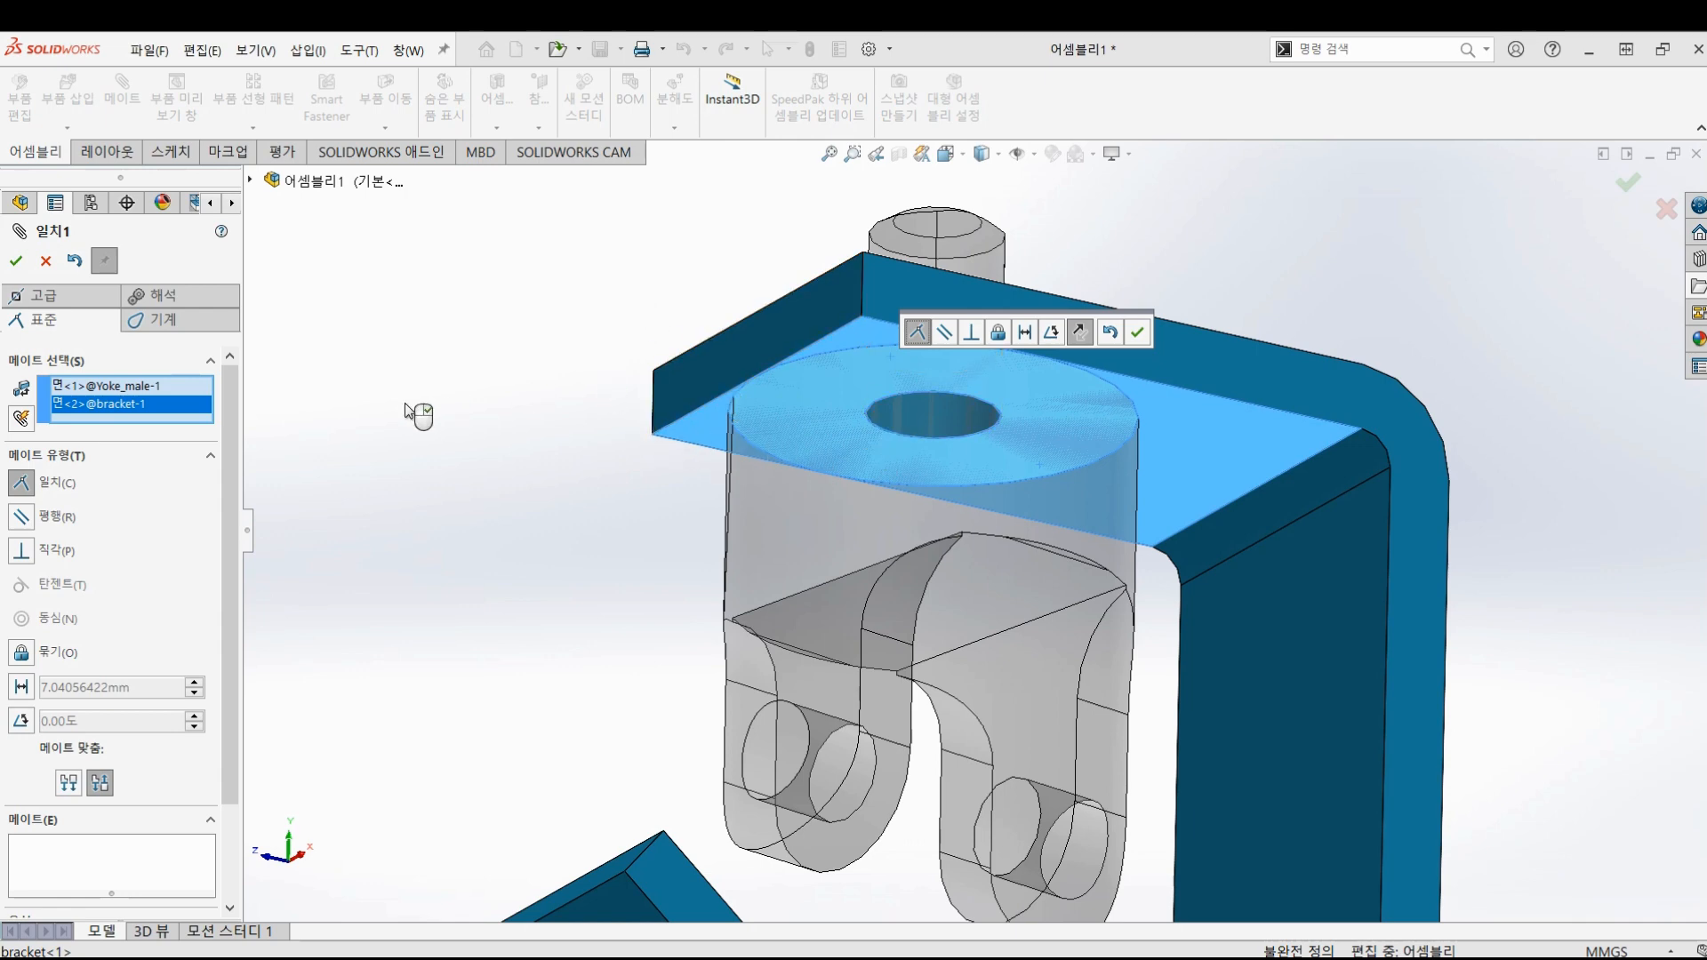
pyautogui.click(16, 261)
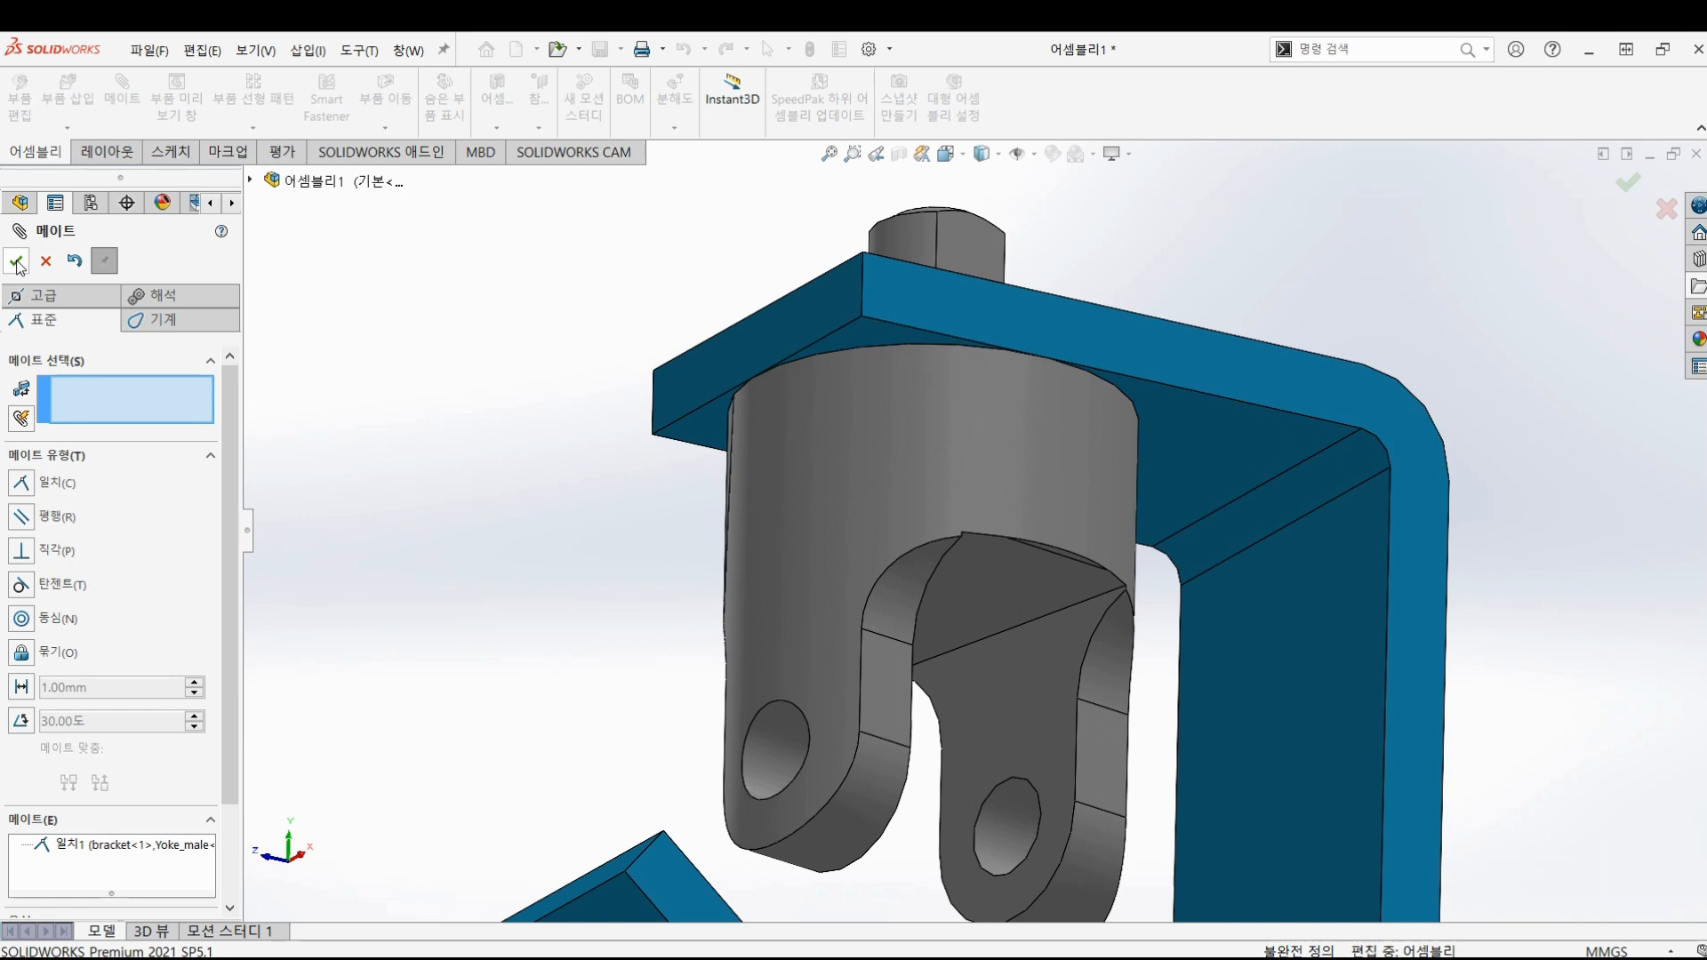
pyautogui.click(16, 262)
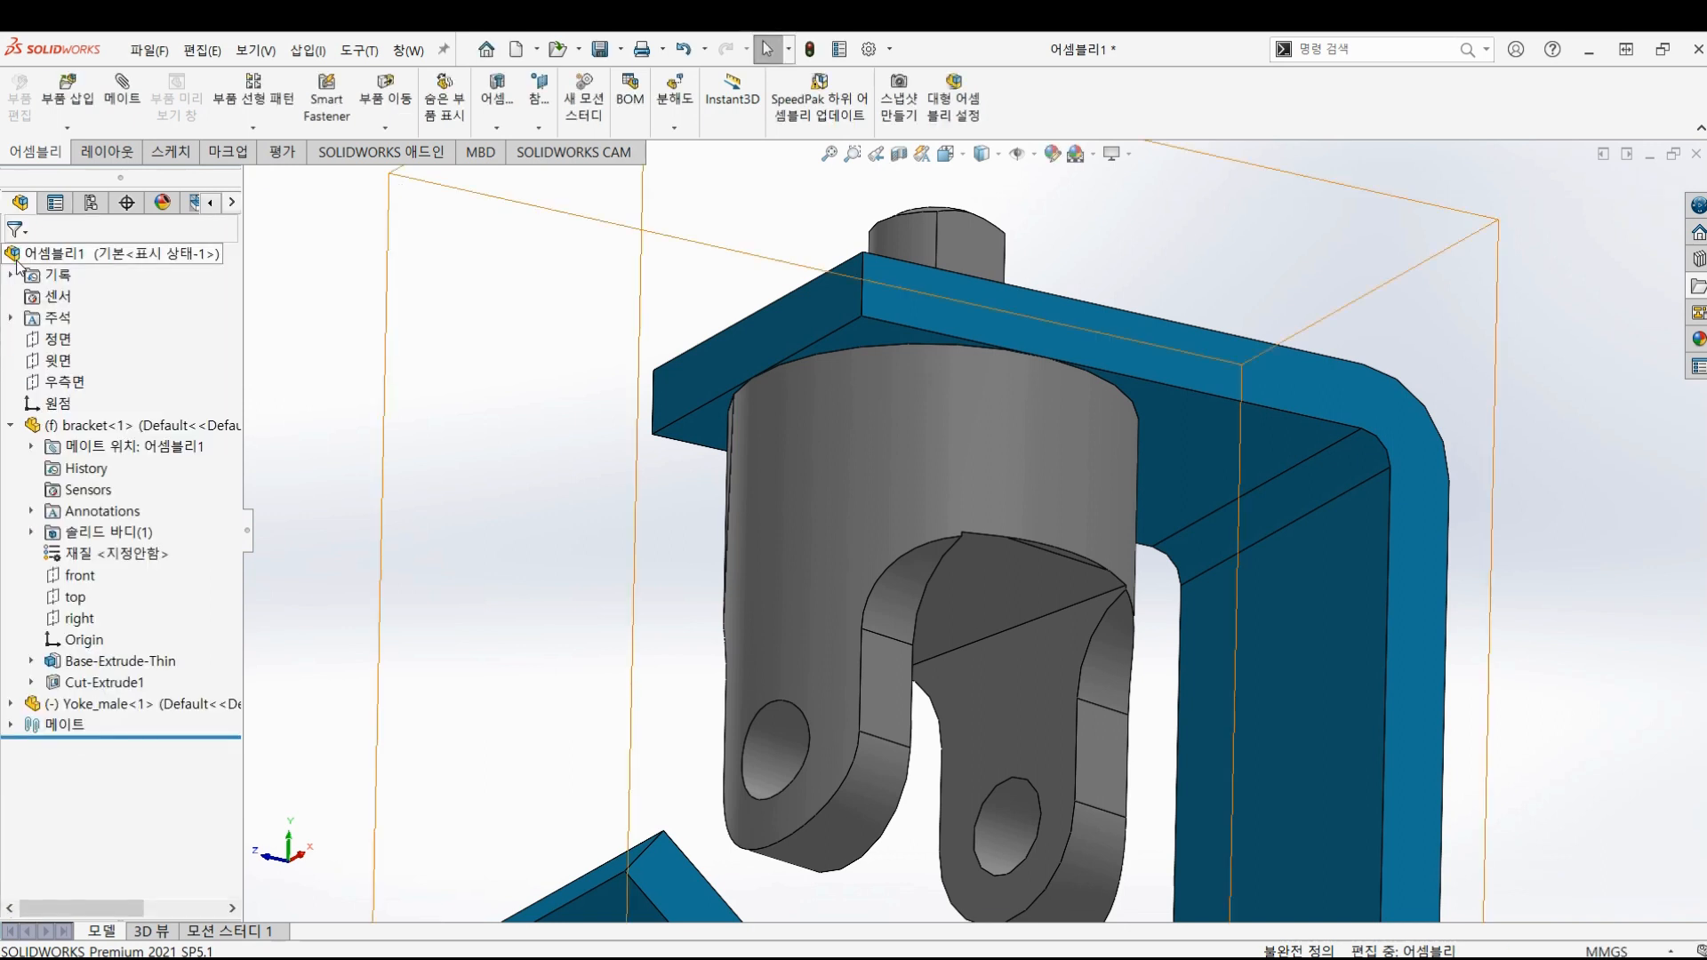
# - Rotate the mated Yoke_male about its shaft to test its remaining freedom of movement, then deselect it
pyautogui.scroll(5, 676, 489)
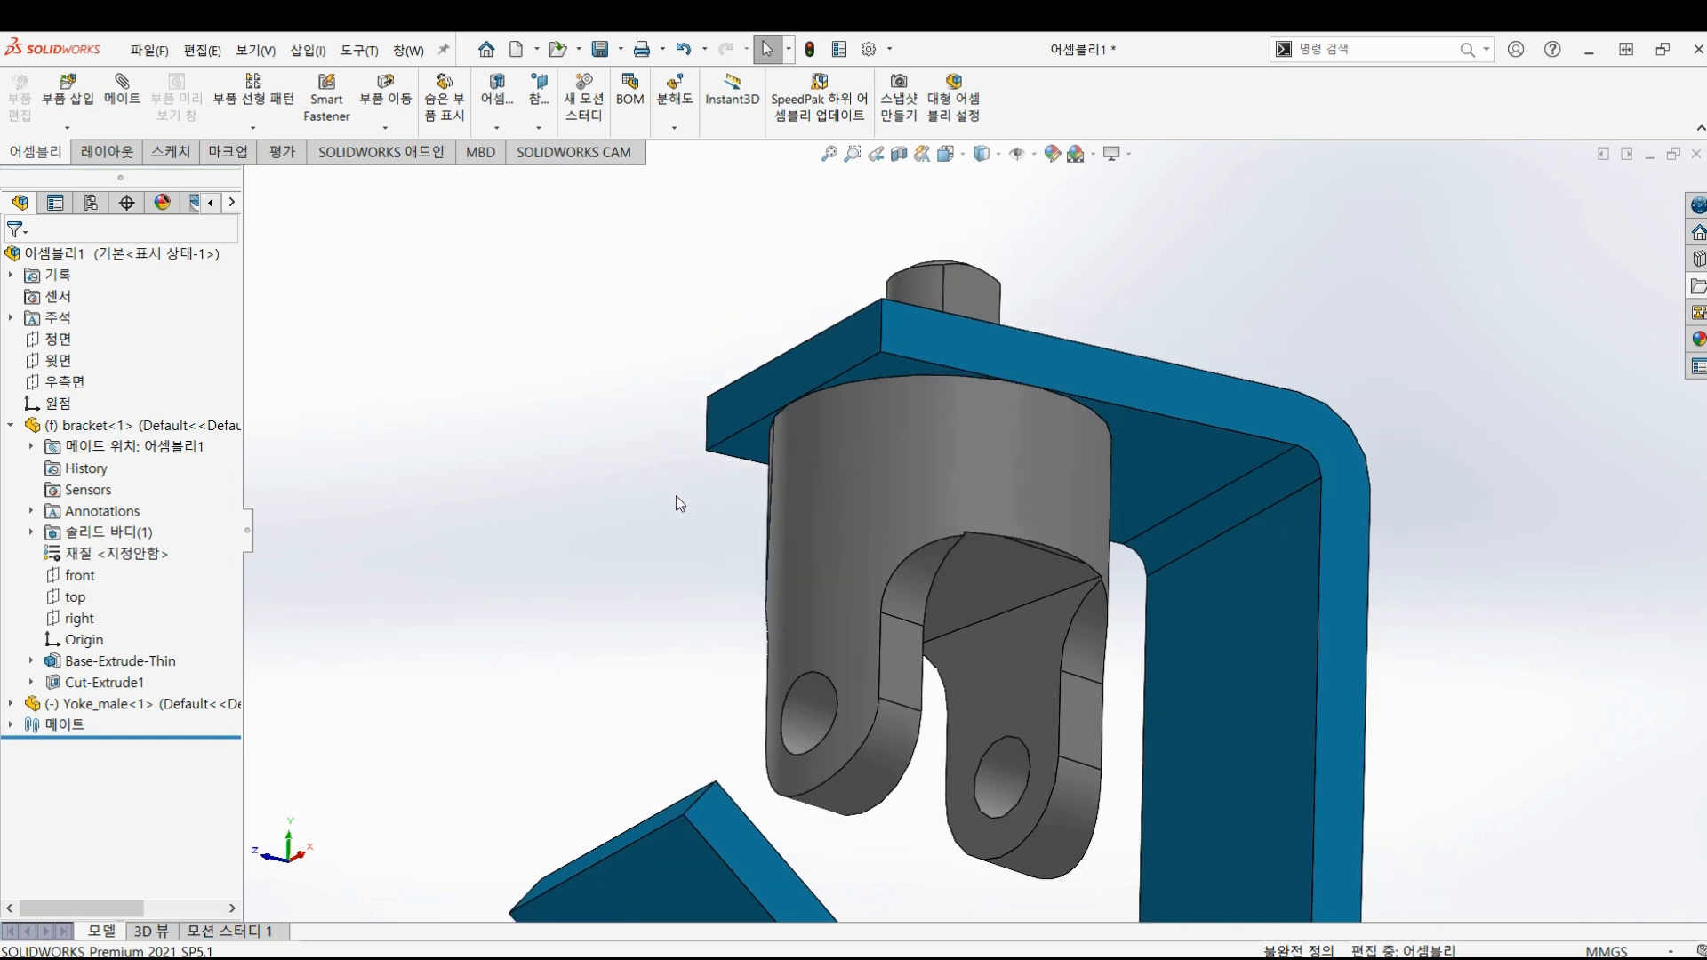
pyautogui.moveTo(724, 488); pyautogui.dragTo(901, 603, button='middle')
pyautogui.moveTo(900, 603); pyautogui.dragTo(1044, 590)
pyautogui.press('Escape')
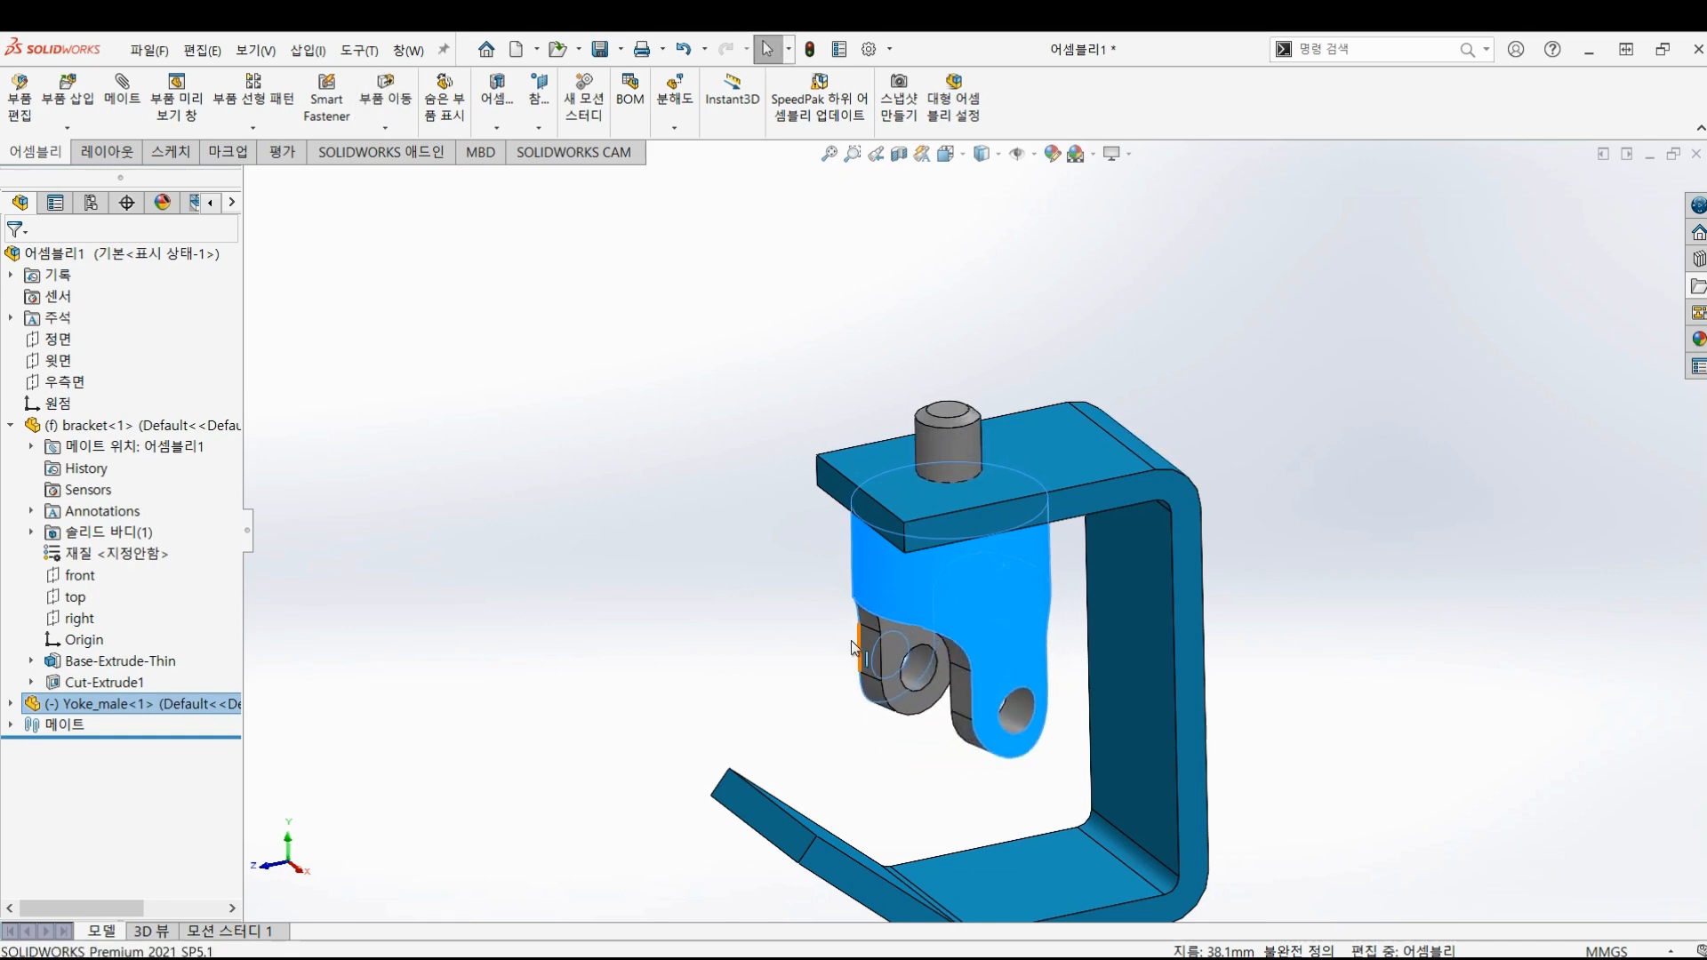
pyautogui.click(798, 622)
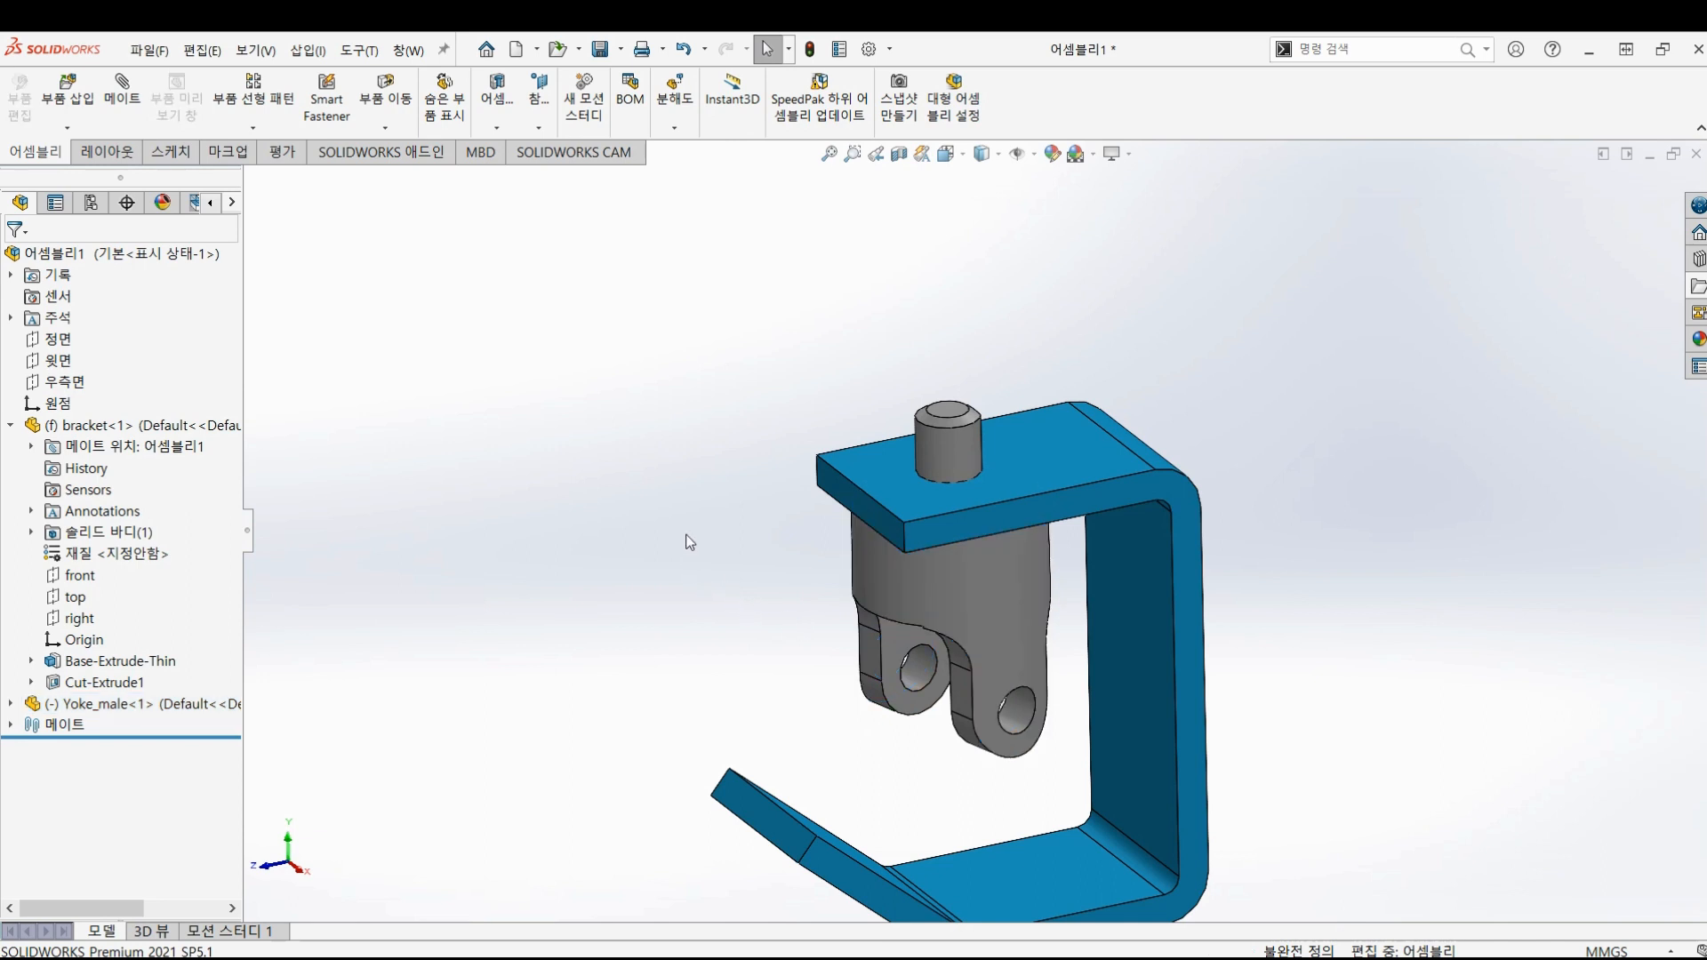
pyautogui.click(59, 98)
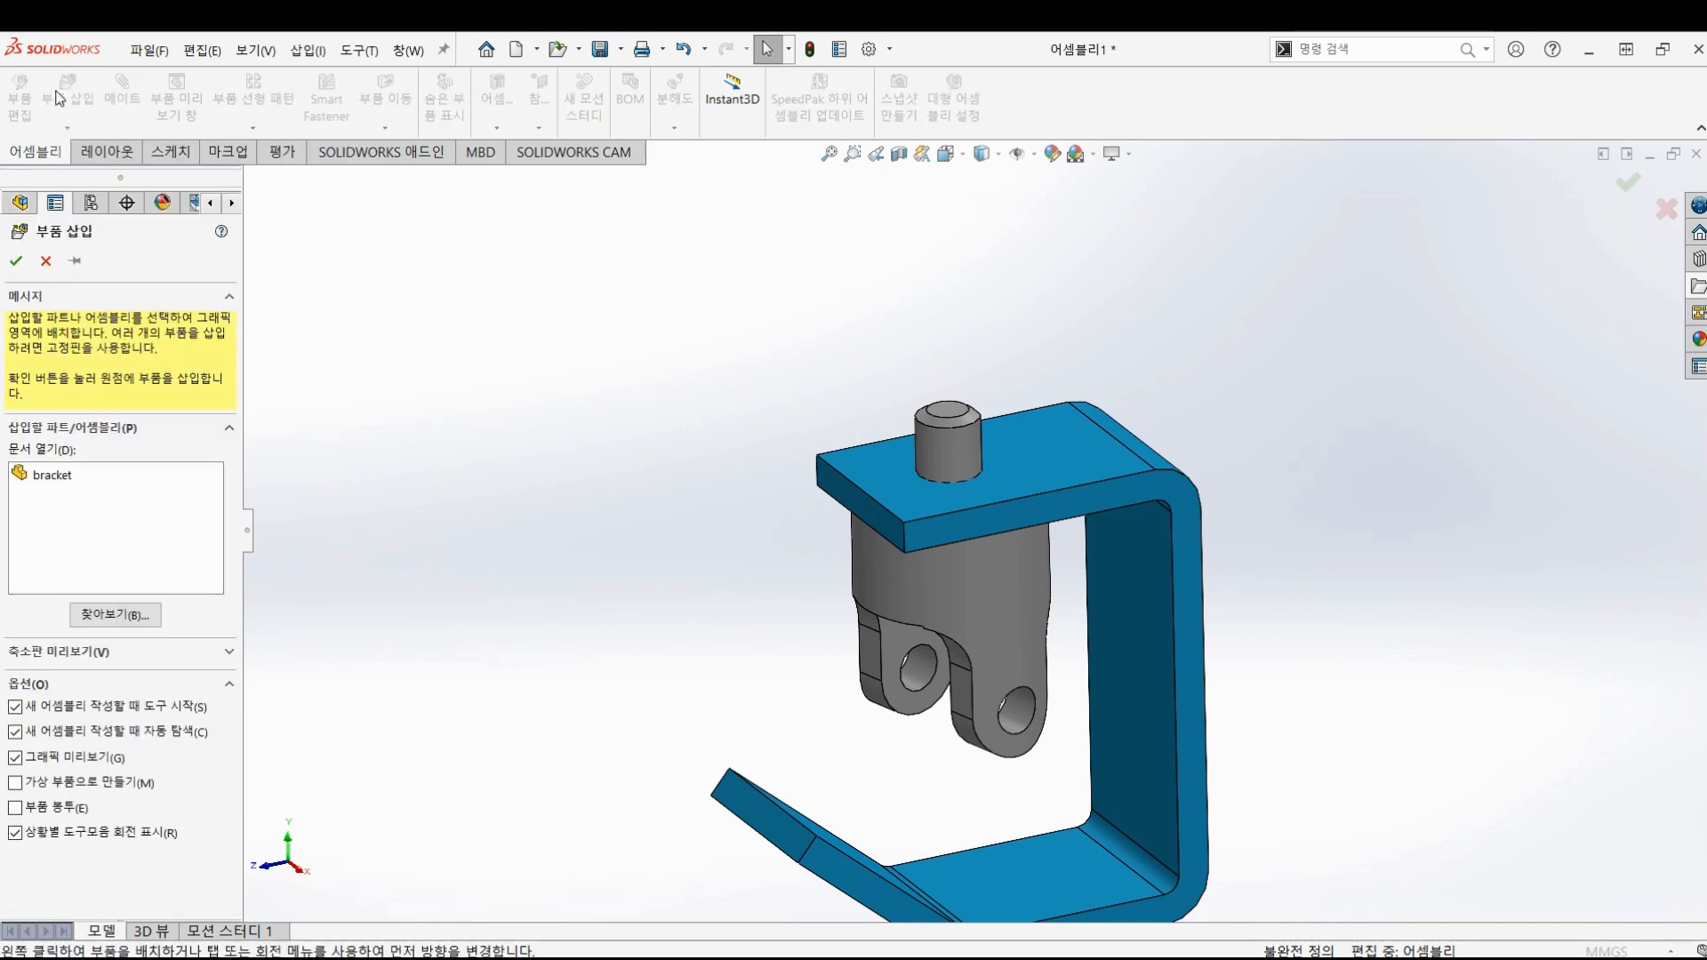
pyautogui.click(107, 616)
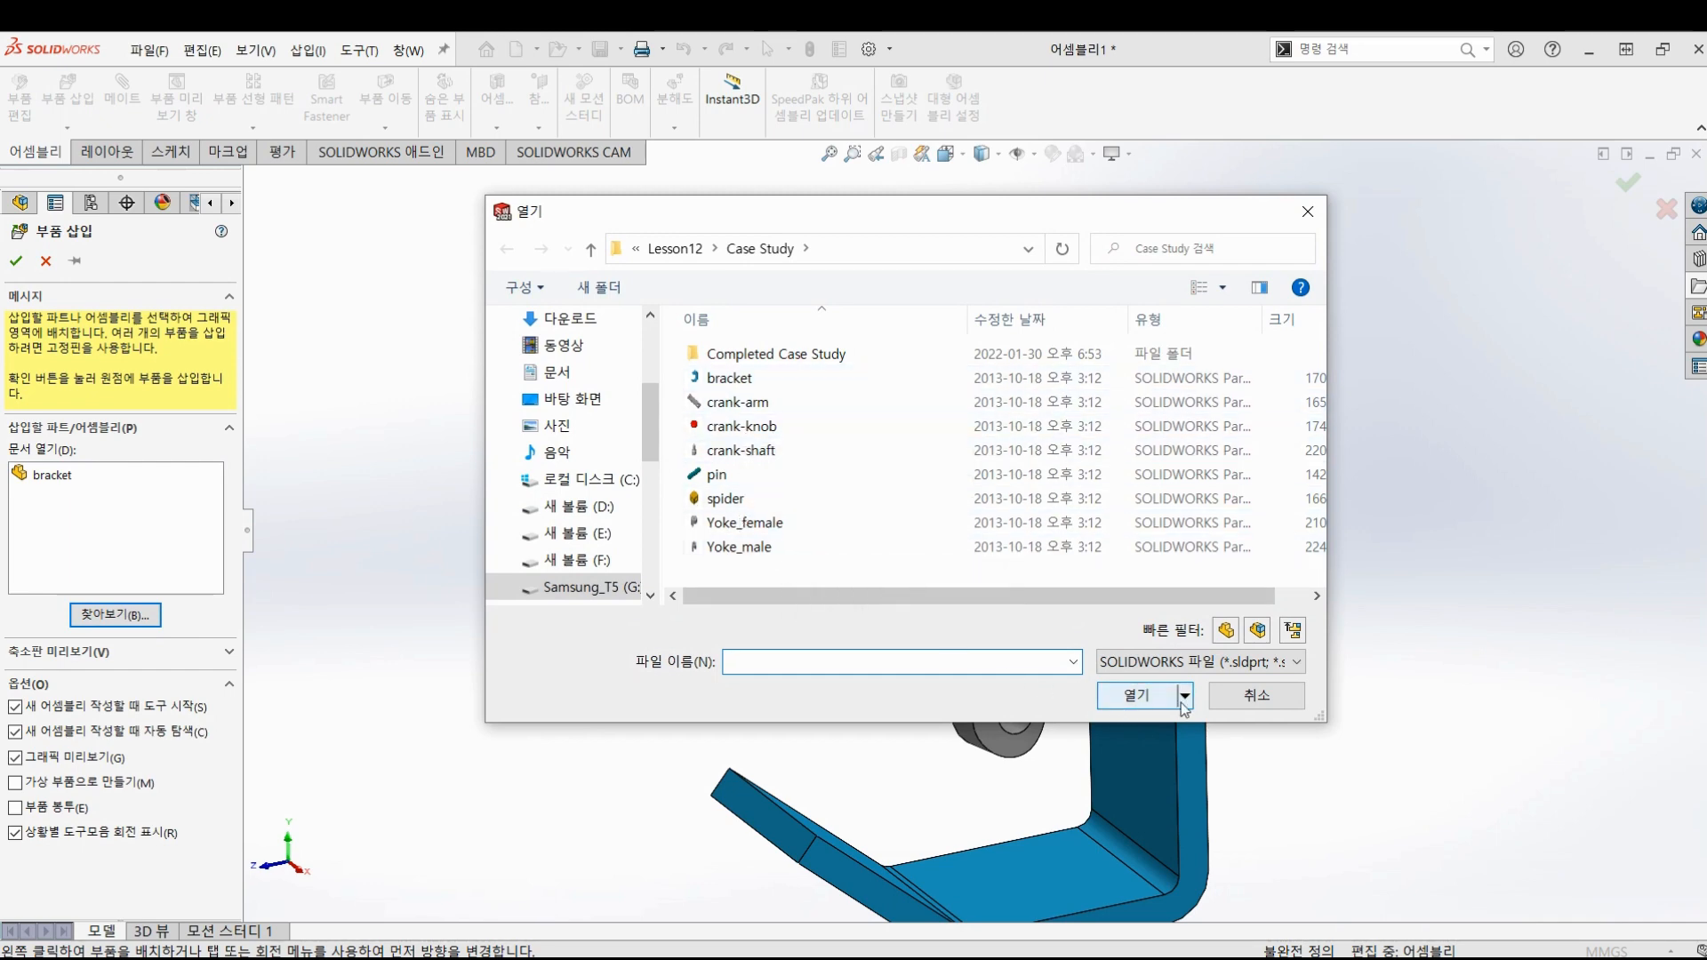
pyautogui.click(1255, 696)
pyautogui.click(45, 261)
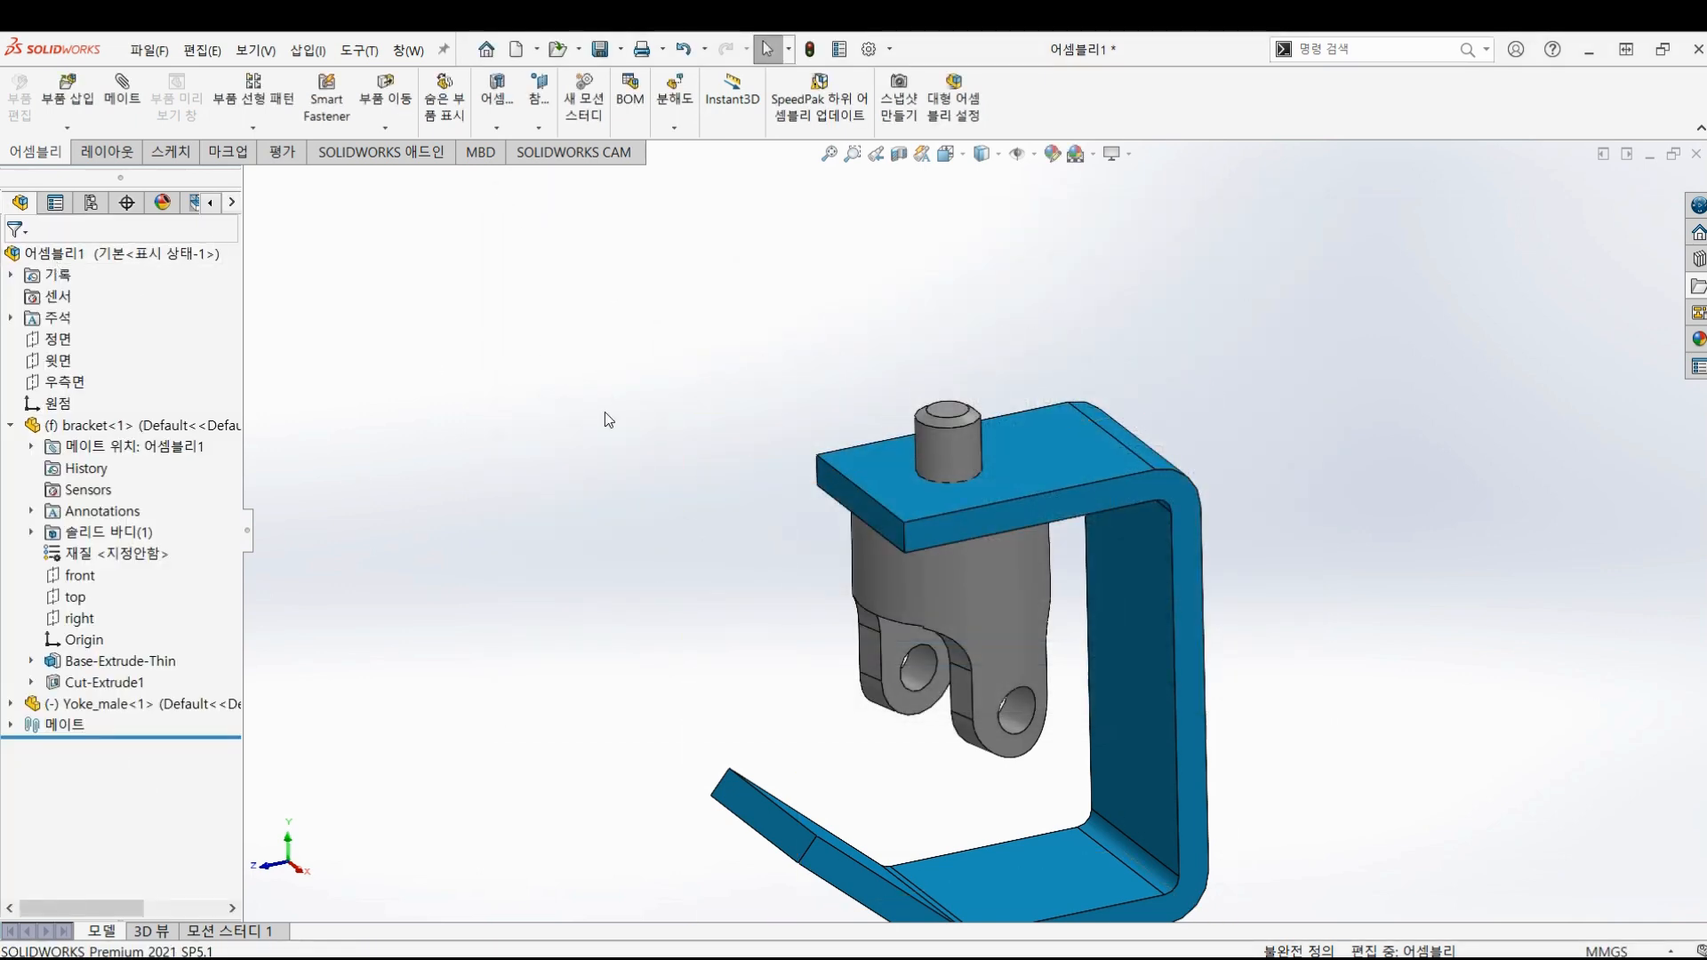
# - Insert the spider part from the Lesson12 Case Study folder and place it beside the bracket's vertical wall
pyautogui.click(1699, 288)
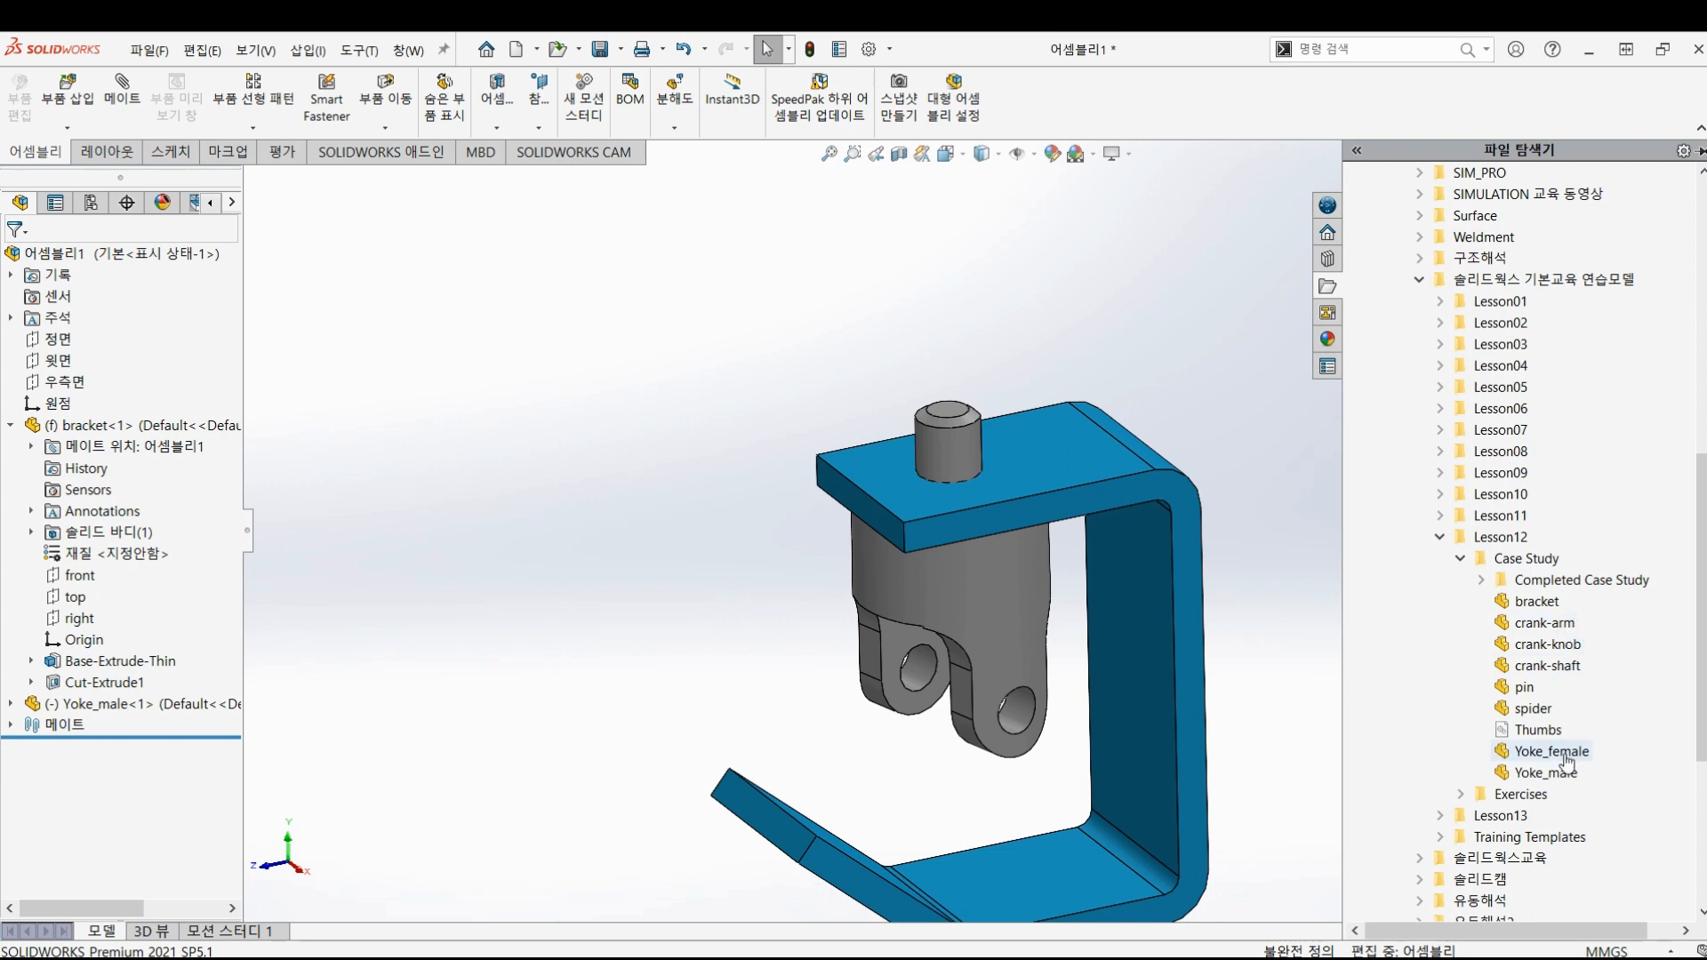
pyautogui.moveTo(1557, 777)
pyautogui.moveTo(1542, 718)
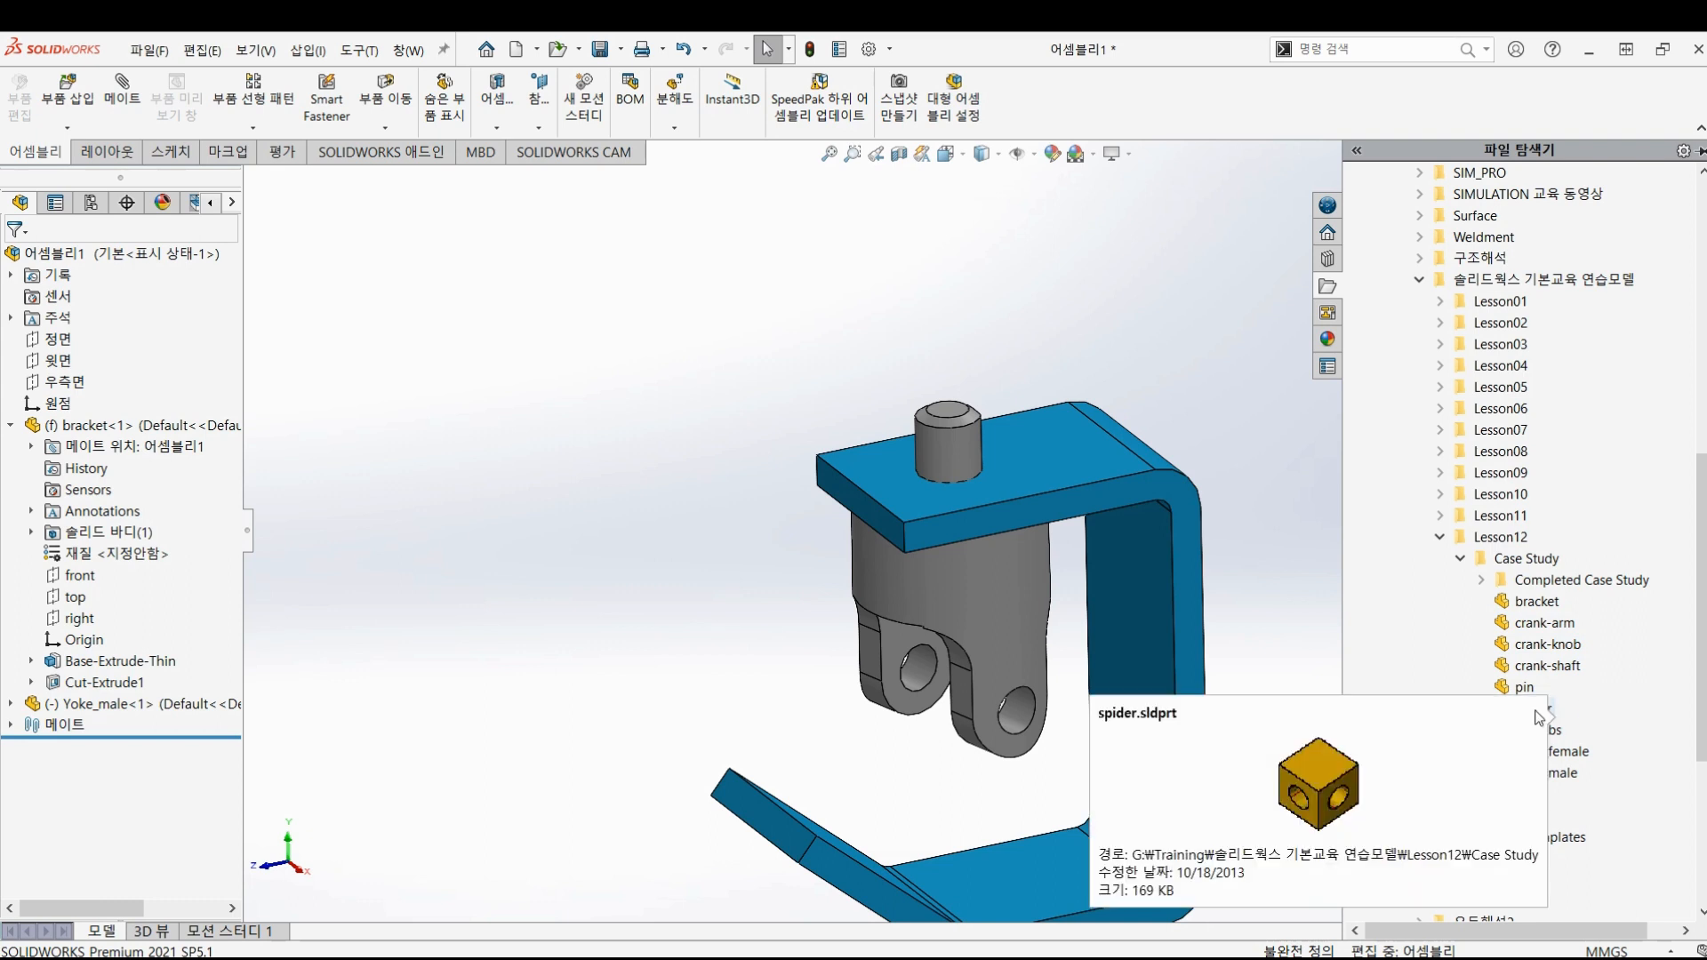
pyautogui.moveTo(1549, 716); pyautogui.dragTo(1252, 704)
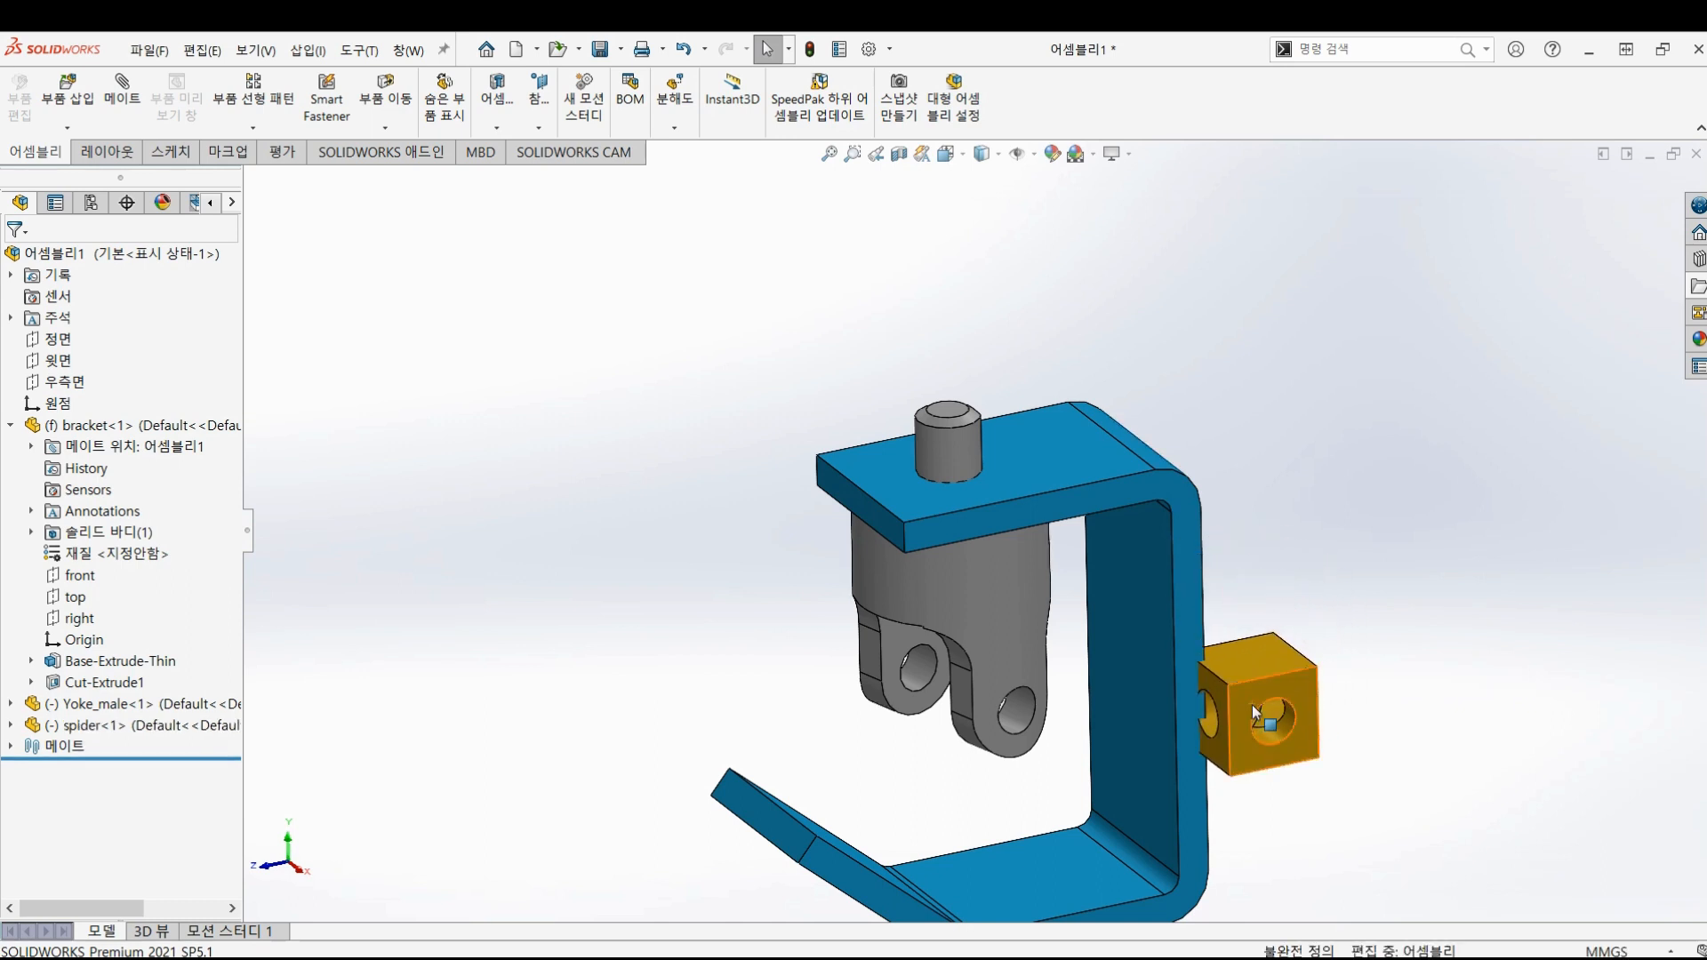
# - Move the spider to the bracket's open side, in free space next to Yoke_male's fork arms
pyautogui.moveTo(1288, 729); pyautogui.dragTo(1352, 765, button='middle')
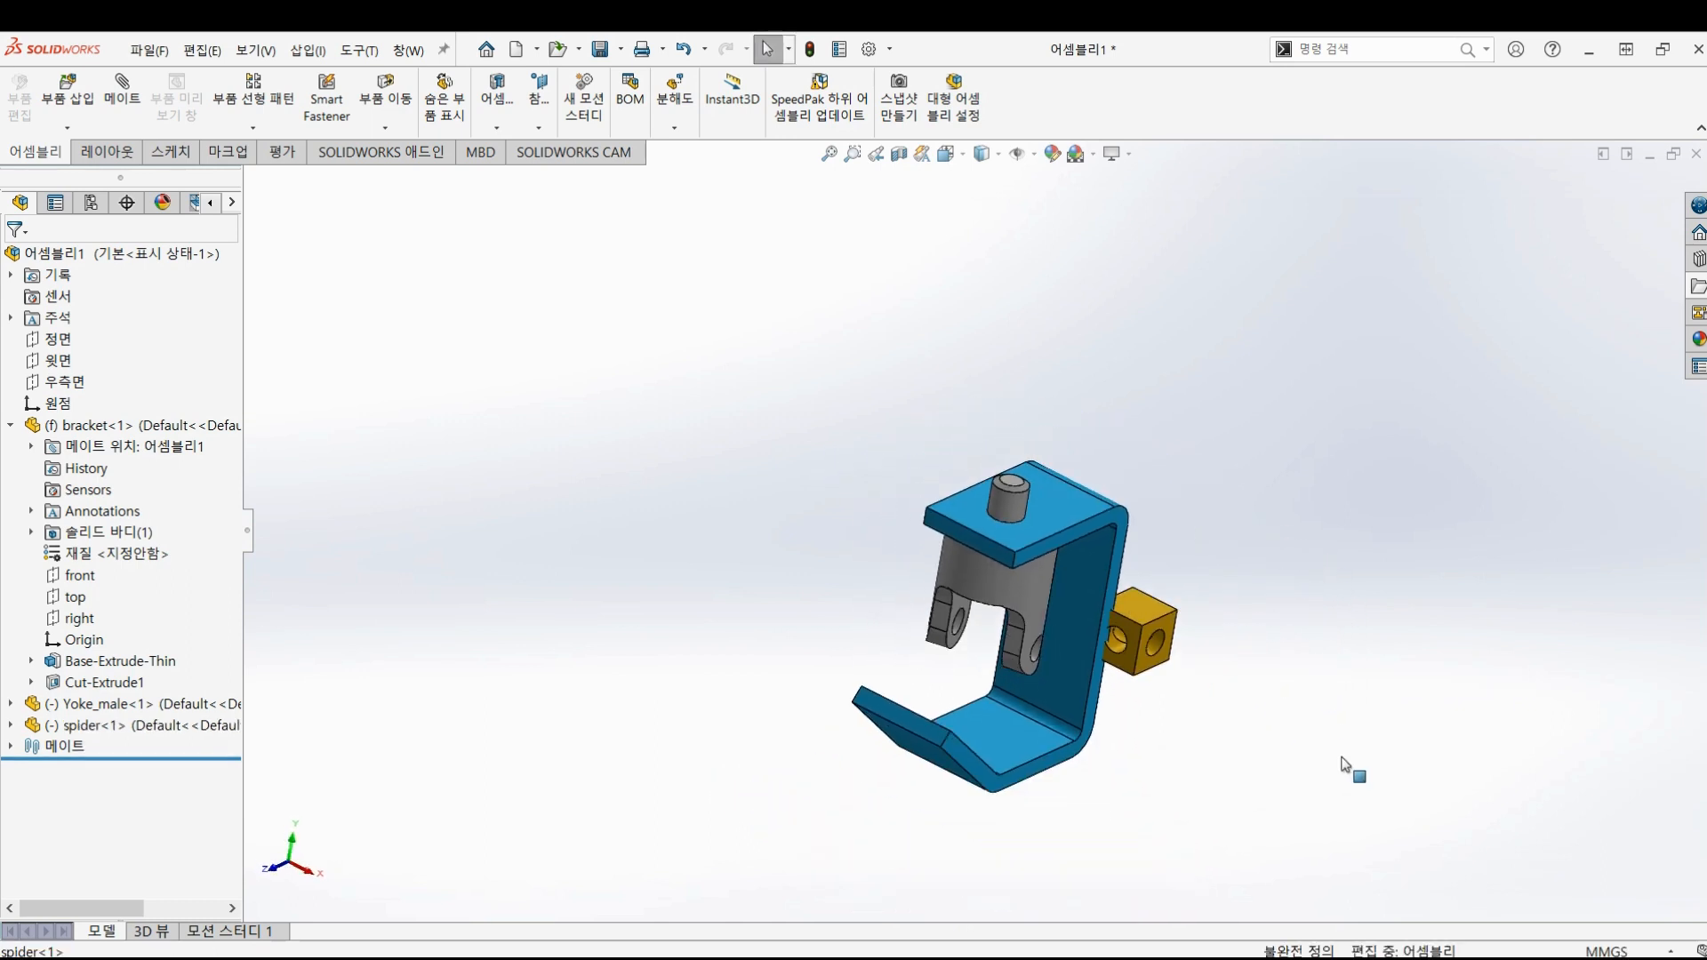
pyautogui.moveTo(1165, 658); pyautogui.dragTo(1182, 738)
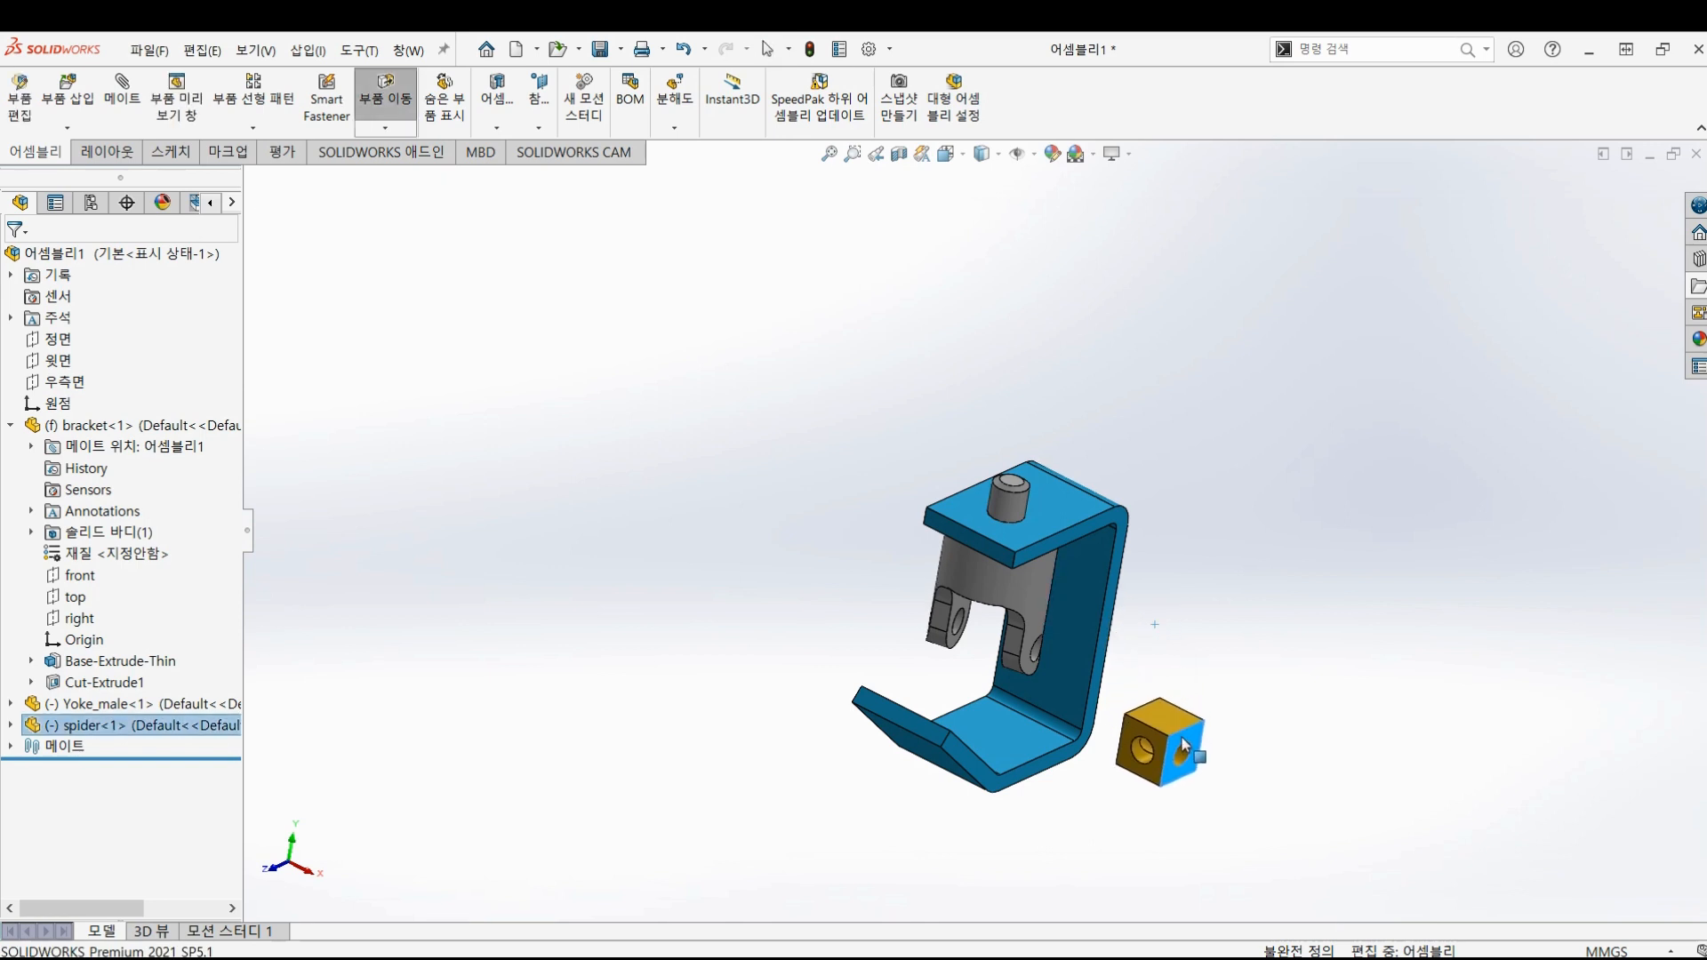
pyautogui.press('Escape')
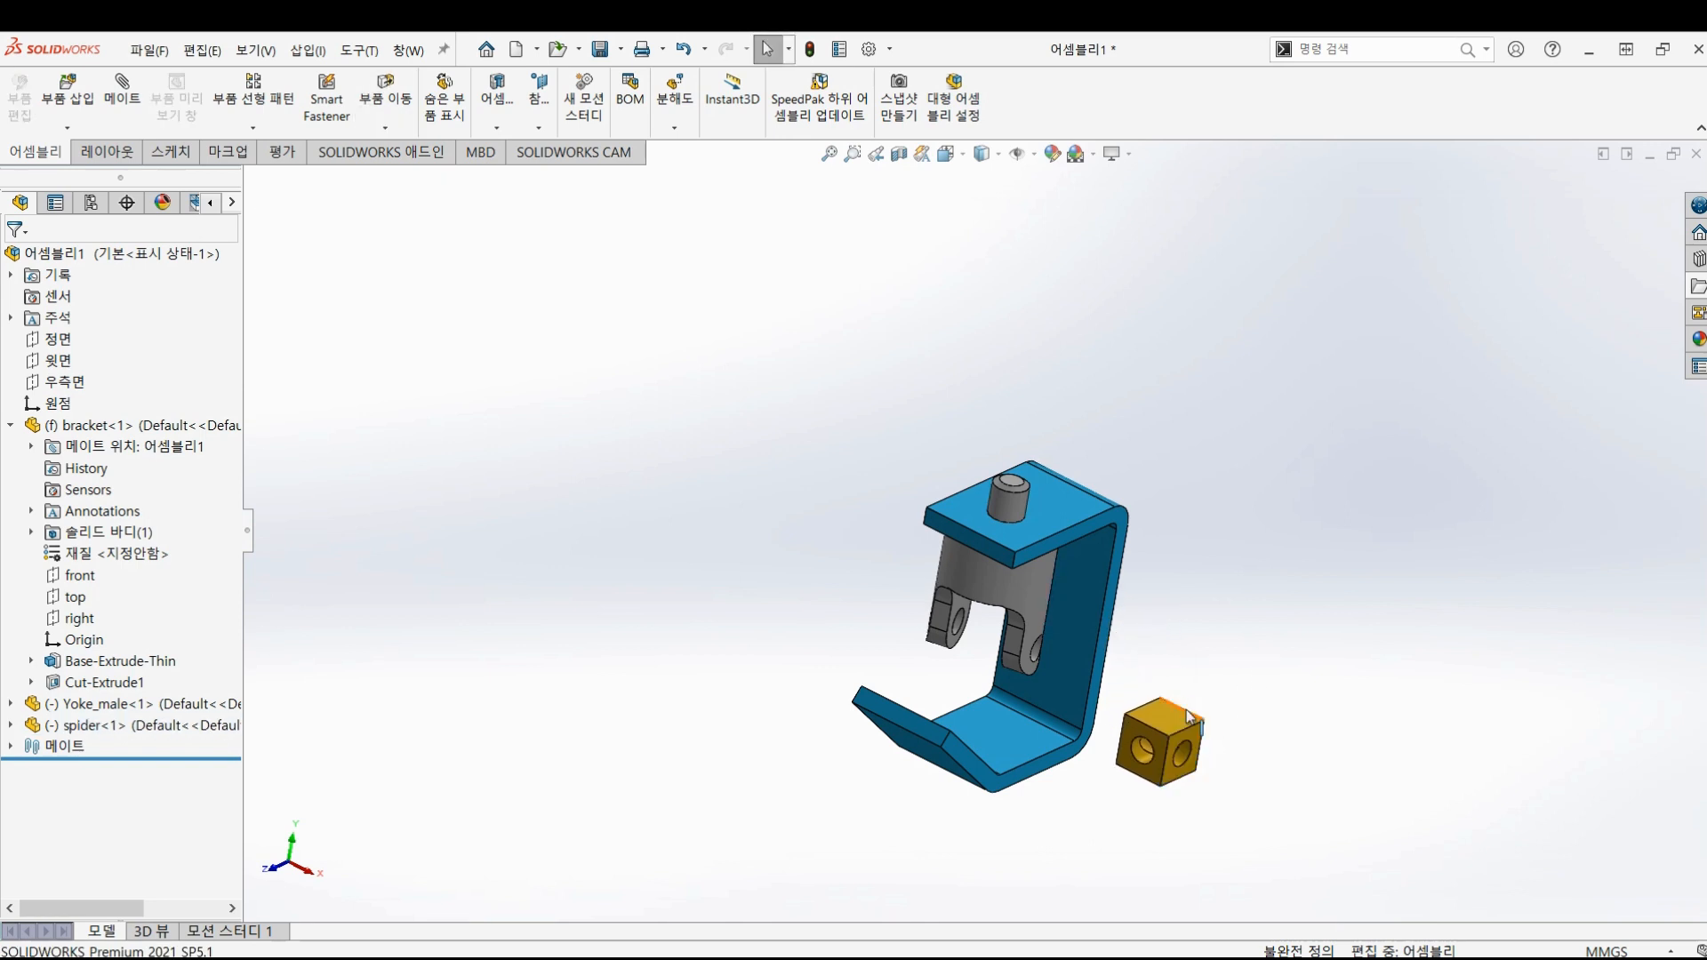
pyautogui.click(1164, 720)
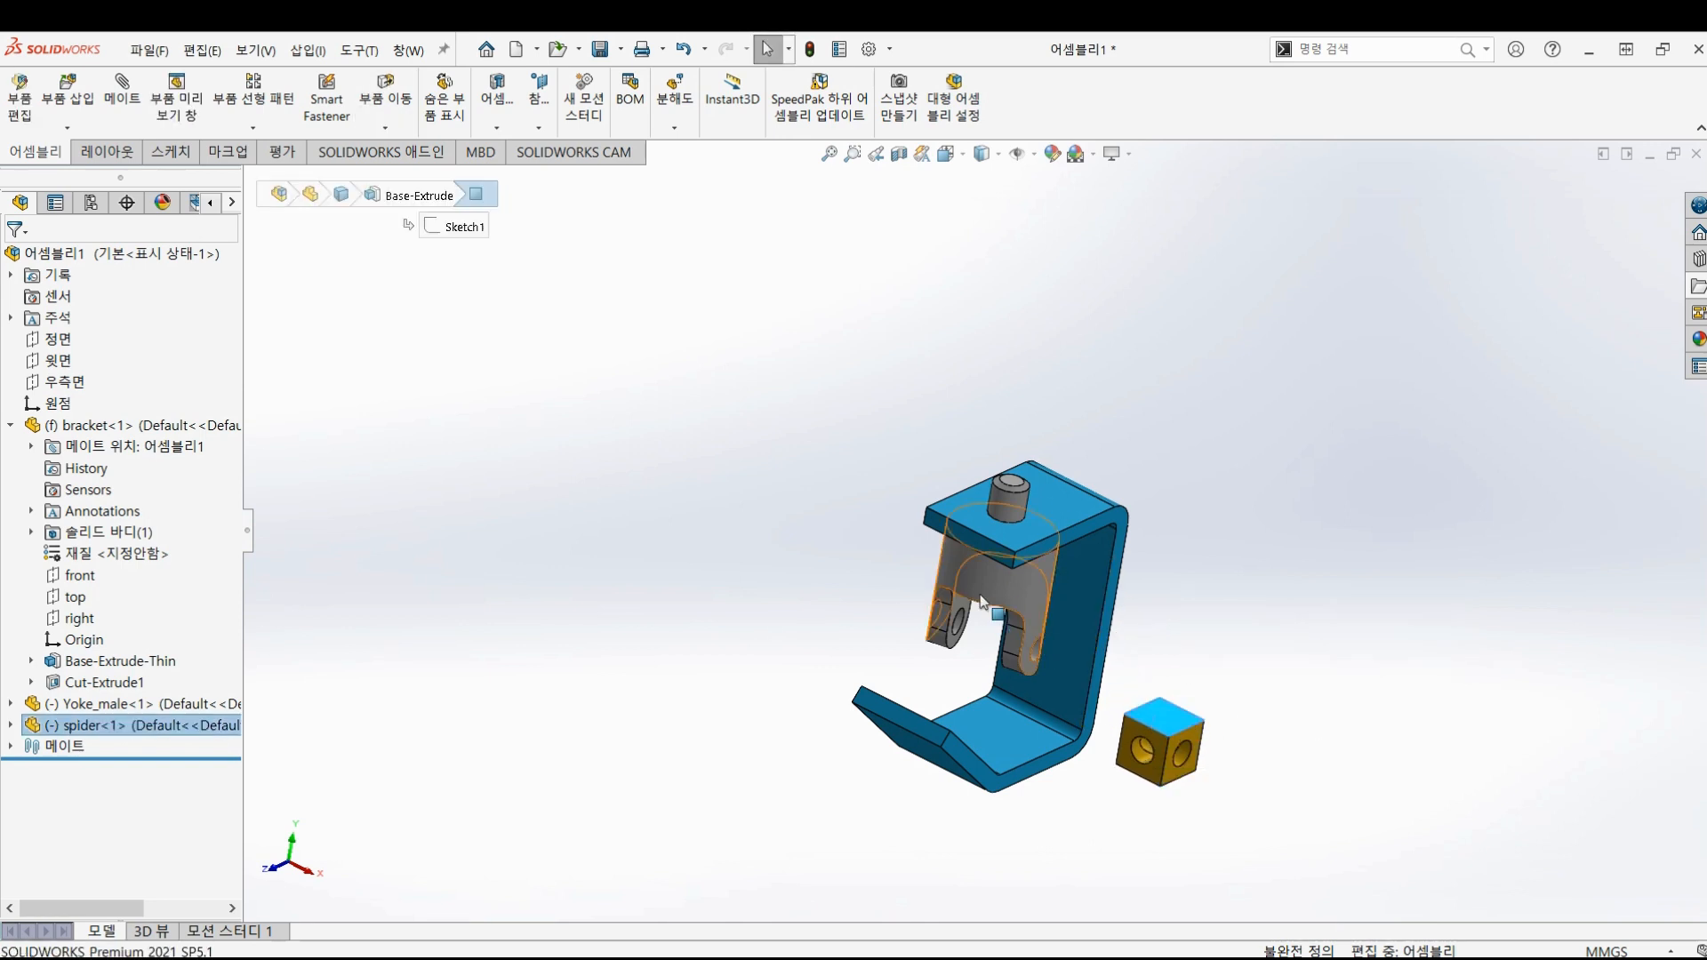
pyautogui.moveTo(983, 603); pyautogui.dragTo(997, 664)
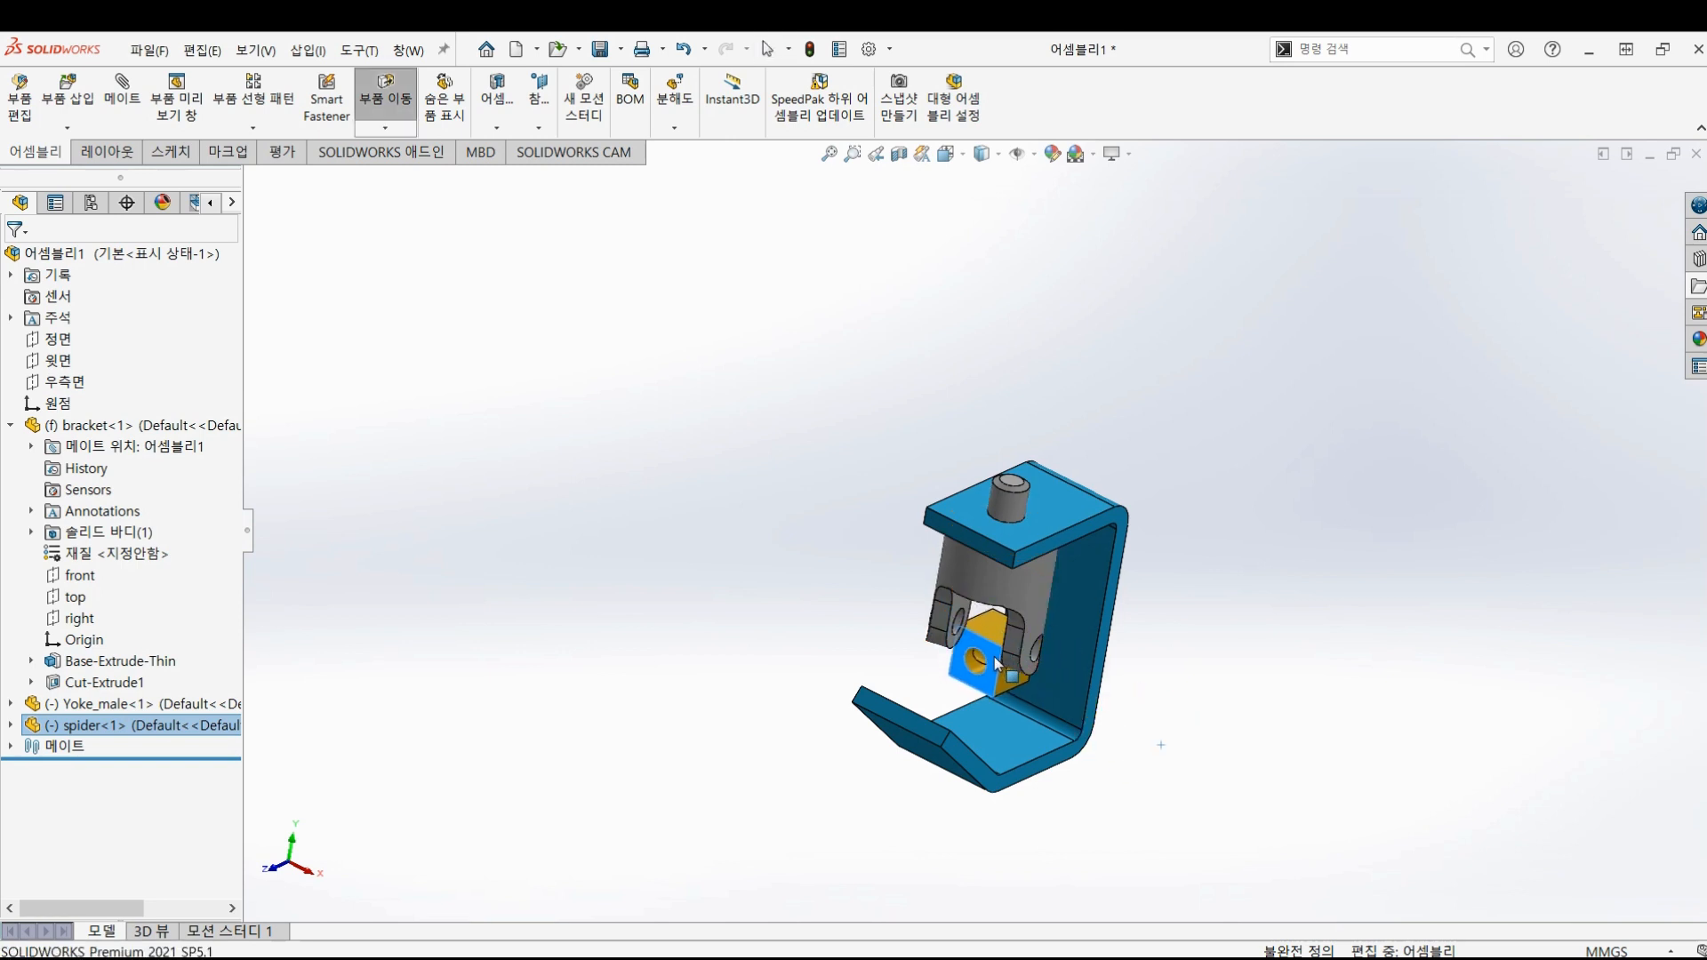
pyautogui.moveTo(996, 664); pyautogui.dragTo(849, 596)
pyautogui.press('Escape')
pyautogui.click(896, 640)
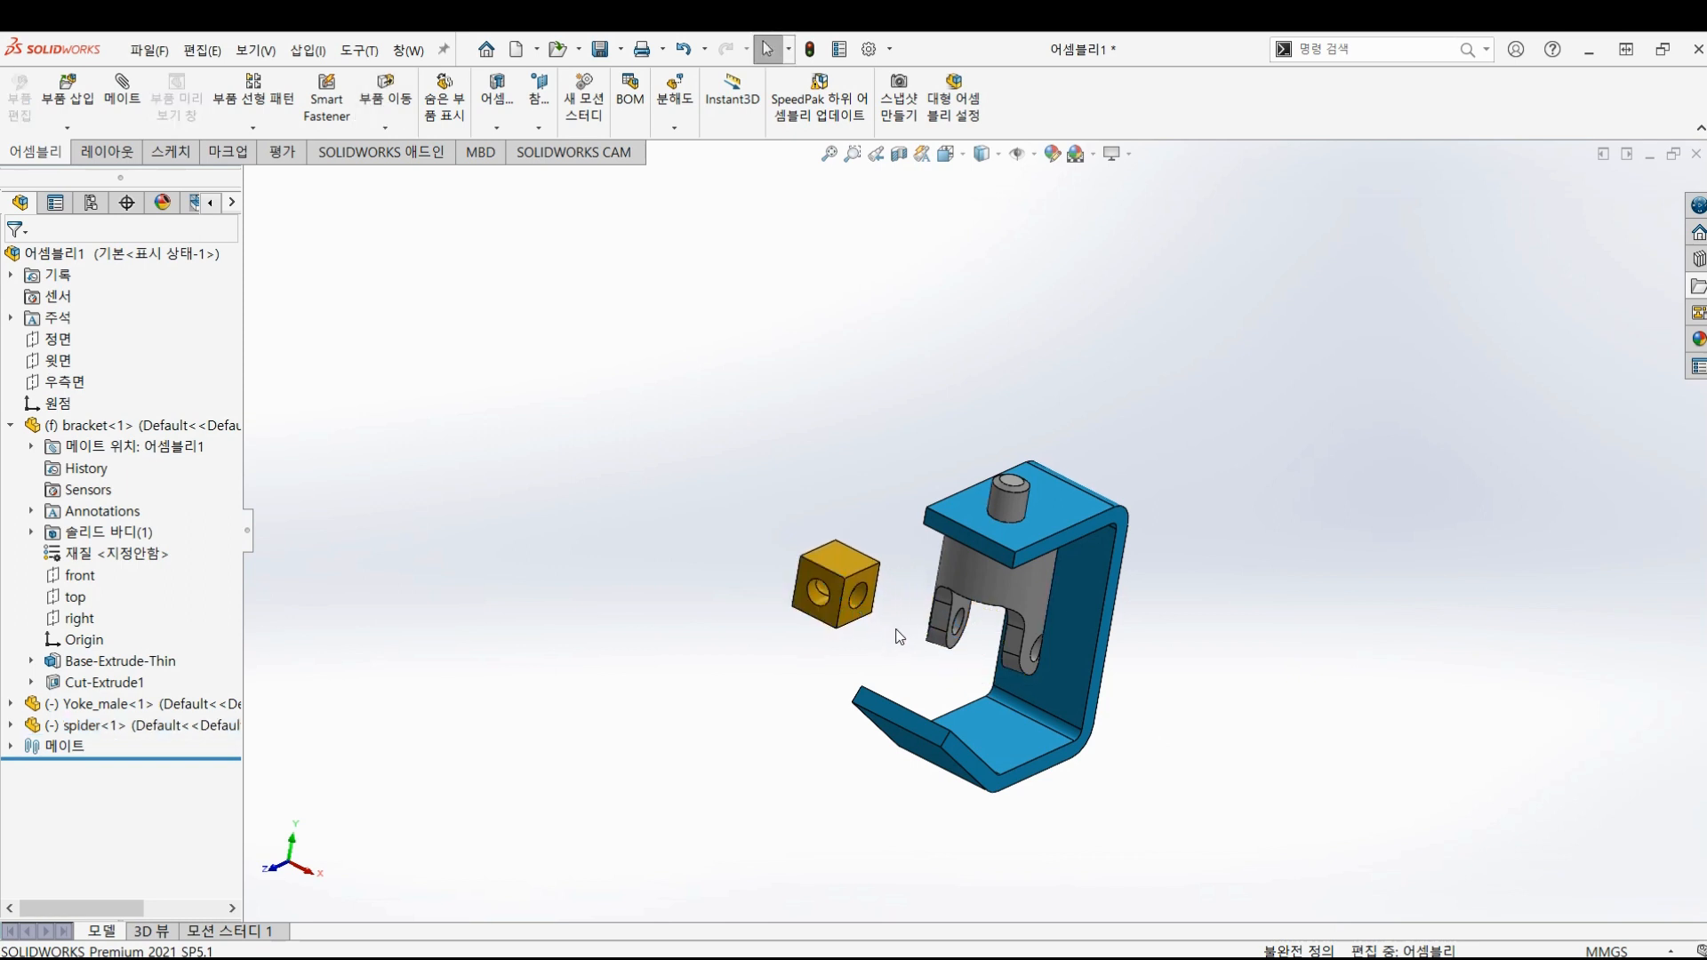
# - Highlight the spider's hole facing the yoke and the hole in Yoke_male's nearer fork arm to compare them
pyautogui.moveTo(899, 629); pyautogui.dragTo(907, 636, button='middle')
pyautogui.scroll(-4, 907, 637)
pyautogui.scroll(-2, 963, 646)
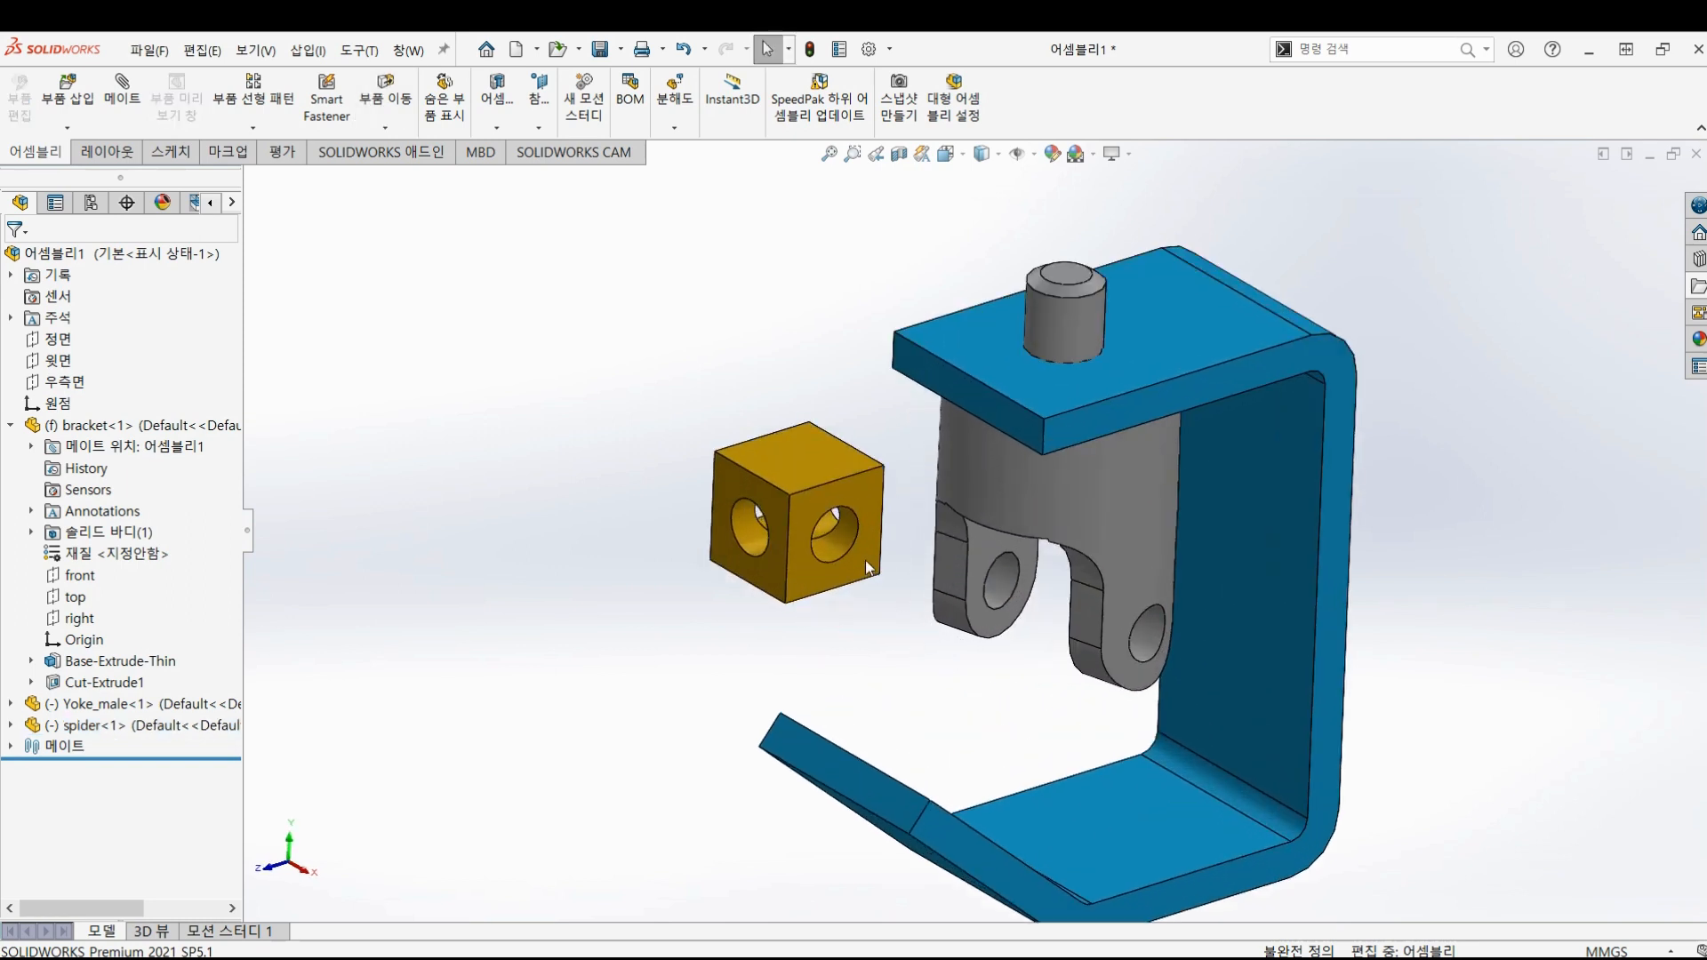
pyautogui.click(837, 541)
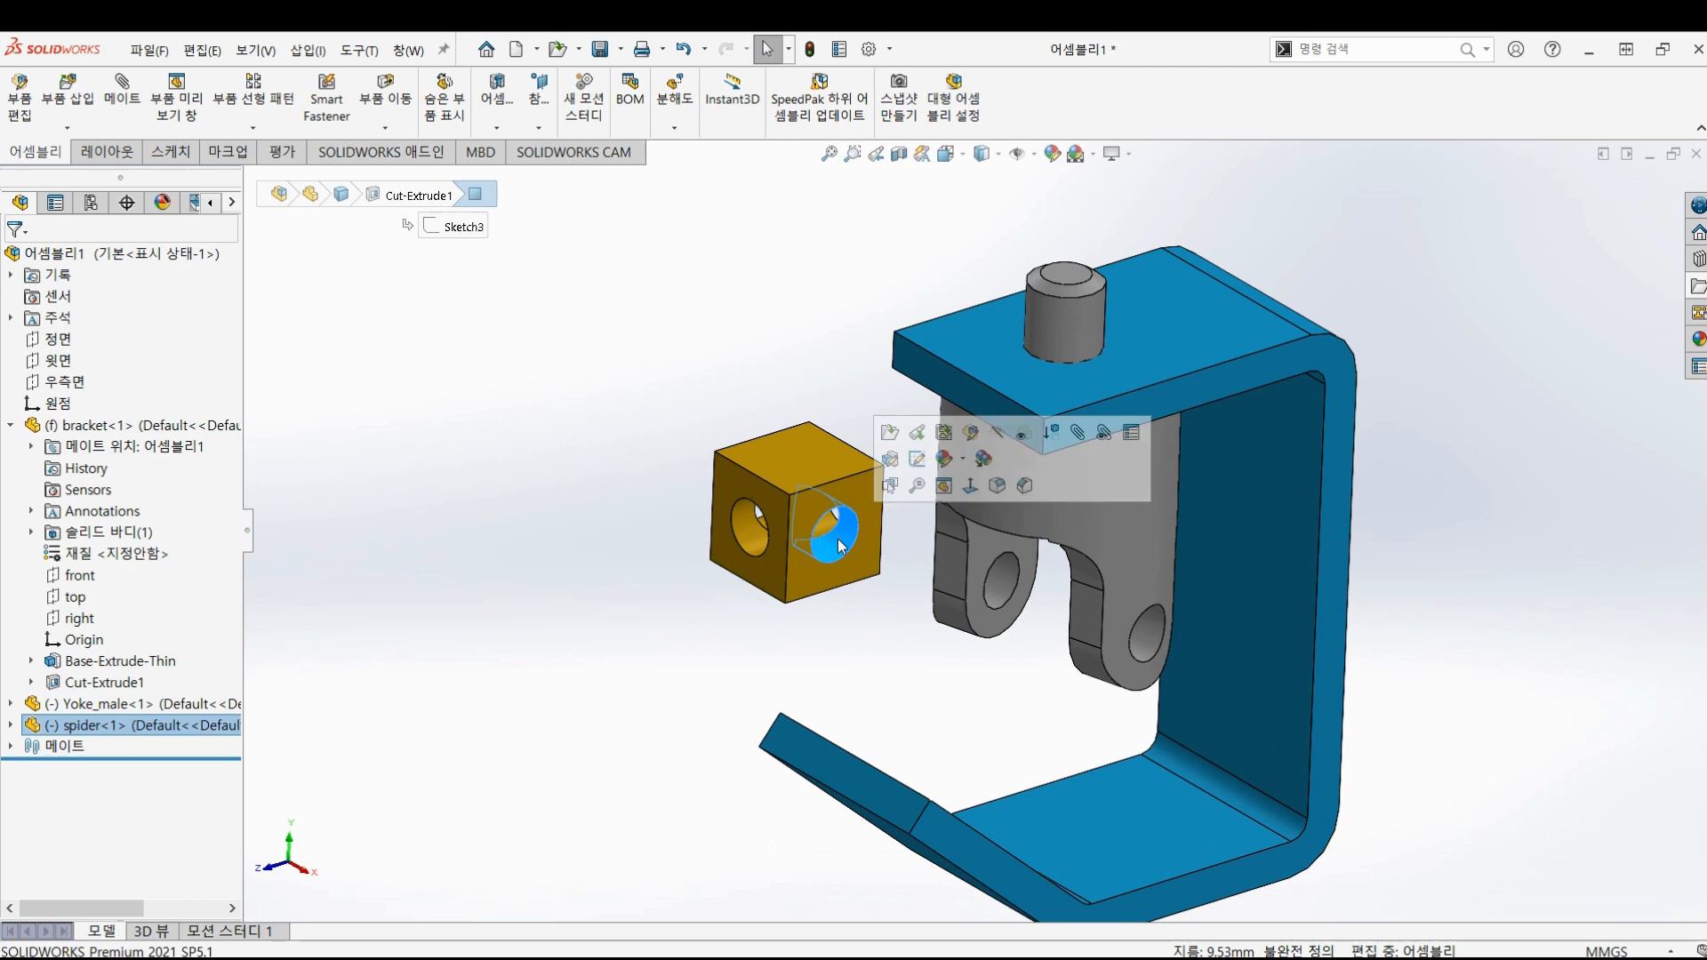
pyautogui.click(1008, 583)
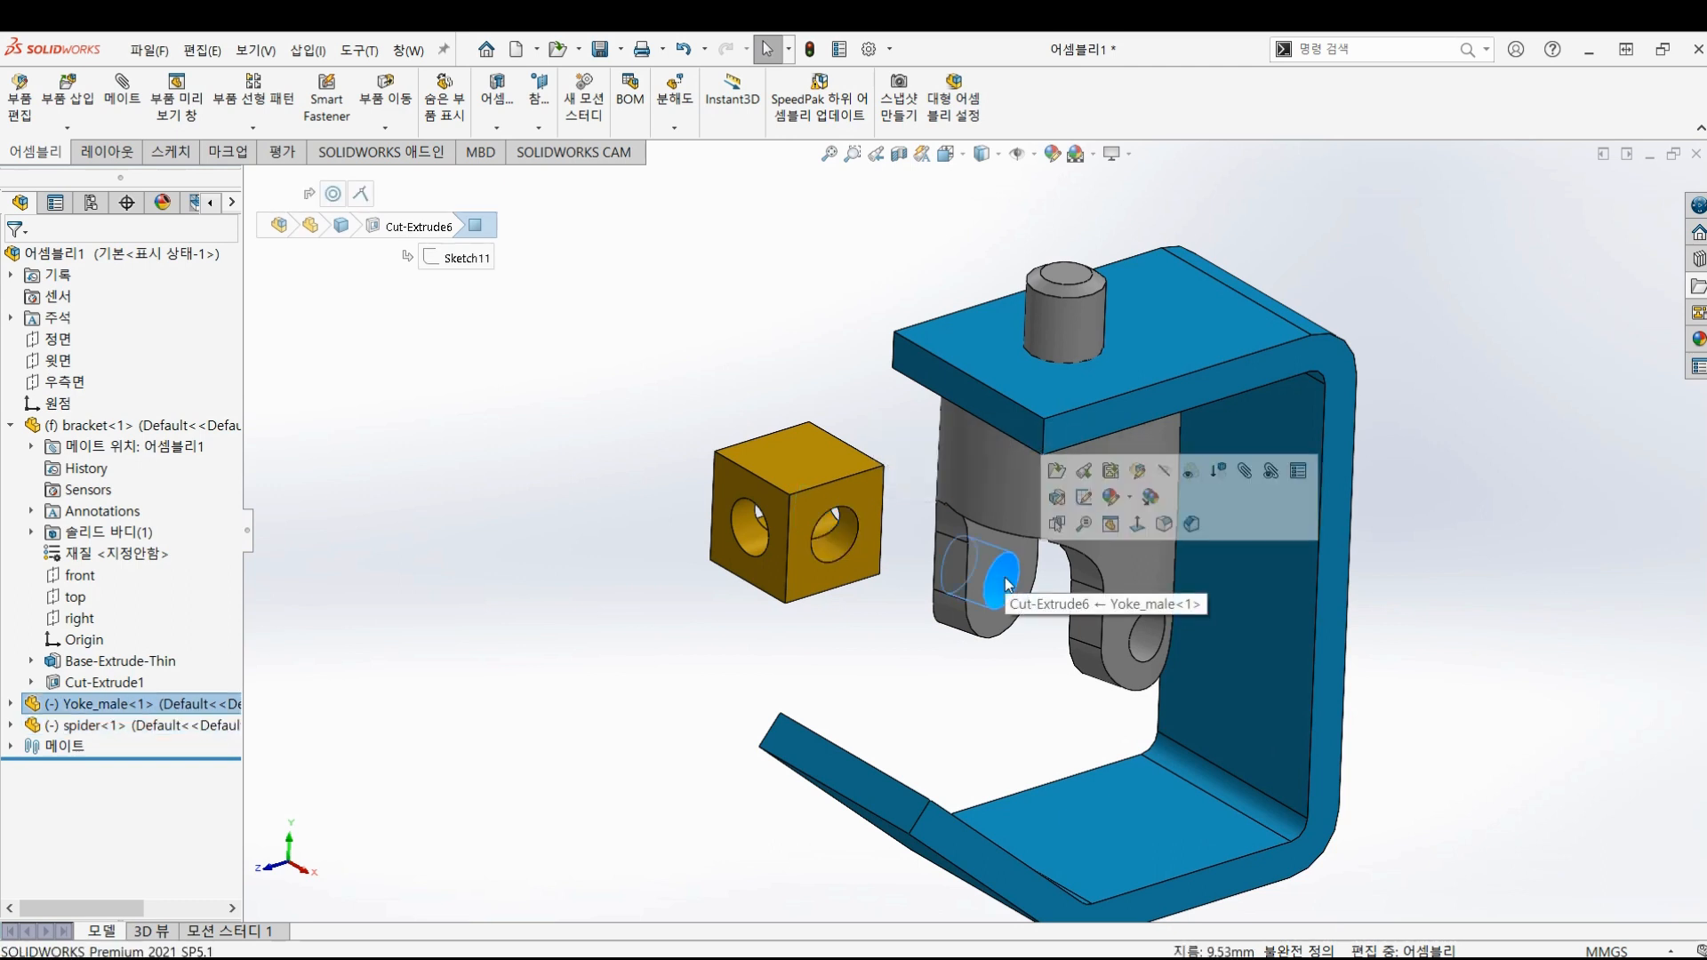
pyautogui.click(640, 610)
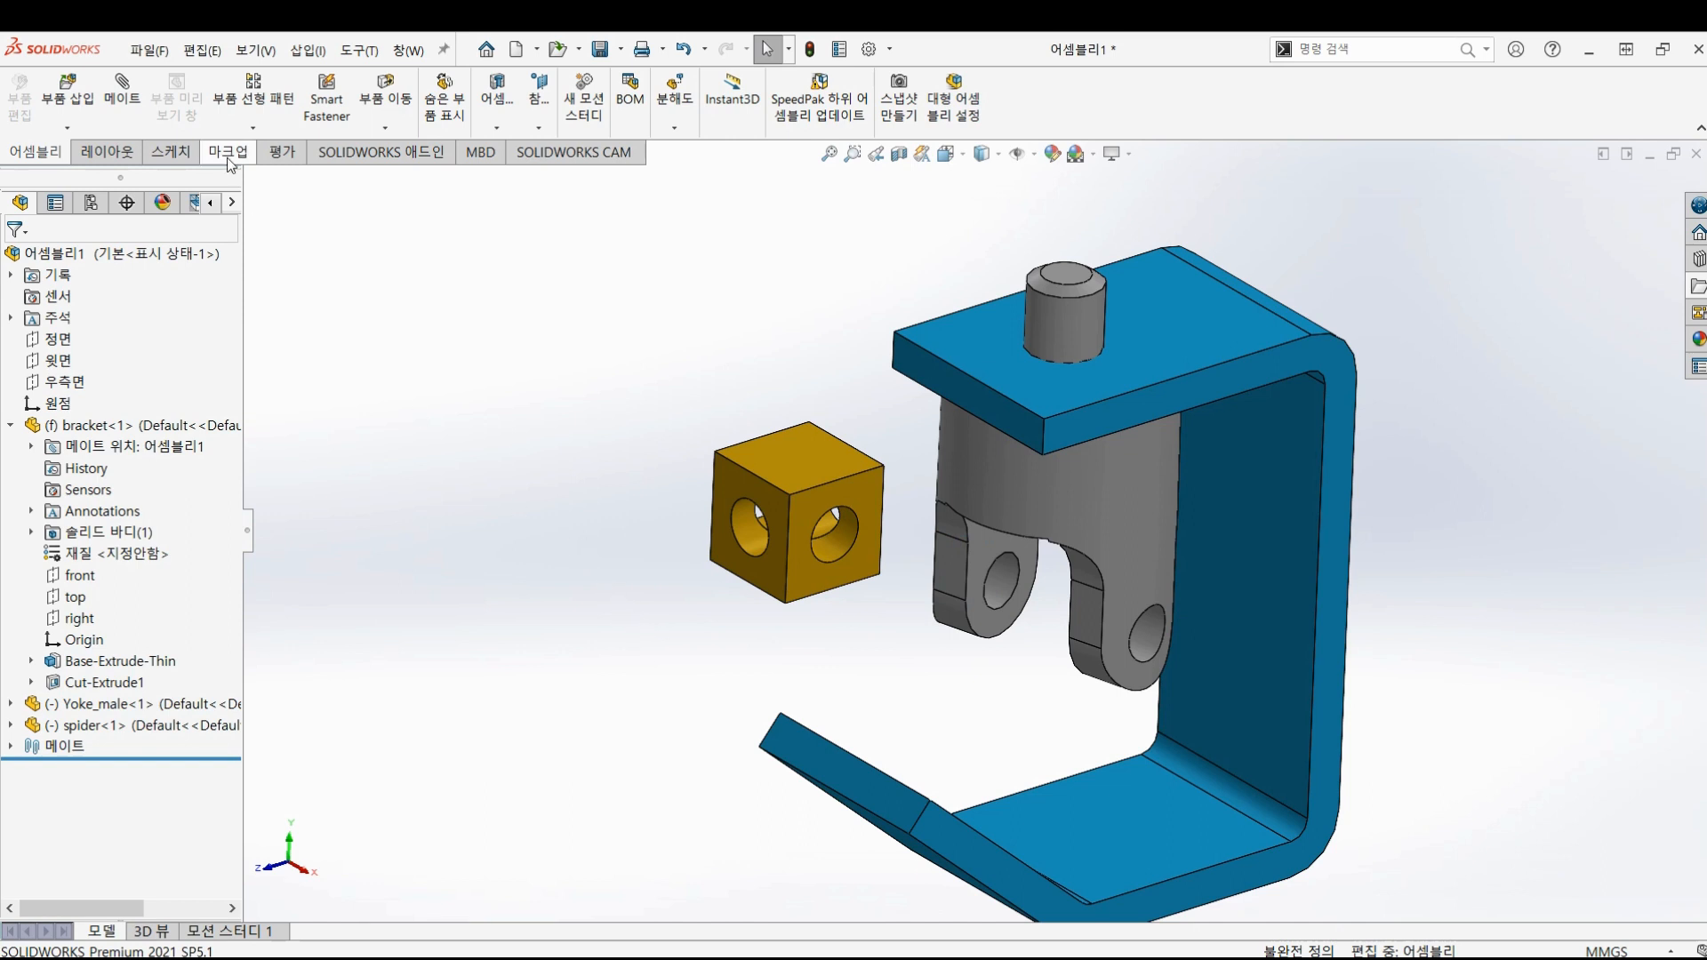
# - Add a concentric mate between the spider's hole facing the yoke and the hole in Yoke_male's fork arm nearer the bracket wall
pyautogui.click(123, 100)
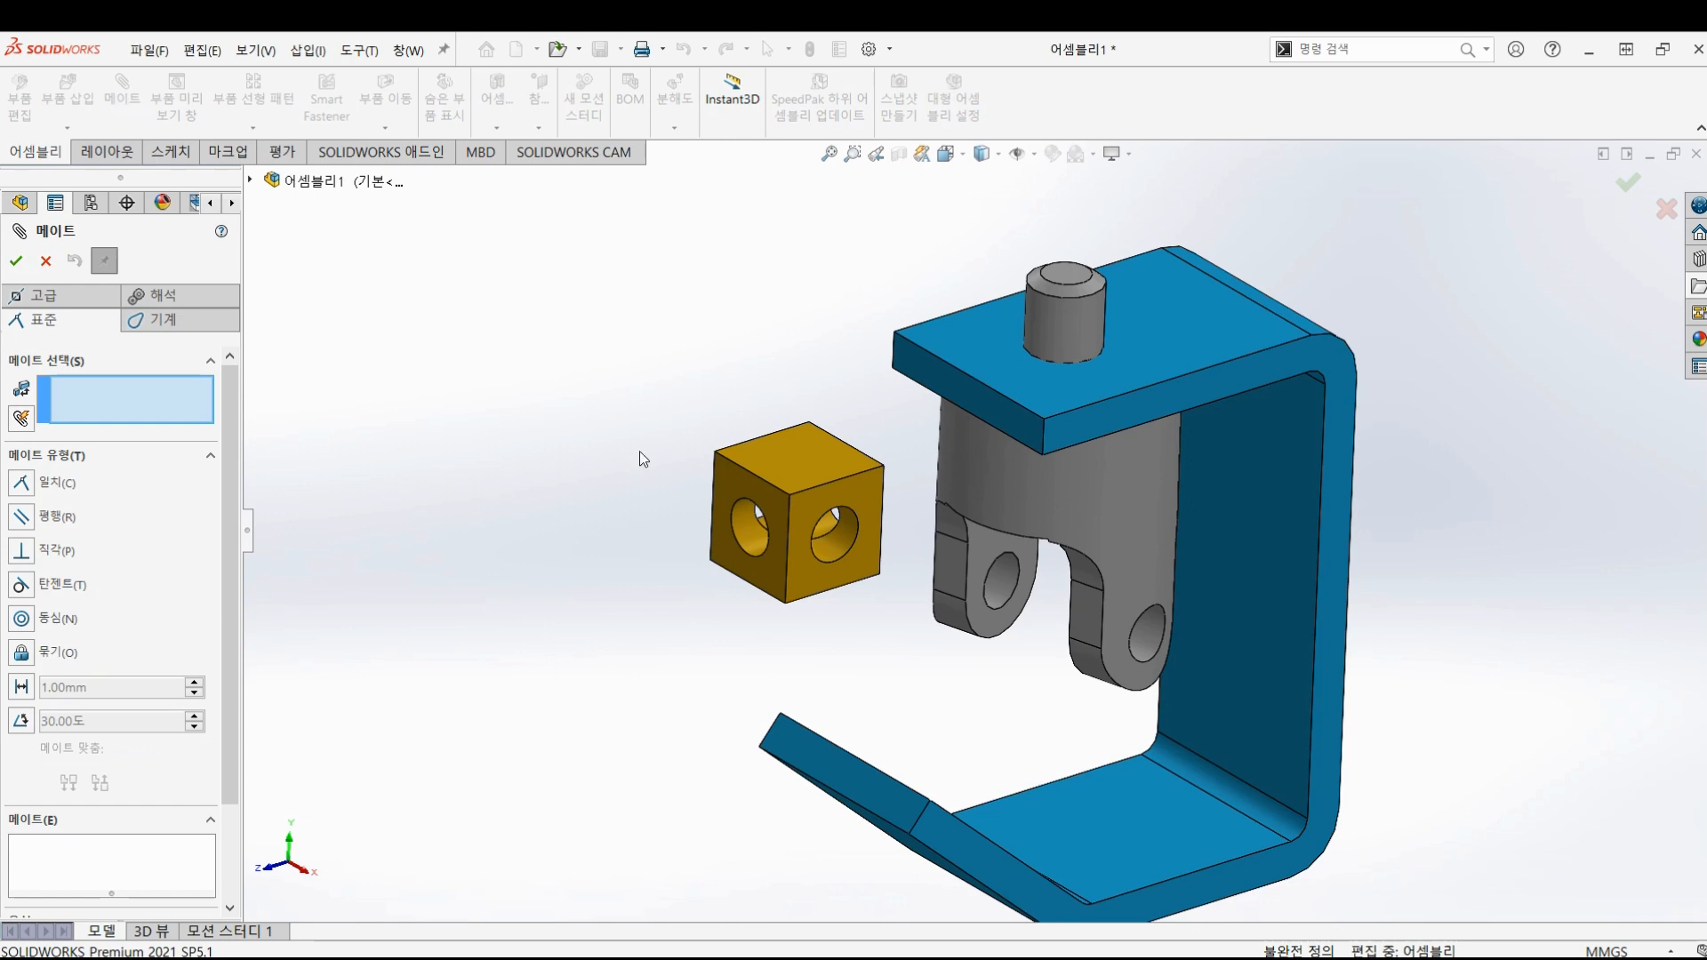
pyautogui.click(835, 536)
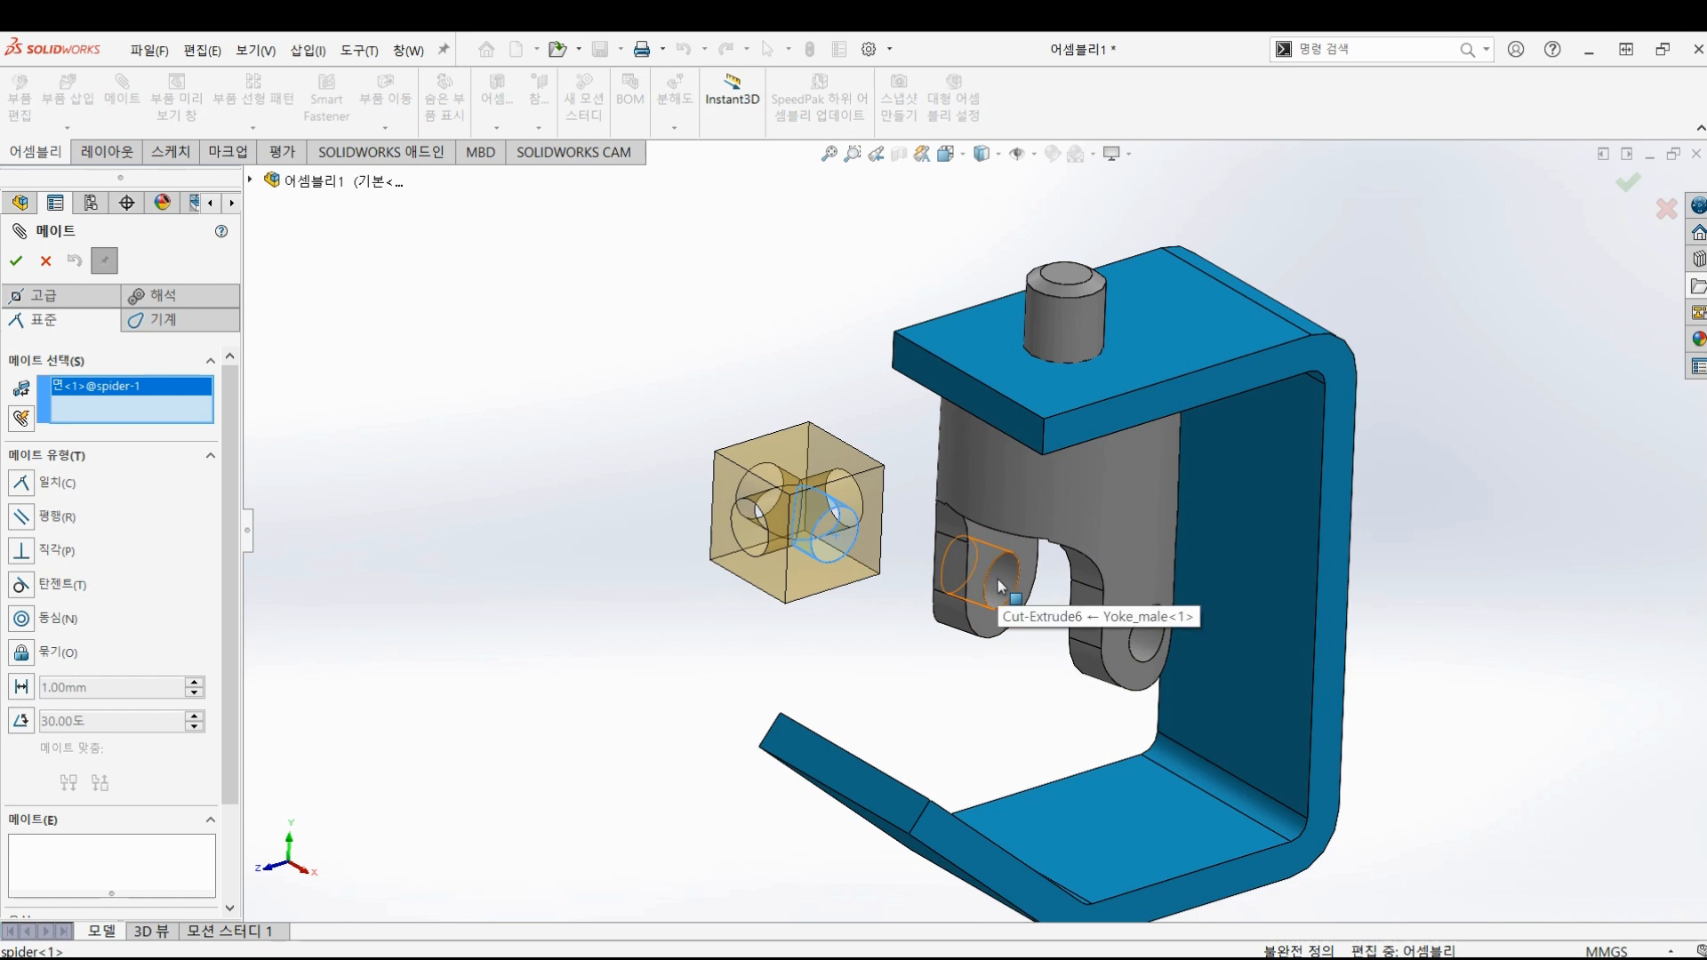
pyautogui.click(1147, 647)
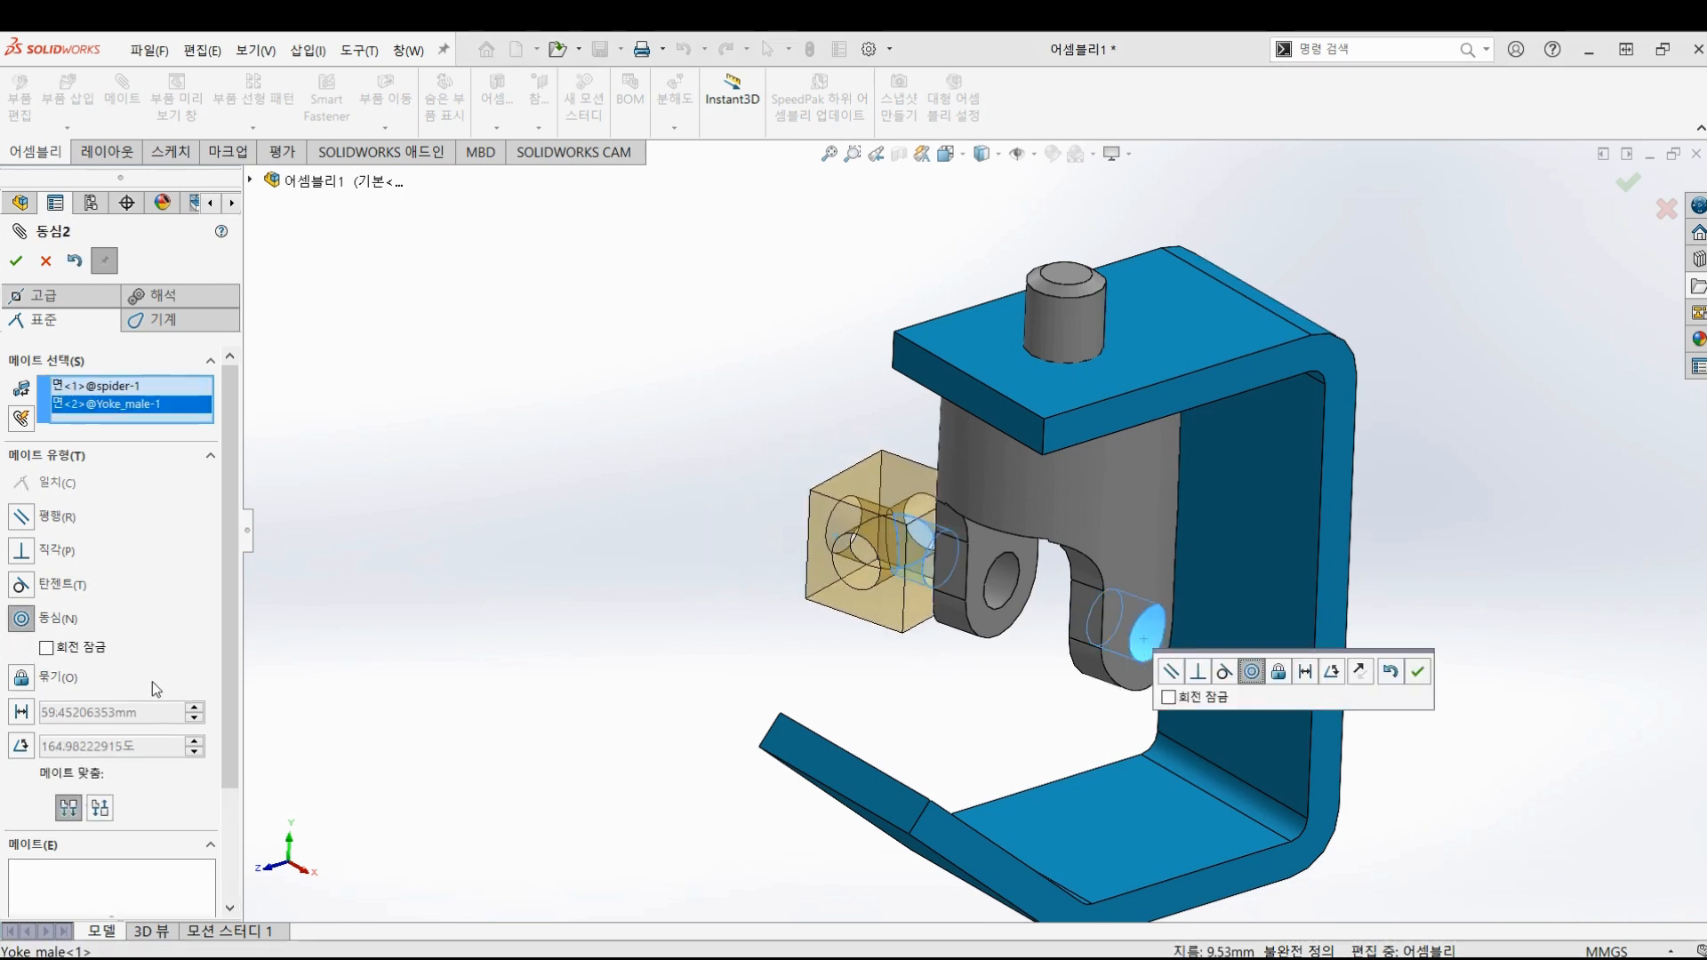
pyautogui.click(42, 626)
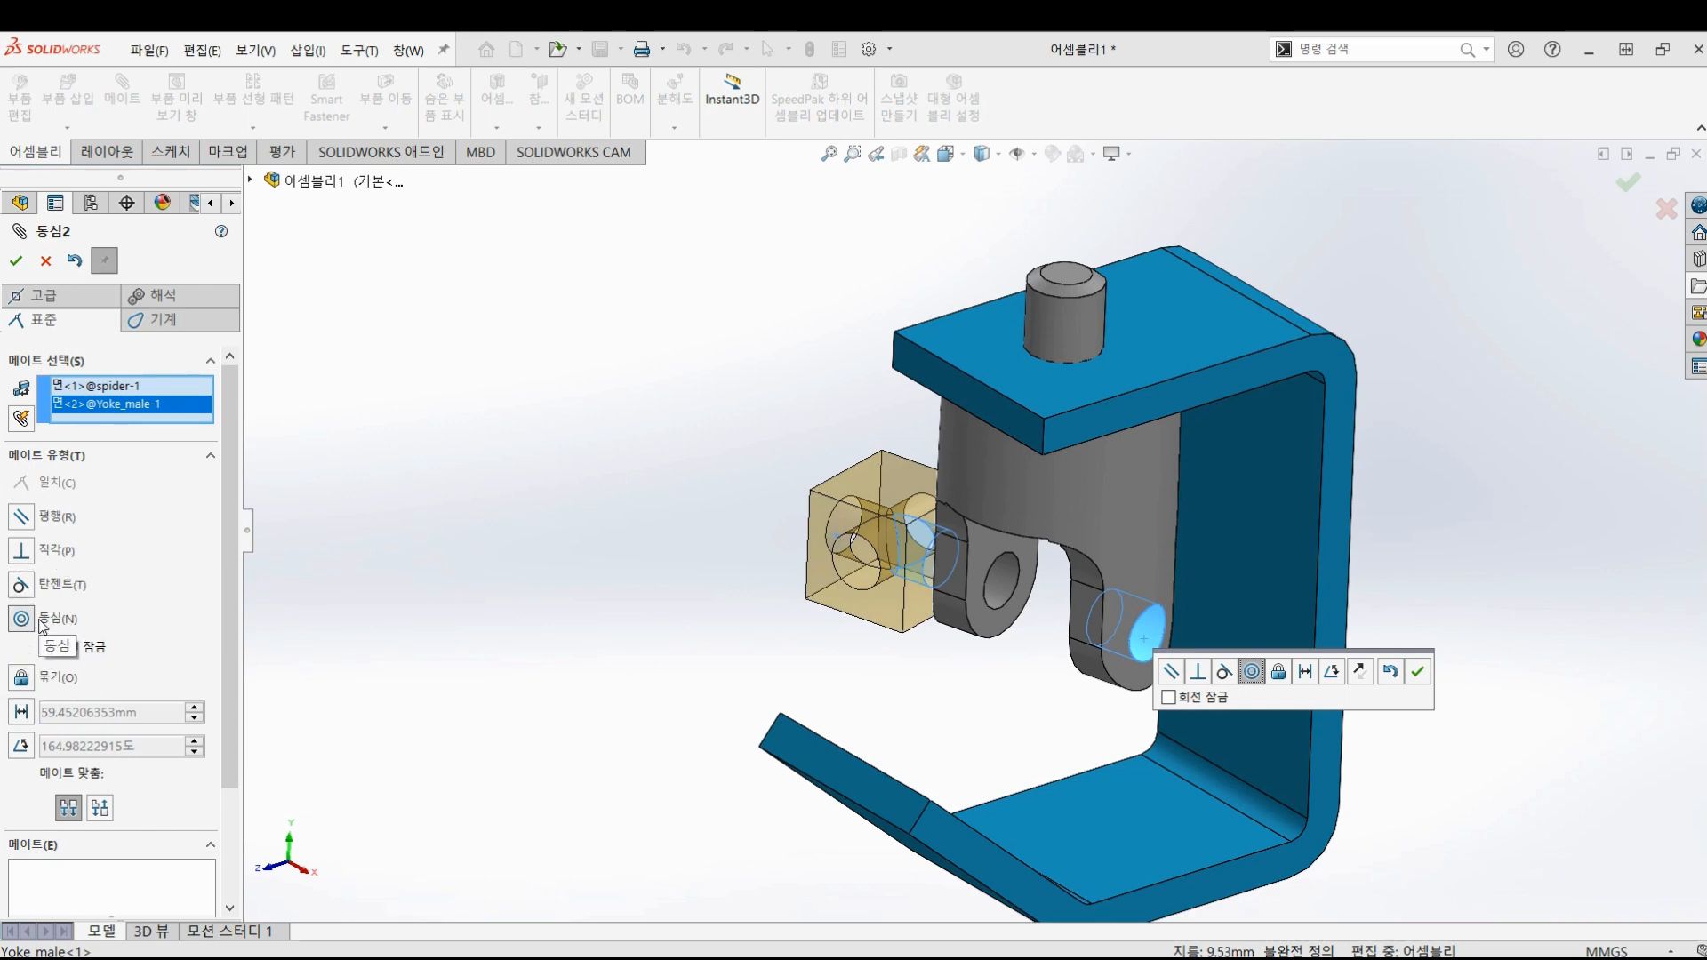
pyautogui.click(16, 260)
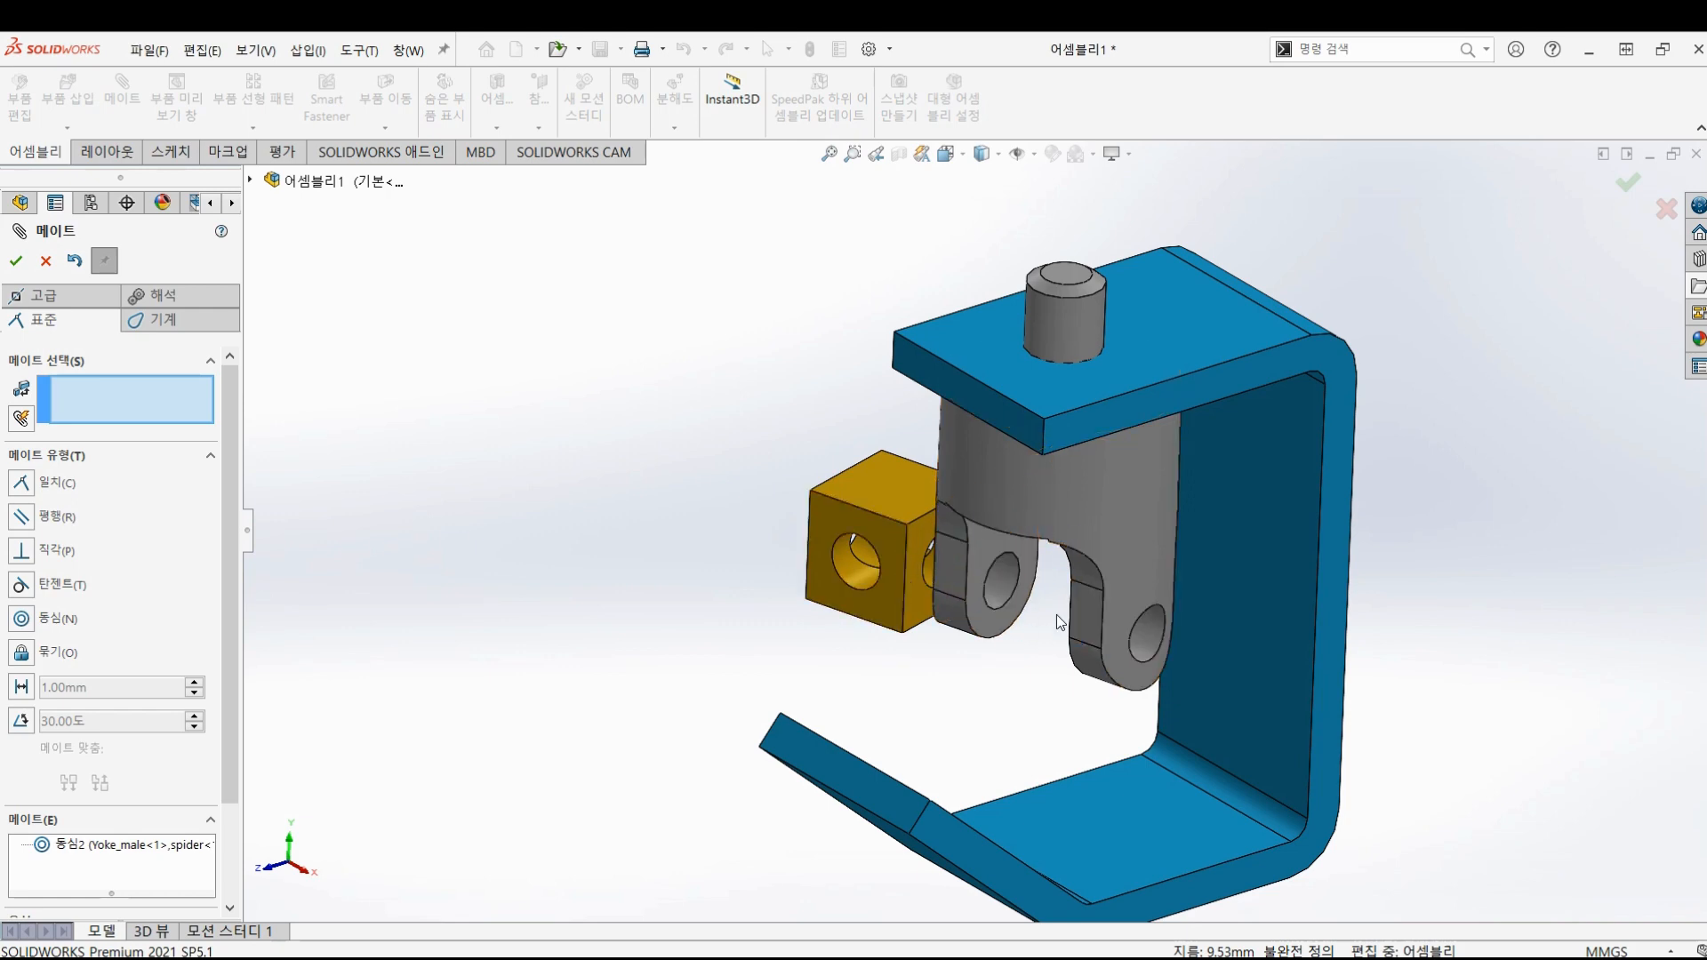
# - Start an advanced Width mate with the centered constraint, using two opposite side faces of the spider as the width selections
pyautogui.moveTo(1037, 640); pyautogui.dragTo(1063, 690, button='middle')
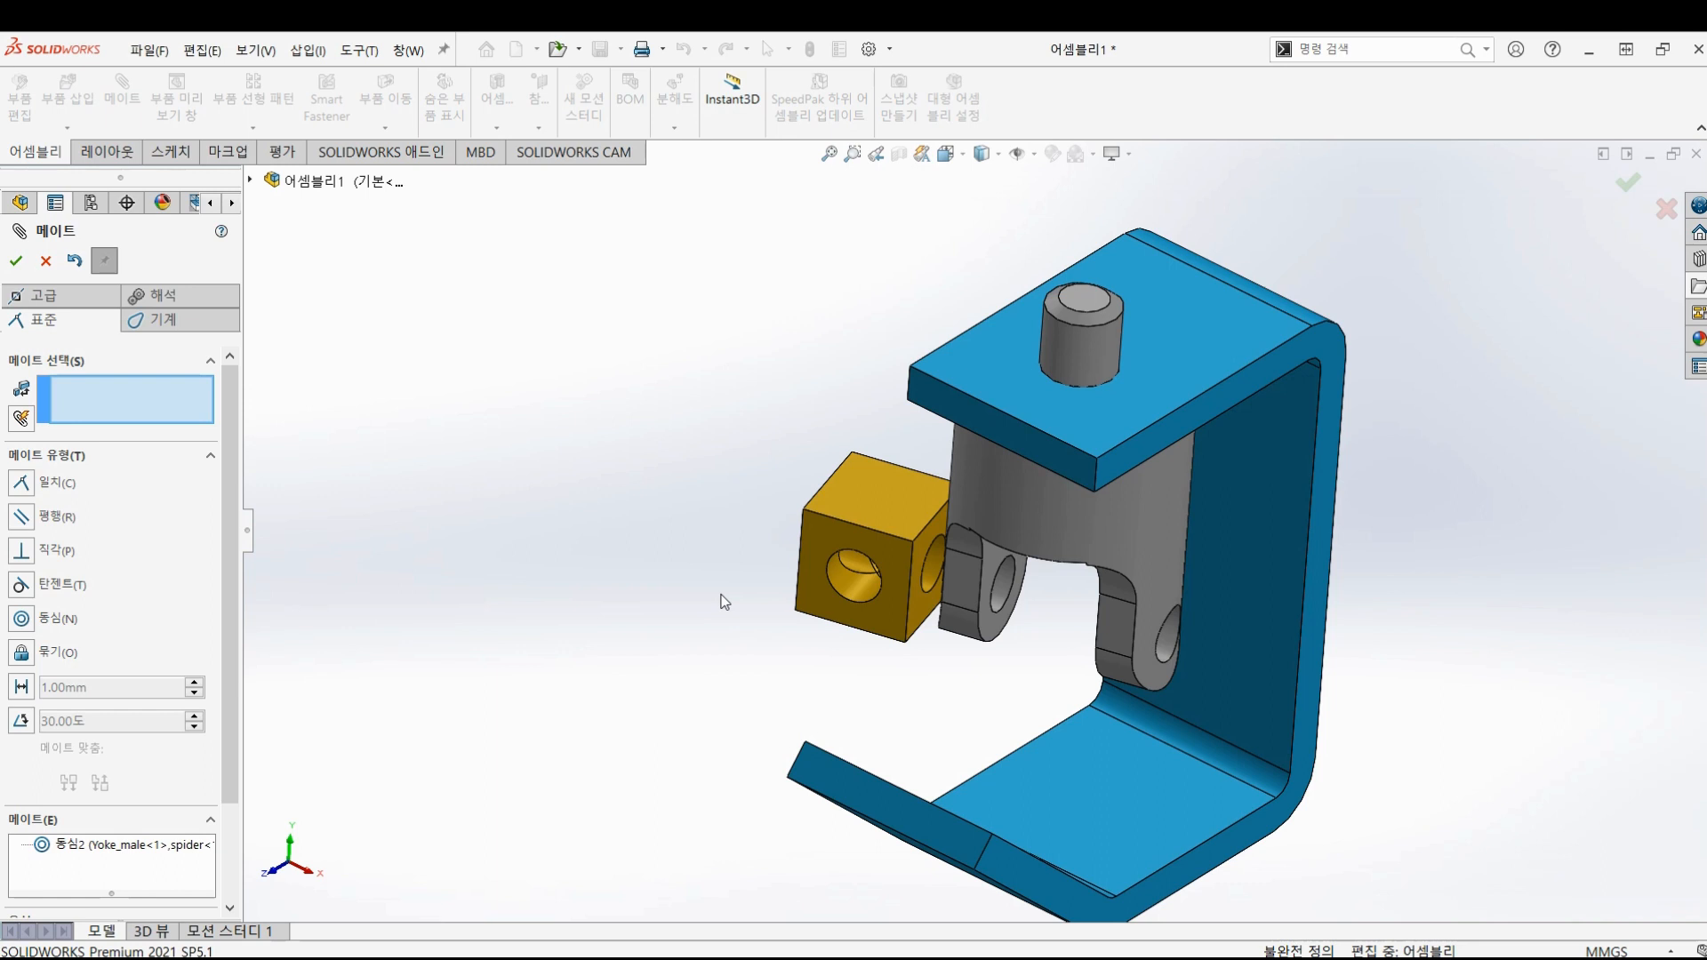
pyautogui.click(56, 301)
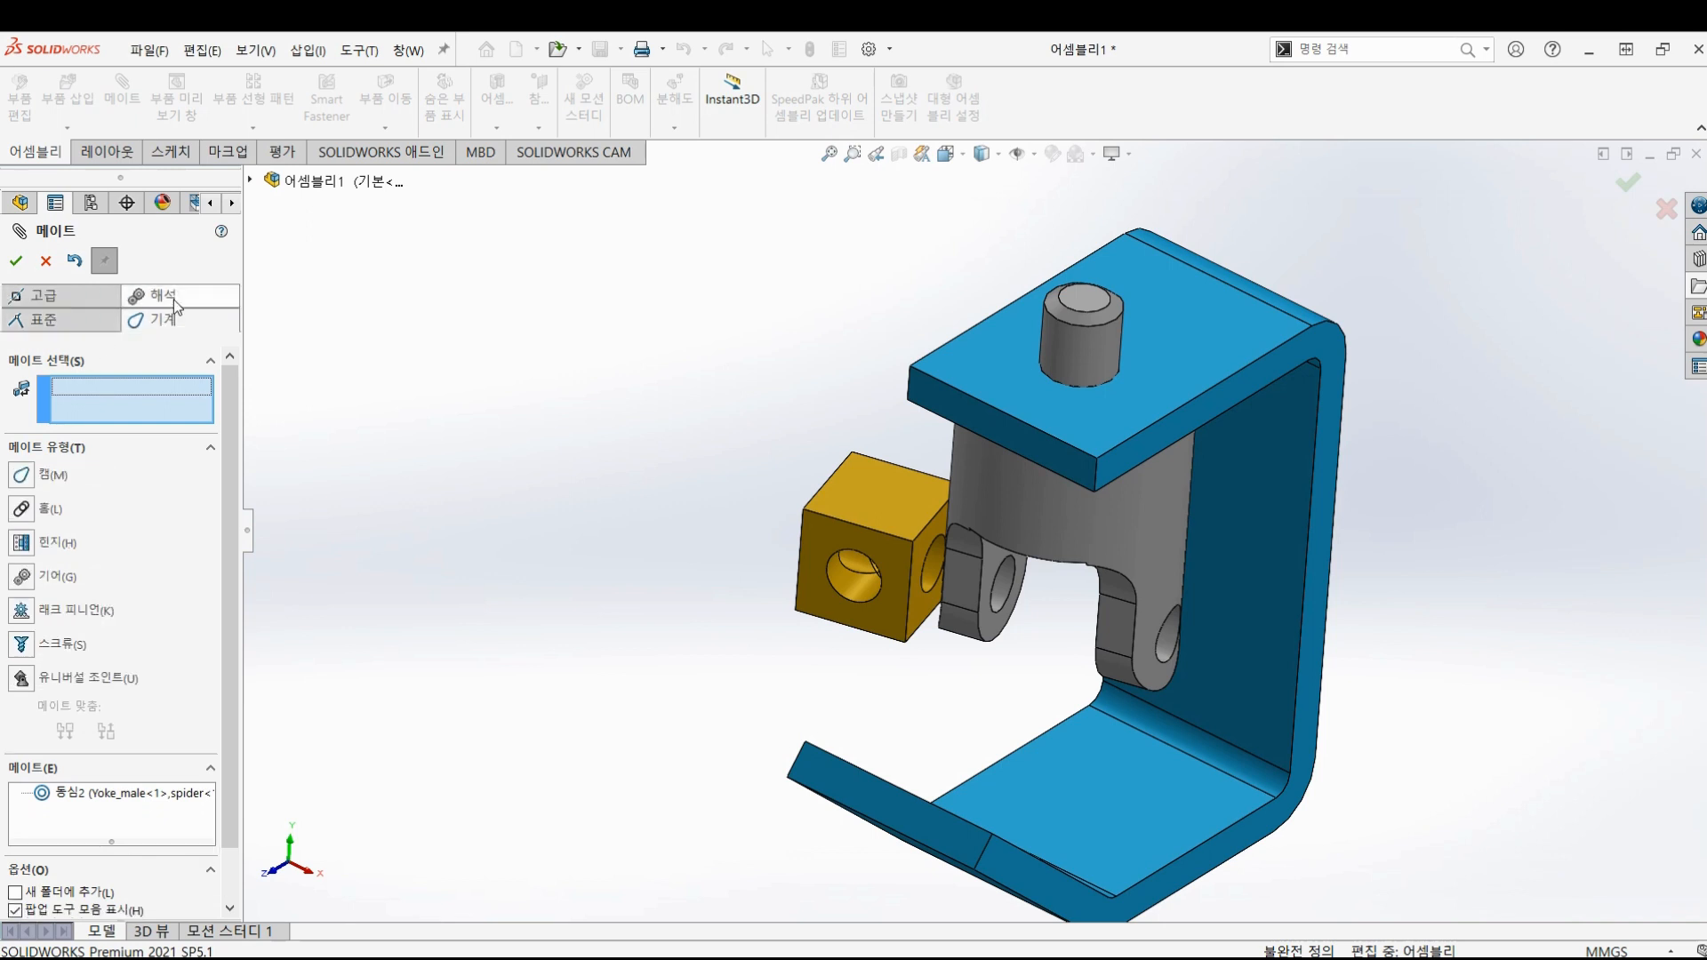
pyautogui.click(174, 303)
pyautogui.click(37, 295)
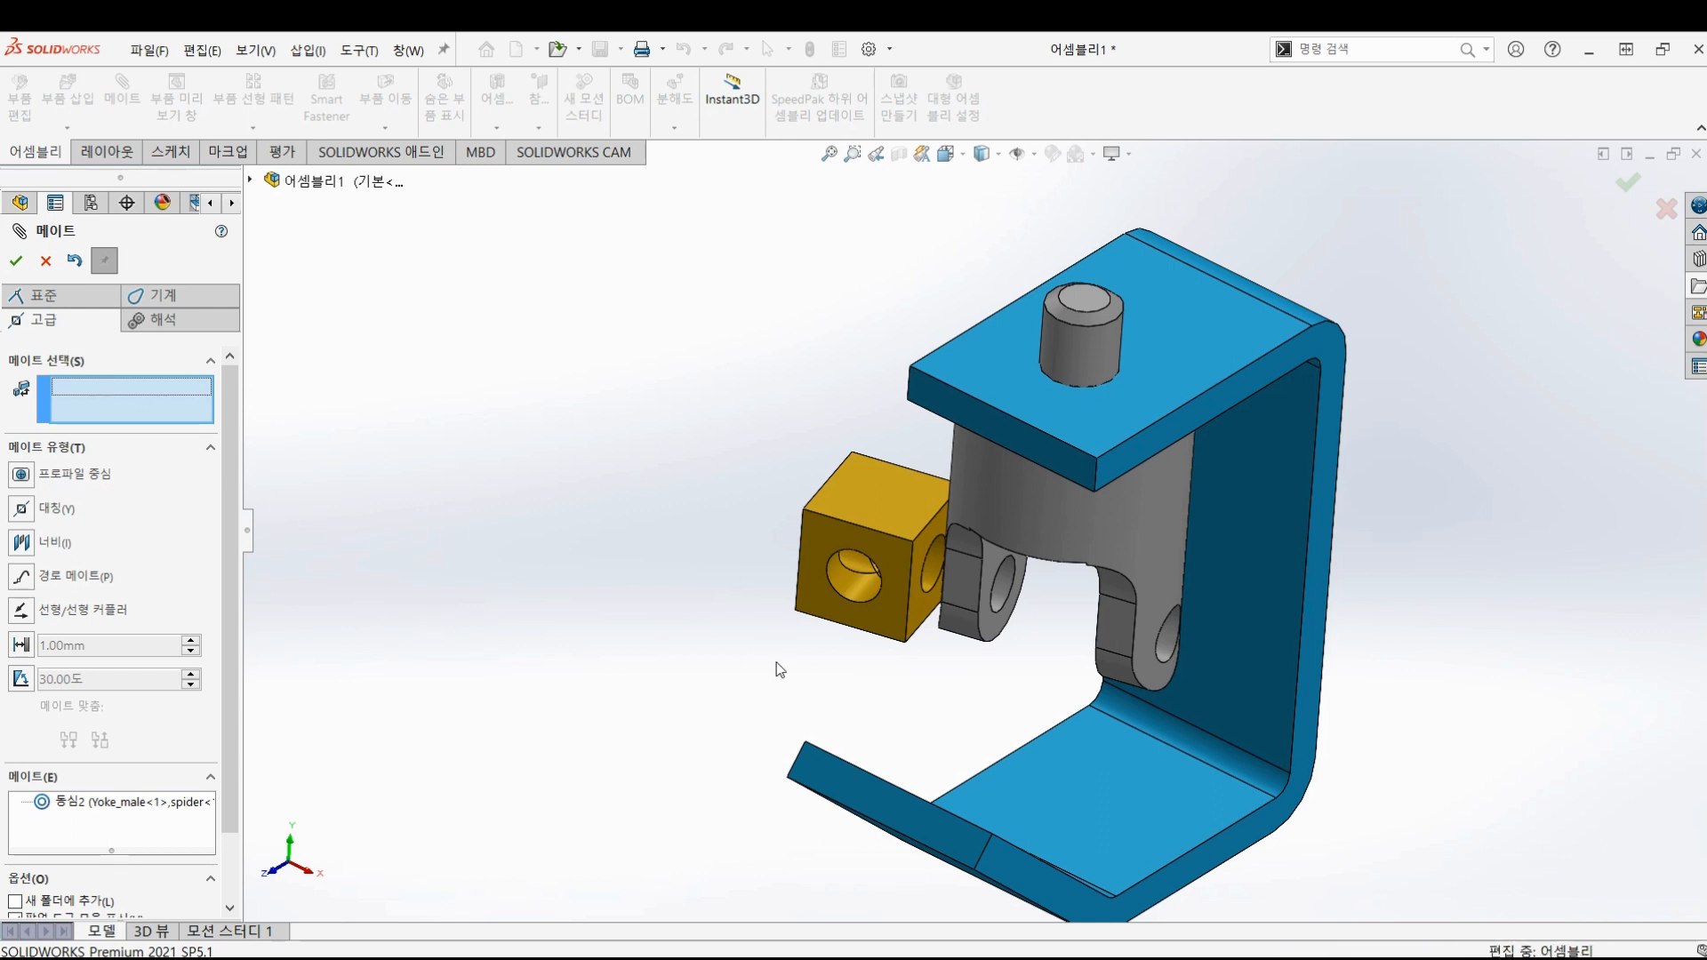
pyautogui.moveTo(777, 663); pyautogui.dragTo(746, 641, button='middle')
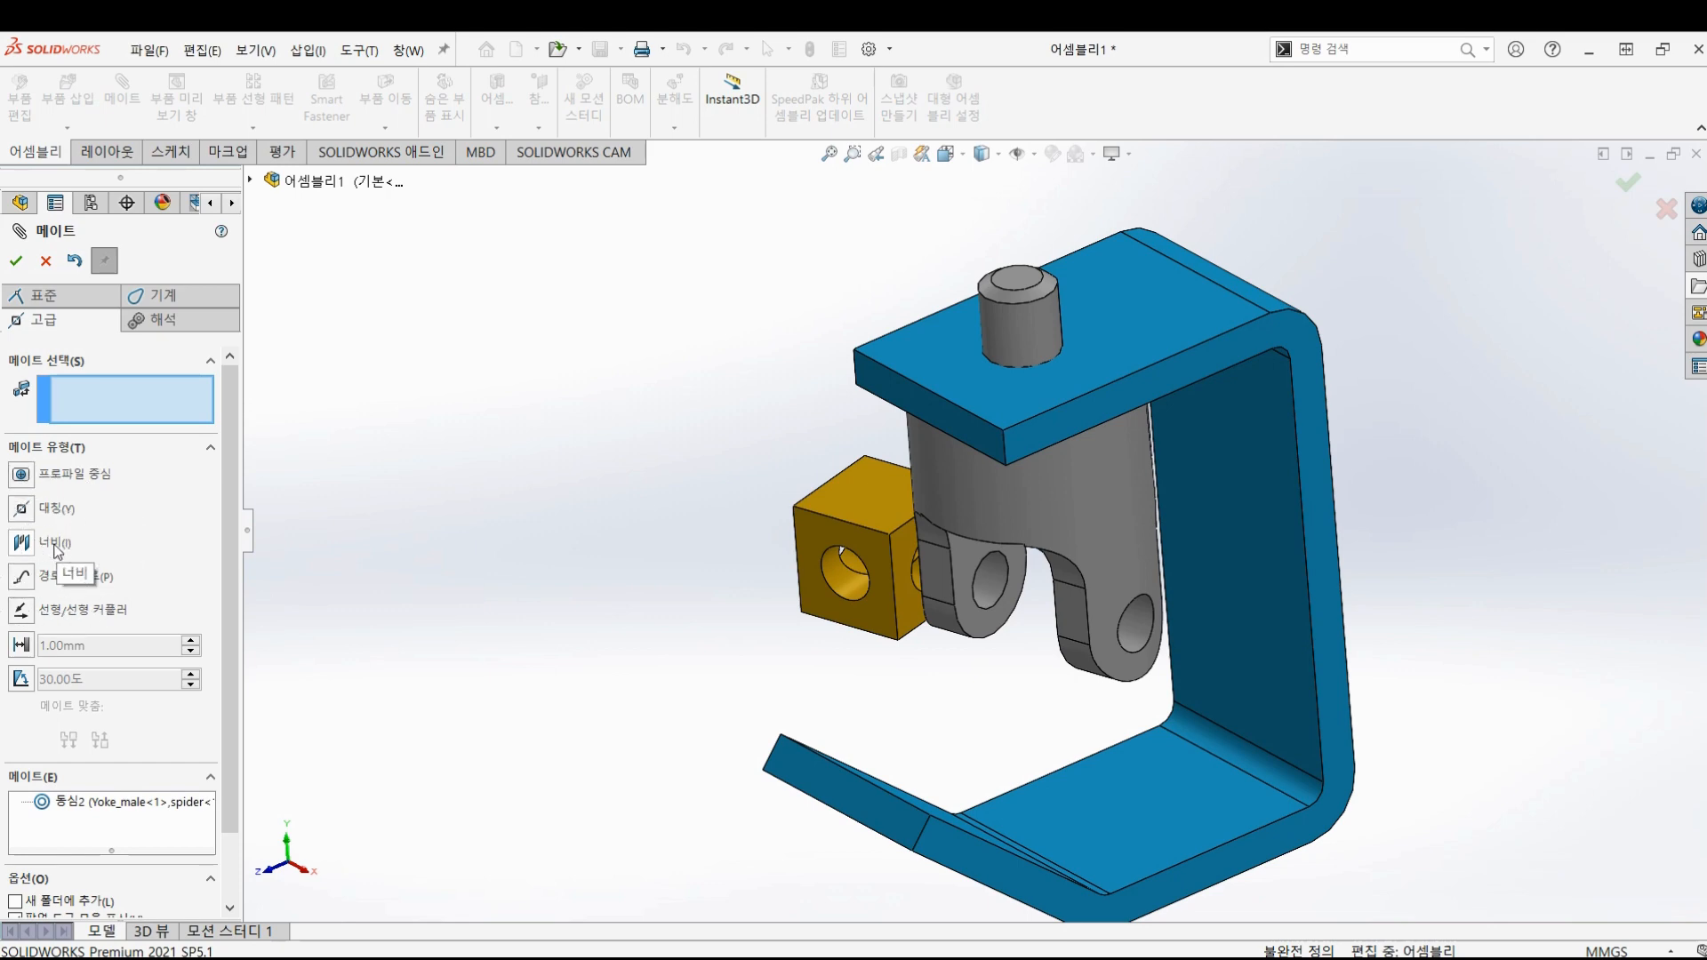
pyautogui.click(25, 546)
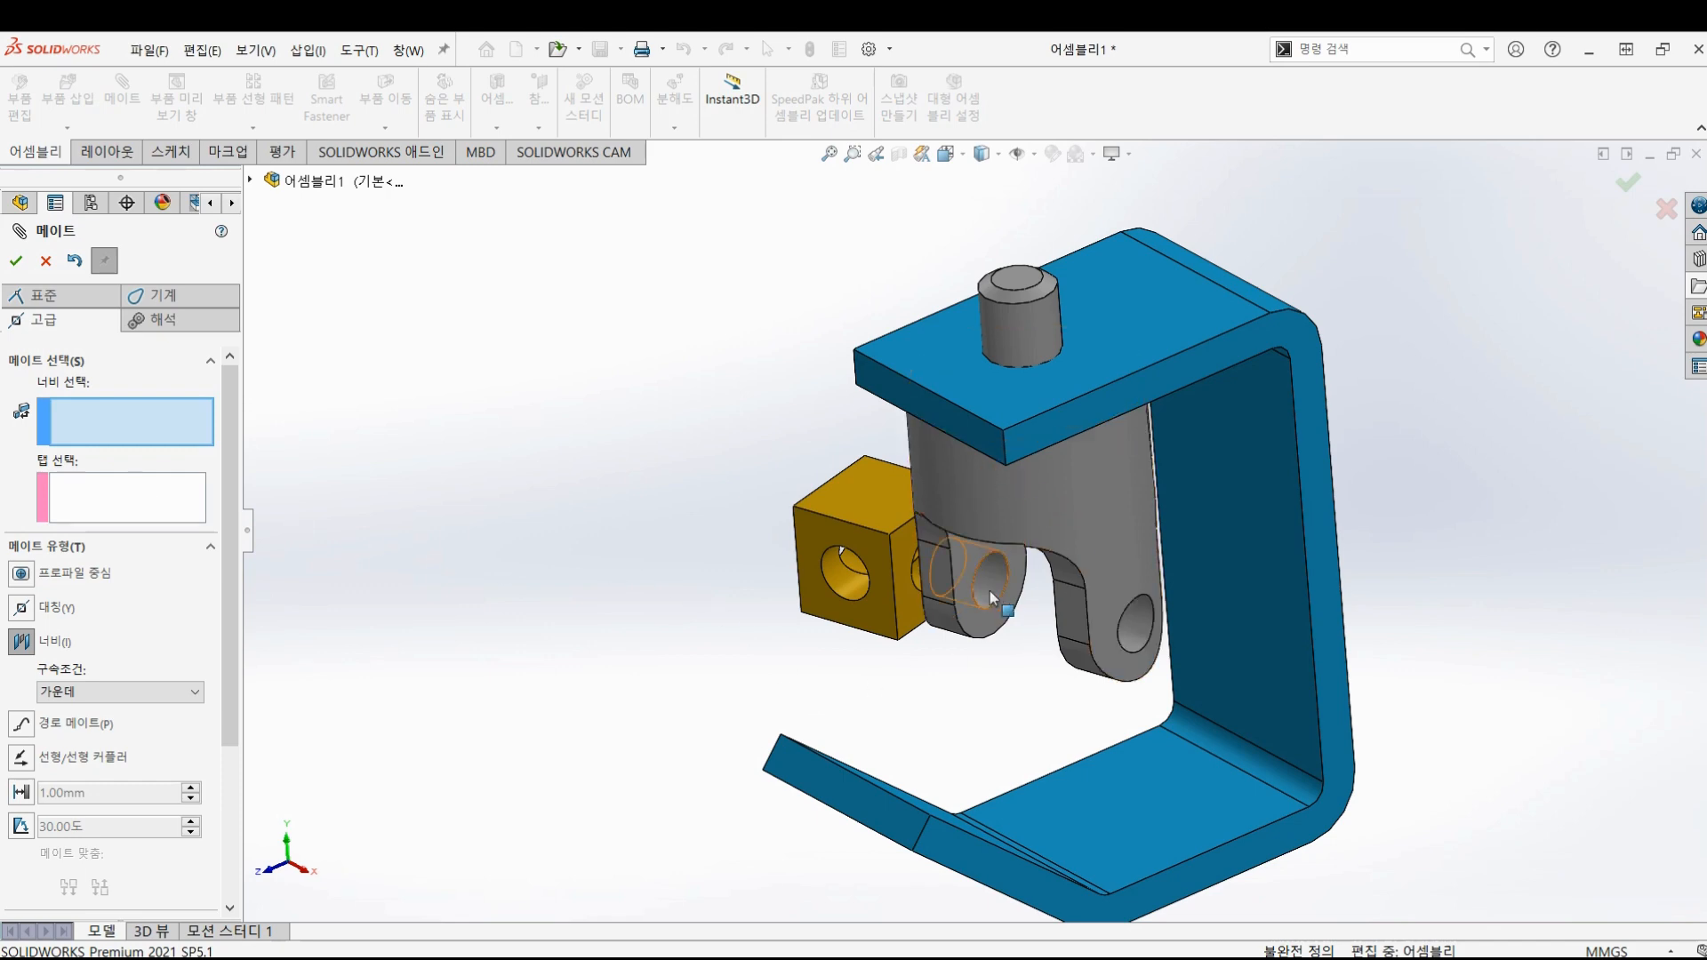
pyautogui.moveTo(1011, 649); pyautogui.dragTo(993, 548, button='middle')
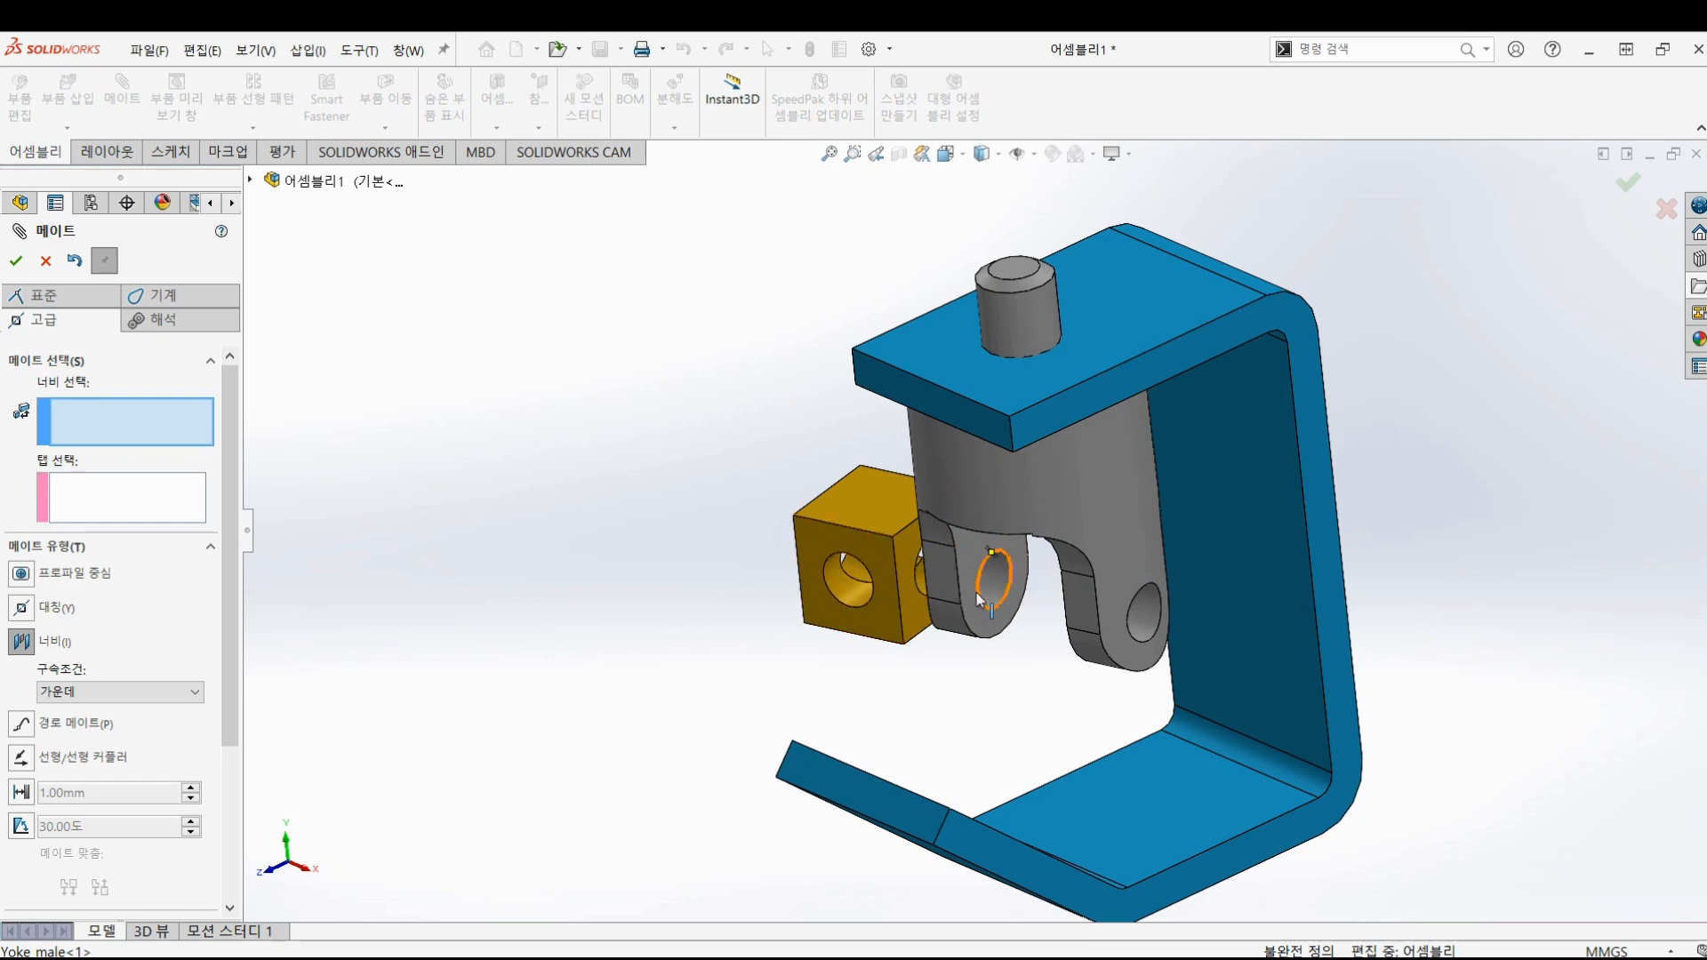
pyautogui.click(919, 605)
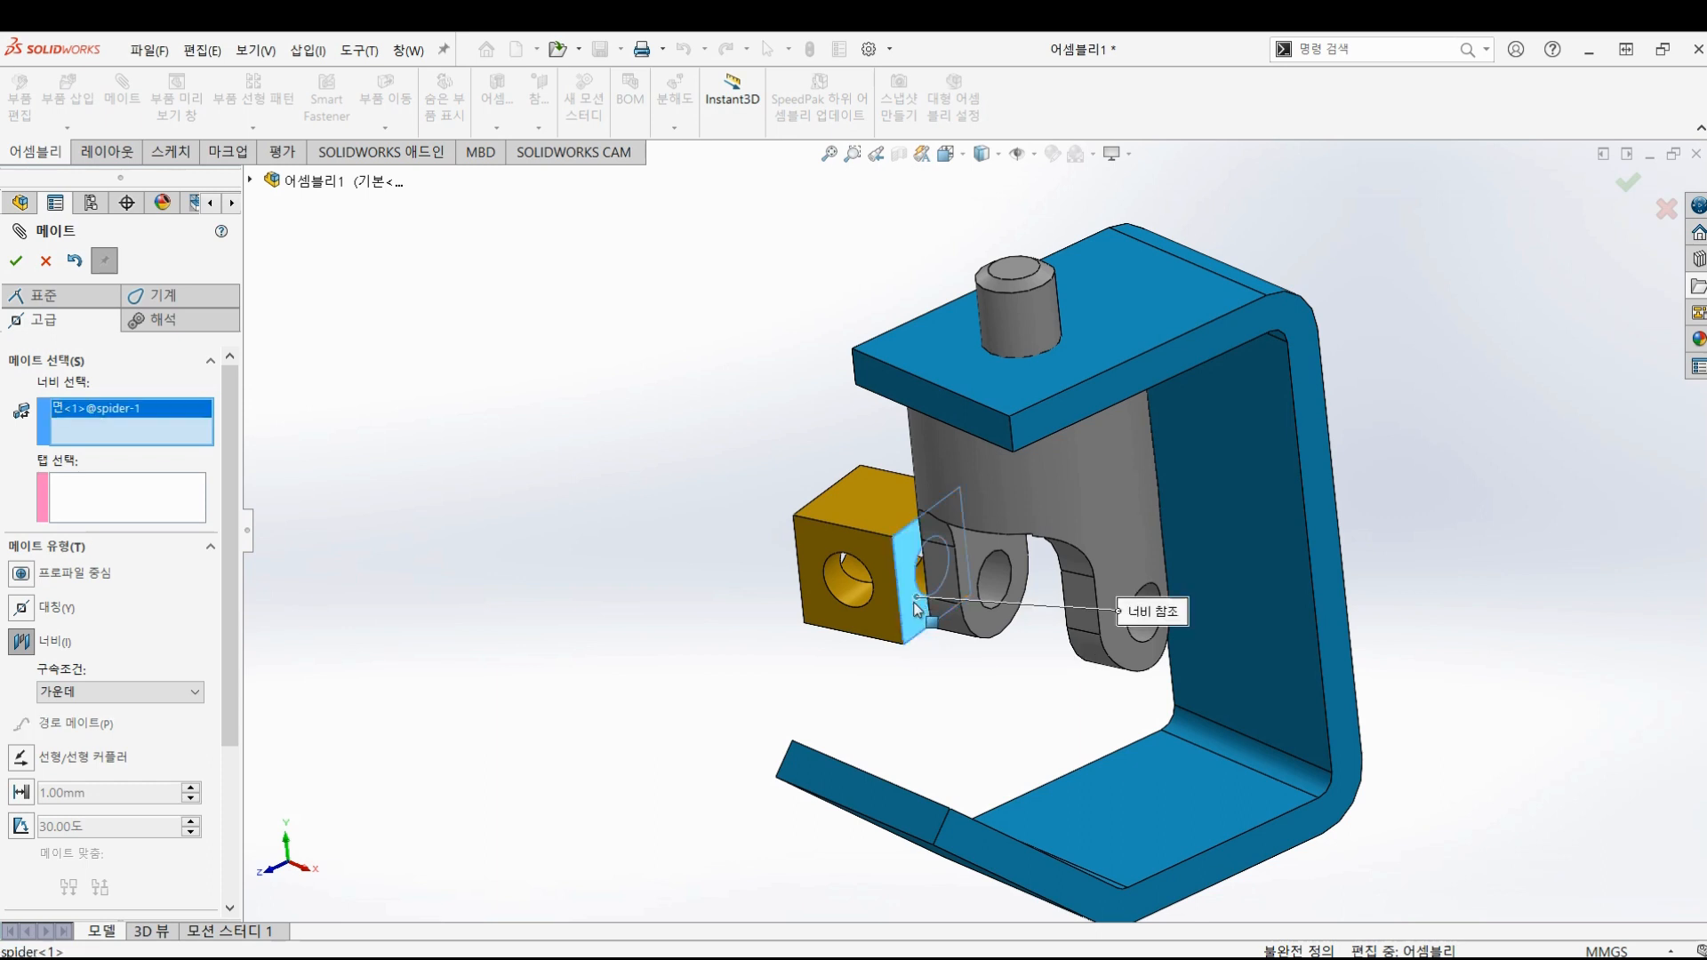
pyautogui.click(978, 547)
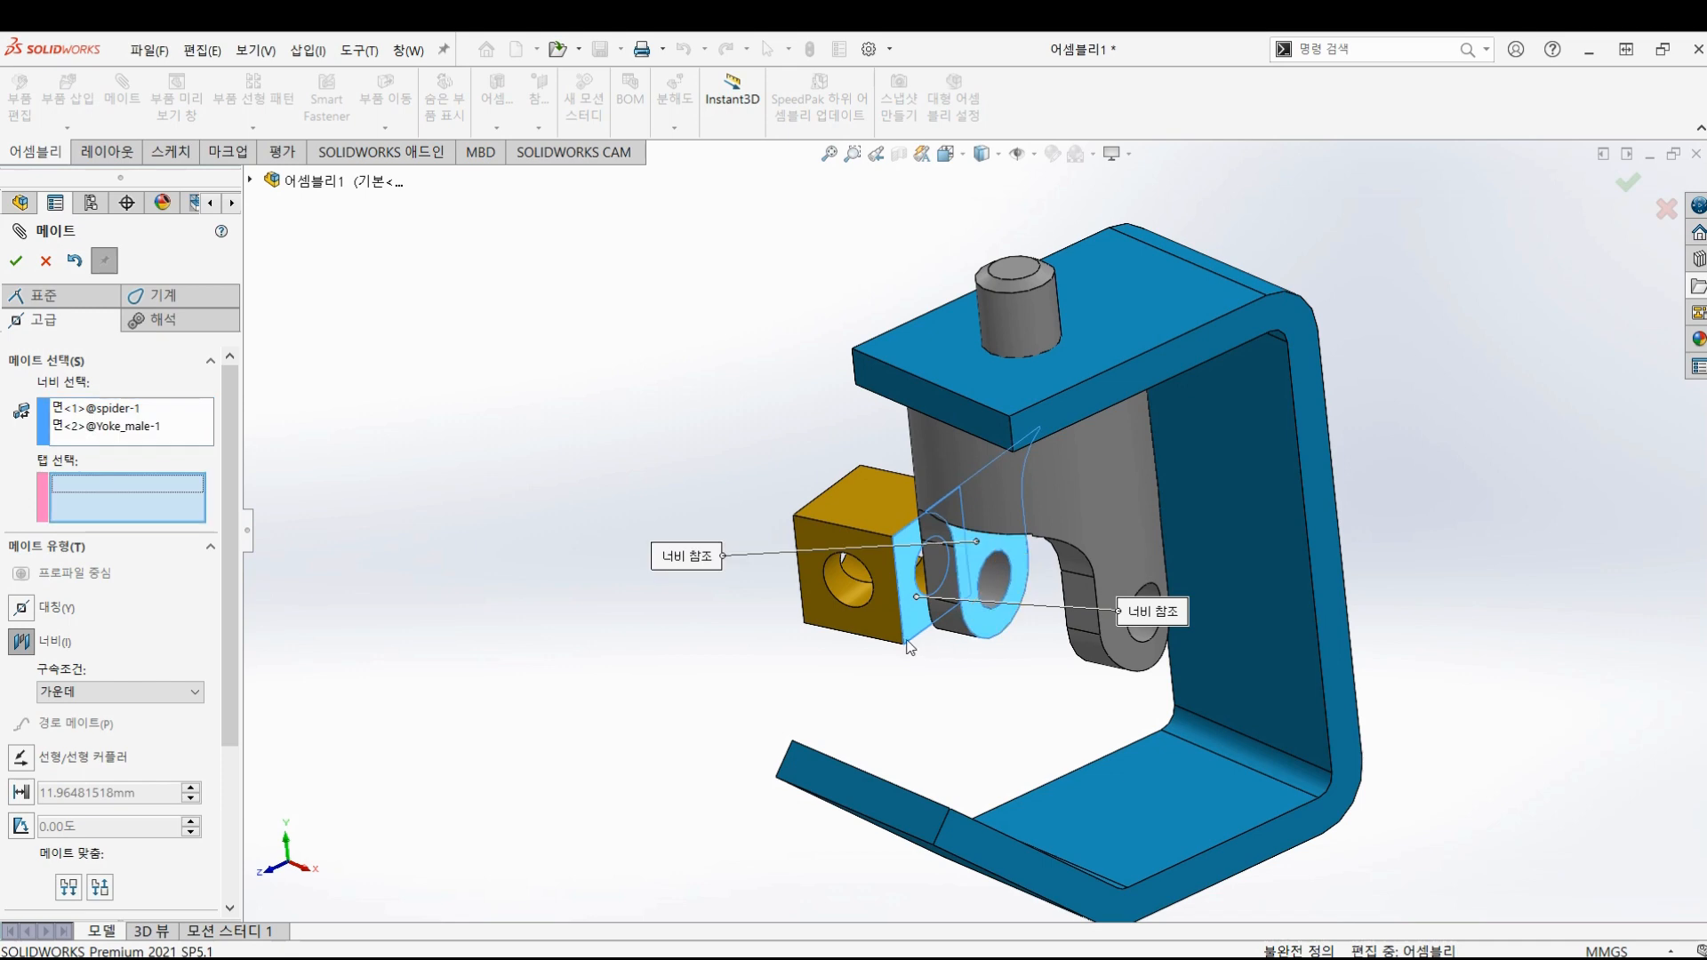
pyautogui.click(983, 560)
pyautogui.moveTo(746, 620); pyautogui.dragTo(859, 514, button='middle')
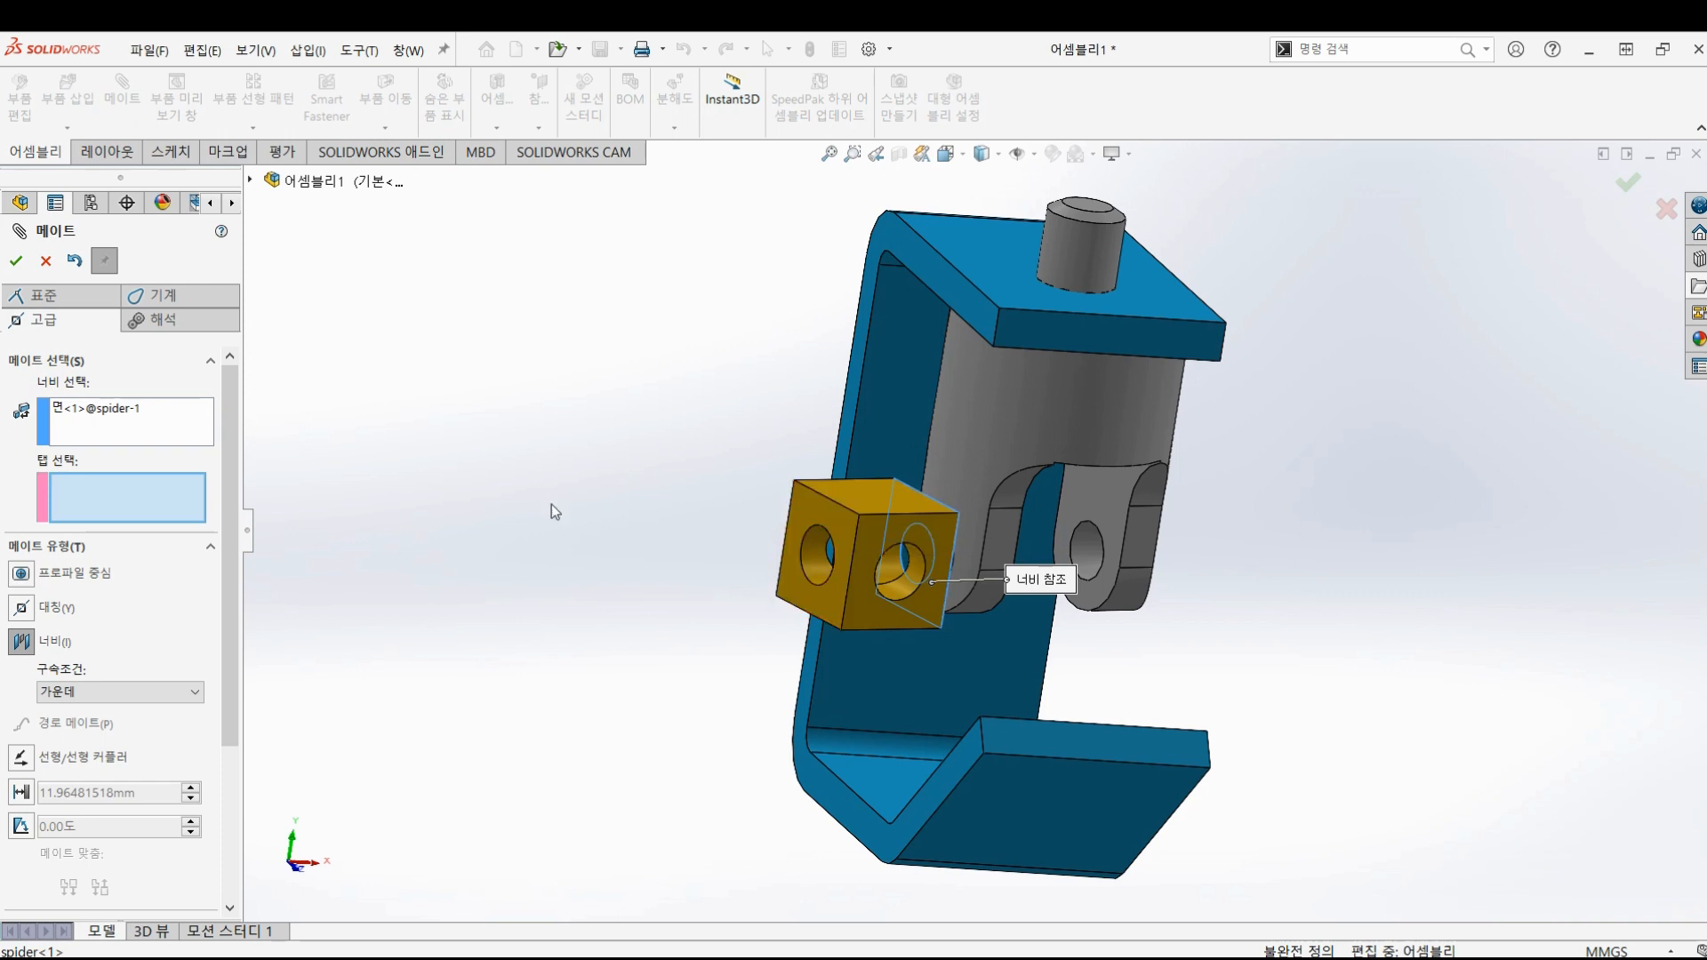
pyautogui.click(77, 425)
pyautogui.click(819, 506)
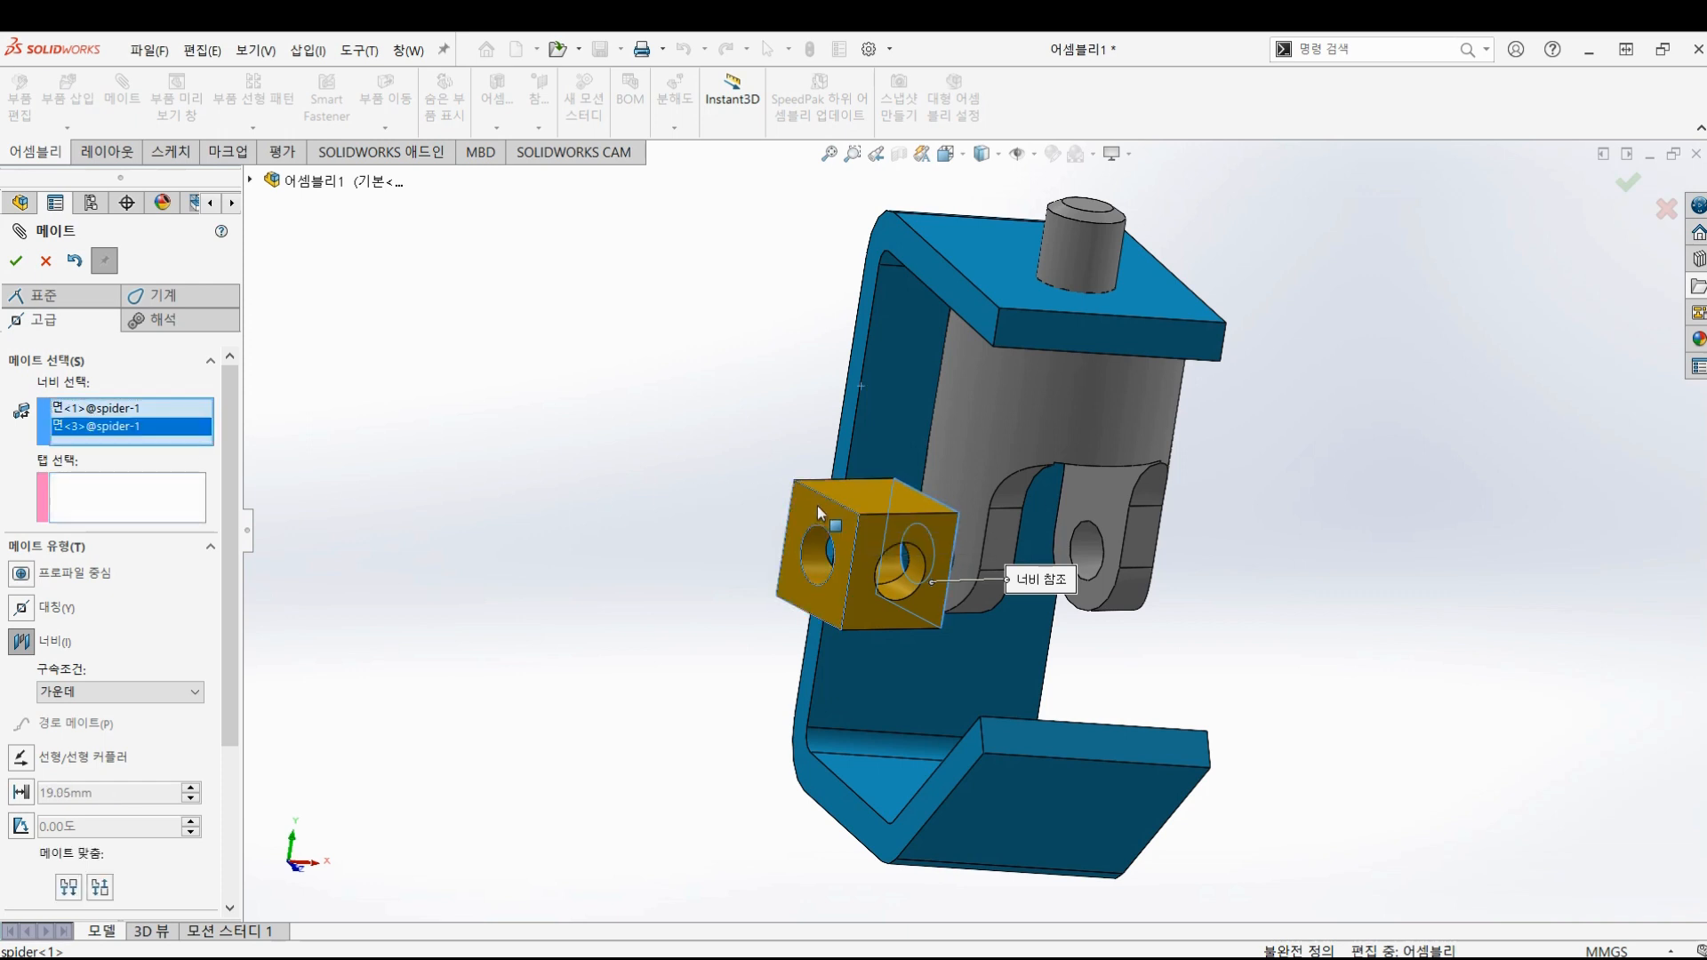
# - Use the inner faces of Yoke_male's two fork arms as the tab selections, accept the Width mate and finish mating
pyautogui.moveTo(827, 524); pyautogui.dragTo(1092, 507, button='middle')
pyautogui.click(959, 496)
pyautogui.click(1099, 500)
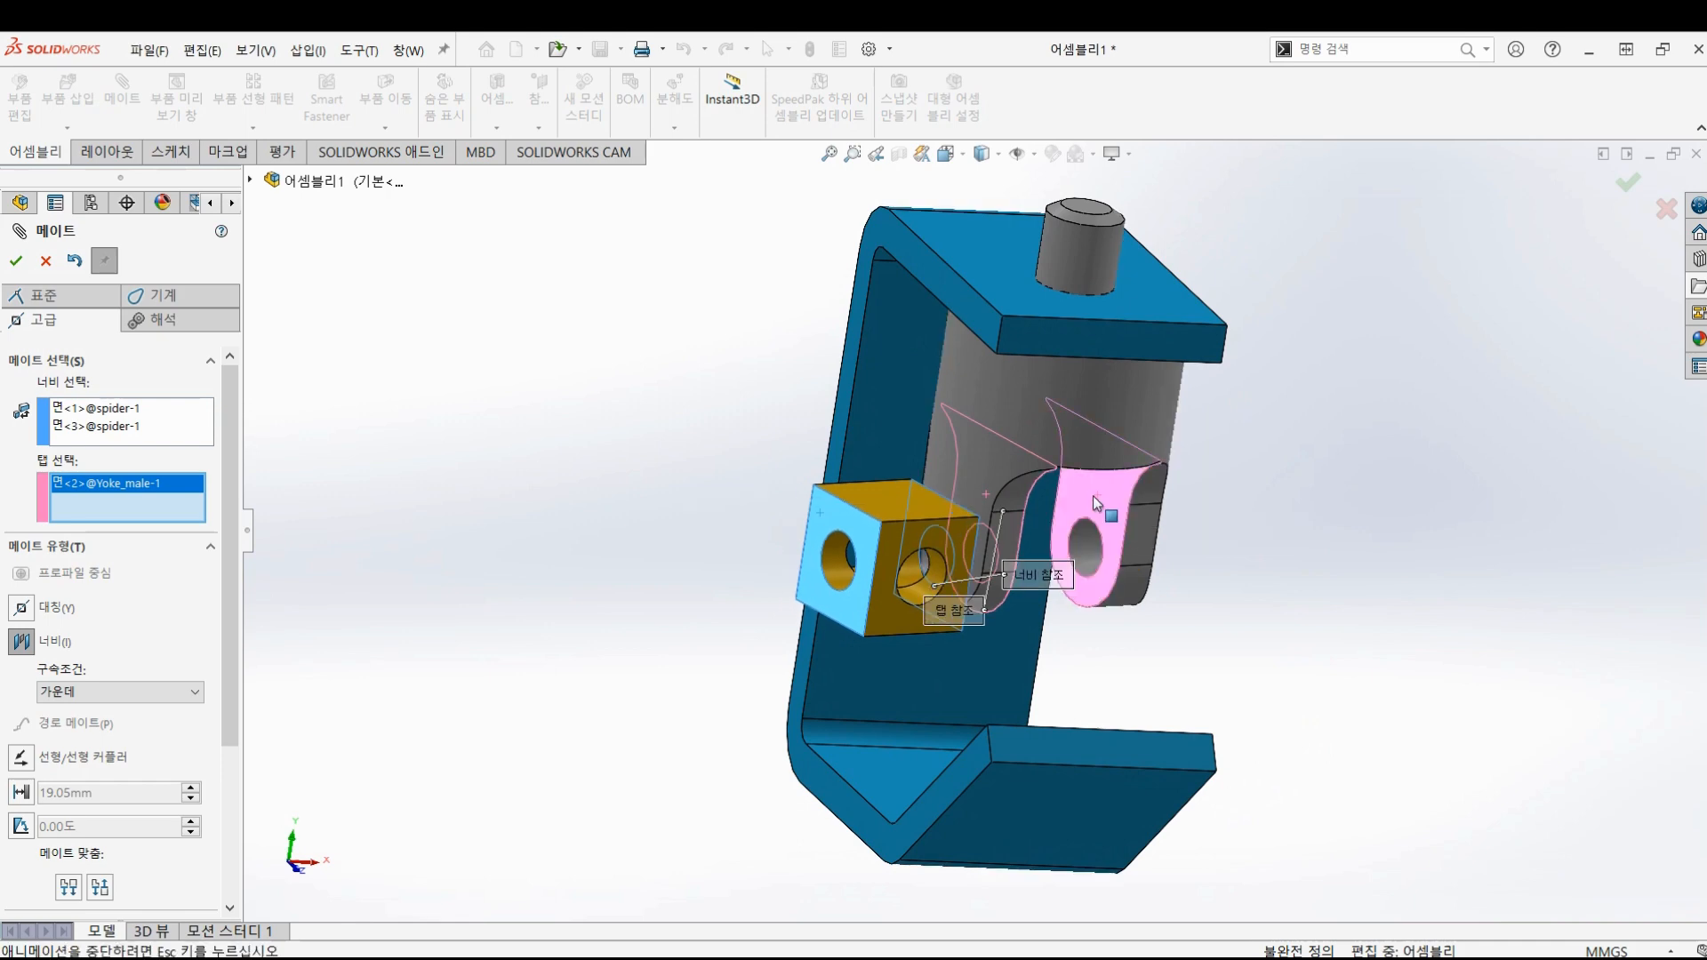
pyautogui.scroll(-5, 994, 510)
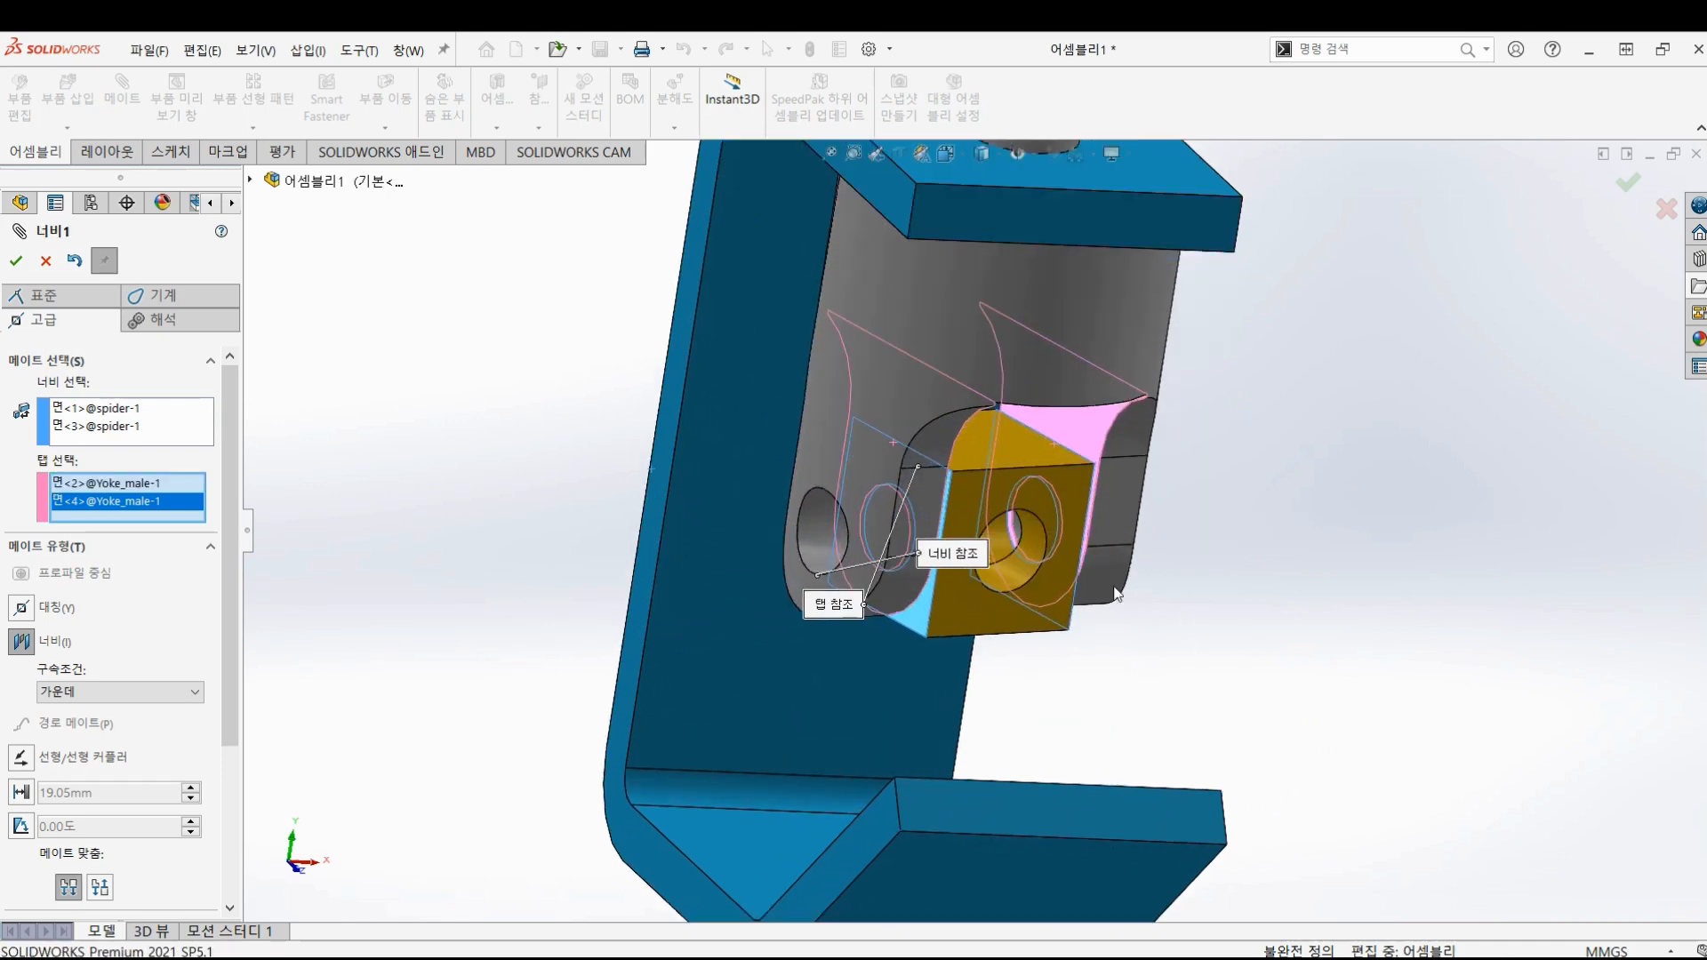
pyautogui.moveTo(994, 509); pyautogui.dragTo(1027, 481, button='middle')
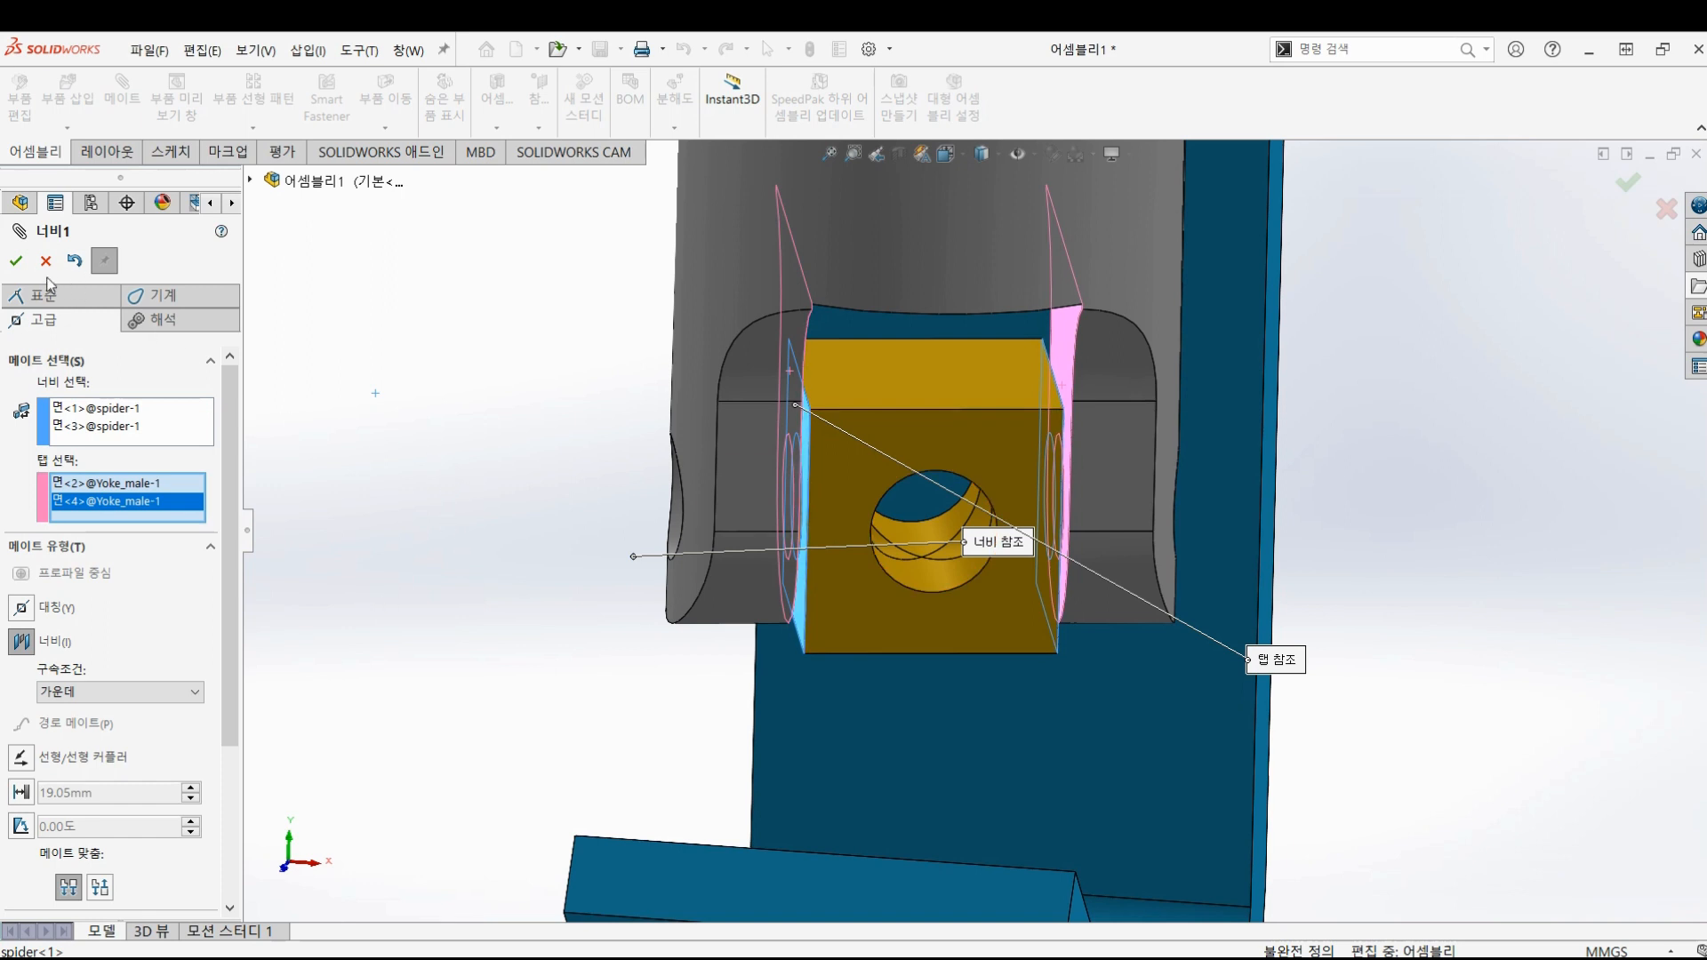
pyautogui.click(16, 262)
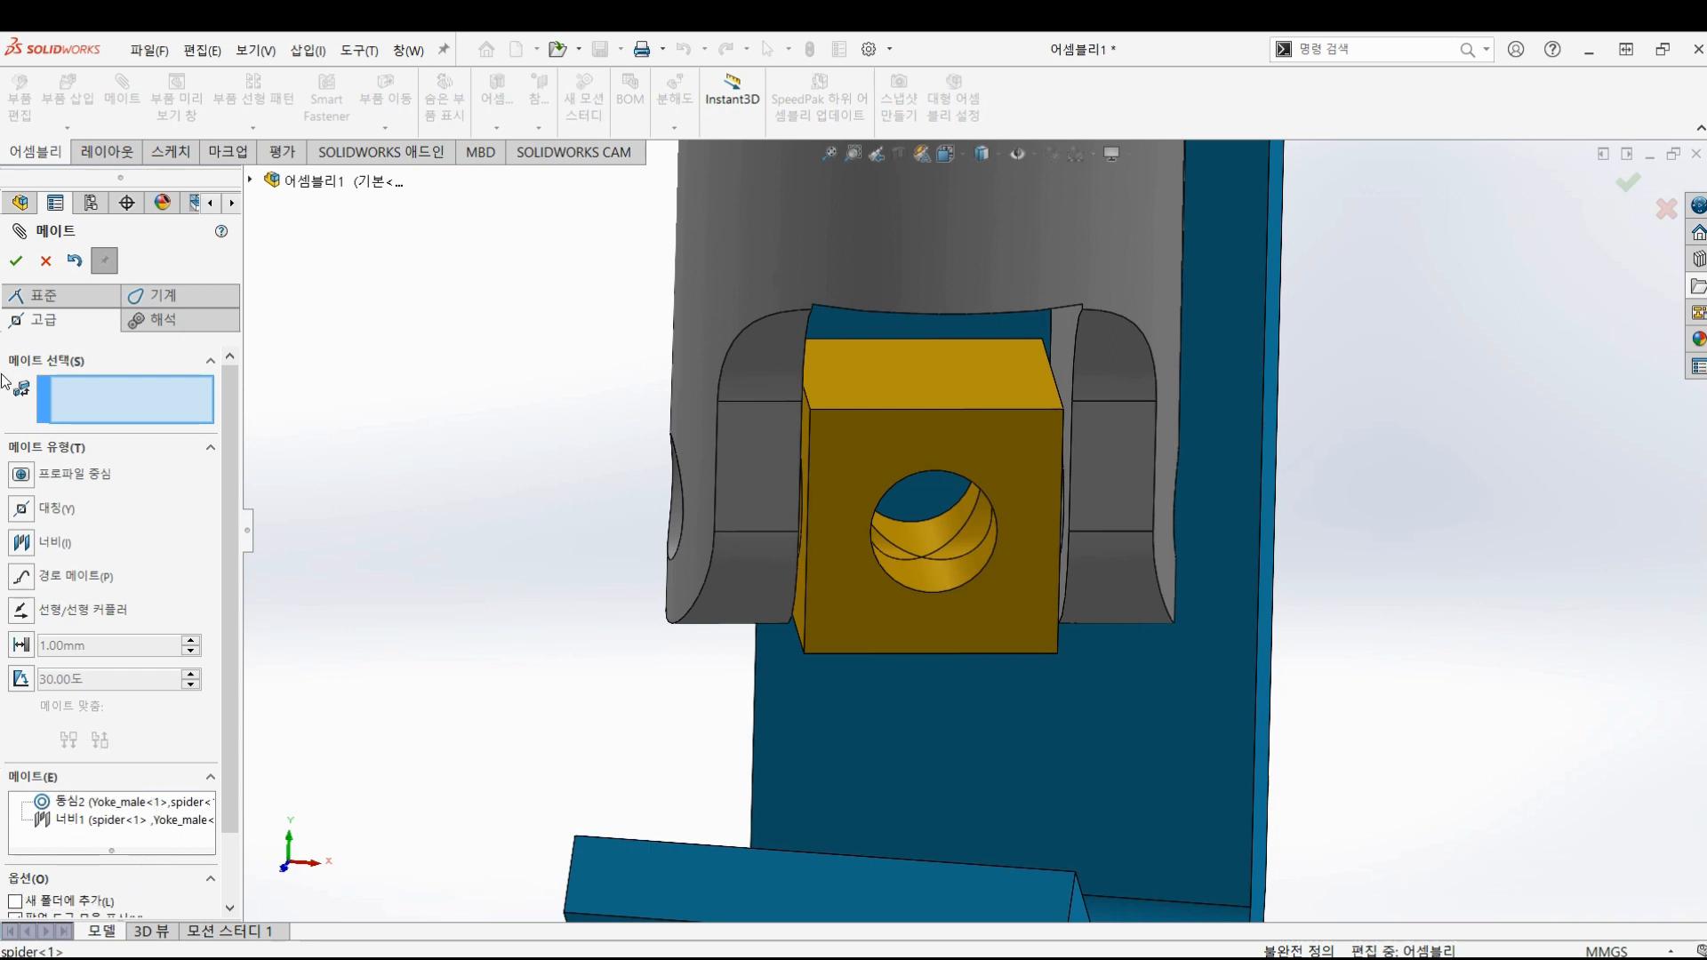
pyautogui.click(17, 261)
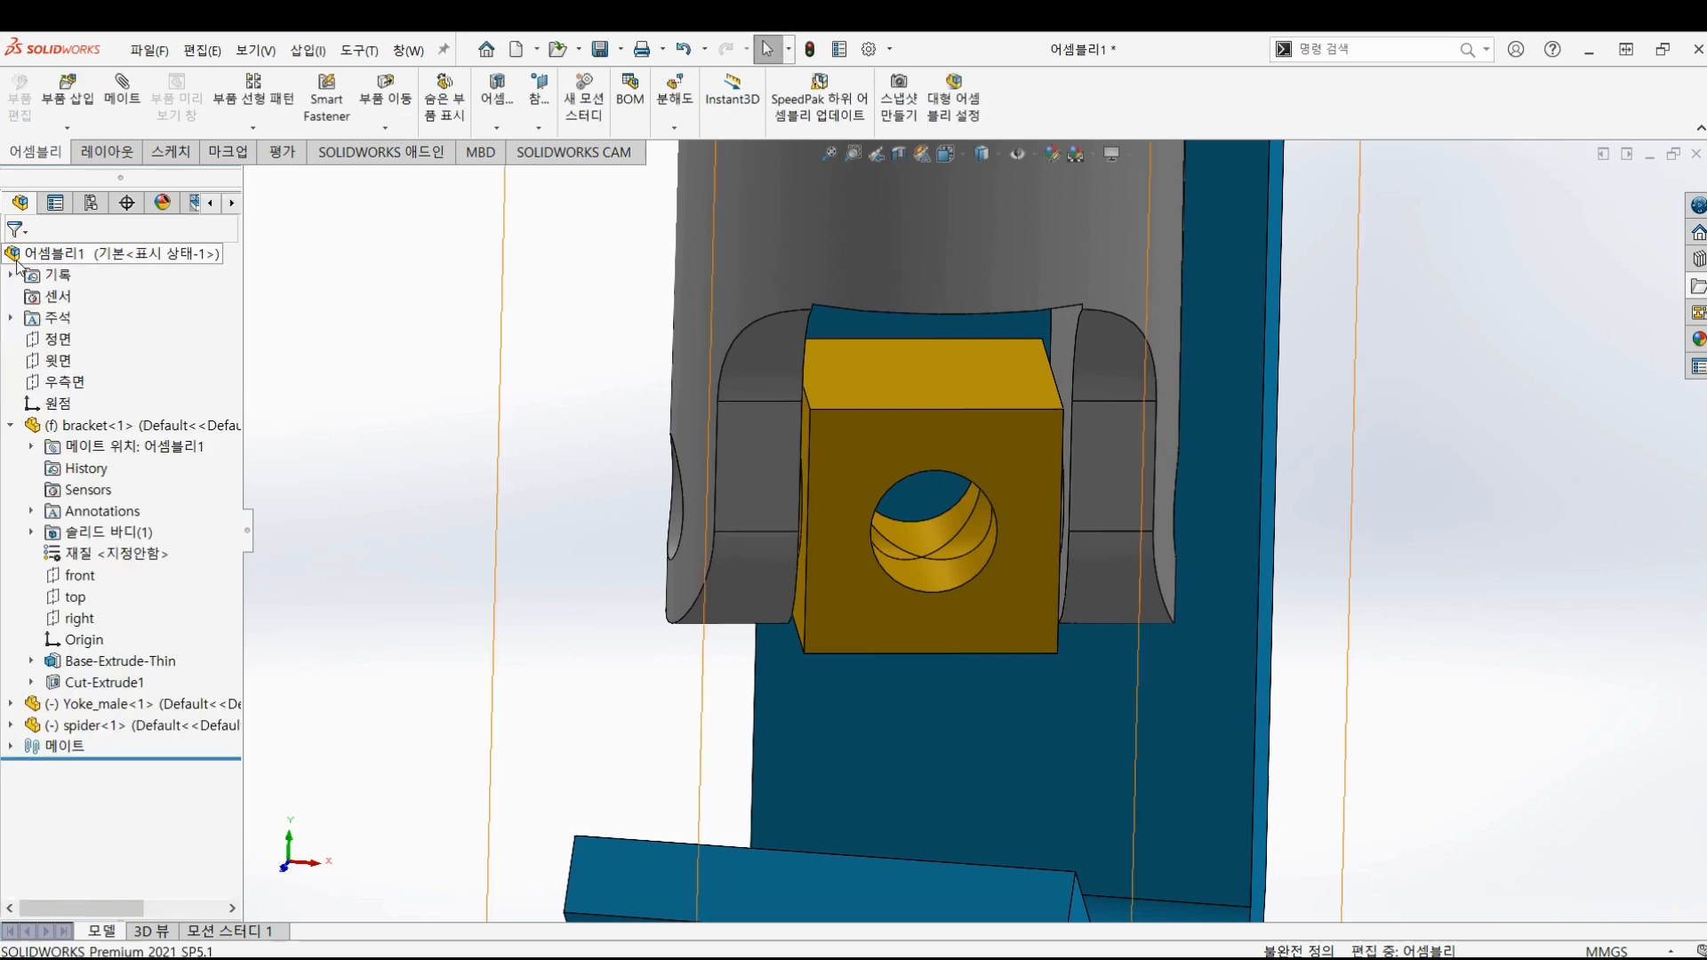
# - Rotate the spider slightly between the fork arms to test its remaining freedom of movement, then deselect it
pyautogui.moveTo(443, 520); pyautogui.dragTo(837, 537, button='middle')
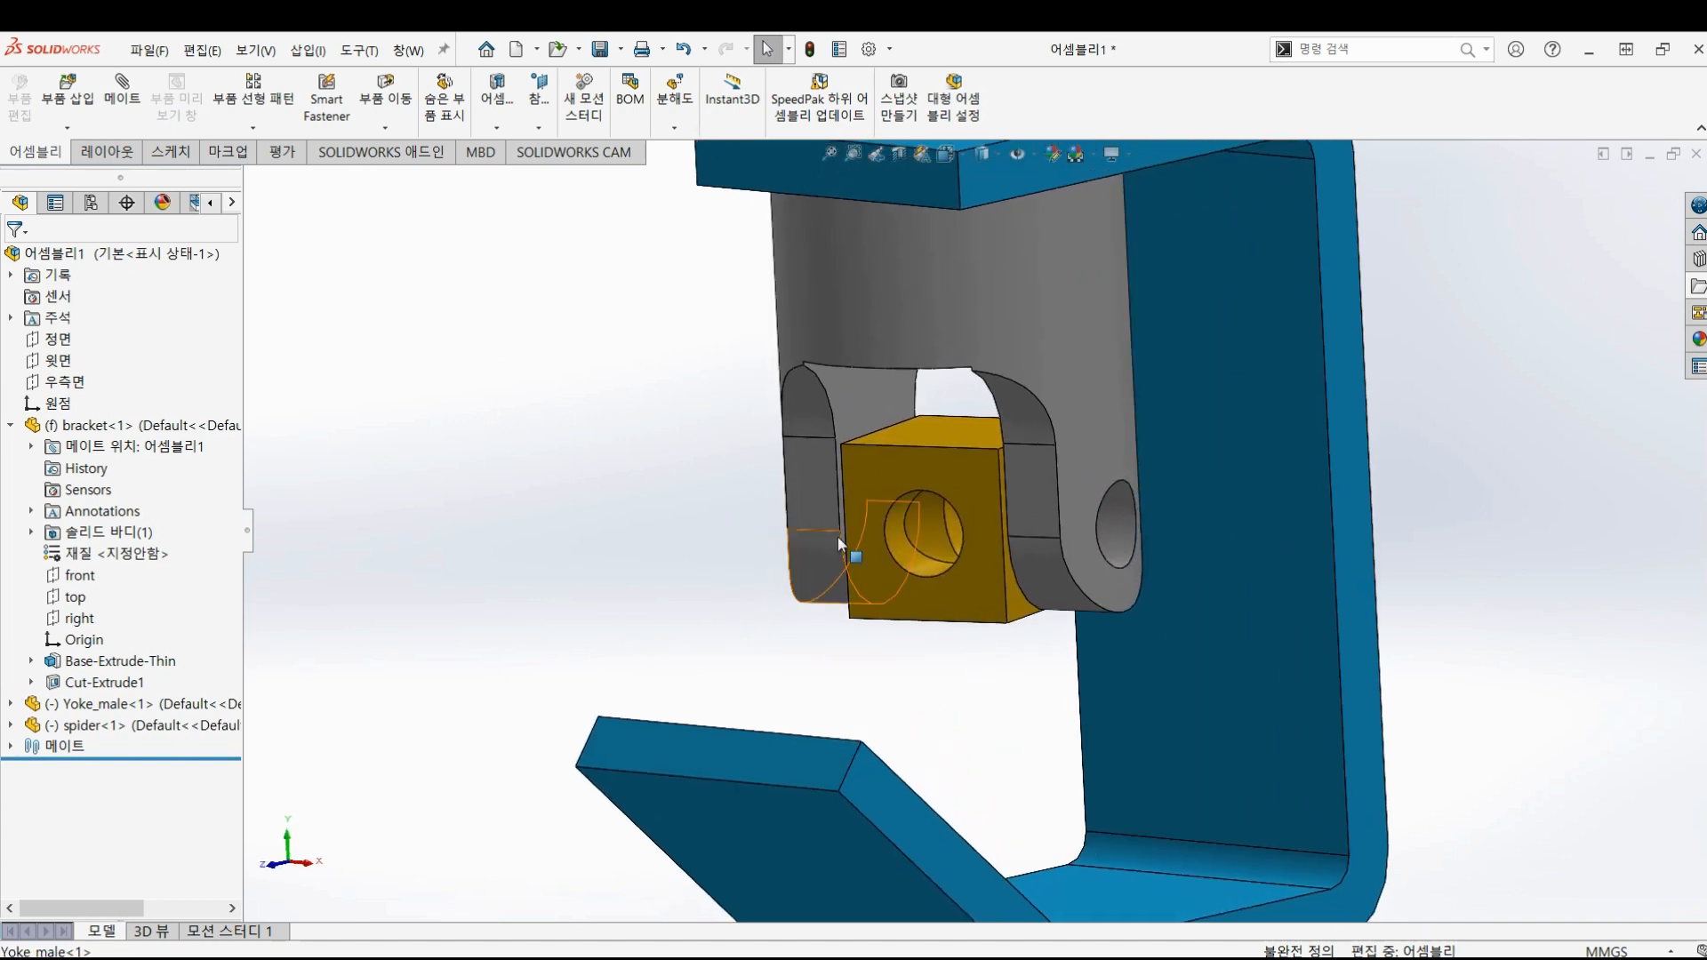
pyautogui.moveTo(953, 461)
pyautogui.mouseDown()
pyautogui.moveTo(1151, 533)
pyautogui.moveTo(827, 484)
pyautogui.moveTo(1023, 514)
pyautogui.moveTo(1010, 435)
pyautogui.moveTo(945, 495)
pyautogui.moveTo(953, 475)
pyautogui.mouseUp()
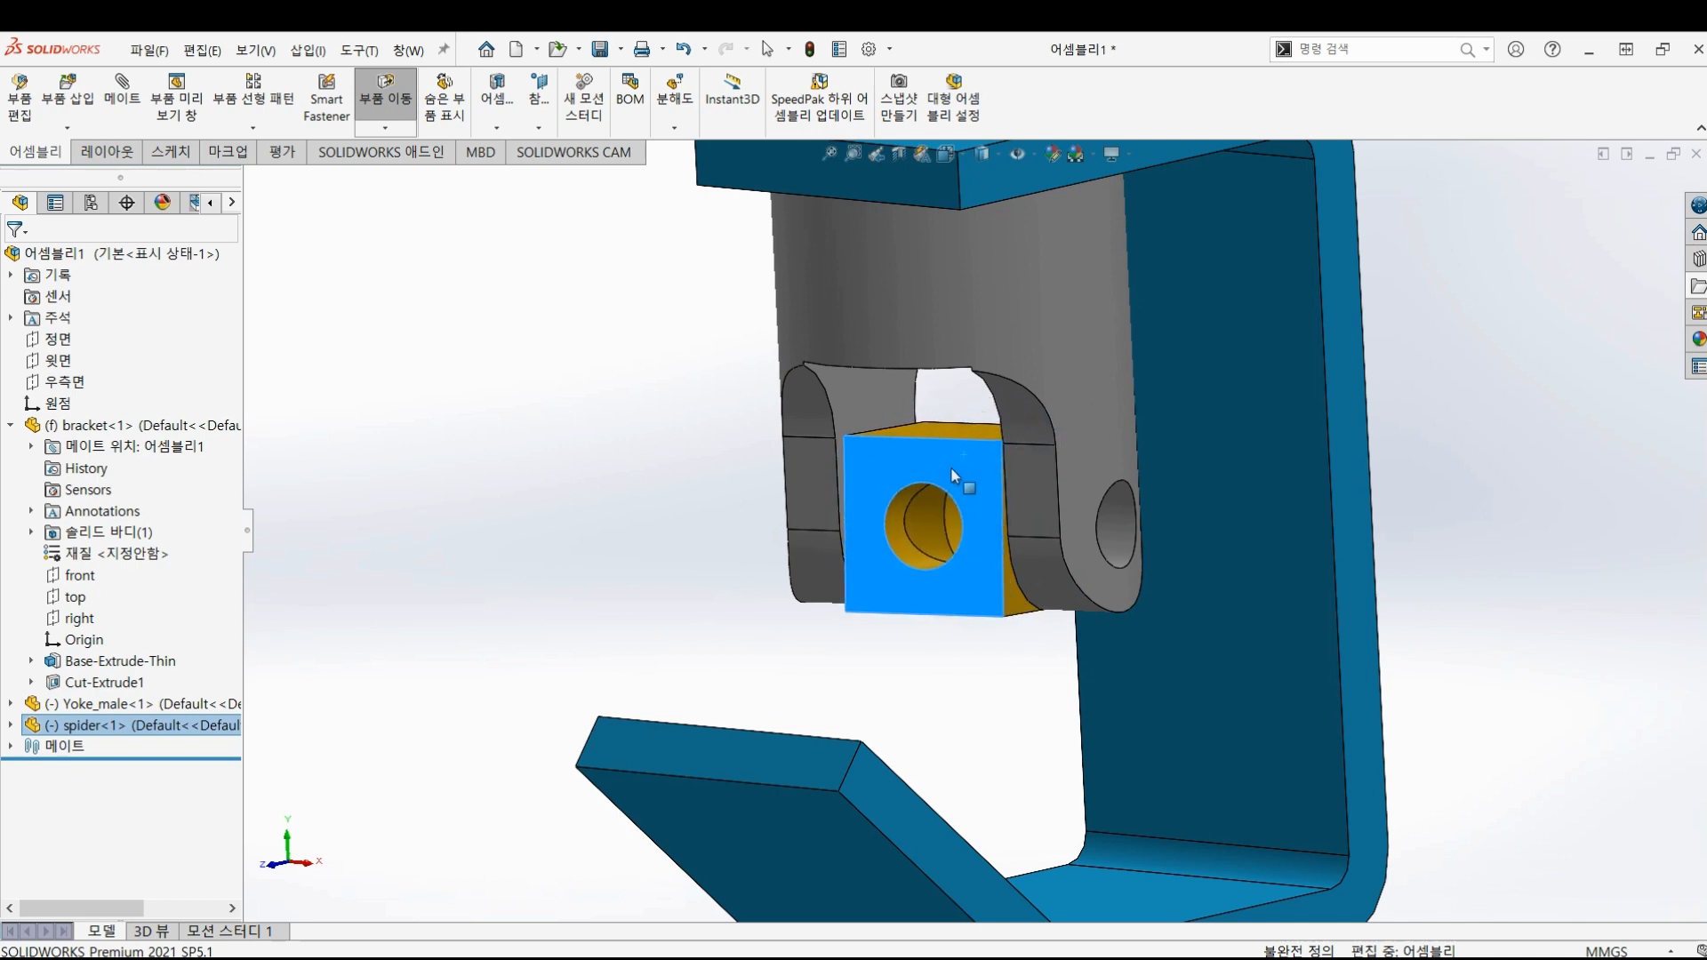
pyautogui.press('Escape')
pyautogui.moveTo(953, 476); pyautogui.dragTo(858, 525, button='middle')
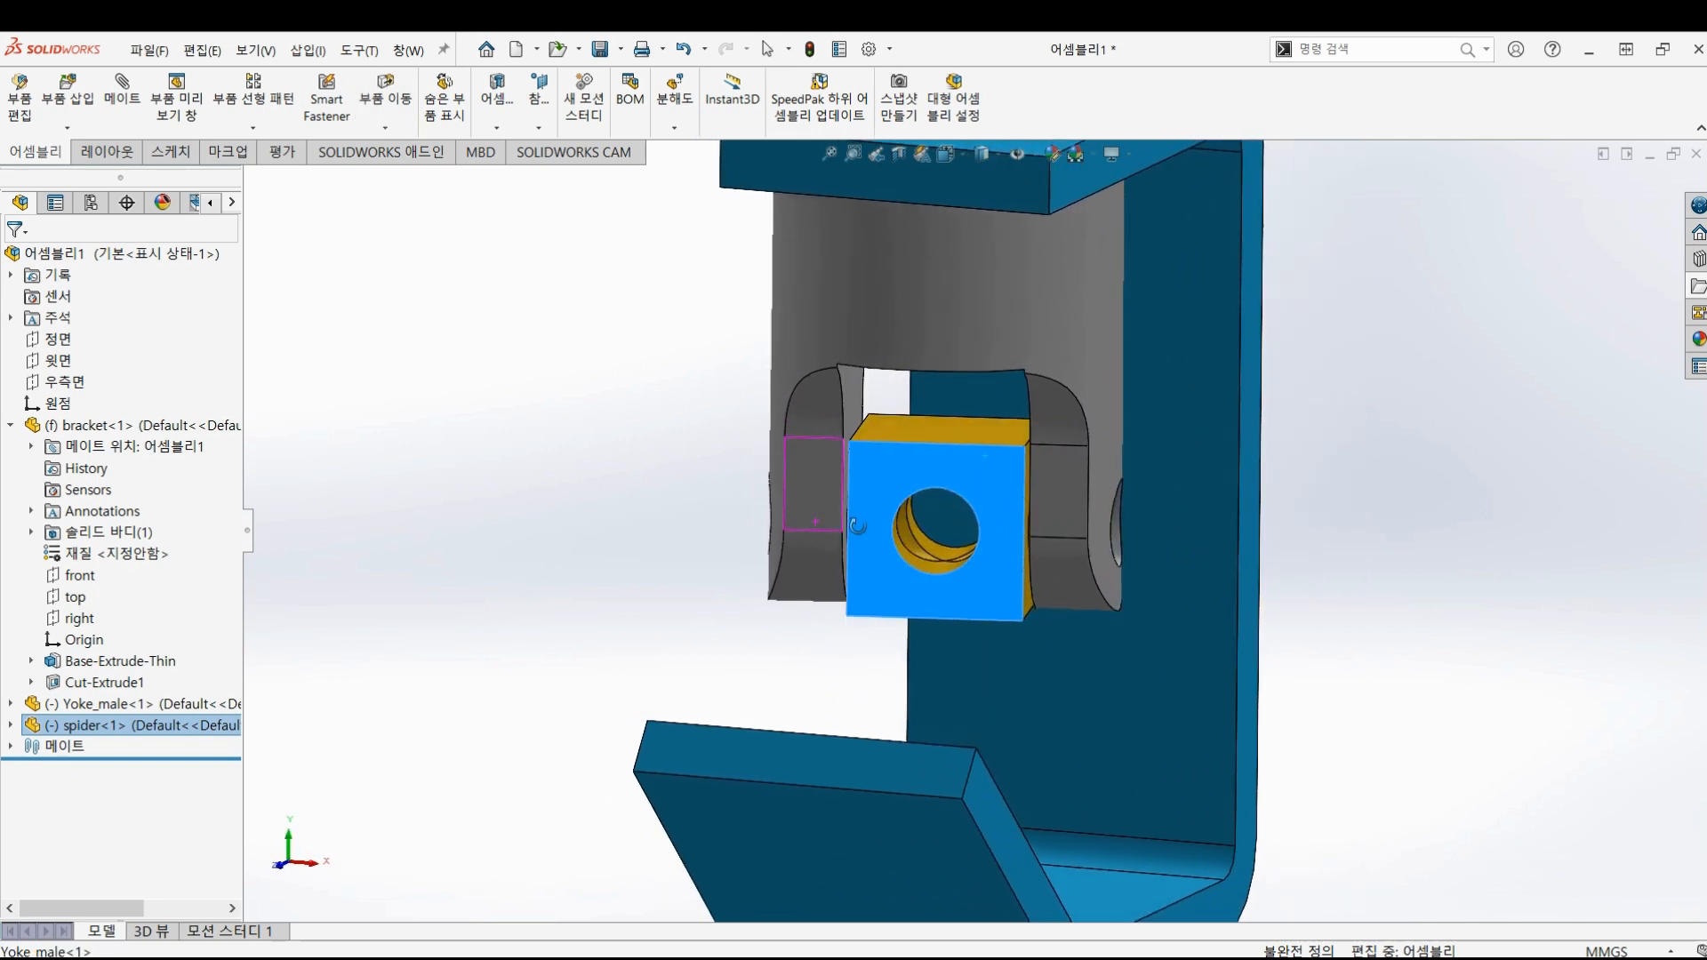
pyautogui.click(636, 566)
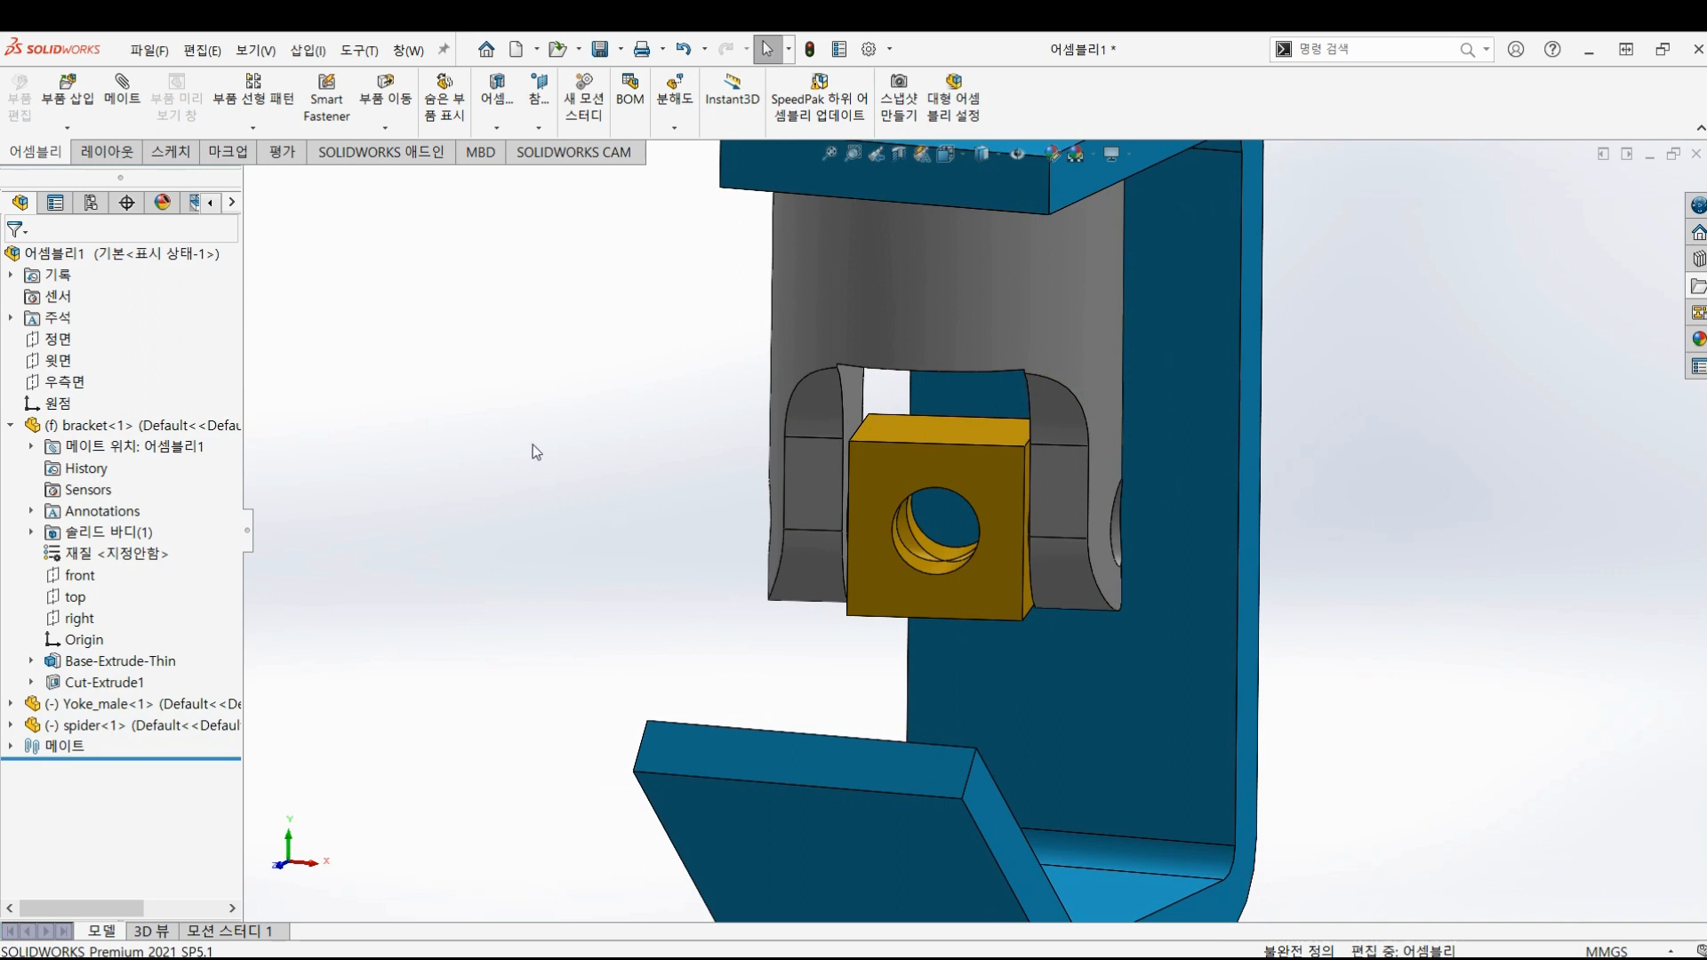
# - Run a clearance verification between the spider and Yoke_male, checking only the selected components
pyautogui.click(282, 153)
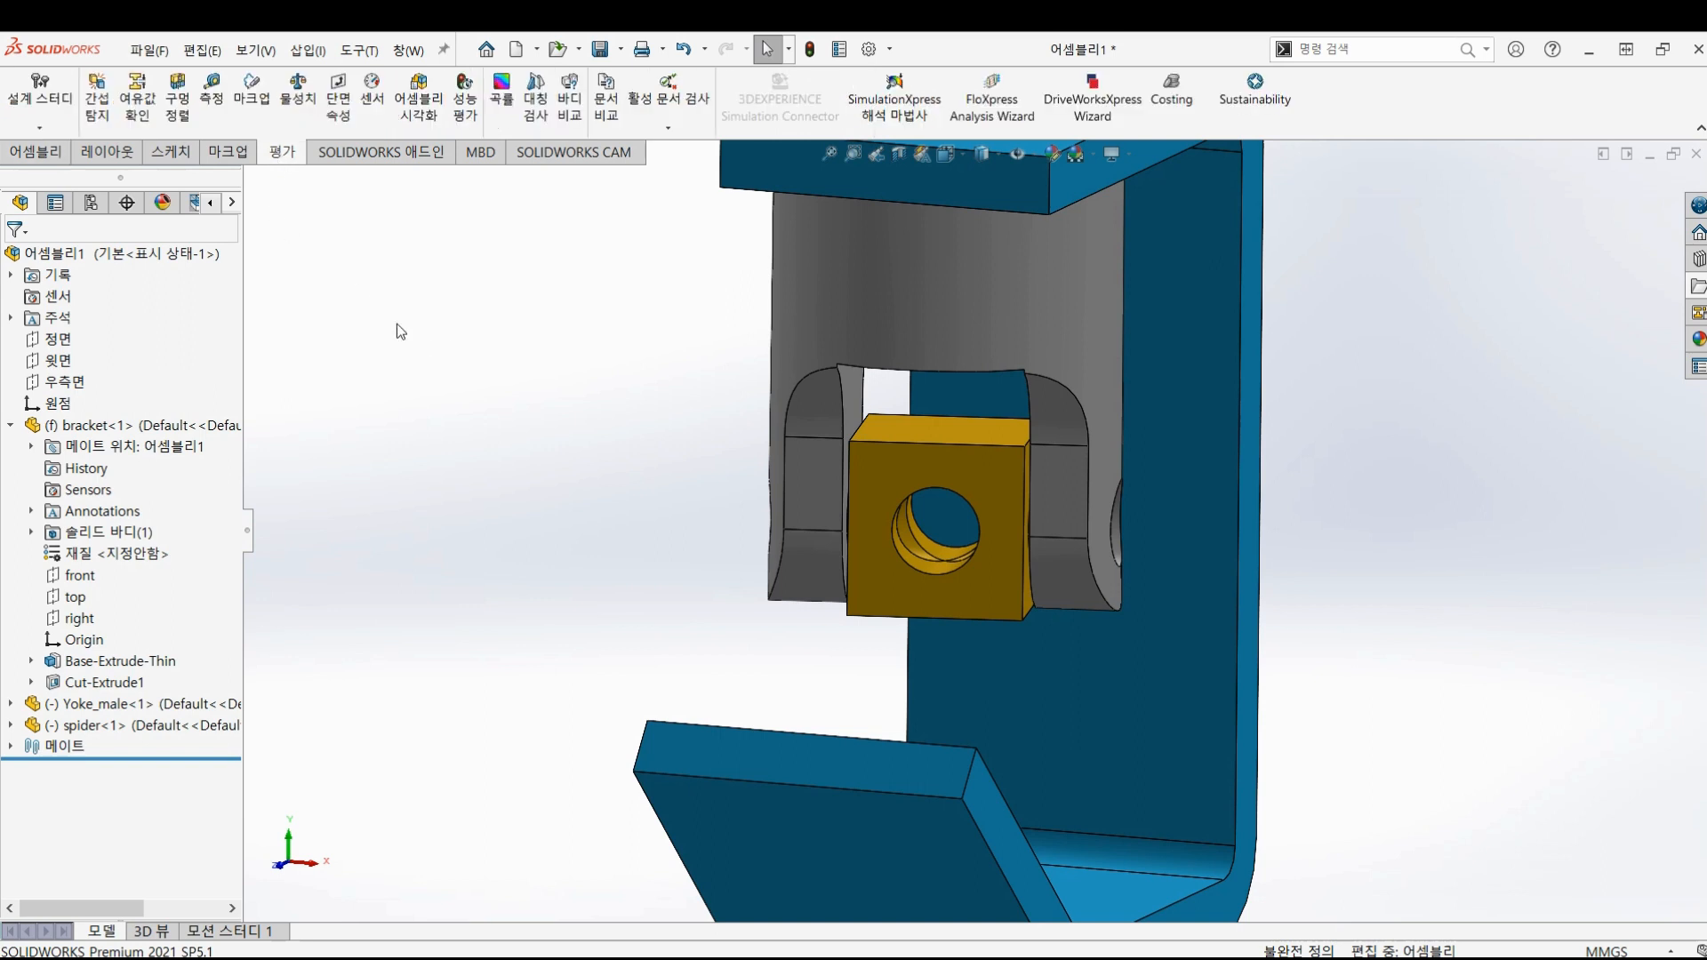
pyautogui.click(140, 113)
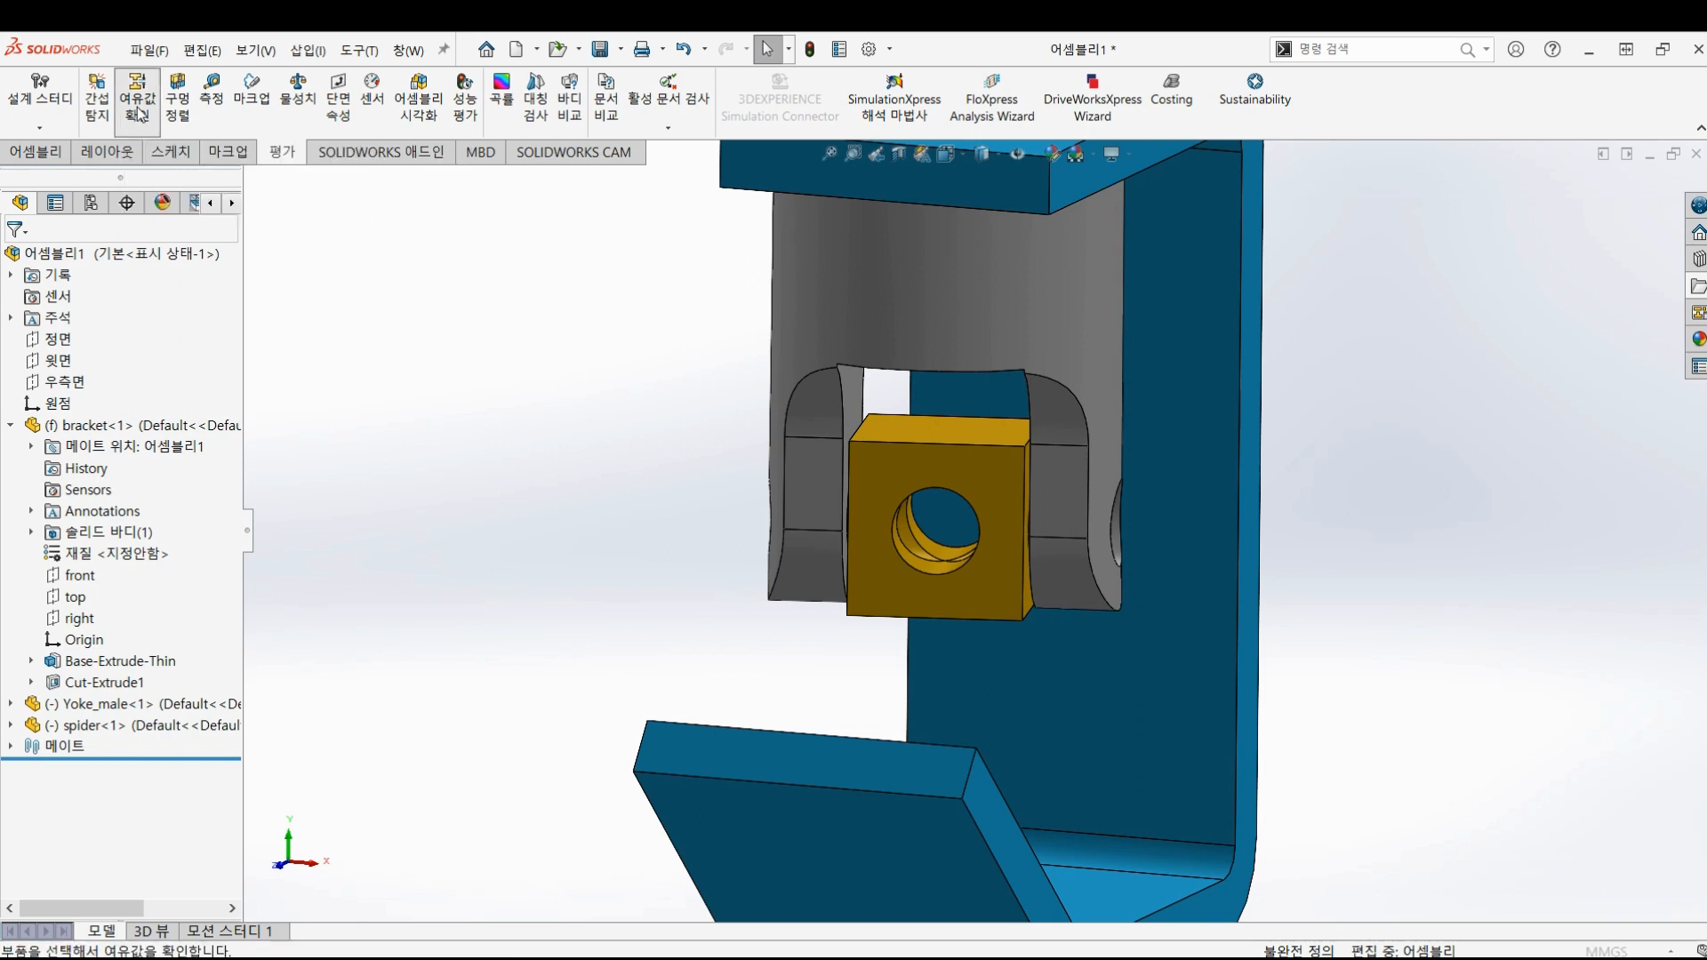
pyautogui.click(905, 457)
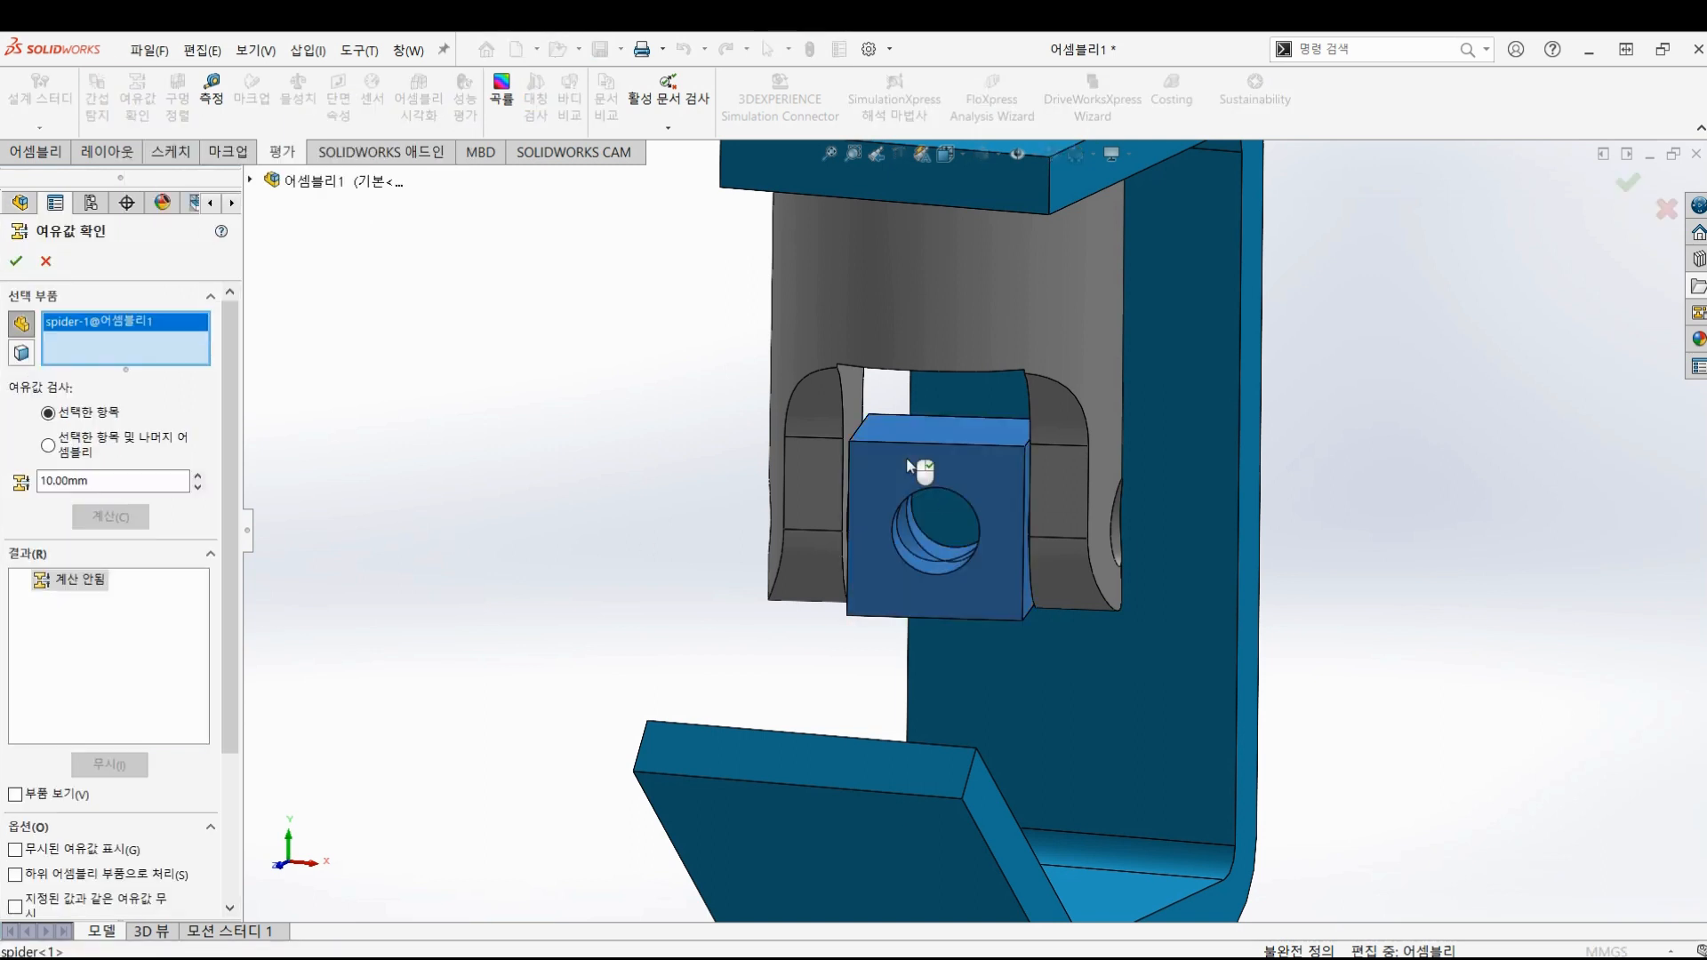
pyautogui.click(910, 271)
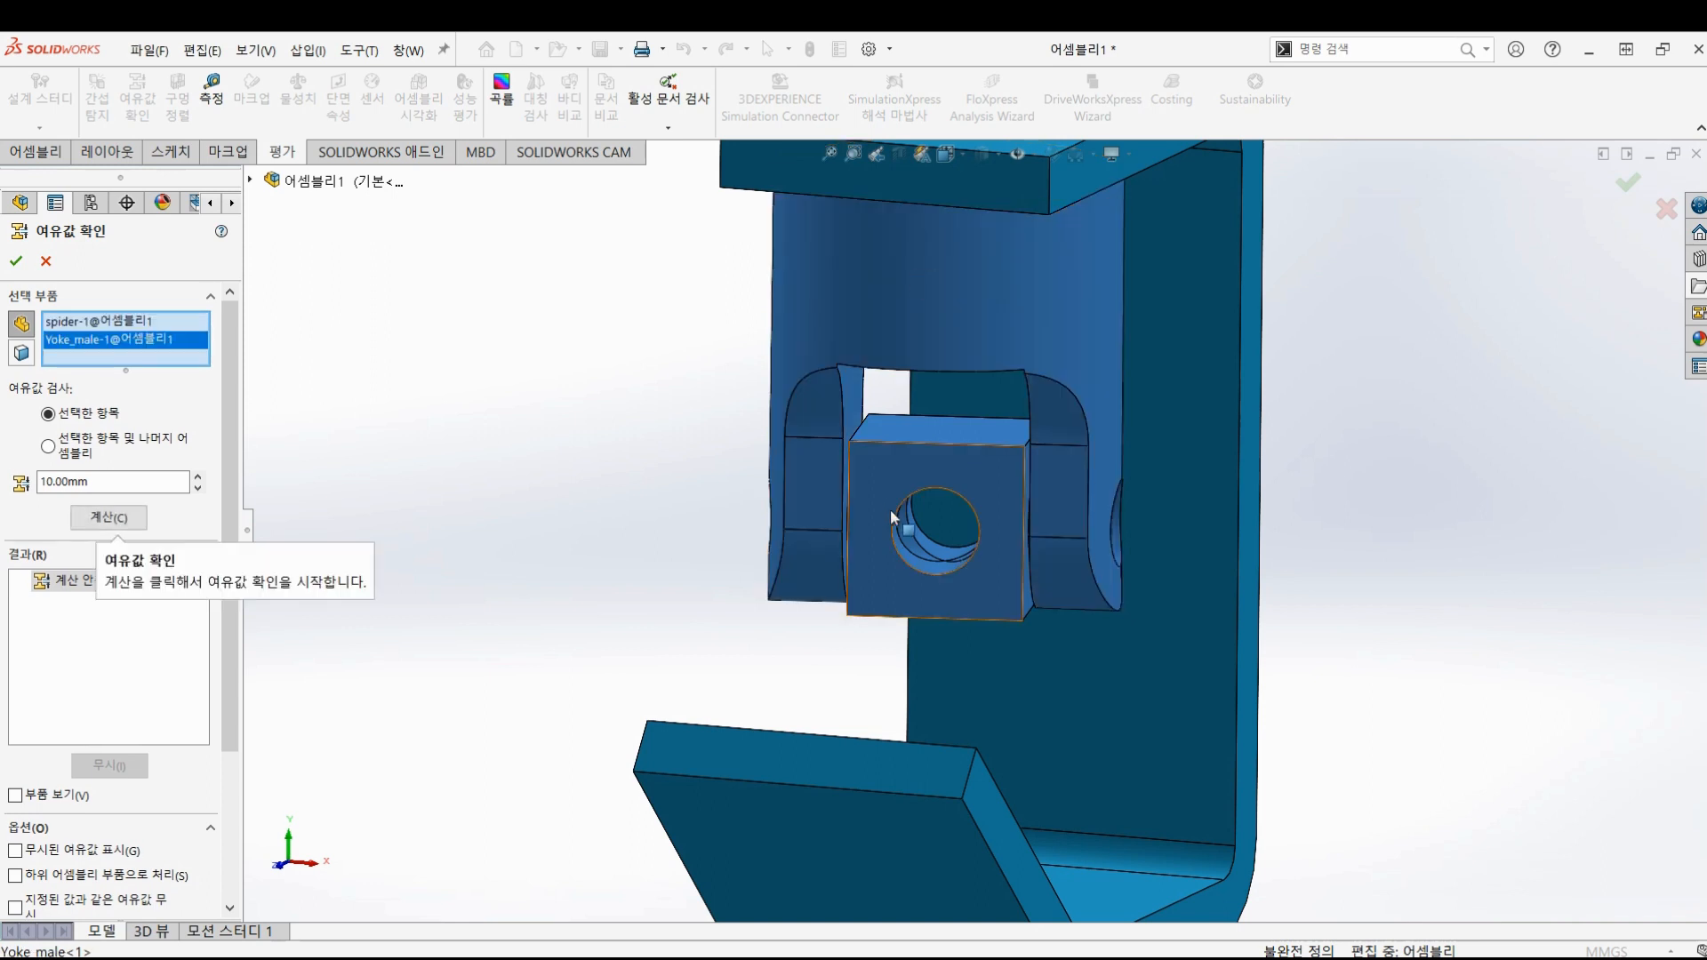
pyautogui.moveTo(904, 514)
pyautogui.mouseDown(button='middle')
pyautogui.moveTo(897, 481)
pyautogui.moveTo(889, 504)
pyautogui.mouseUp(button='middle')
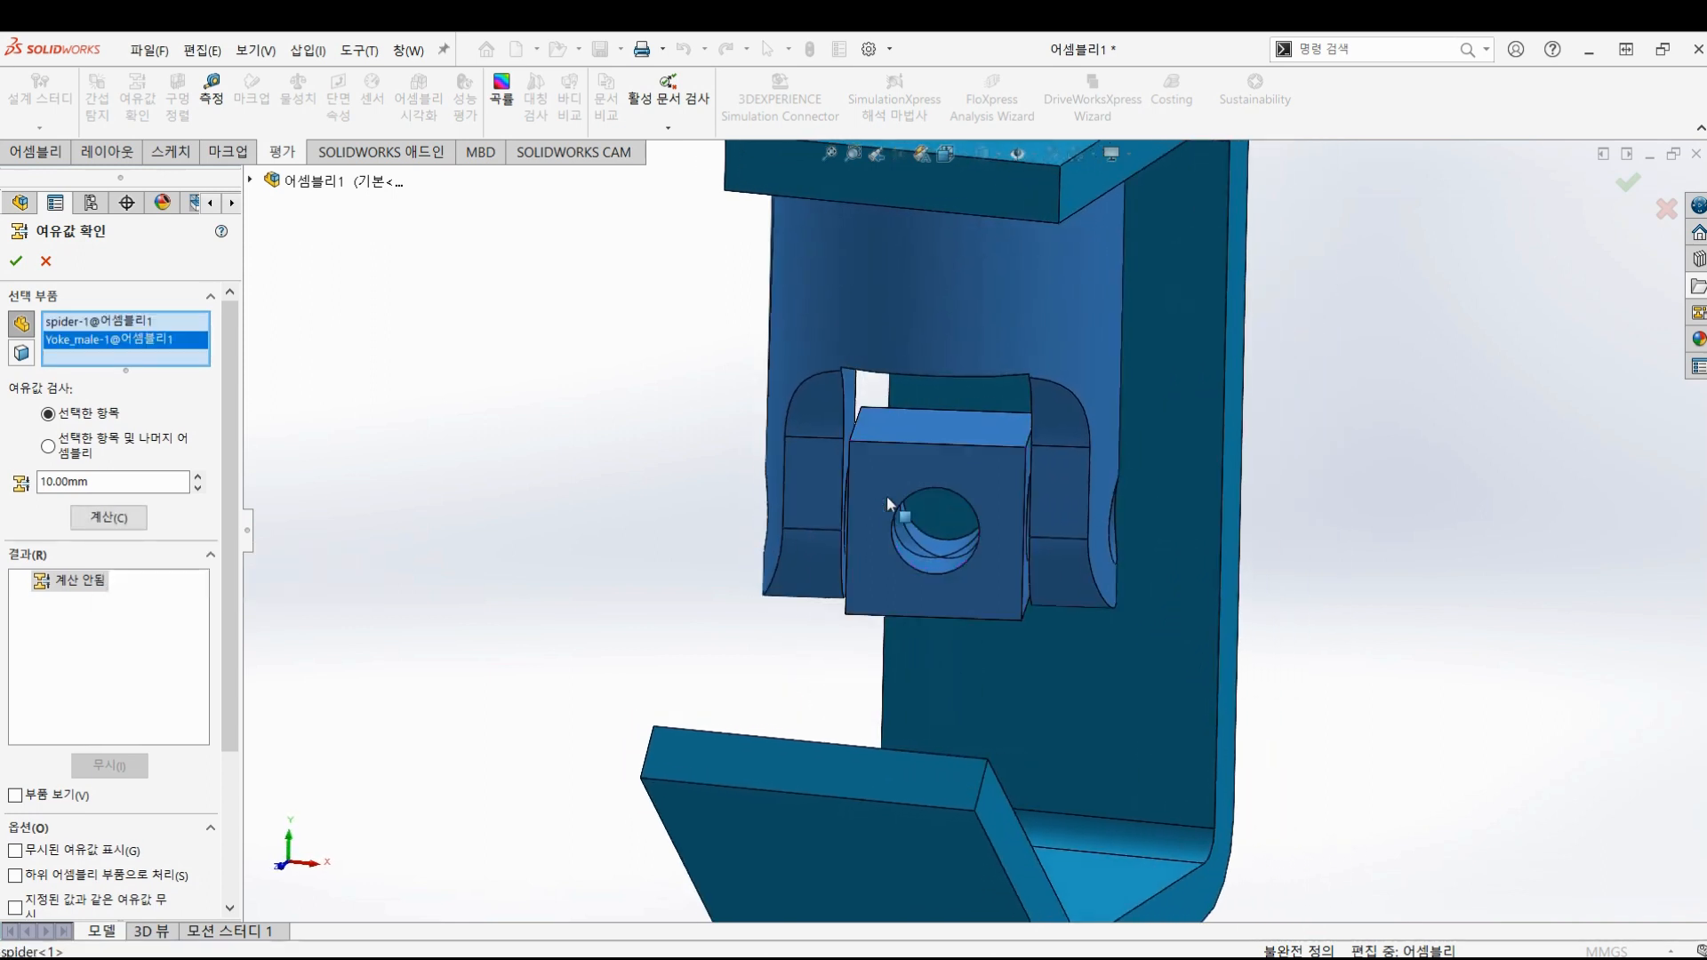
pyautogui.click(109, 517)
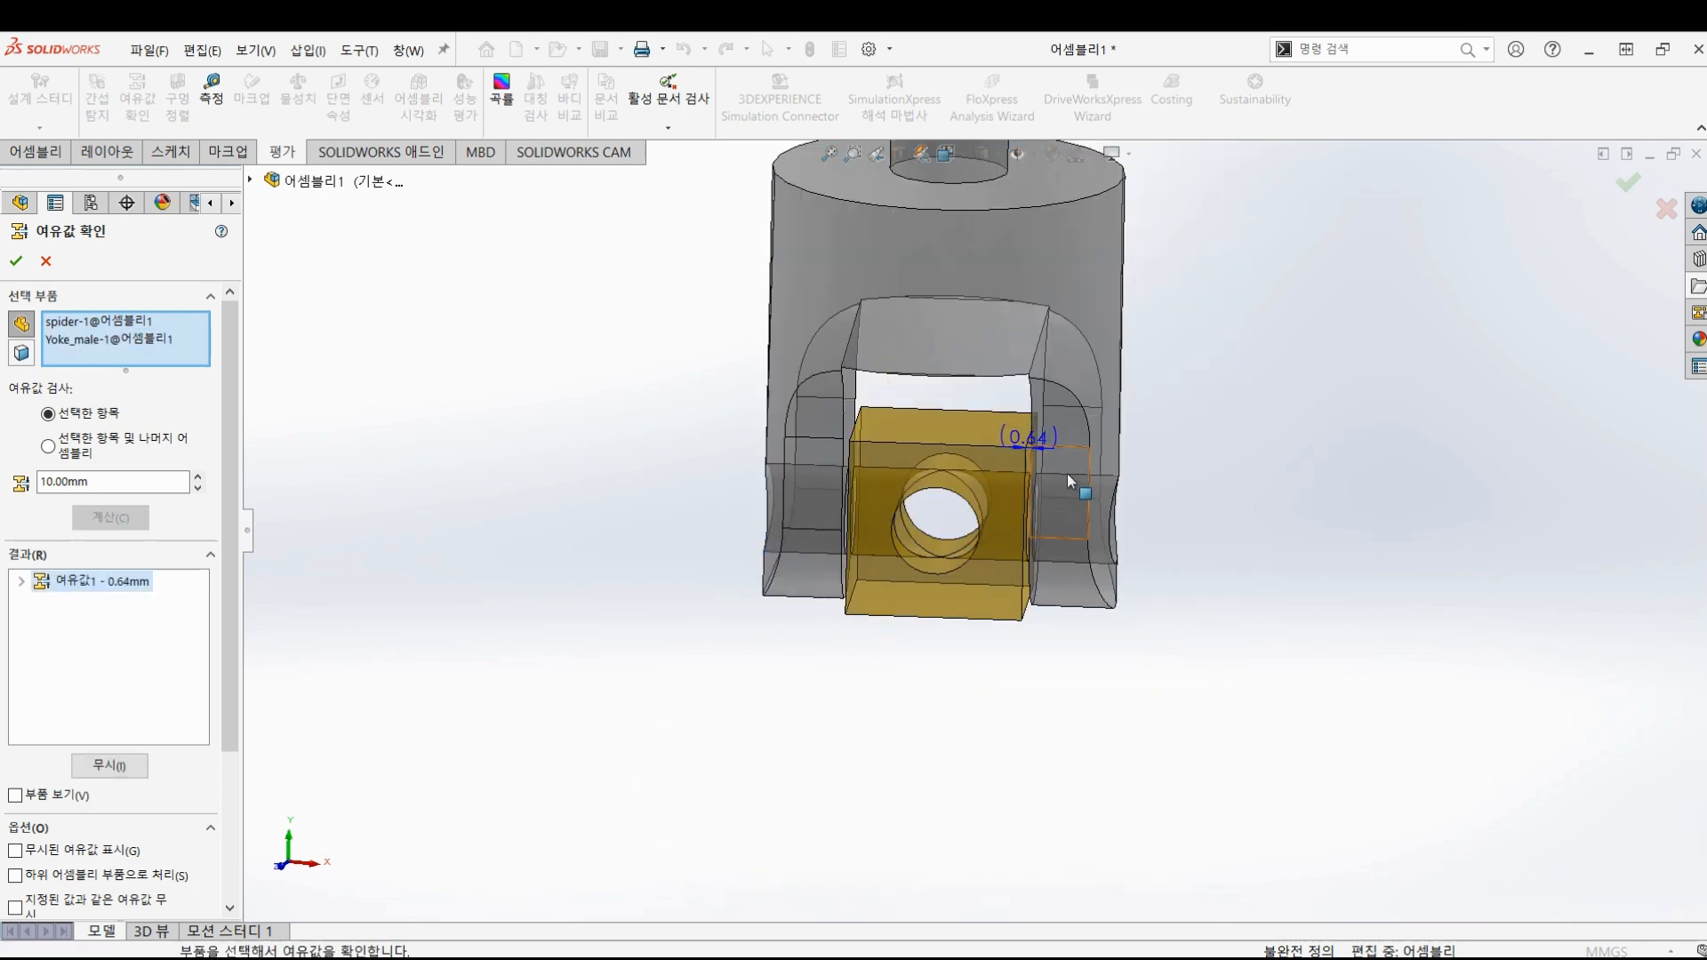
# - Inspect the clearance result around the spider, highlight each of its two components in turn, and close the clearance check
pyautogui.moveTo(1007, 471)
pyautogui.mouseDown(button='middle')
pyautogui.moveTo(983, 433)
pyautogui.moveTo(986, 448)
pyautogui.mouseUp(button='middle')
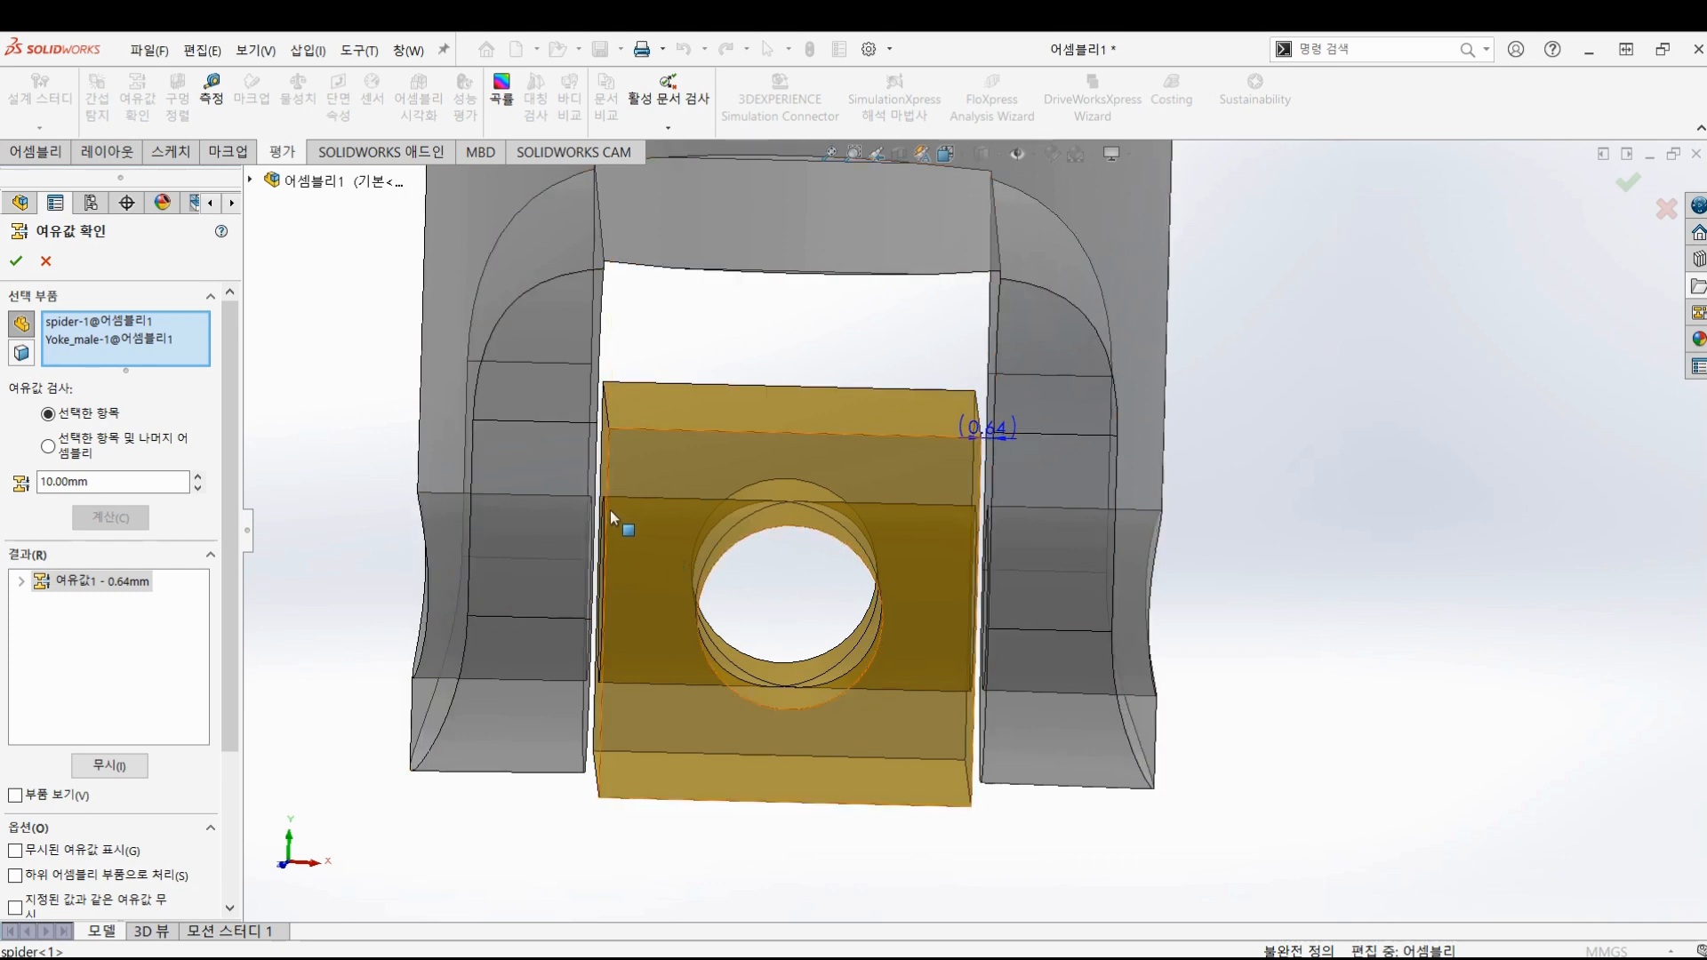
pyautogui.moveTo(592, 678); pyautogui.dragTo(410, 544, button='middle')
pyautogui.click(22, 582)
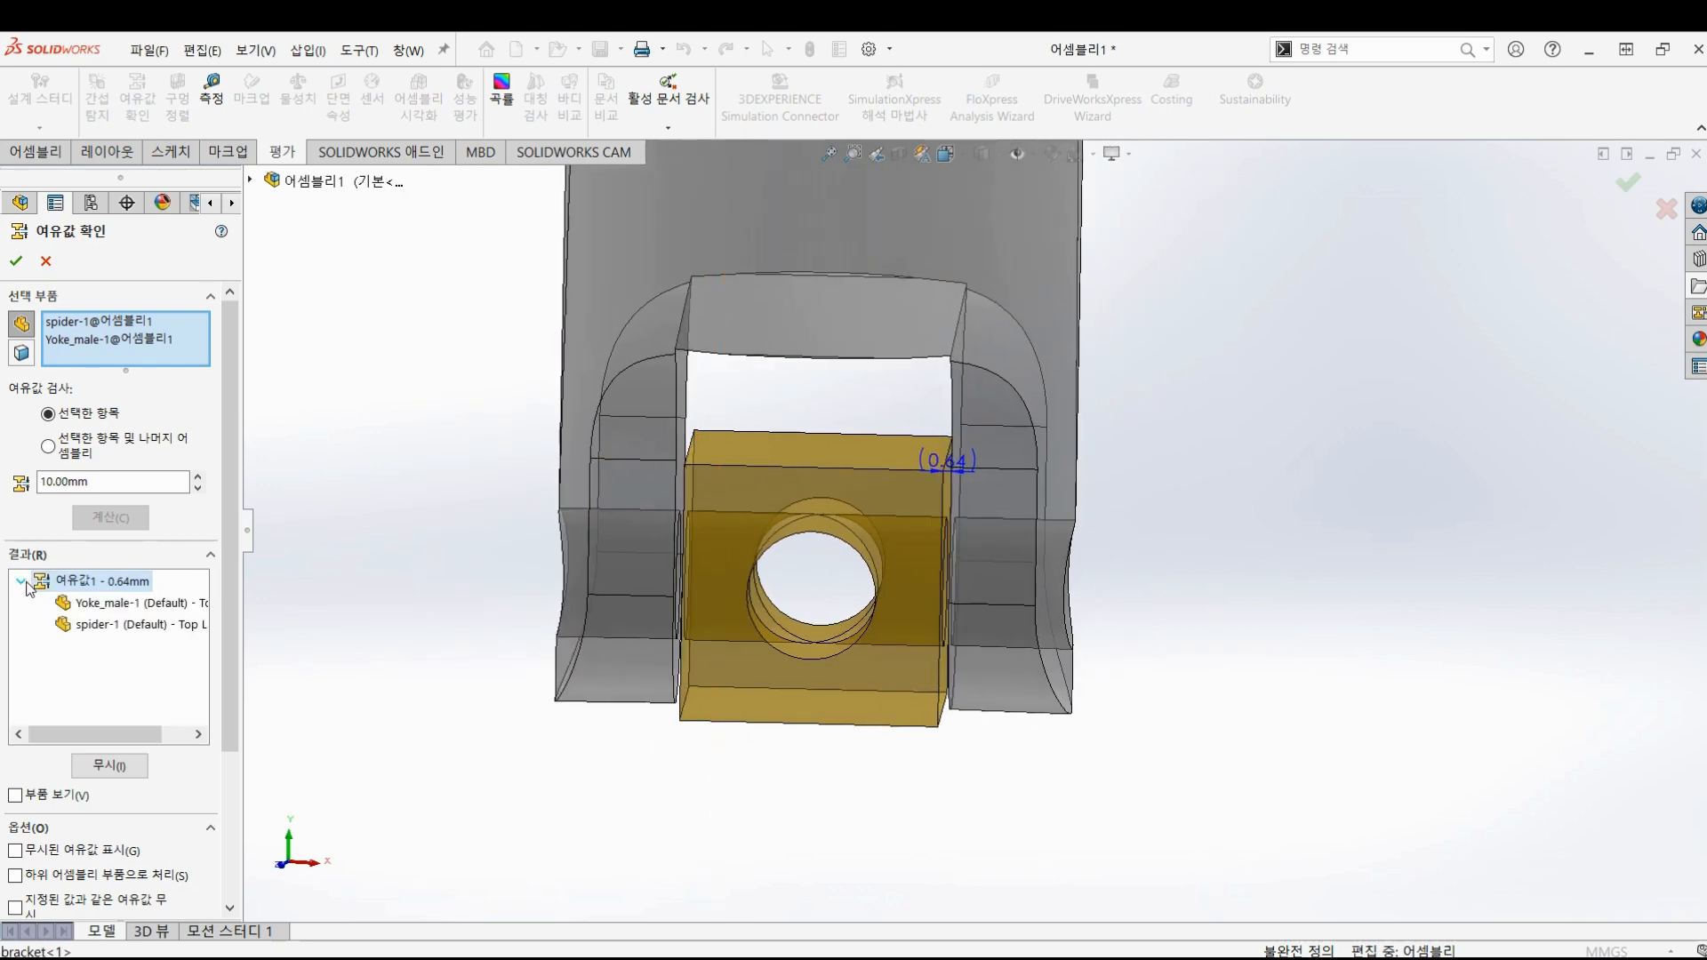
pyautogui.click(134, 604)
pyautogui.click(122, 625)
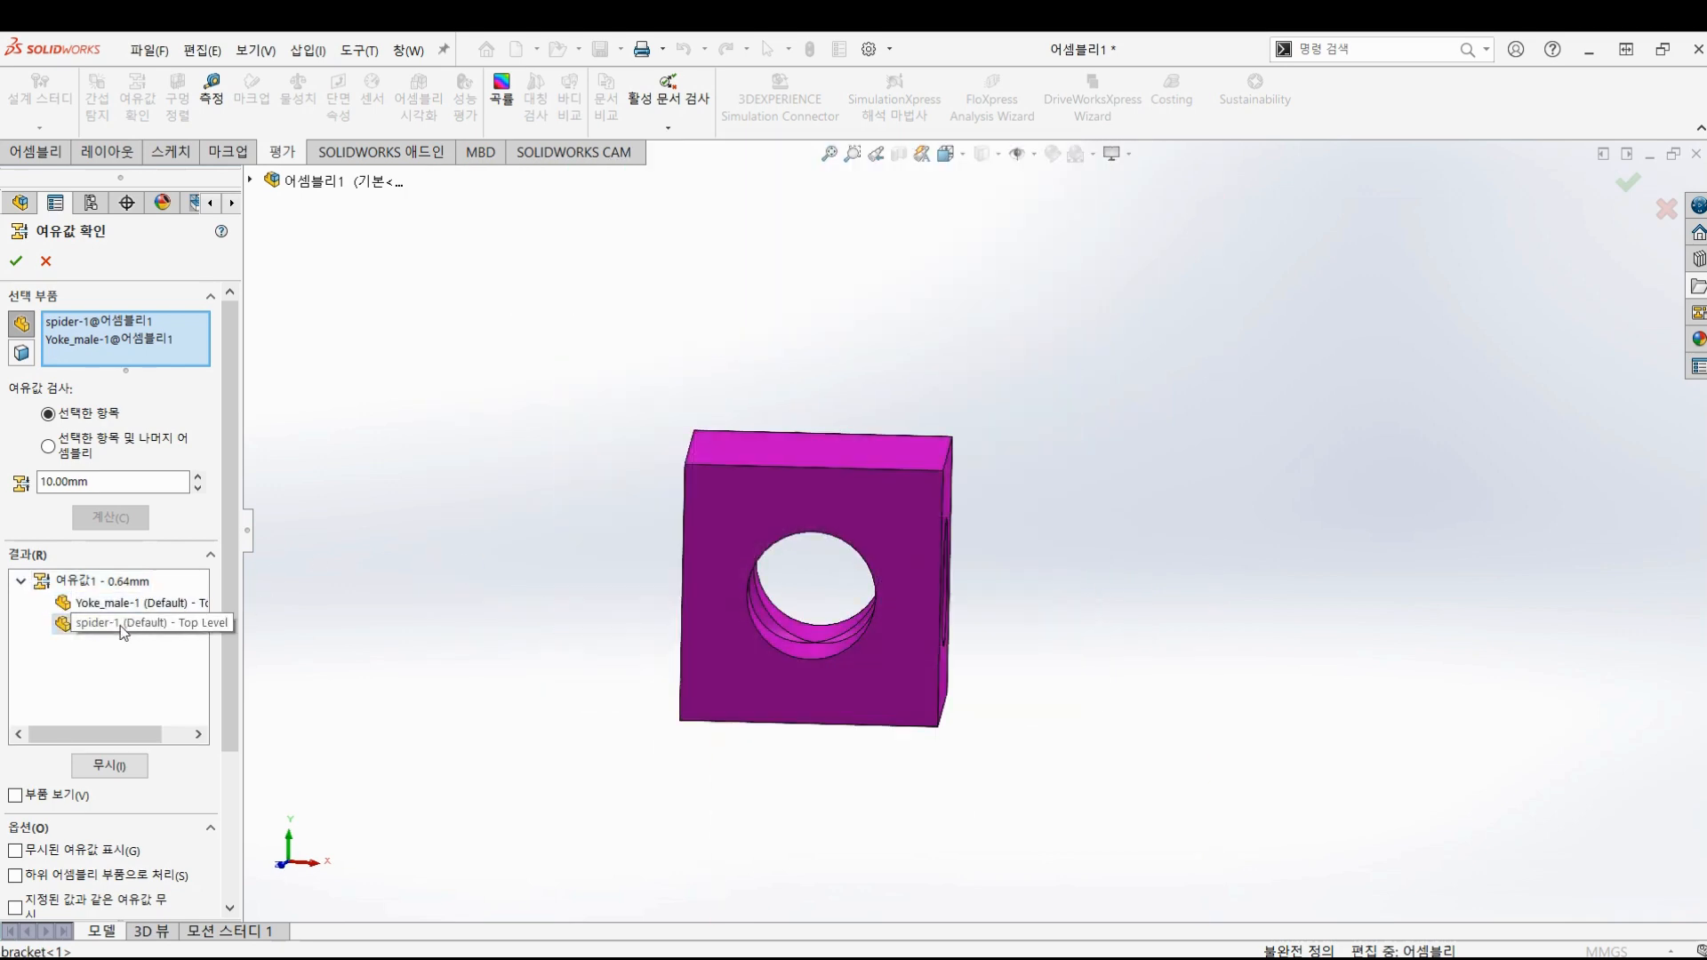
pyautogui.click(99, 581)
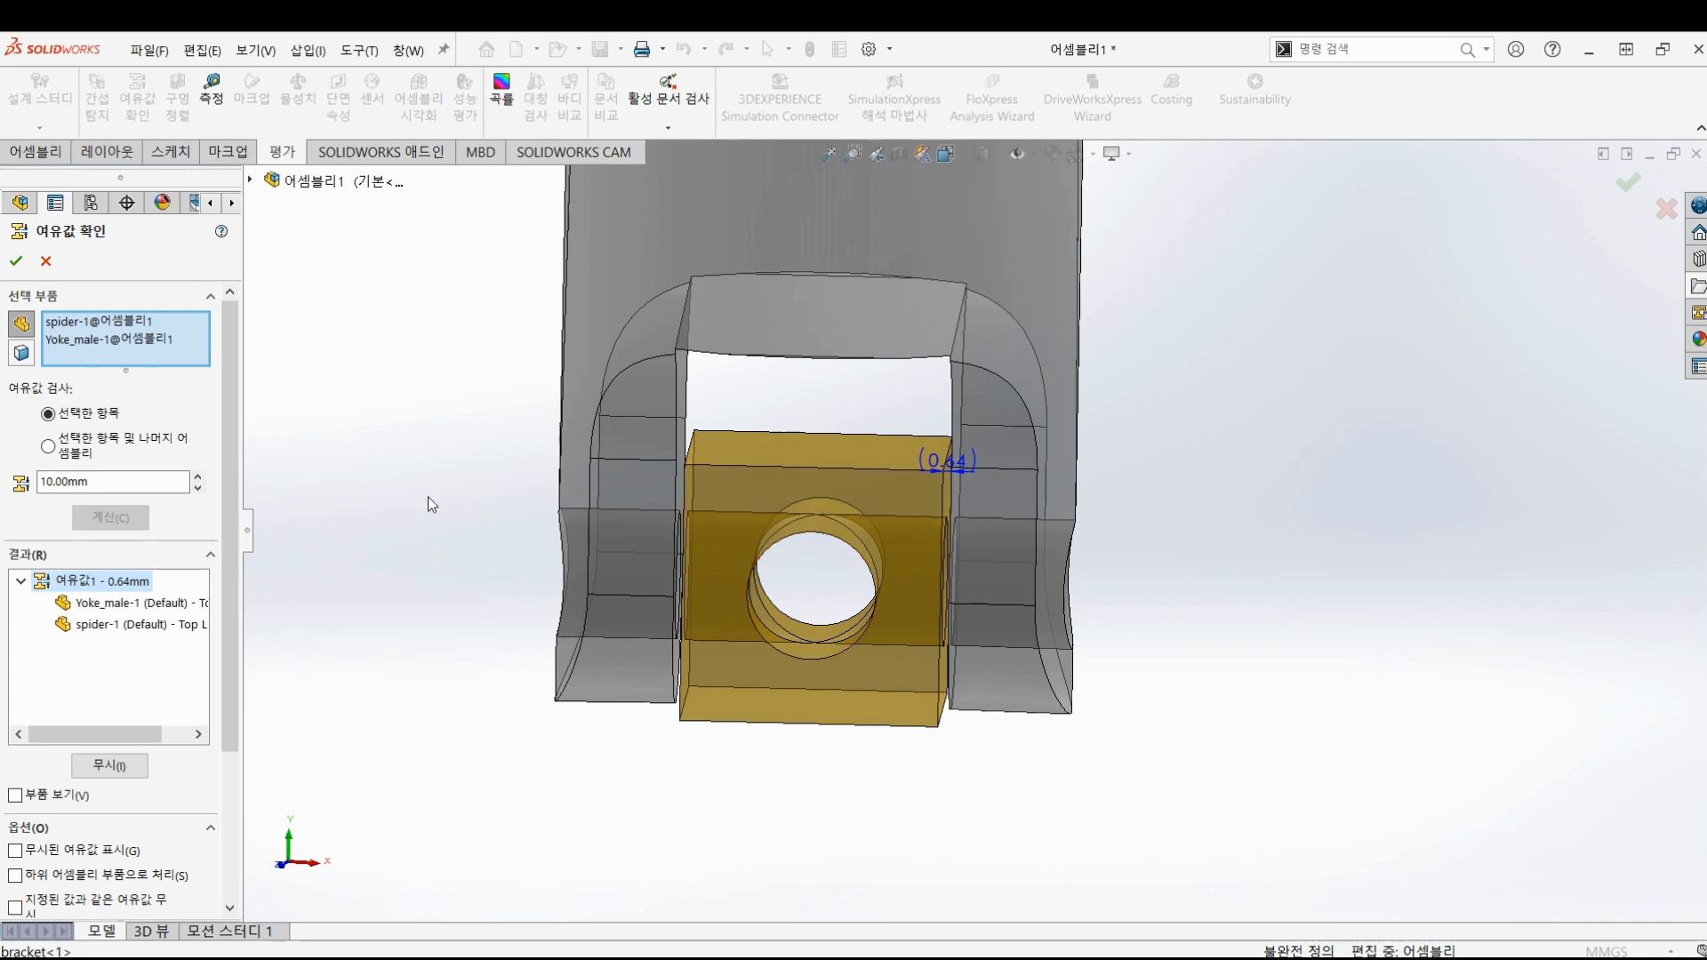
pyautogui.click(29, 263)
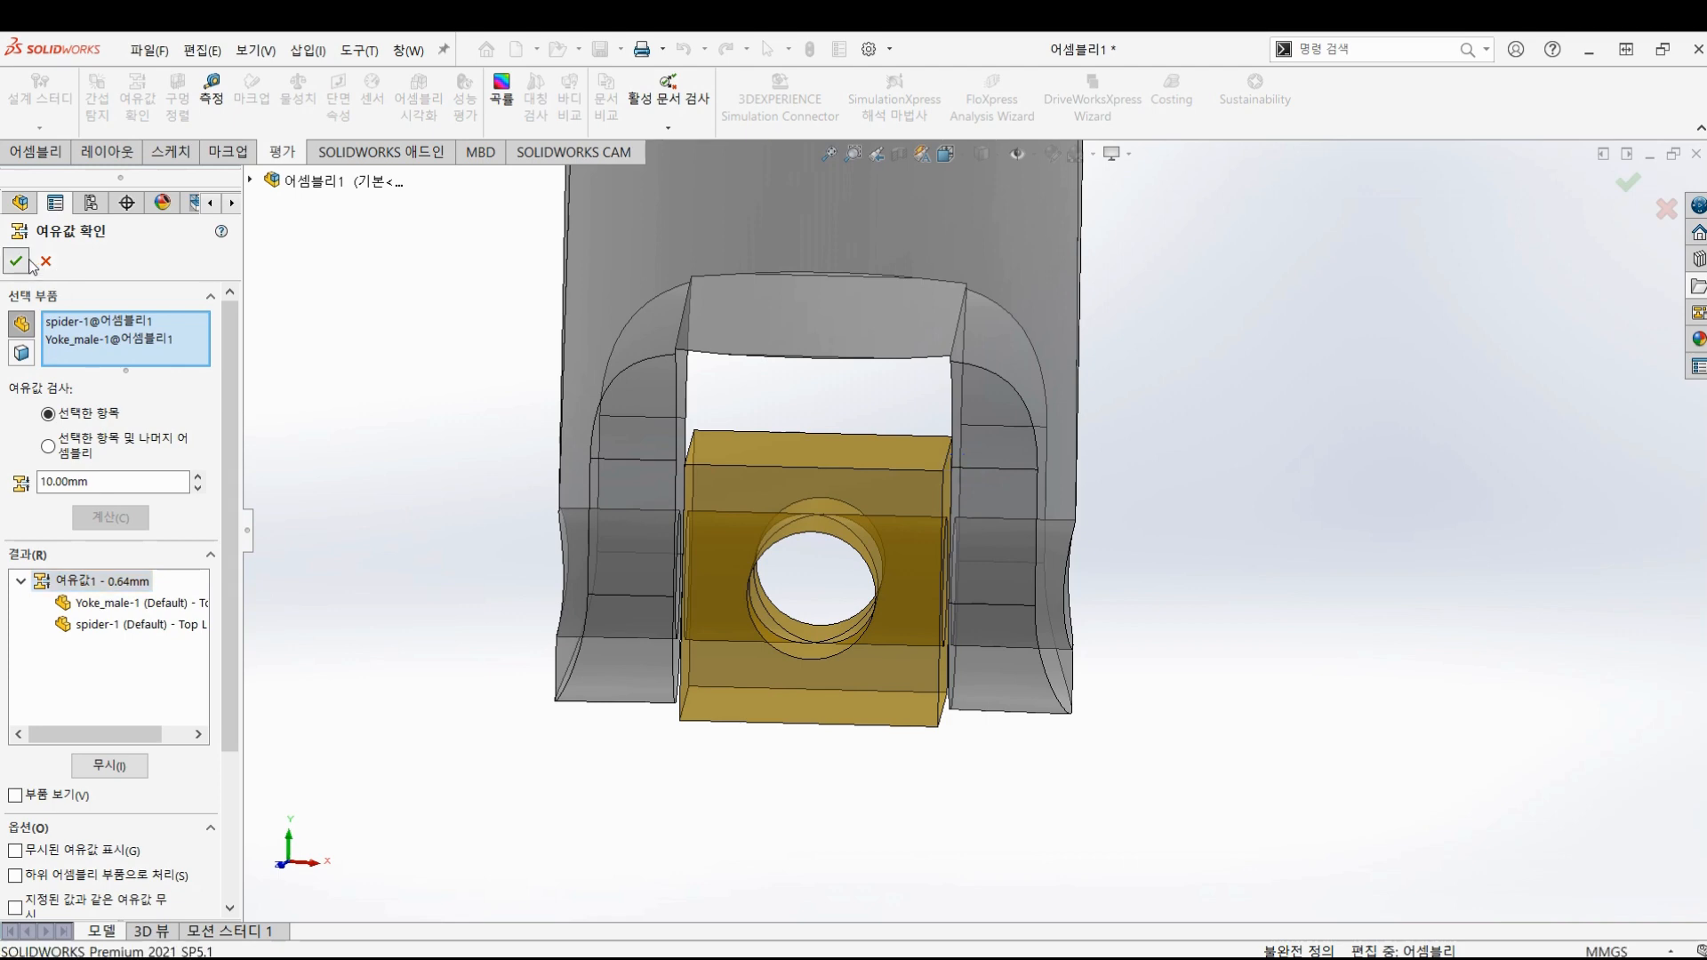
# - Insert the Yoke_female part from the Lesson12 Case Study folder into the assembly, placing it beside the bracket
pyautogui.scroll(2, 607, 638)
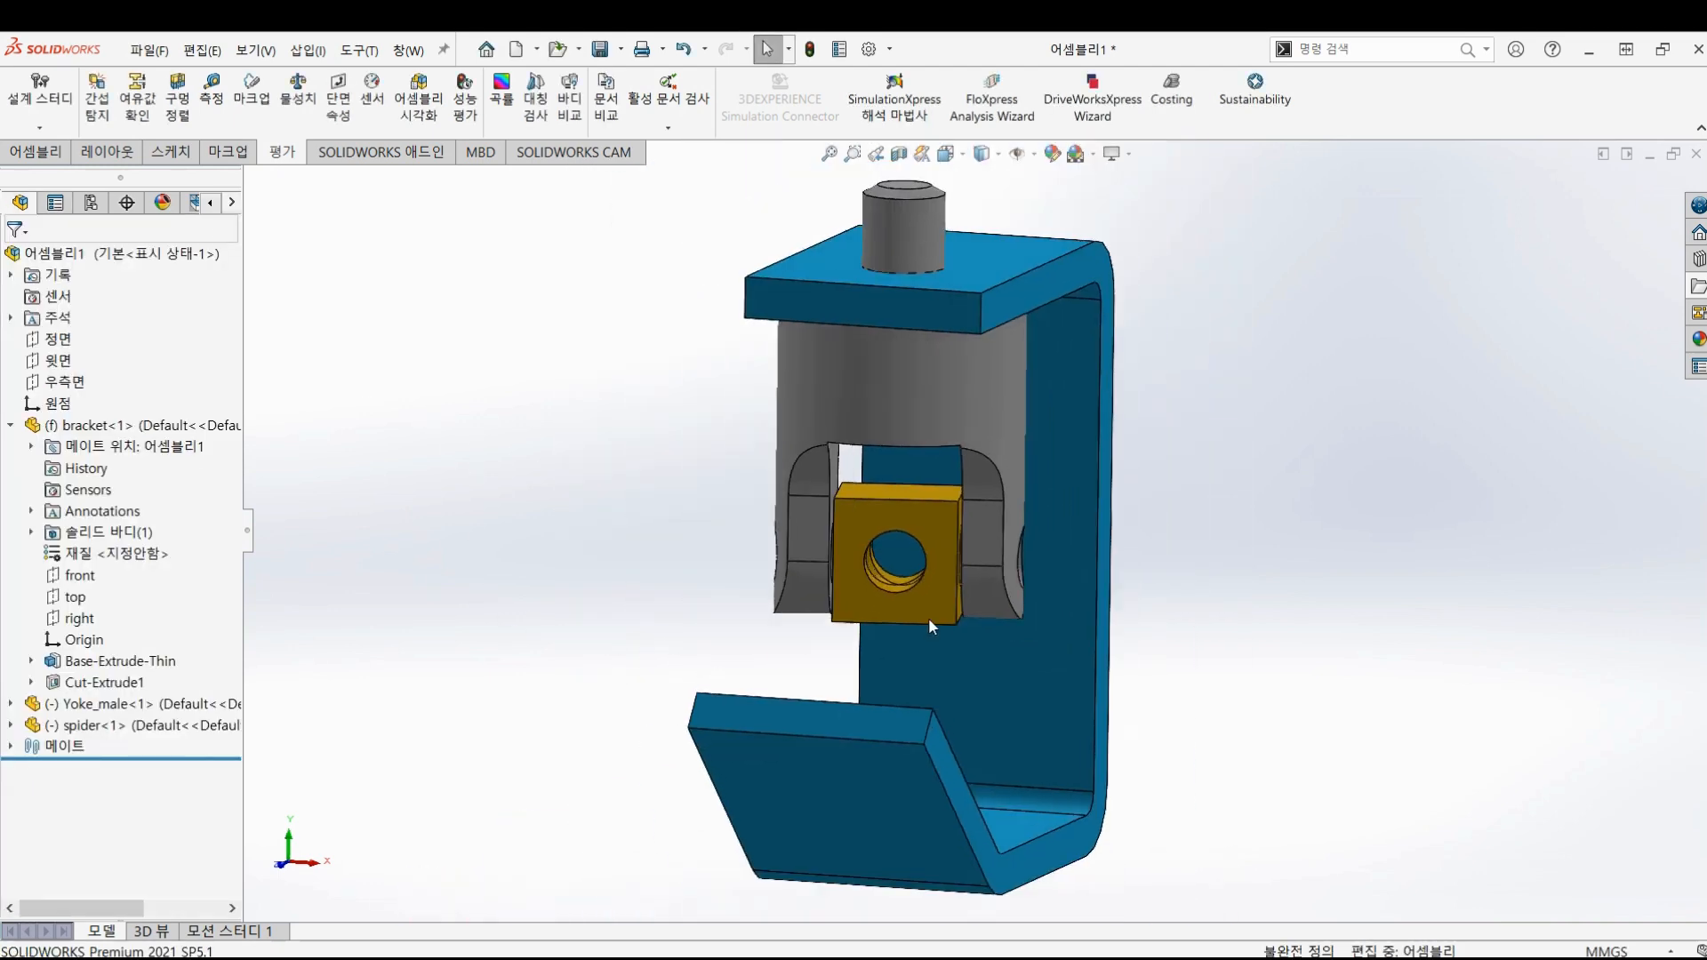
pyautogui.moveTo(929, 617); pyautogui.dragTo(873, 662, button='middle')
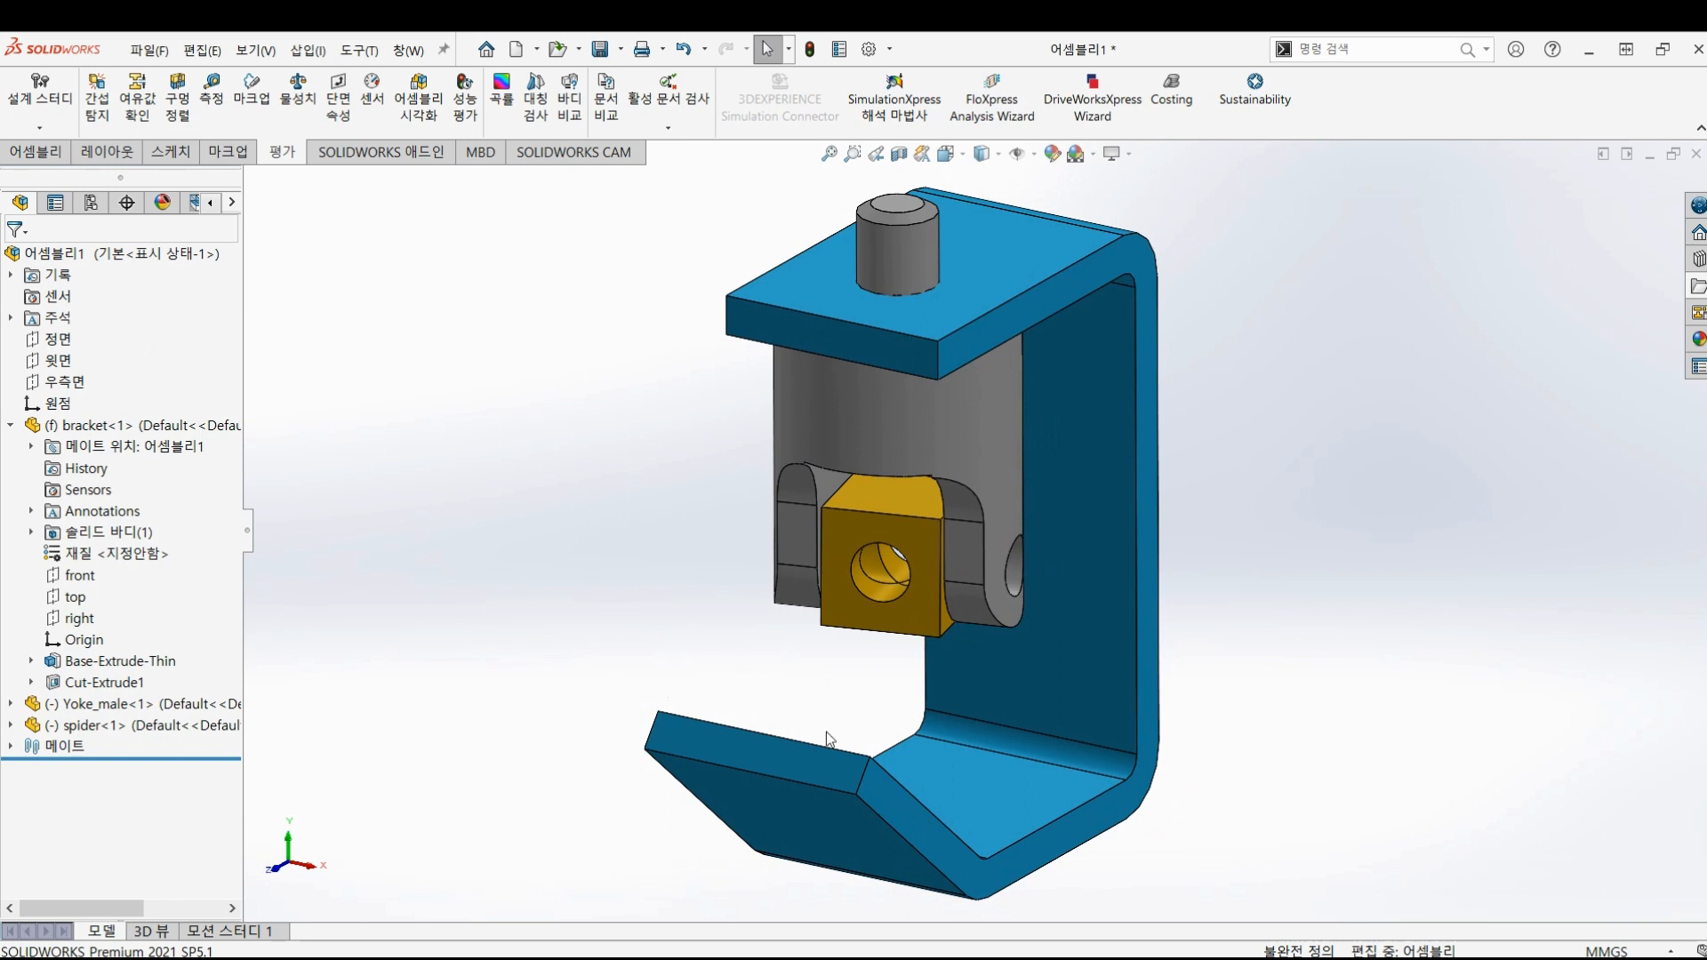
pyautogui.click(1697, 286)
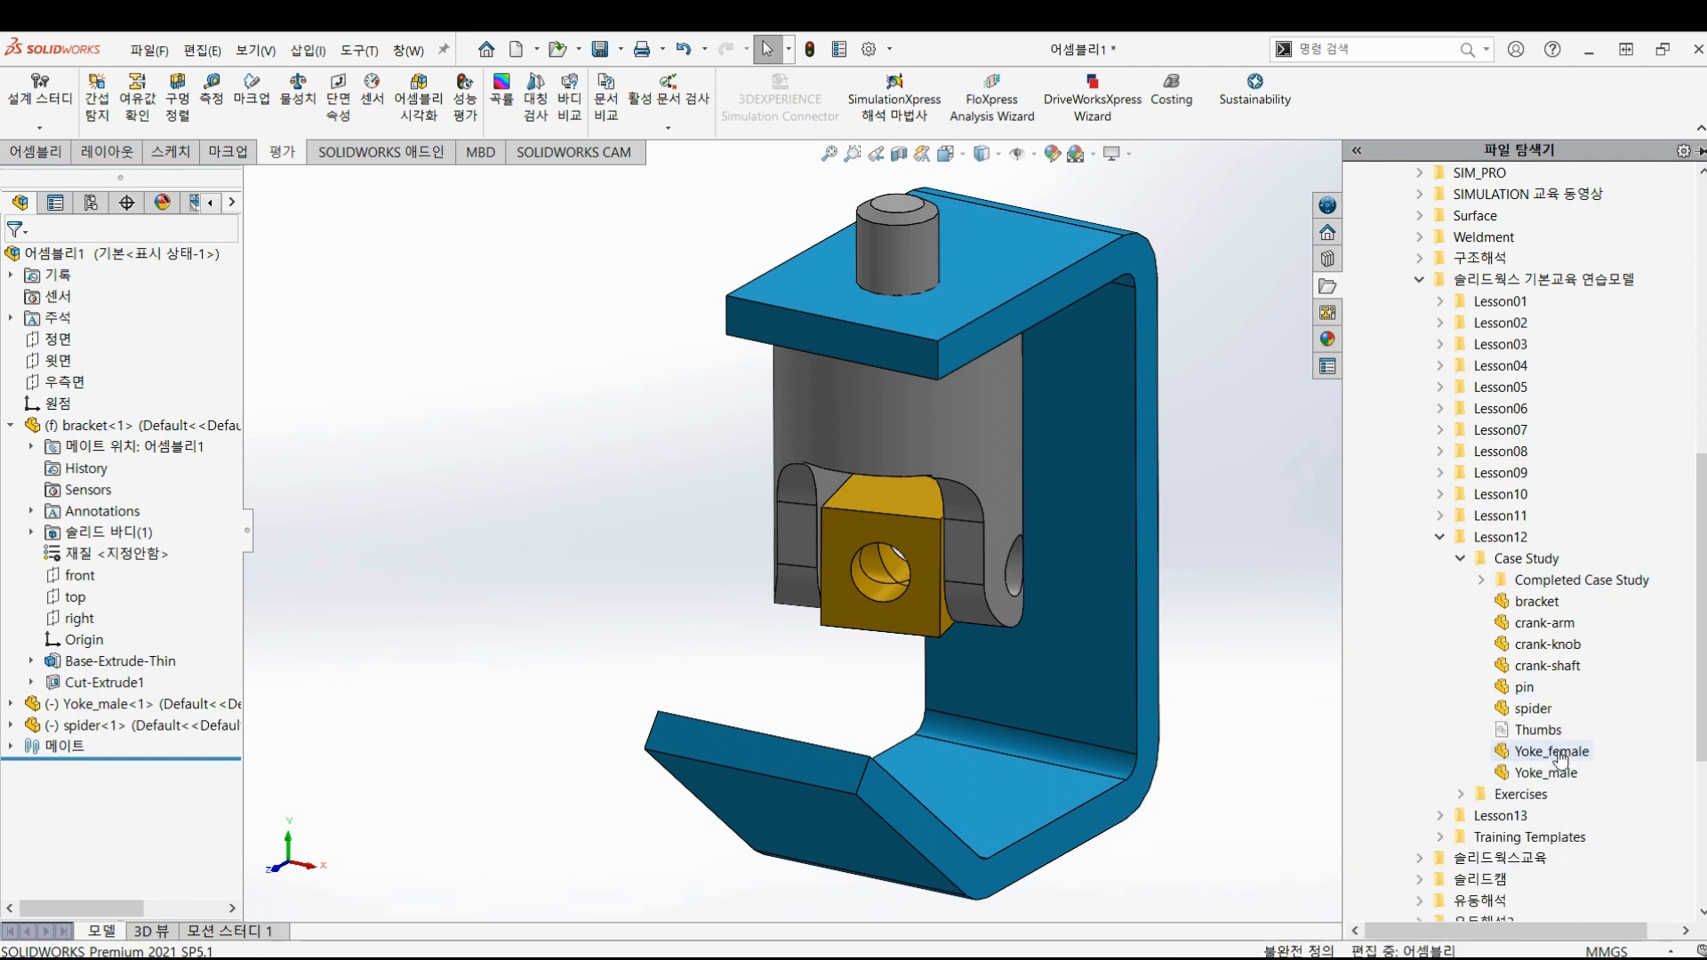
pyautogui.moveTo(1562, 758)
pyautogui.moveTo(1560, 782); pyautogui.dragTo(933, 395)
pyautogui.moveTo(1569, 761)
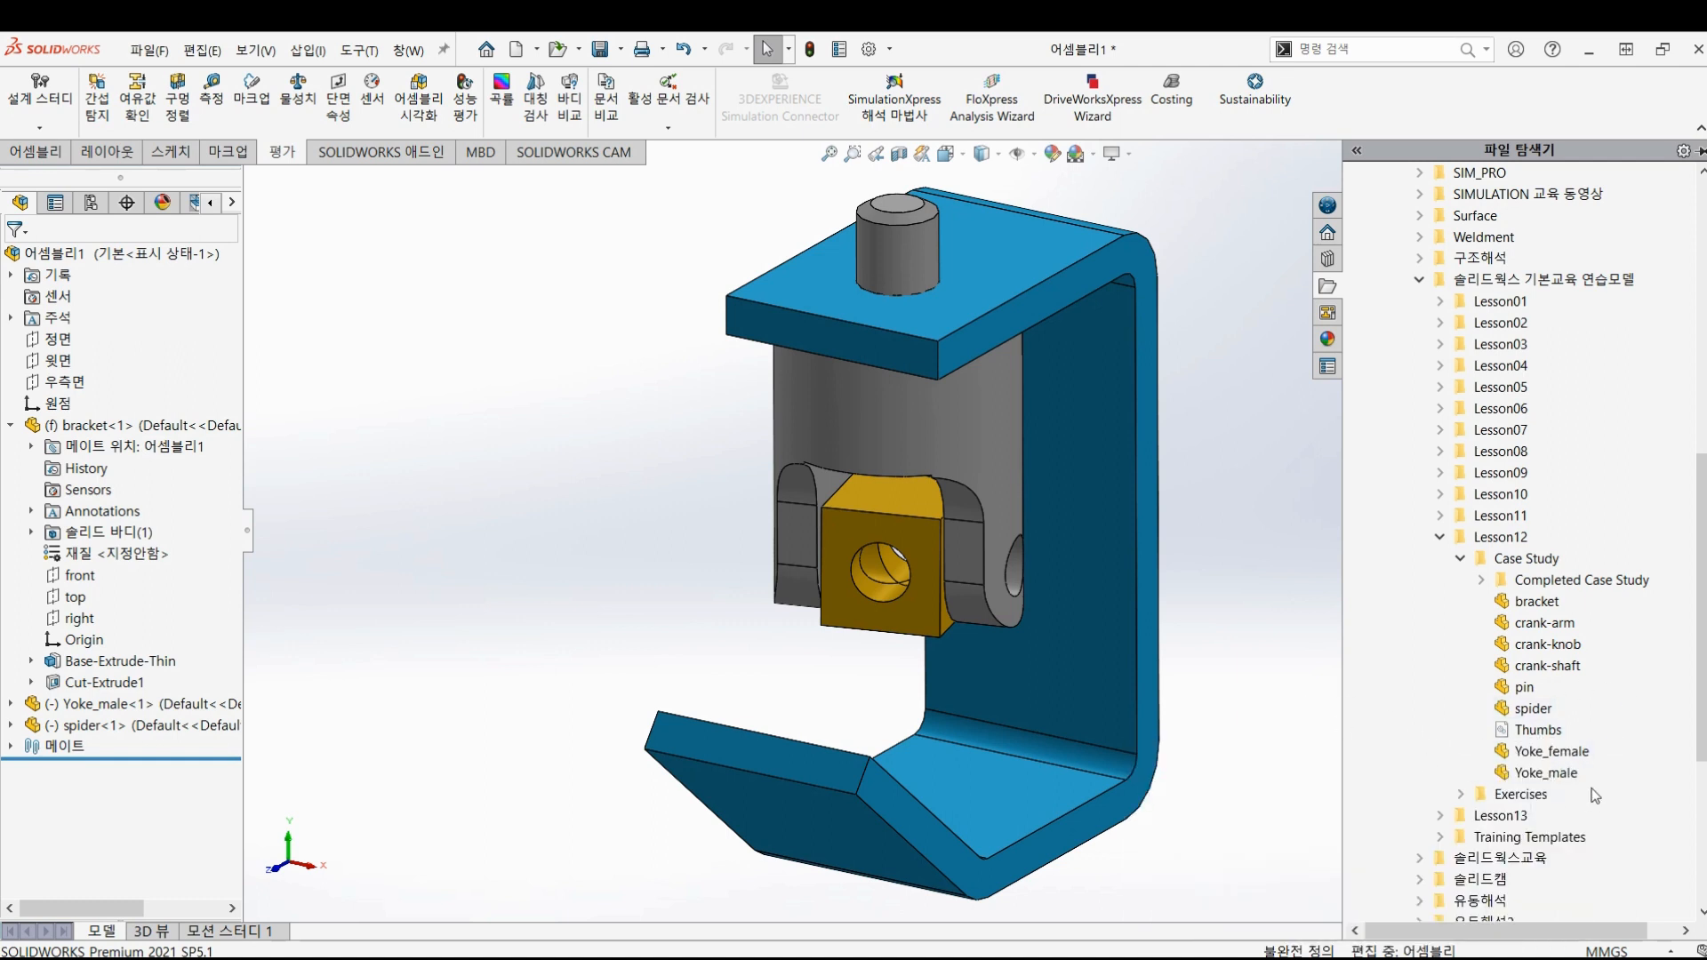
pyautogui.moveTo(1561, 751); pyautogui.dragTo(1289, 653)
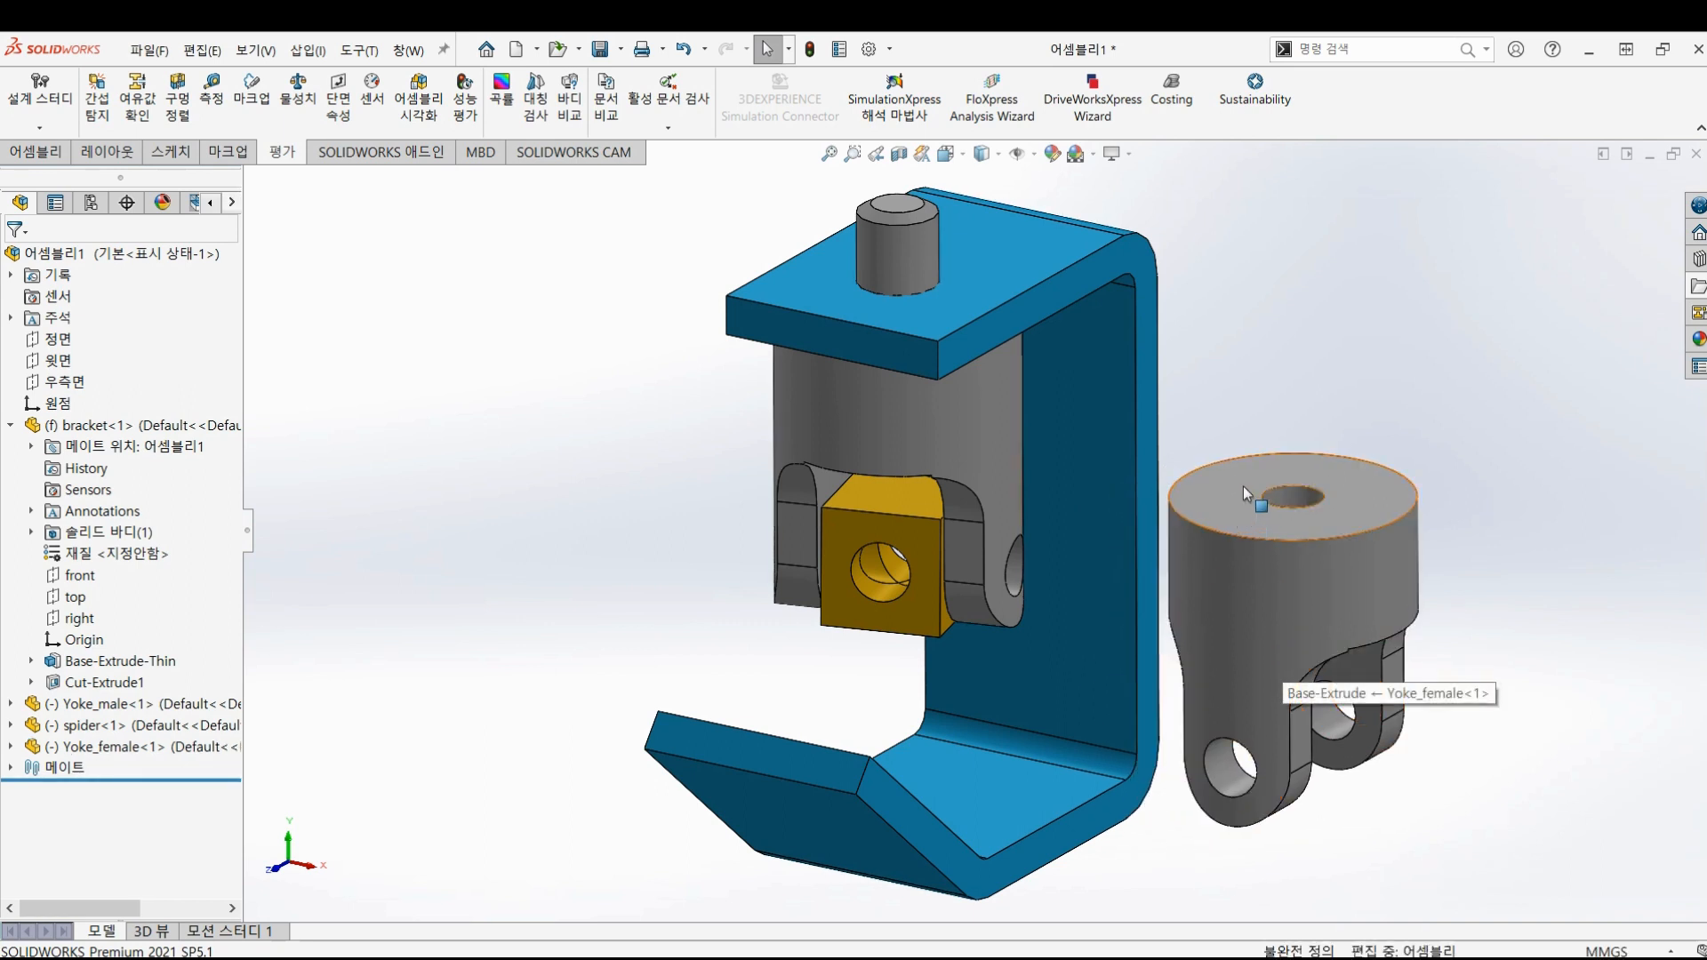
# - Rotate the free Yoke_female component so that its fork arms point upward, then deselect it
pyautogui.moveTo(1243, 484); pyautogui.dragTo(1510, 582, button='right')
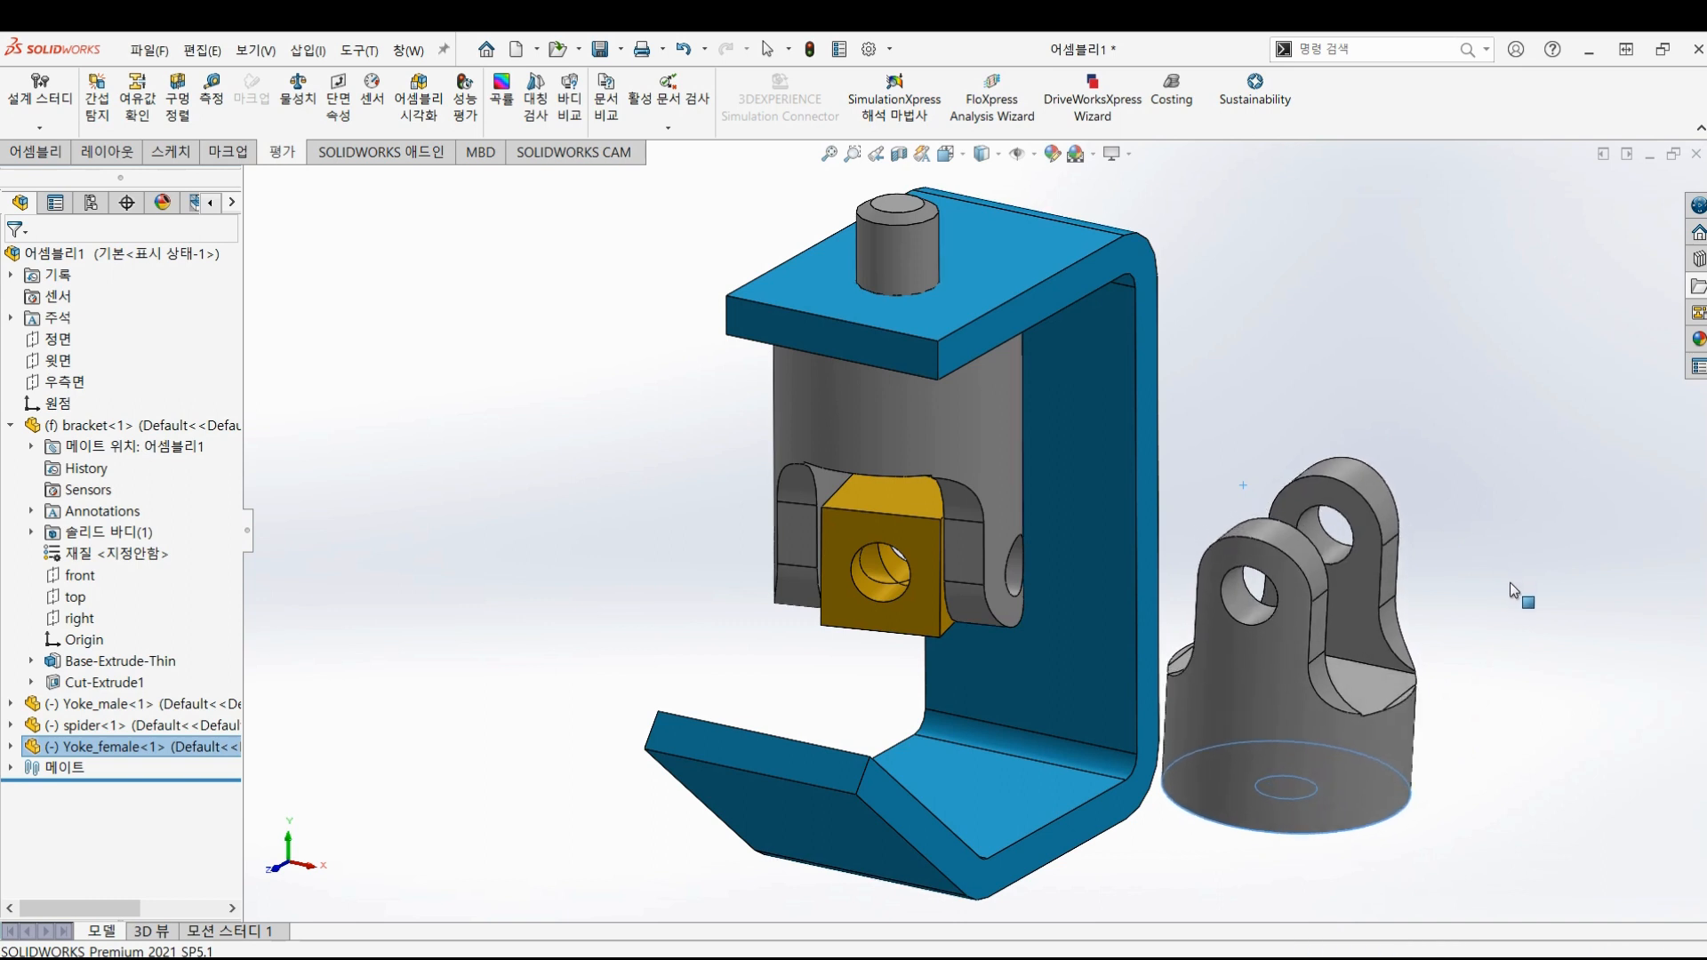
pyautogui.click(1487, 756)
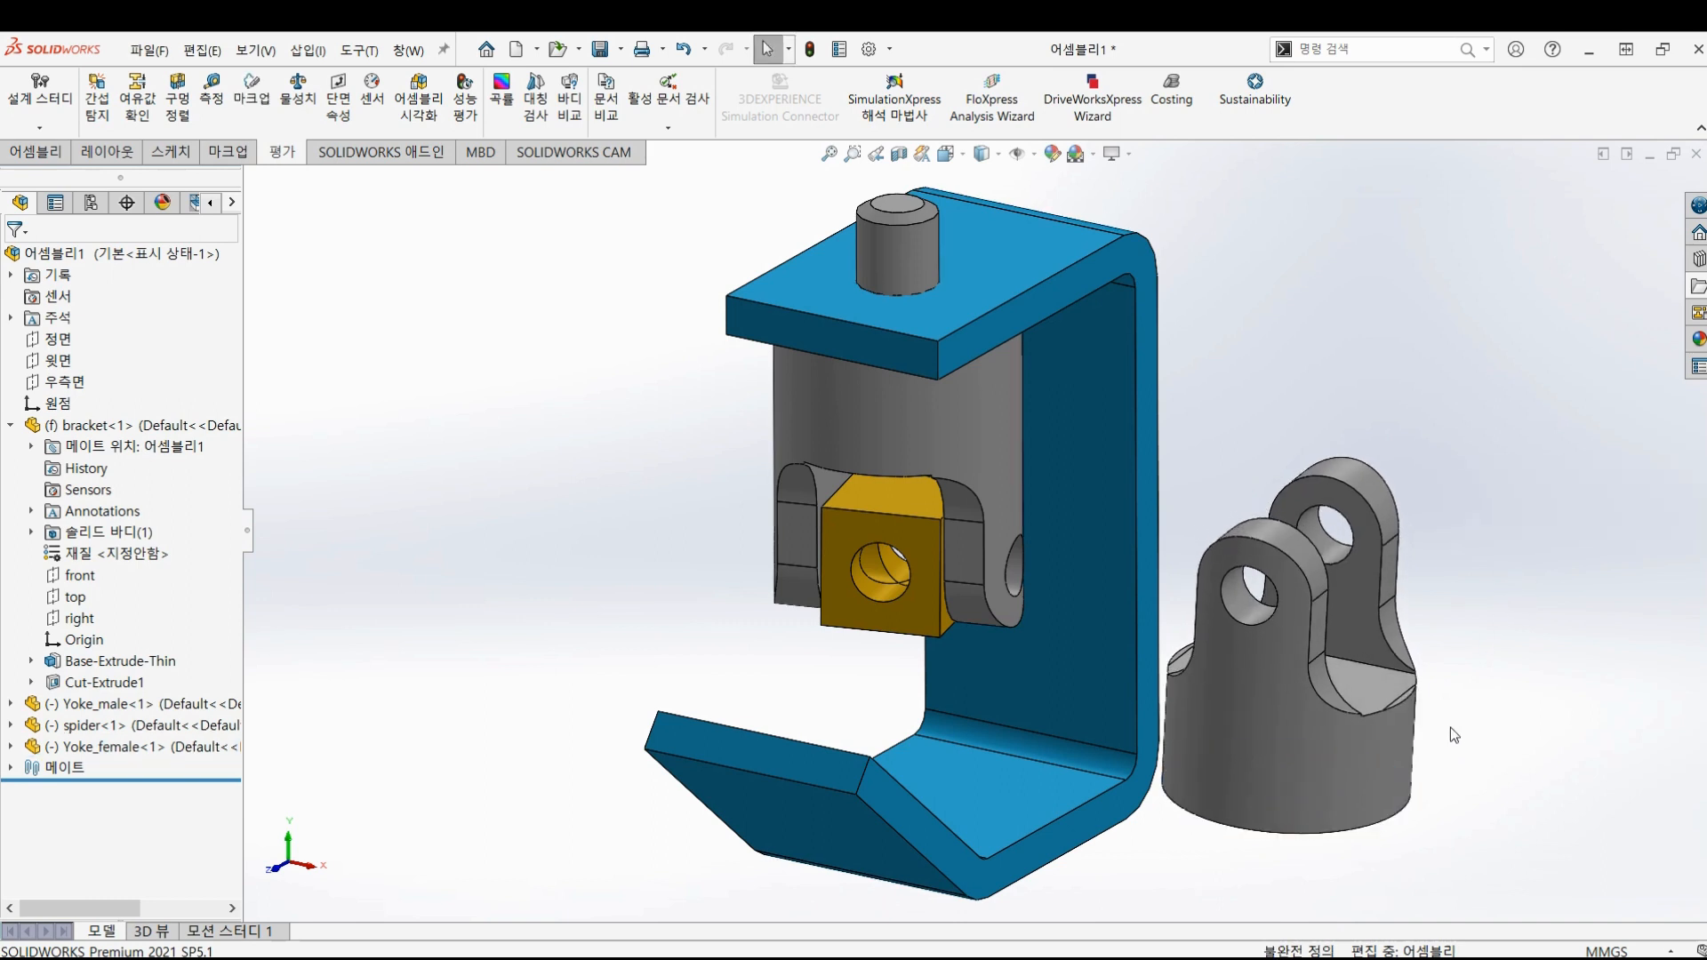
pyautogui.moveTo(1442, 727); pyautogui.dragTo(1356, 765, button='middle')
# - Turn Yoke_male with the spider toward the bracket's open side and rotate Yoke_female so its arm holes are accessible
pyautogui.moveTo(904, 524); pyautogui.dragTo(767, 550)
pyautogui.moveTo(933, 412); pyautogui.dragTo(894, 440)
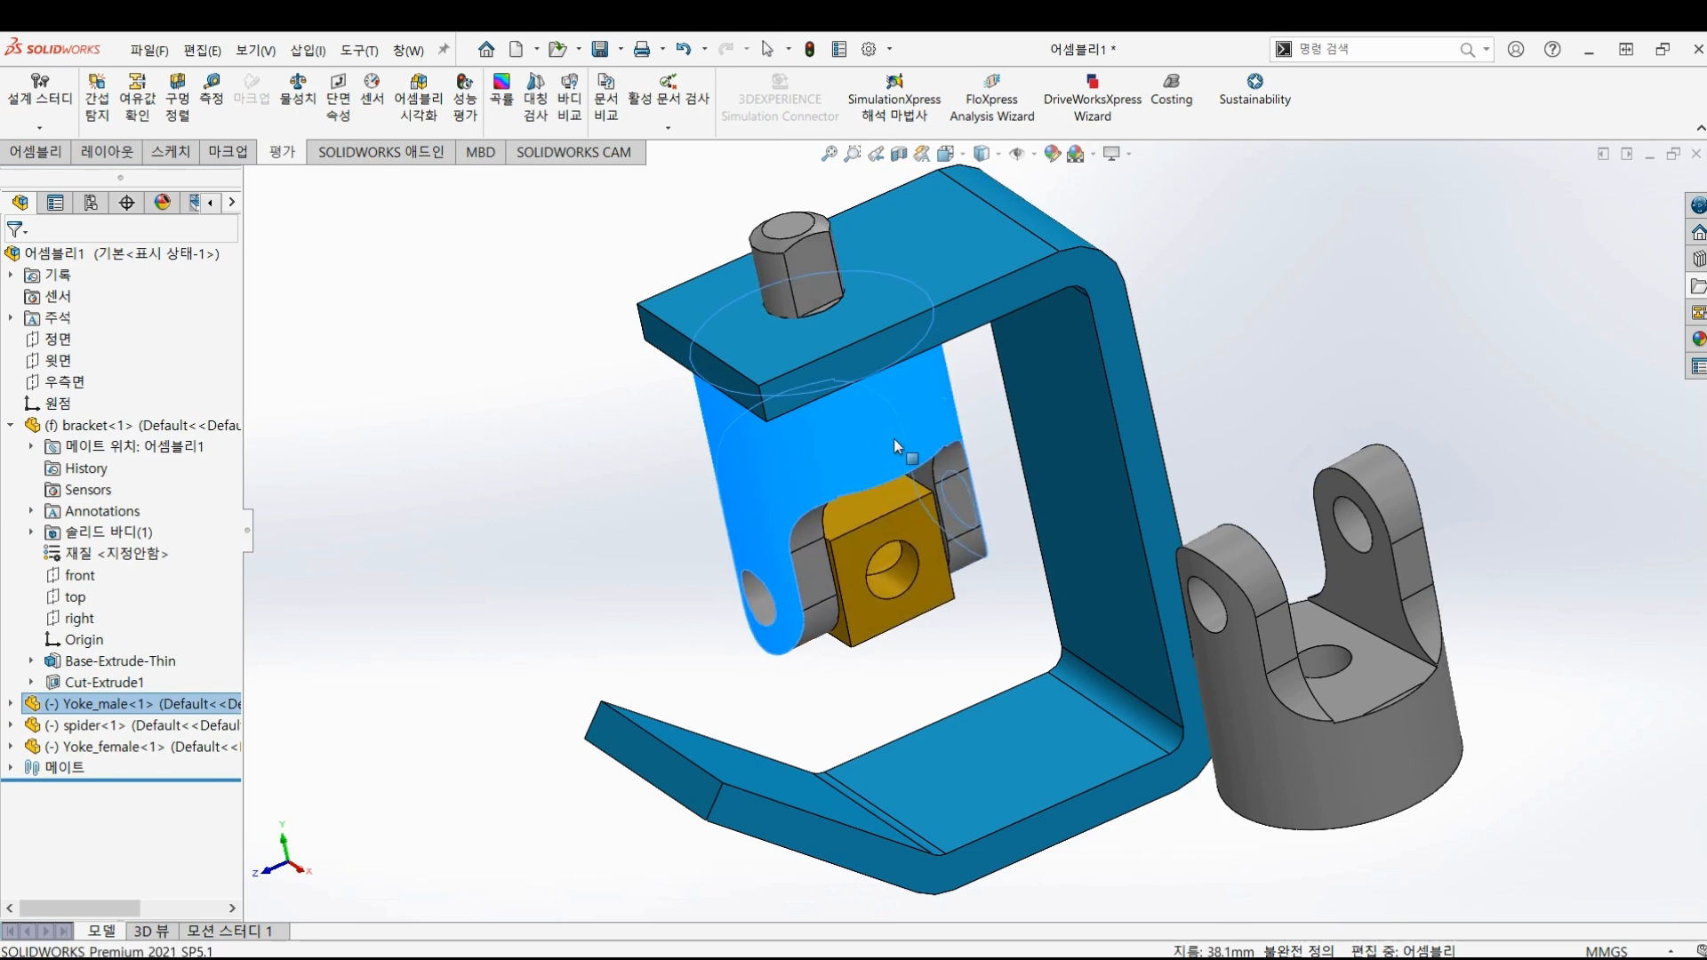
pyautogui.moveTo(1423, 760); pyautogui.dragTo(1448, 681)
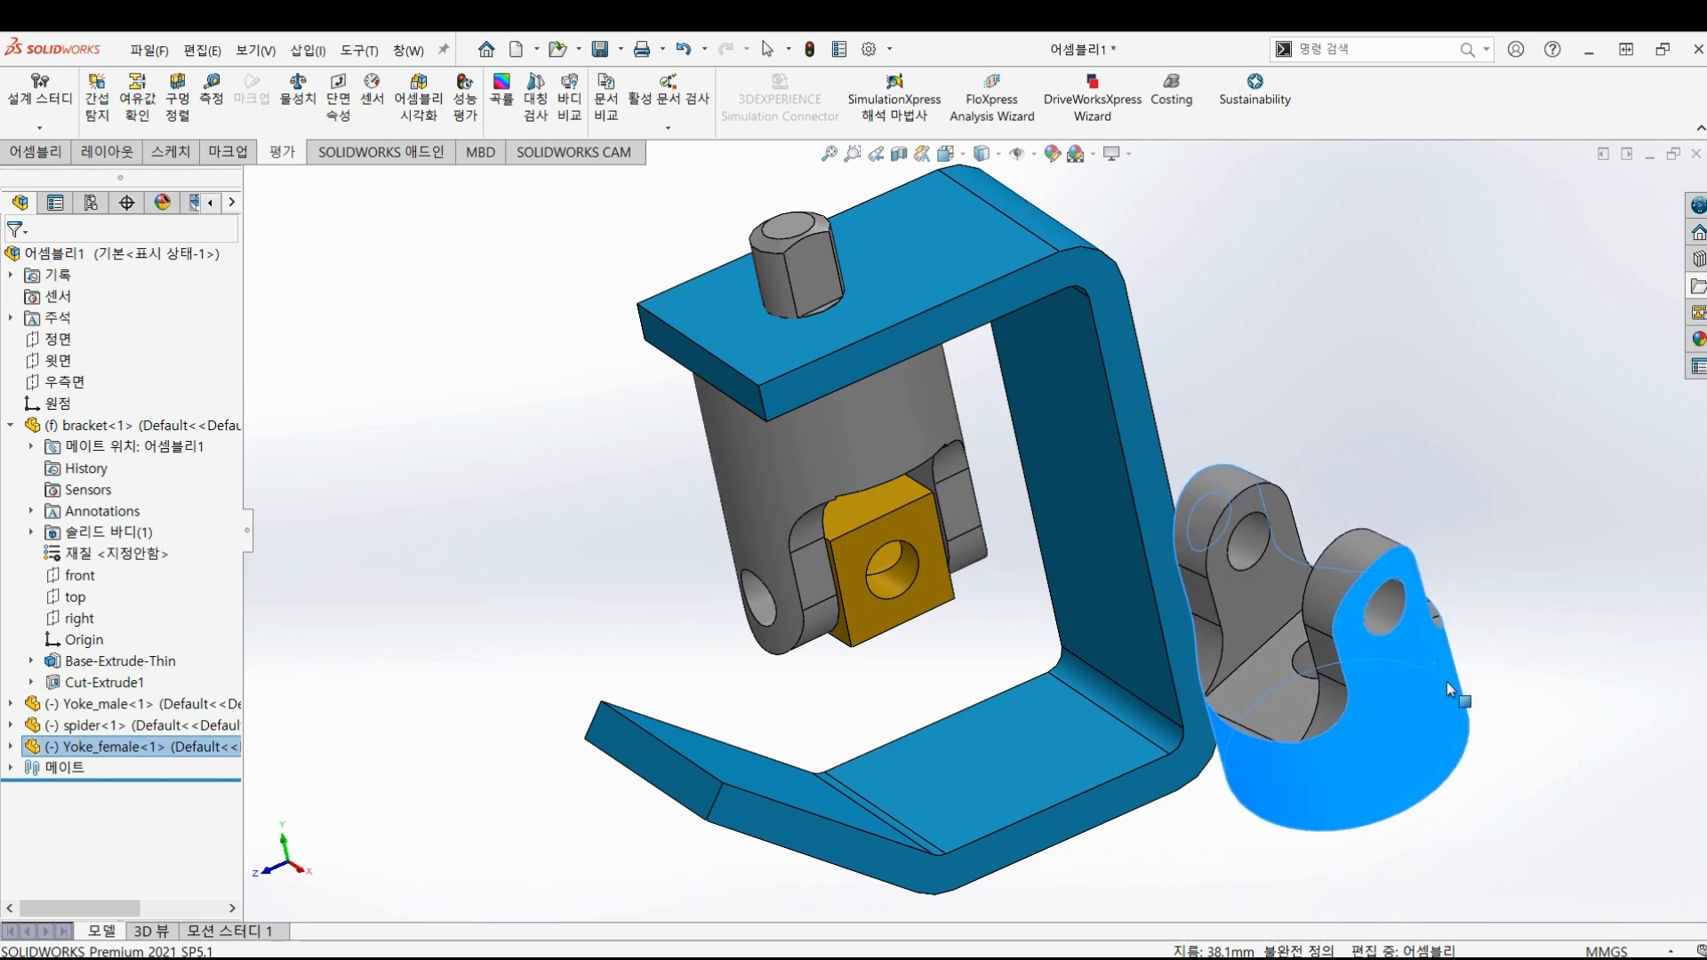
pyautogui.click(1507, 818)
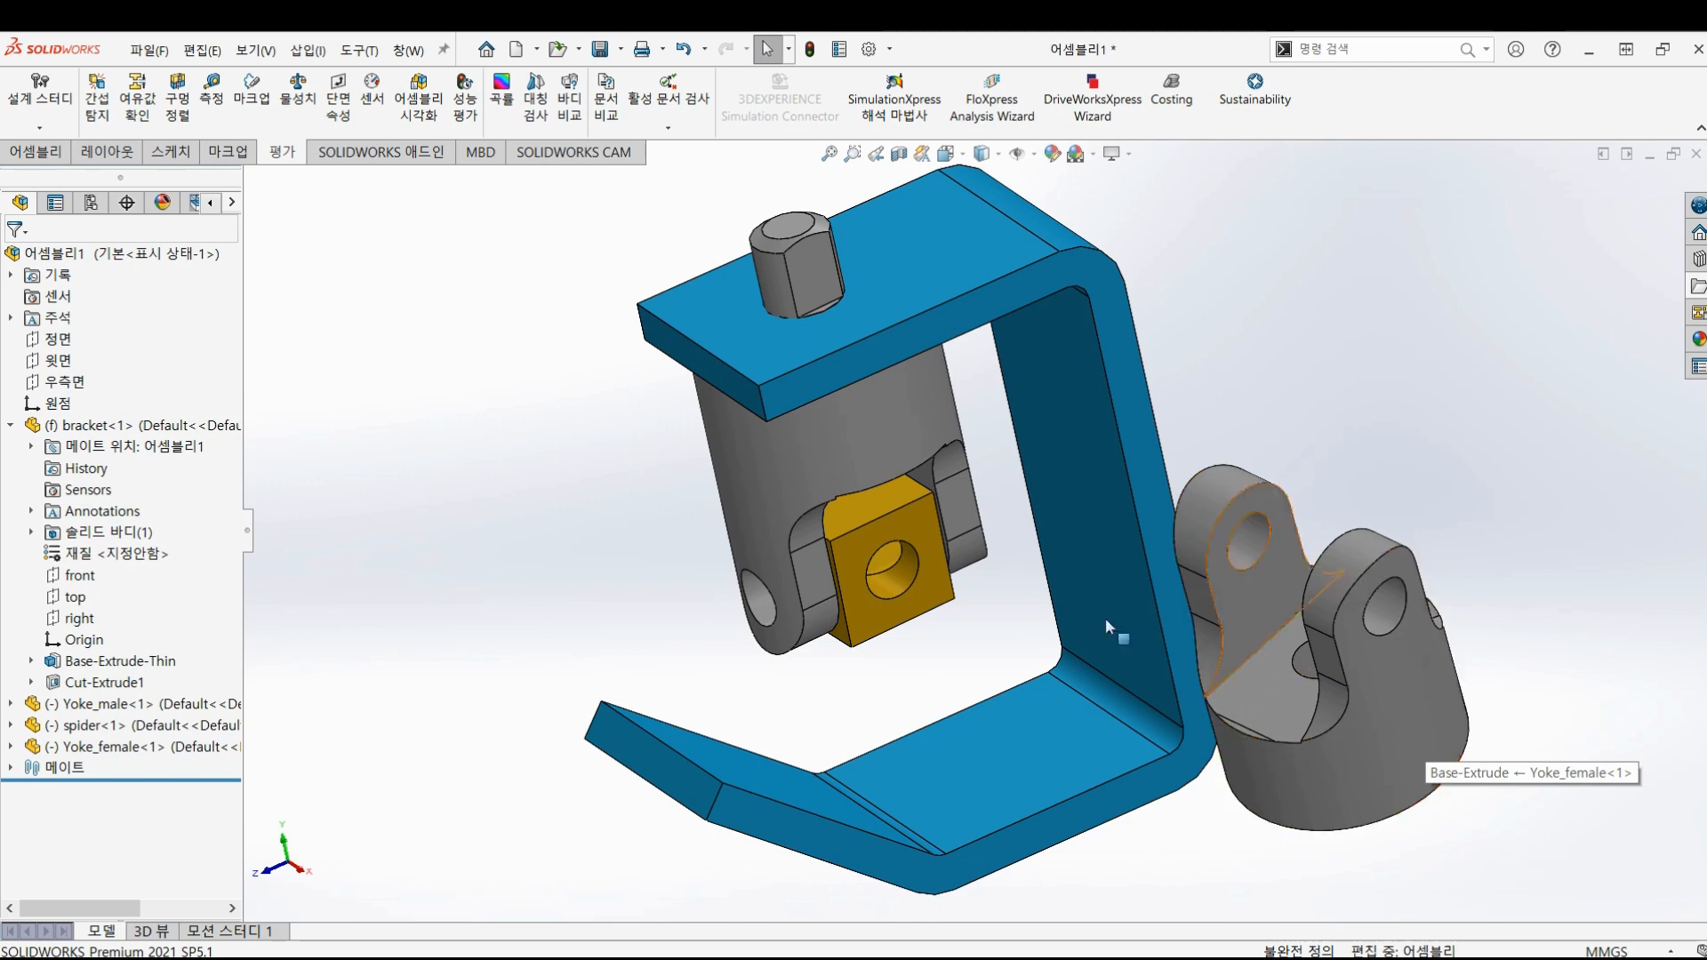
# - Add a Concentric mate between a fork arm hole of Yoke_female and the hole in the spider's exposed face
pyautogui.click(29, 158)
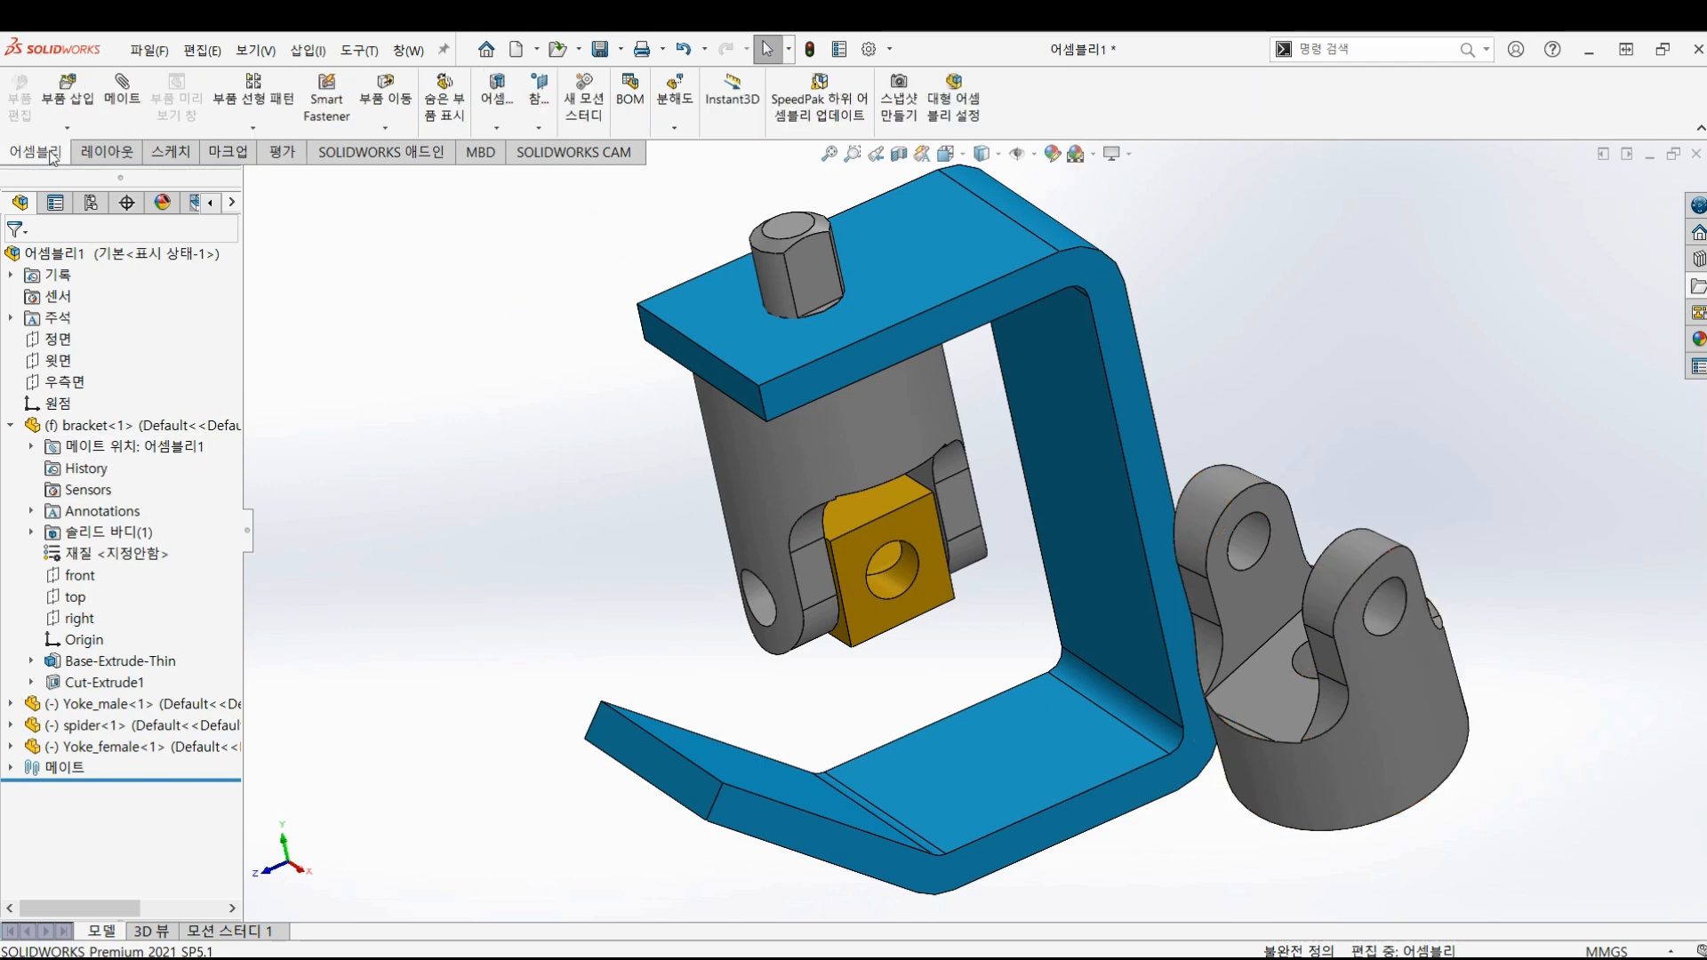
pyautogui.click(124, 96)
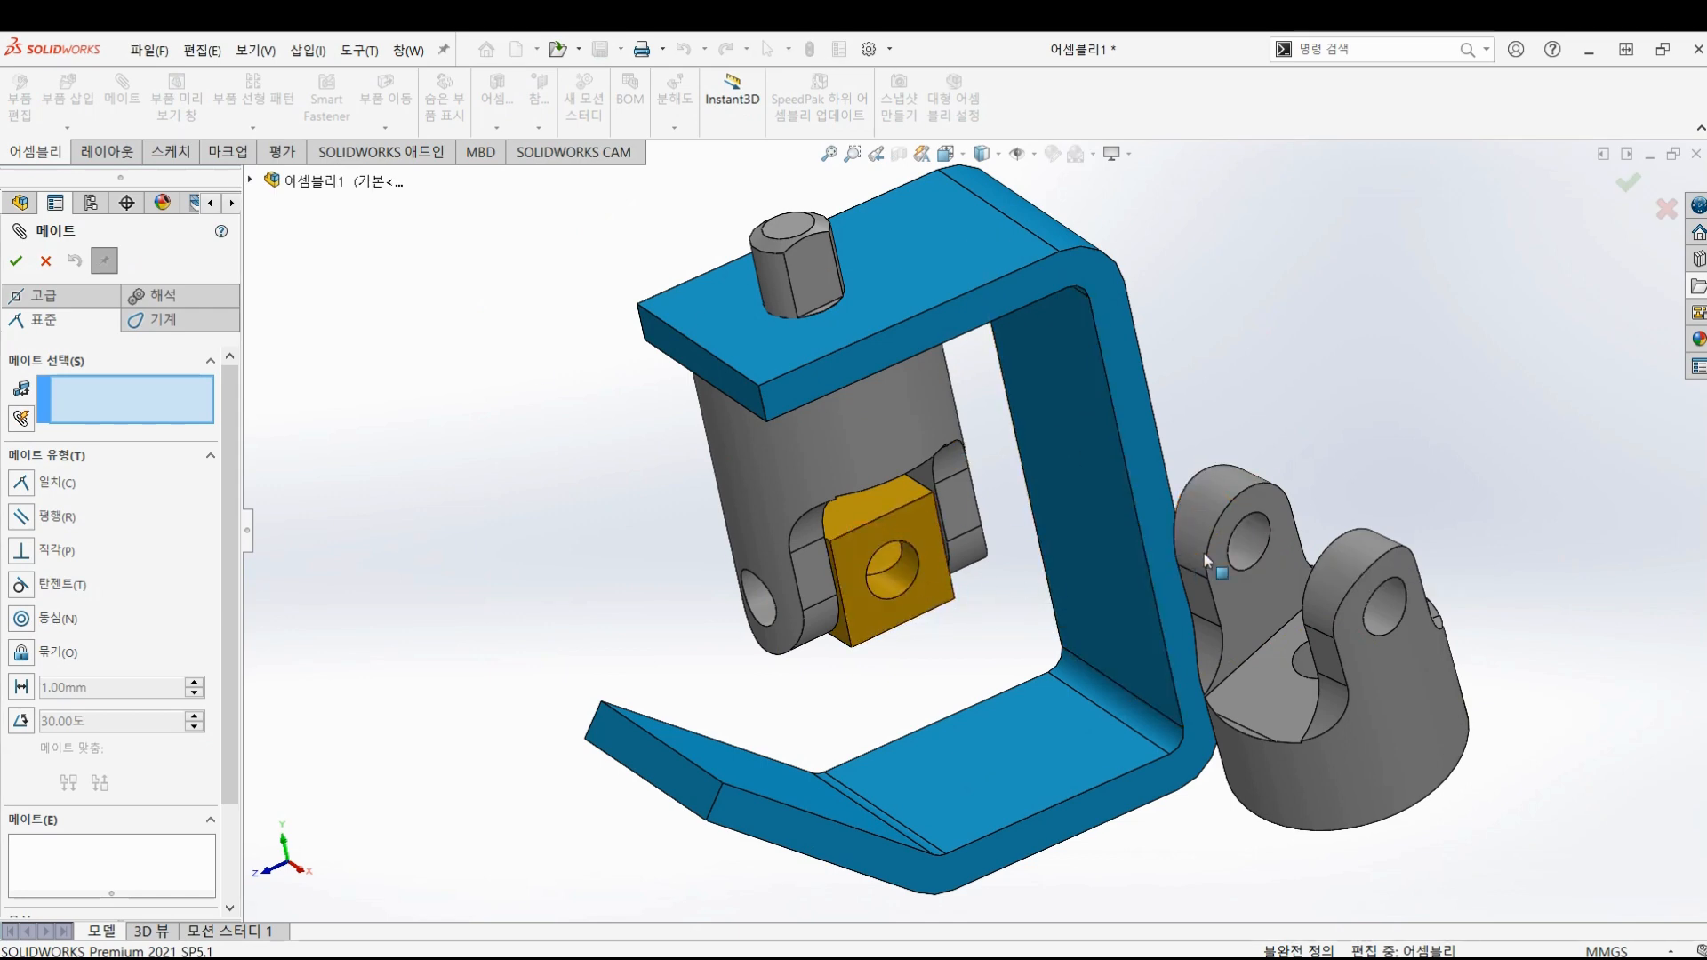
pyautogui.click(1254, 547)
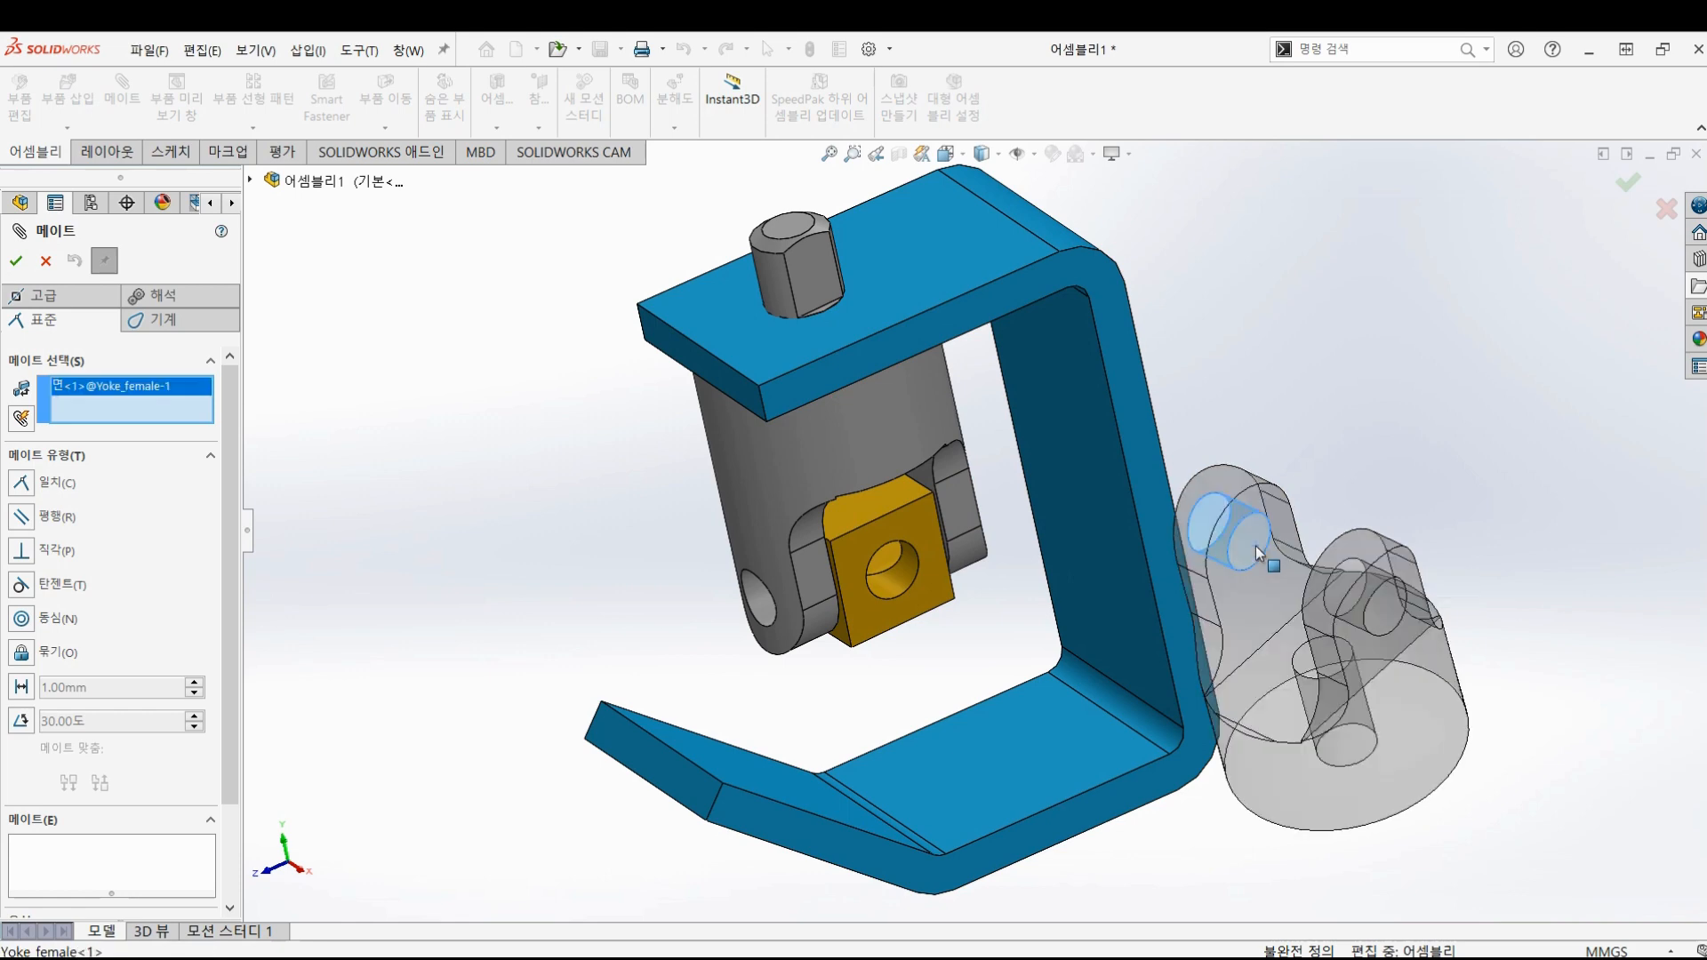
pyautogui.click(900, 583)
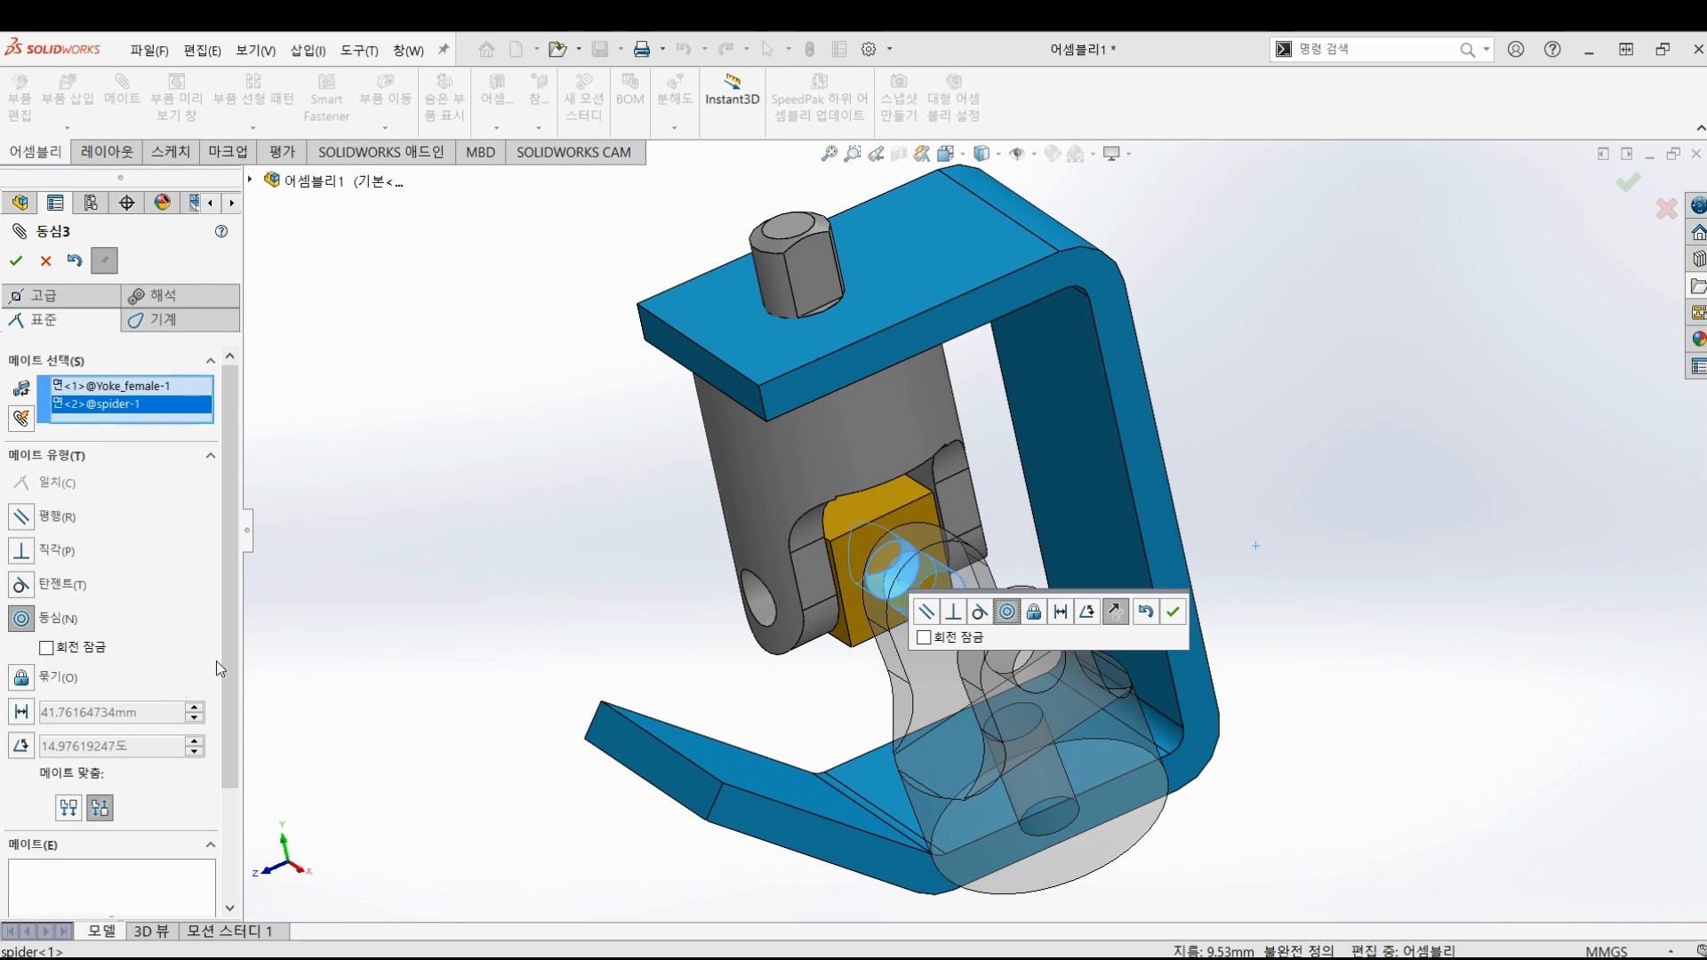
pyautogui.click(16, 260)
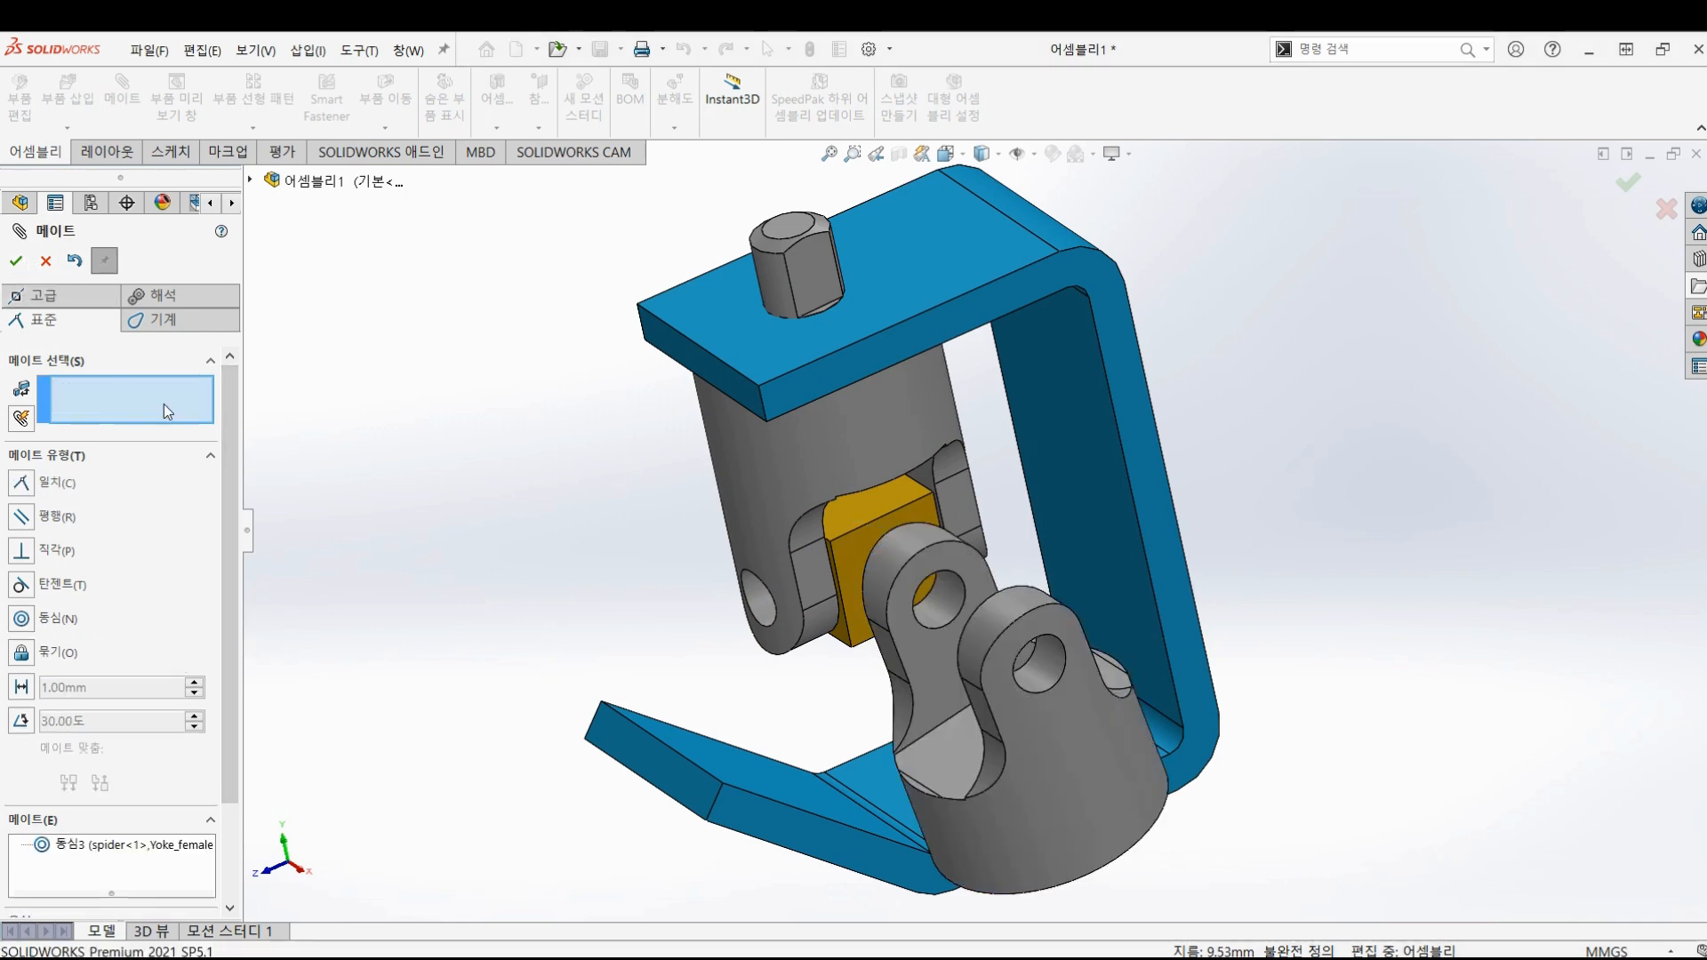
# - Set up an advanced Width mate with the inner faces of Yoke_female's two fork arms as the width selections
pyautogui.click(40, 295)
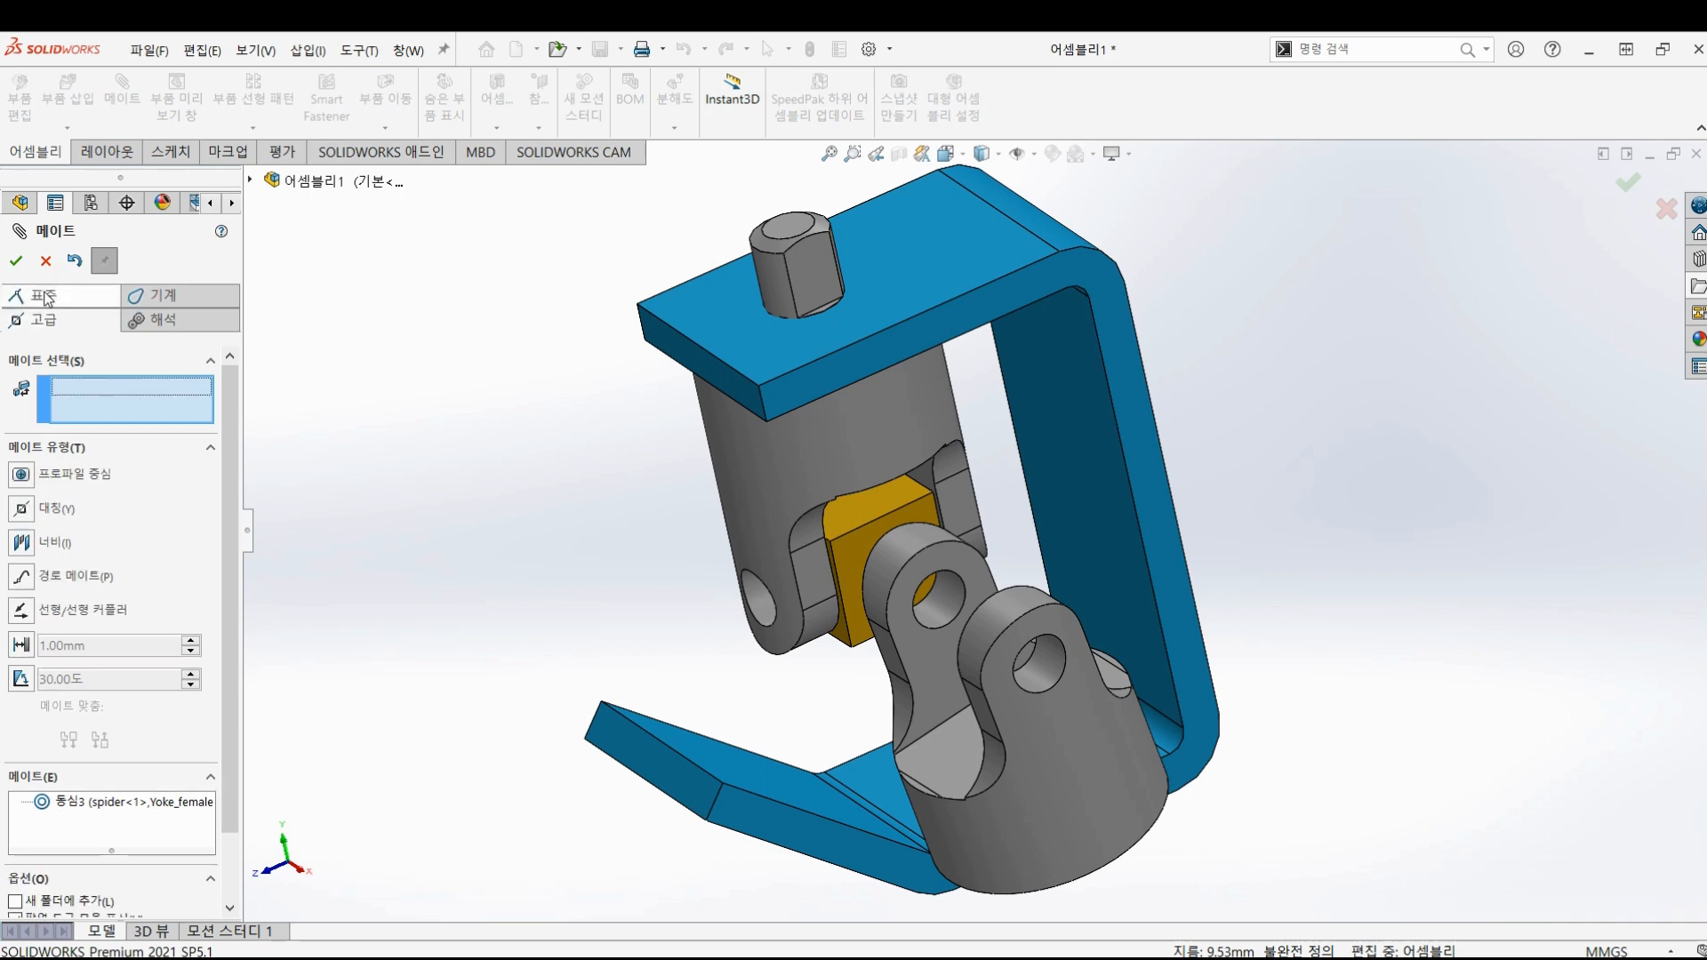
pyautogui.click(21, 541)
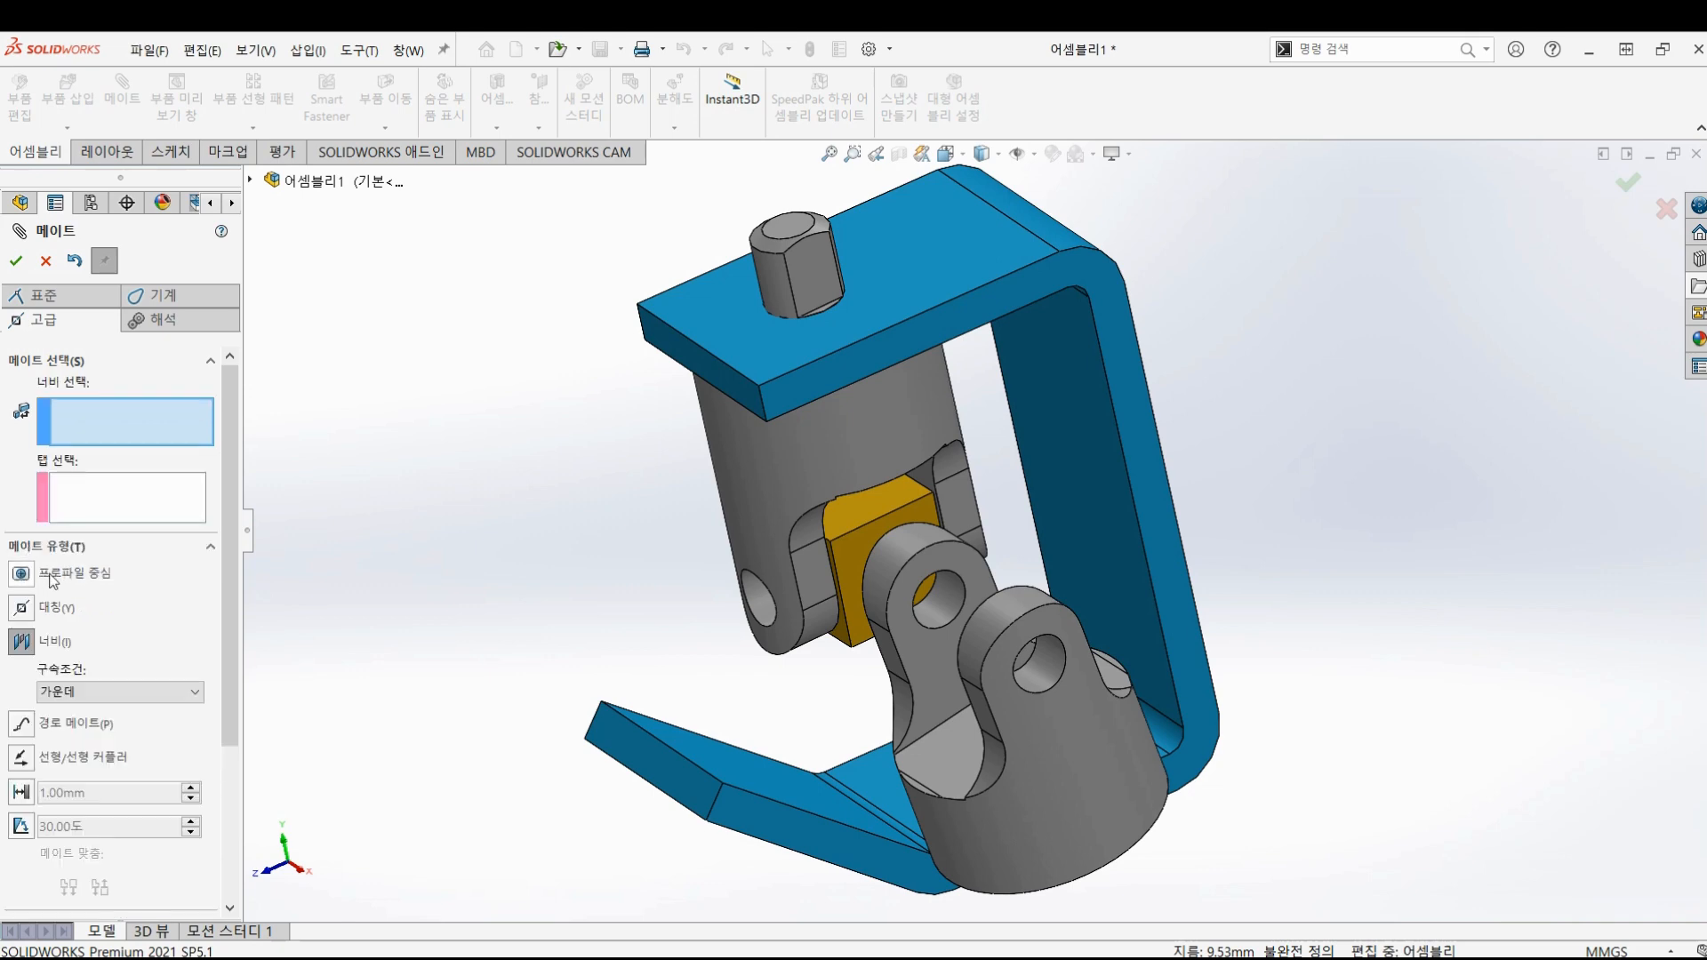
pyautogui.click(940, 660)
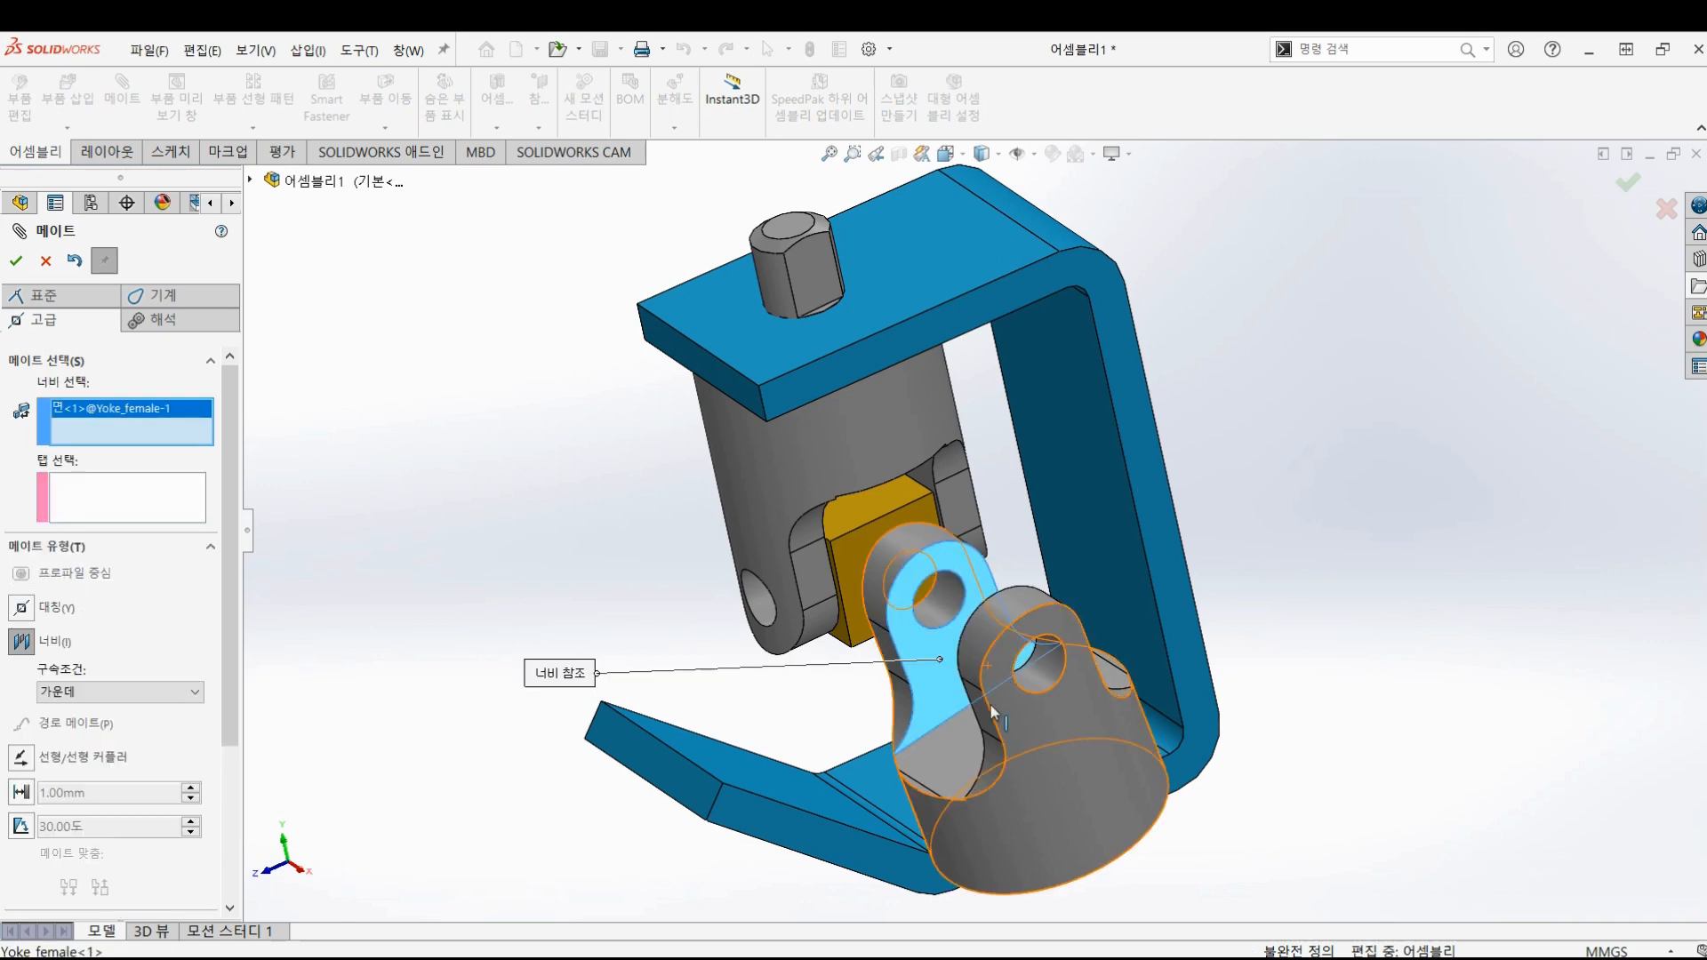
pyautogui.moveTo(991, 706); pyautogui.dragTo(1081, 690, button='middle')
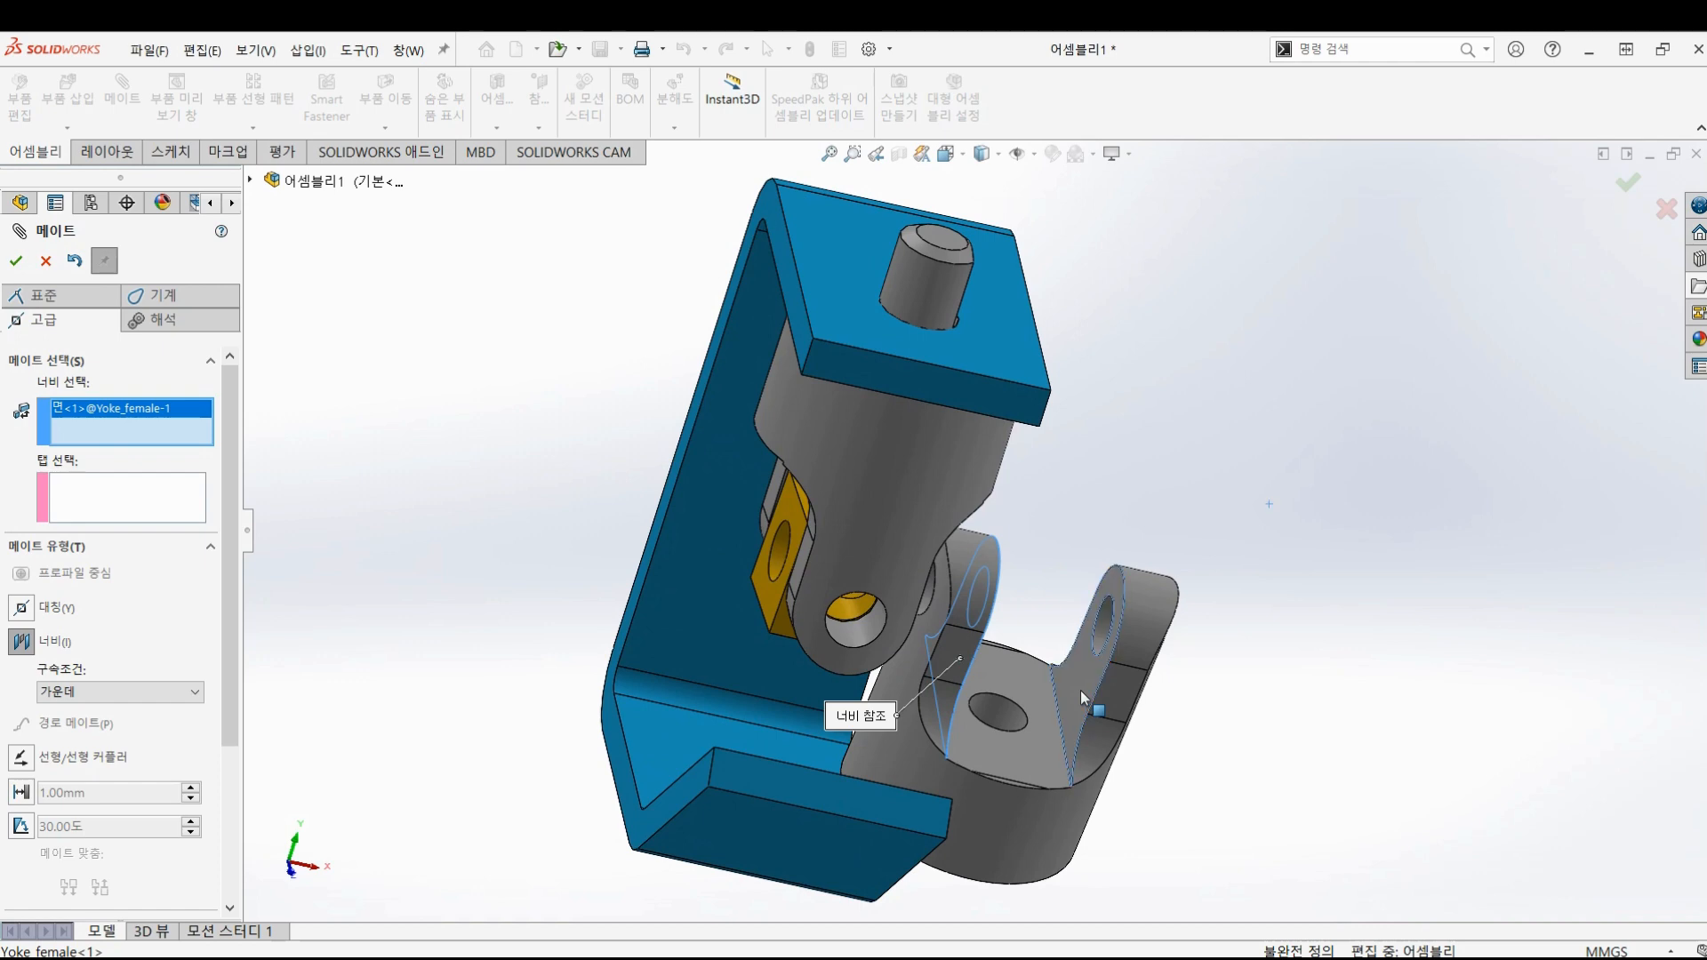
pyautogui.click(1081, 690)
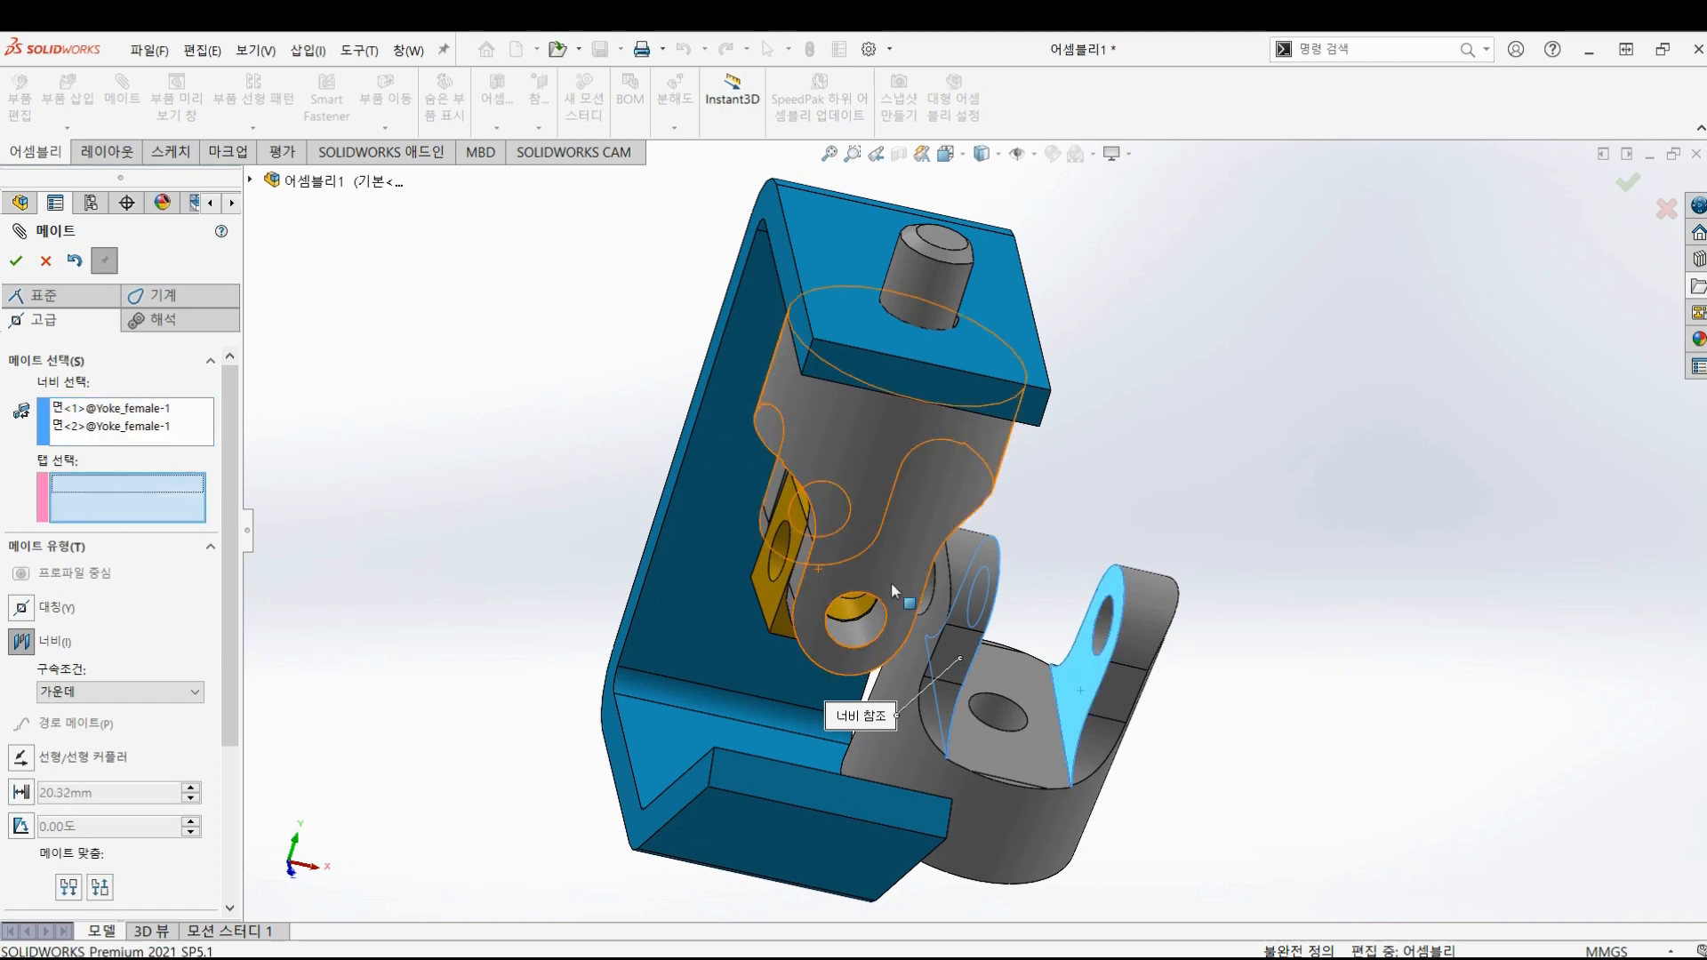
# - Use the spider's two opposite faces between Yoke_female's arms as the tab selections, accept the Width mate and finish mating
pyautogui.scroll(-3, 854, 580)
pyautogui.click(745, 603)
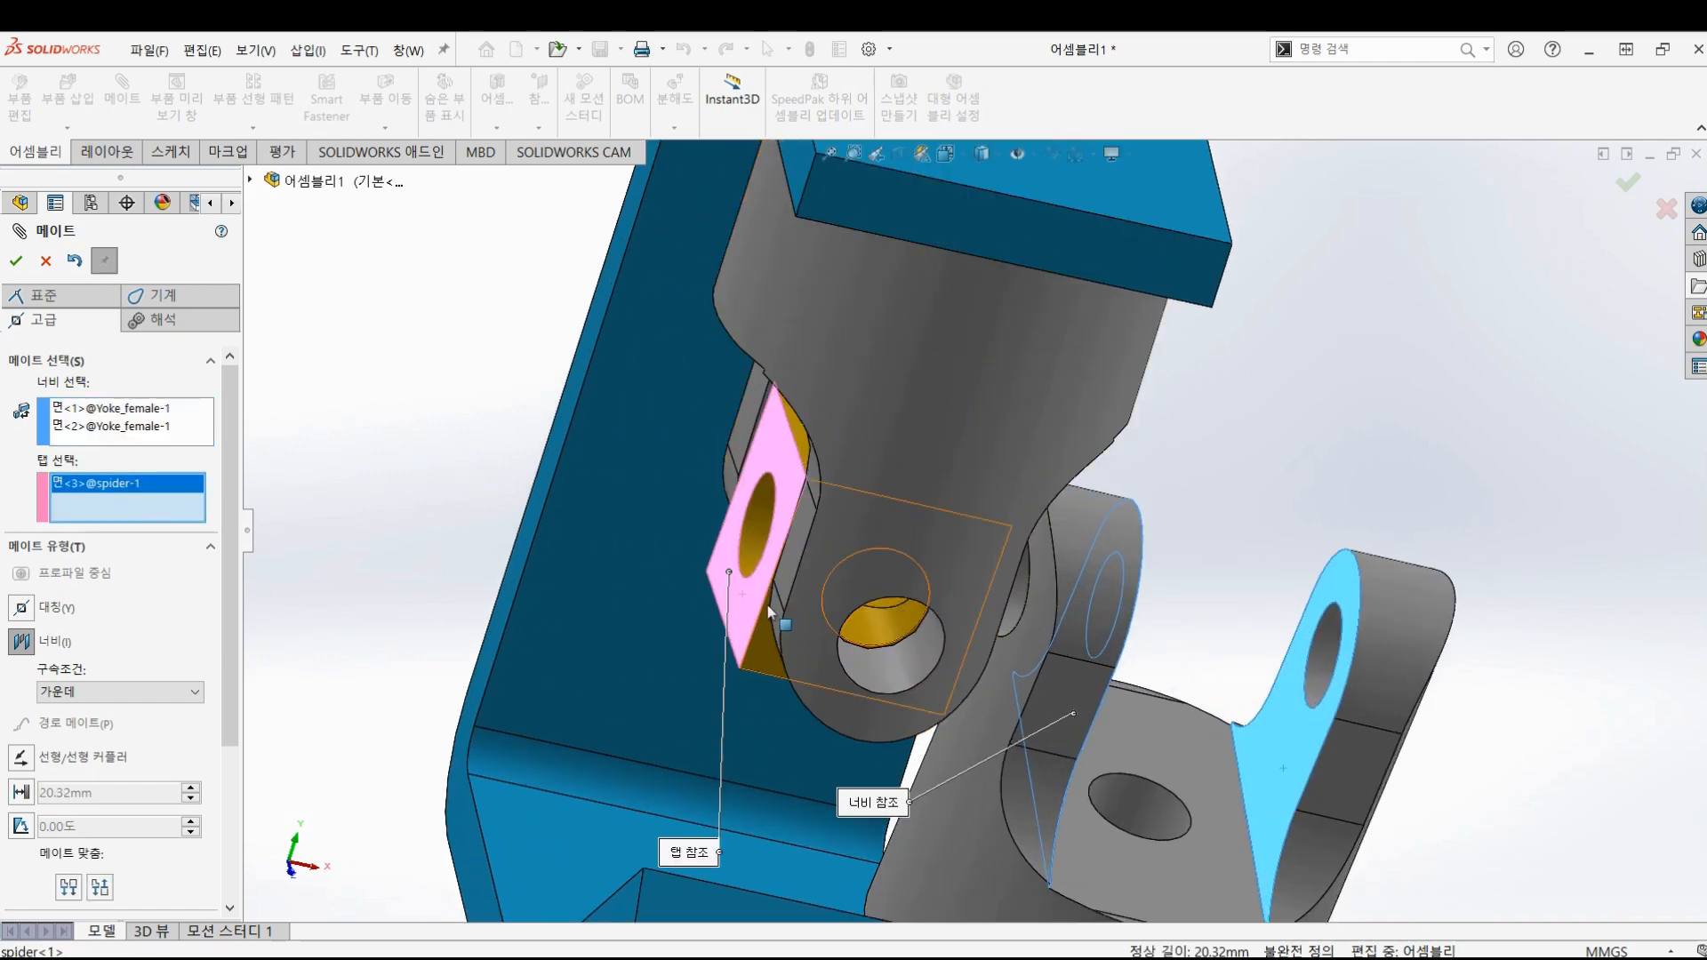
pyautogui.moveTo(746, 603); pyautogui.dragTo(1067, 520, button='middle')
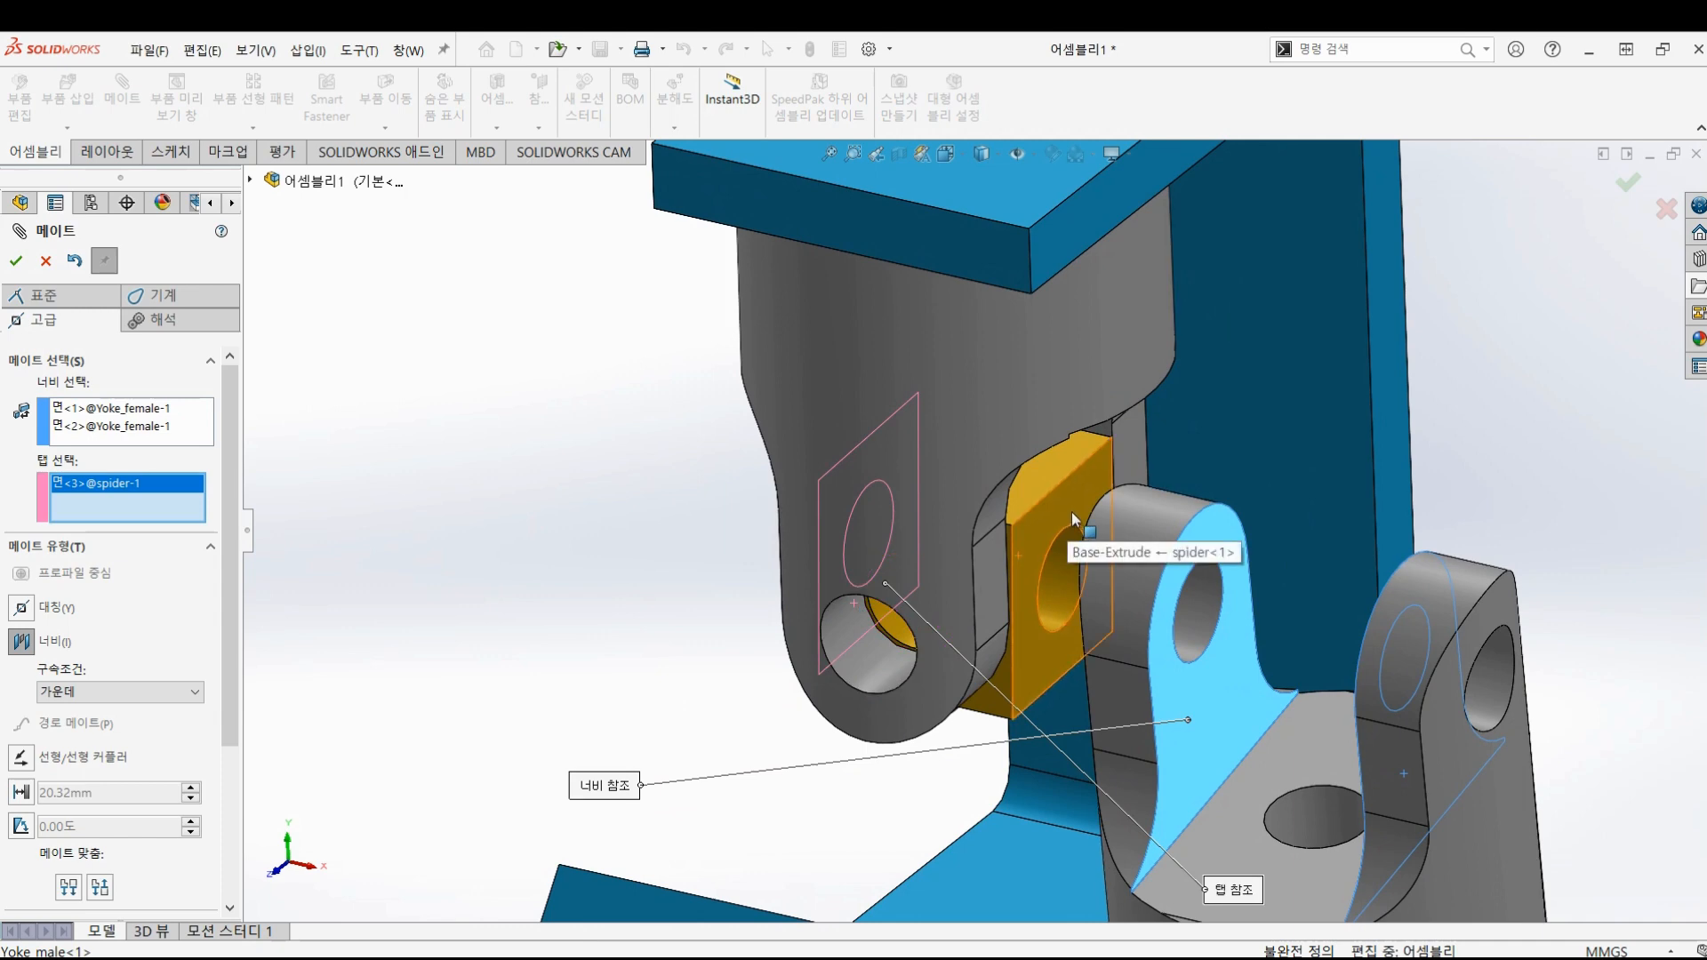
pyautogui.click(1071, 512)
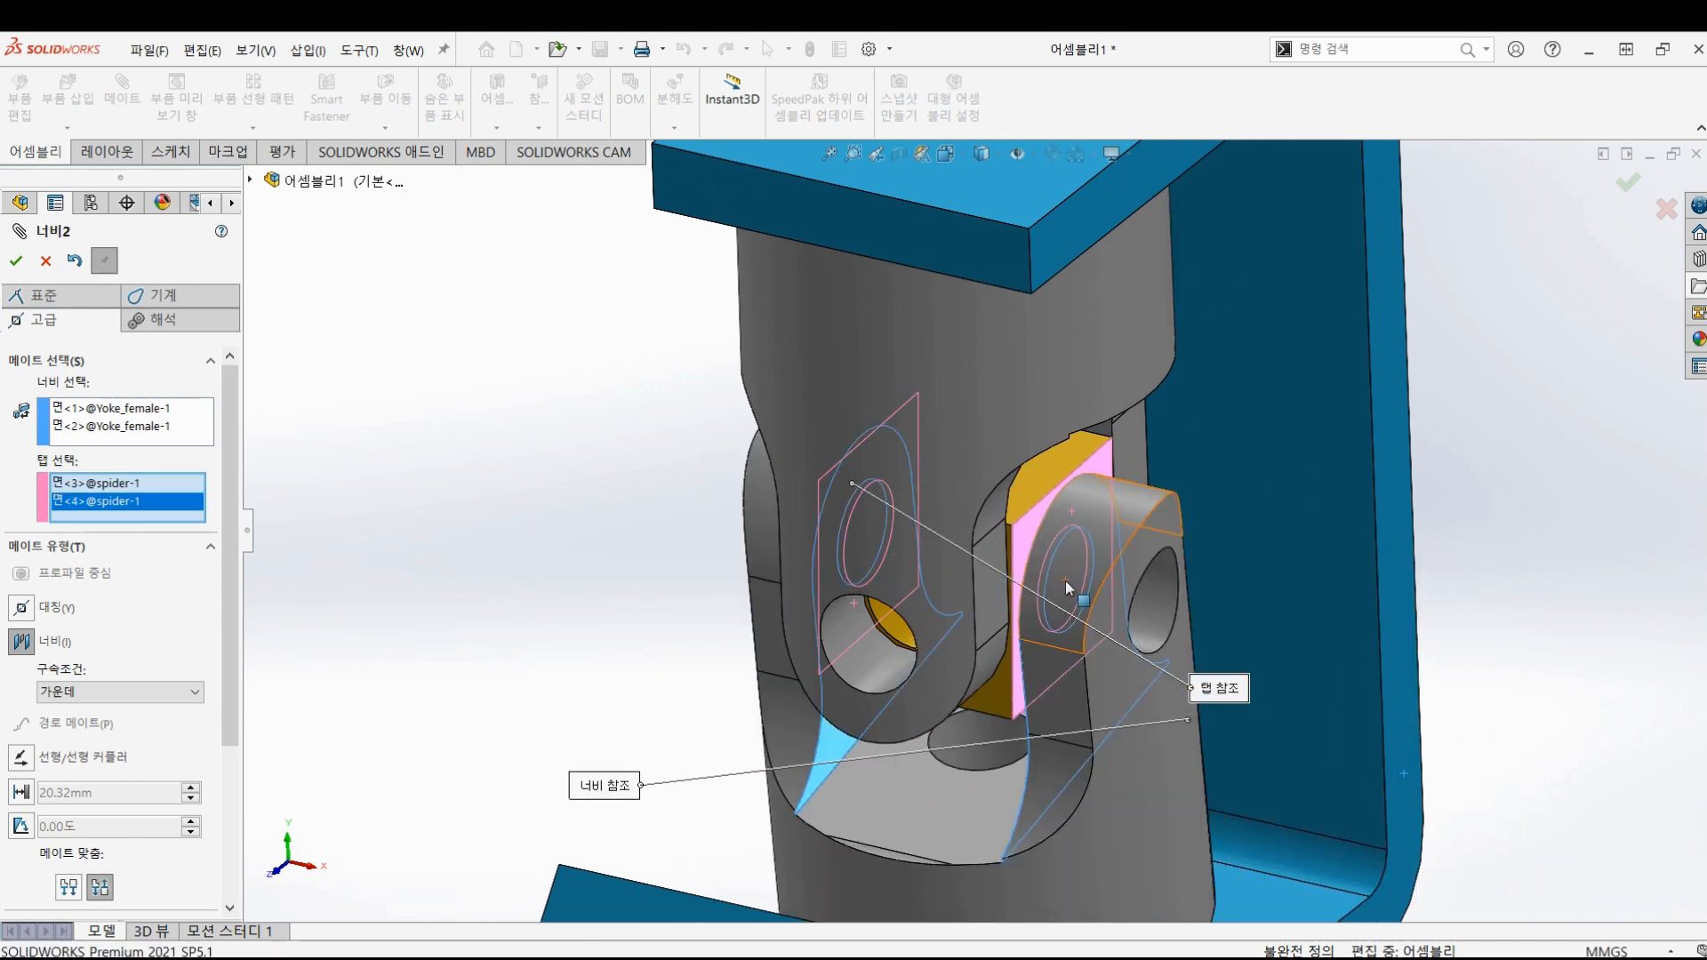
pyautogui.scroll(5, 1103, 676)
pyautogui.moveTo(1075, 658); pyautogui.dragTo(1005, 663, button='middle')
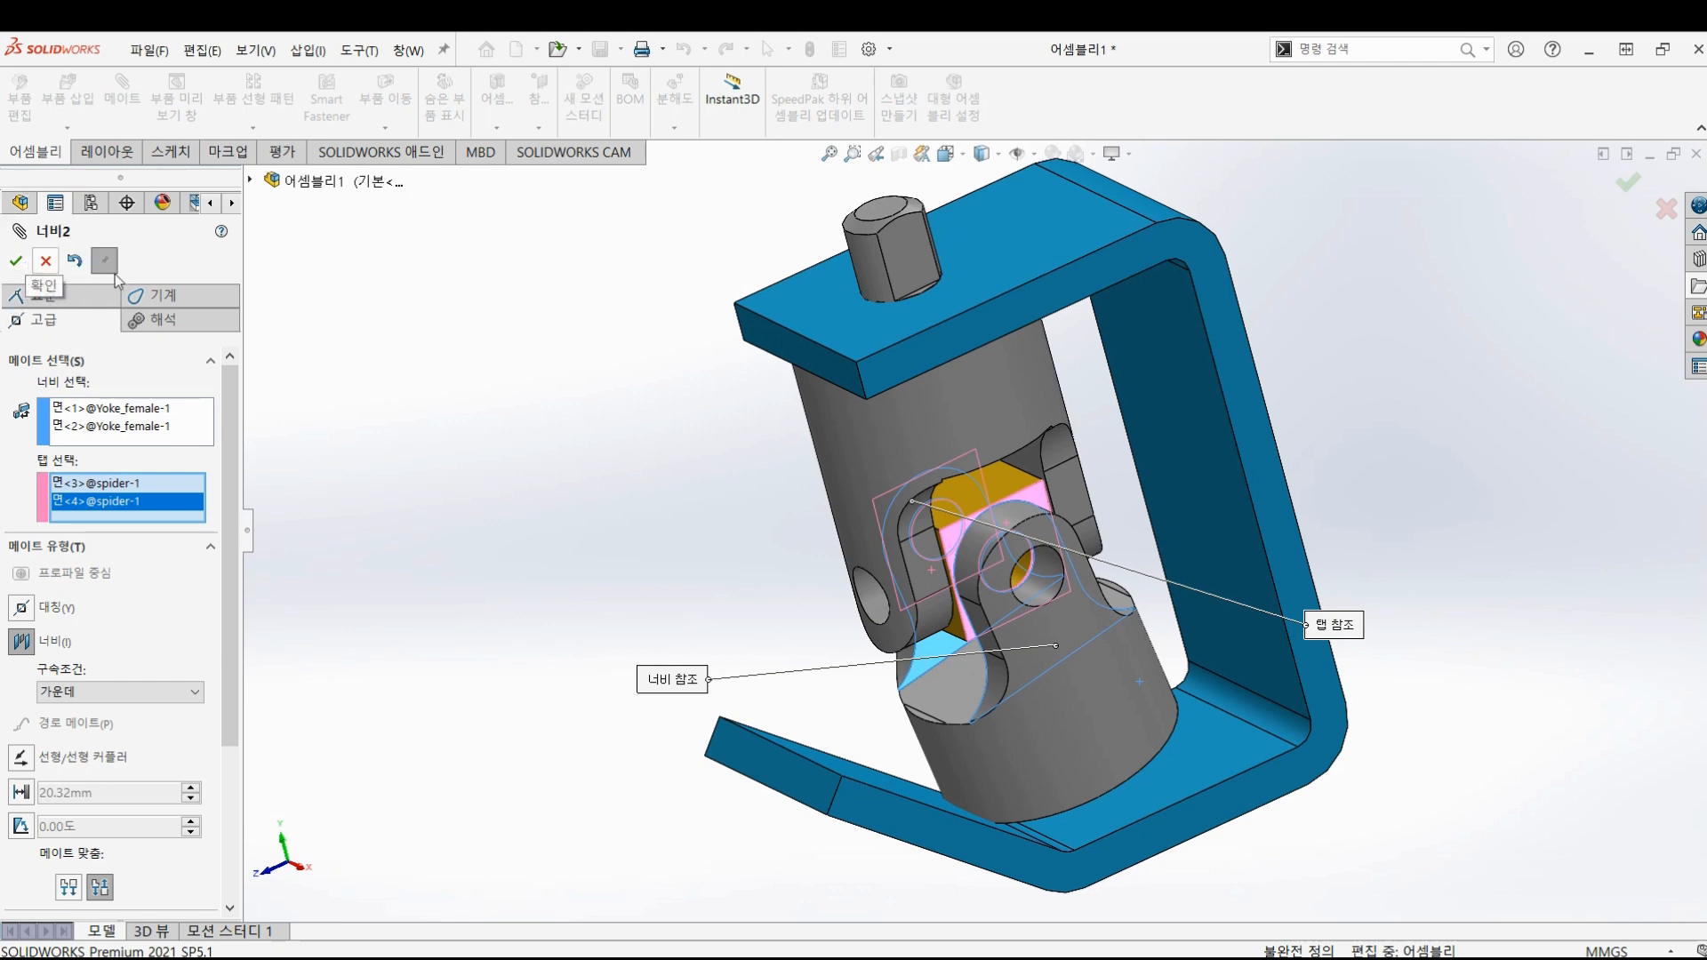
pyautogui.click(1631, 182)
pyautogui.click(1630, 184)
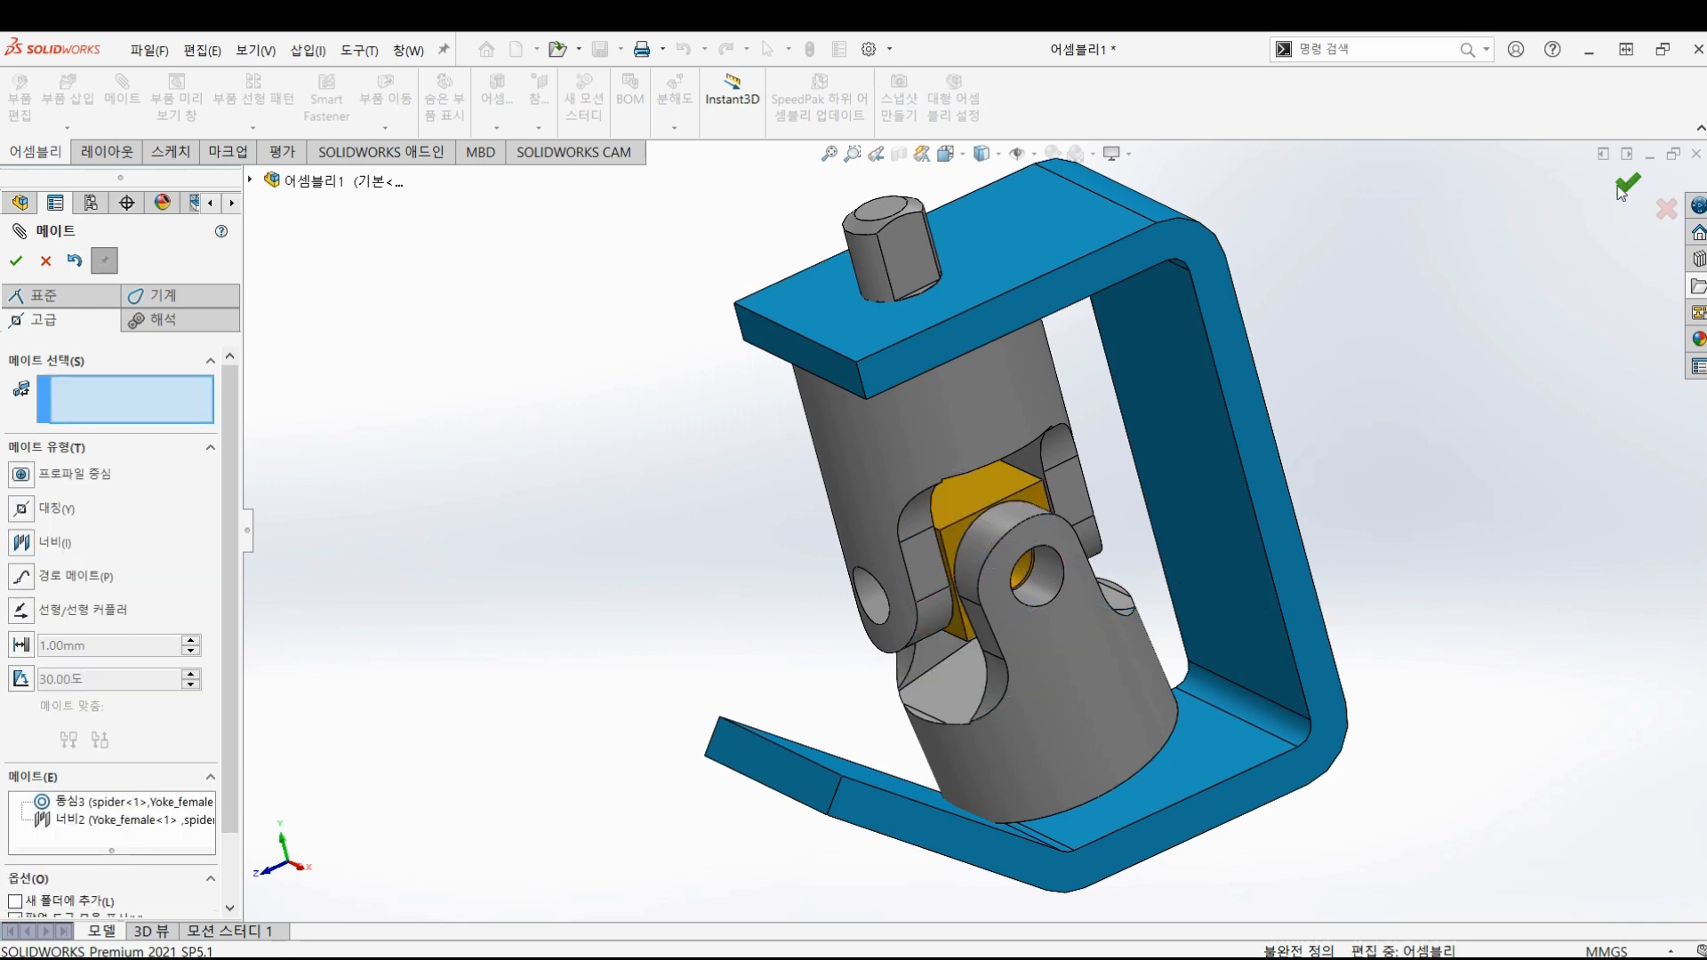
pyautogui.click(1625, 186)
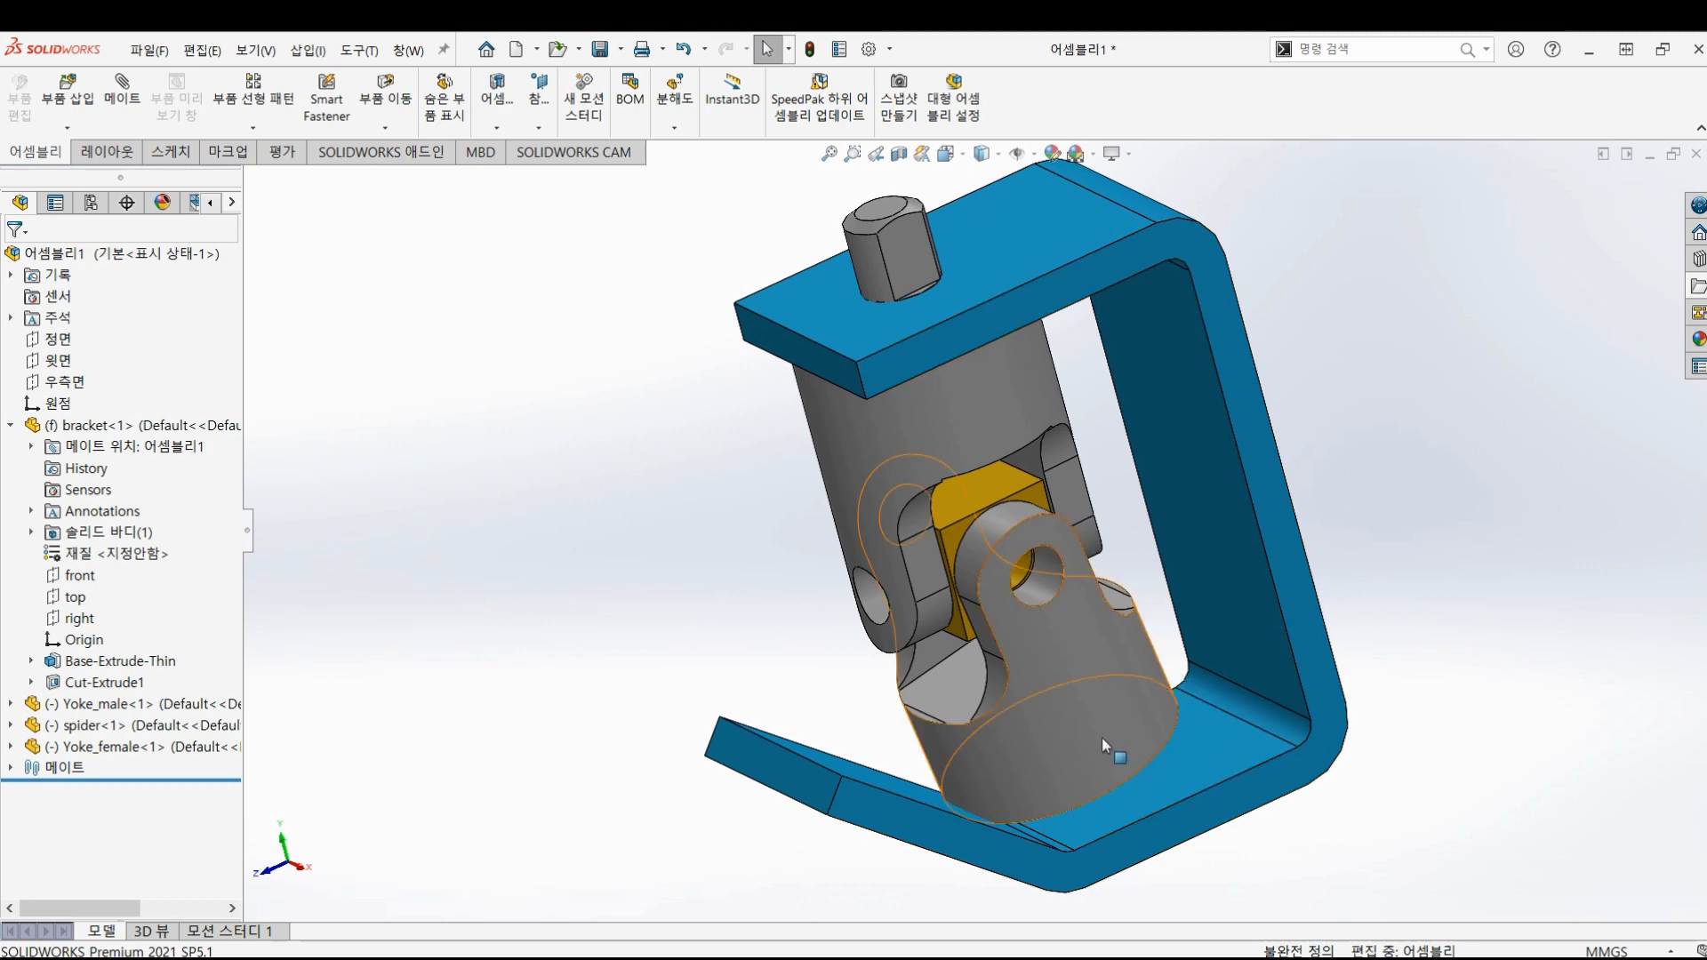
# - Move Yoke_female about the spider and examine how its base meets the bracket's angled flange
pyautogui.moveTo(1086, 728); pyautogui.dragTo(999, 723)
pyautogui.scroll(-5, 999, 722)
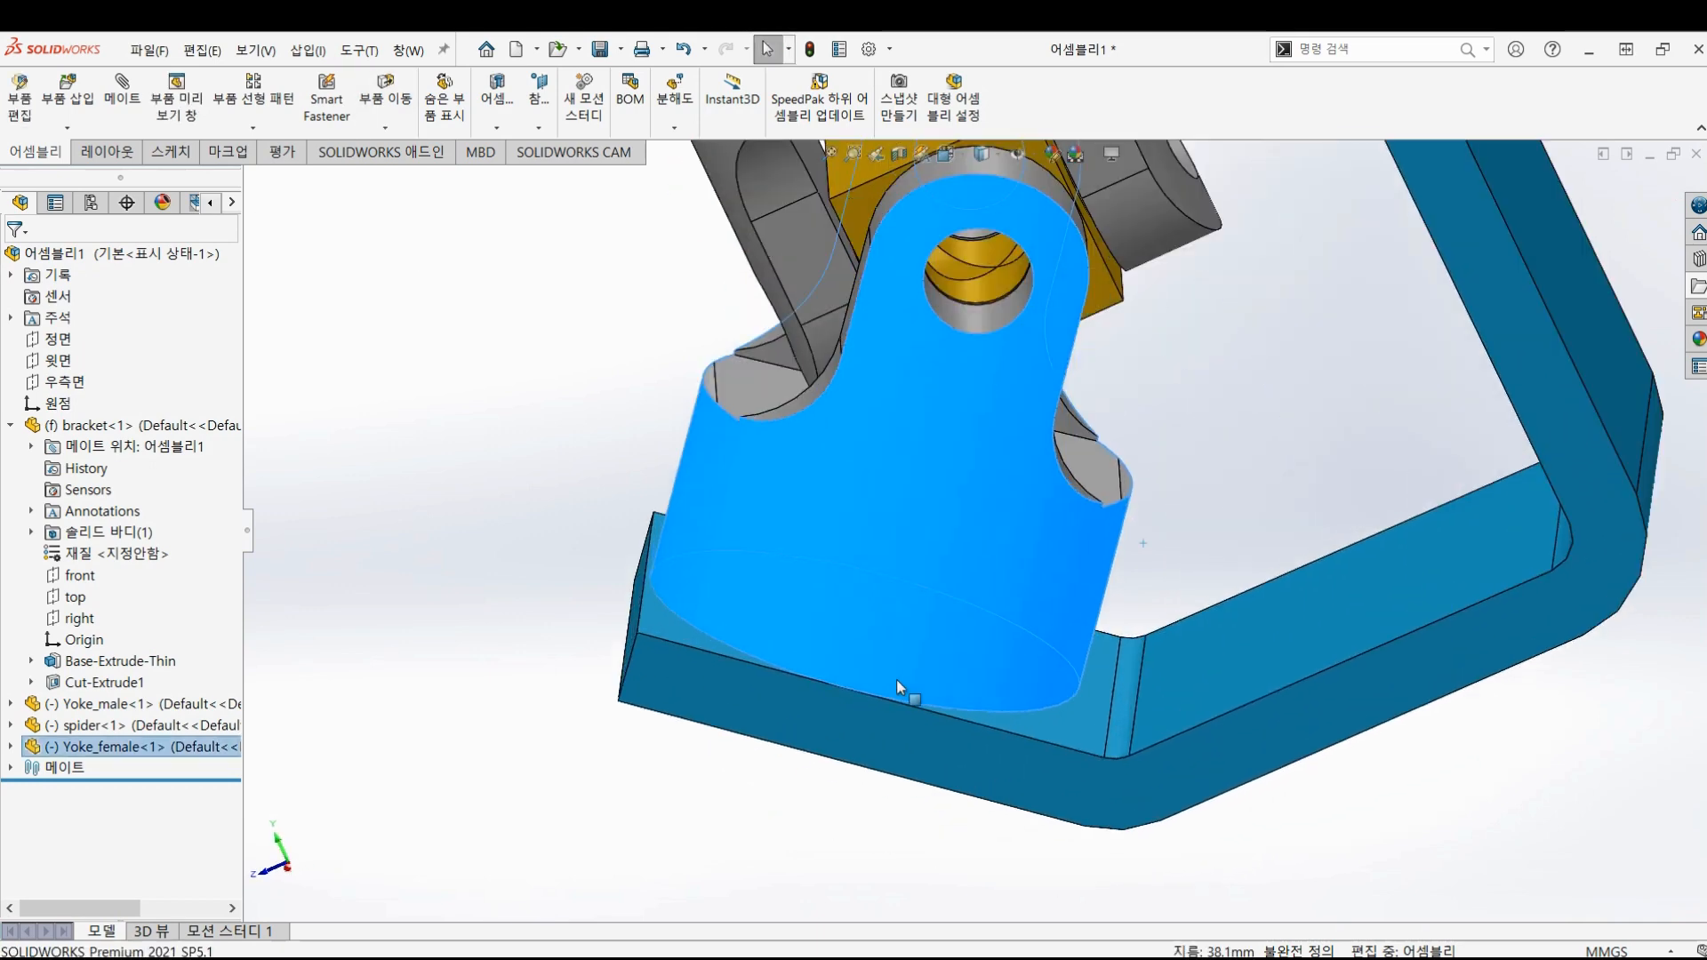
pyautogui.scroll(-2, 896, 679)
pyautogui.moveTo(834, 578); pyautogui.dragTo(825, 526)
pyautogui.moveTo(902, 667); pyautogui.dragTo(953, 530, button='middle')
pyautogui.scroll(3, 906, 592)
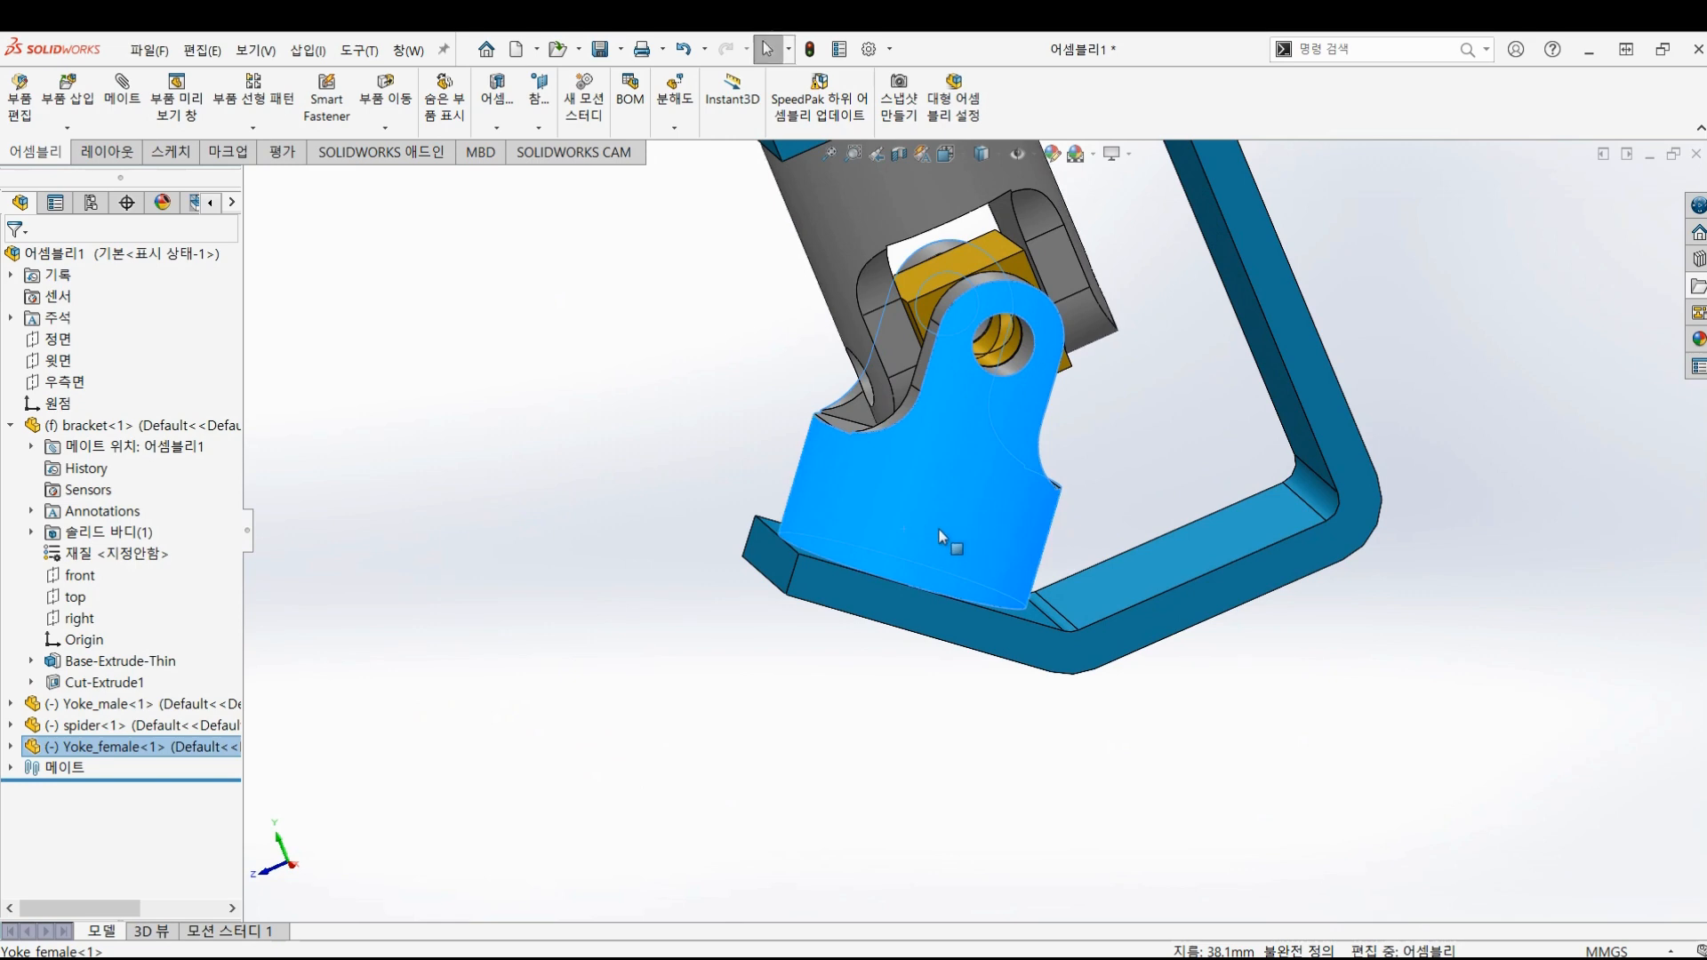
# - Swing Yoke_female up from the bracket's angled flange to expose its circular end face, then deselect it
pyautogui.moveTo(939, 536); pyautogui.dragTo(841, 484)
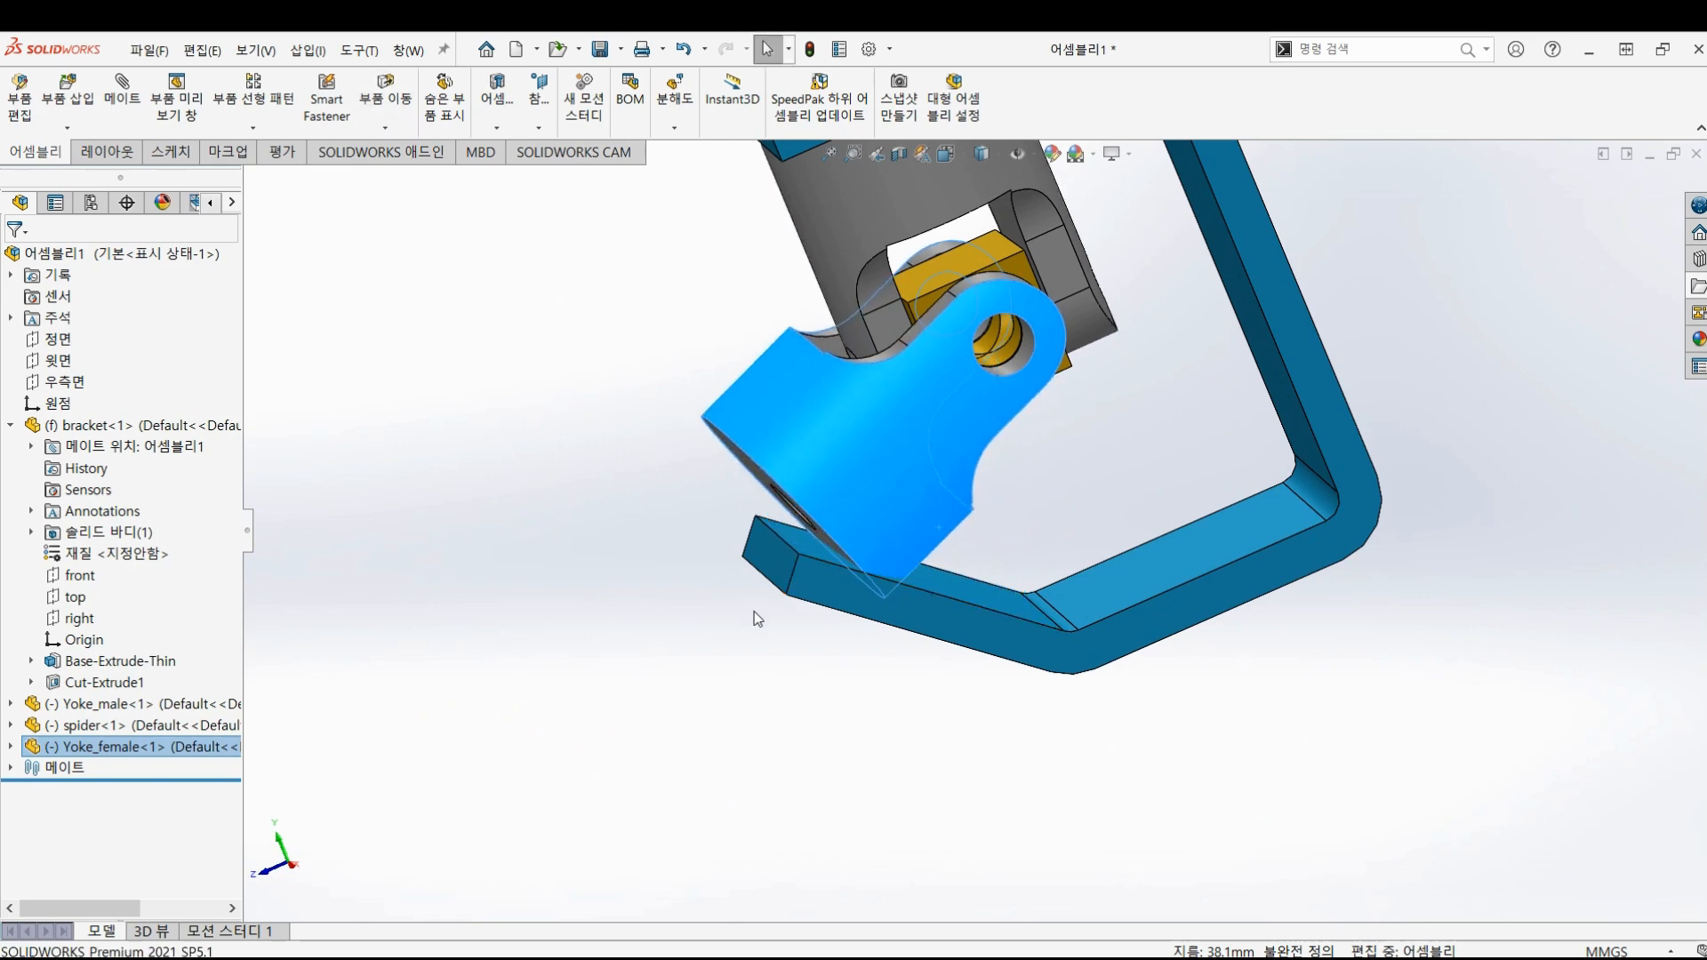
pyautogui.click(756, 618)
pyautogui.moveTo(757, 620); pyautogui.dragTo(807, 705, button='middle')
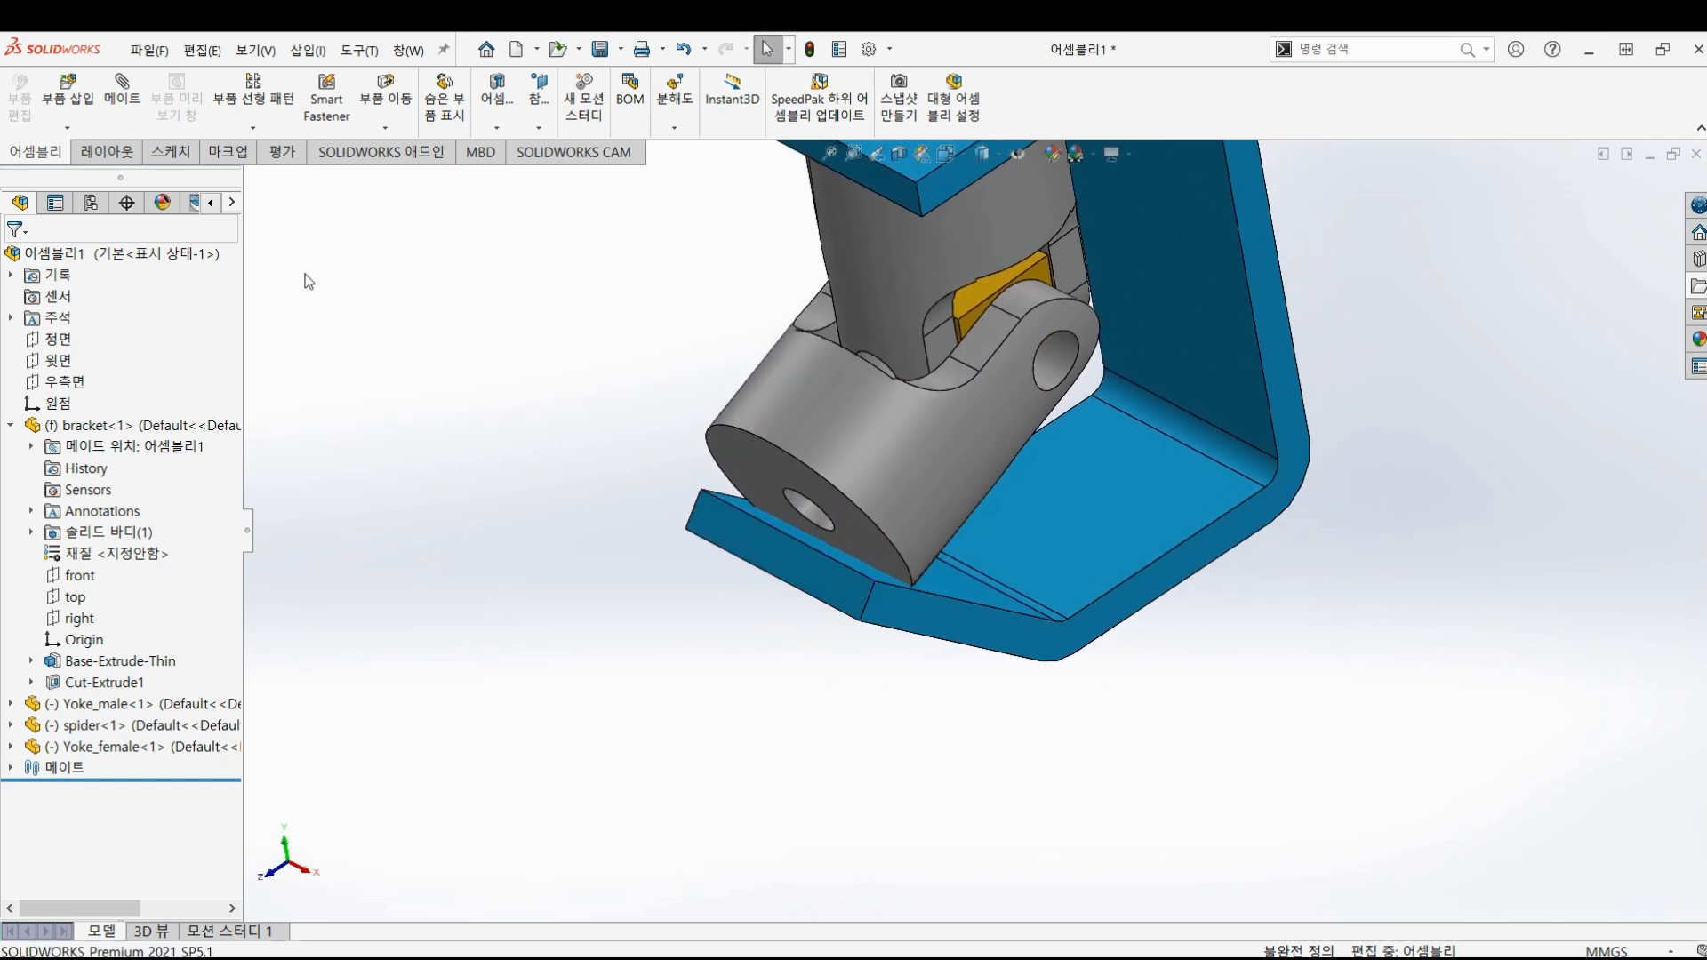
# - Start a mate between Yoke_female's circular end face and the inner face of the bracket's angled flange
pyautogui.click(119, 101)
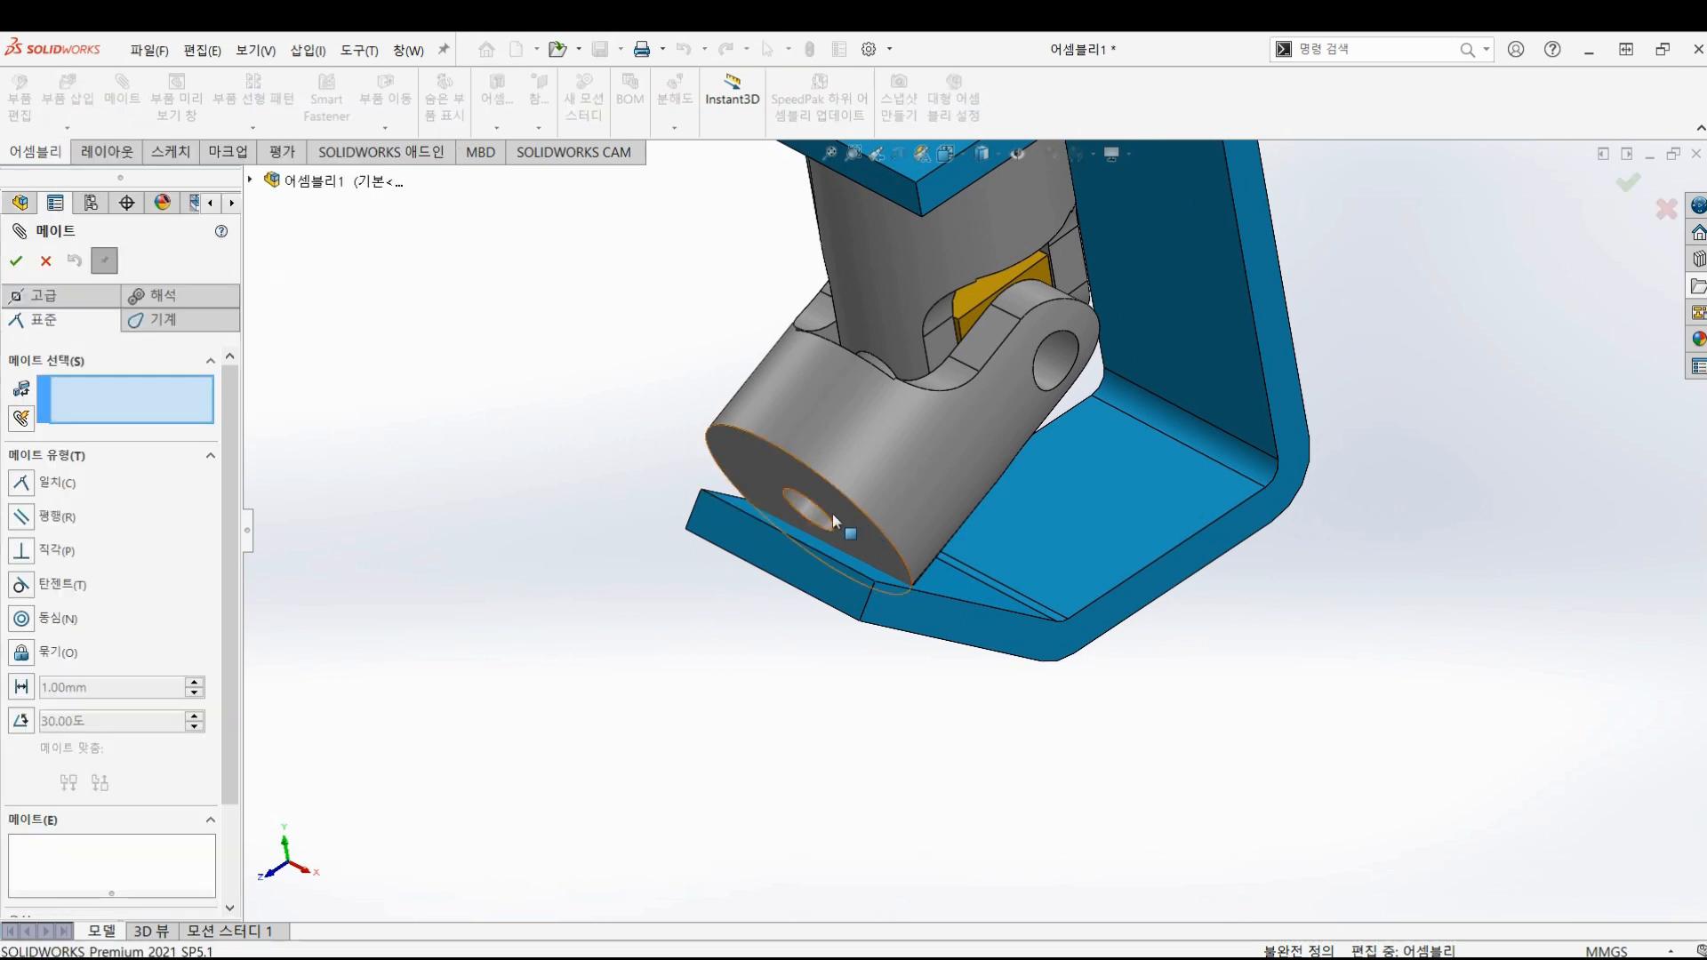
pyautogui.click(742, 453)
pyautogui.moveTo(782, 498); pyautogui.dragTo(887, 585, button='middle')
pyautogui.click(887, 580)
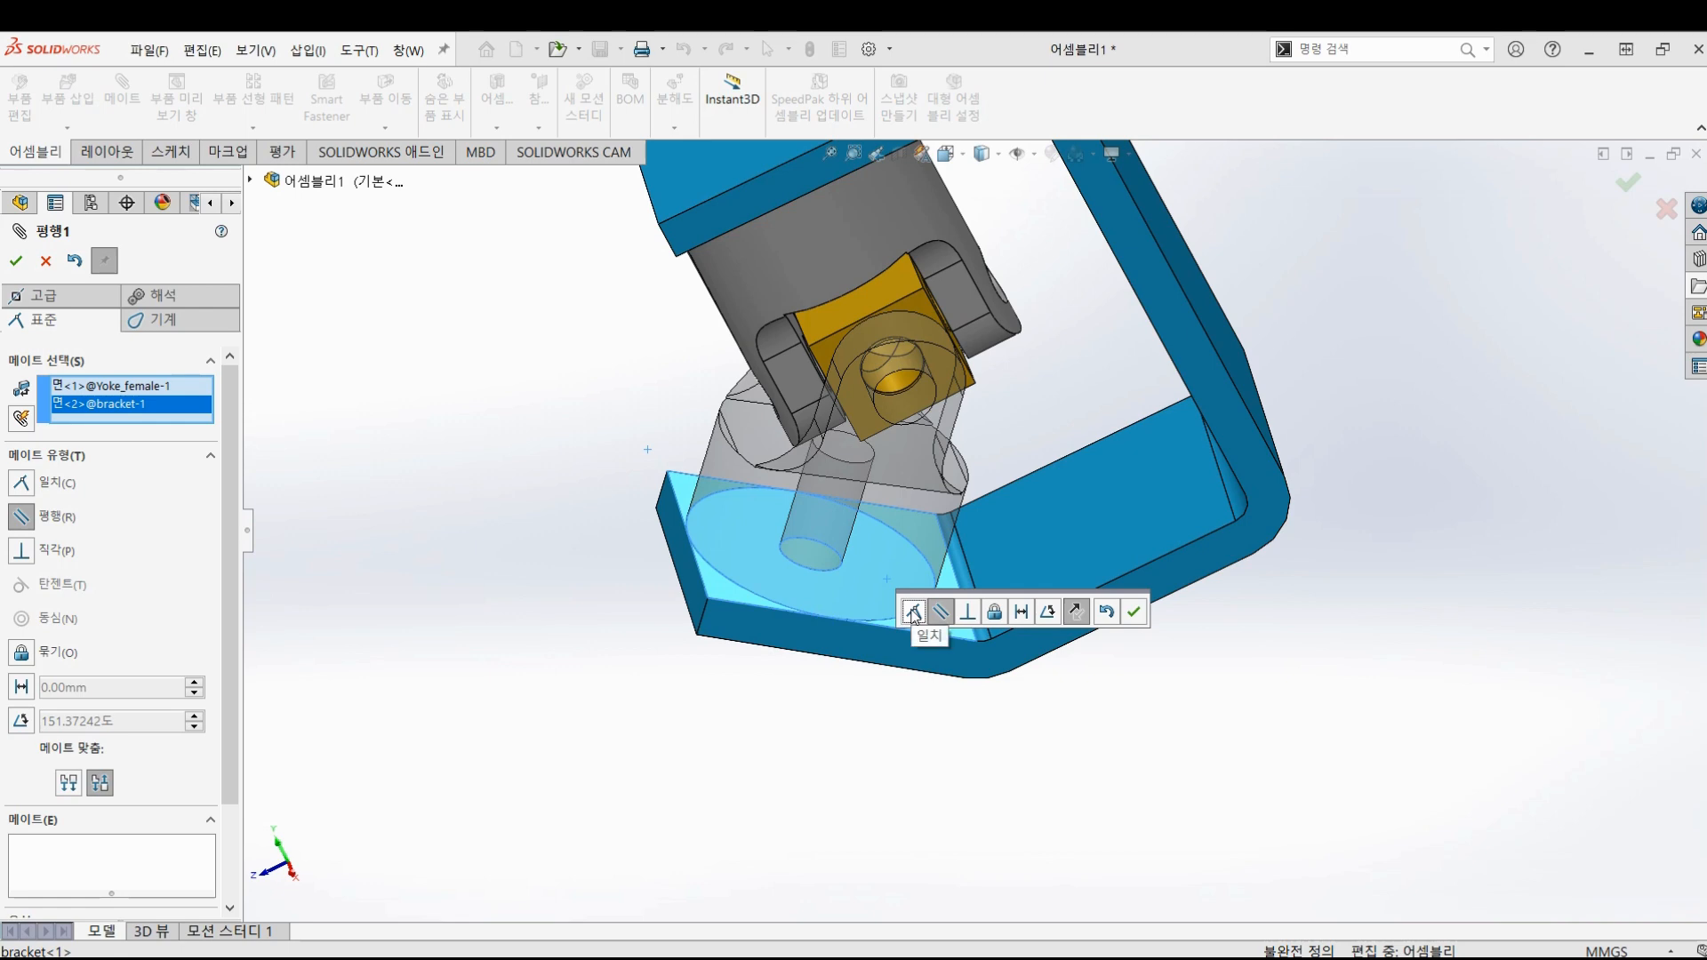
# - Try a Coincident mate between Yoke_female's circular end face and the bracket's angled flange
pyautogui.scroll(-8, 762, 561)
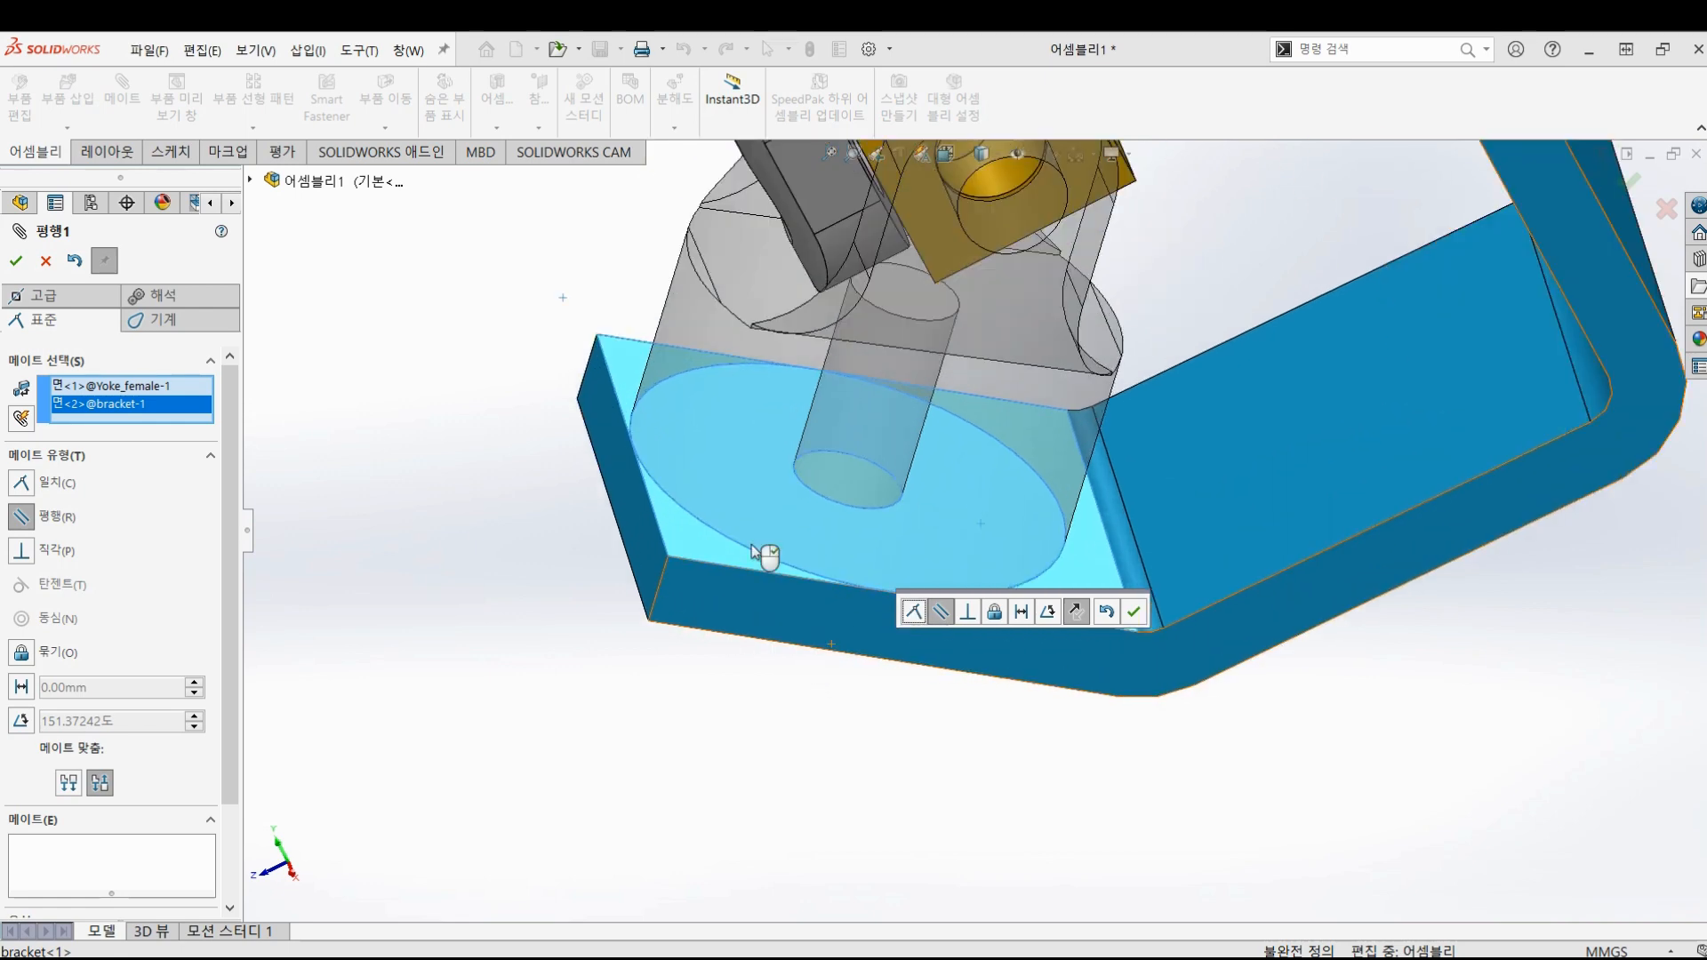
pyautogui.click(913, 612)
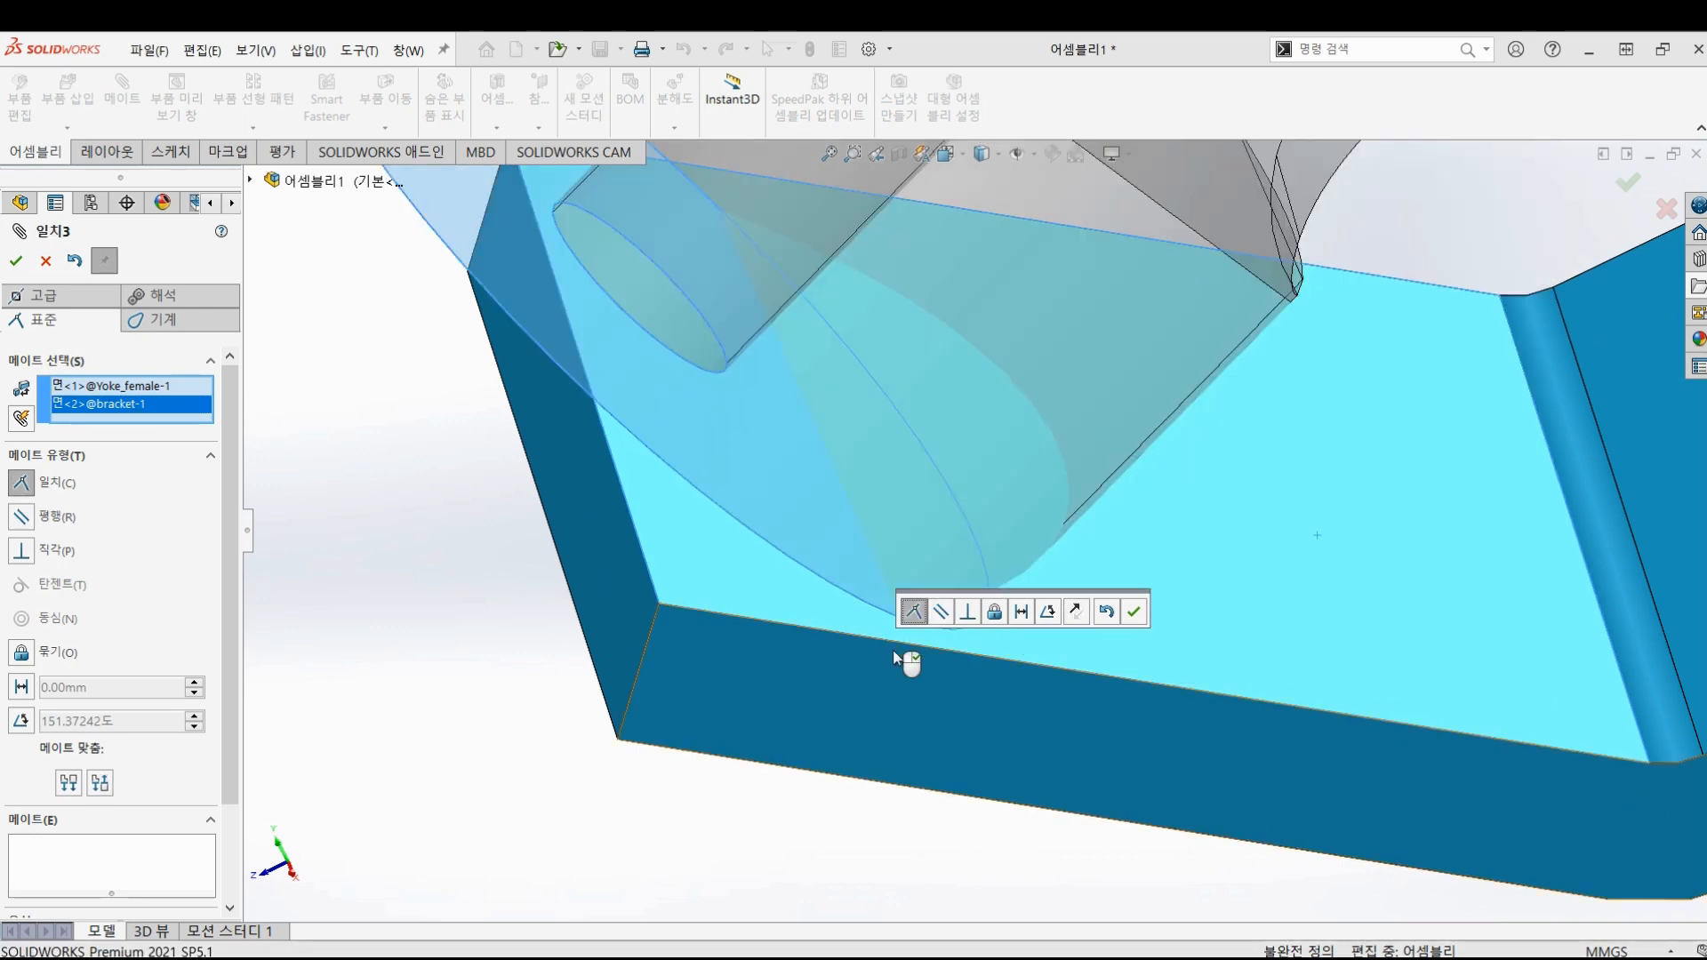
pyautogui.scroll(3, 584, 575)
pyautogui.moveTo(590, 576); pyautogui.dragTo(861, 546, button='middle')
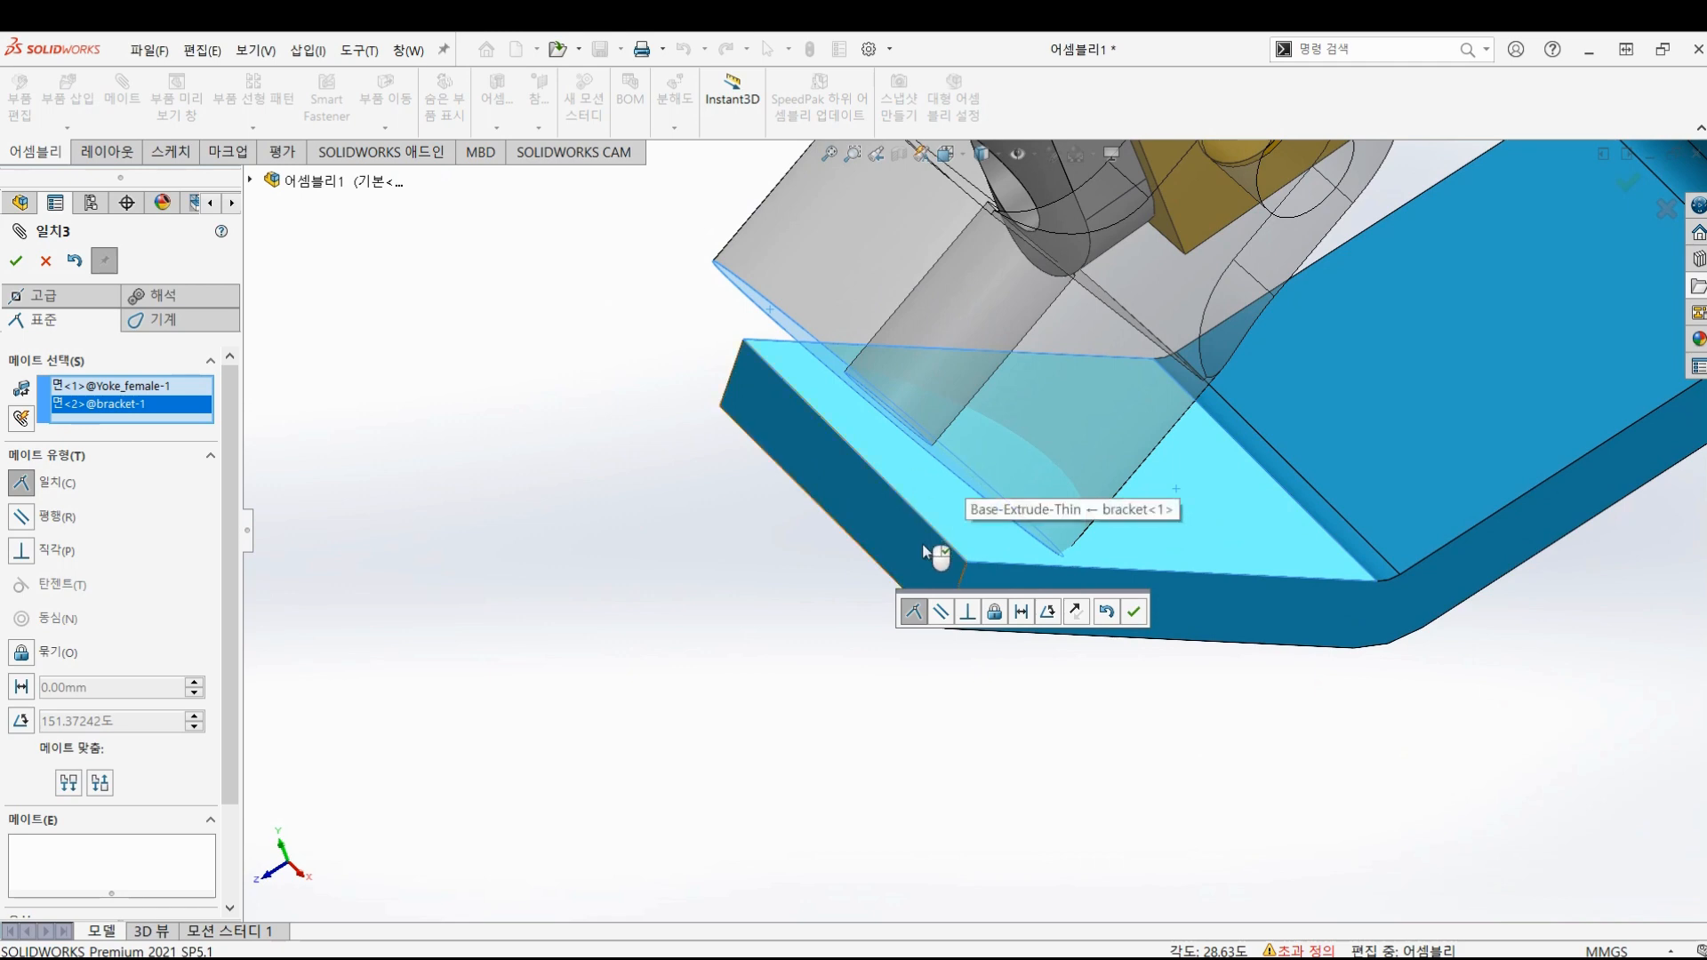
# - Make Yoke_female's end face and the bracket's angled flange Parallel, accept the mate and finish mating
pyautogui.click(941, 612)
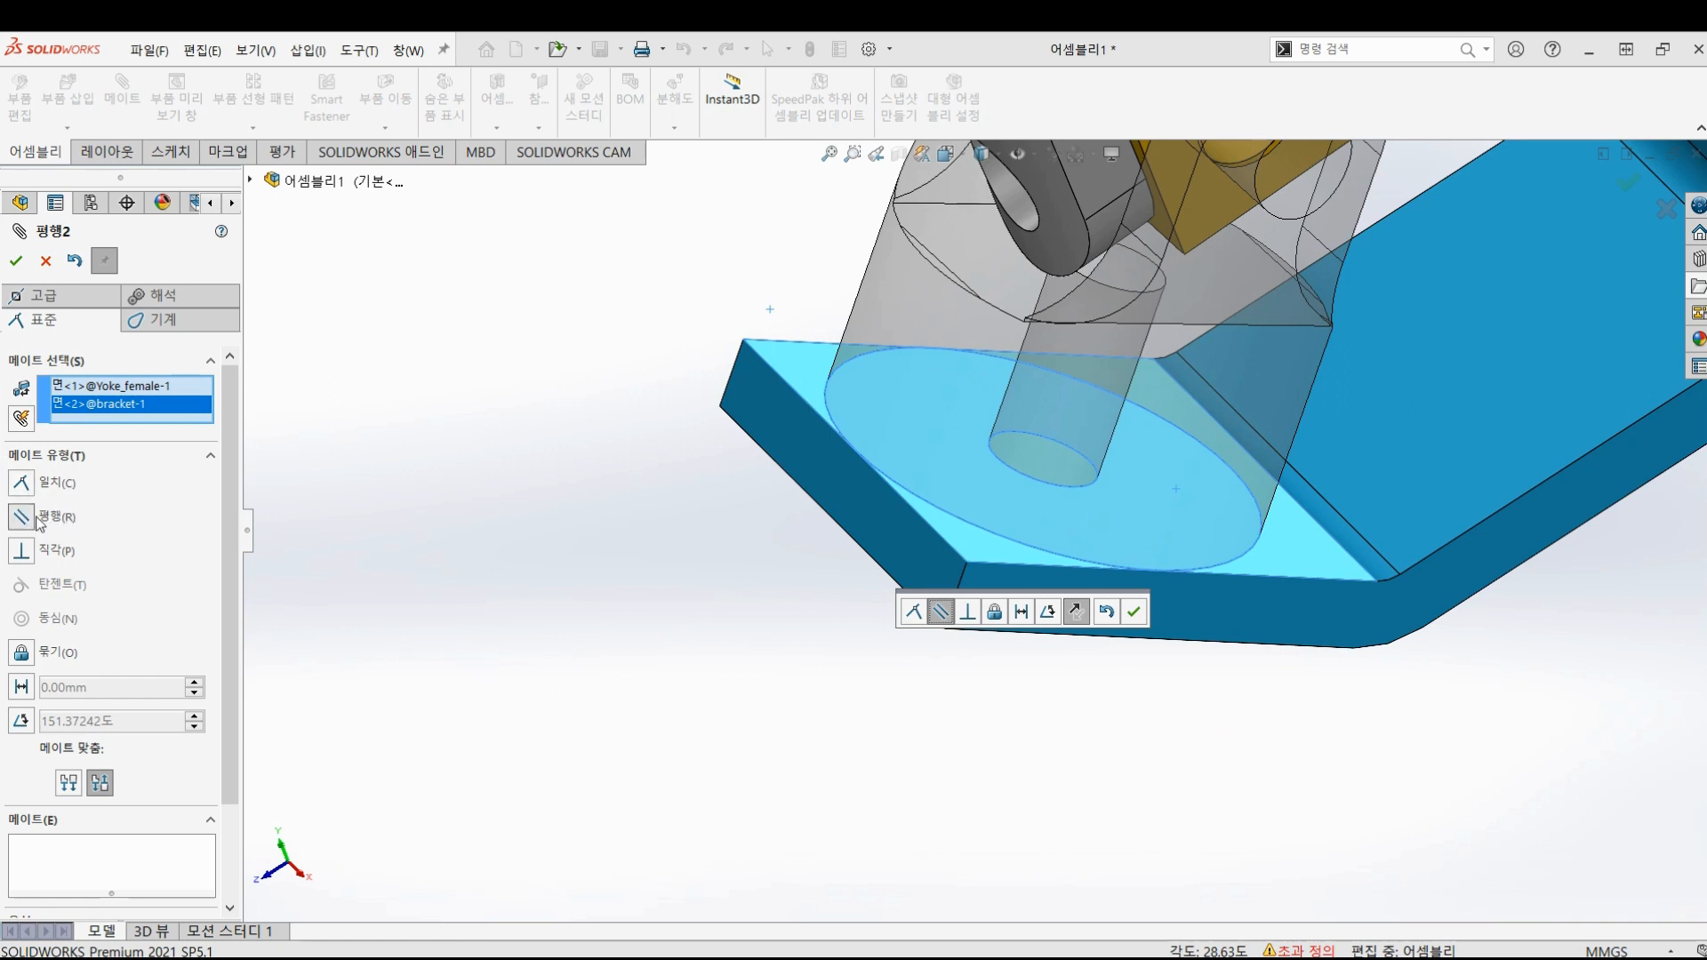
pyautogui.click(18, 261)
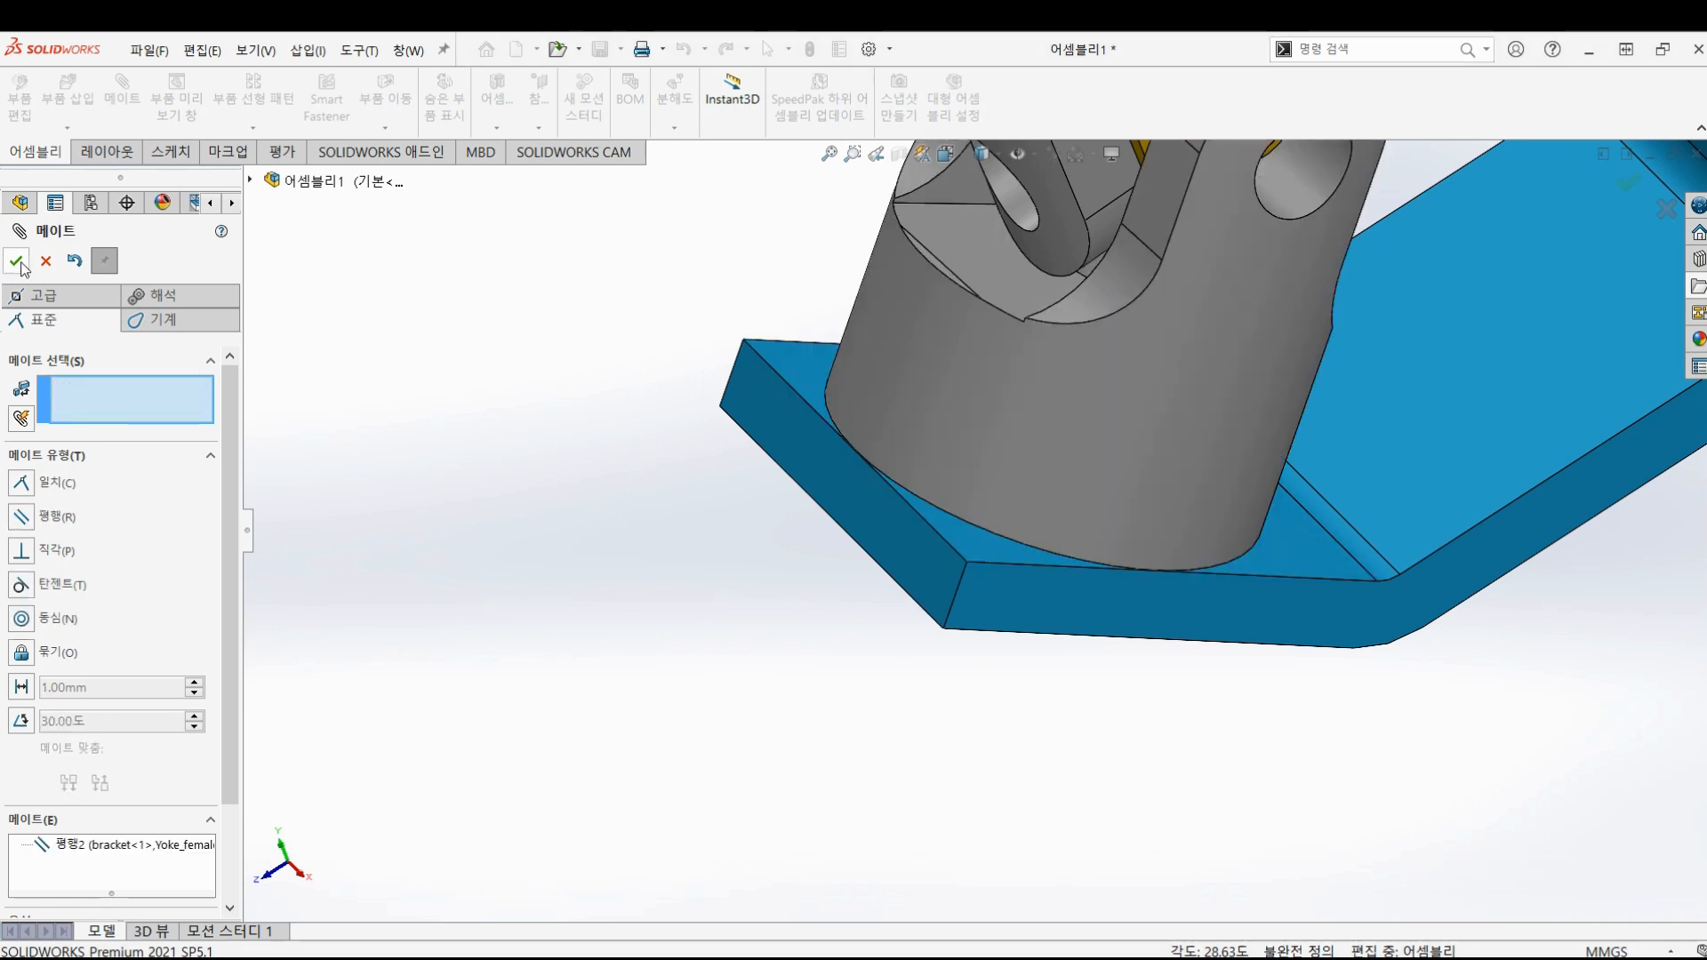
pyautogui.click(20, 263)
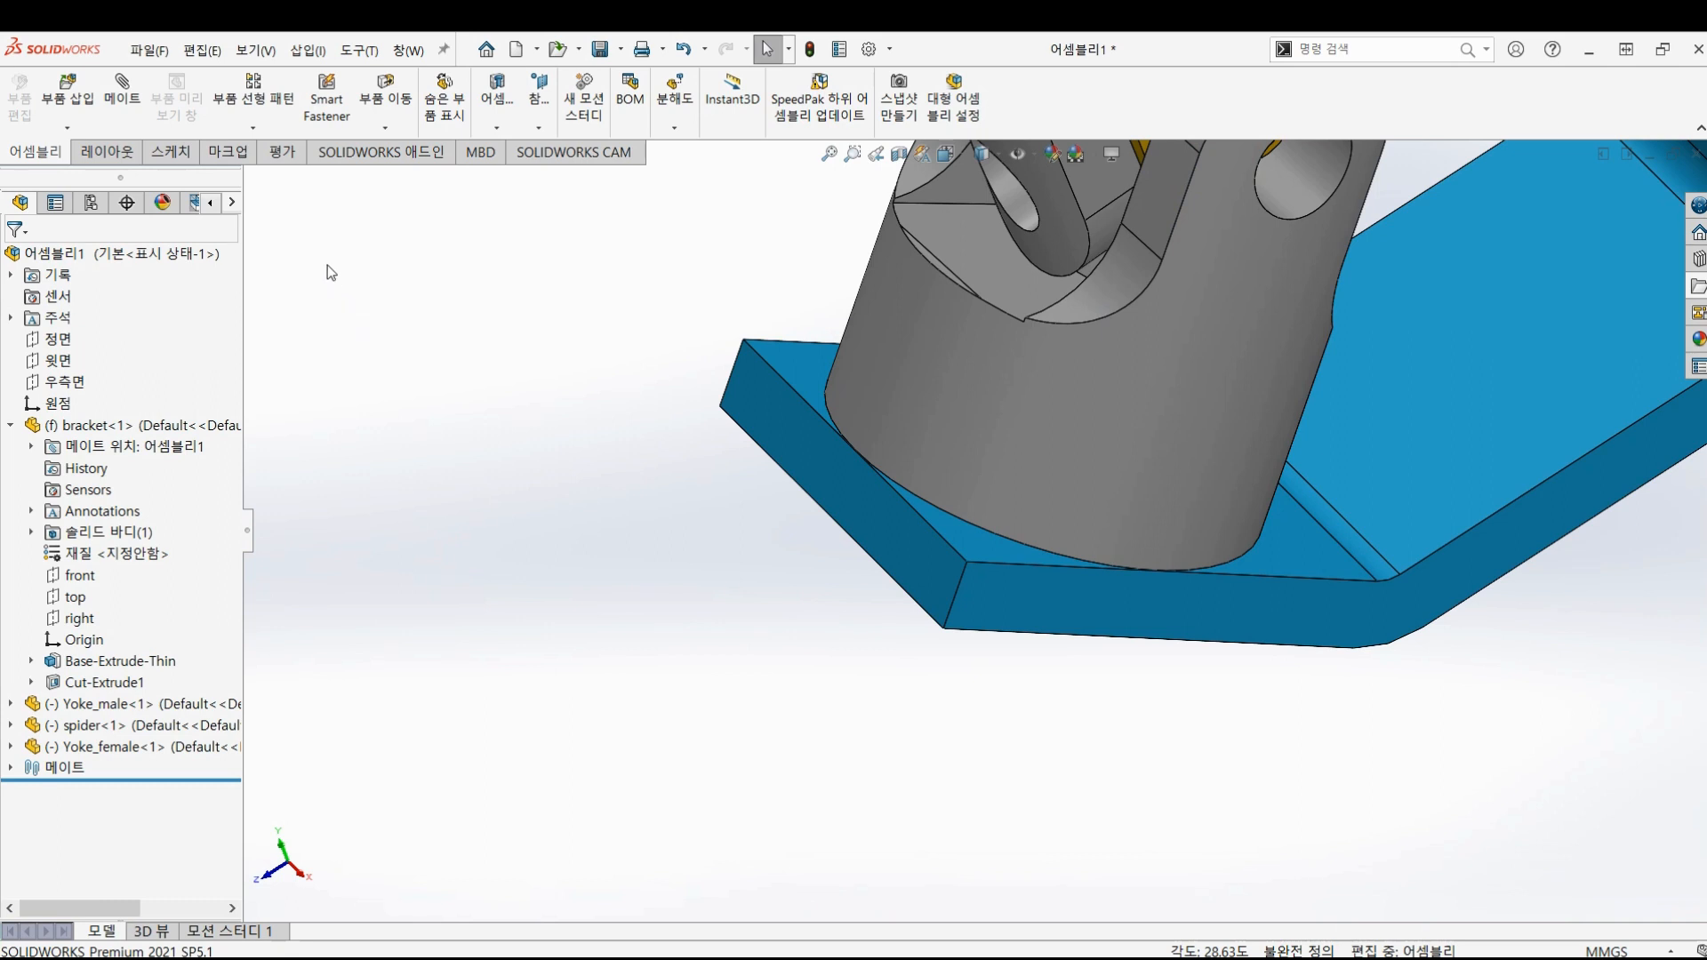
# - Run a clearance verification between Yoke_female and the bracket with a 10.00 mm acceptable clearance
pyautogui.click(283, 158)
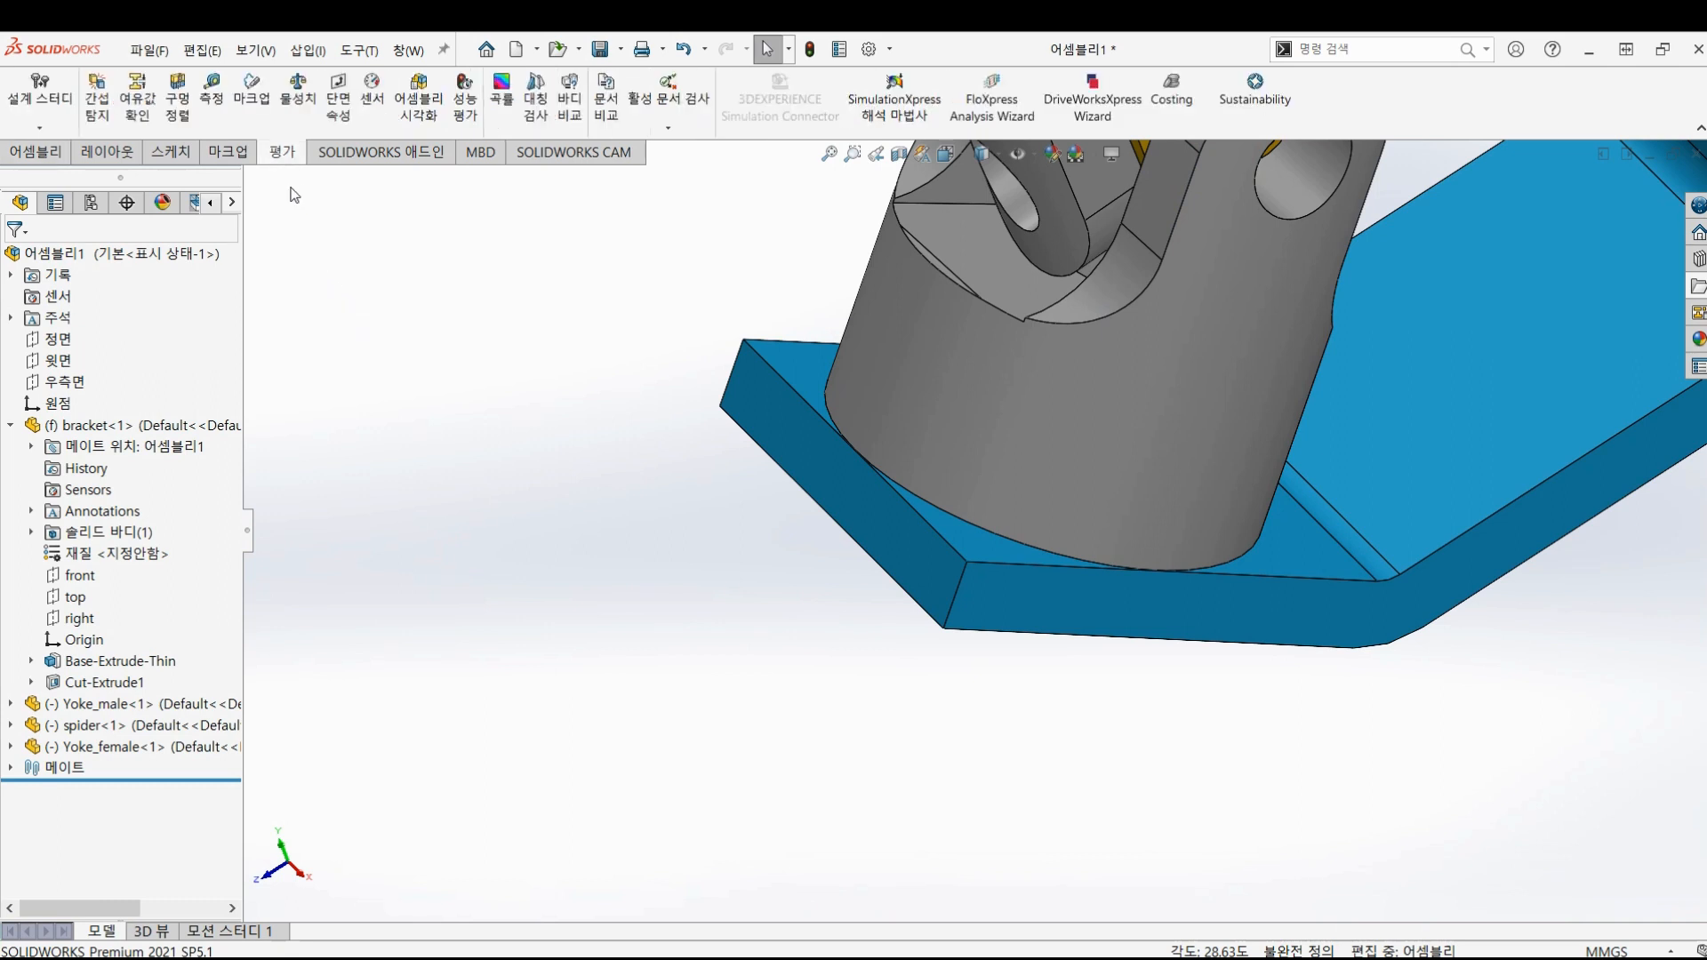
pyautogui.click(150, 101)
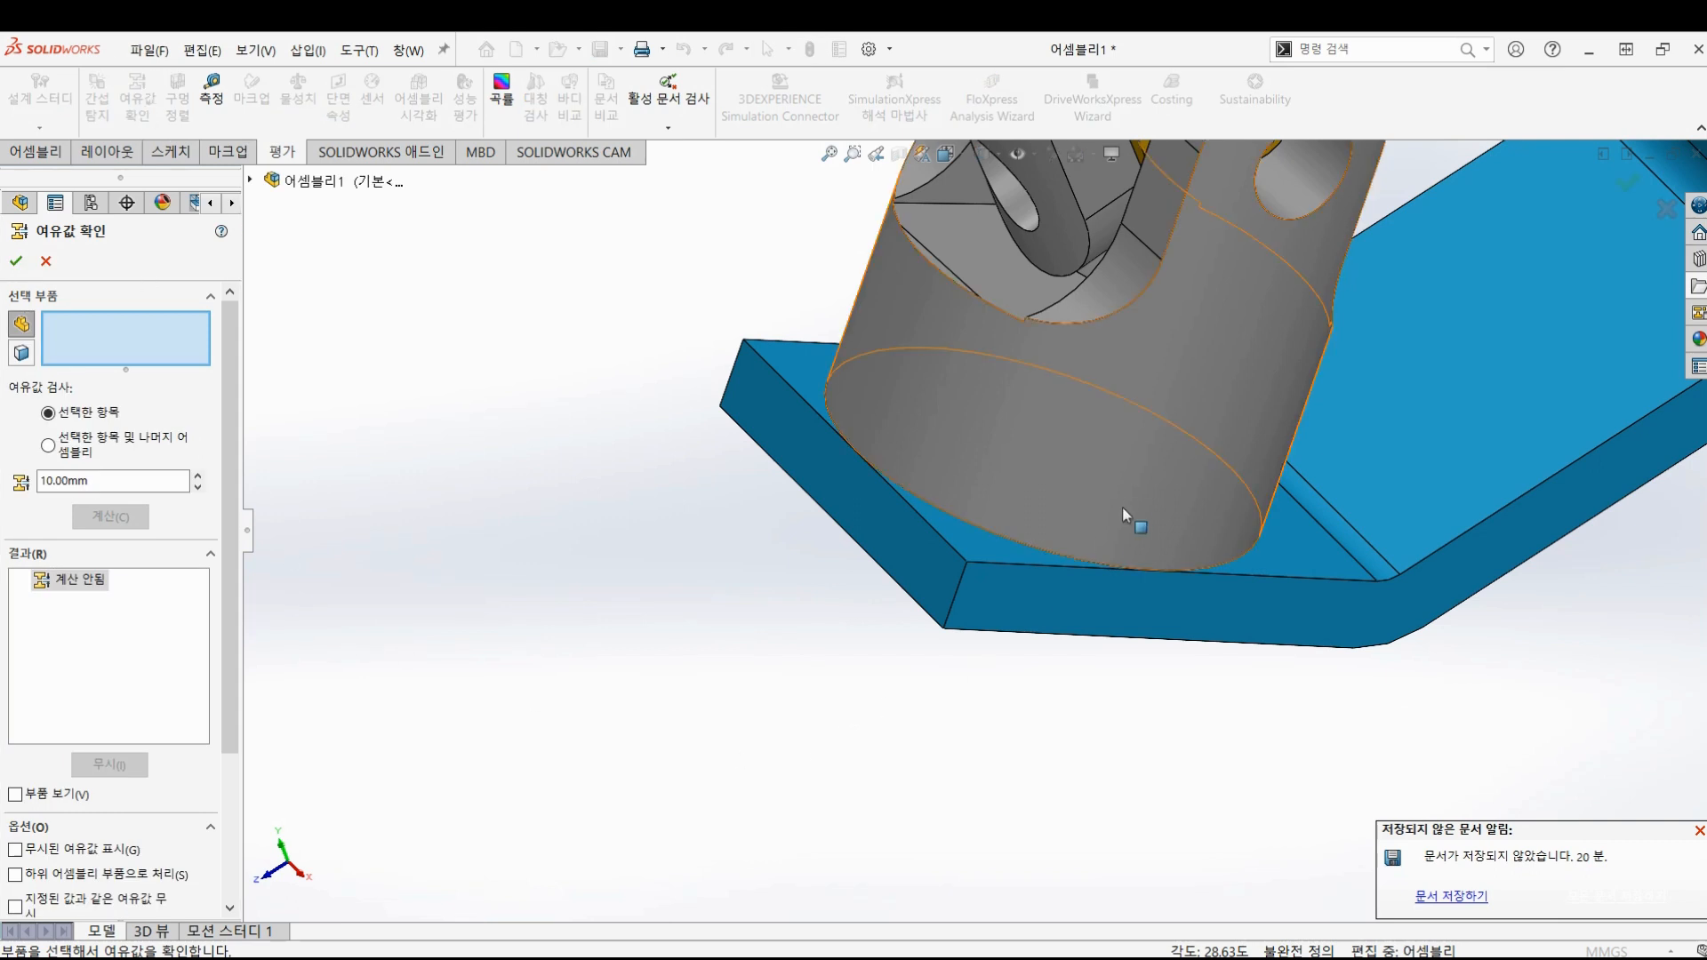
pyautogui.click(1102, 439)
pyautogui.click(1044, 605)
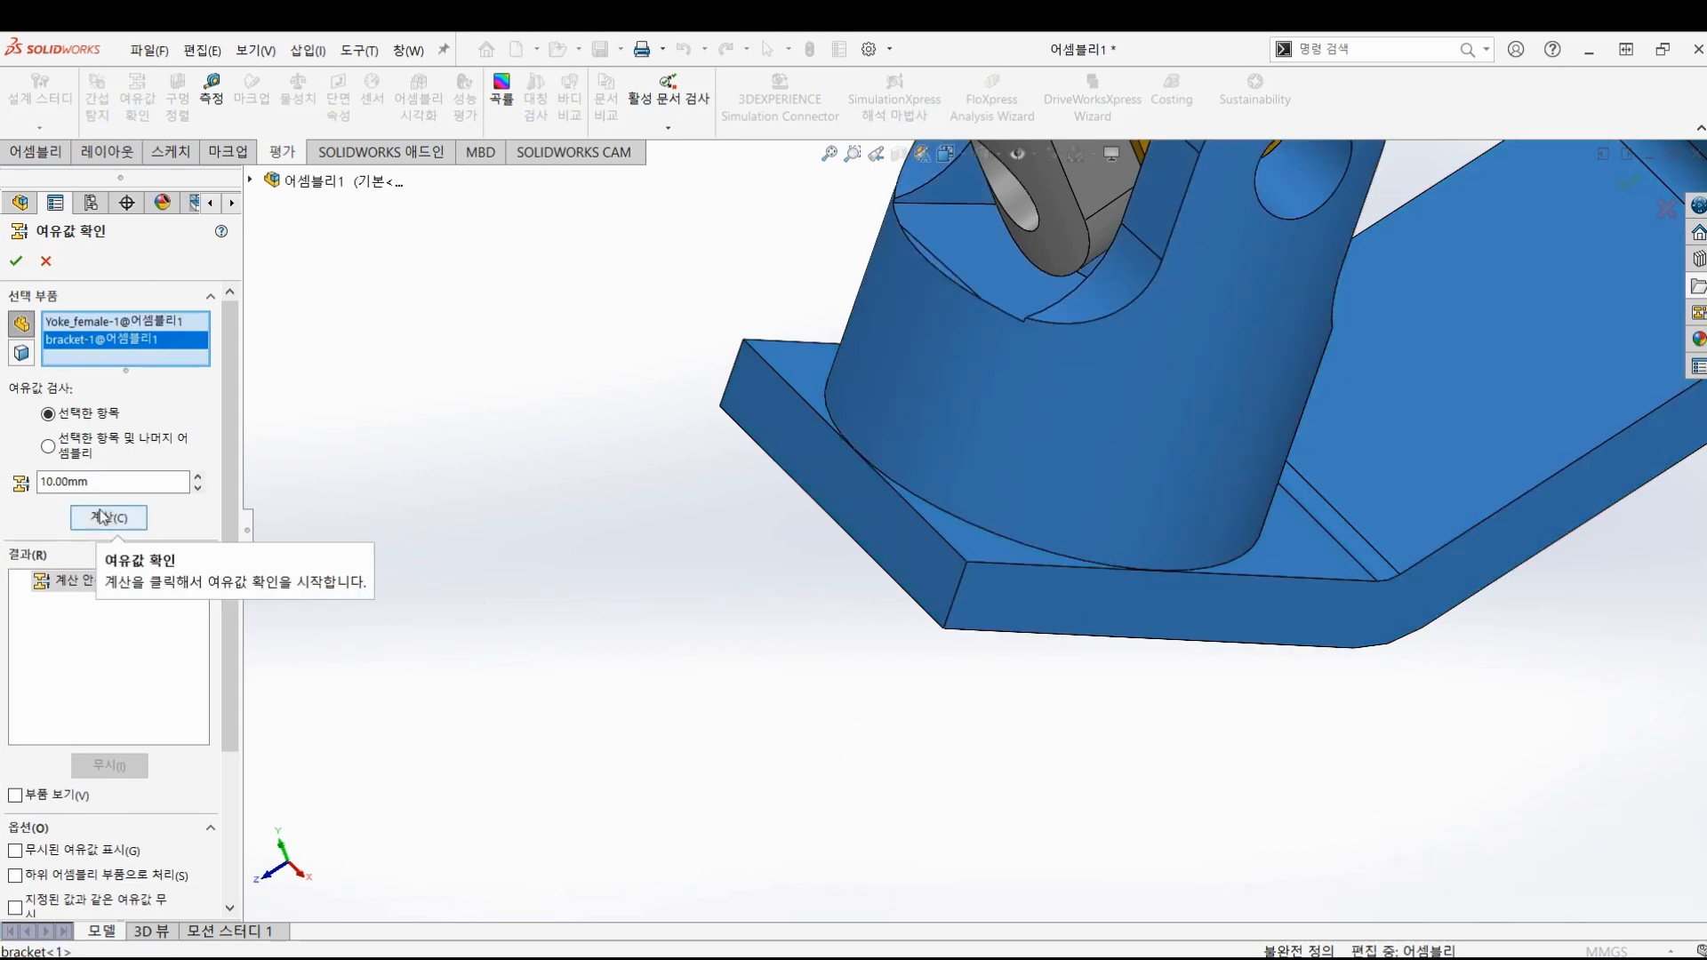
pyautogui.click(101, 516)
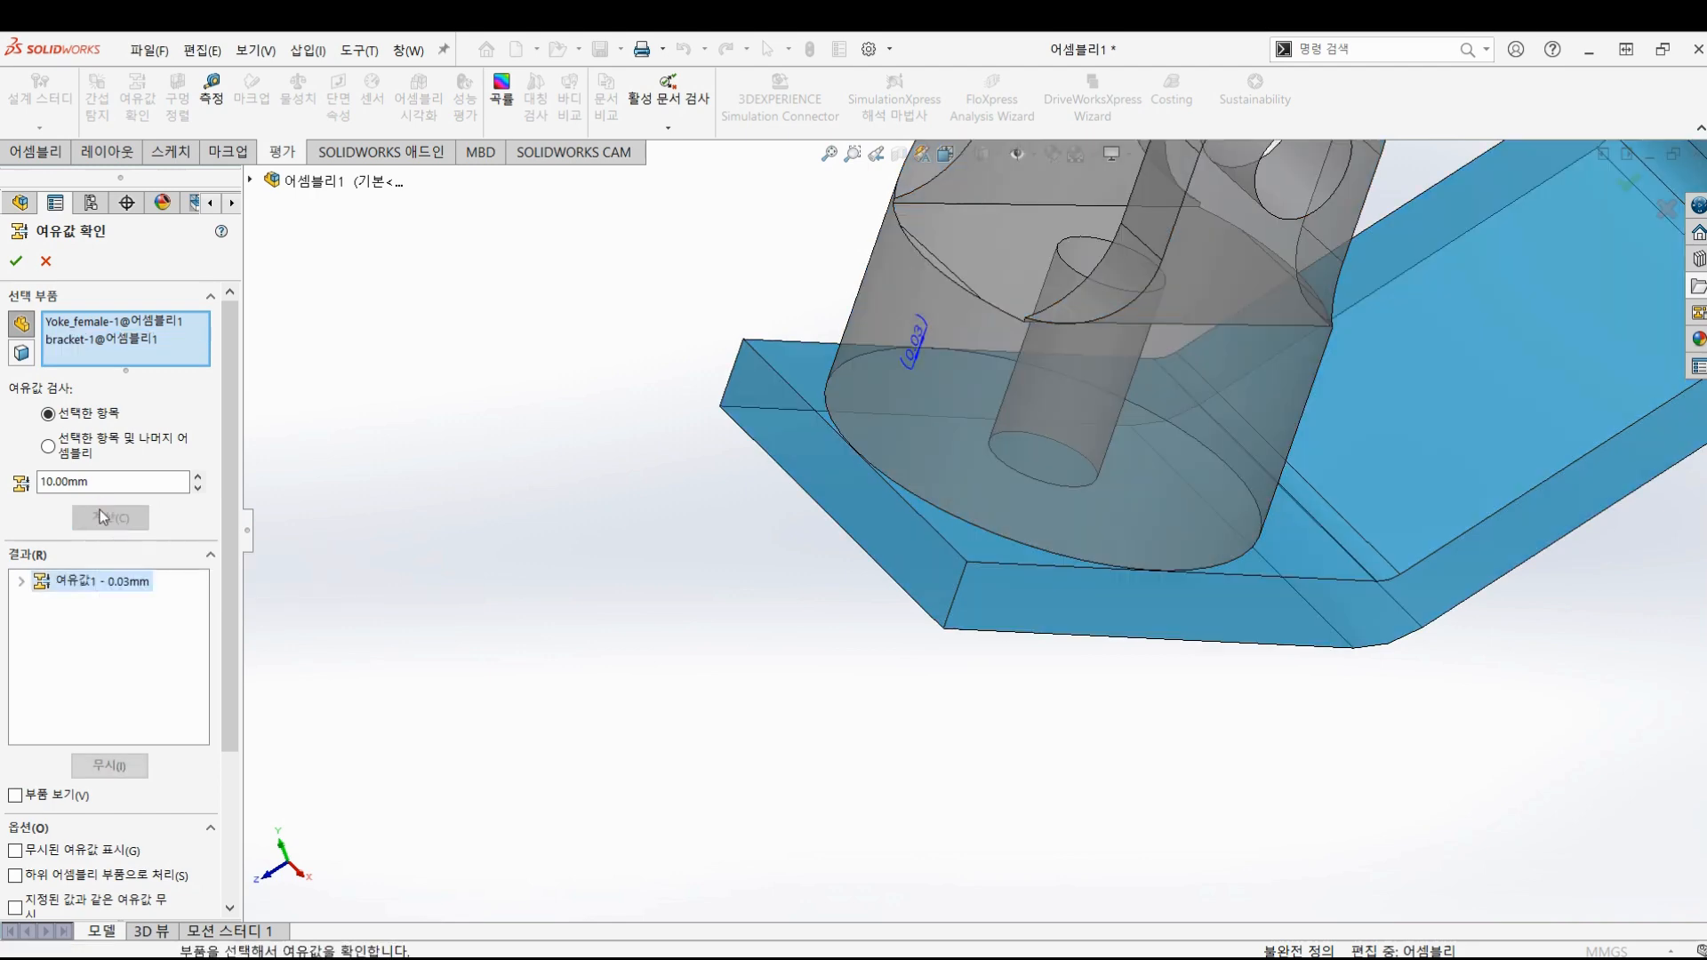
# - Examine where the clearance occurs between Yoke_female's base and the bracket's angled flange, then close the clearance verification
pyautogui.scroll(3, 832, 648)
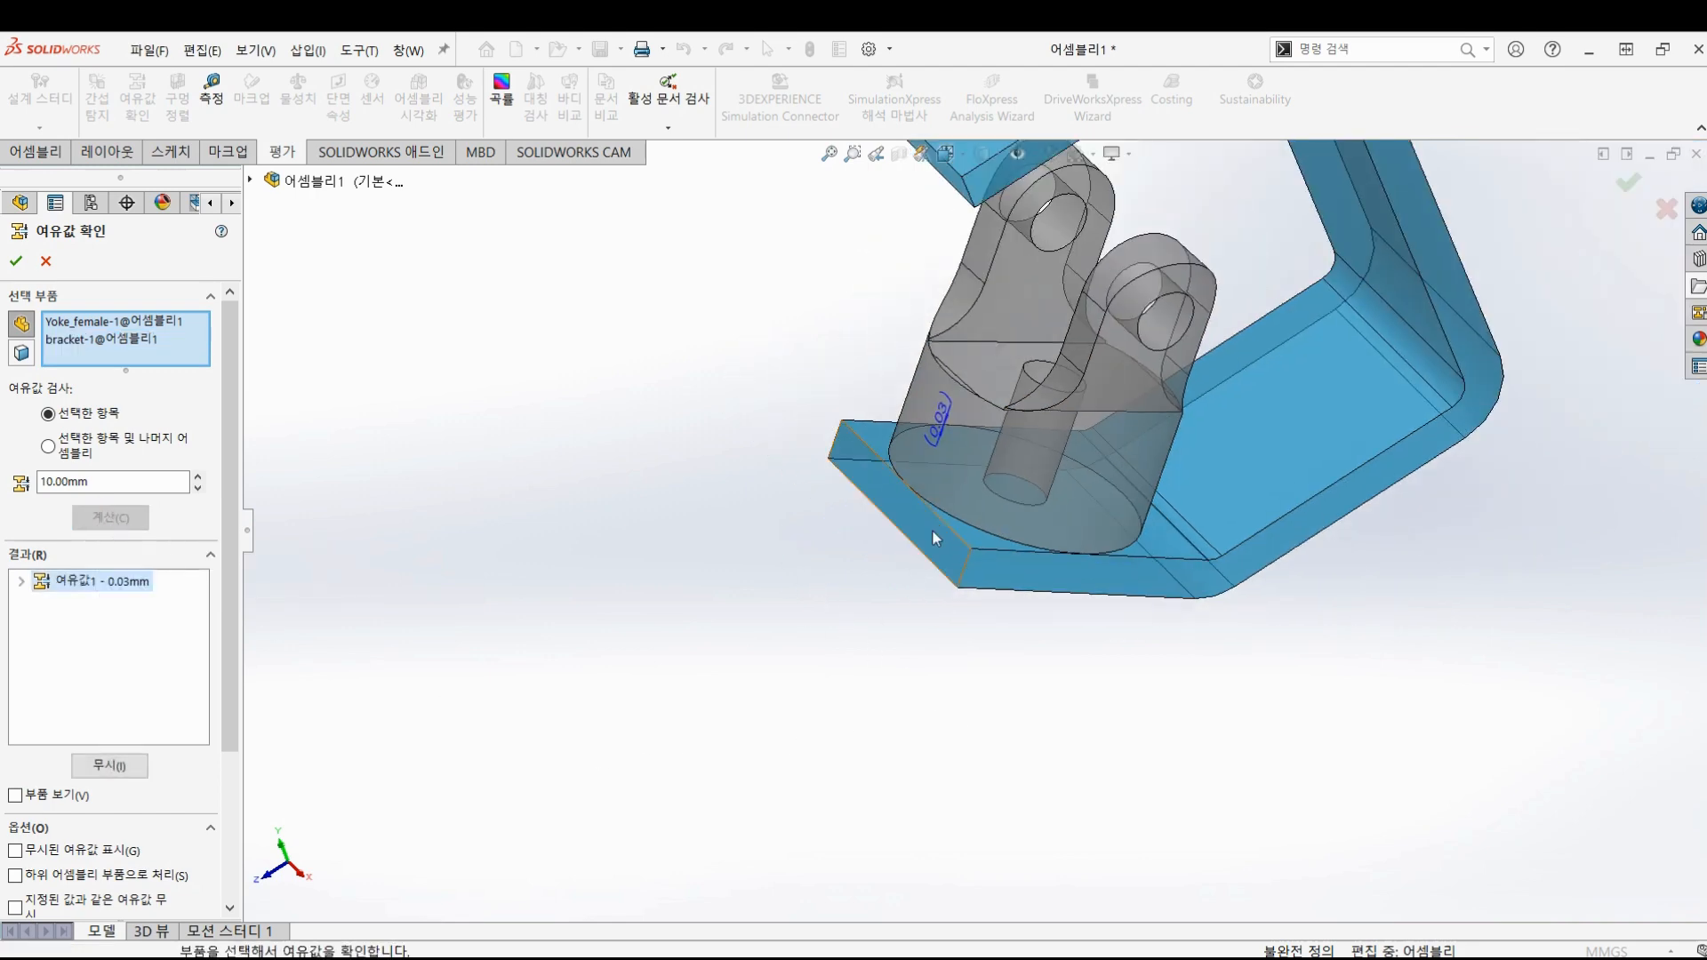
pyautogui.moveTo(947, 489); pyautogui.dragTo(1131, 481, button='middle')
pyautogui.scroll(-1, 809, 472)
pyautogui.scroll(-5, 694, 498)
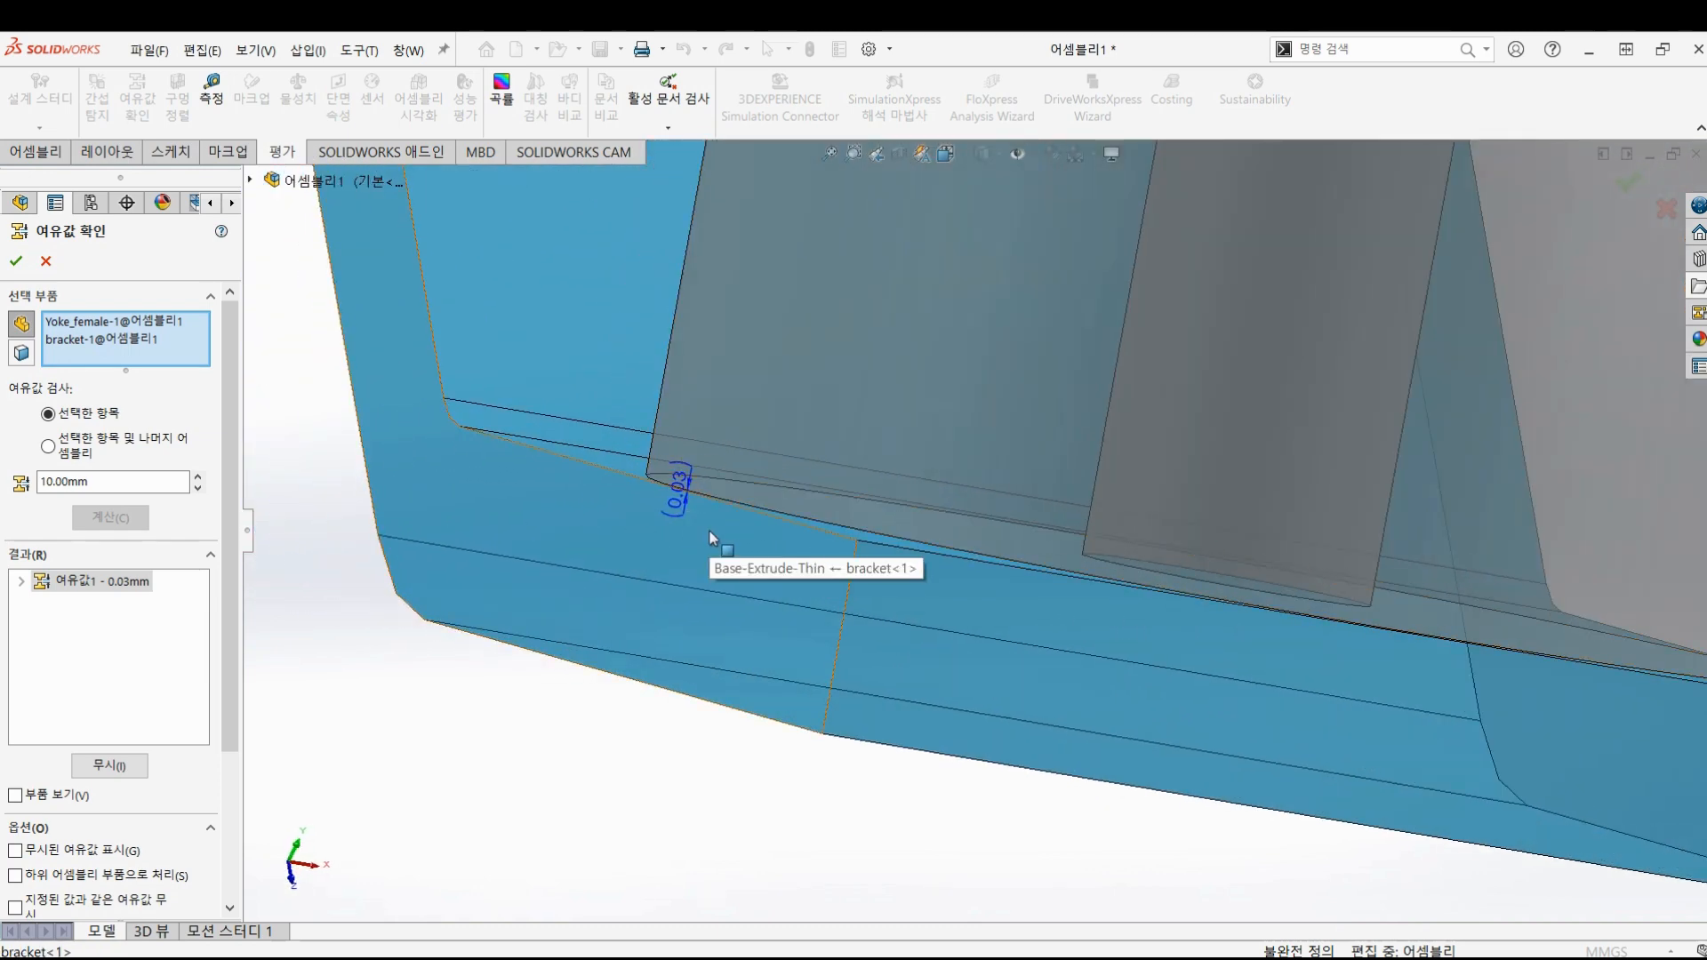
pyautogui.scroll(5, 711, 537)
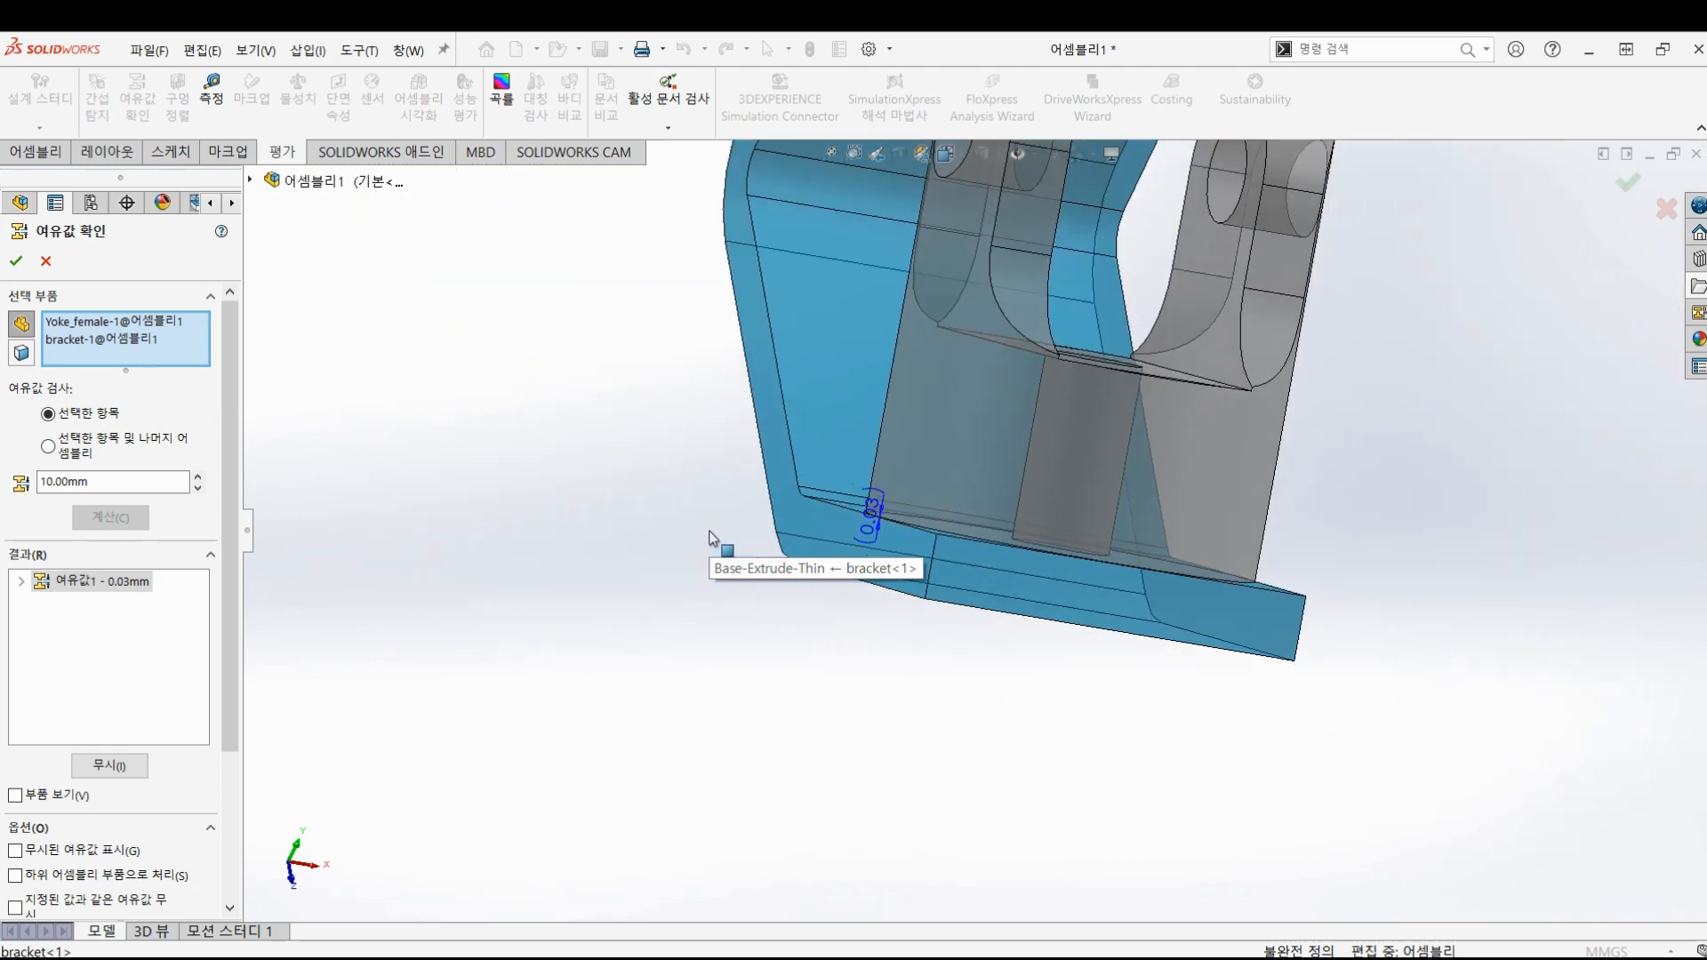
pyautogui.moveTo(985, 481); pyautogui.dragTo(911, 334, button='middle')
pyautogui.scroll(2, 912, 333)
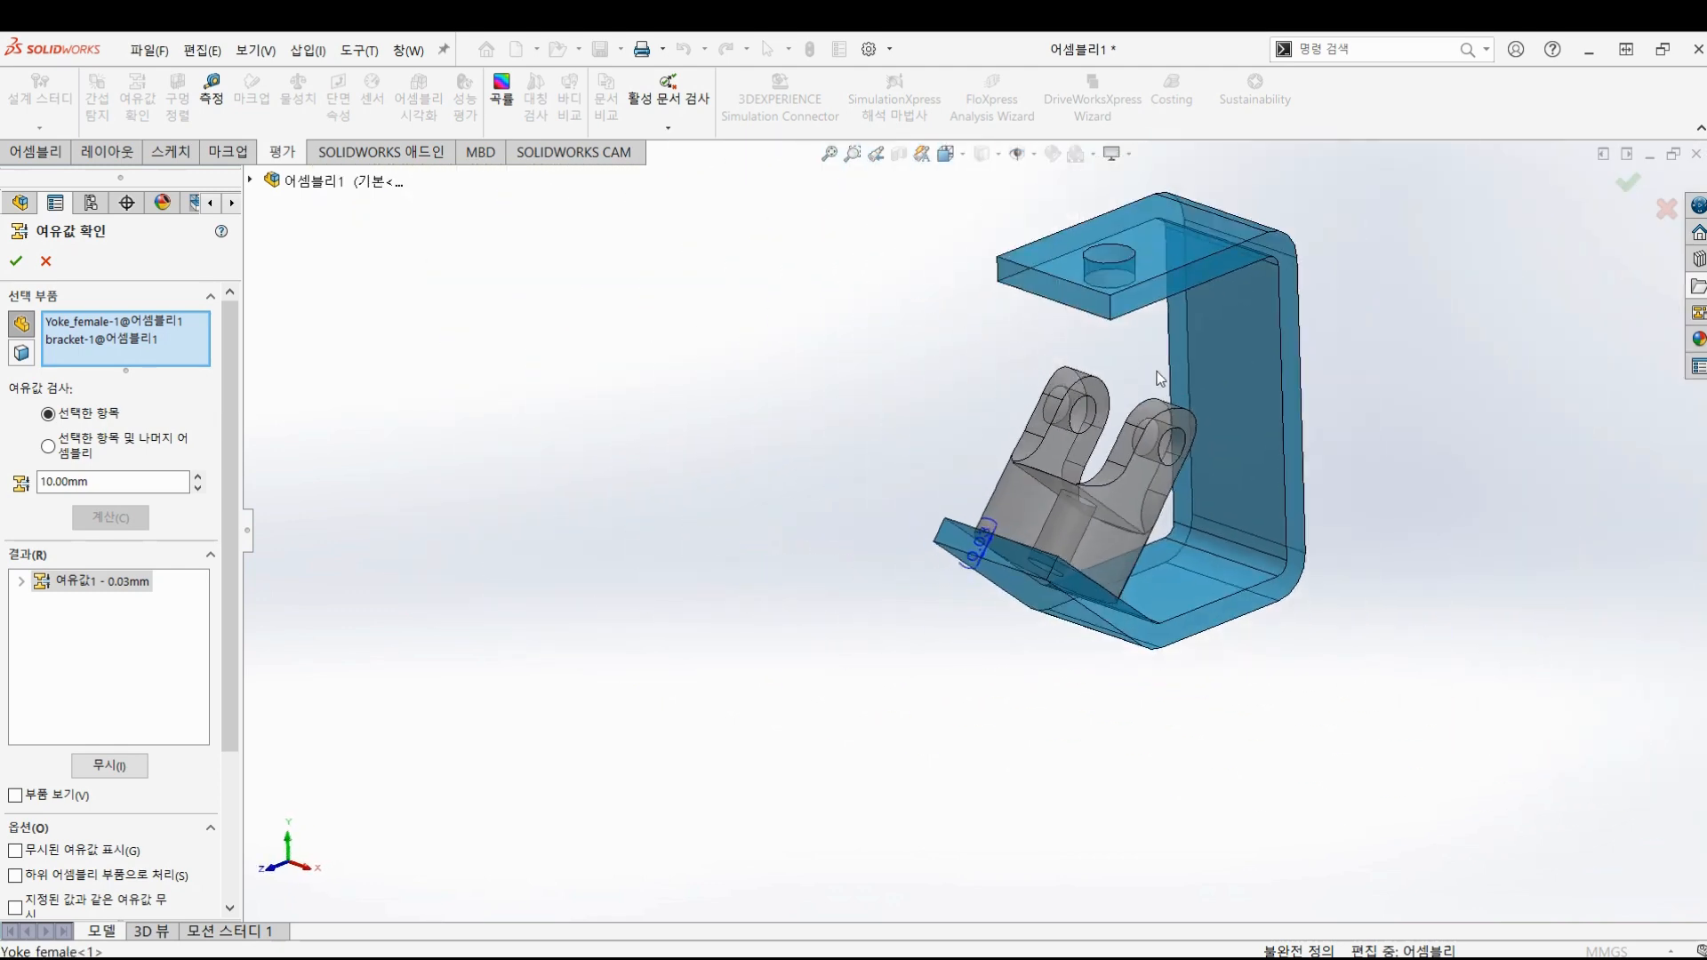
pyautogui.scroll(-3, 1171, 388)
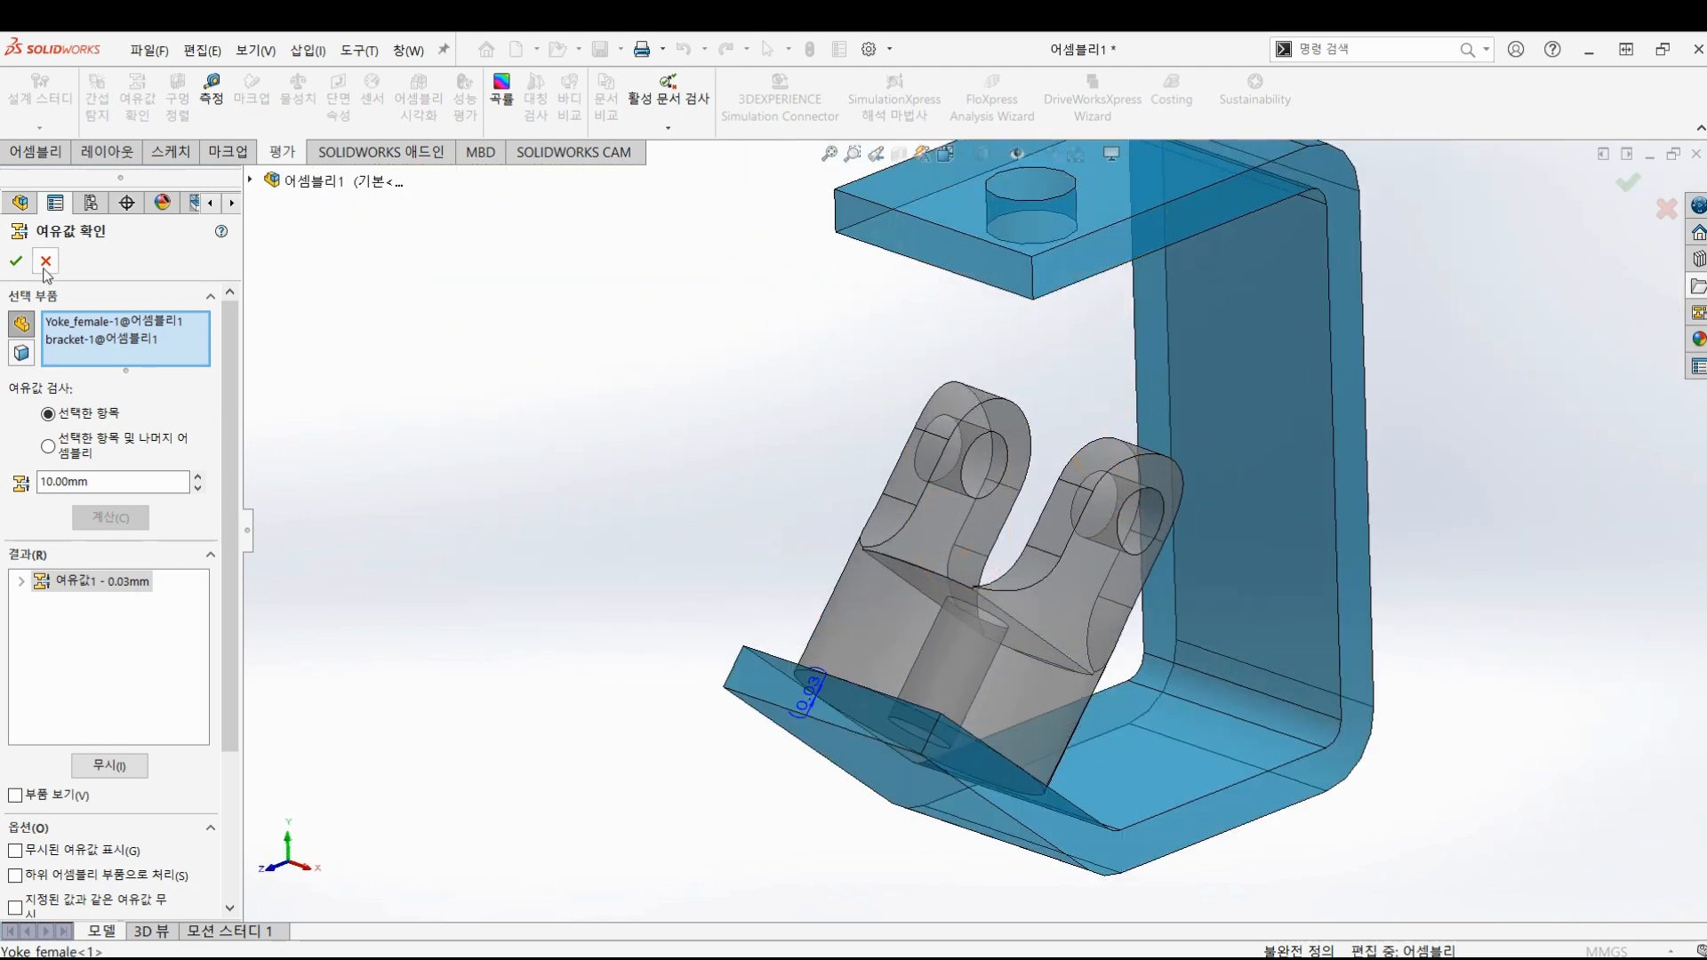
pyautogui.click(17, 261)
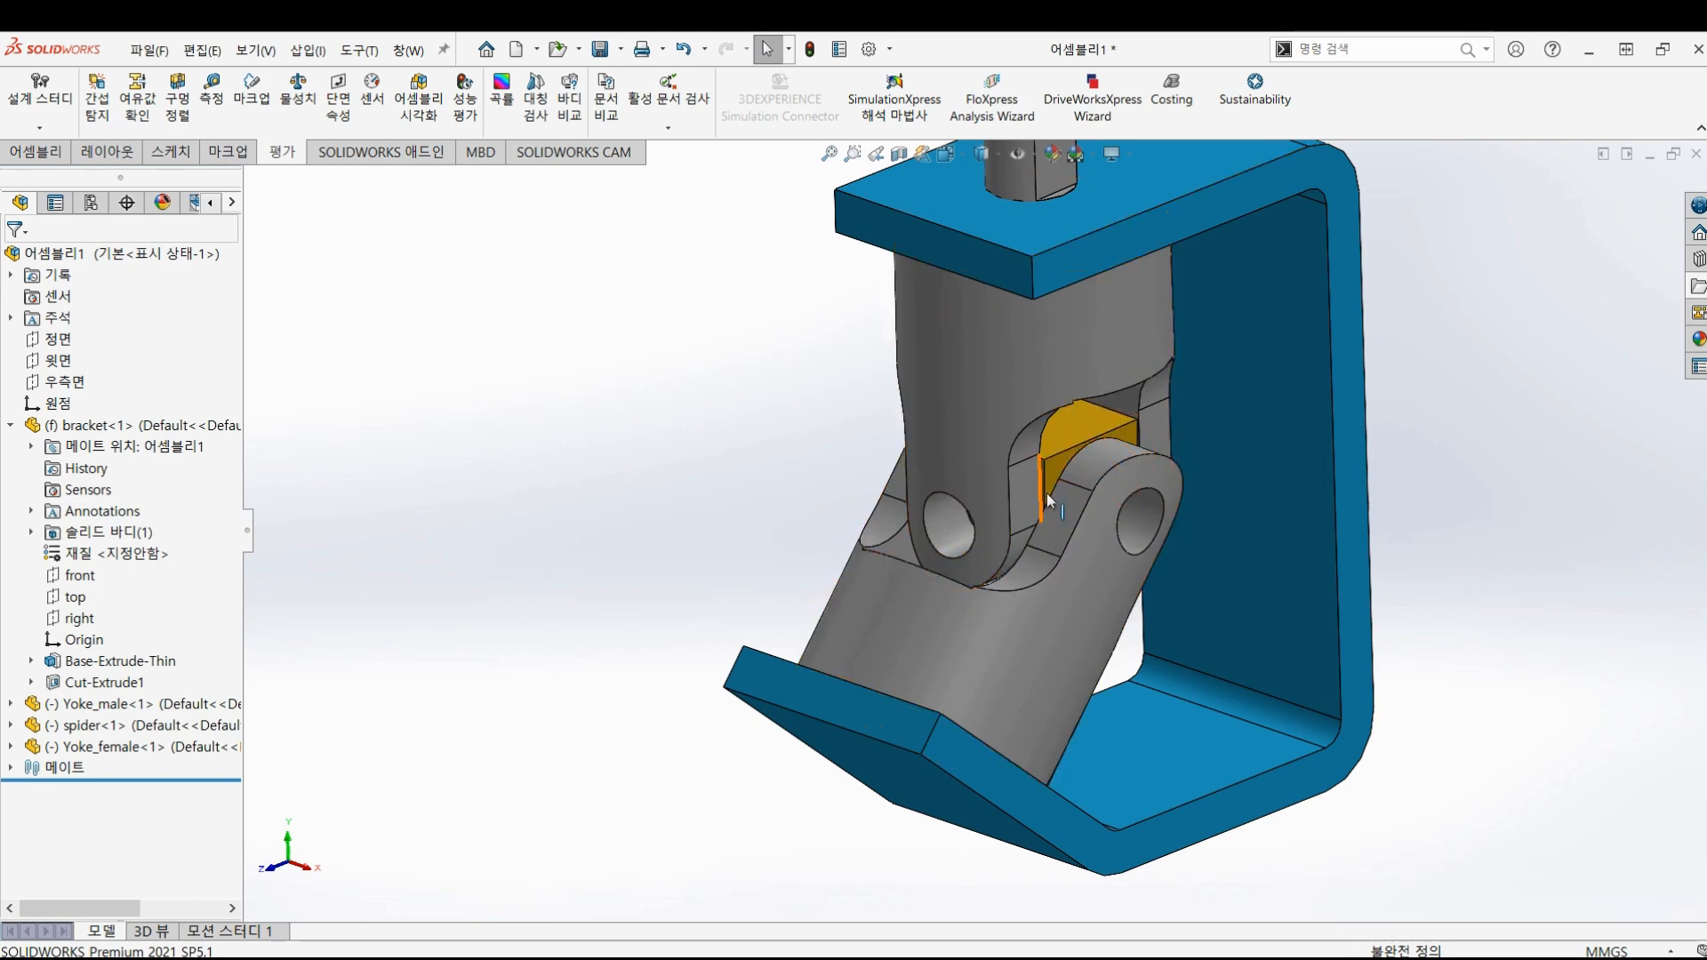
# - Examine the gap between Yoke_female's base and the bracket's angled flange in the Right view
pyautogui.moveTo(1093, 487); pyautogui.dragTo(948, 648, button='middle')
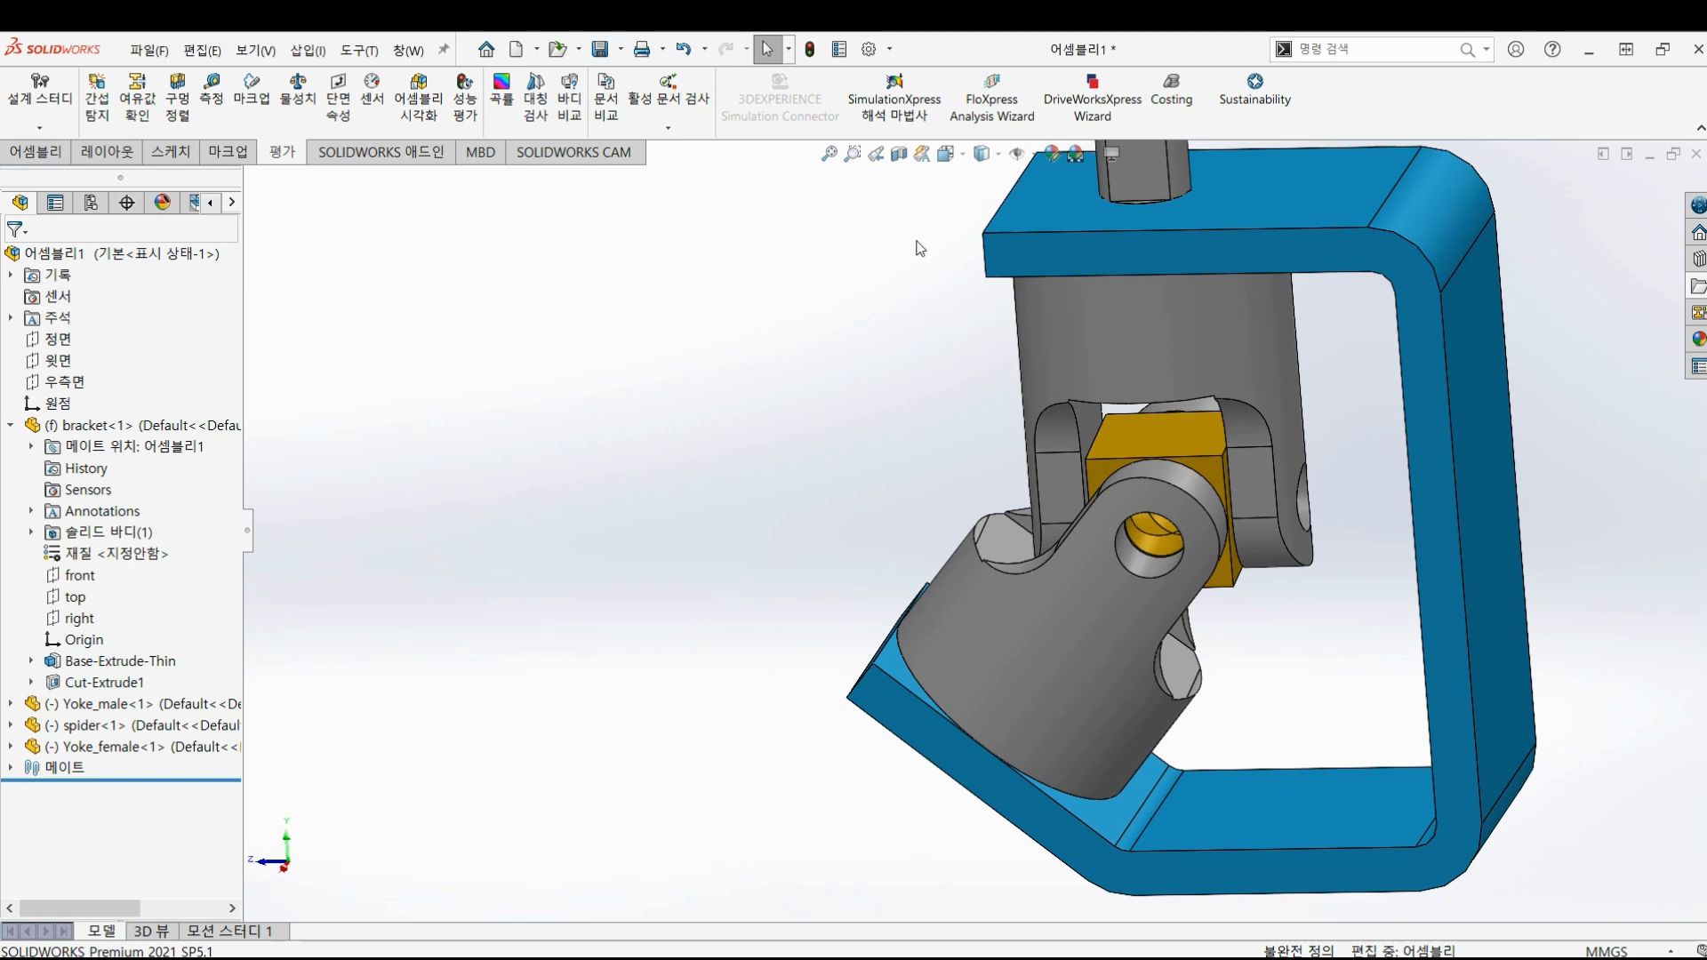
pyautogui.click(960, 157)
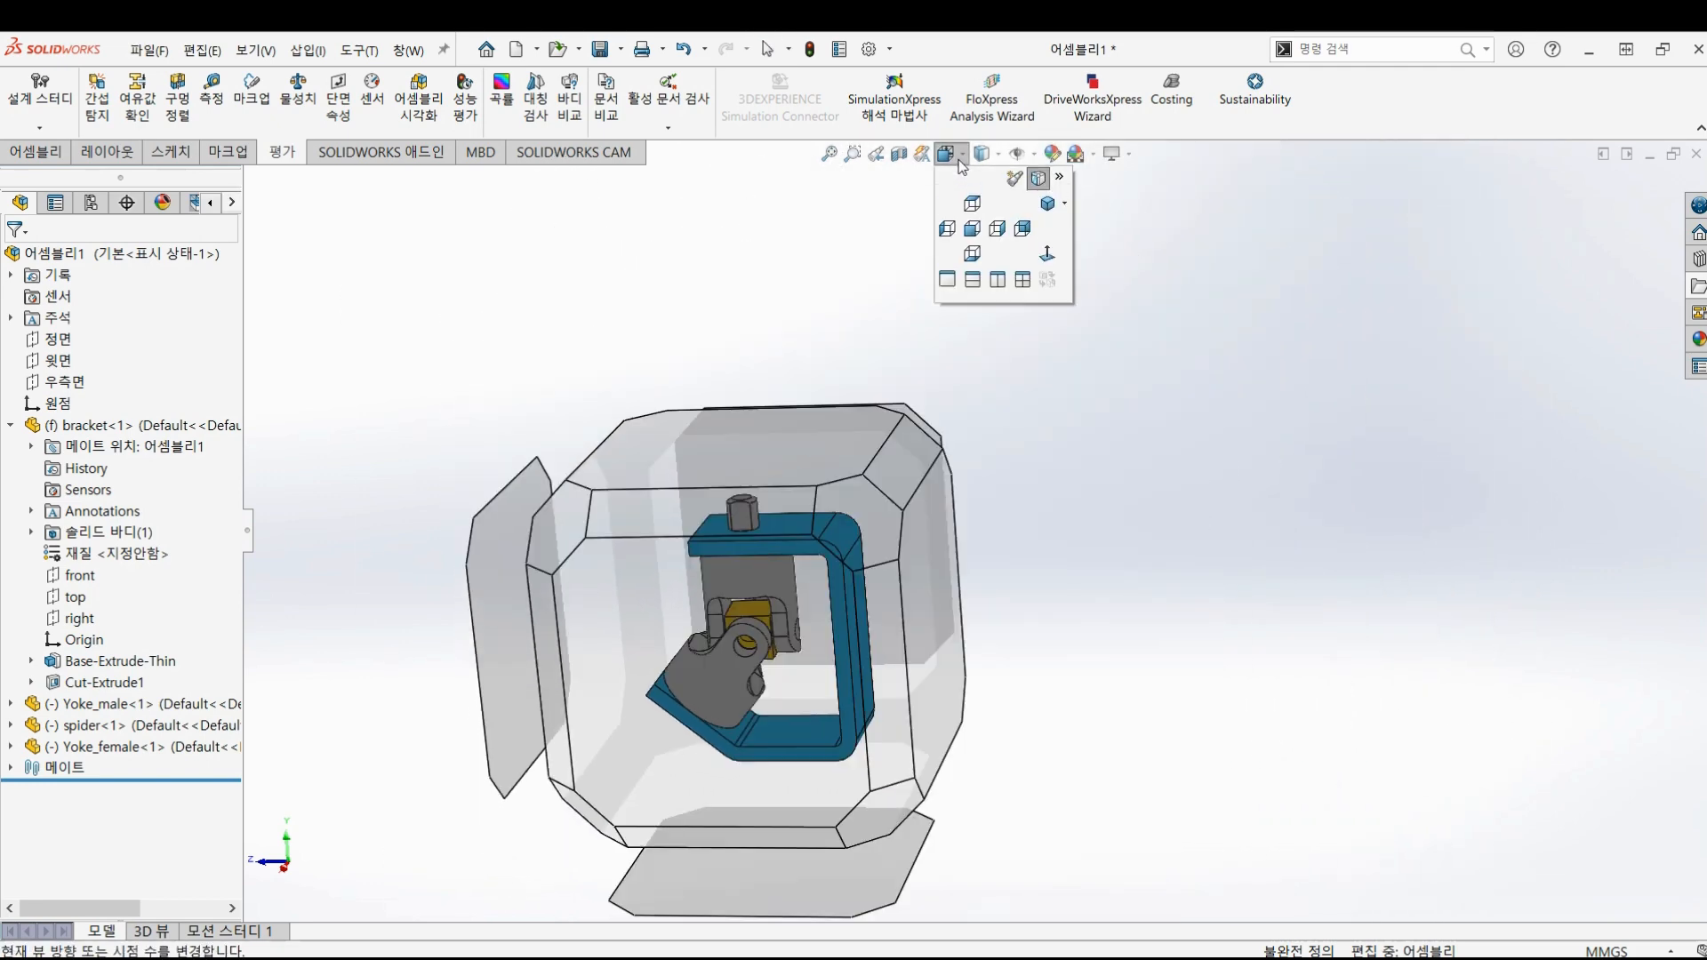
pyautogui.click(958, 162)
pyautogui.click(954, 158)
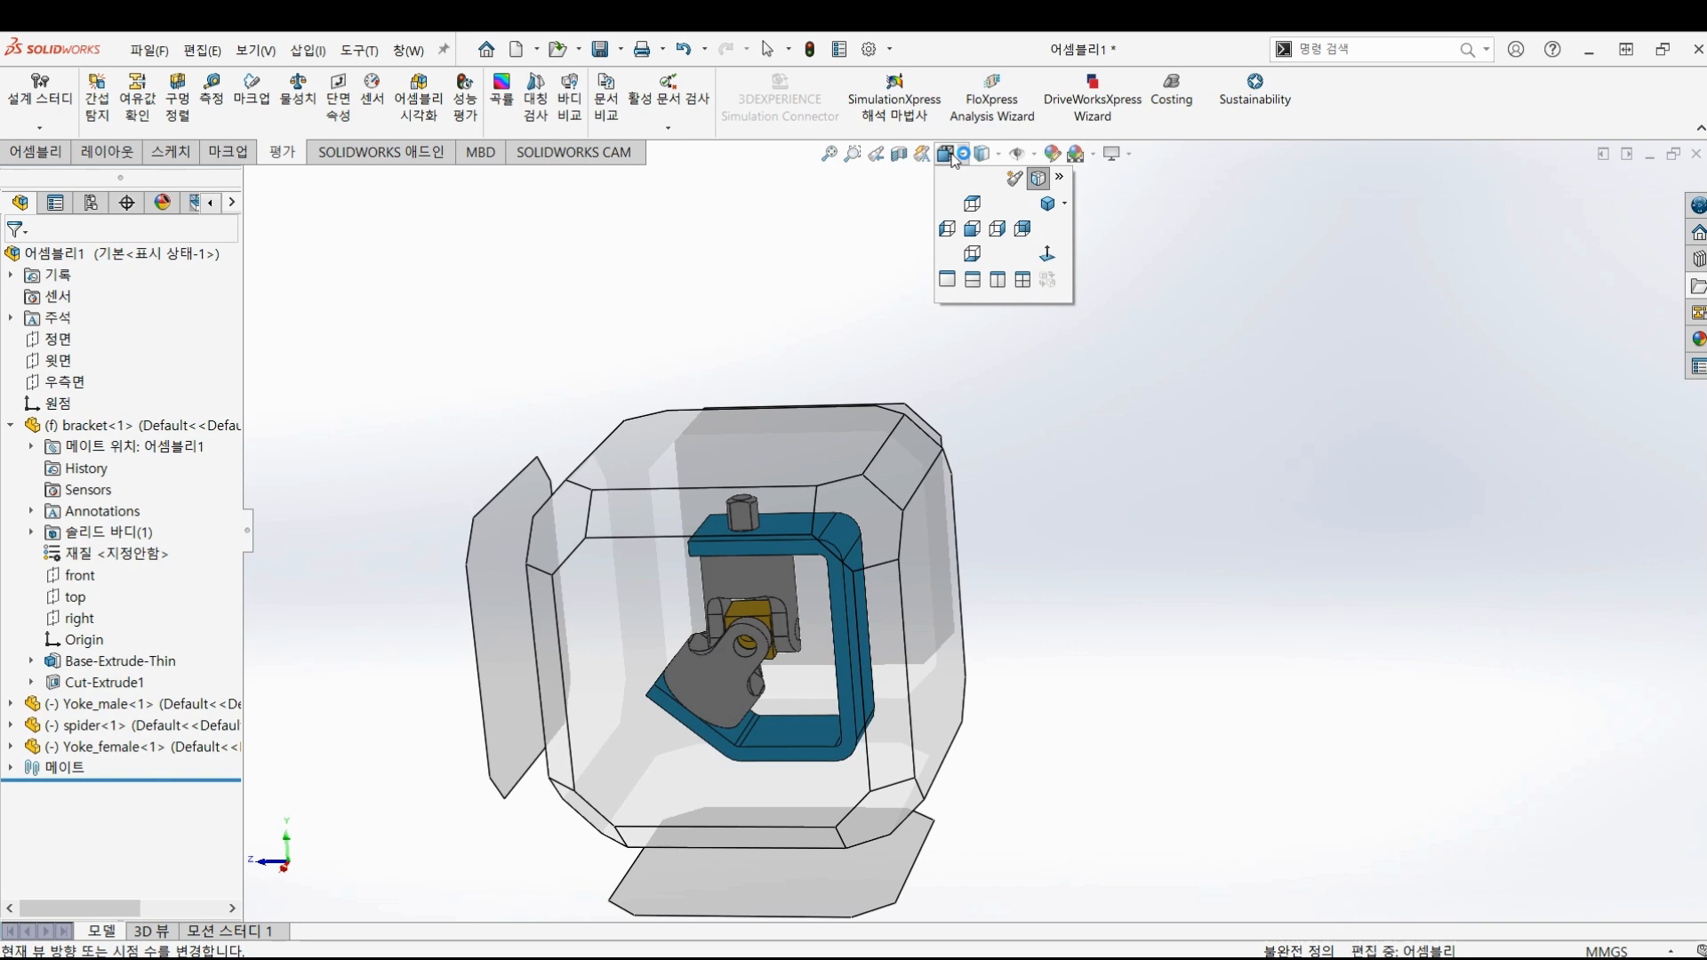
pyautogui.click(1000, 236)
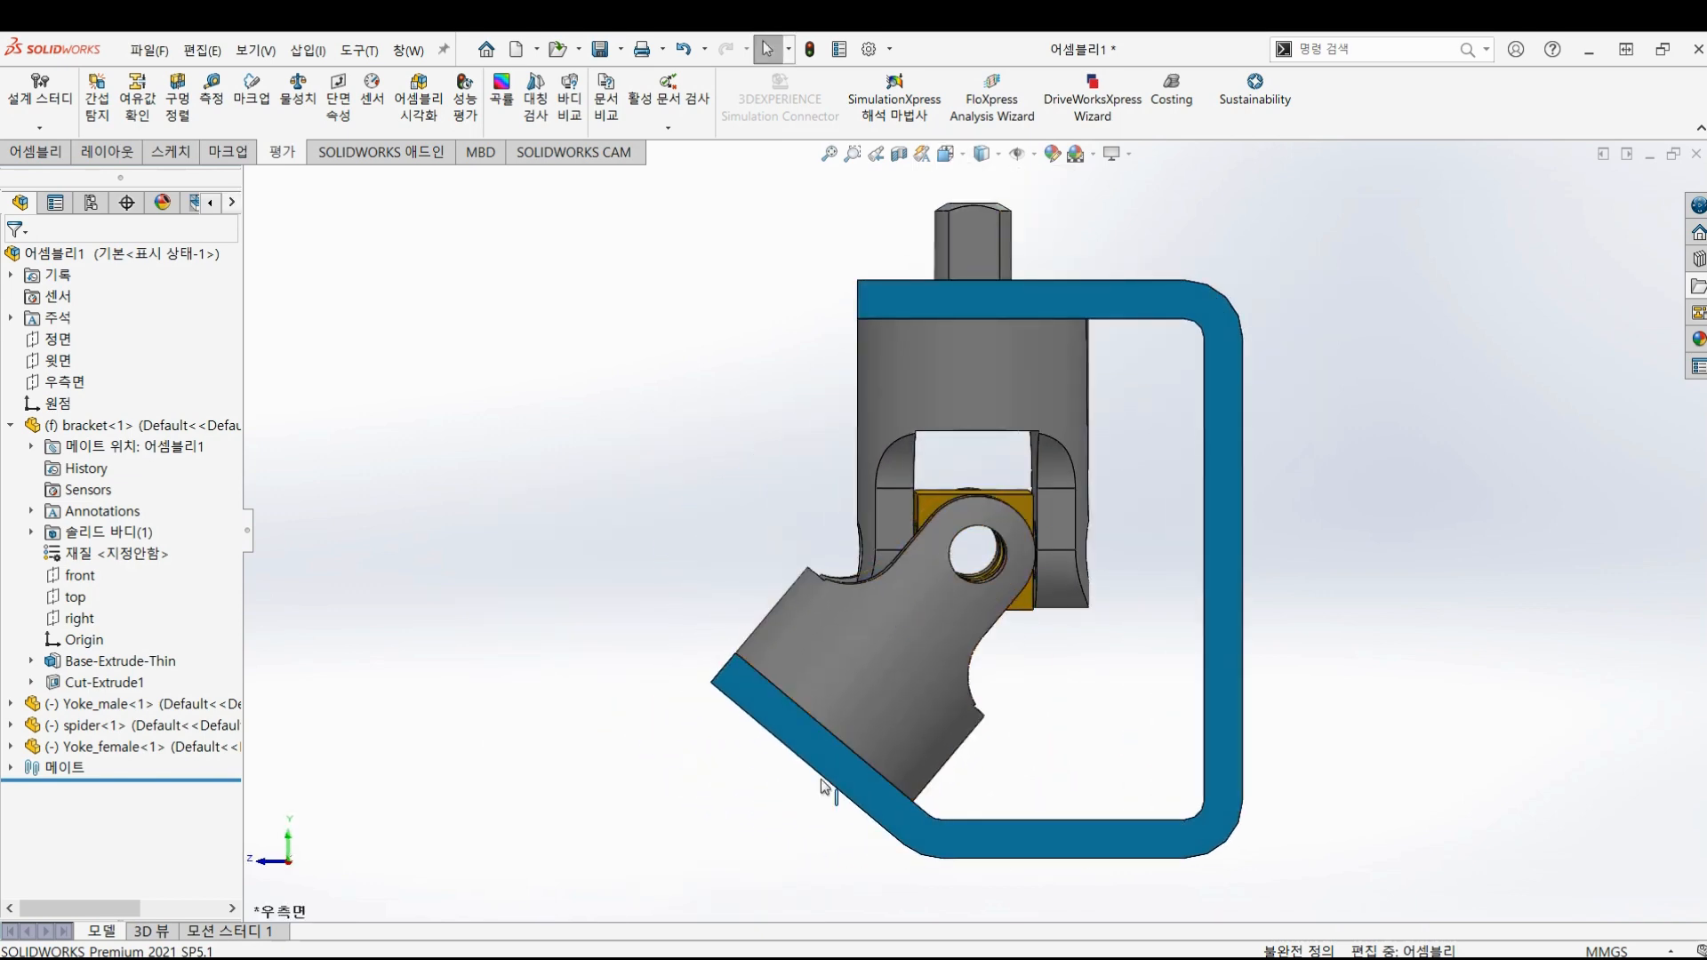
pyautogui.scroll(-10, 795, 691)
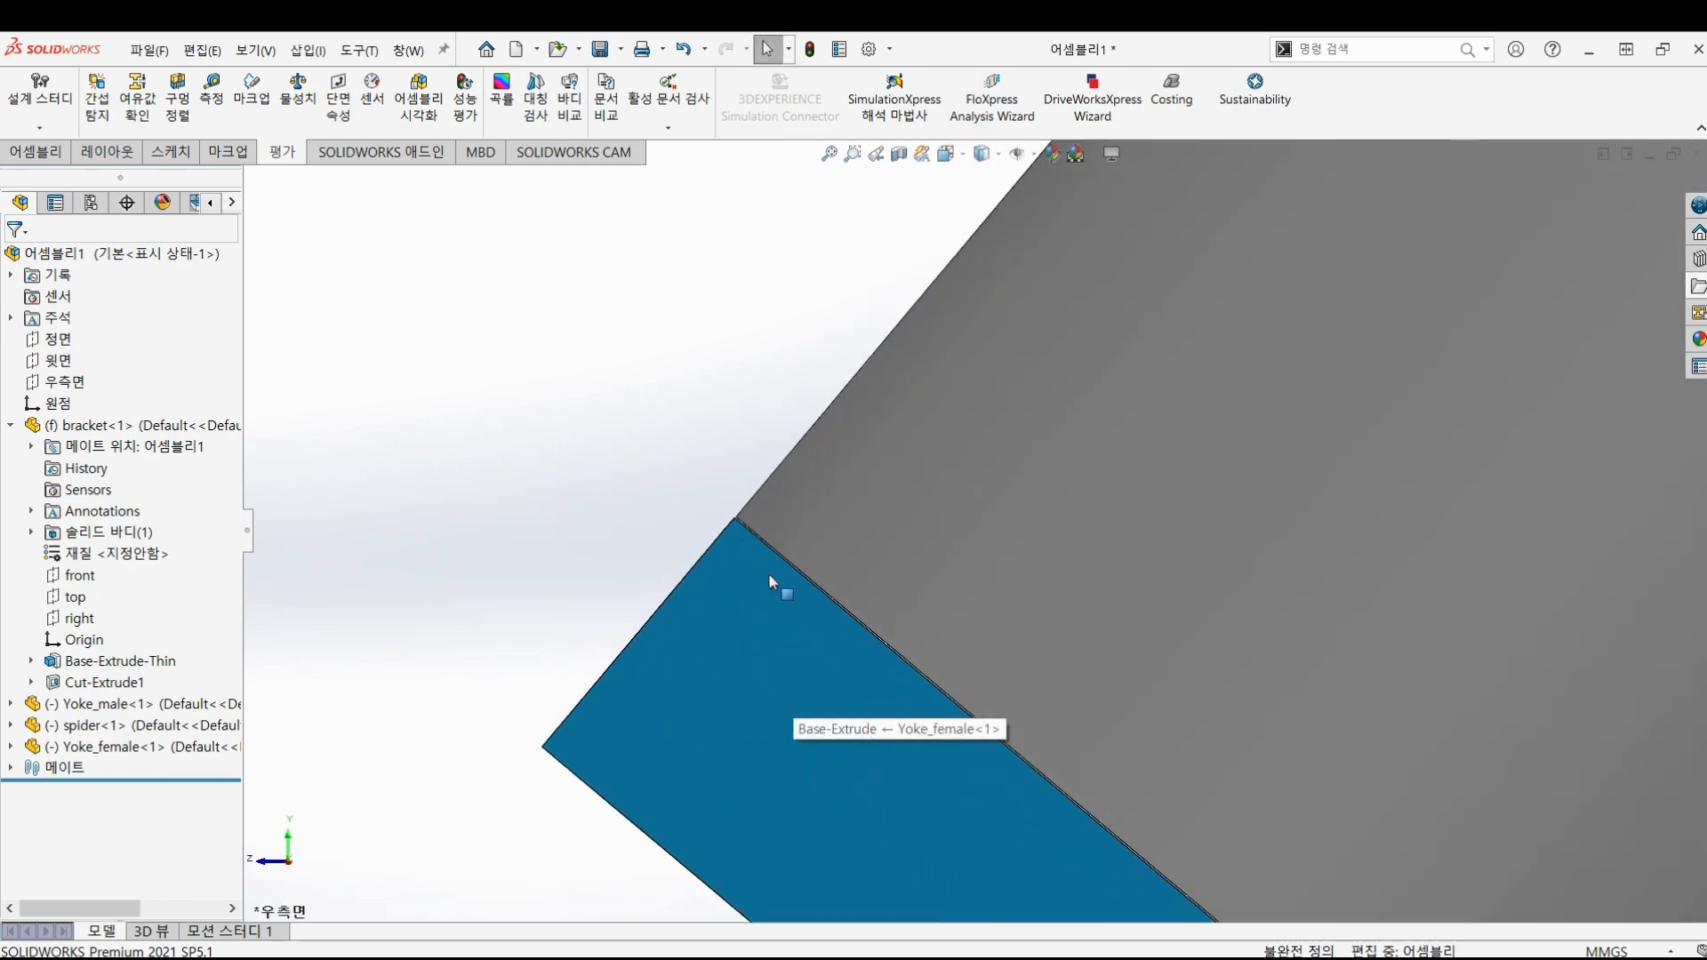
pyautogui.scroll(-4, 757, 523)
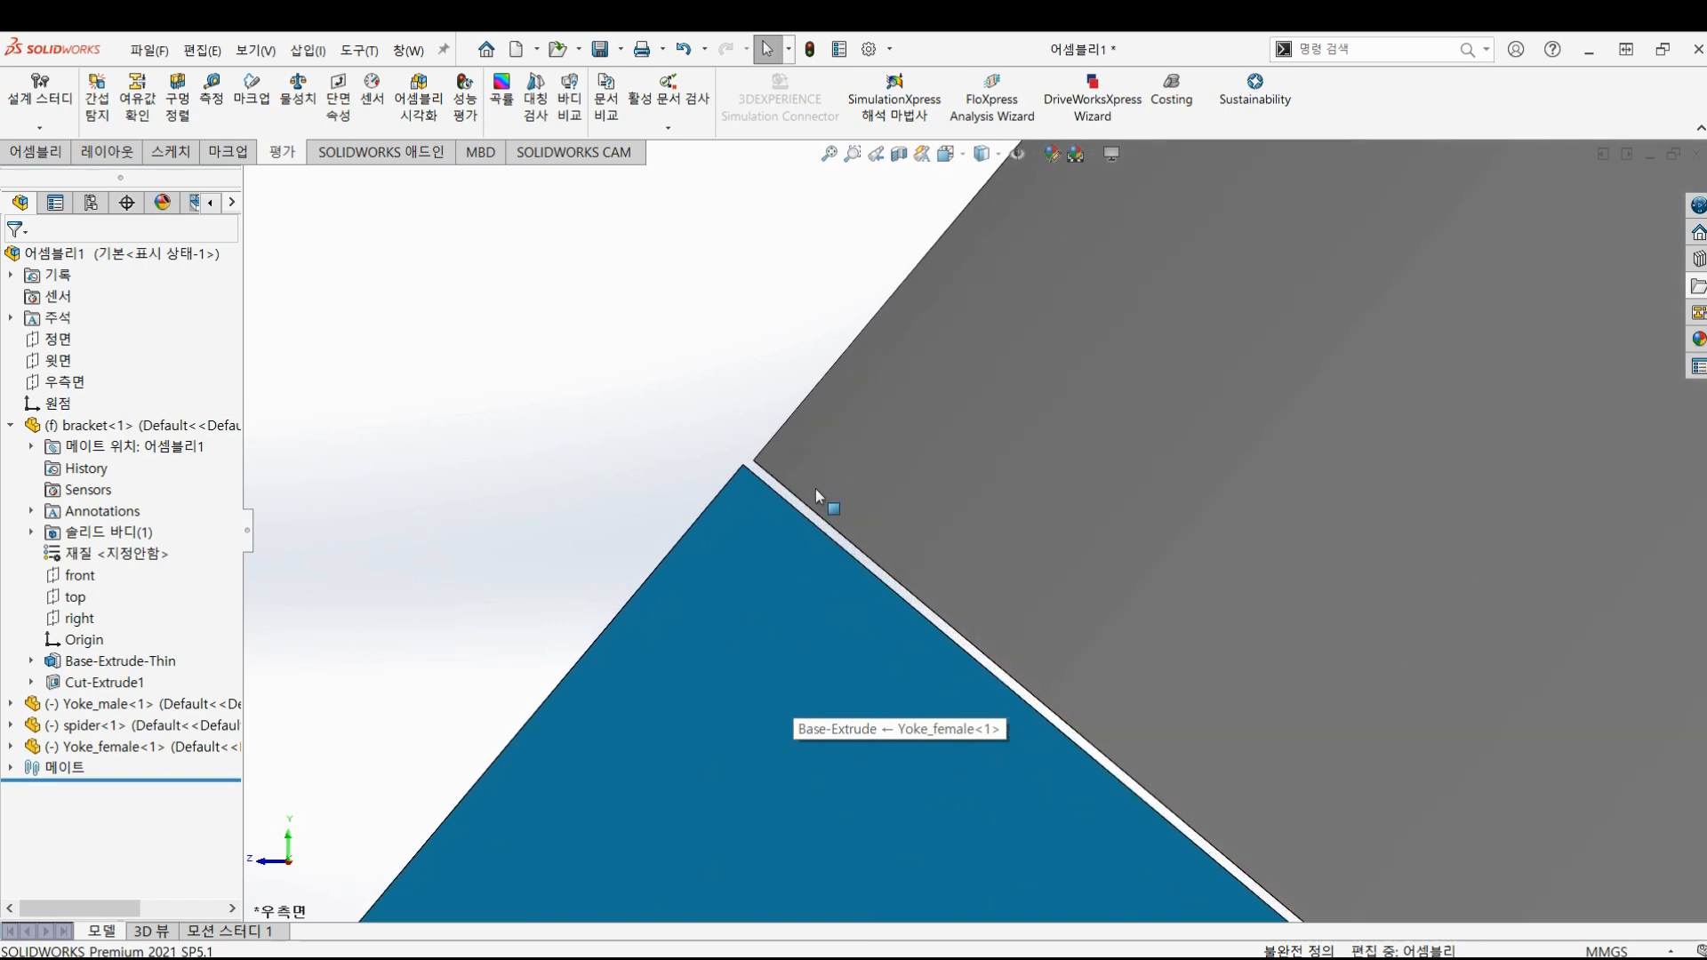
pyautogui.click(767, 478)
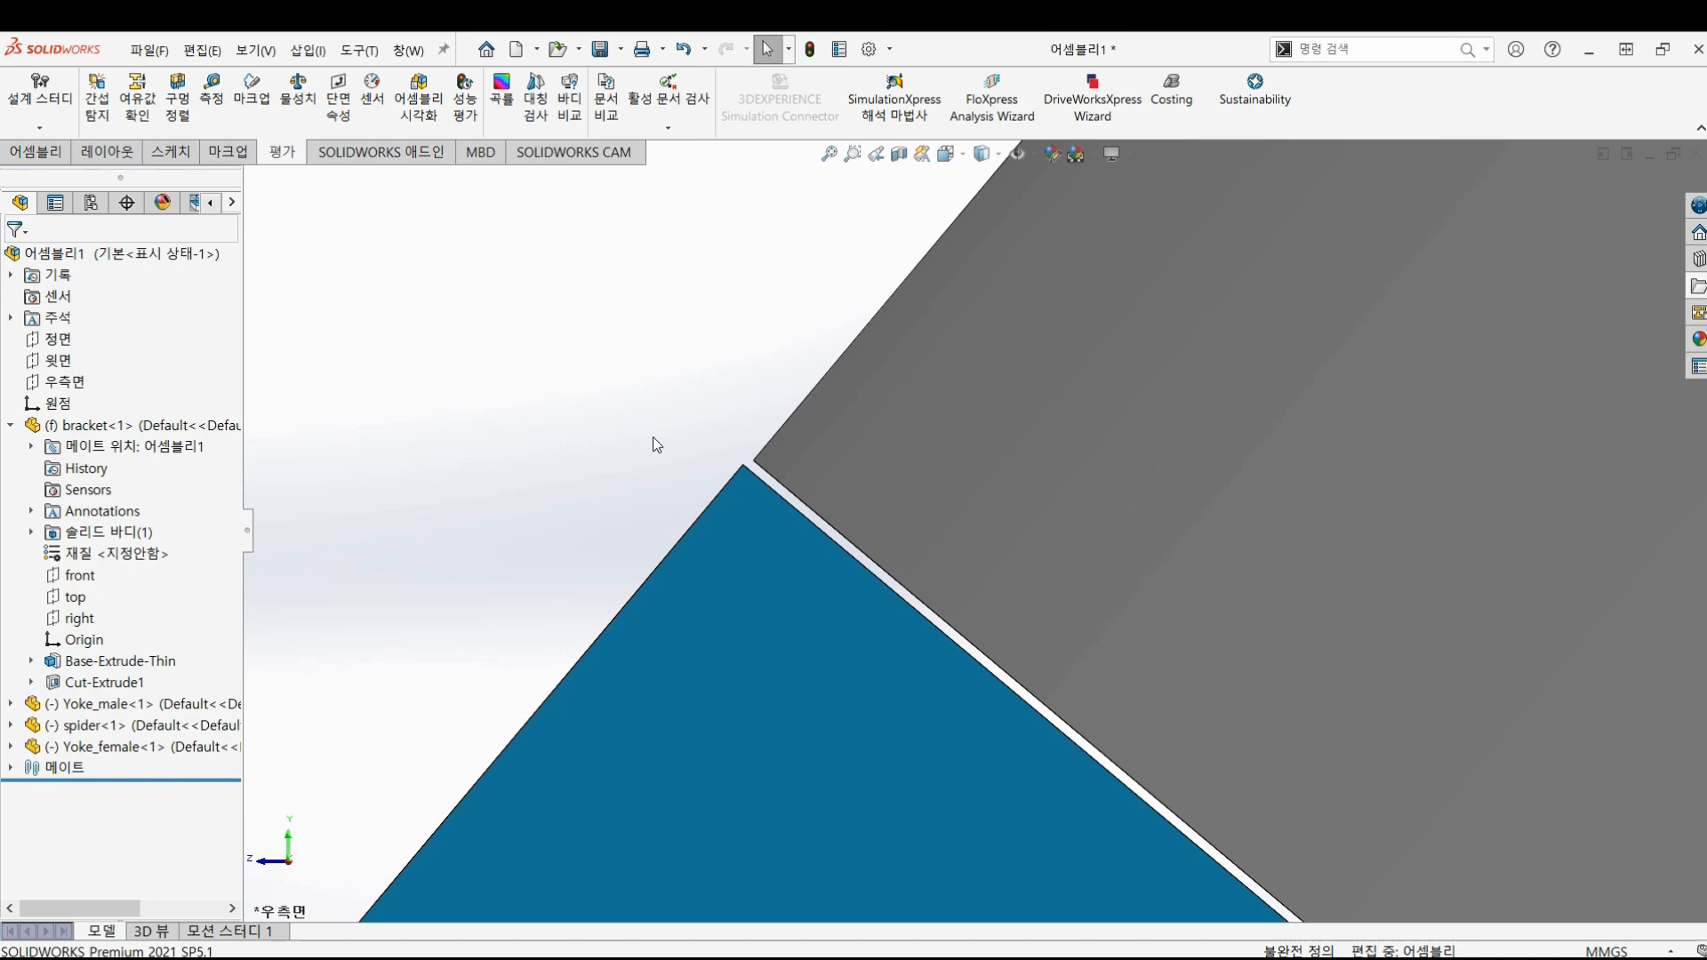
# - Turn Yoke_male slightly about its shaft axis so the joint rotates inside the bracket, then clear the selection
pyautogui.press('f')
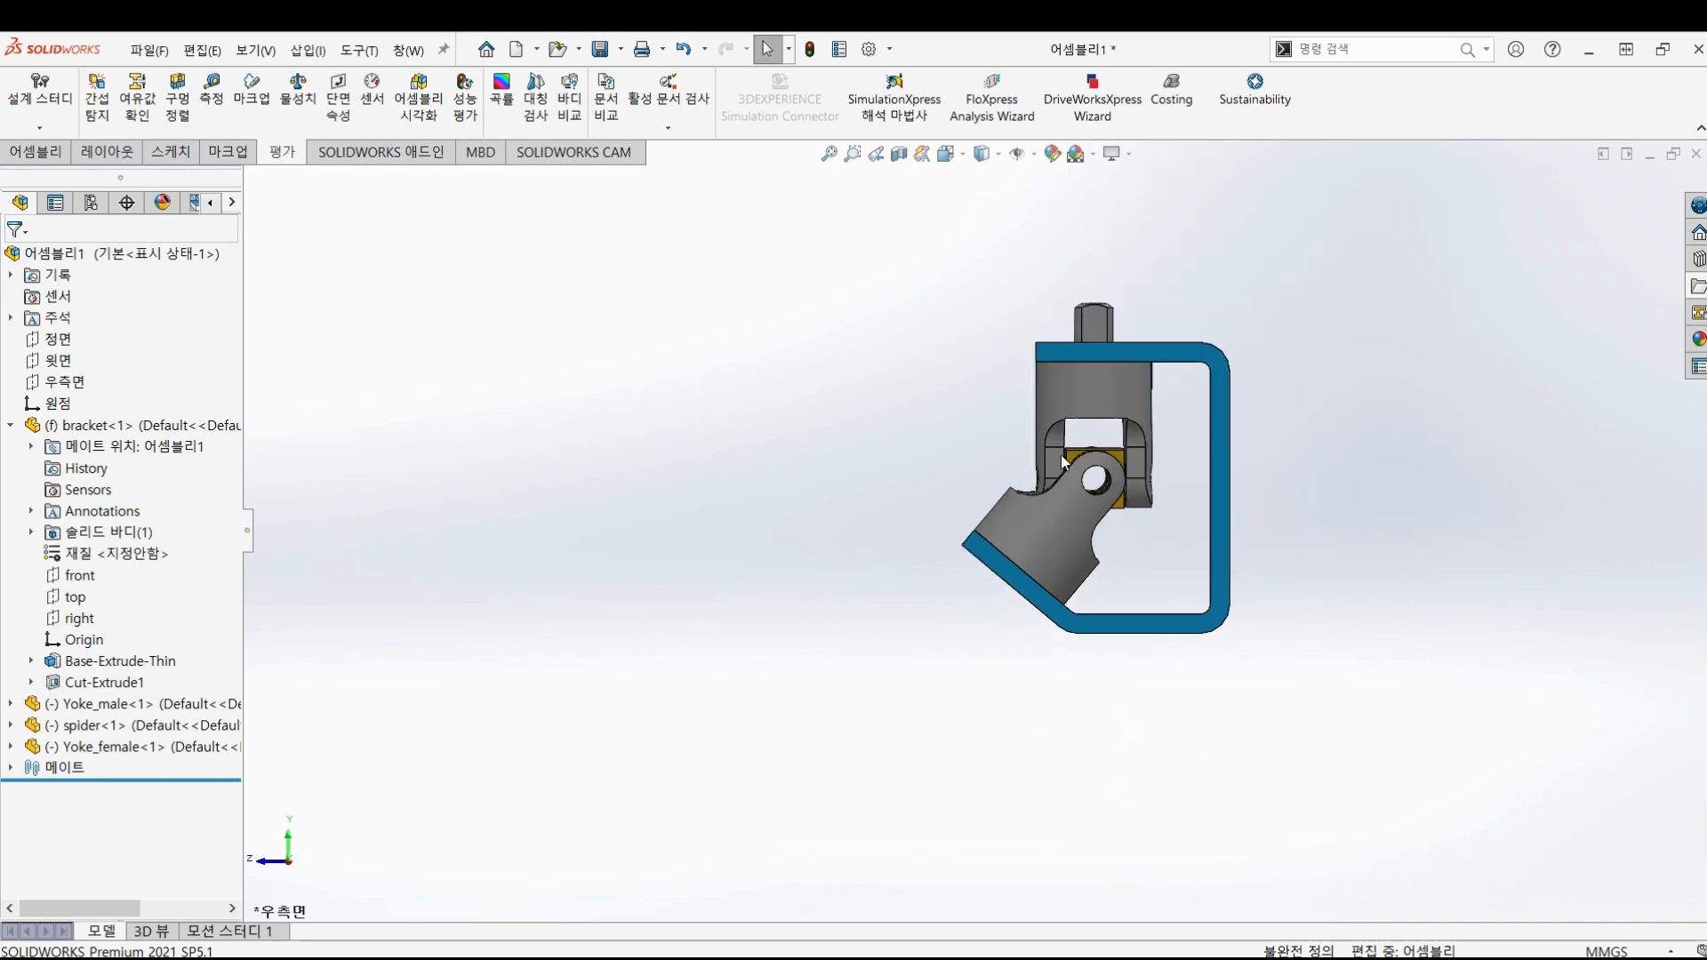
pyautogui.moveTo(1060, 455); pyautogui.dragTo(1140, 386, button='middle')
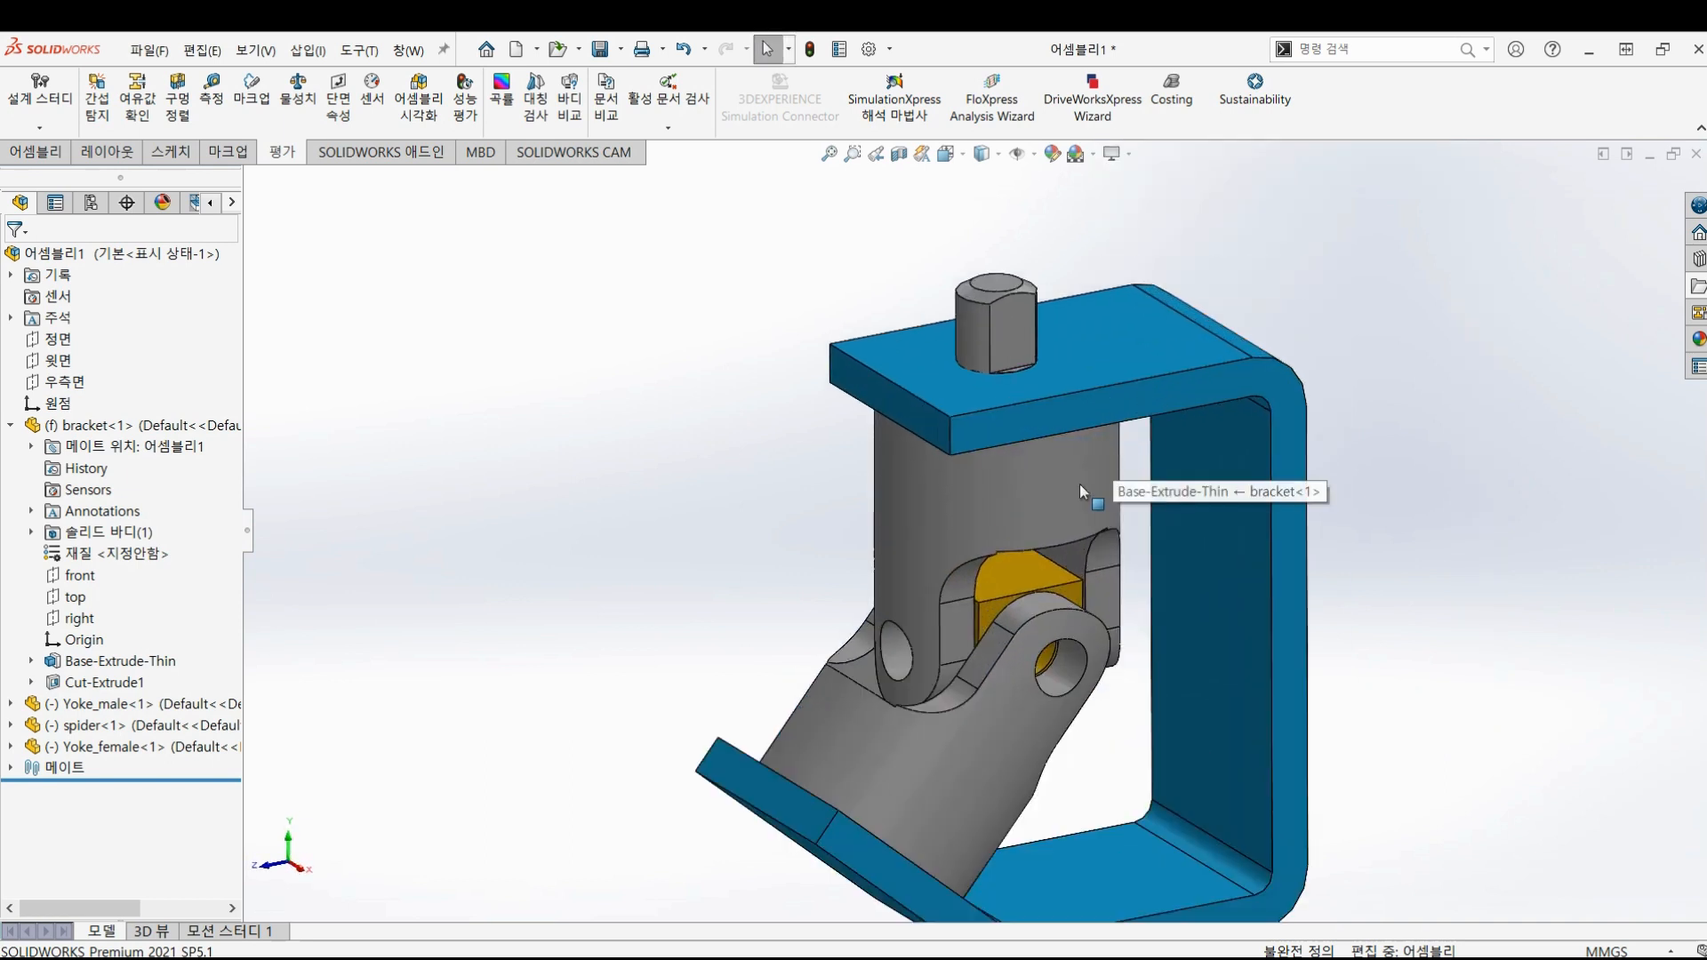
pyautogui.click(1090, 482)
pyautogui.moveTo(1090, 482); pyautogui.dragTo(1026, 482, button='middle')
pyautogui.moveTo(942, 444); pyautogui.dragTo(1016, 489)
pyautogui.click(730, 503)
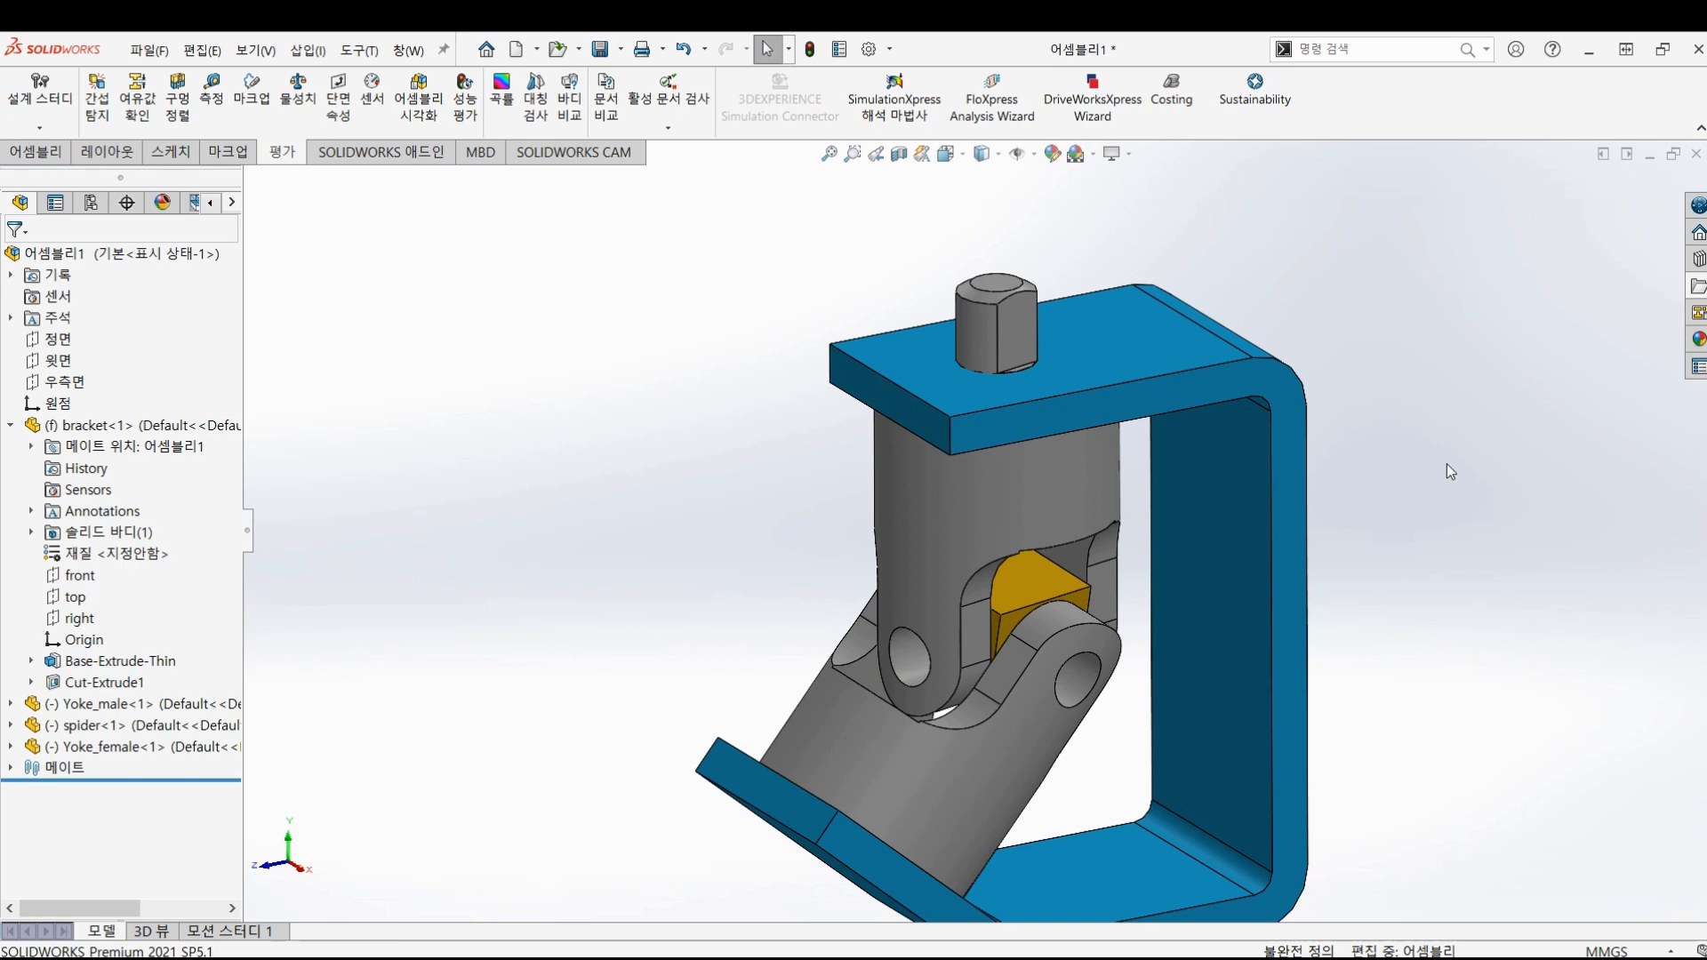
# - Insert the pin part from Lesson12 Case Study in its LONG configuration, placed in empty space beside the yokes
pyautogui.click(1699, 288)
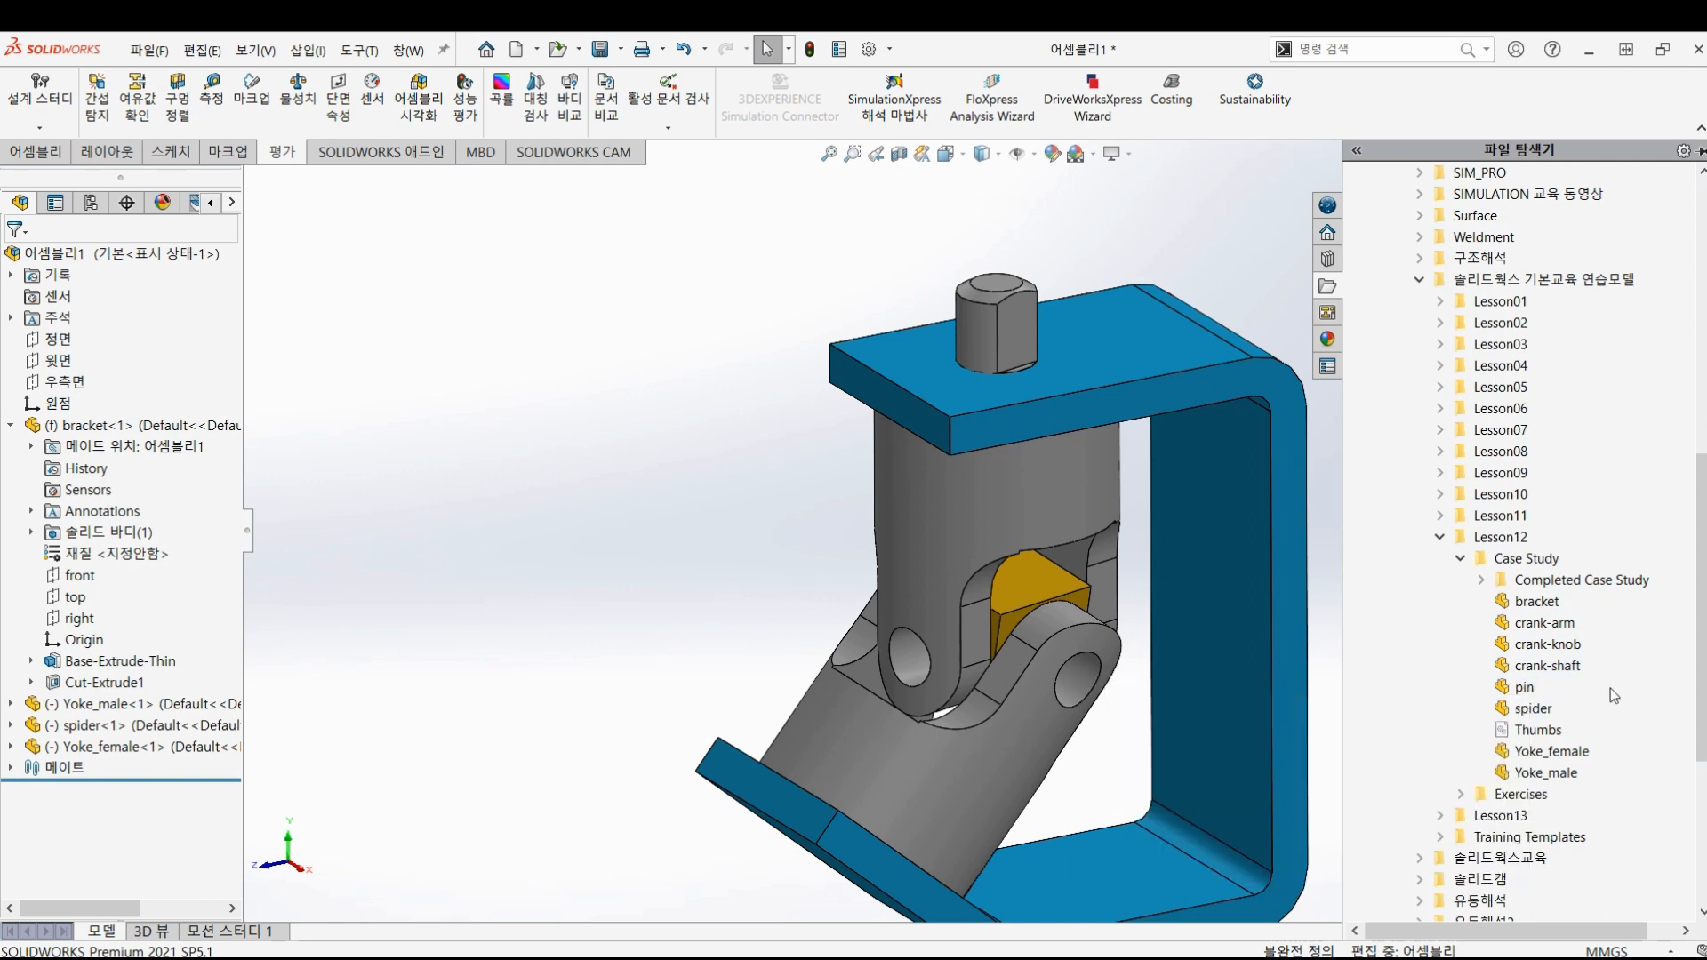
pyautogui.moveTo(1524, 695); pyautogui.dragTo(666, 542)
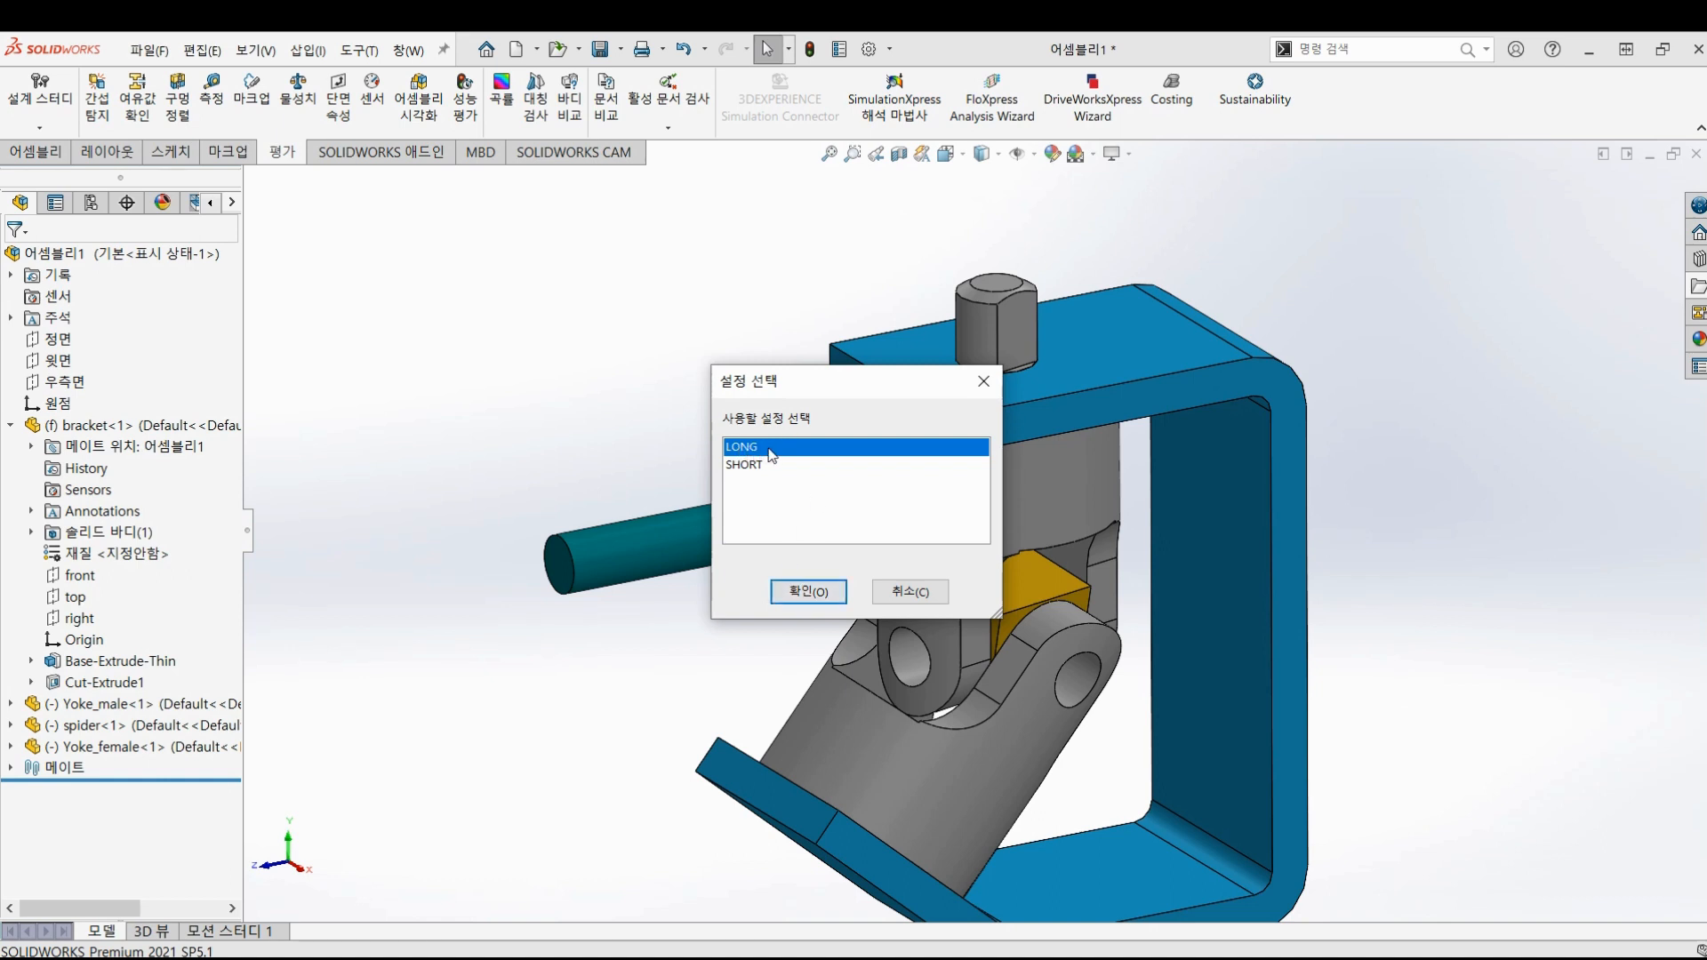
pyautogui.click(806, 592)
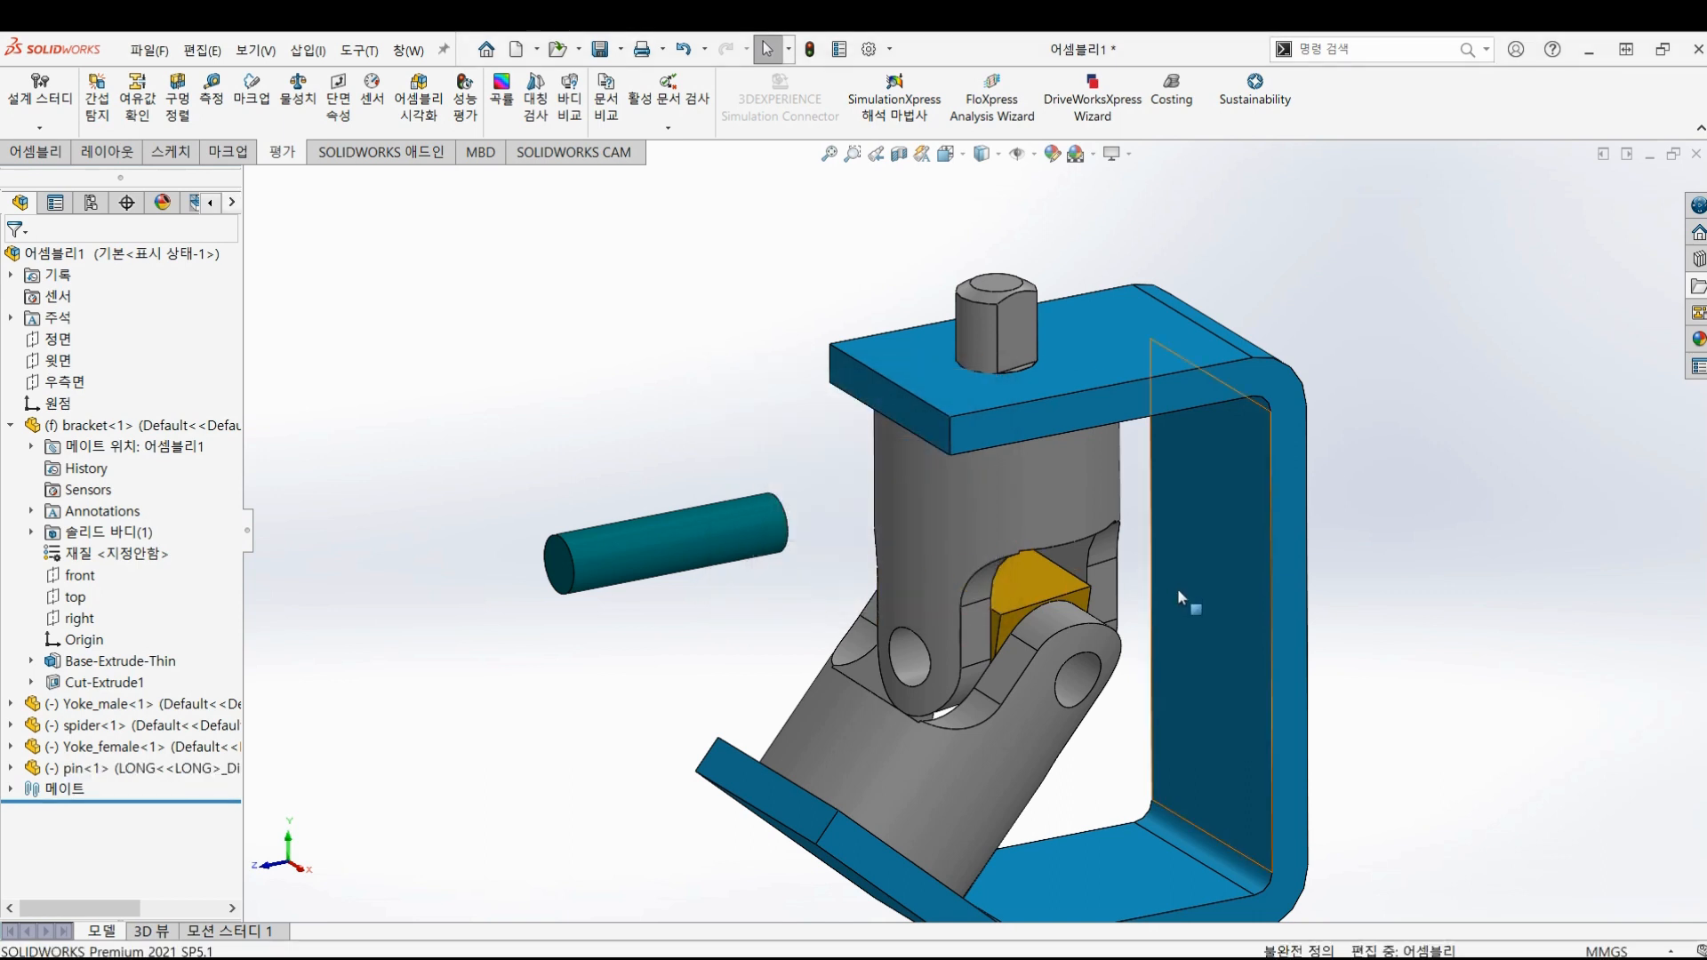
pyautogui.scroll(1, 1072, 701)
pyautogui.scroll(-1, 1073, 701)
pyautogui.moveTo(1049, 689); pyautogui.dragTo(989, 654, button='middle')
pyautogui.moveTo(606, 527)
pyautogui.mouseDown()
pyautogui.moveTo(969, 564)
pyautogui.moveTo(933, 620)
pyautogui.moveTo(684, 511)
pyautogui.moveTo(607, 527)
pyautogui.mouseUp()
pyautogui.moveTo(1062, 601)
pyautogui.mouseDown(button='middle')
pyautogui.moveTo(945, 646)
pyautogui.moveTo(981, 607)
pyautogui.moveTo(1056, 595)
pyautogui.moveTo(1080, 609)
pyautogui.mouseUp(button='middle')
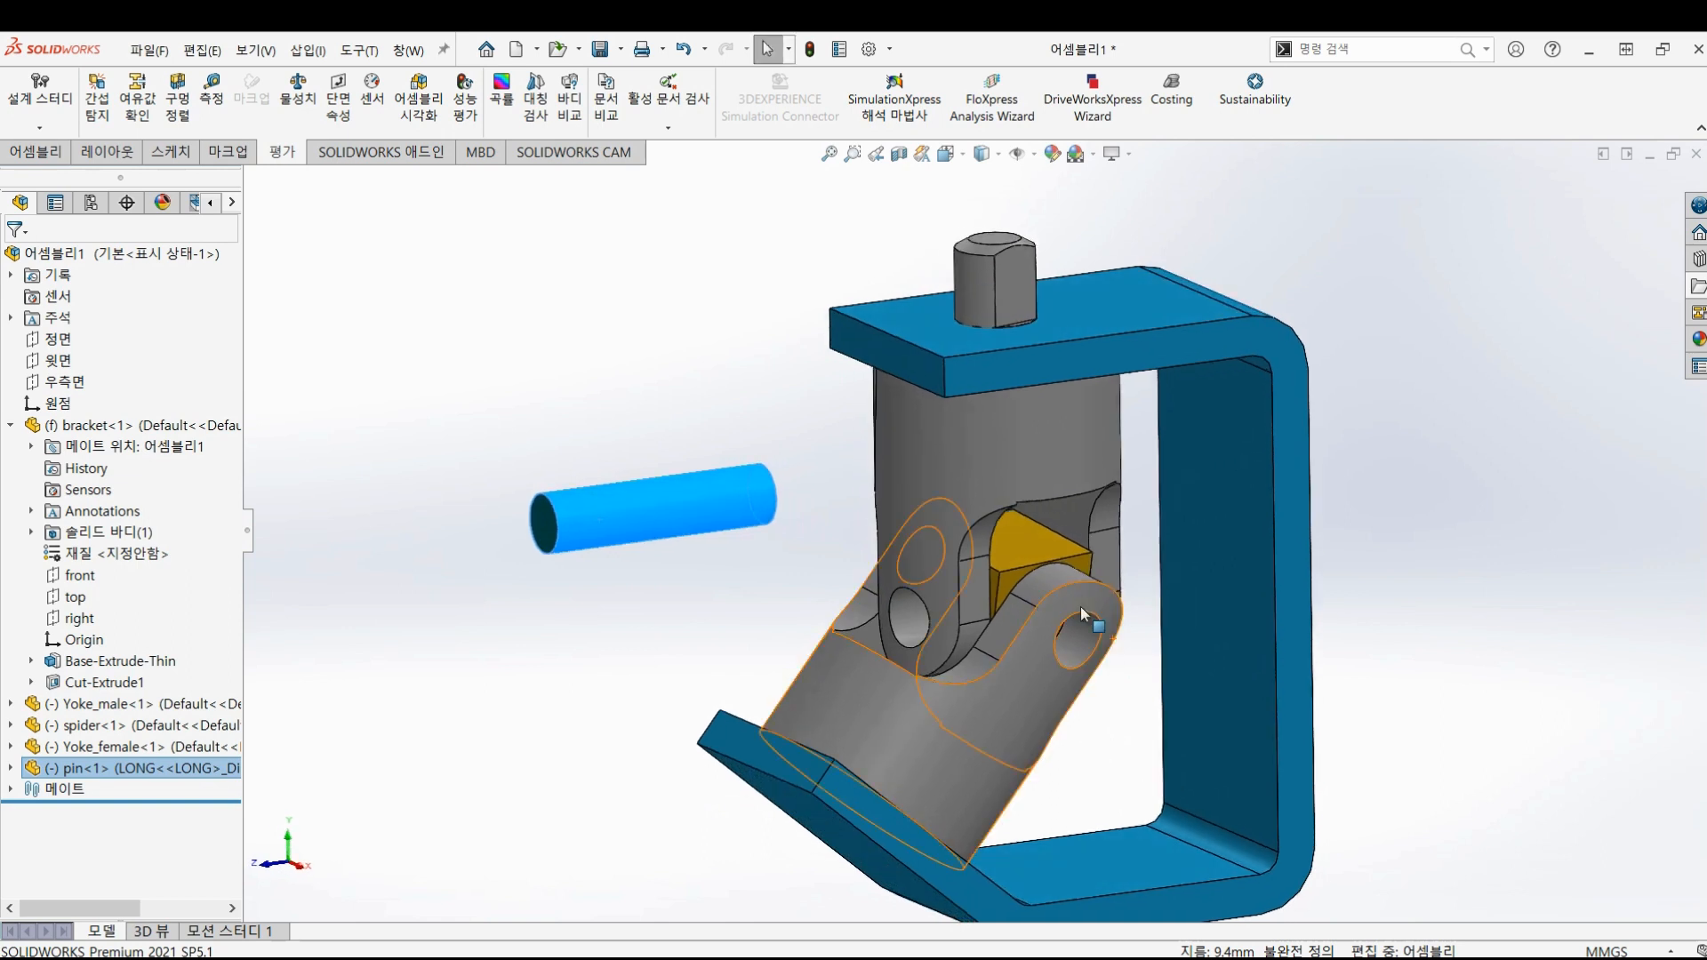
pyautogui.click(1151, 660)
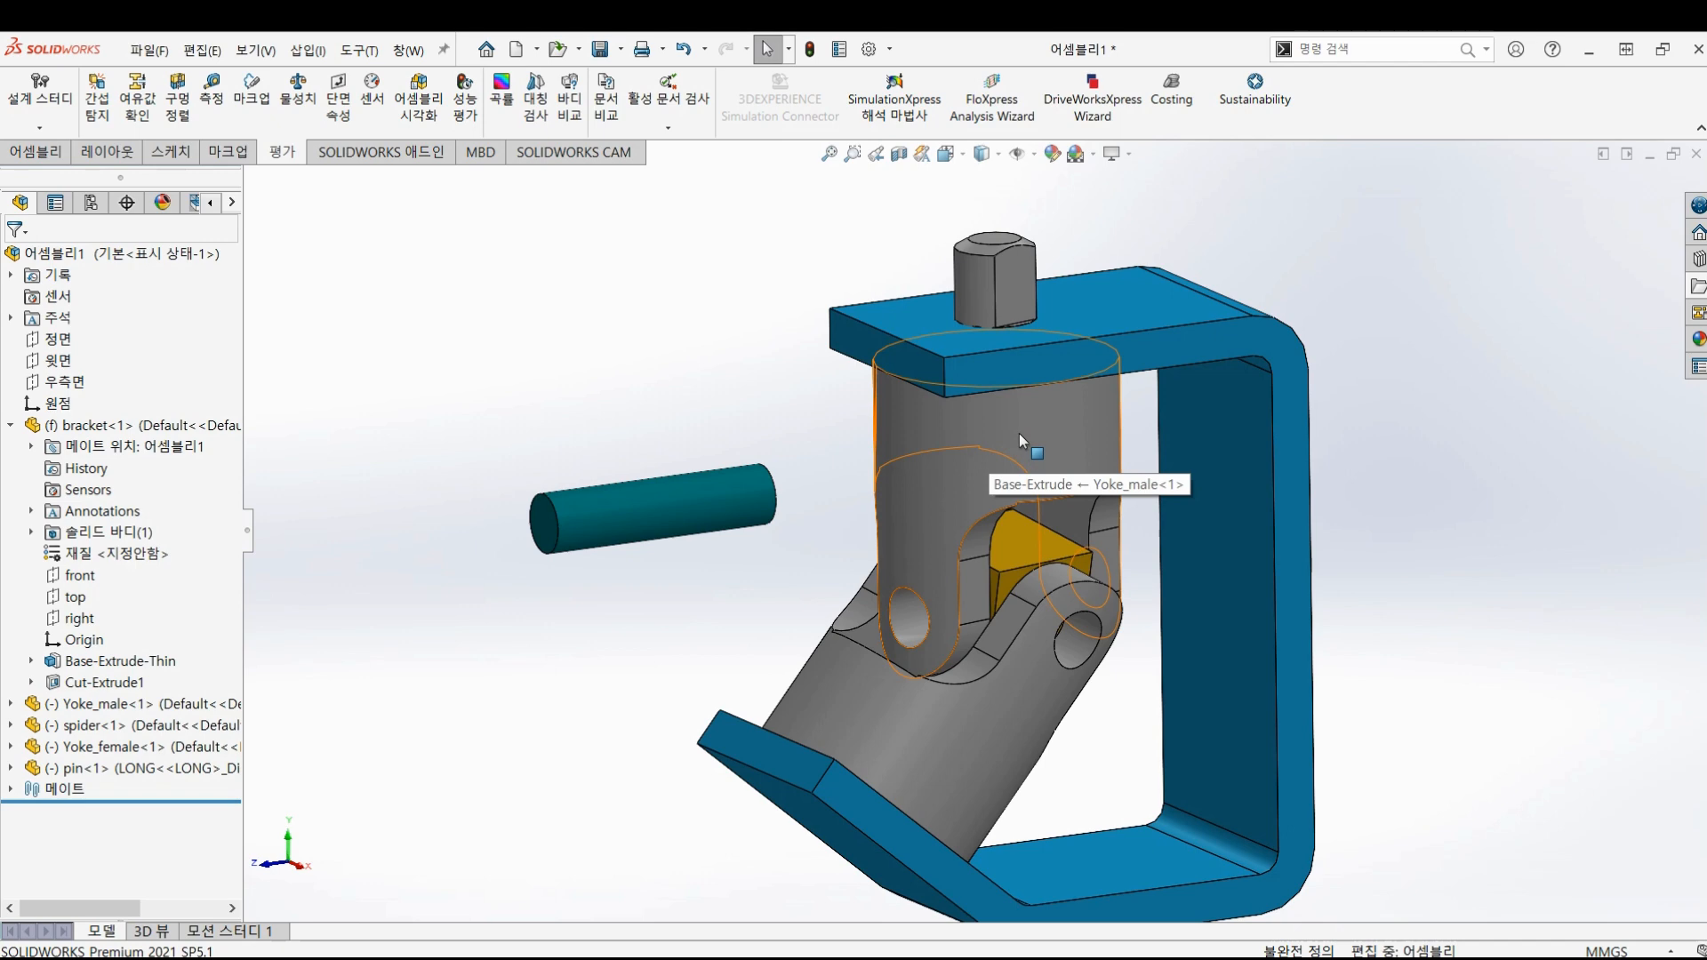
# - Hide Yoke_male and the bracket, leaving the spider, Yoke_female and pin displayed
pyautogui.press('Tab')
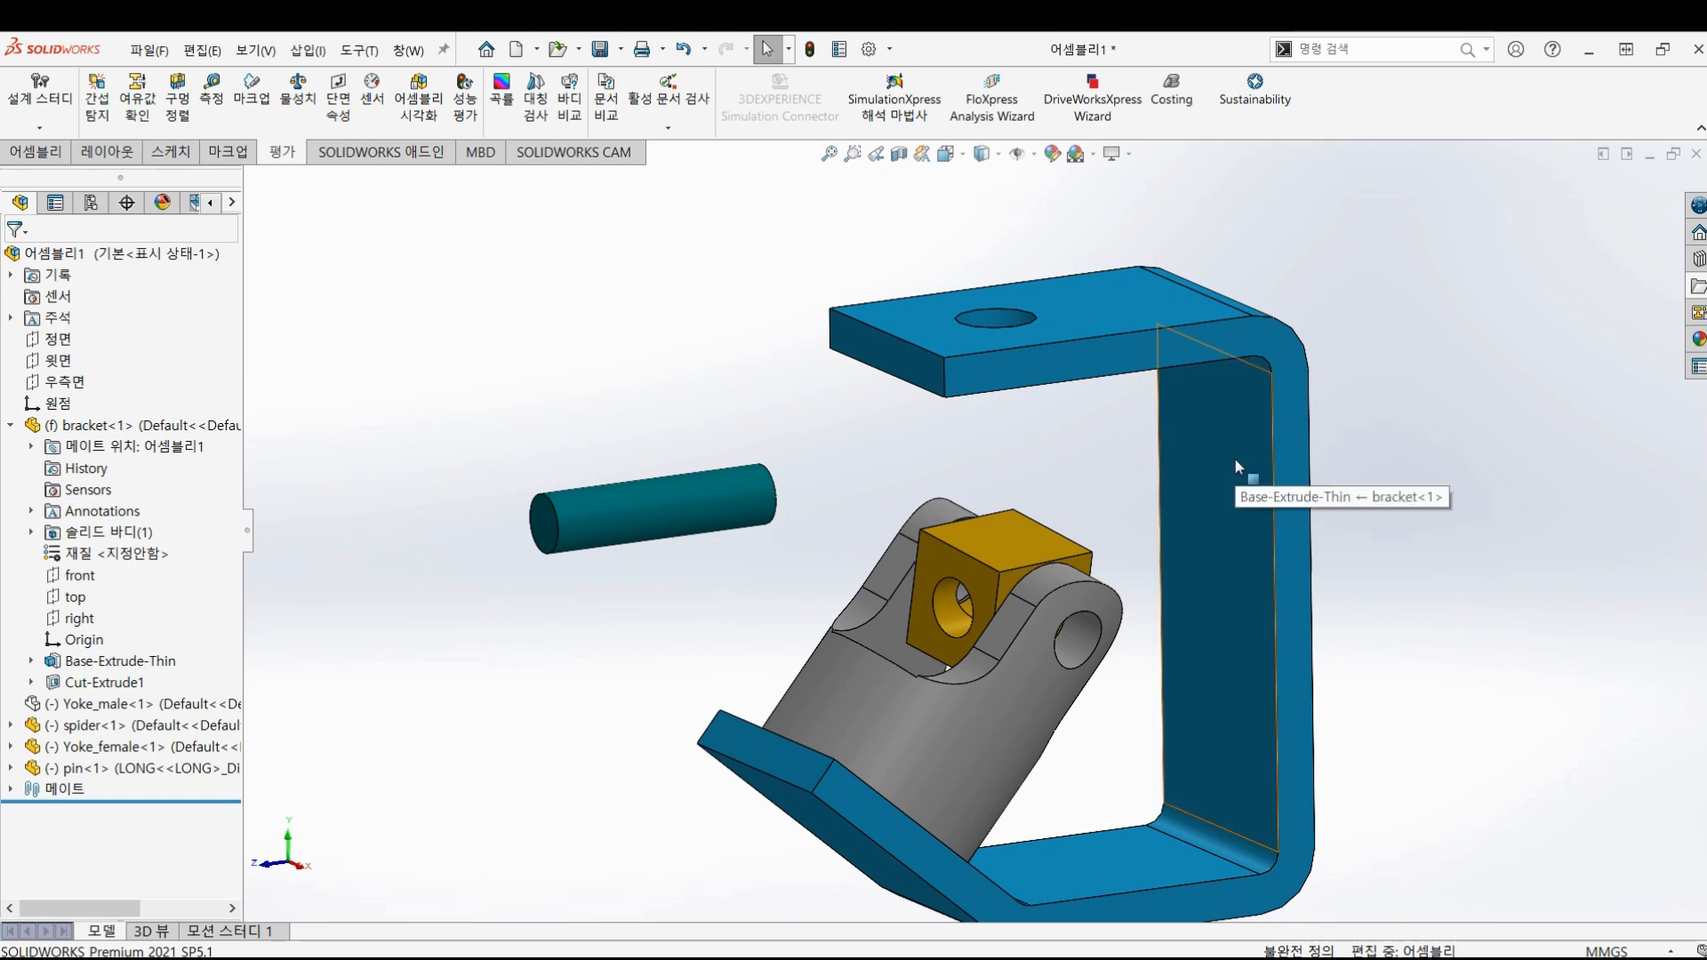
pyautogui.press('Tab')
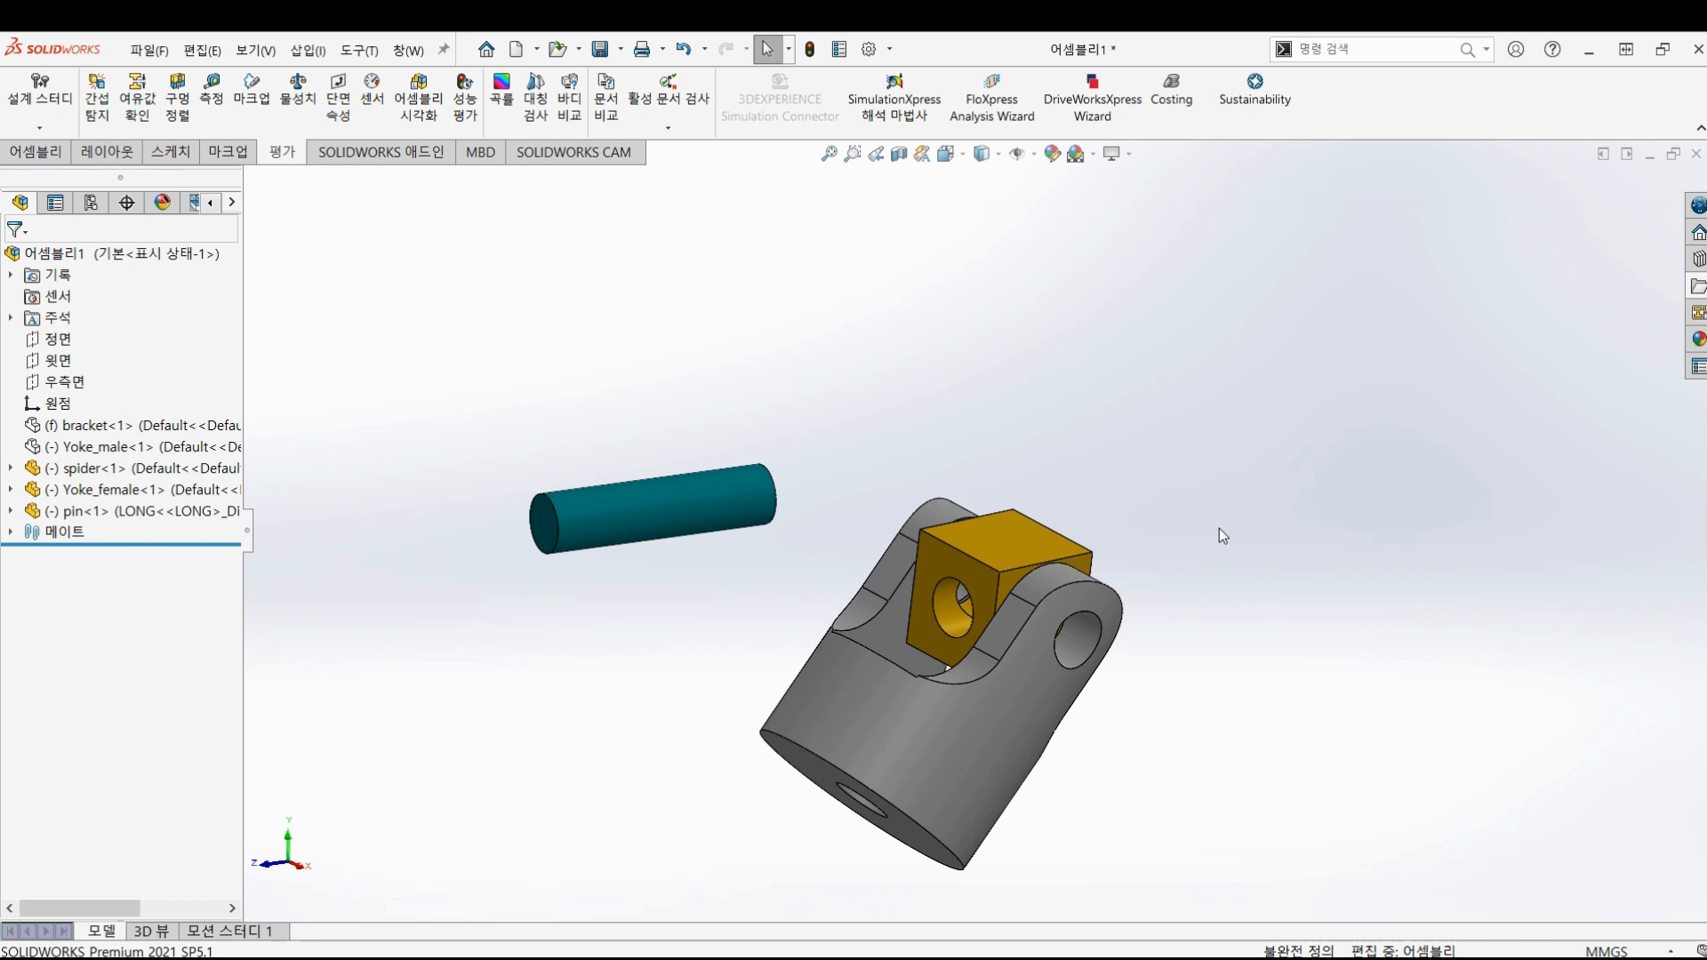
pyautogui.hotkey('shift', 'Tab')
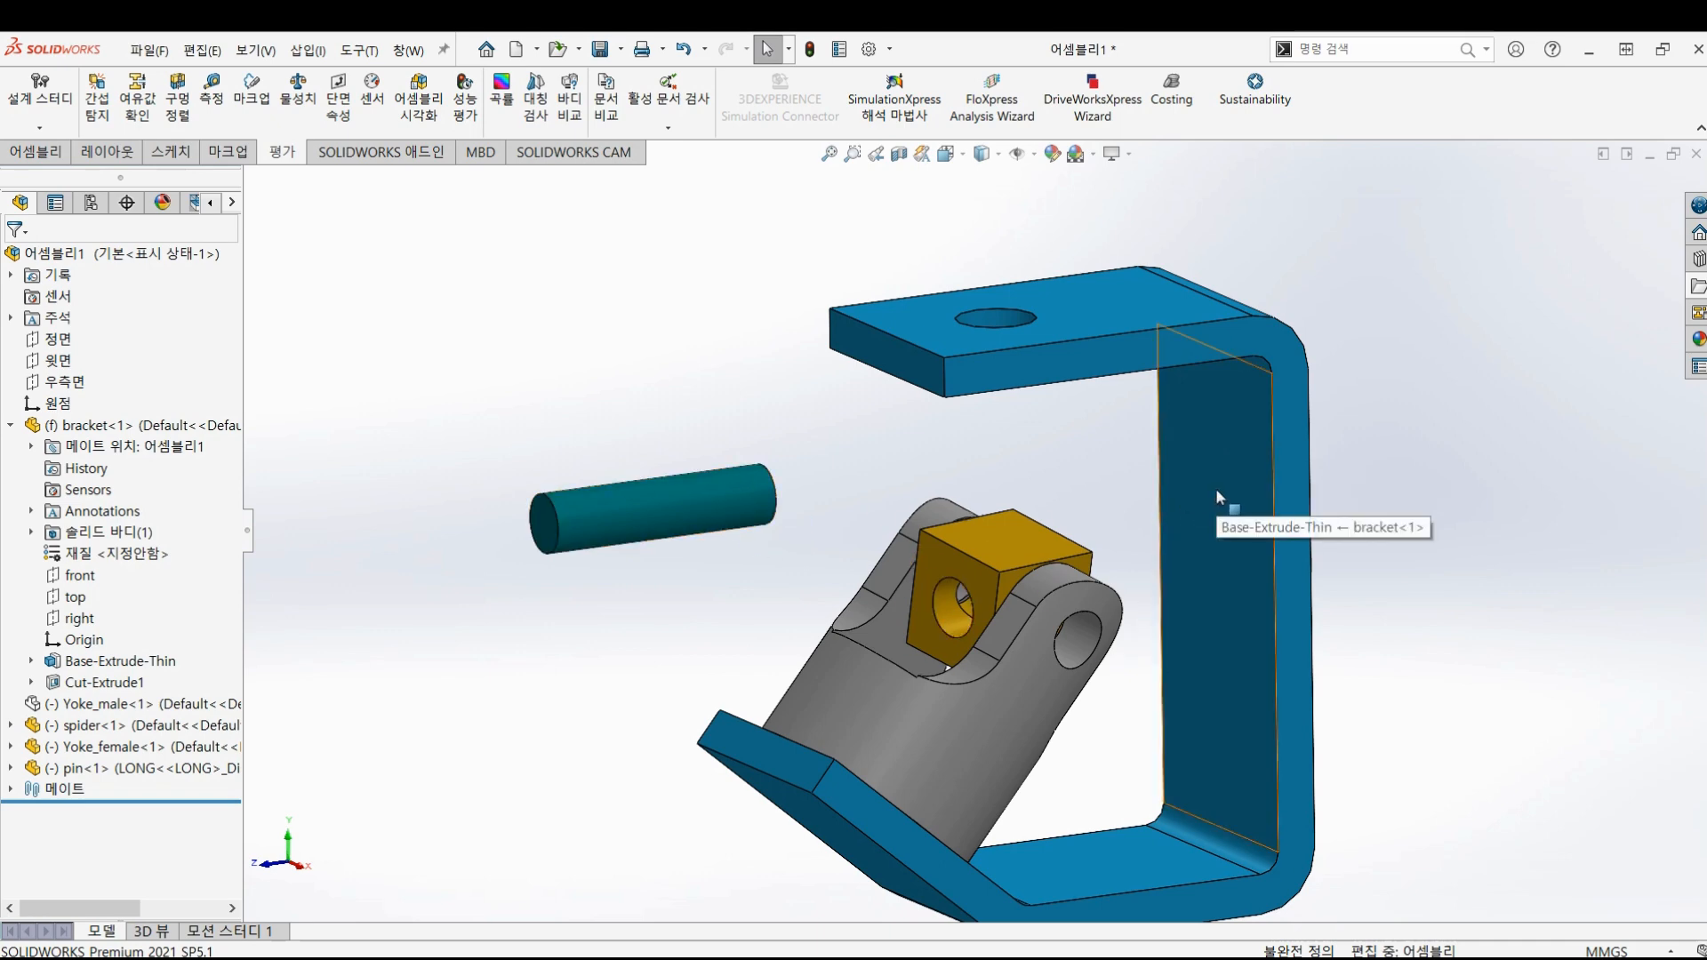
pyautogui.press('Tab')
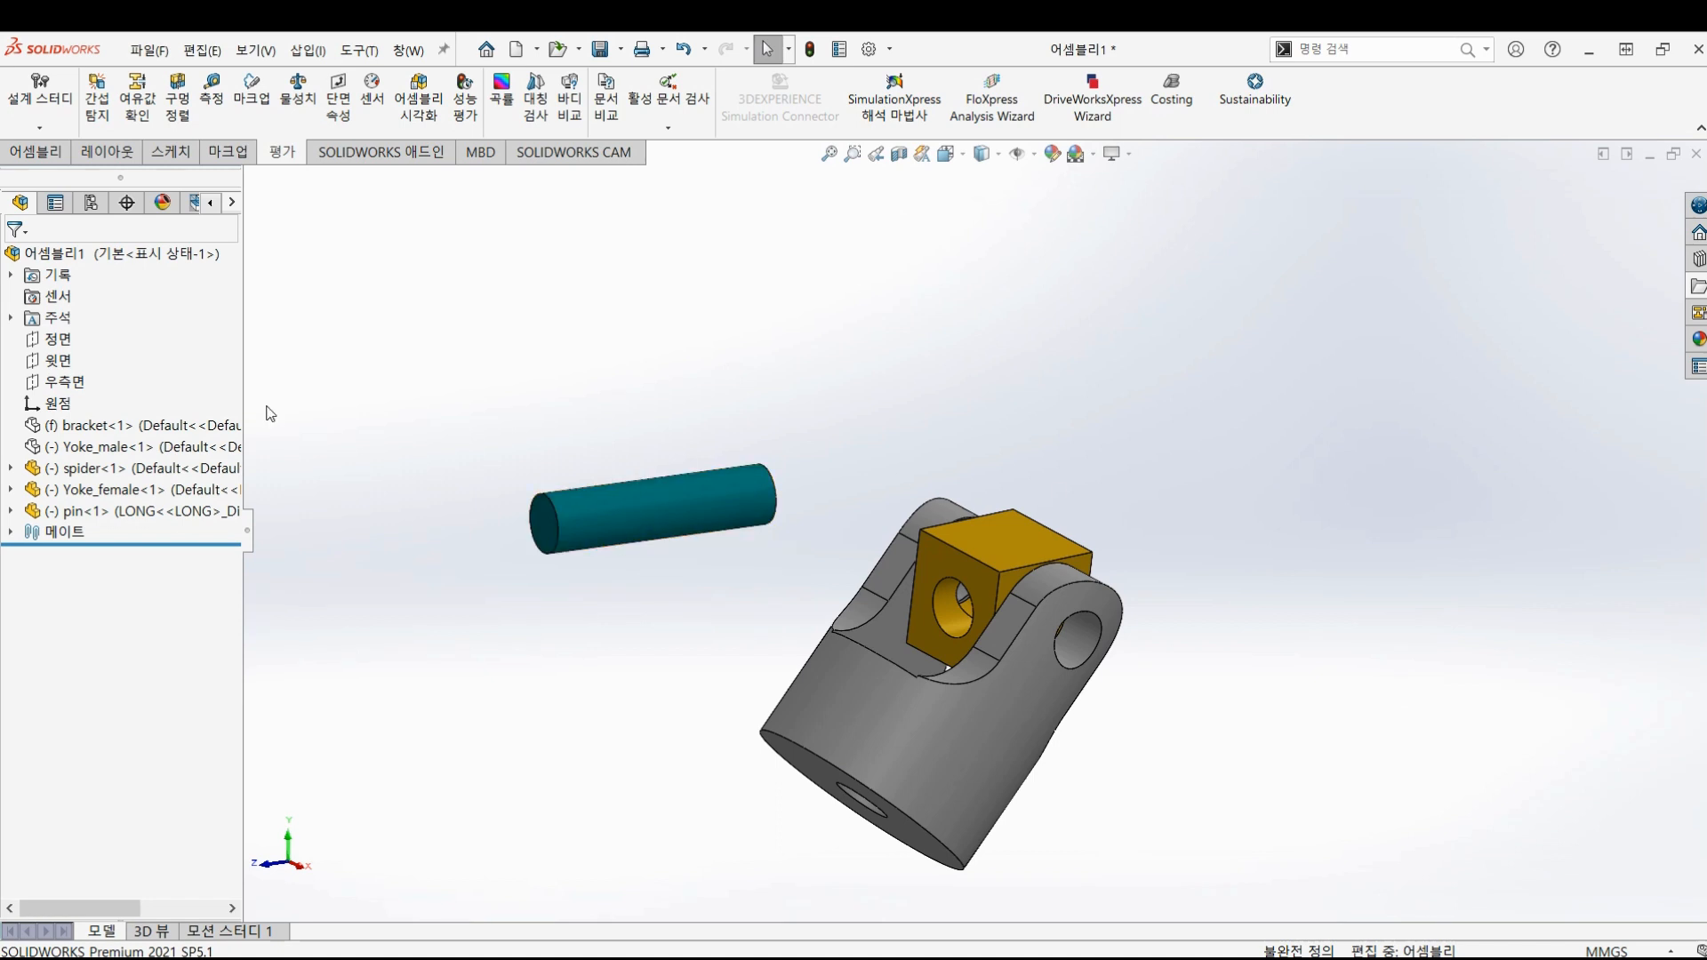
# - Add a concentric mate between the long pin's cylindrical face and the spider's through-hole
pyautogui.click(38, 152)
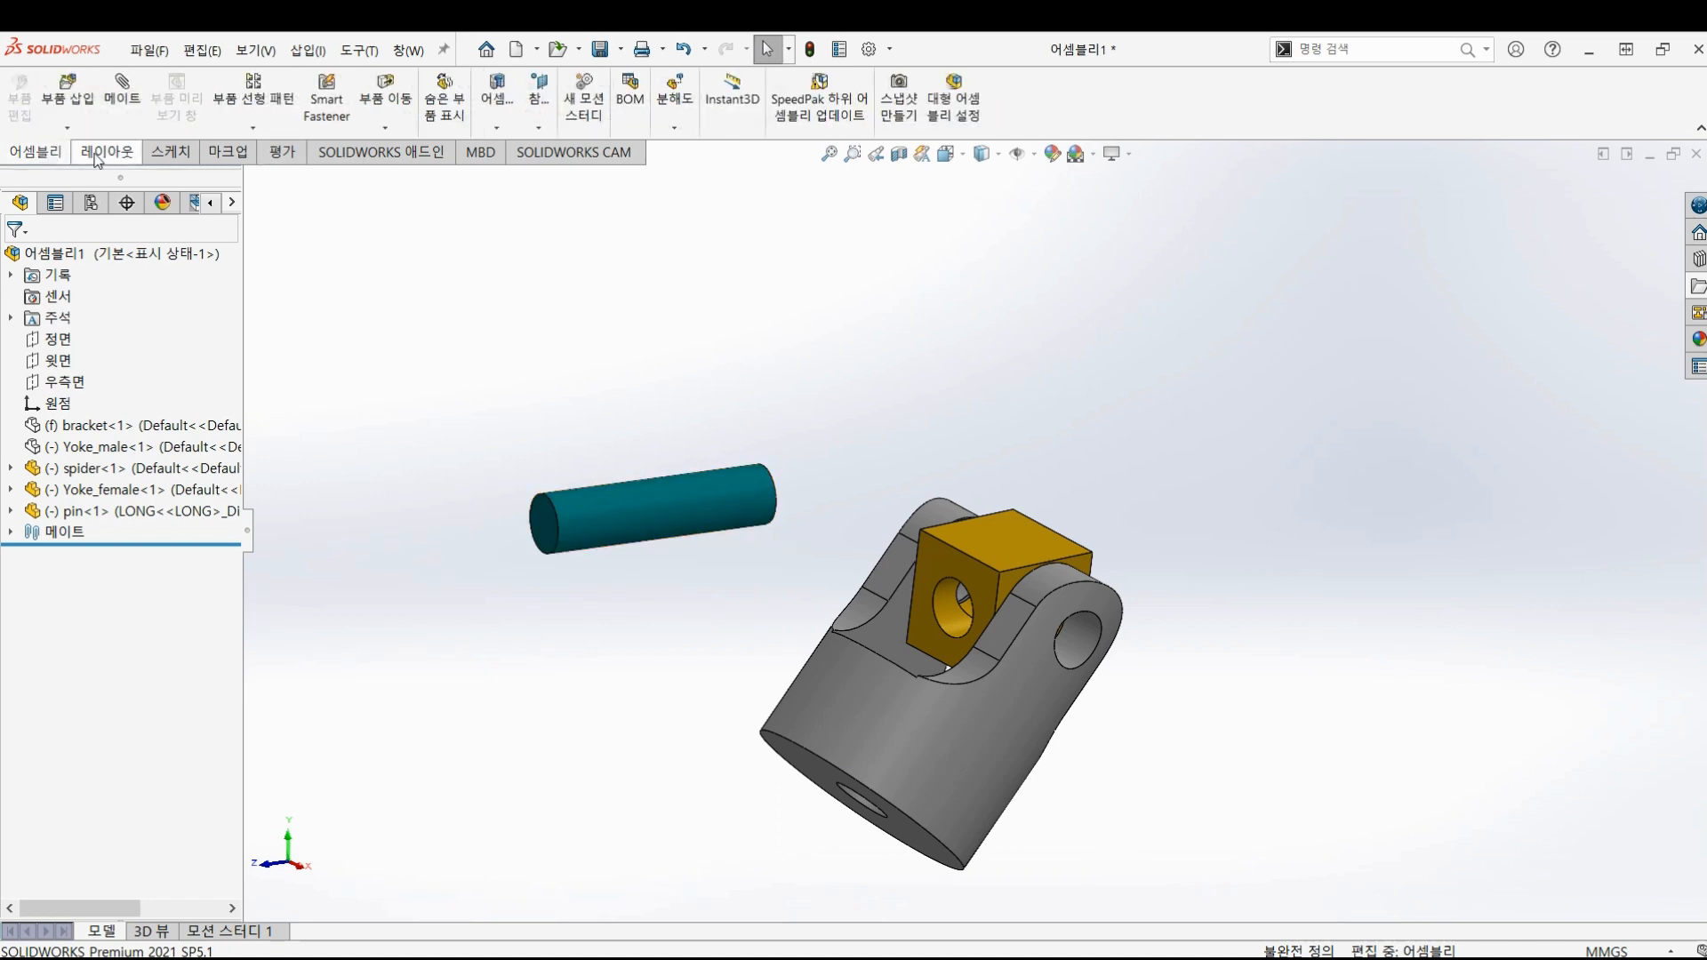
pyautogui.click(117, 100)
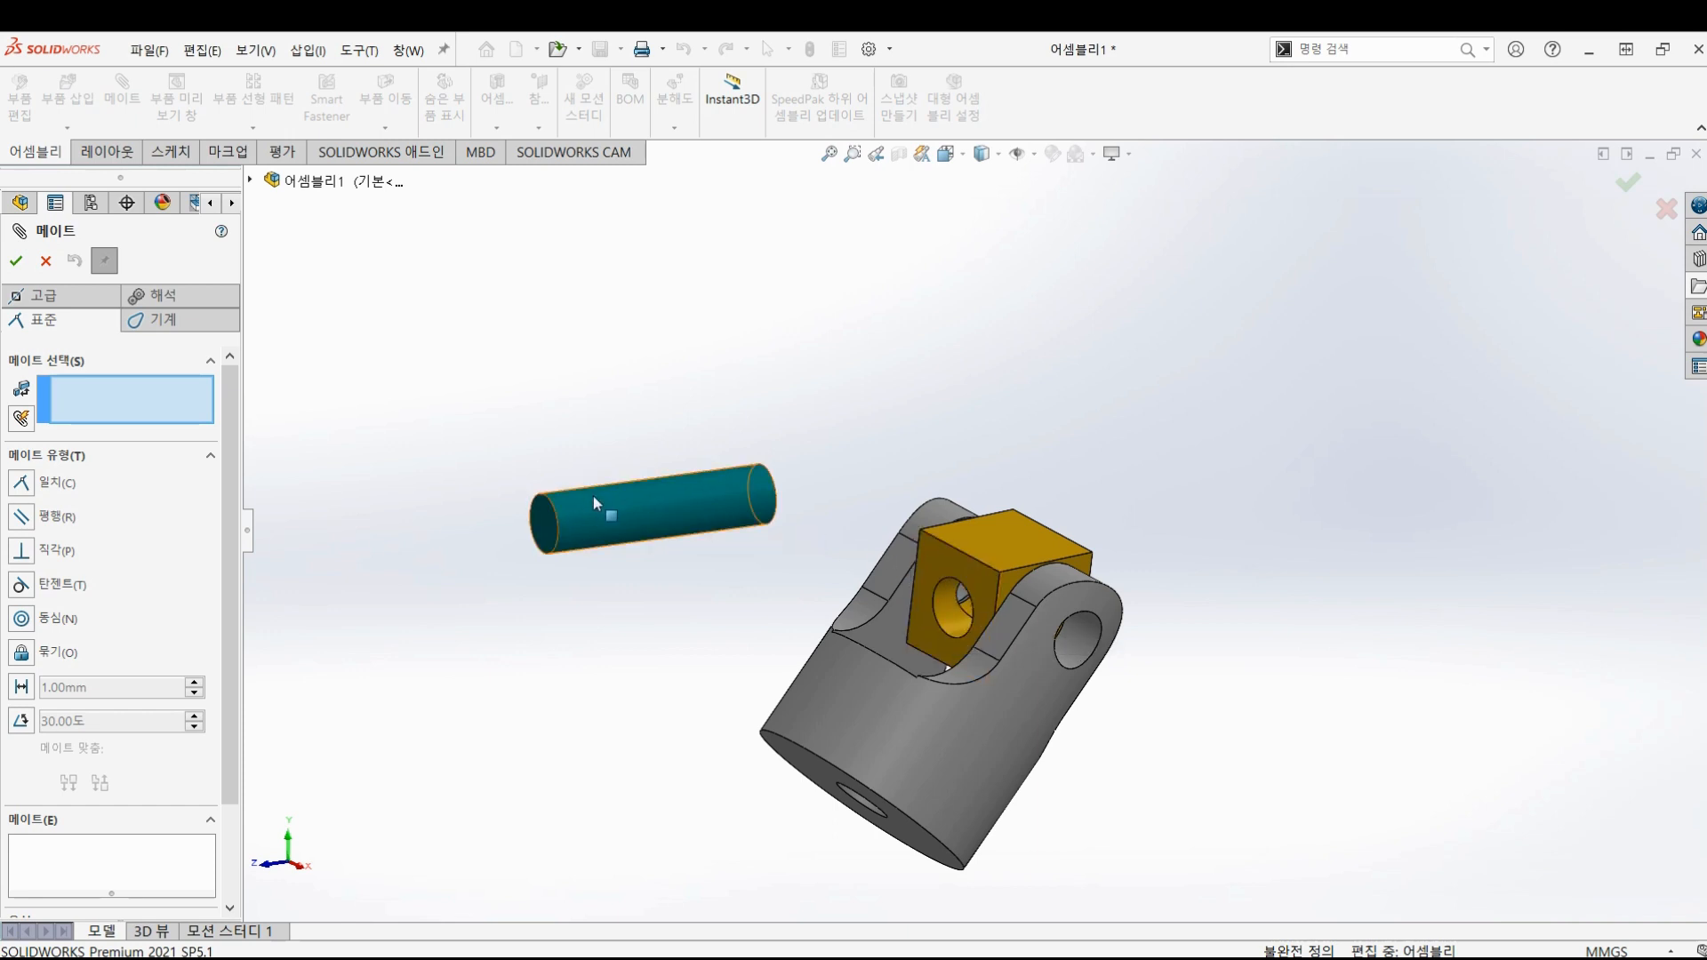
pyautogui.click(625, 514)
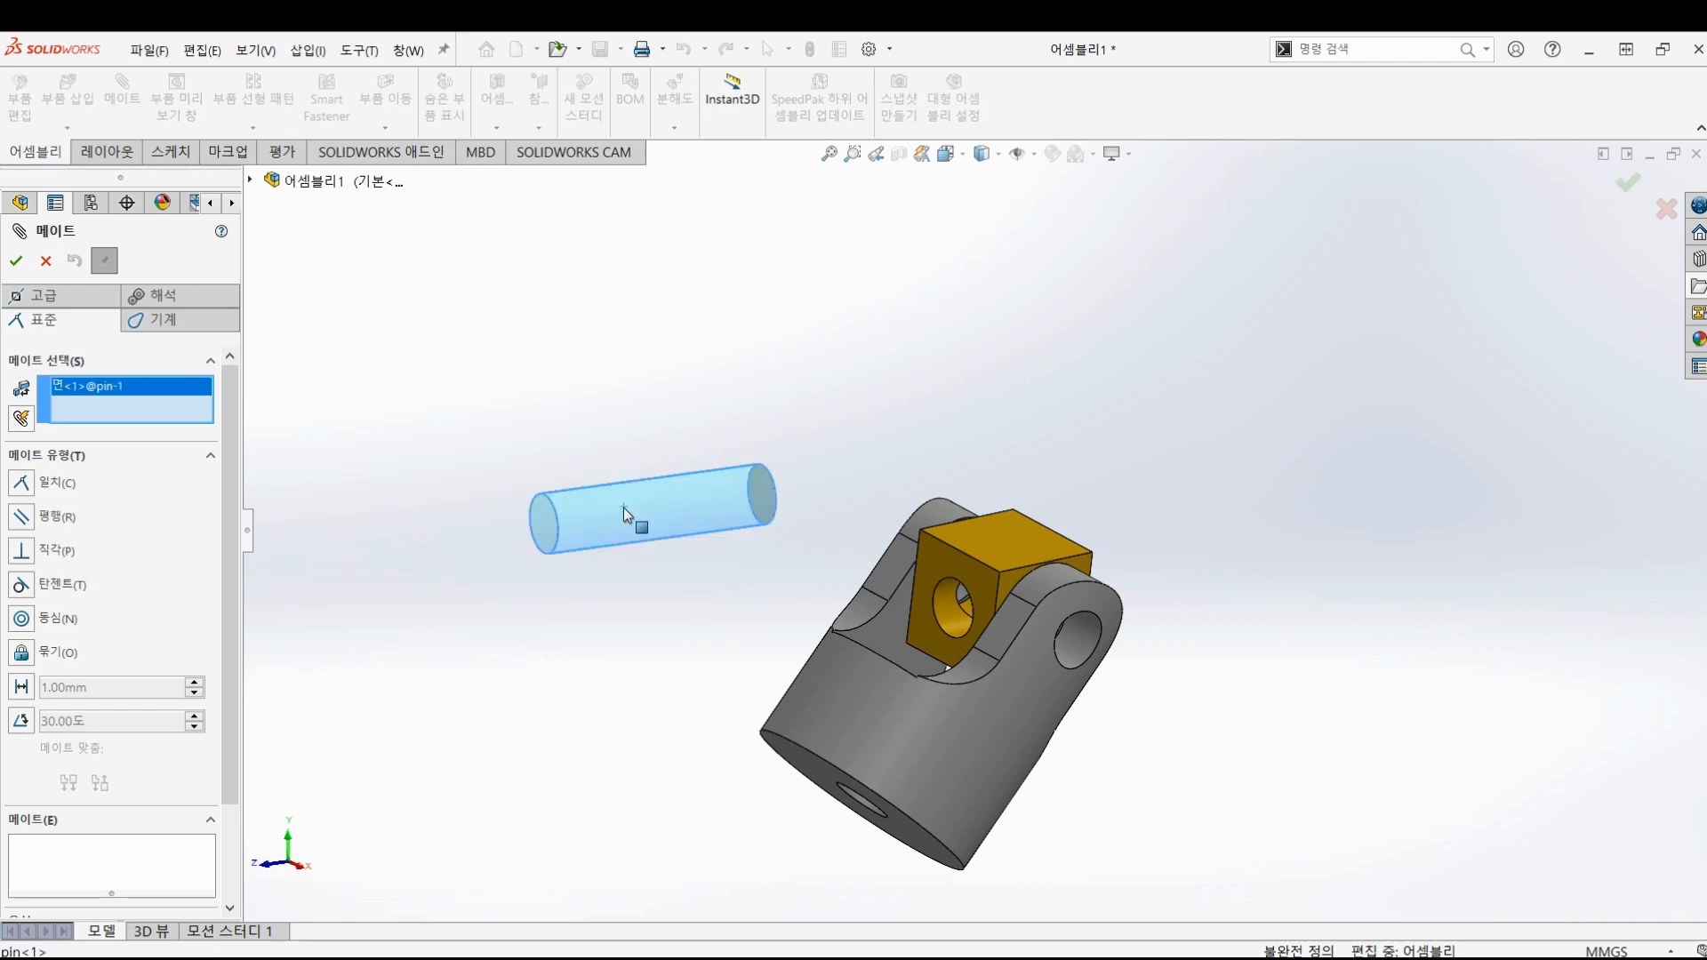
pyautogui.click(944, 615)
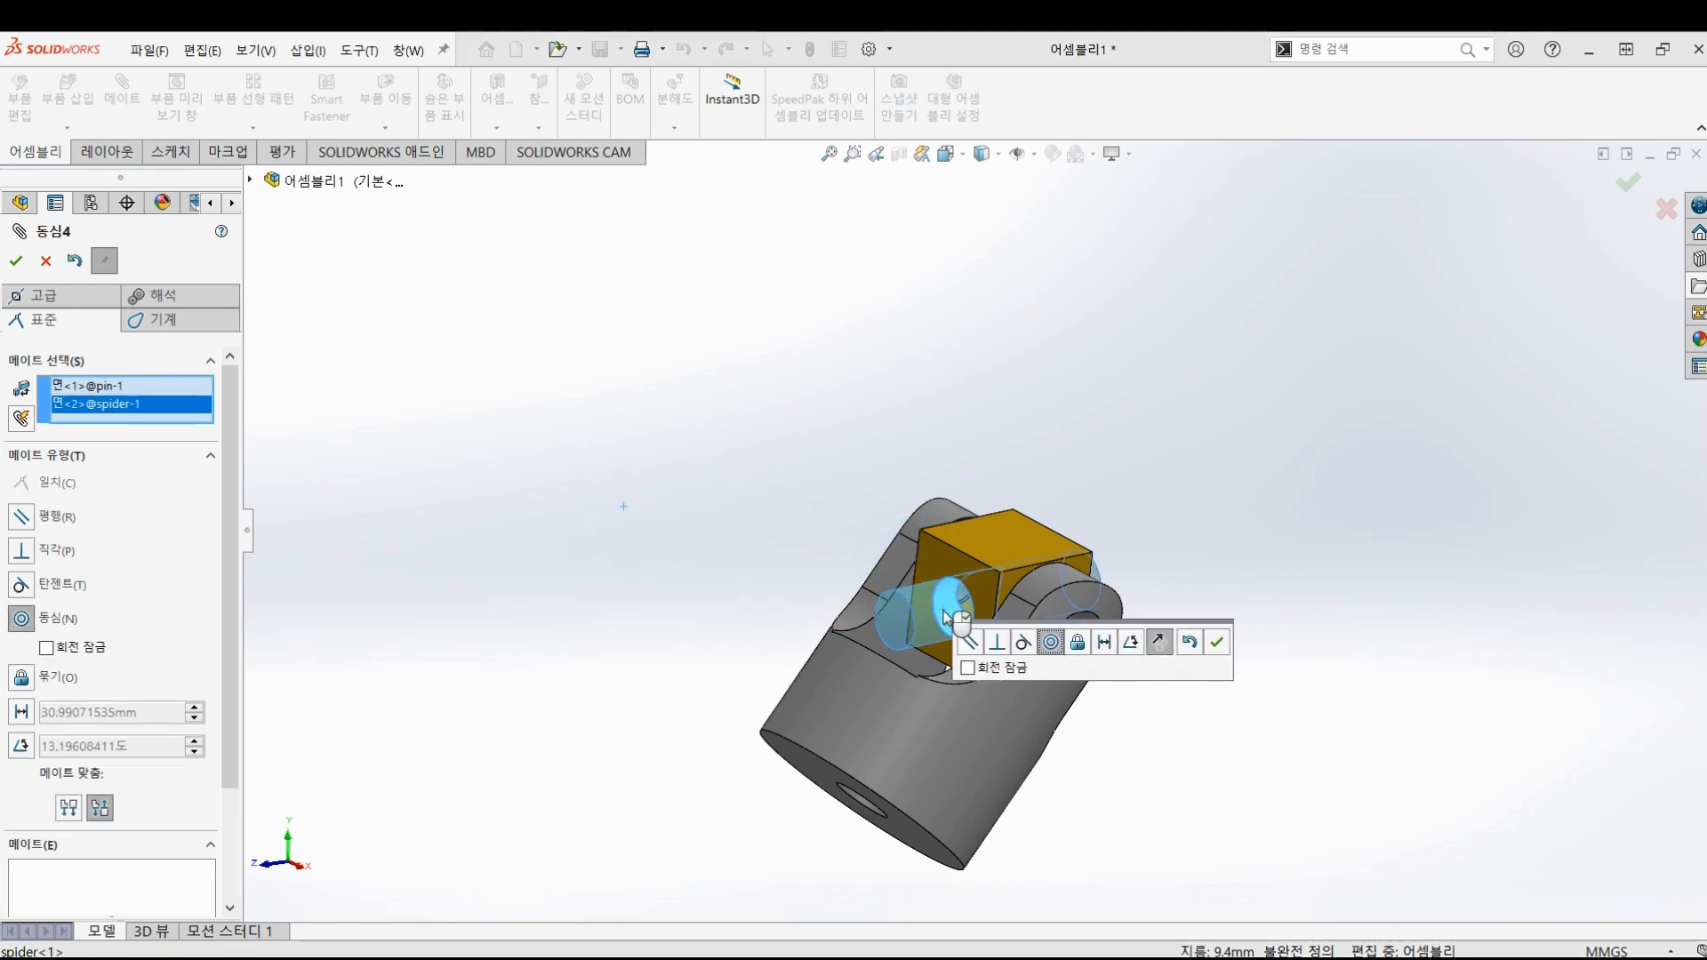
pyautogui.click(62, 624)
pyautogui.click(17, 262)
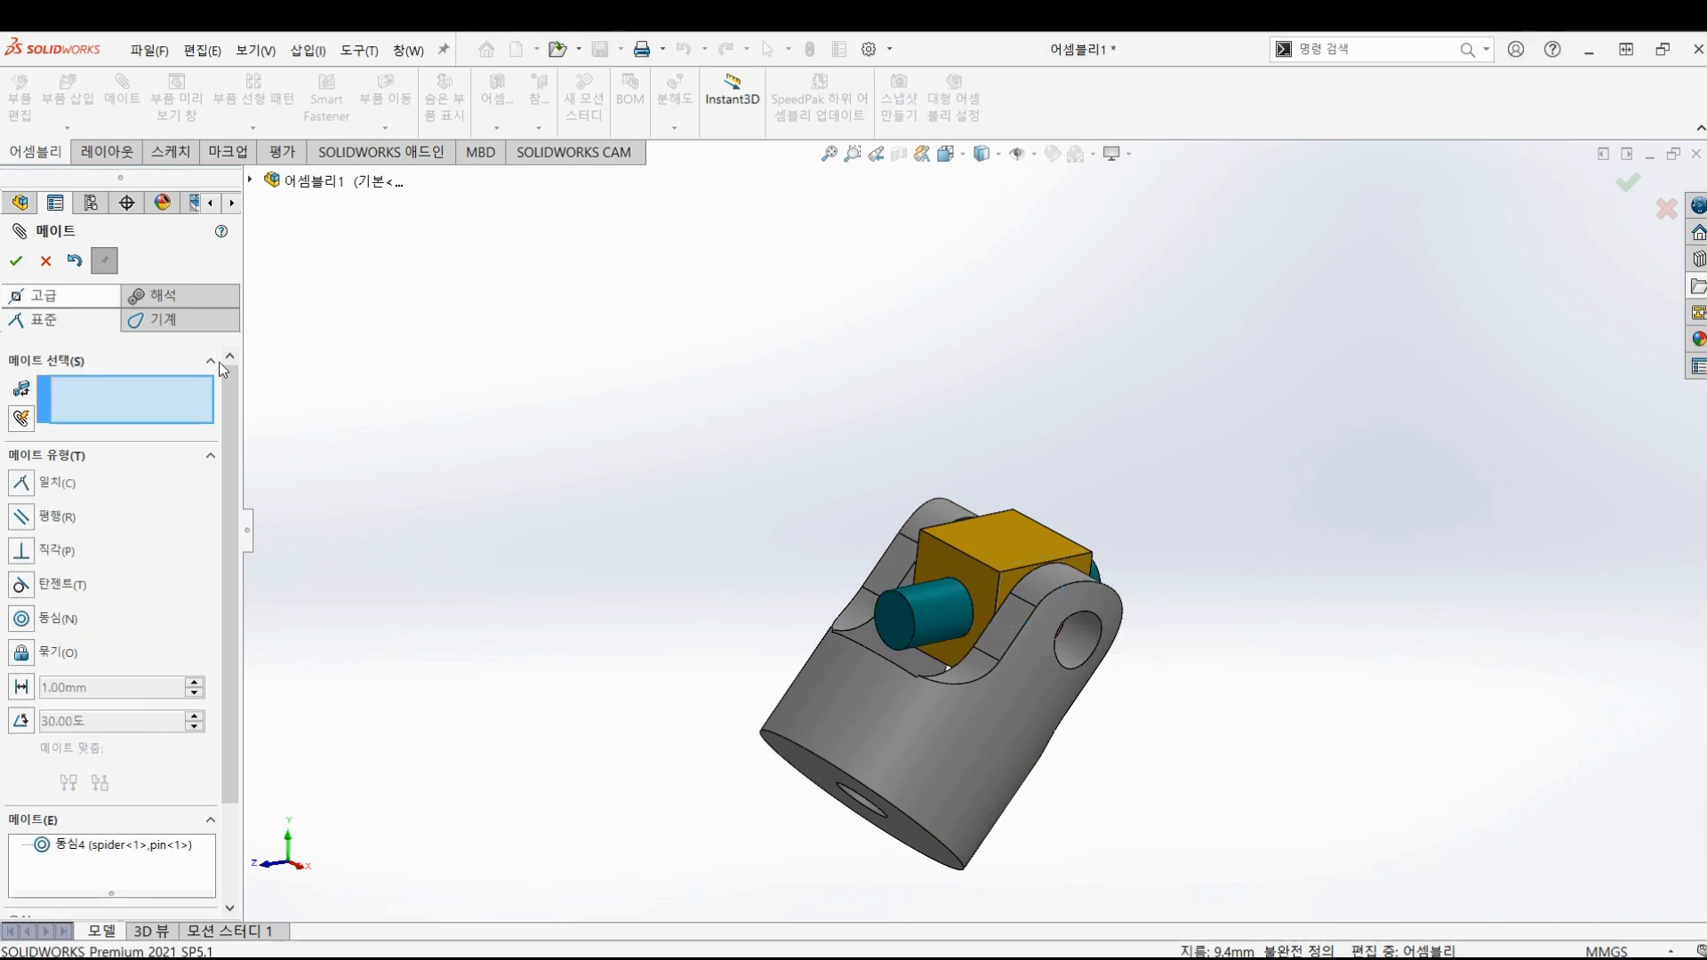
# - Start an advanced Width mate with the centered constraint, using both end faces of the long pin as the width selections
pyautogui.press('Left')
pyautogui.press('Left')
pyautogui.press('Left')
pyautogui.press('Left')
pyautogui.scroll(-3, 1091, 594)
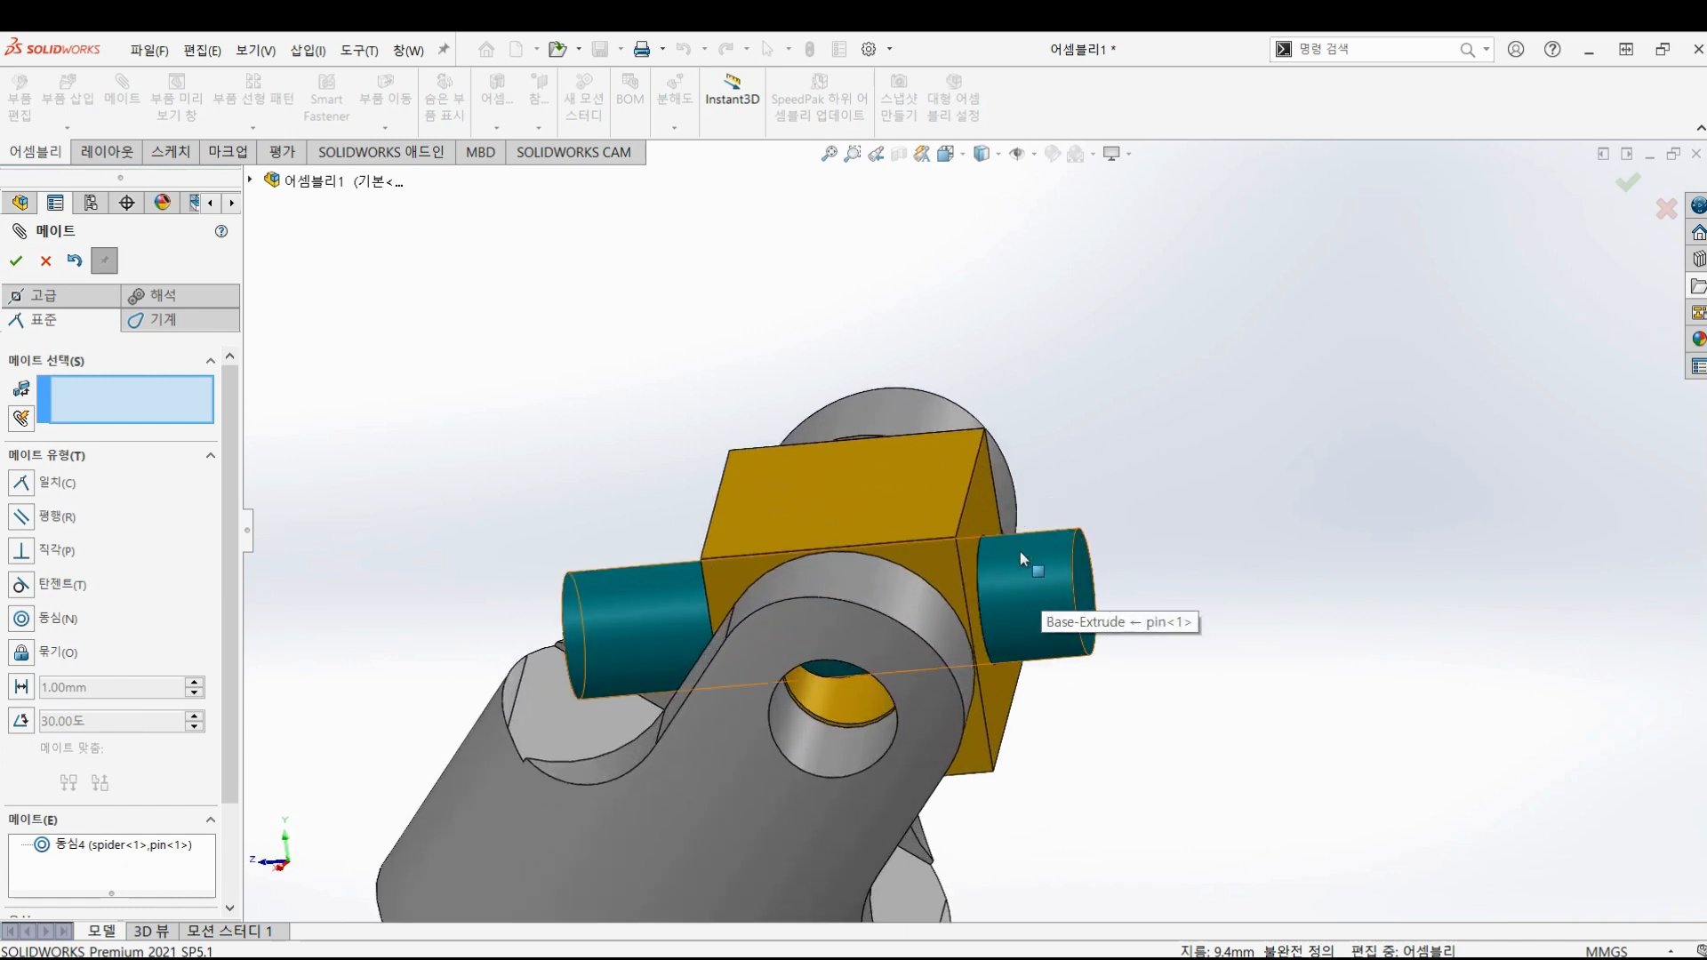
pyautogui.click(916, 516)
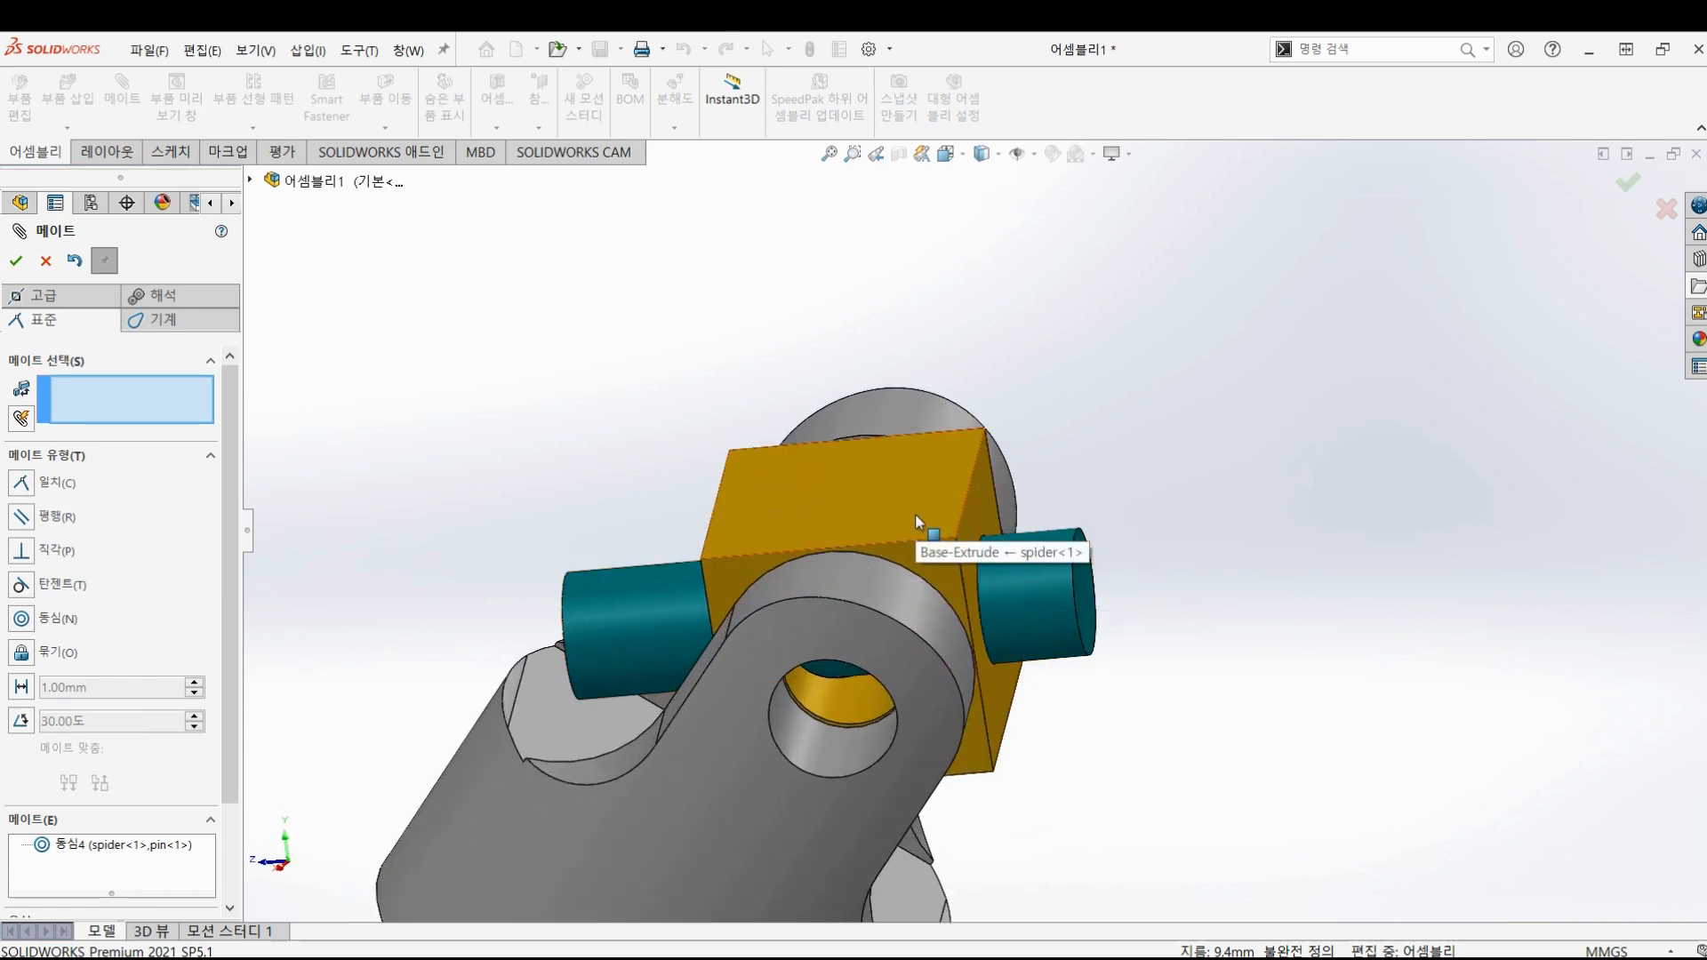
pyautogui.click(58, 301)
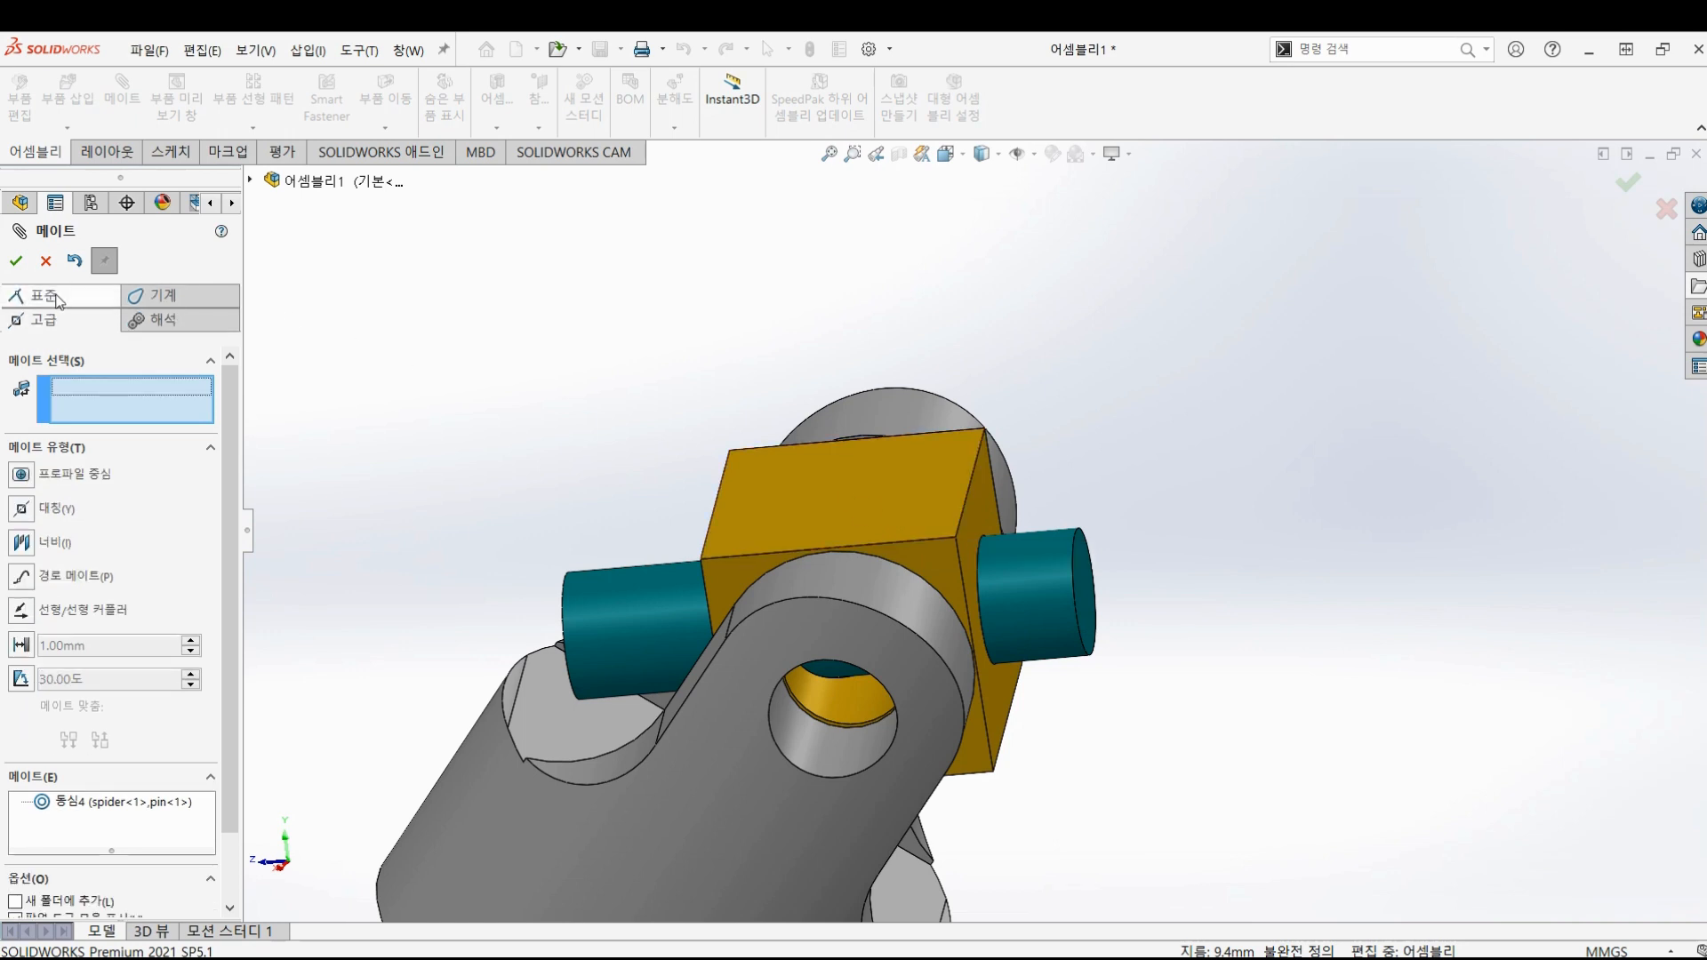
pyautogui.click(55, 550)
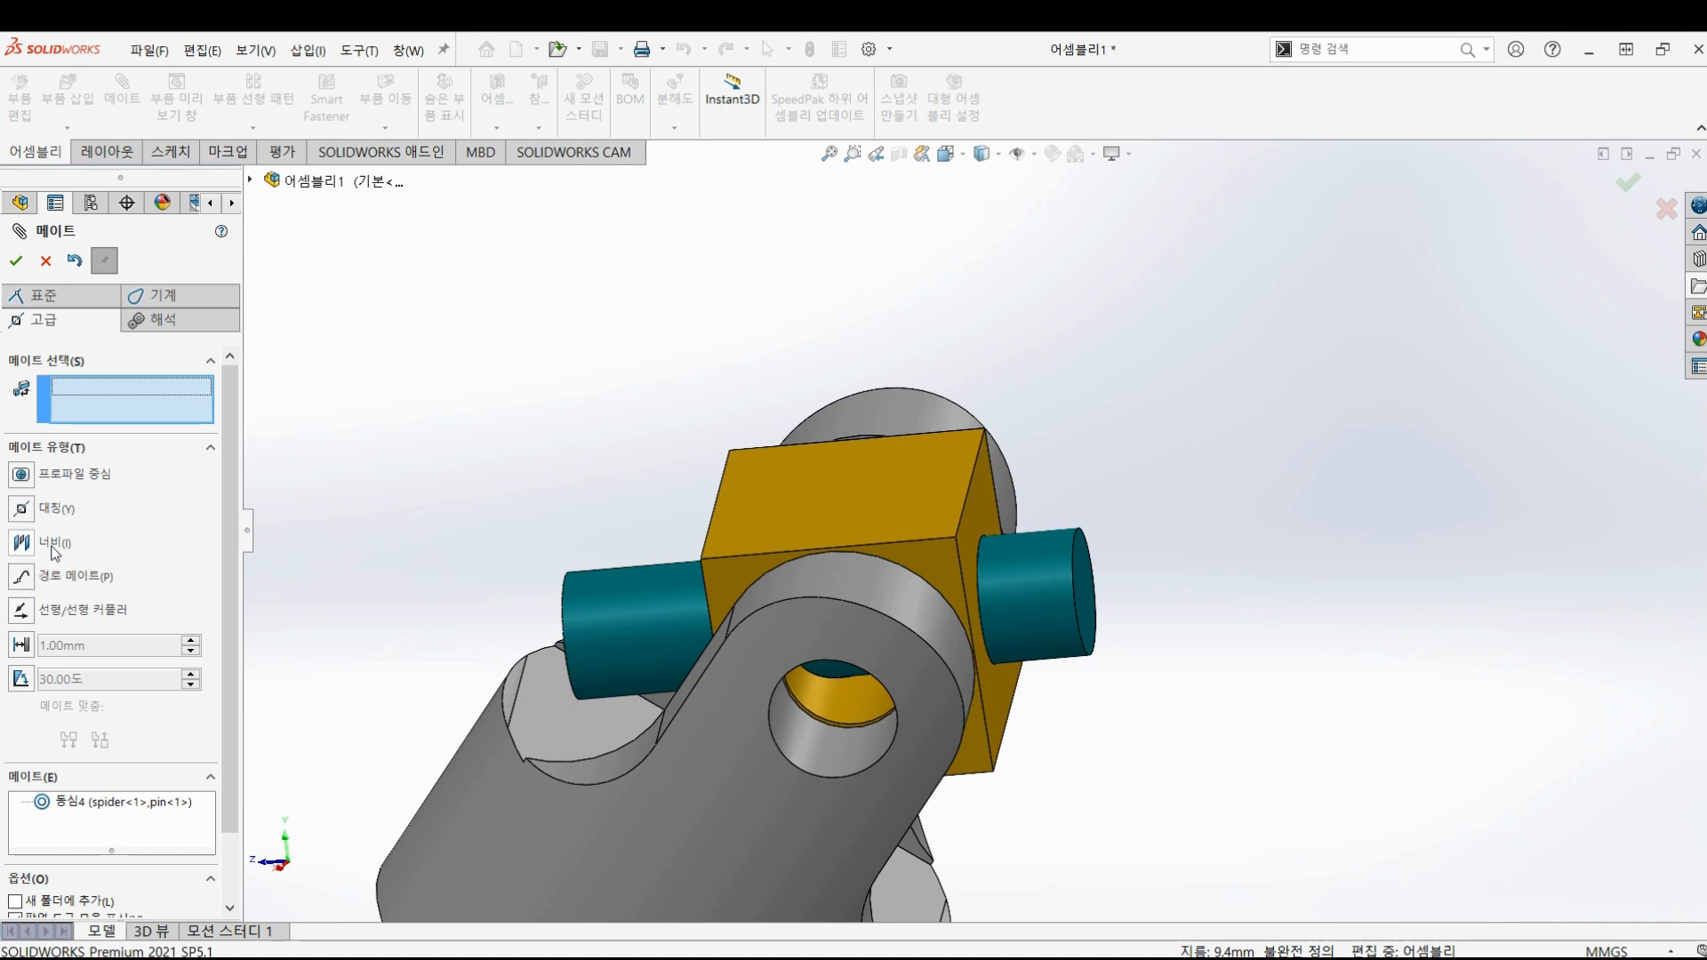
pyautogui.click(56, 549)
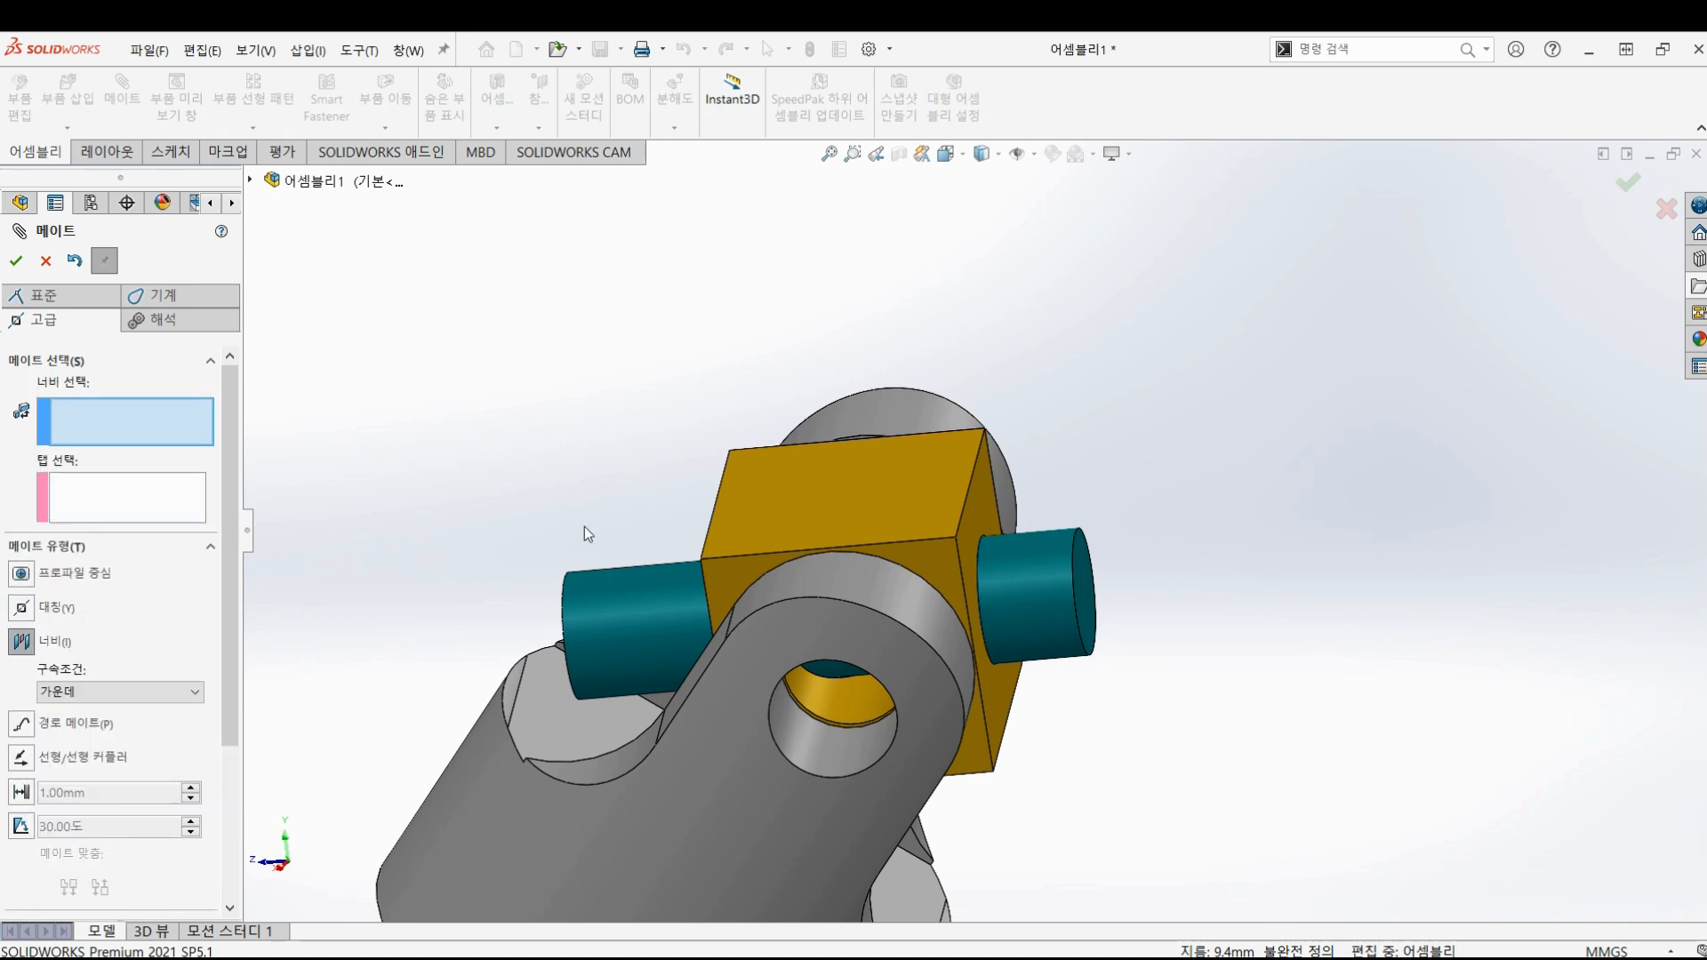
pyautogui.moveTo(712, 543); pyautogui.dragTo(1109, 591)
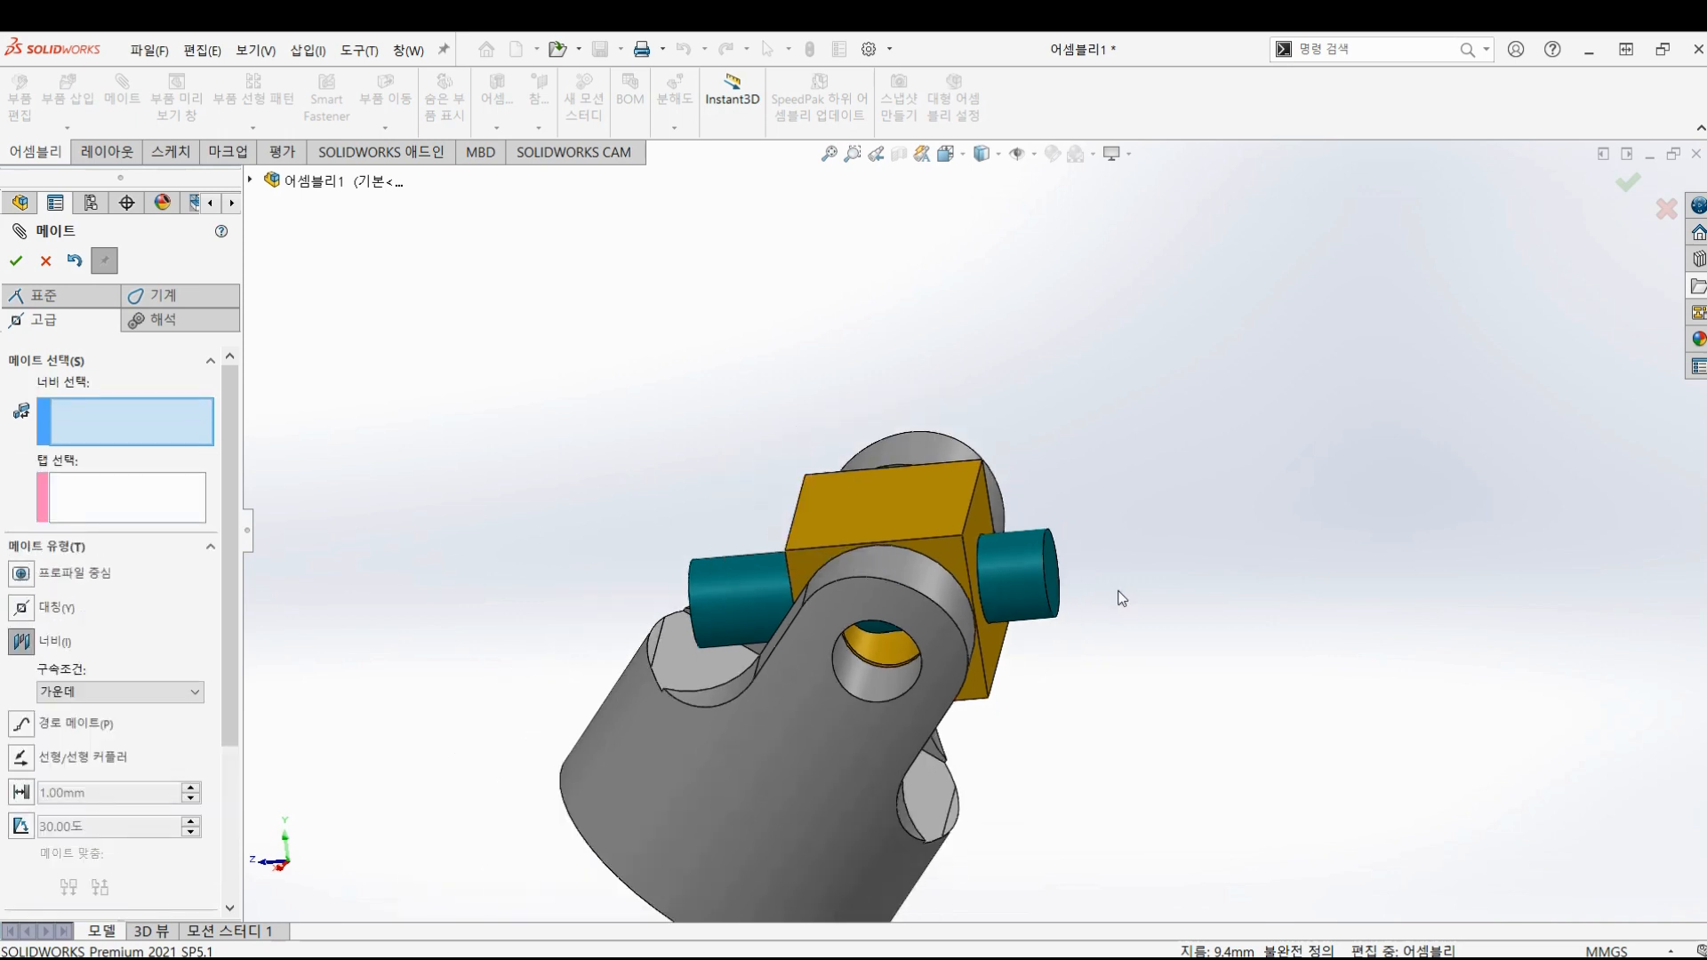
pyautogui.moveTo(1123, 599); pyautogui.dragTo(1053, 594, button='middle')
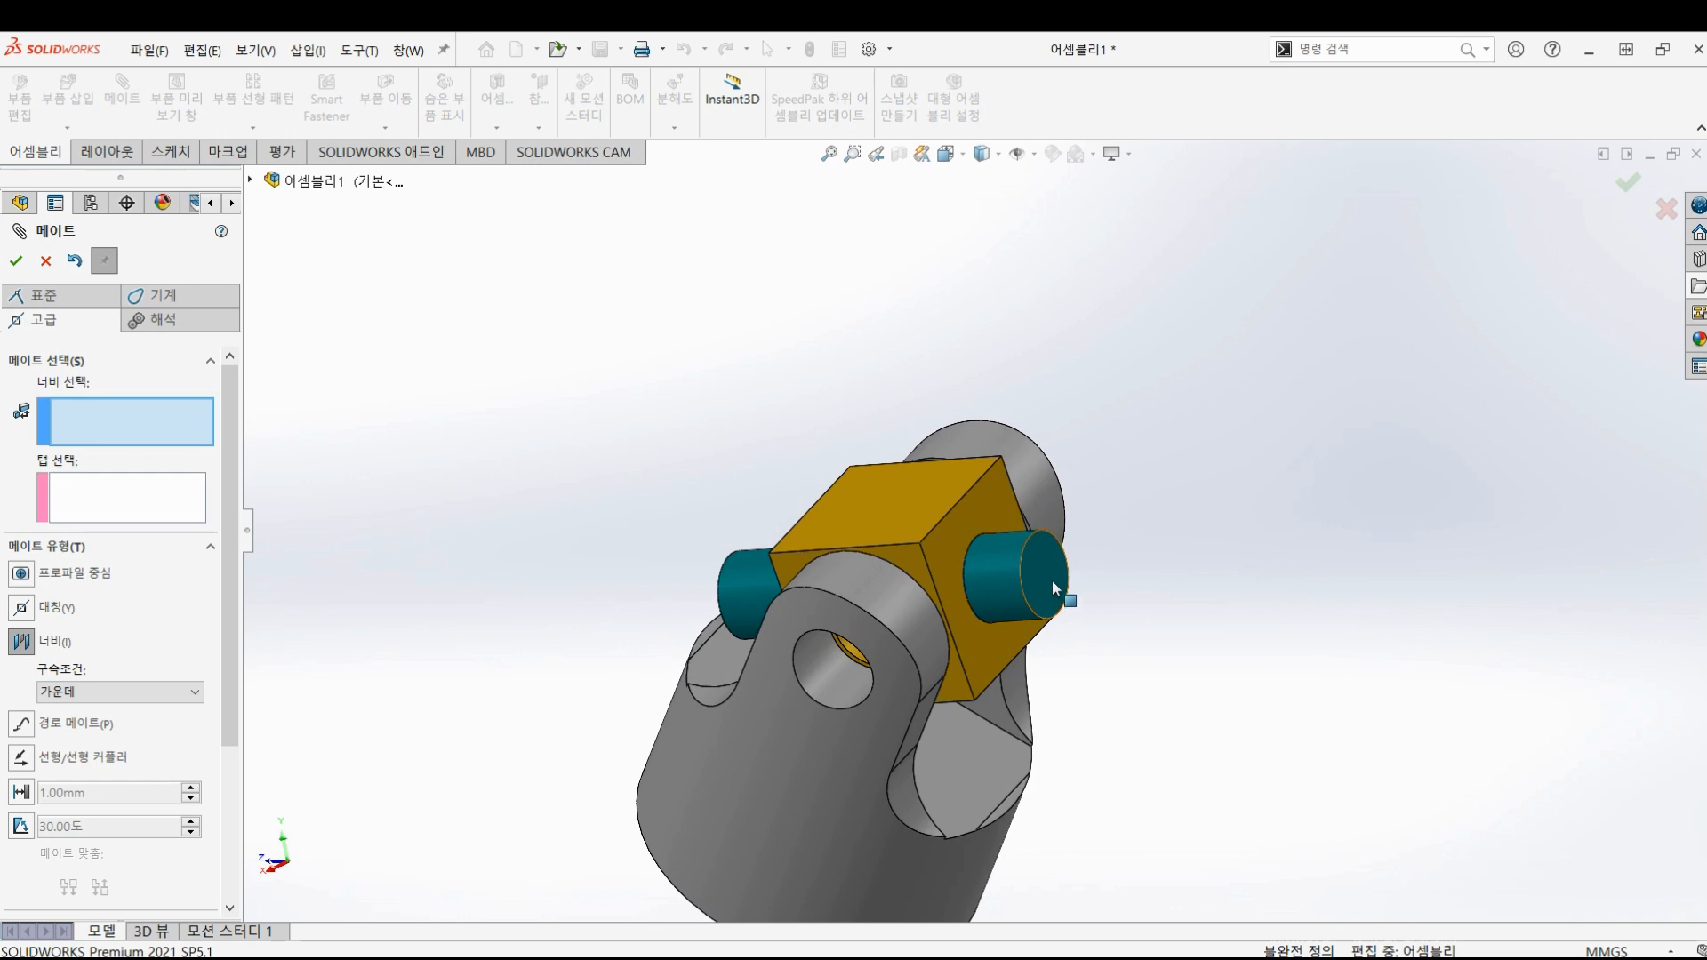
pyautogui.click(1053, 580)
pyautogui.moveTo(721, 612); pyautogui.dragTo(701, 594, button='middle')
pyautogui.click(701, 595)
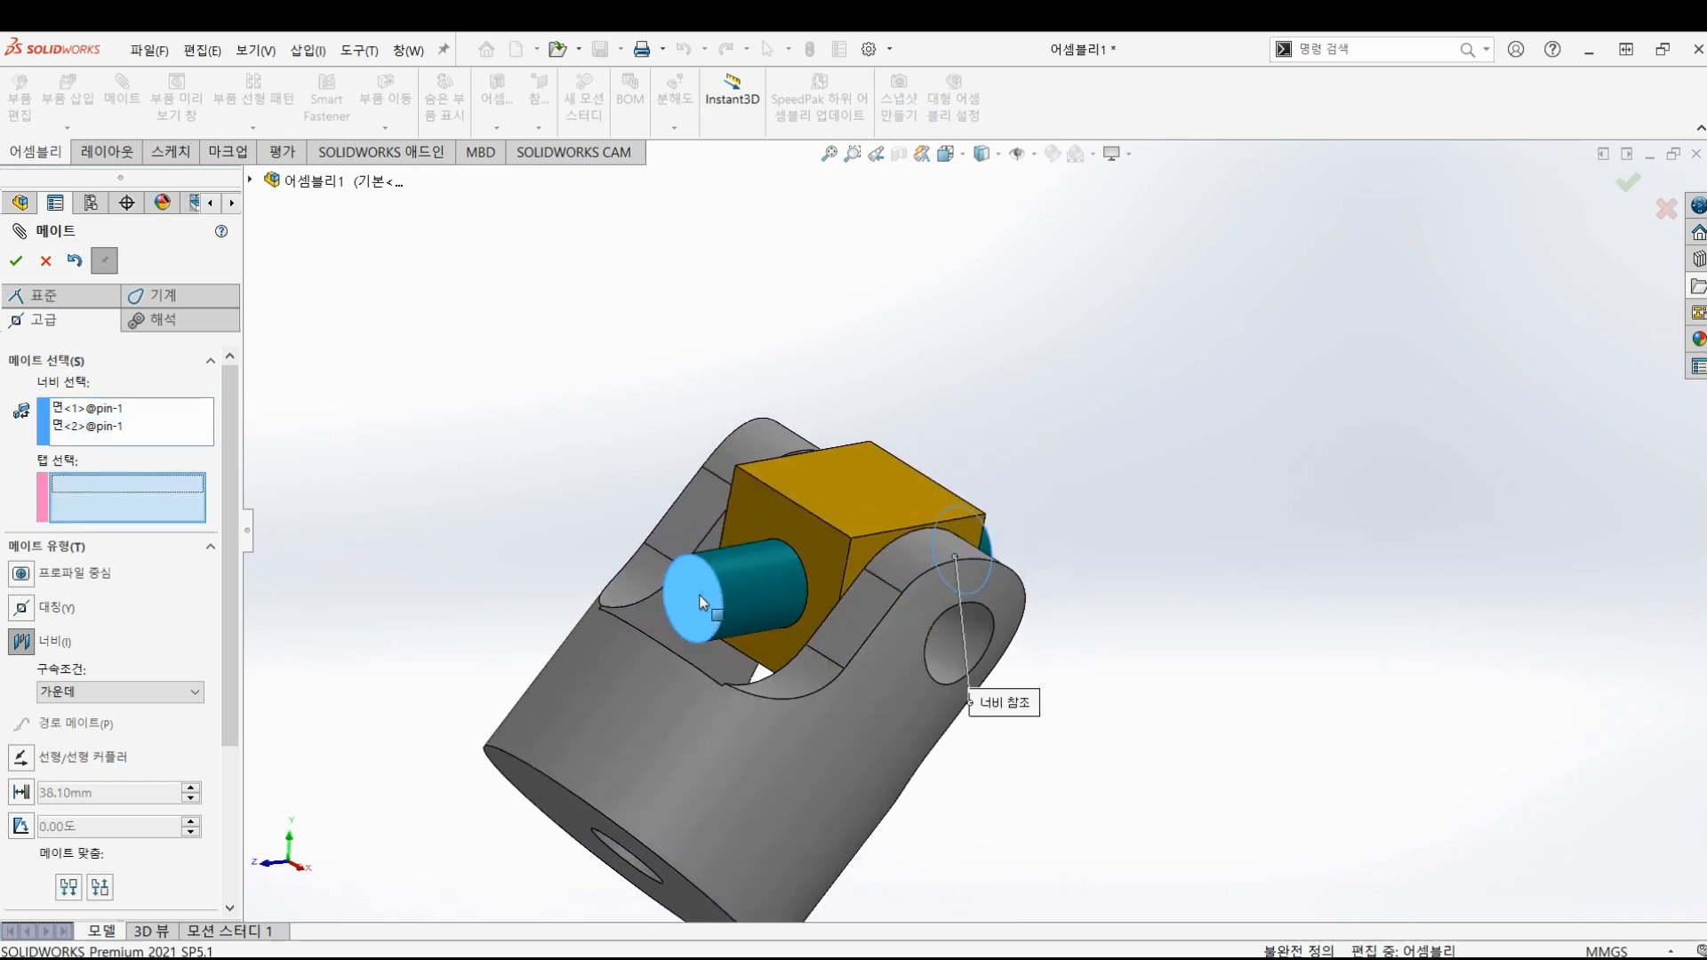
# - Pick the spider's two opposite side faces as the tab selections and complete the Width mate for the long pin
pyautogui.moveTo(348, 501); pyautogui.dragTo(587, 495, button='middle')
pyautogui.click(822, 493)
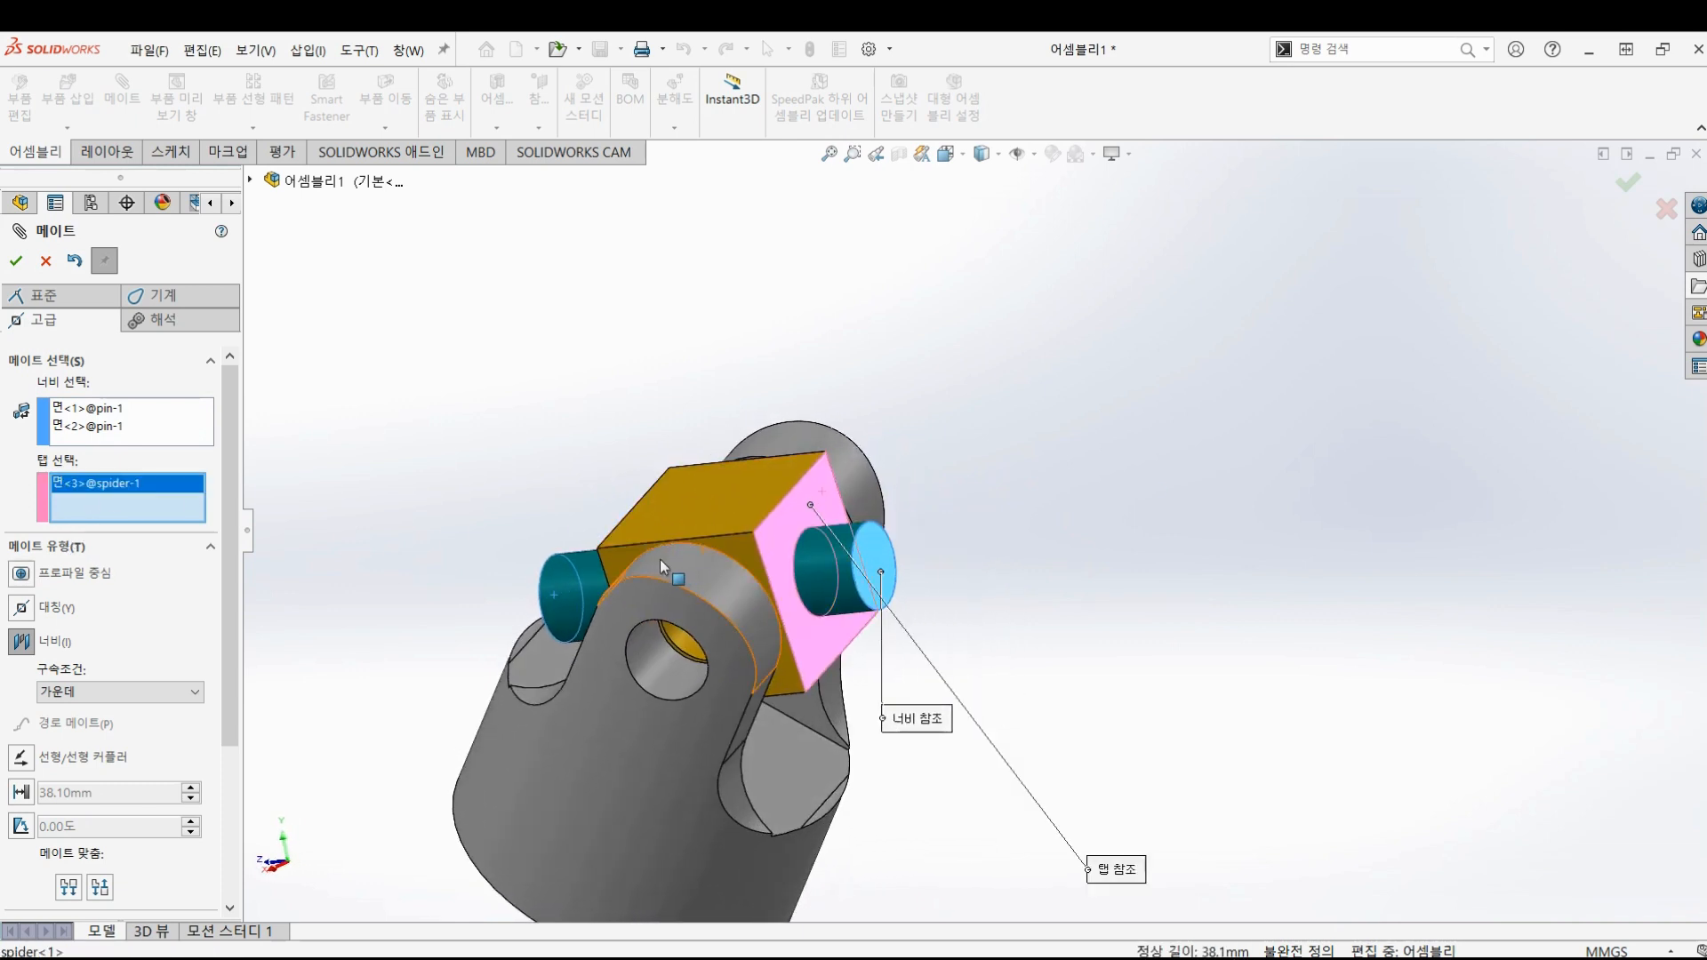
pyautogui.moveTo(822, 492); pyautogui.dragTo(650, 627, button='middle')
pyautogui.click(500, 532)
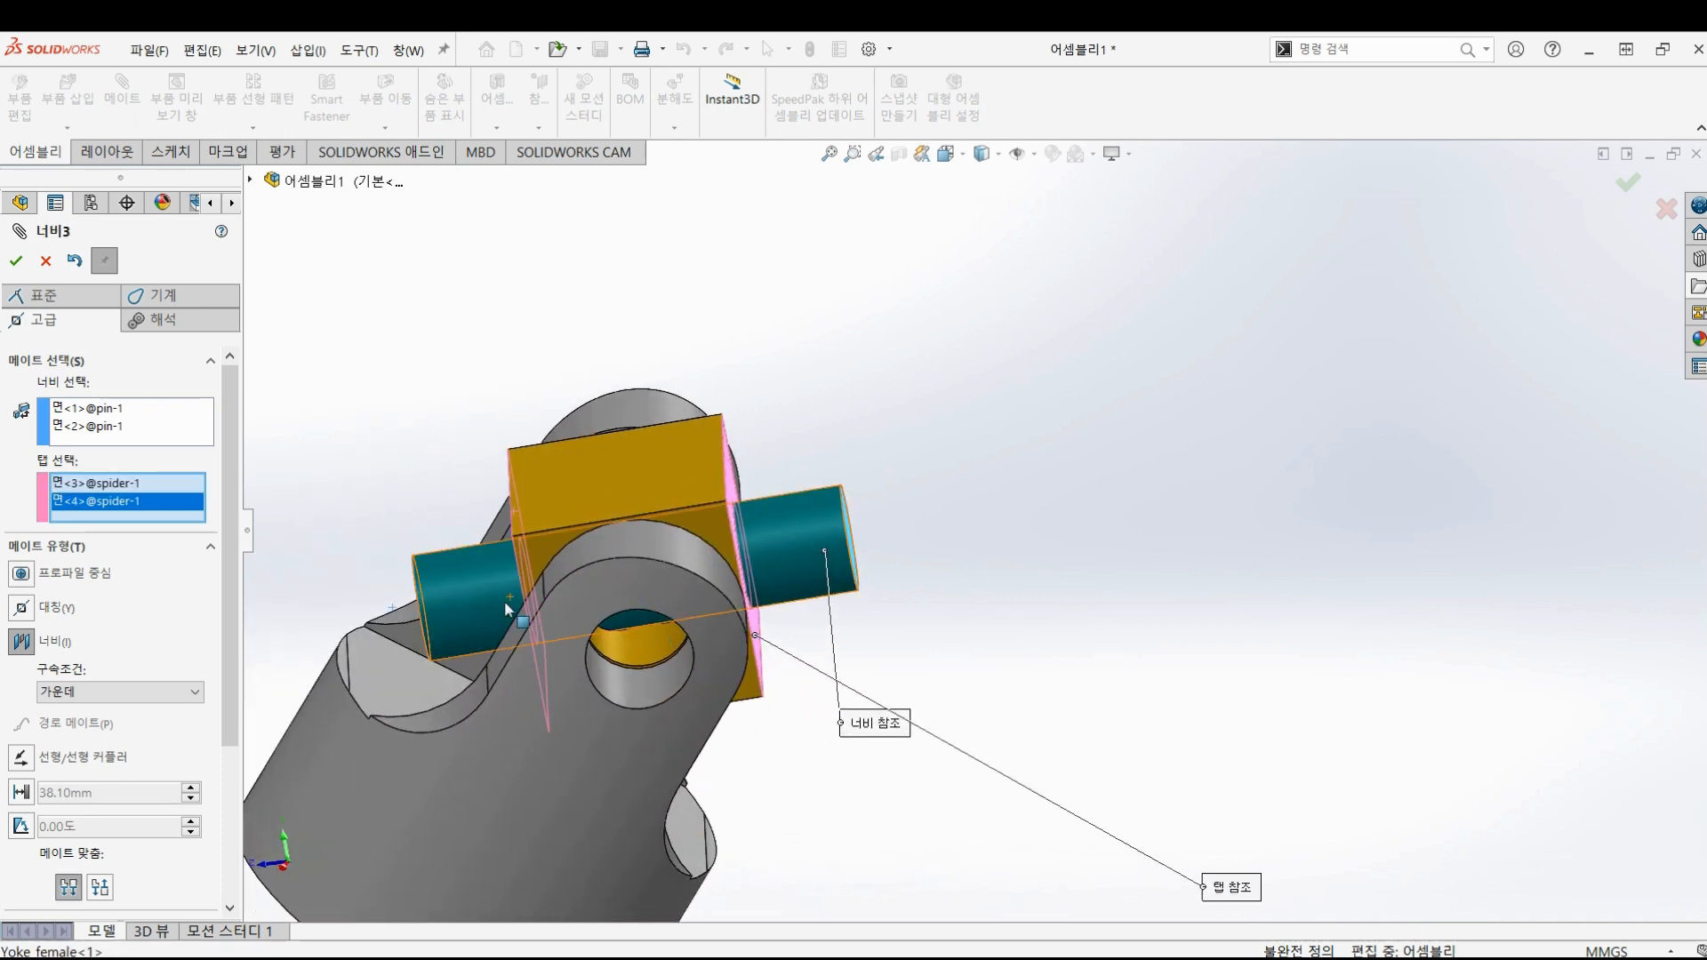
pyautogui.click(16, 263)
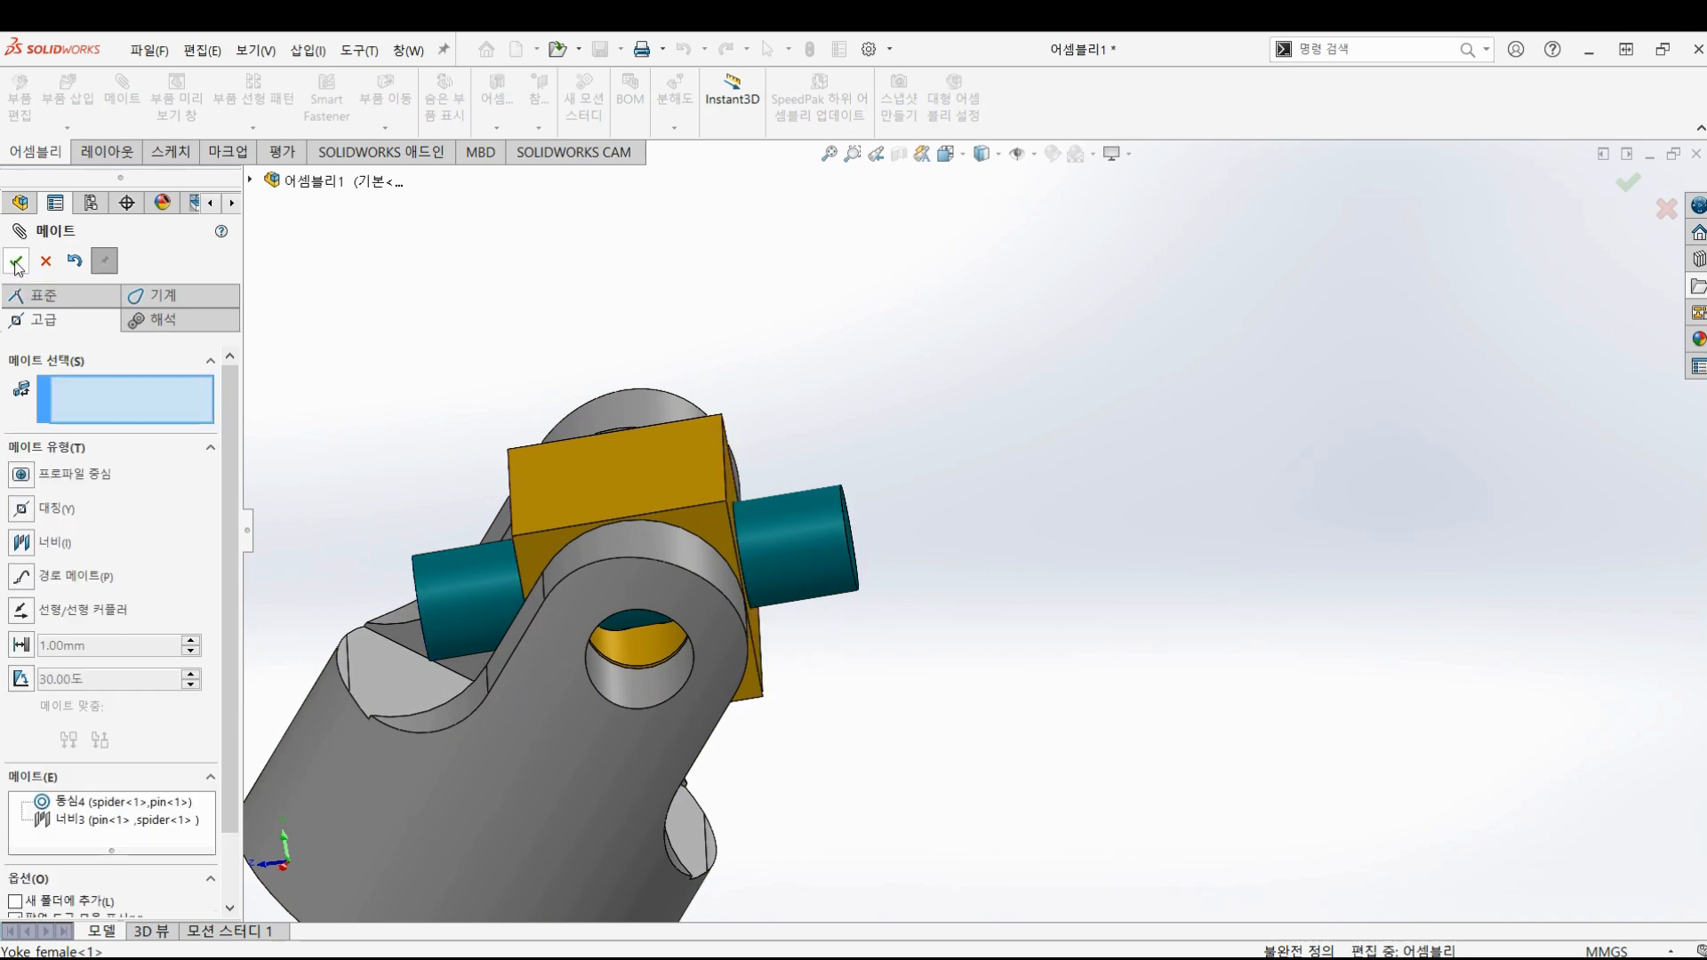
pyautogui.click(16, 263)
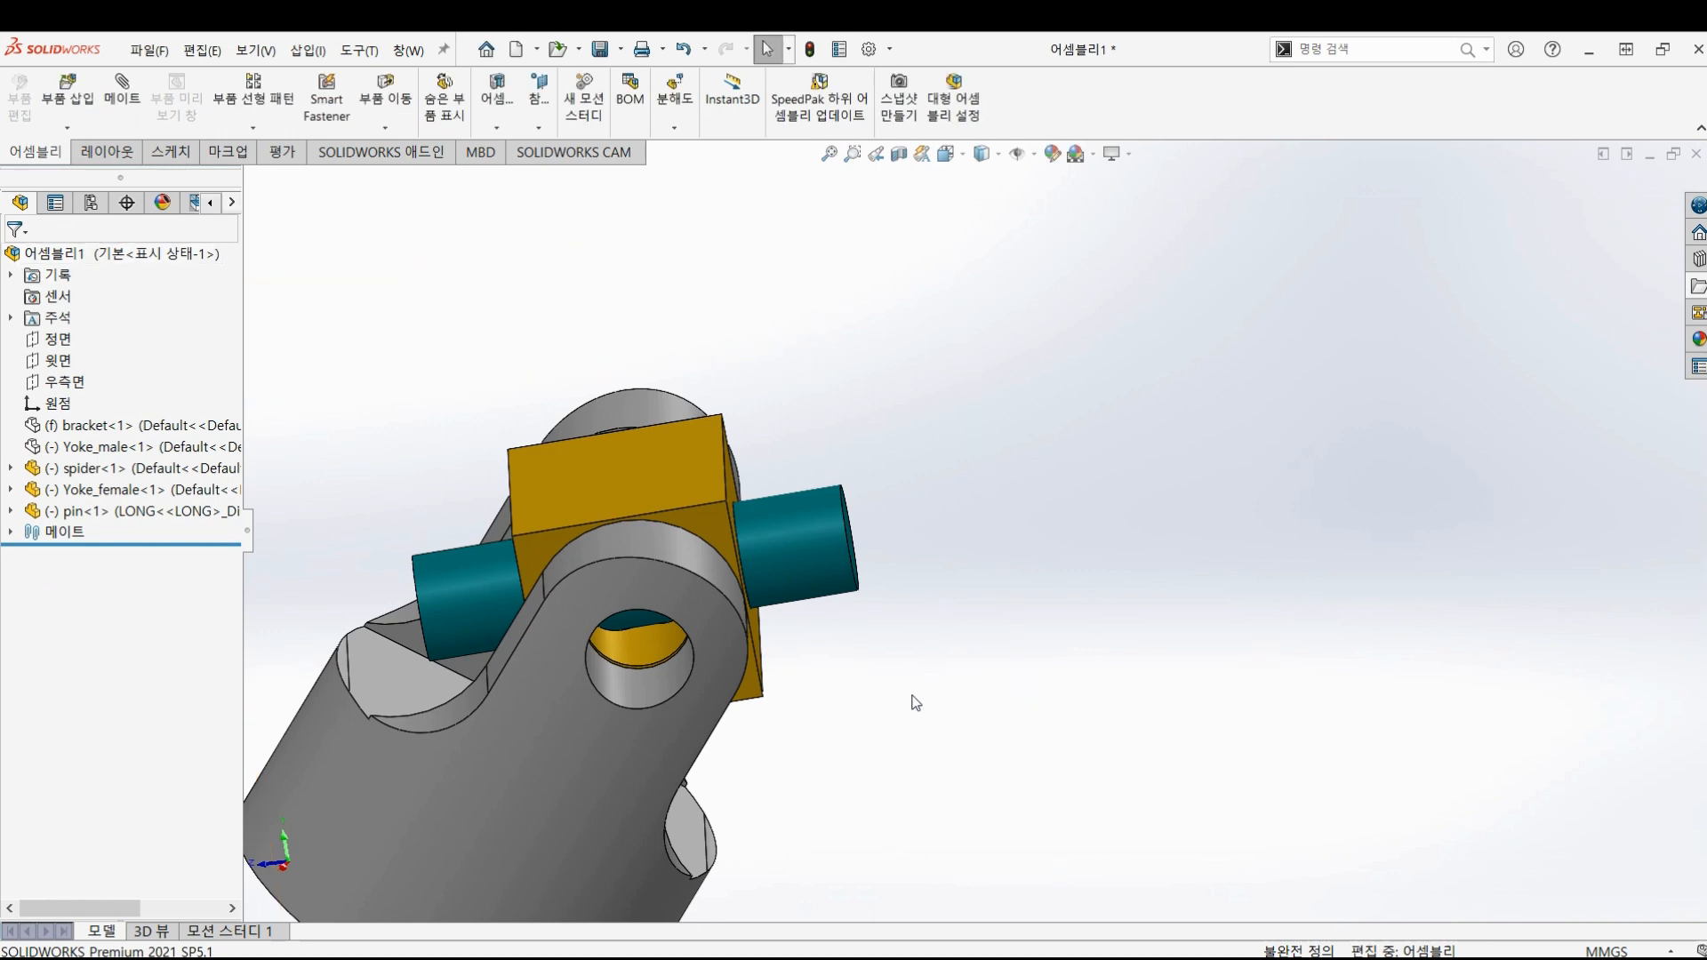
# - Show Yoke_male and the bracket again, and check how the long pin sits in the joint
pyautogui.scroll(5, 920, 701)
pyautogui.moveTo(930, 642); pyautogui.dragTo(922, 590, button='middle')
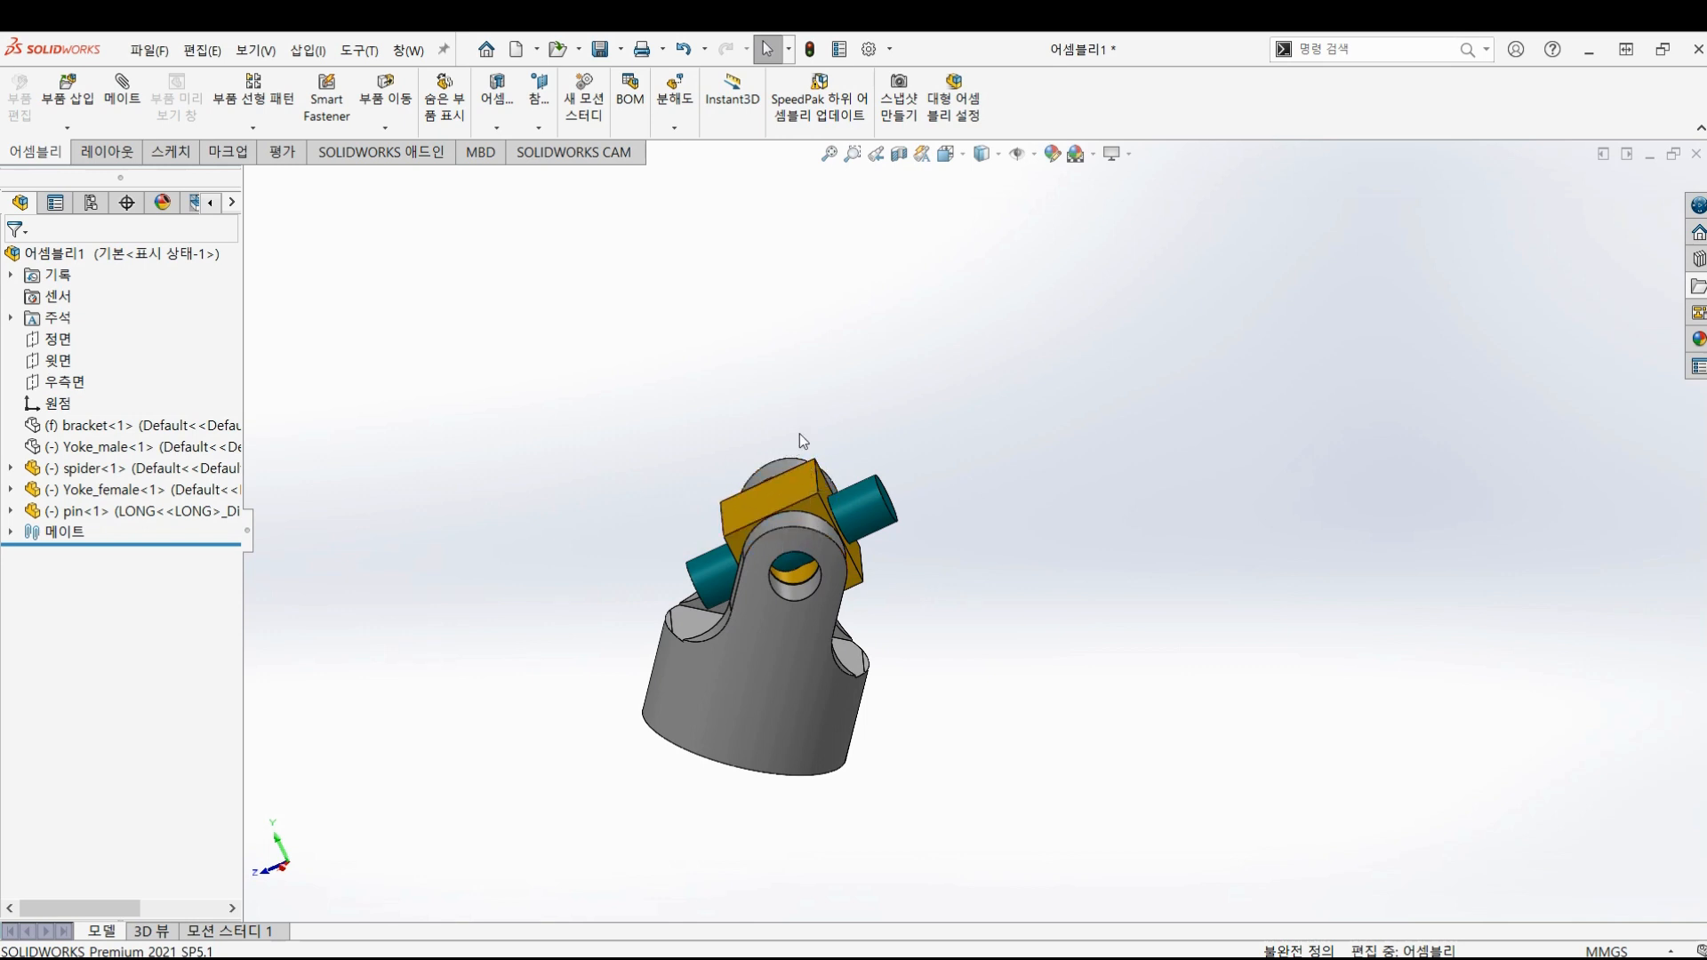
pyautogui.hotkey('shift', 'Tab')
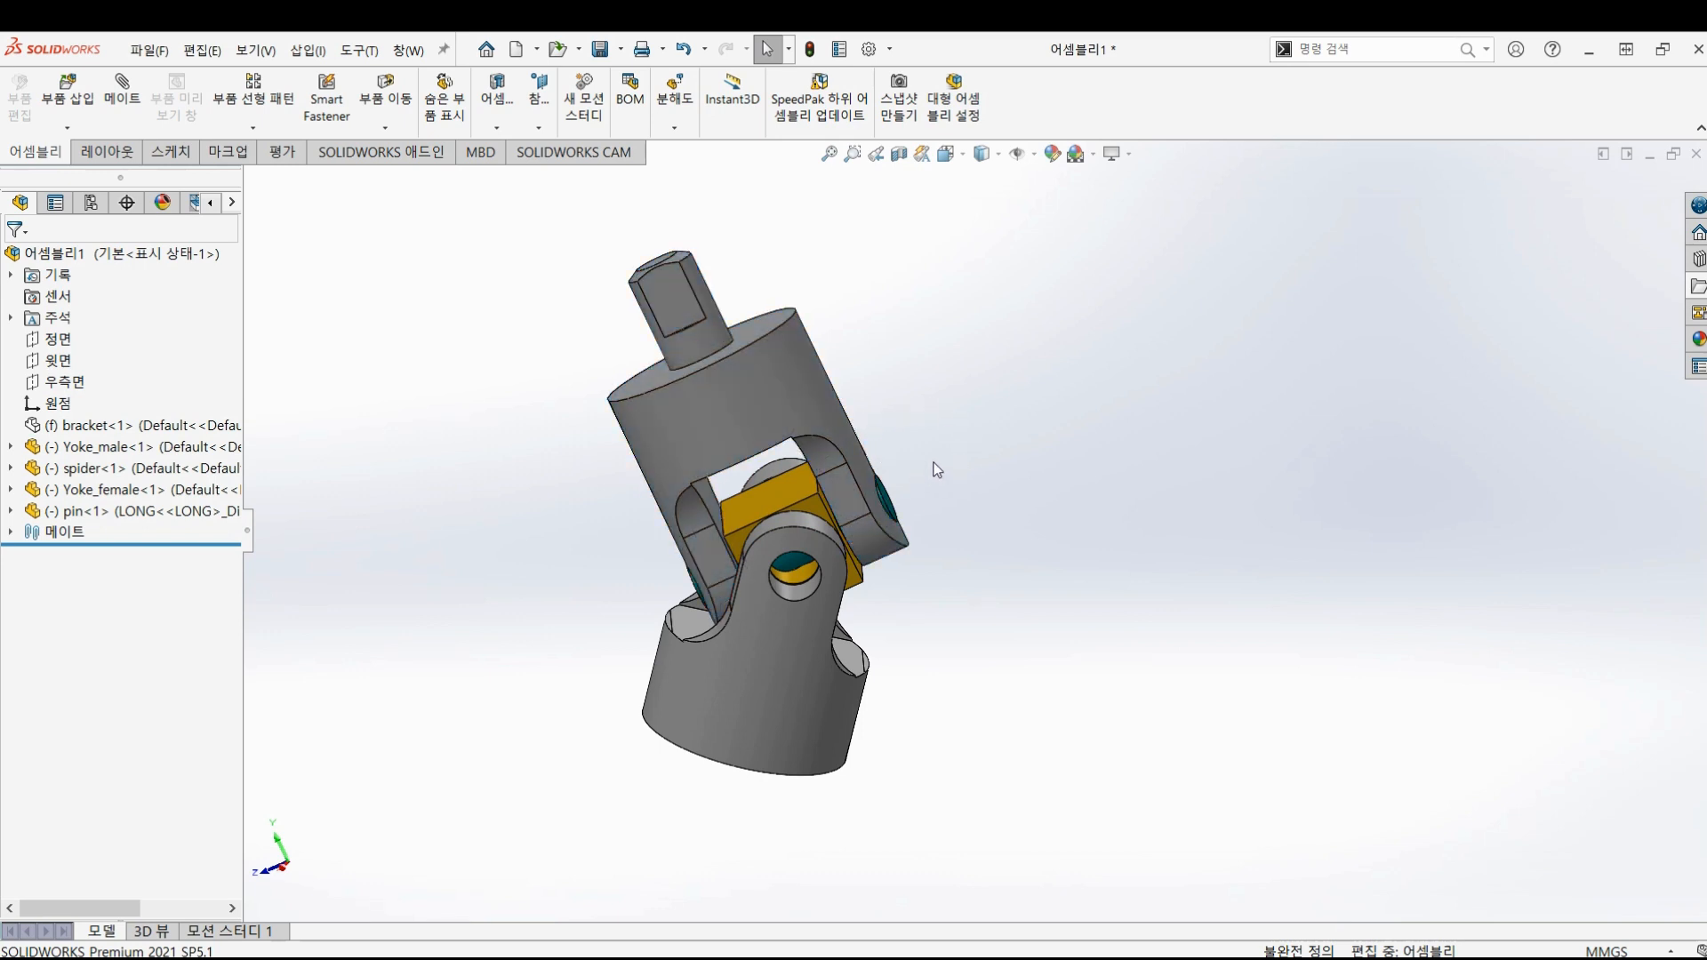
pyautogui.hotkey('shift', 'Tab')
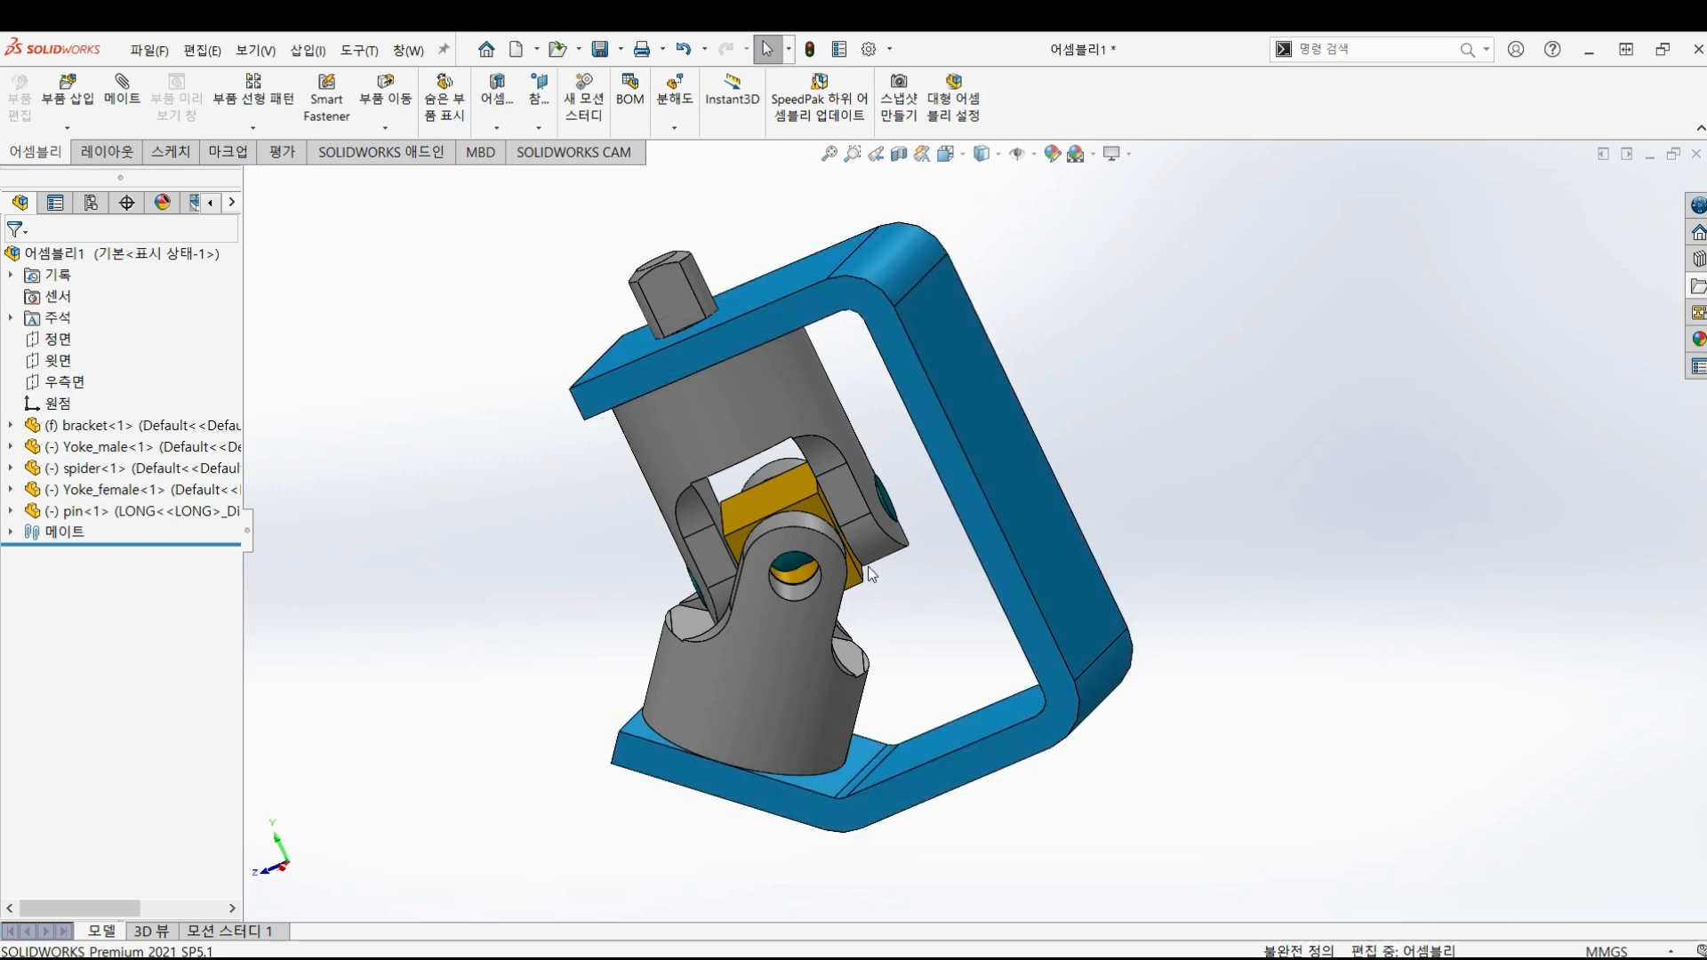
pyautogui.moveTo(868, 568); pyautogui.dragTo(895, 556, button='middle')
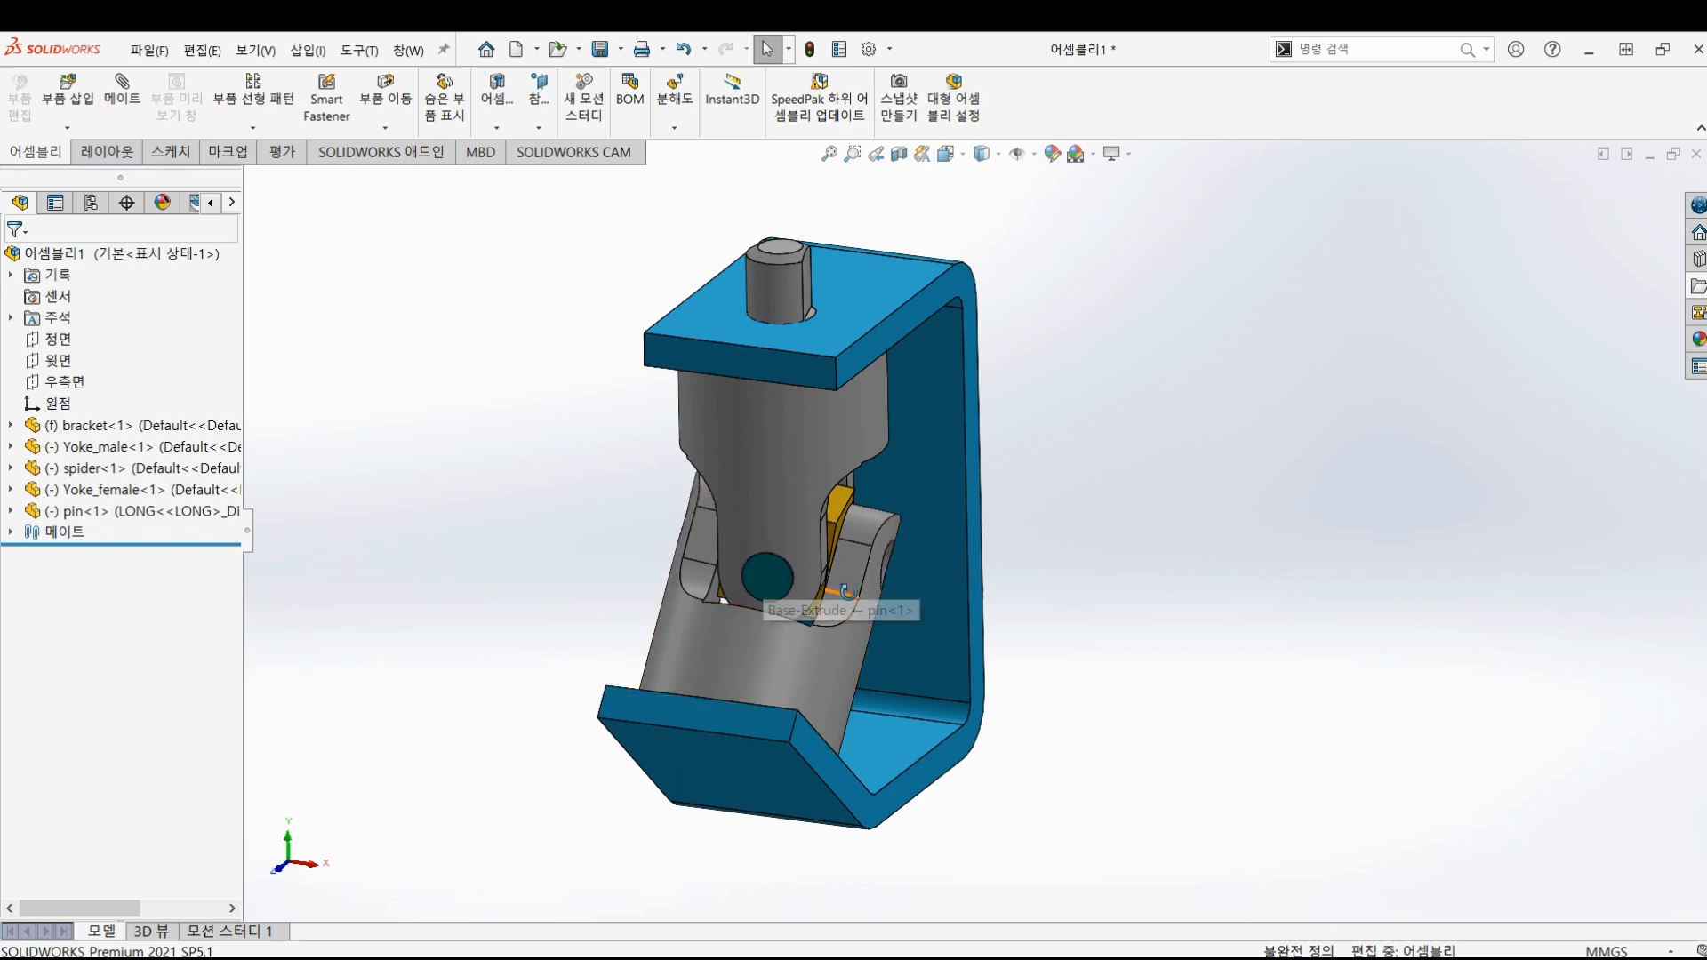
pyautogui.moveTo(772, 578); pyautogui.dragTo(786, 566, button='middle')
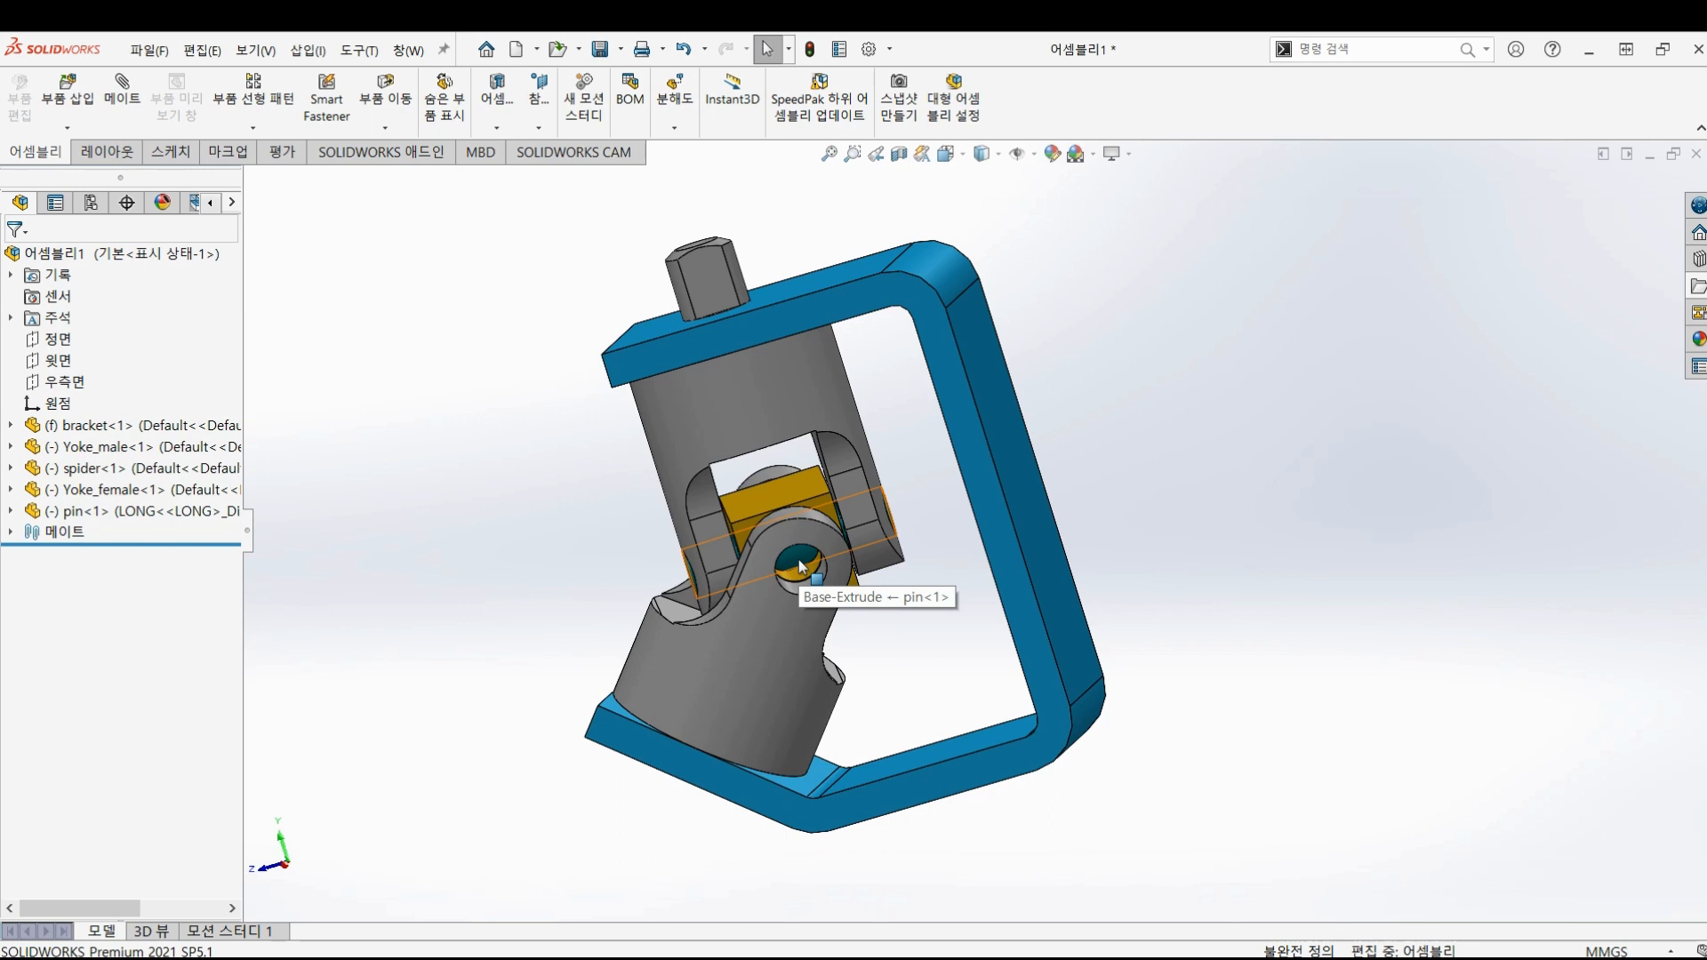
pyautogui.moveTo(794, 555); pyautogui.dragTo(716, 575, button='middle')
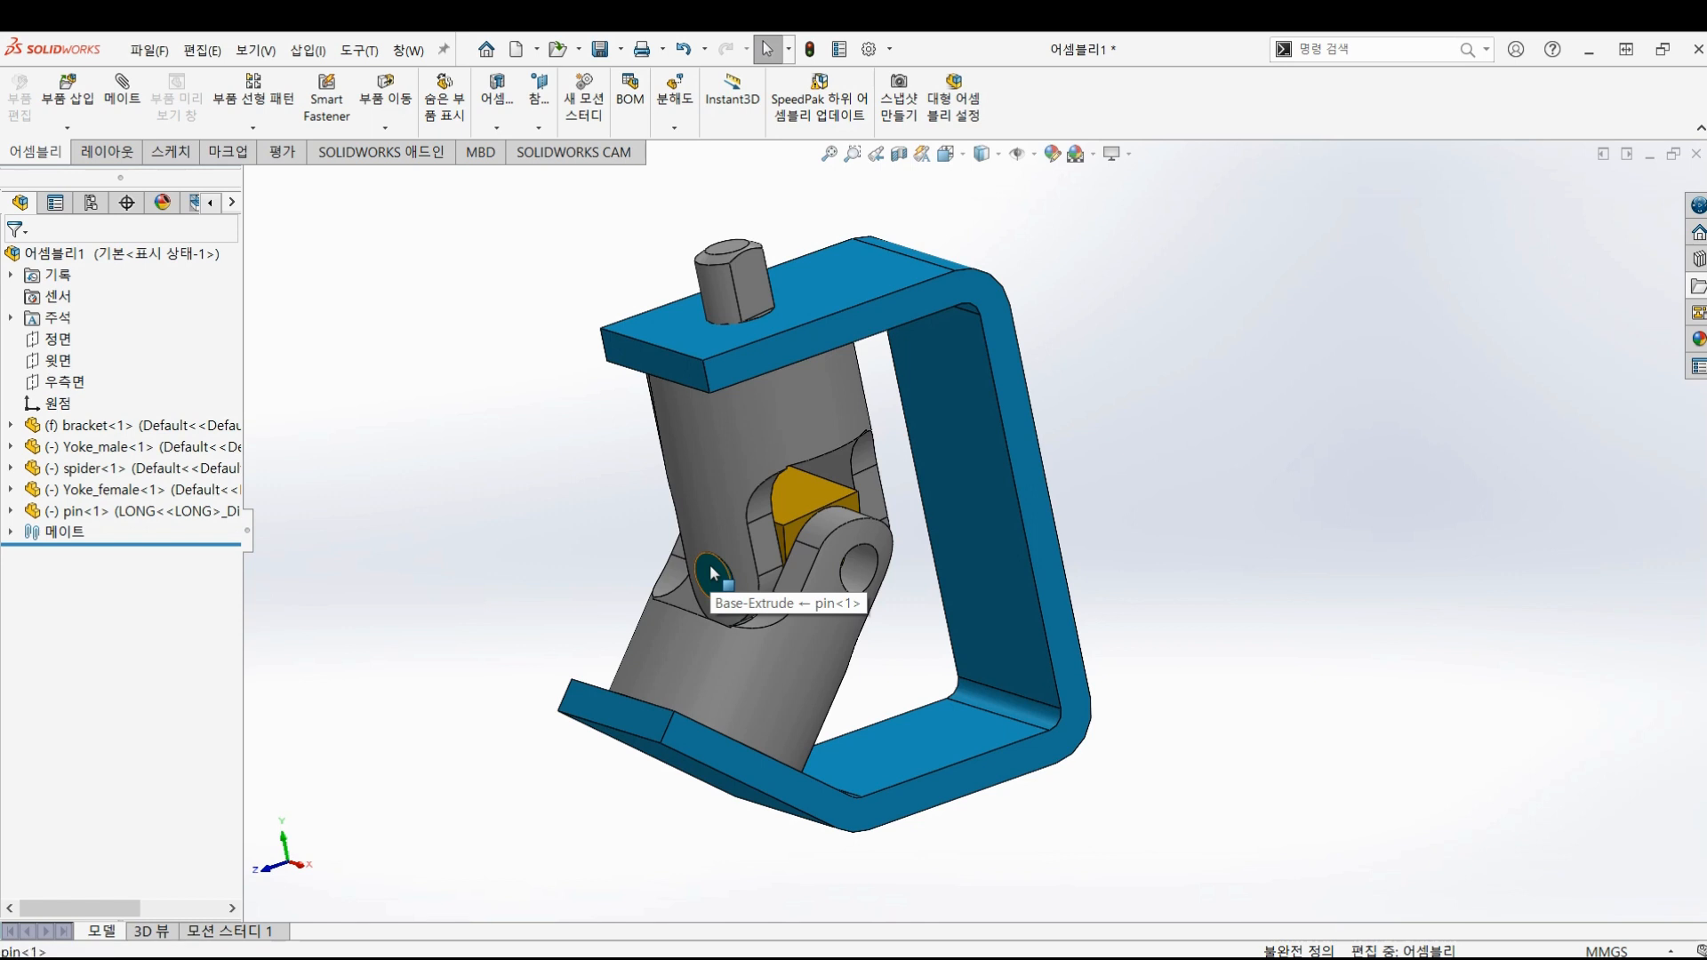
# - Copy the long pin into the empty space beside the bracket and switch the copy to the SHORT configuration
pyautogui.moveTo(710, 564); pyautogui.dragTo(455, 544)
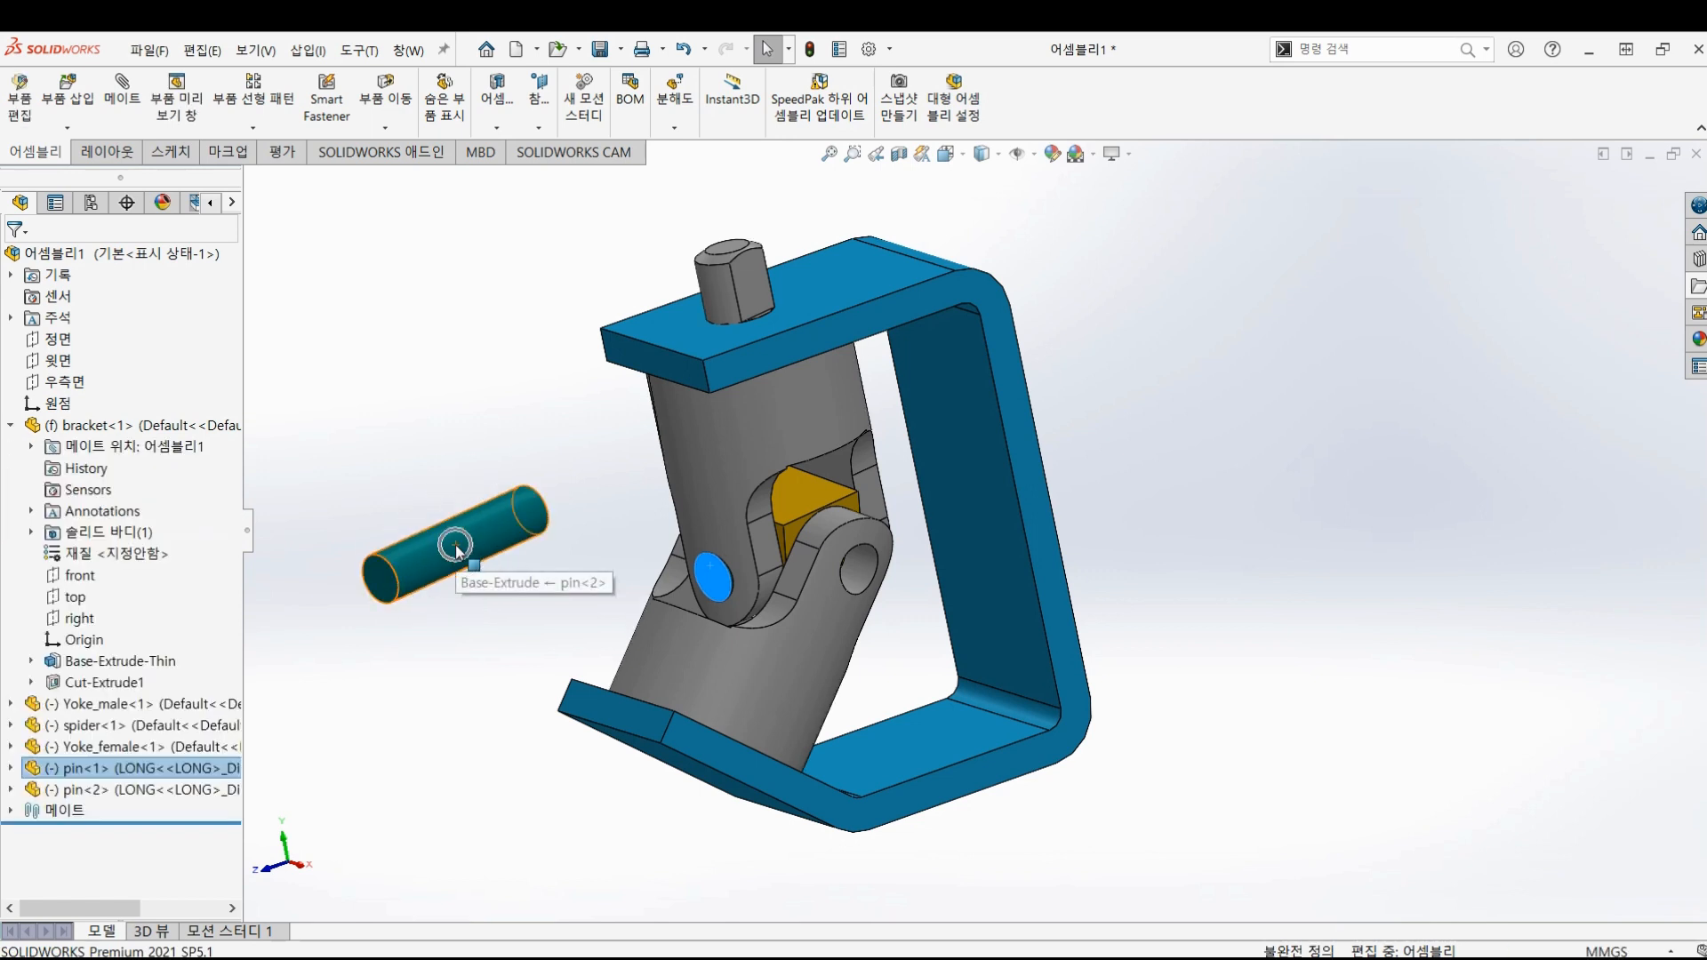
pyautogui.click(502, 633)
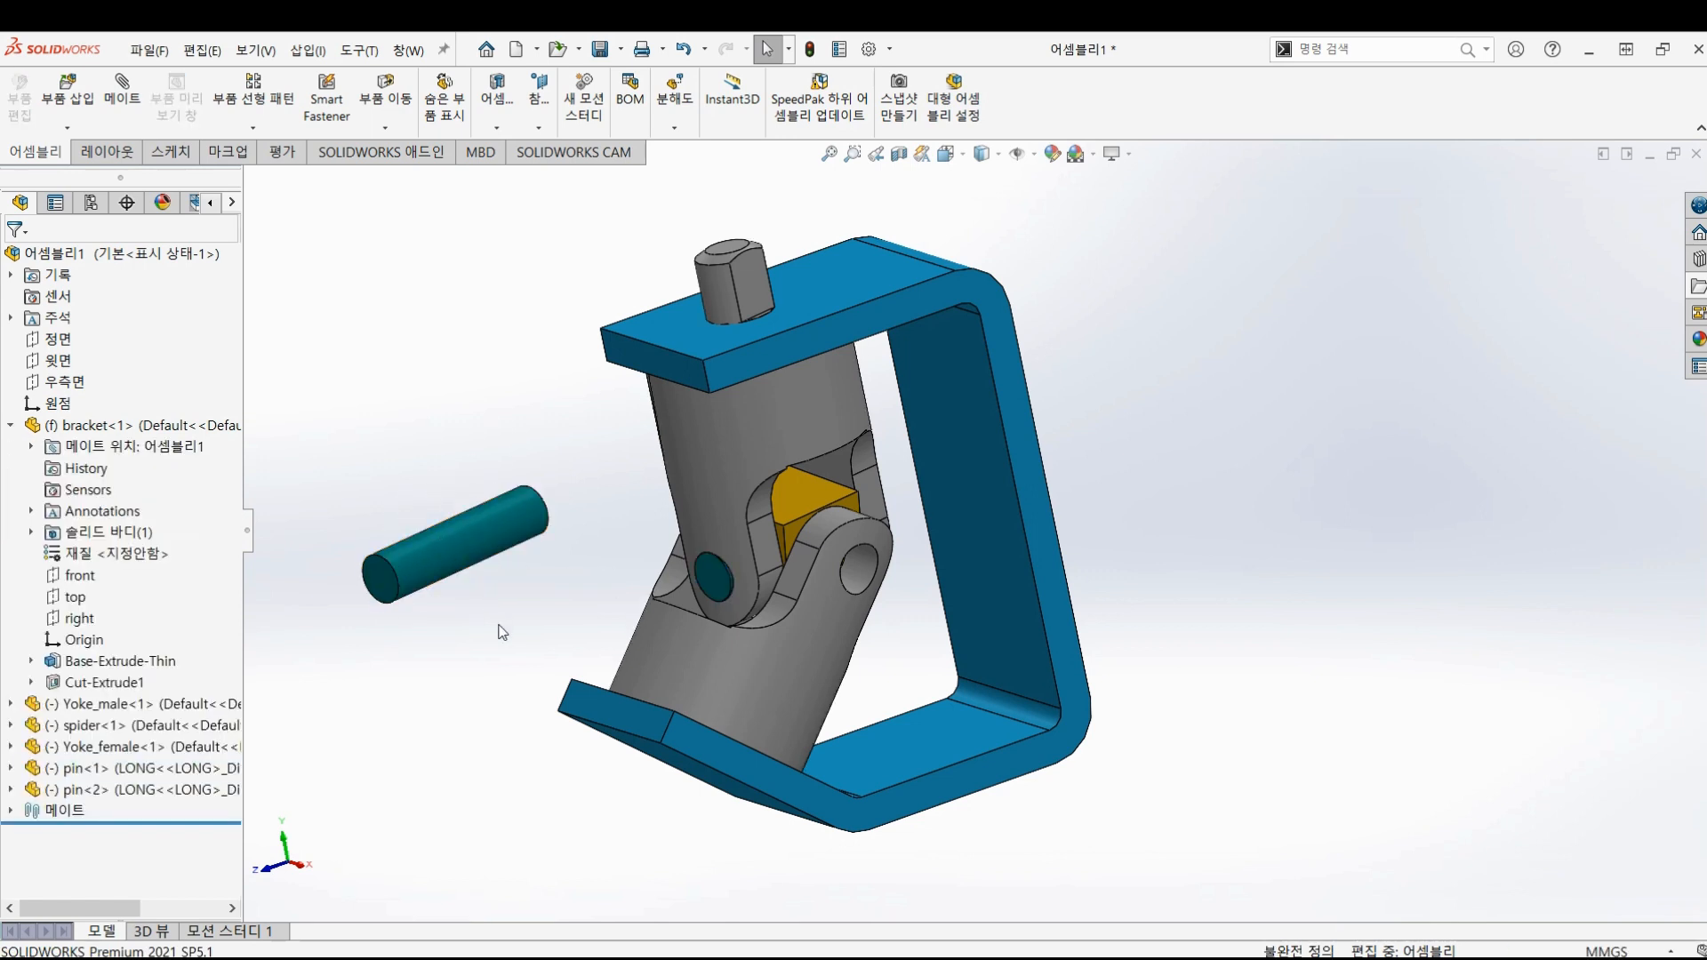
pyautogui.click(465, 533)
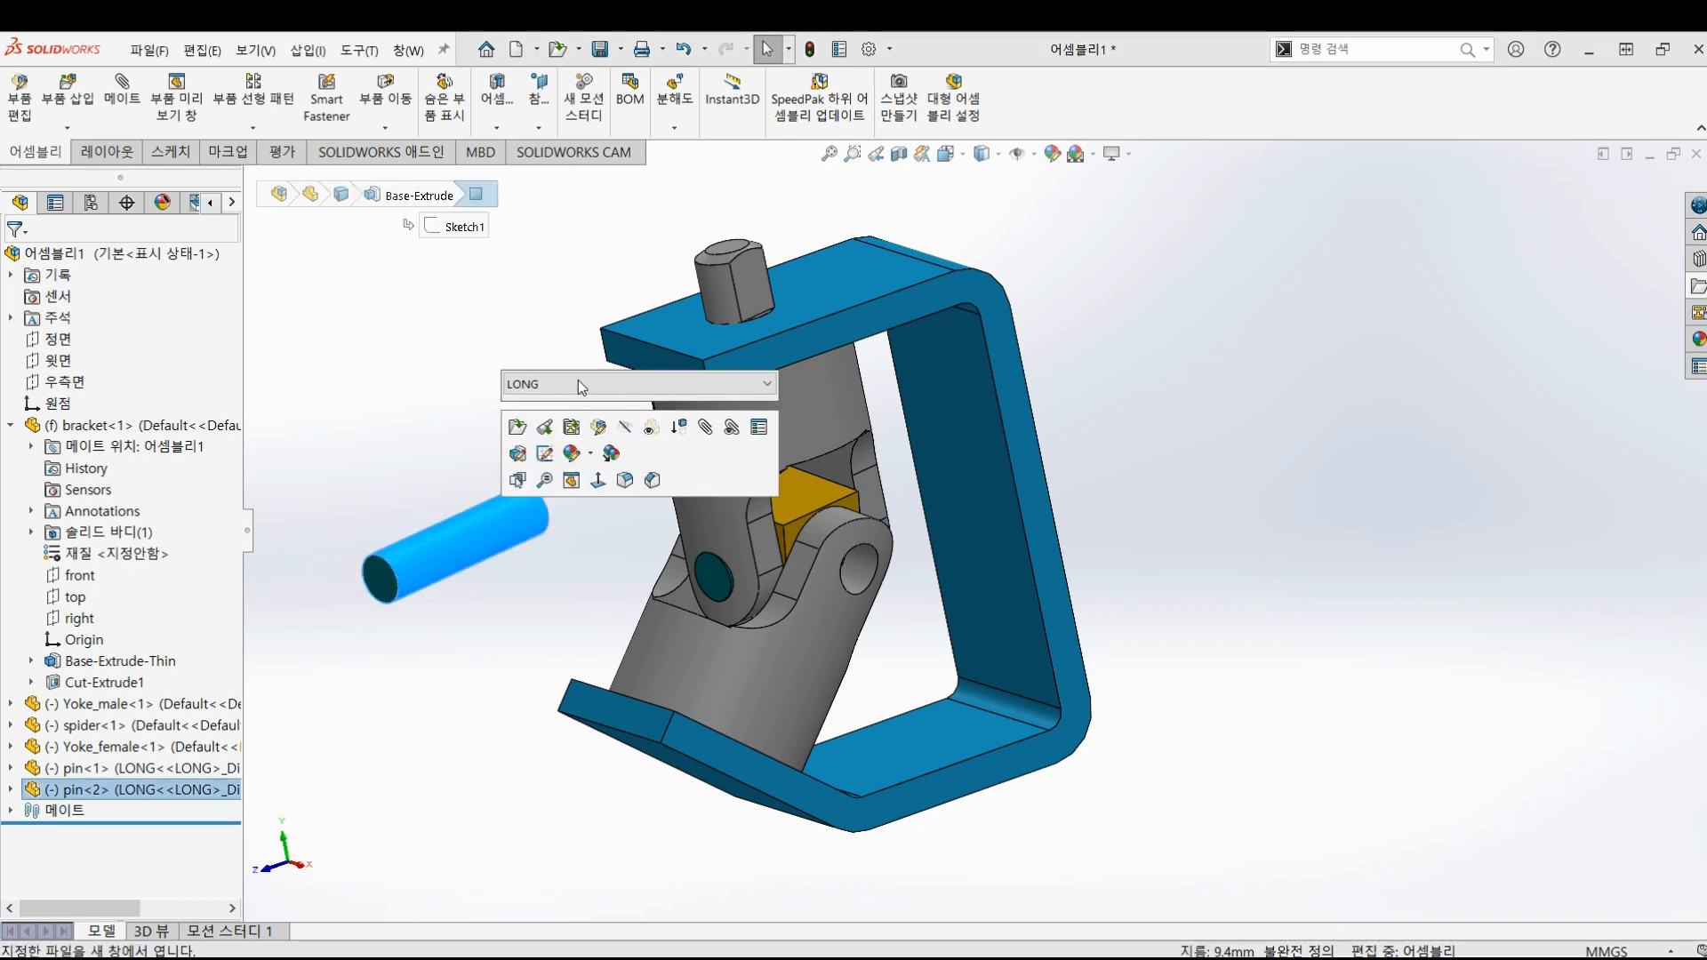
pyautogui.click(606, 383)
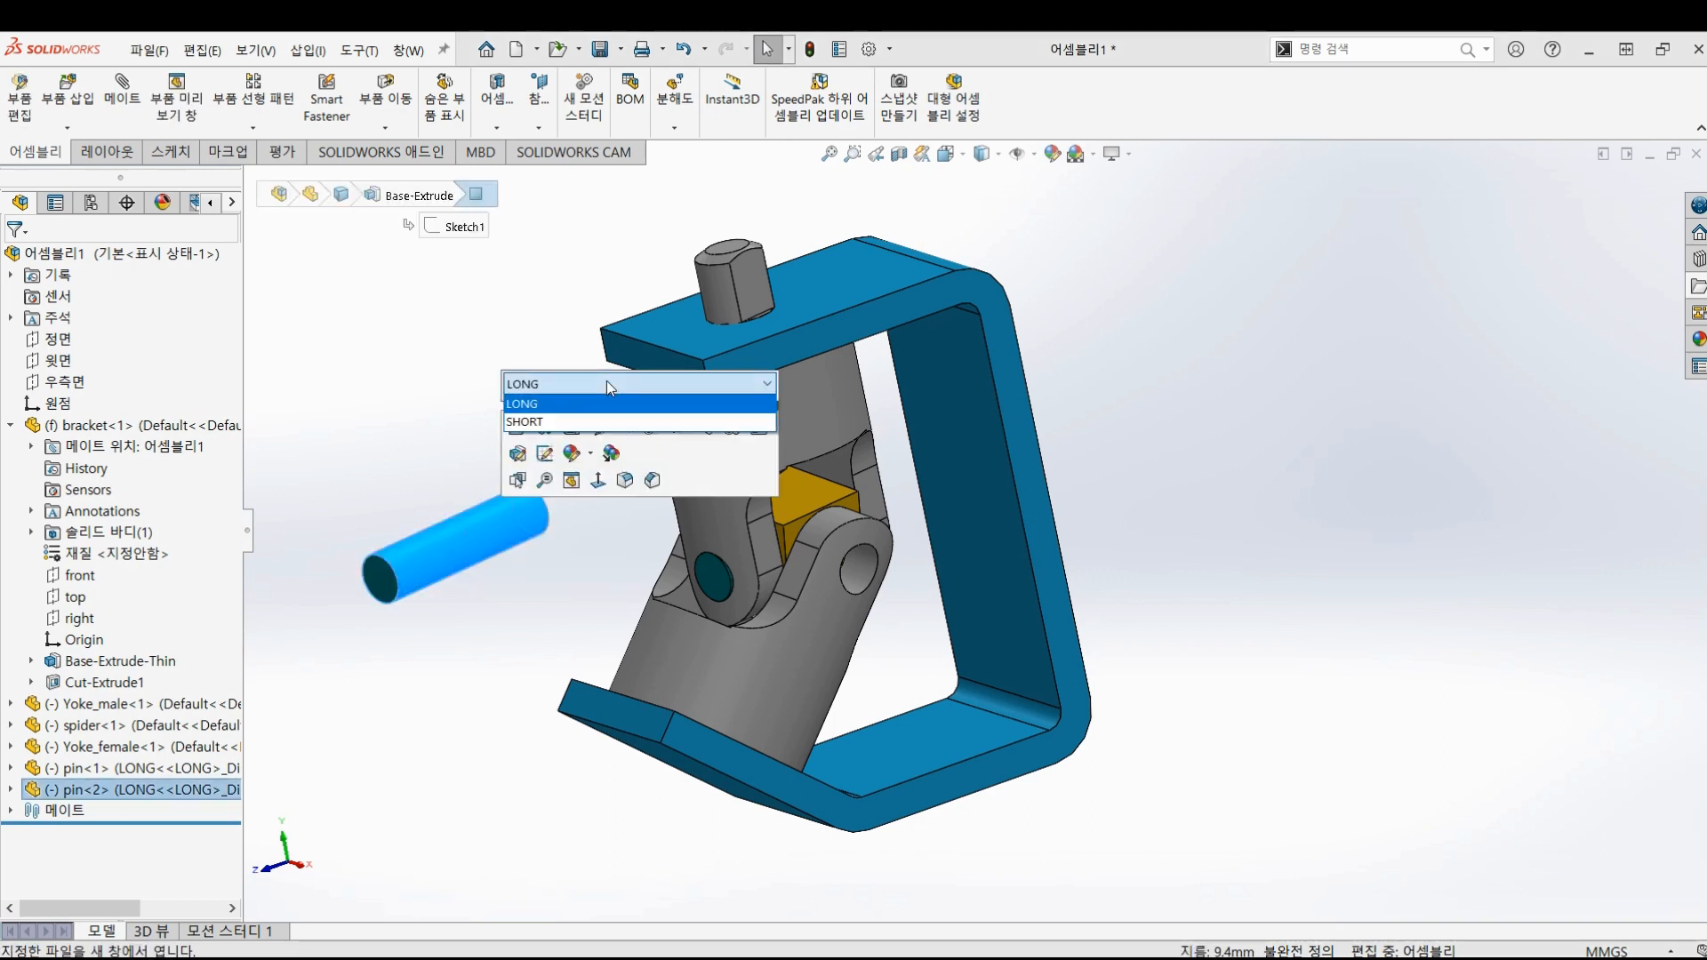
pyautogui.click(538, 422)
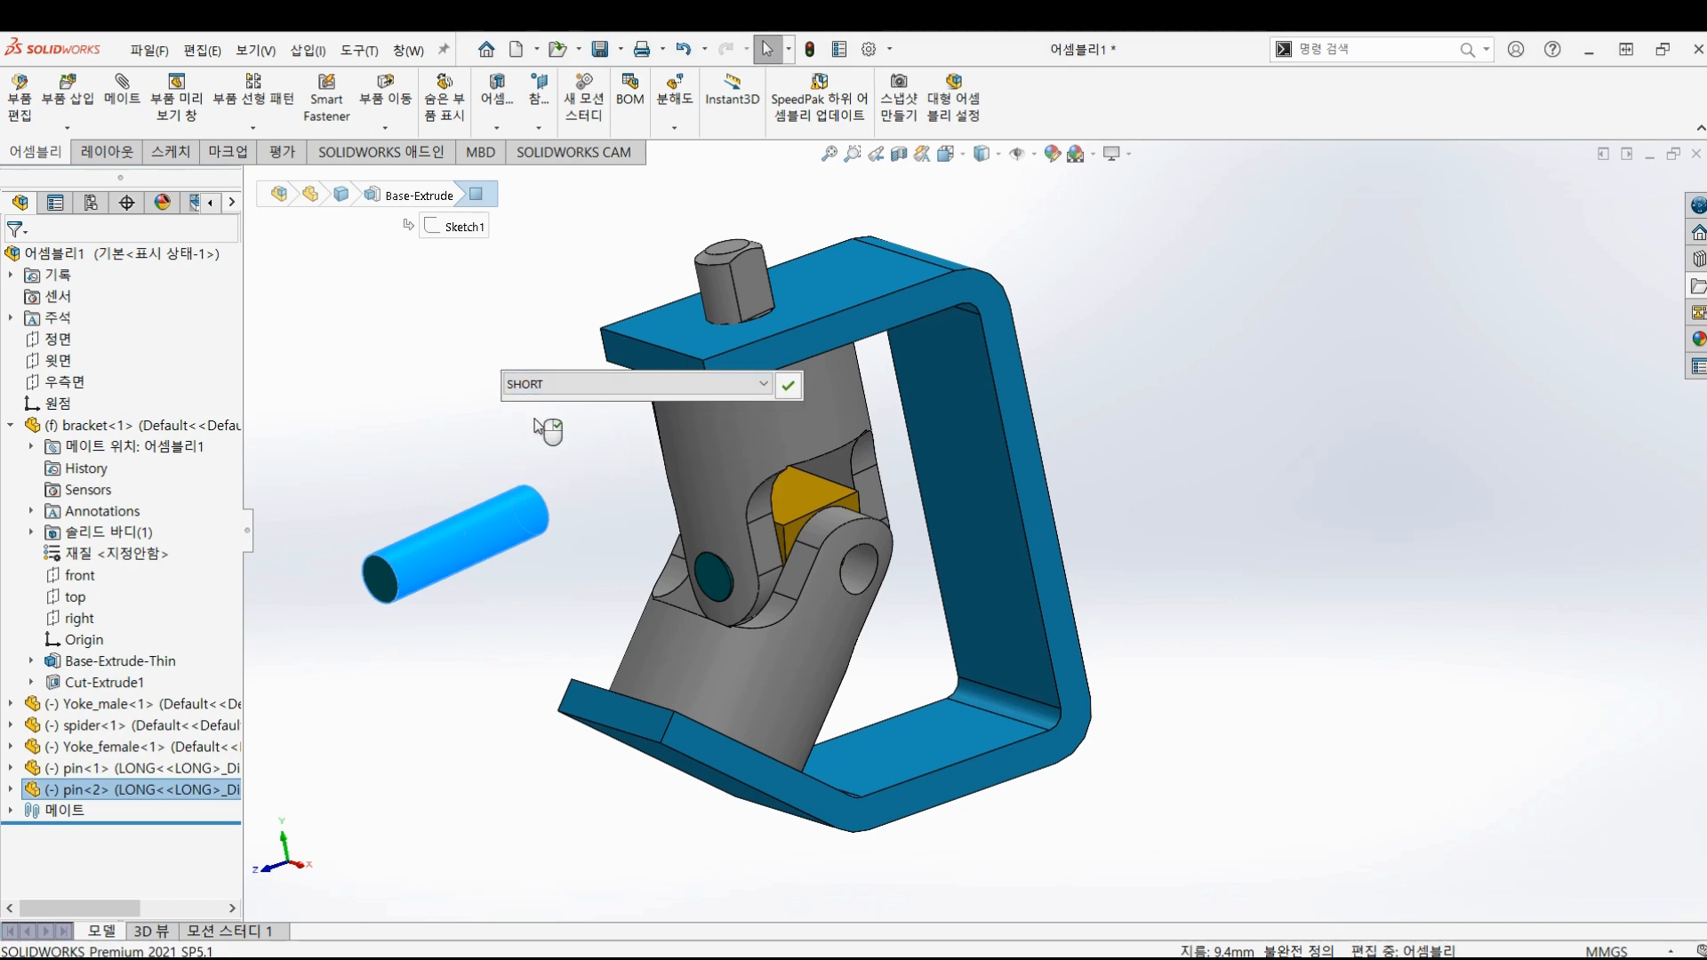
pyautogui.click(789, 385)
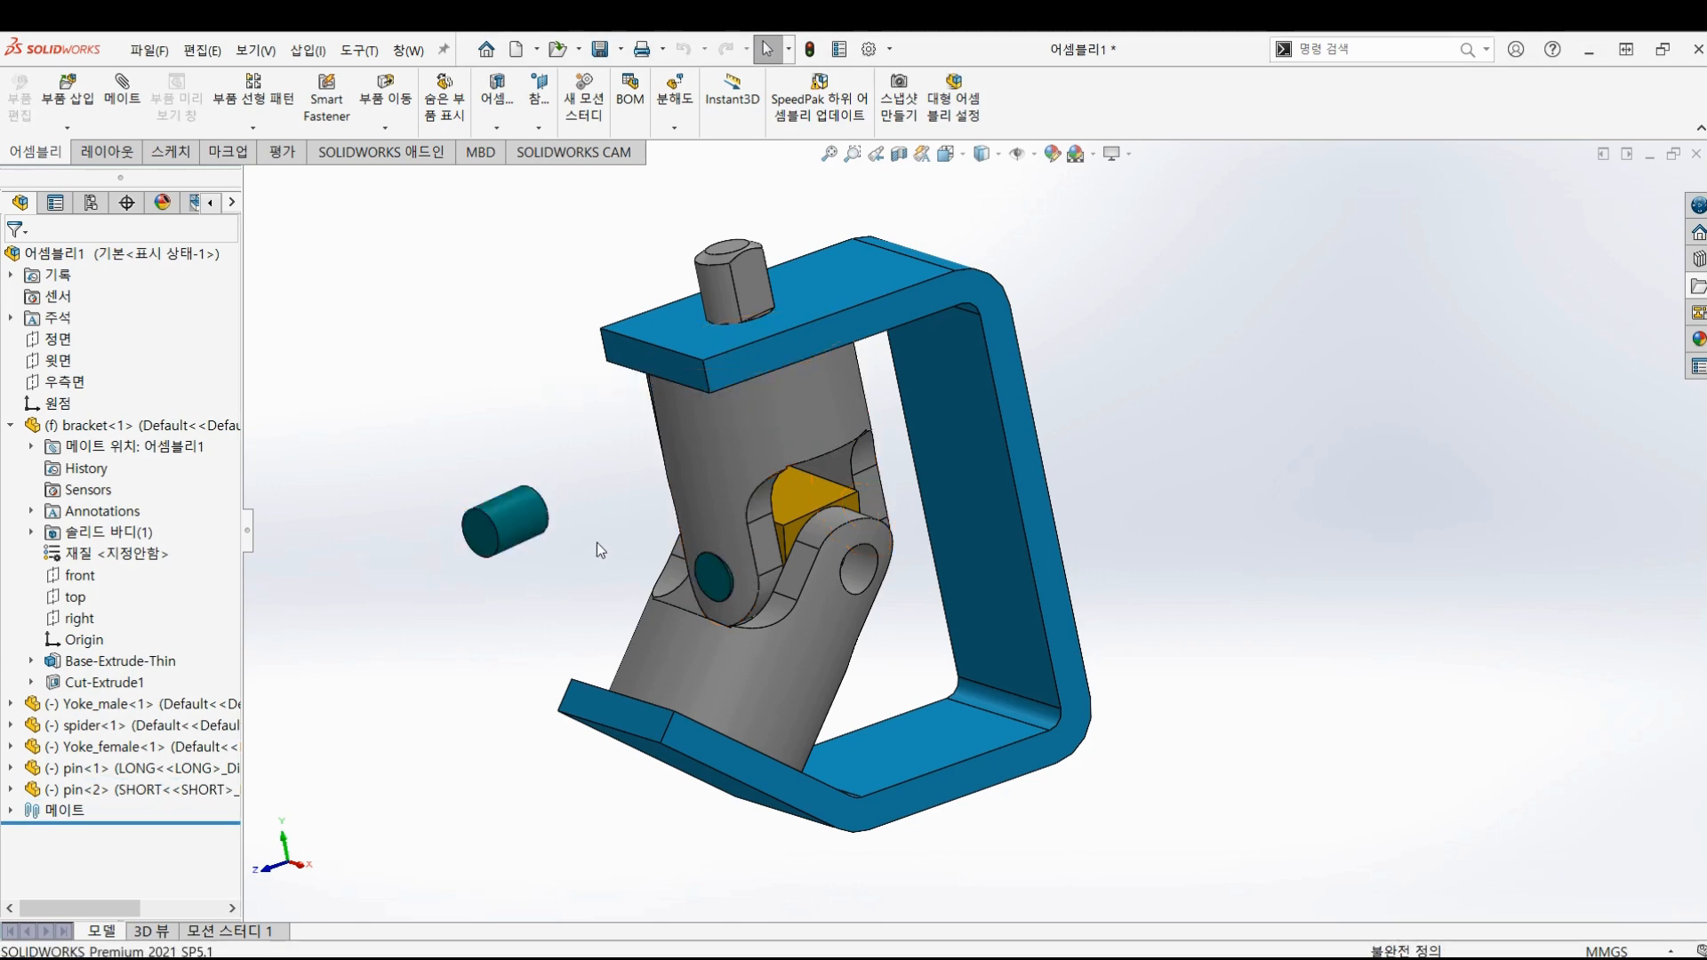
# - Turn the short pin around and mate its cylindrical face concentric with the hole in Yoke_female's nearest arm
pyautogui.moveTo(526, 541); pyautogui.dragTo(690, 504, button='right')
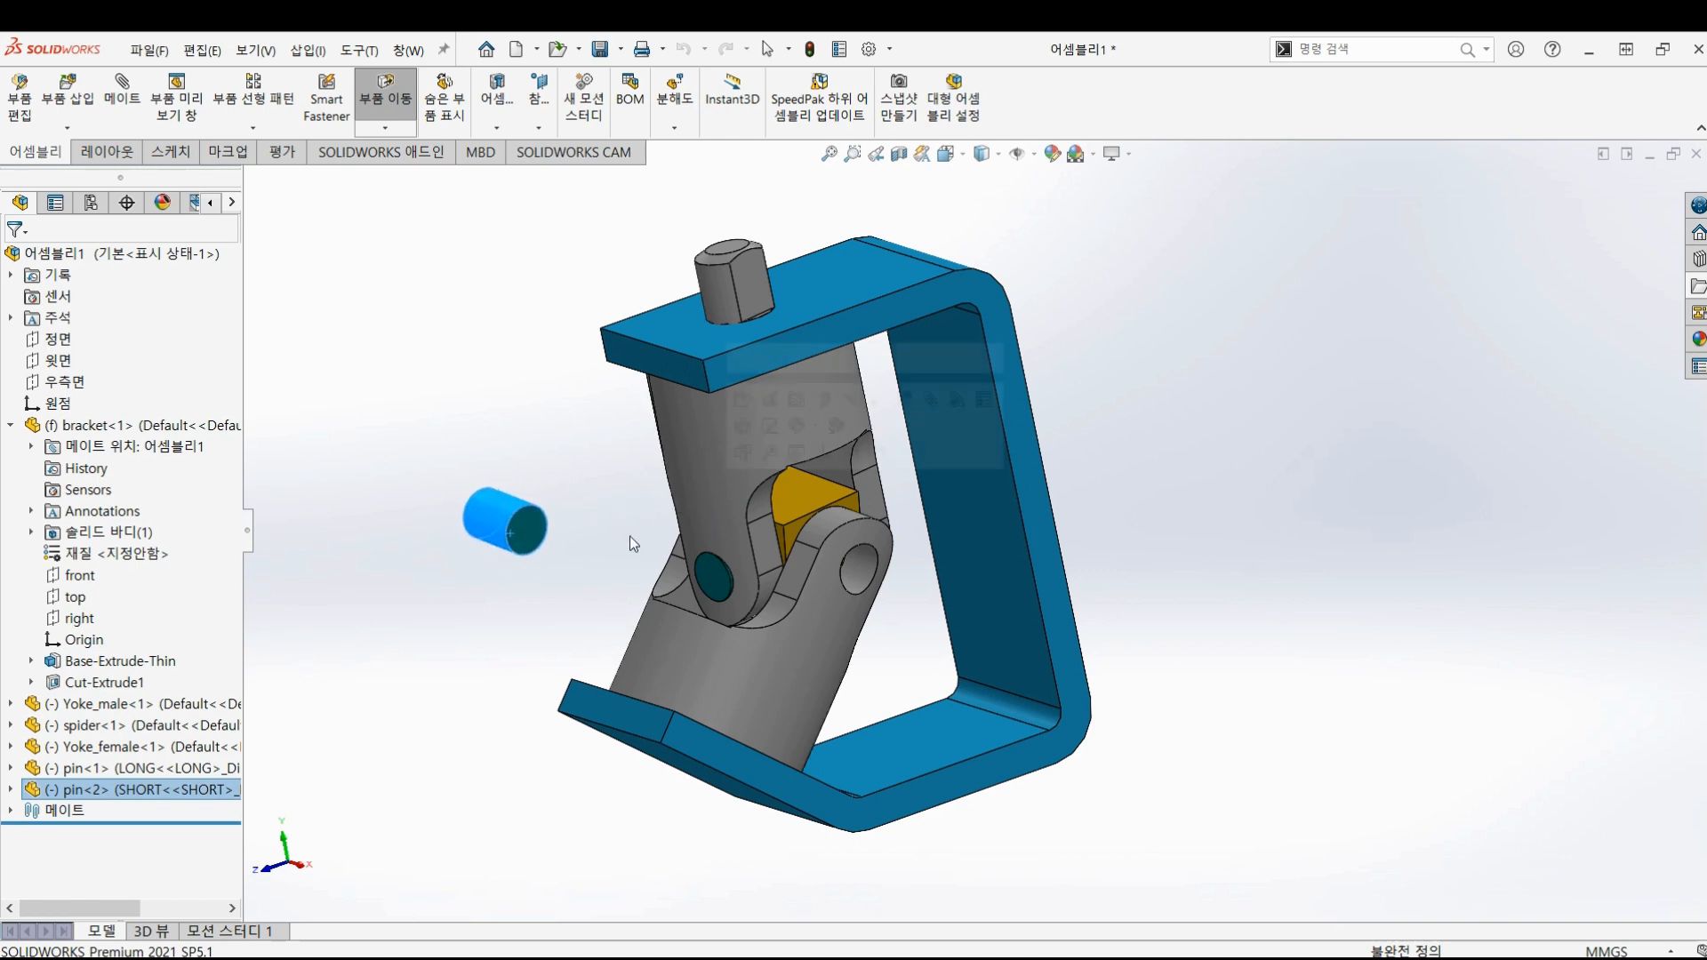
pyautogui.click(538, 623)
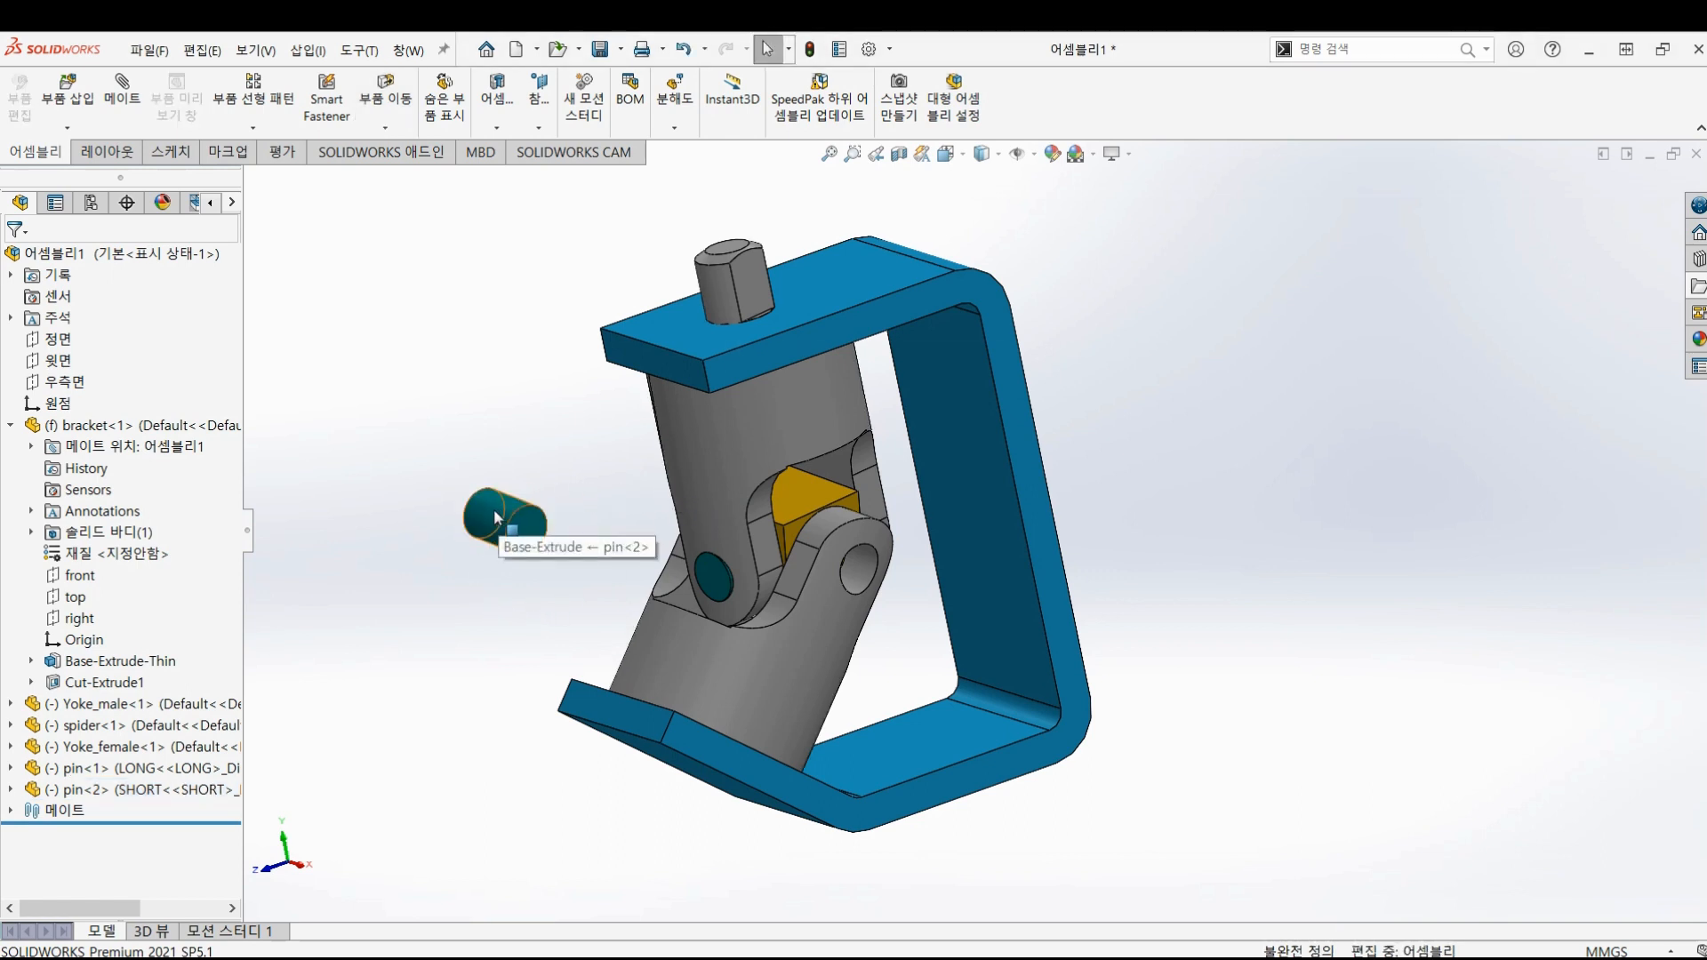
pyautogui.click(496, 518)
pyautogui.moveTo(495, 517); pyautogui.dragTo(758, 700, button='middle')
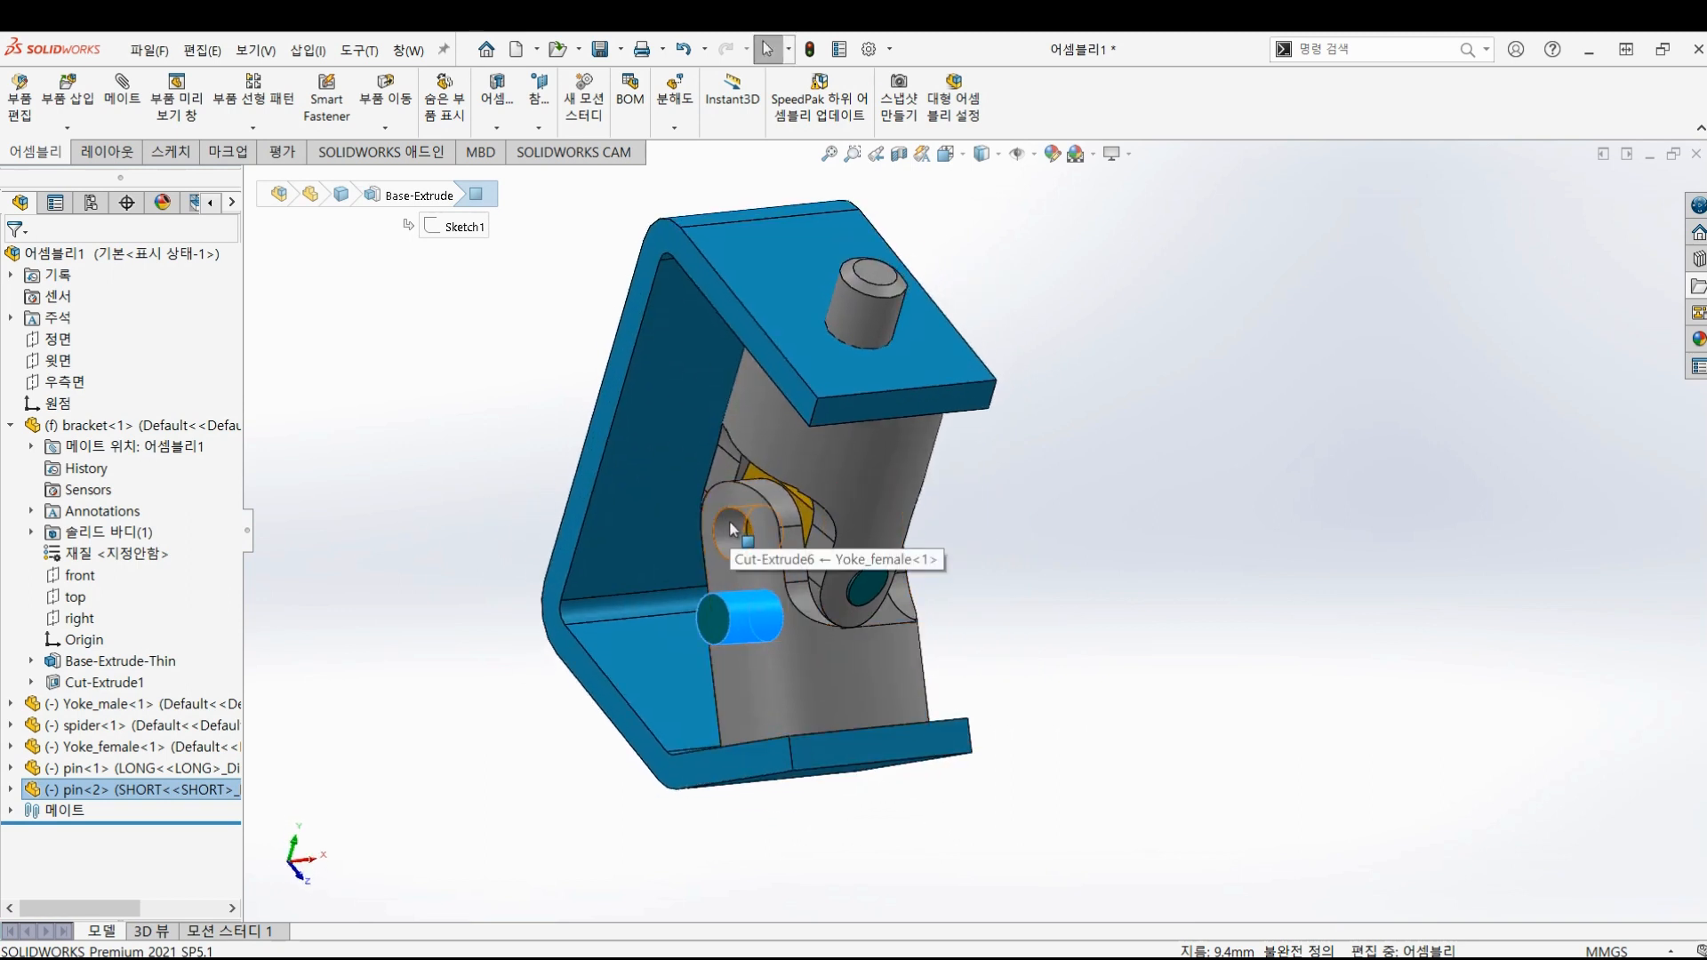
pyautogui.click(123, 92)
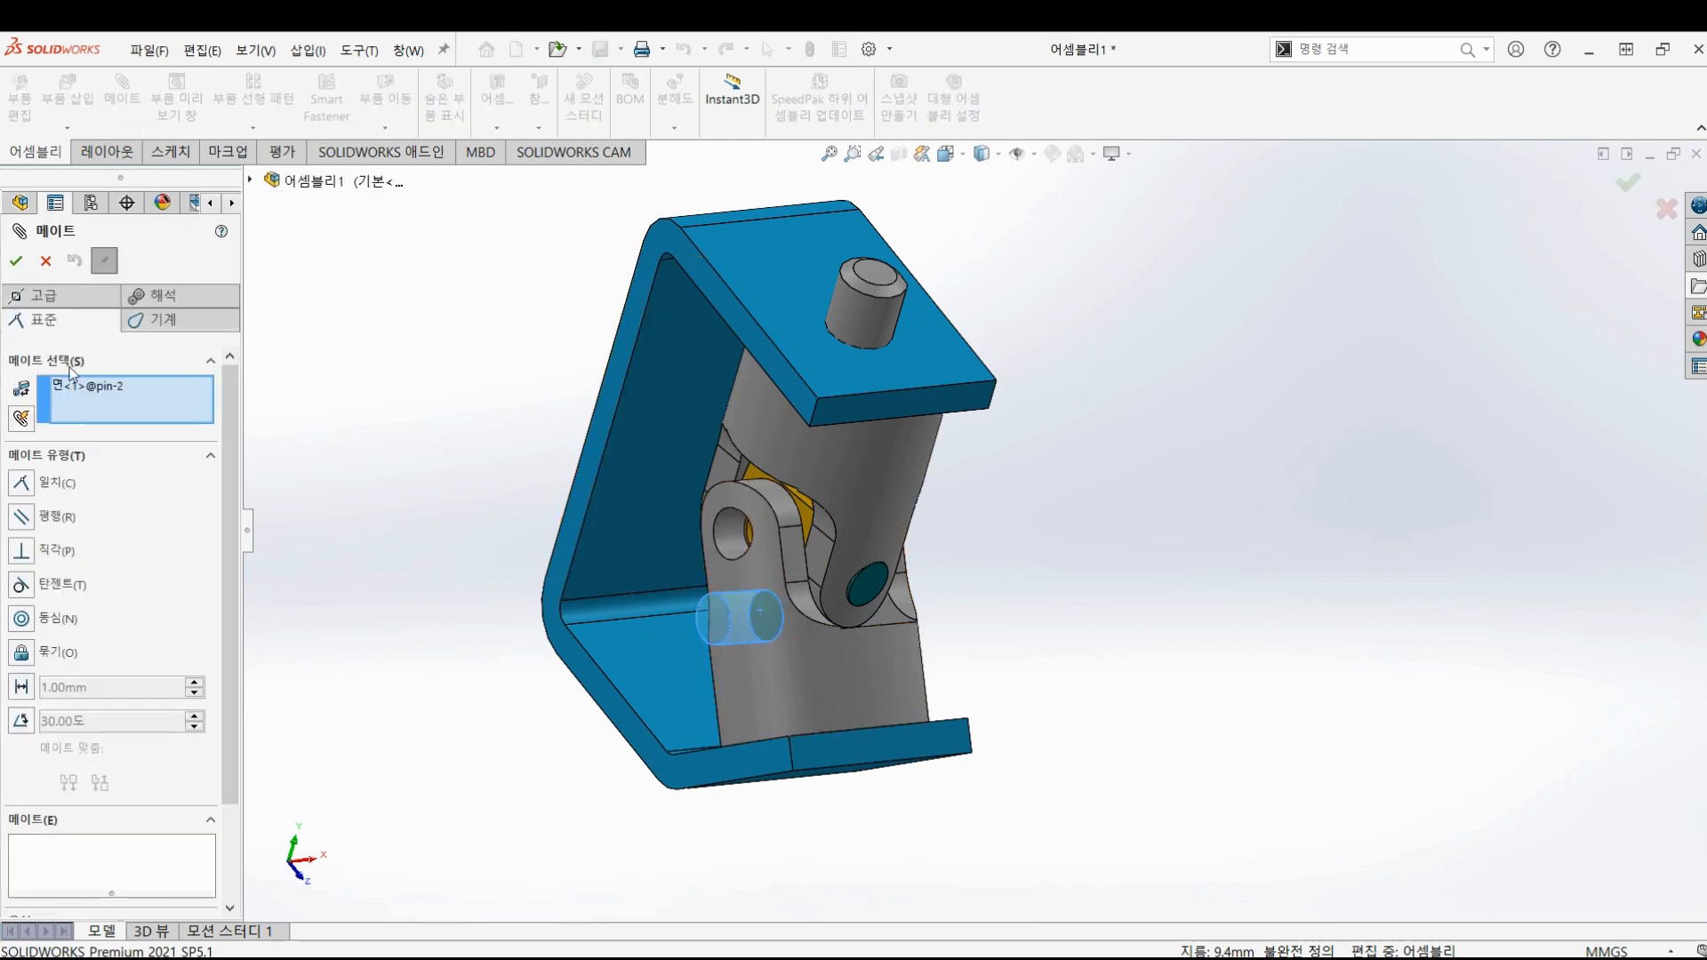
pyautogui.rightClick(89, 386)
pyautogui.click(177, 397)
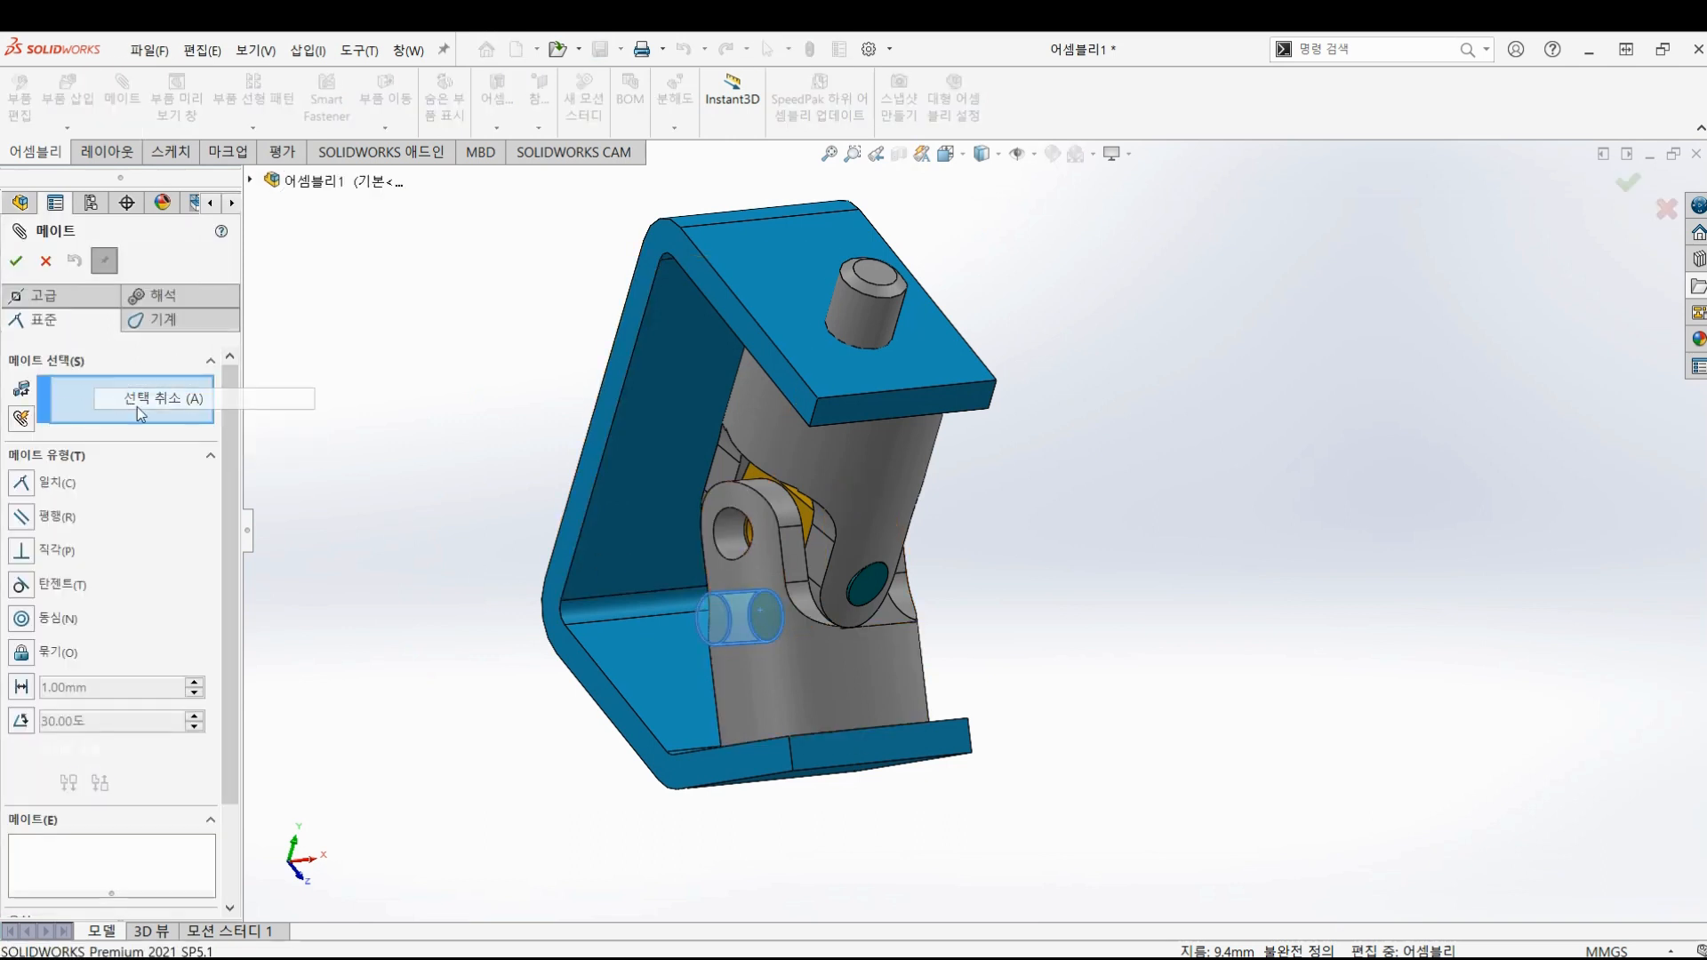
pyautogui.click(751, 620)
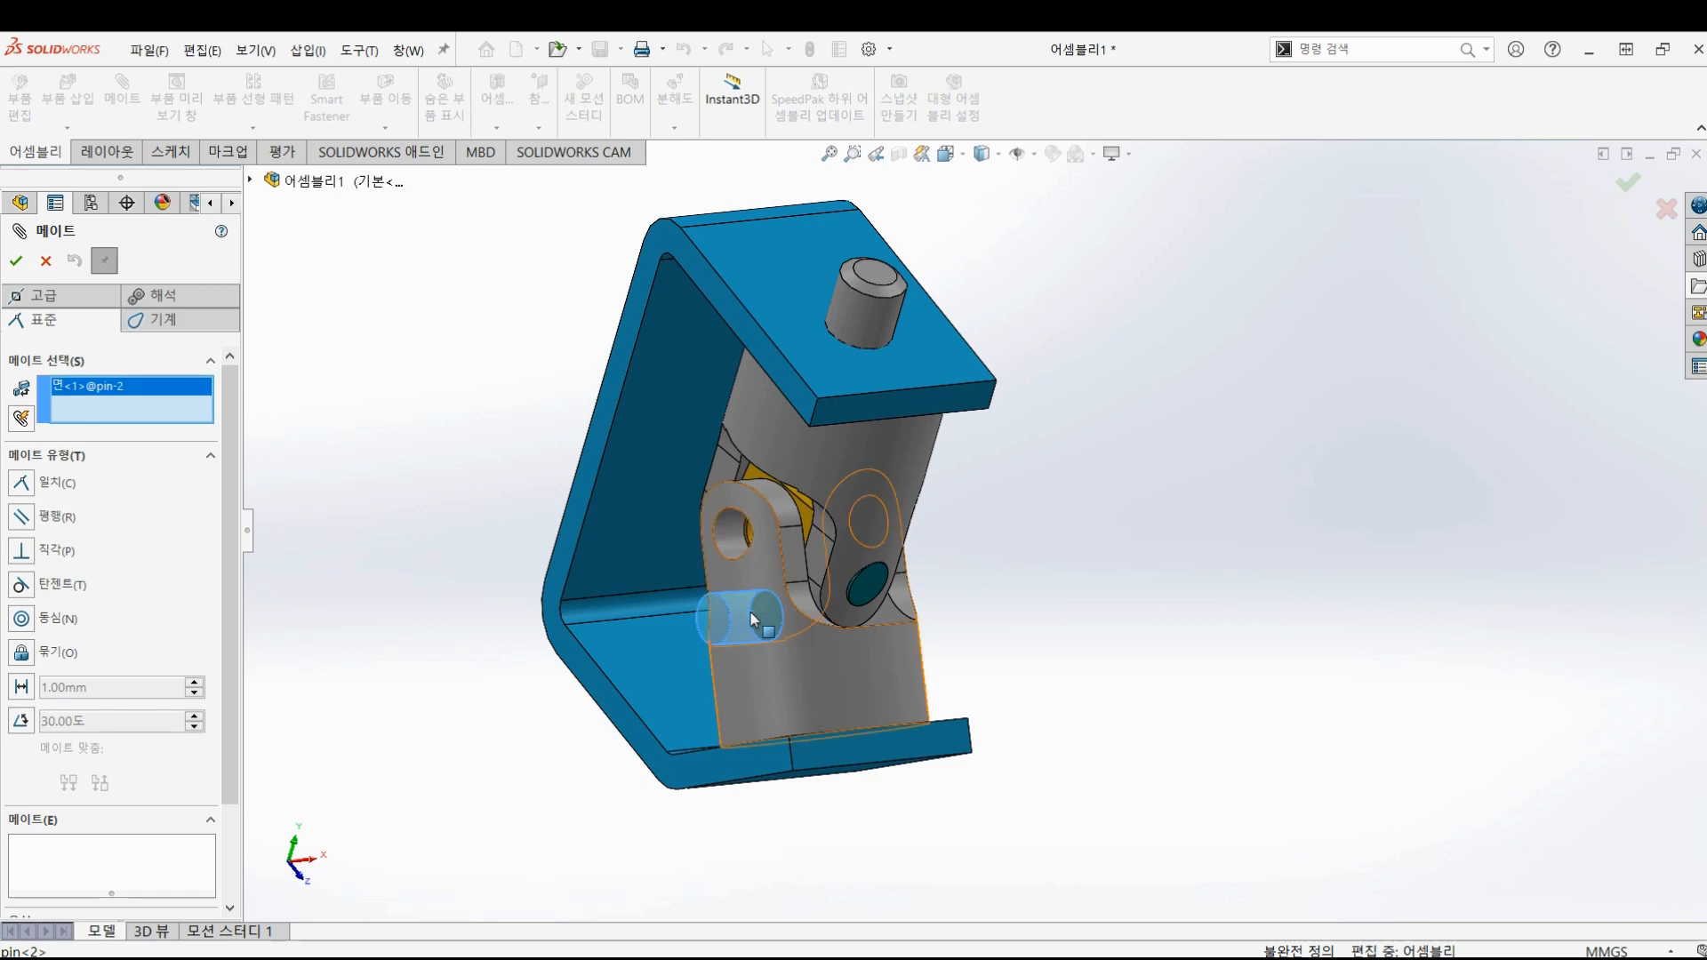
pyautogui.click(729, 534)
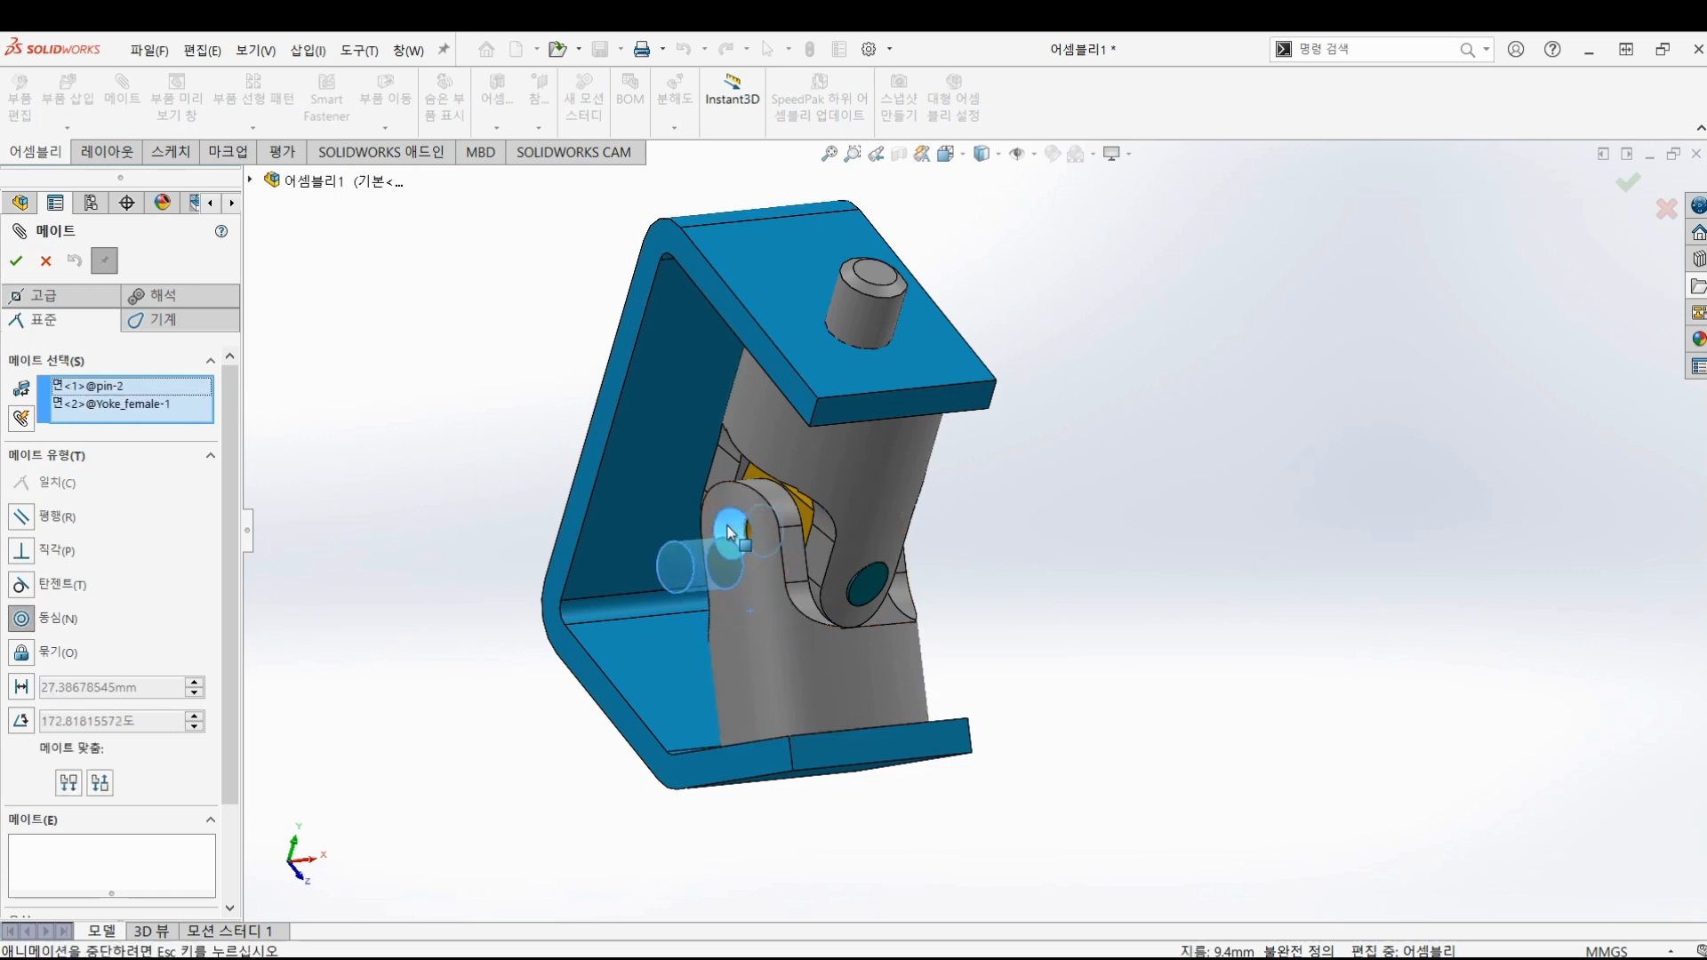
pyautogui.click(14, 260)
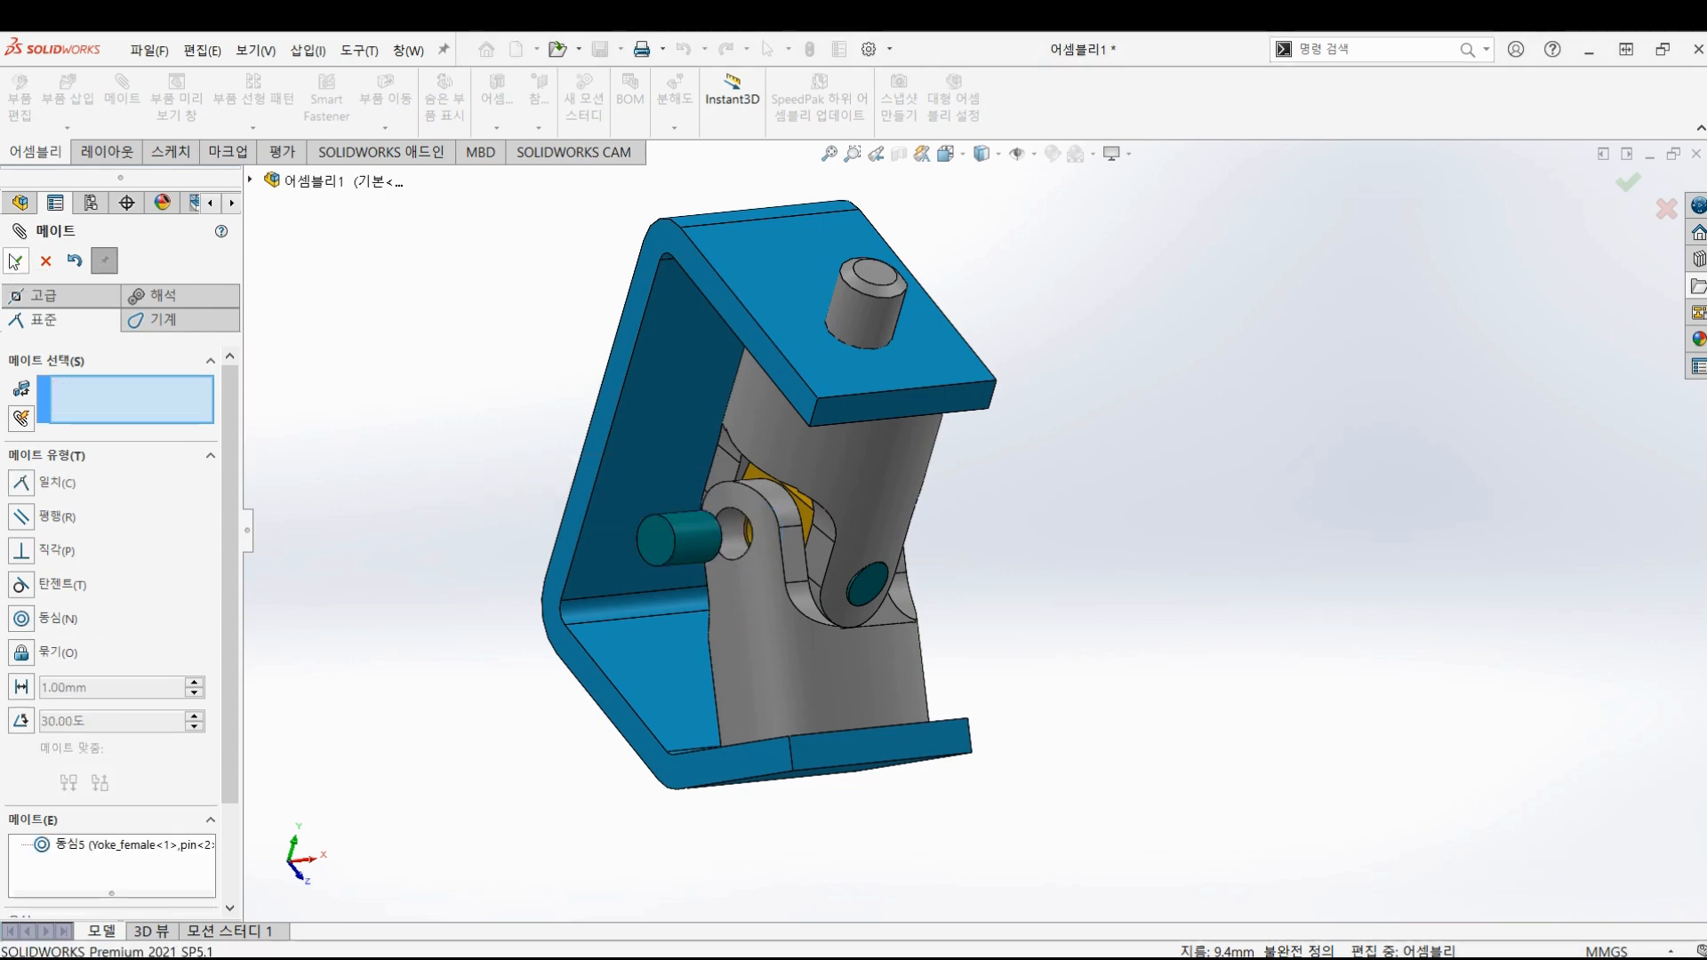
pyautogui.scroll(-2, 711, 560)
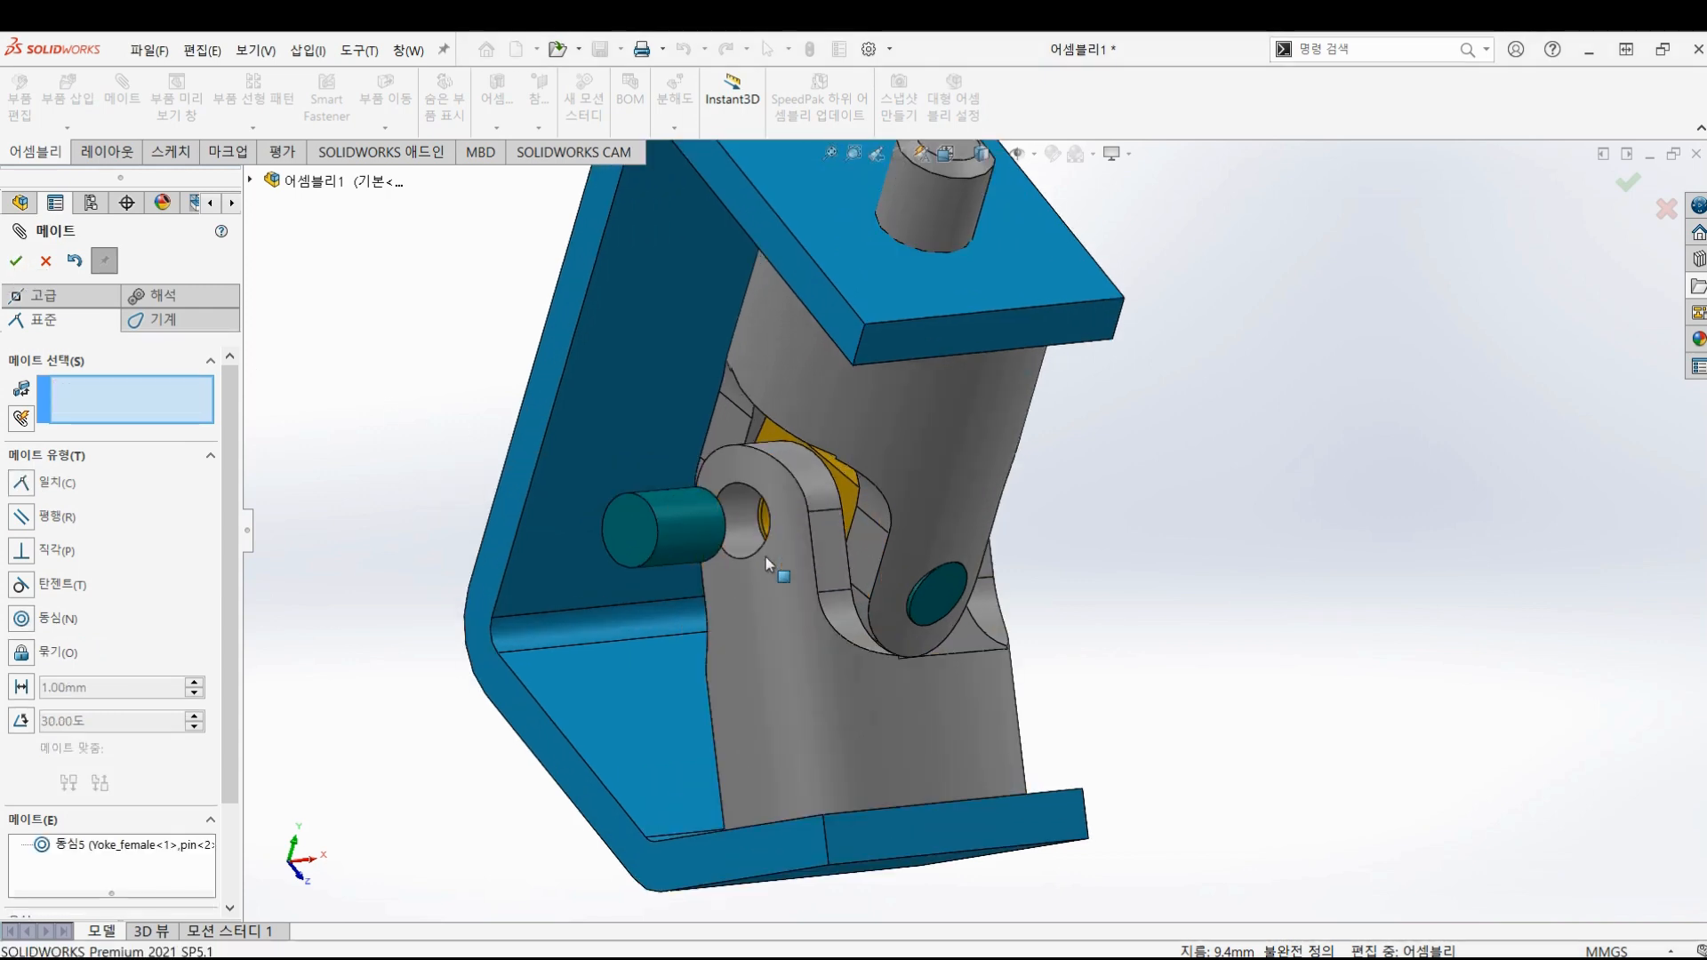
pyautogui.click(9, 261)
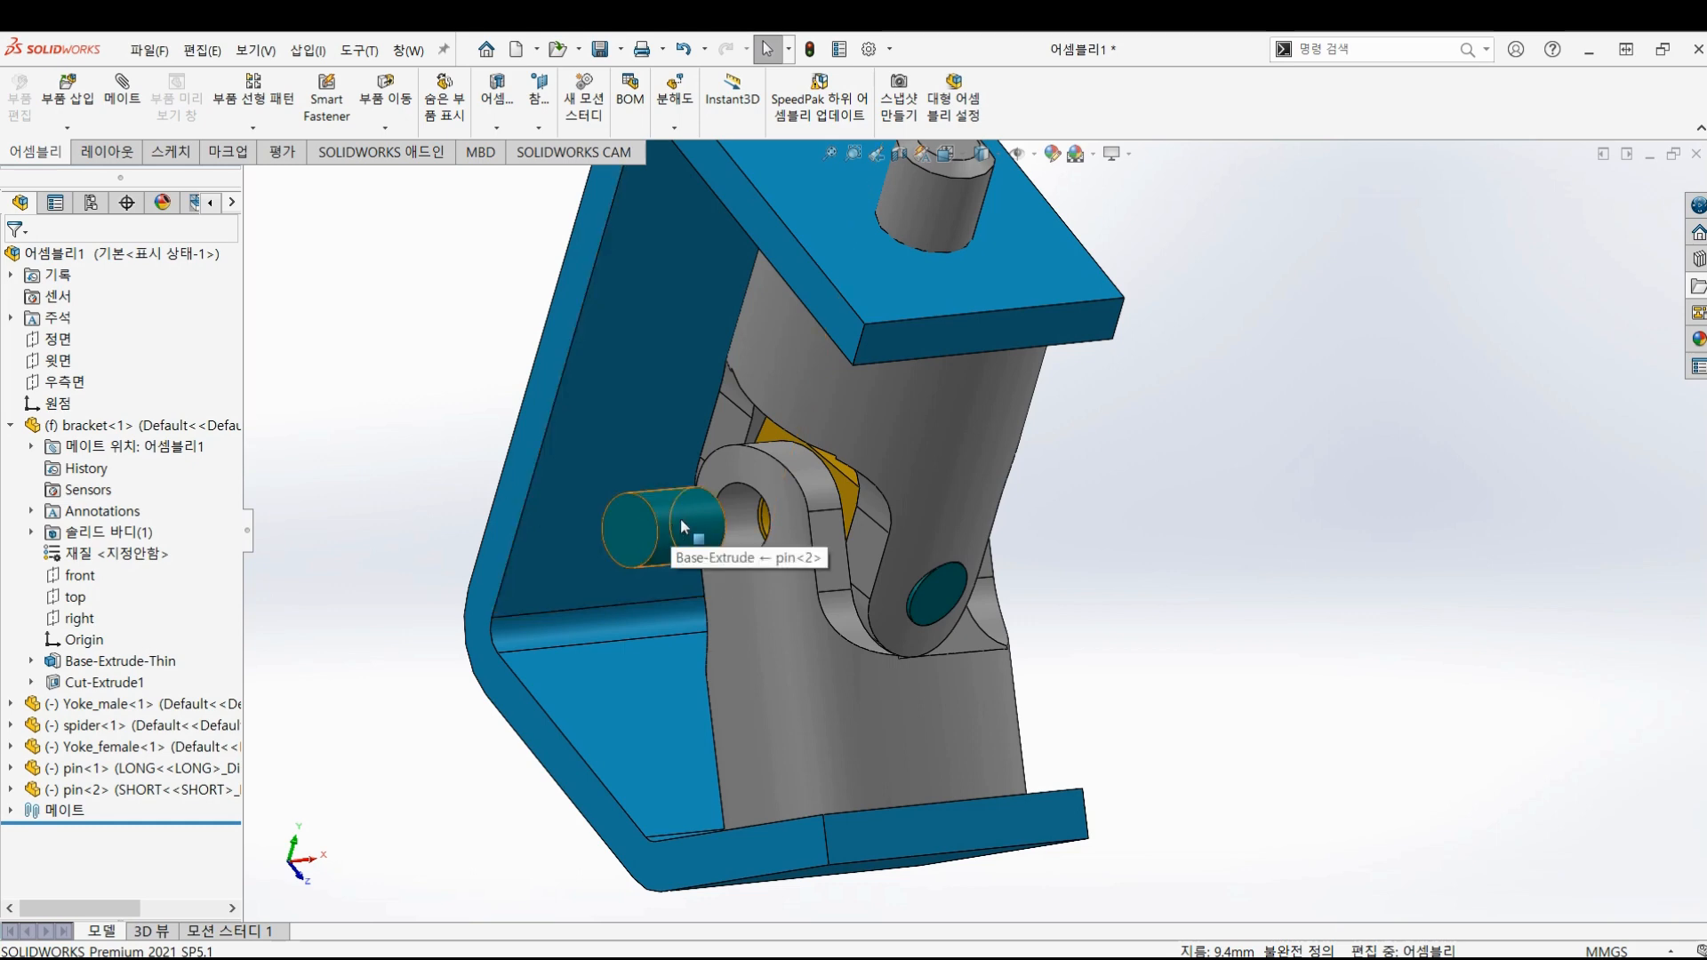
# - Slide the short pin out along the hole's axis and examine its end face and Yoke_female's outer arm face
pyautogui.moveTo(680, 517); pyautogui.dragTo(374, 520)
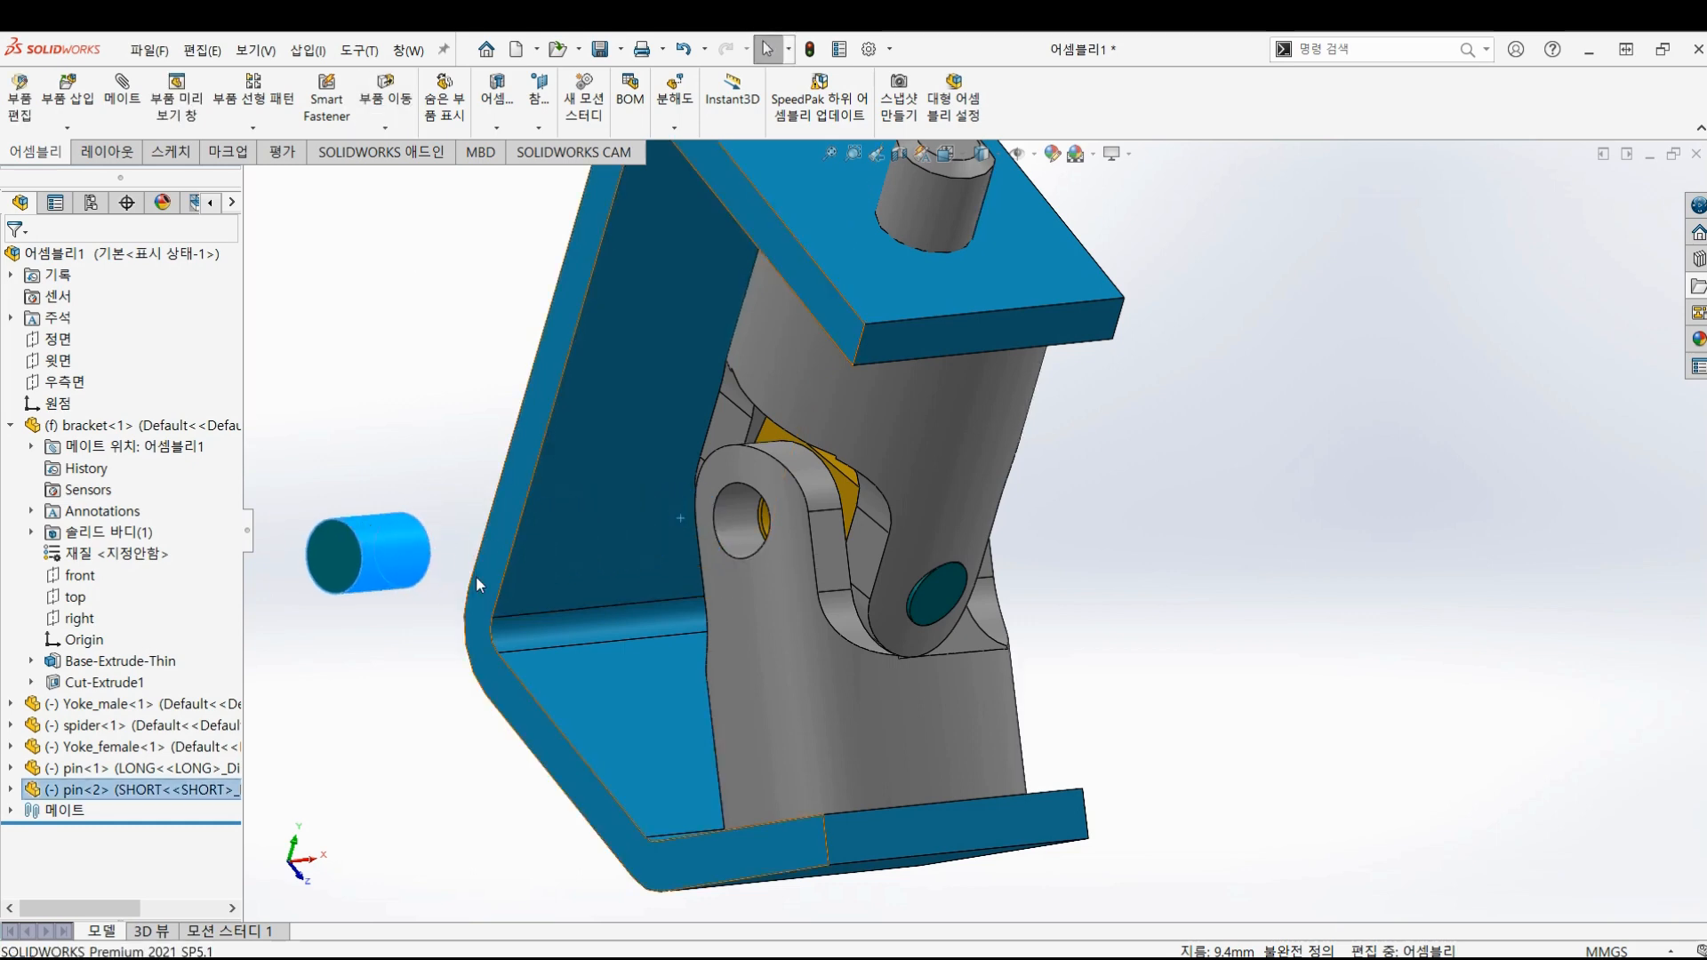
pyautogui.moveTo(476, 574); pyautogui.dragTo(853, 579, button='middle')
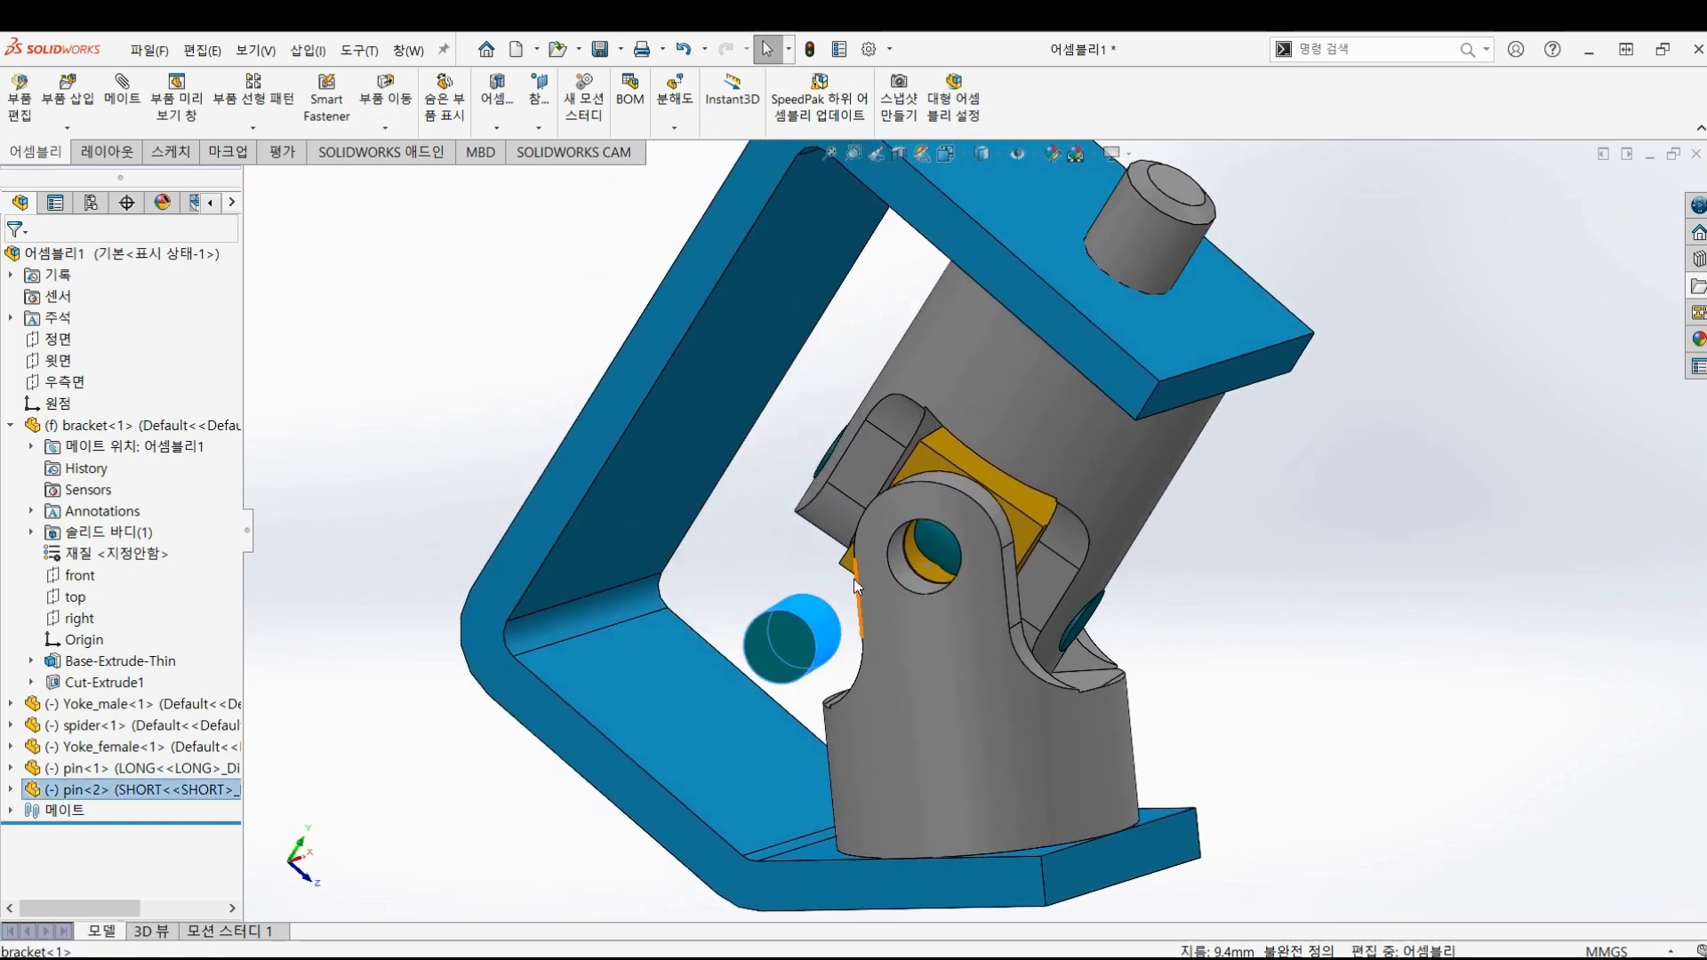
pyautogui.click(945, 558)
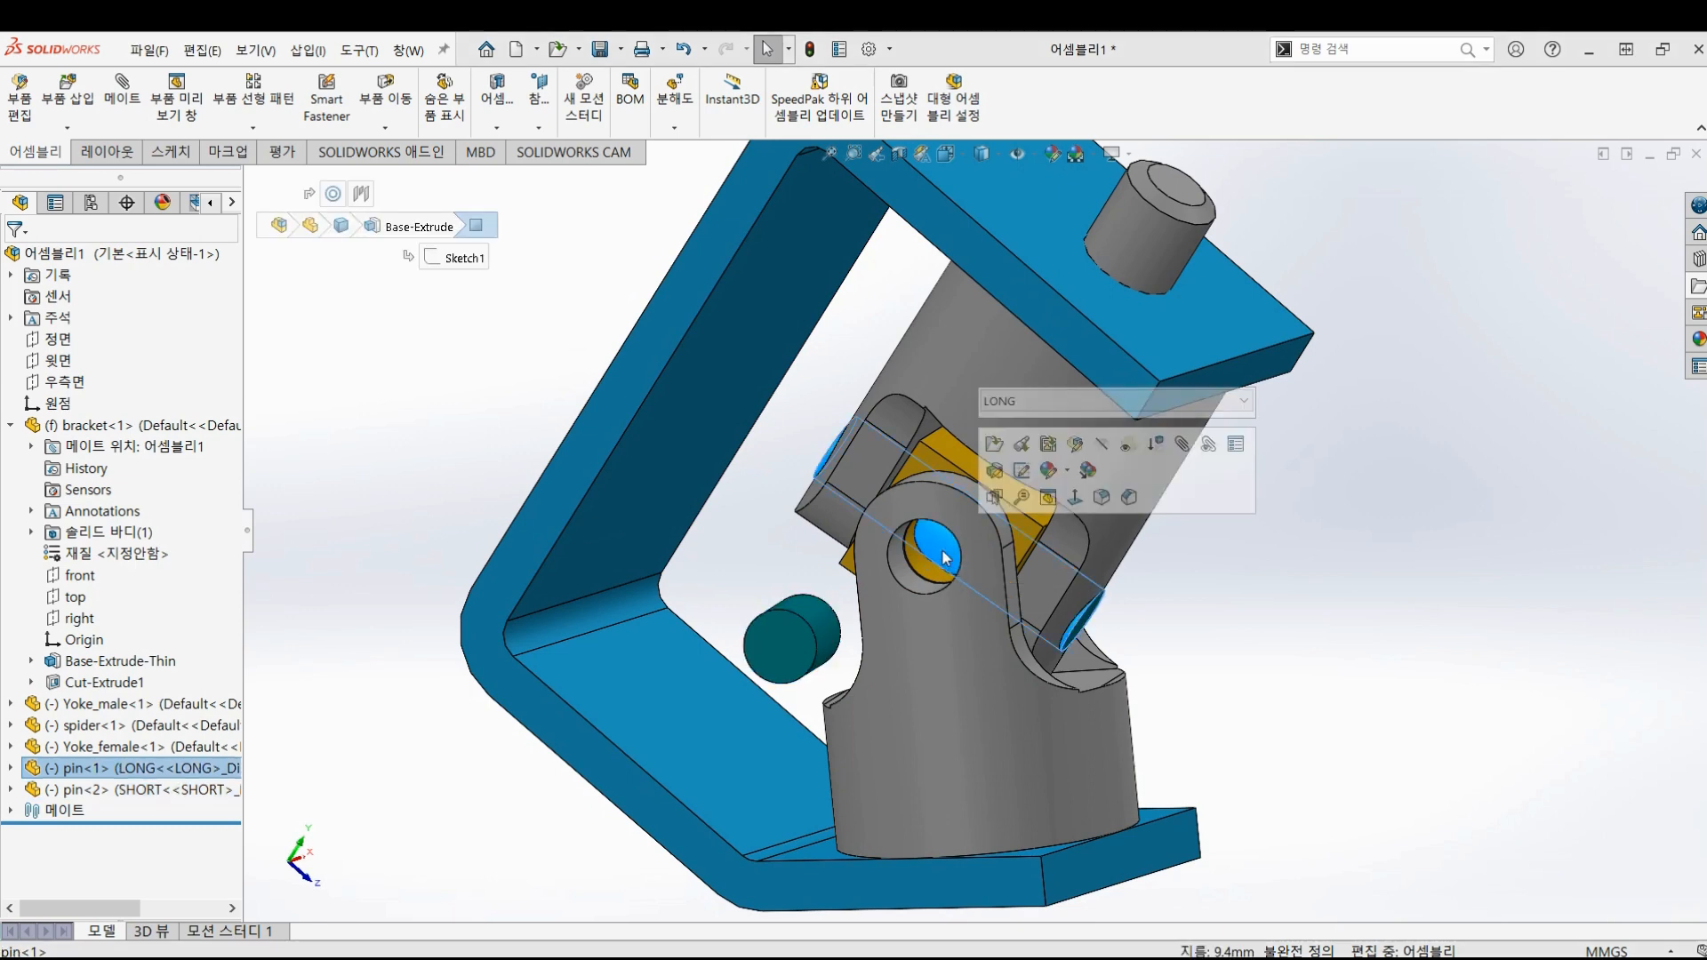
pyautogui.moveTo(945, 557); pyautogui.dragTo(375, 372, button='middle')
pyautogui.click(375, 372)
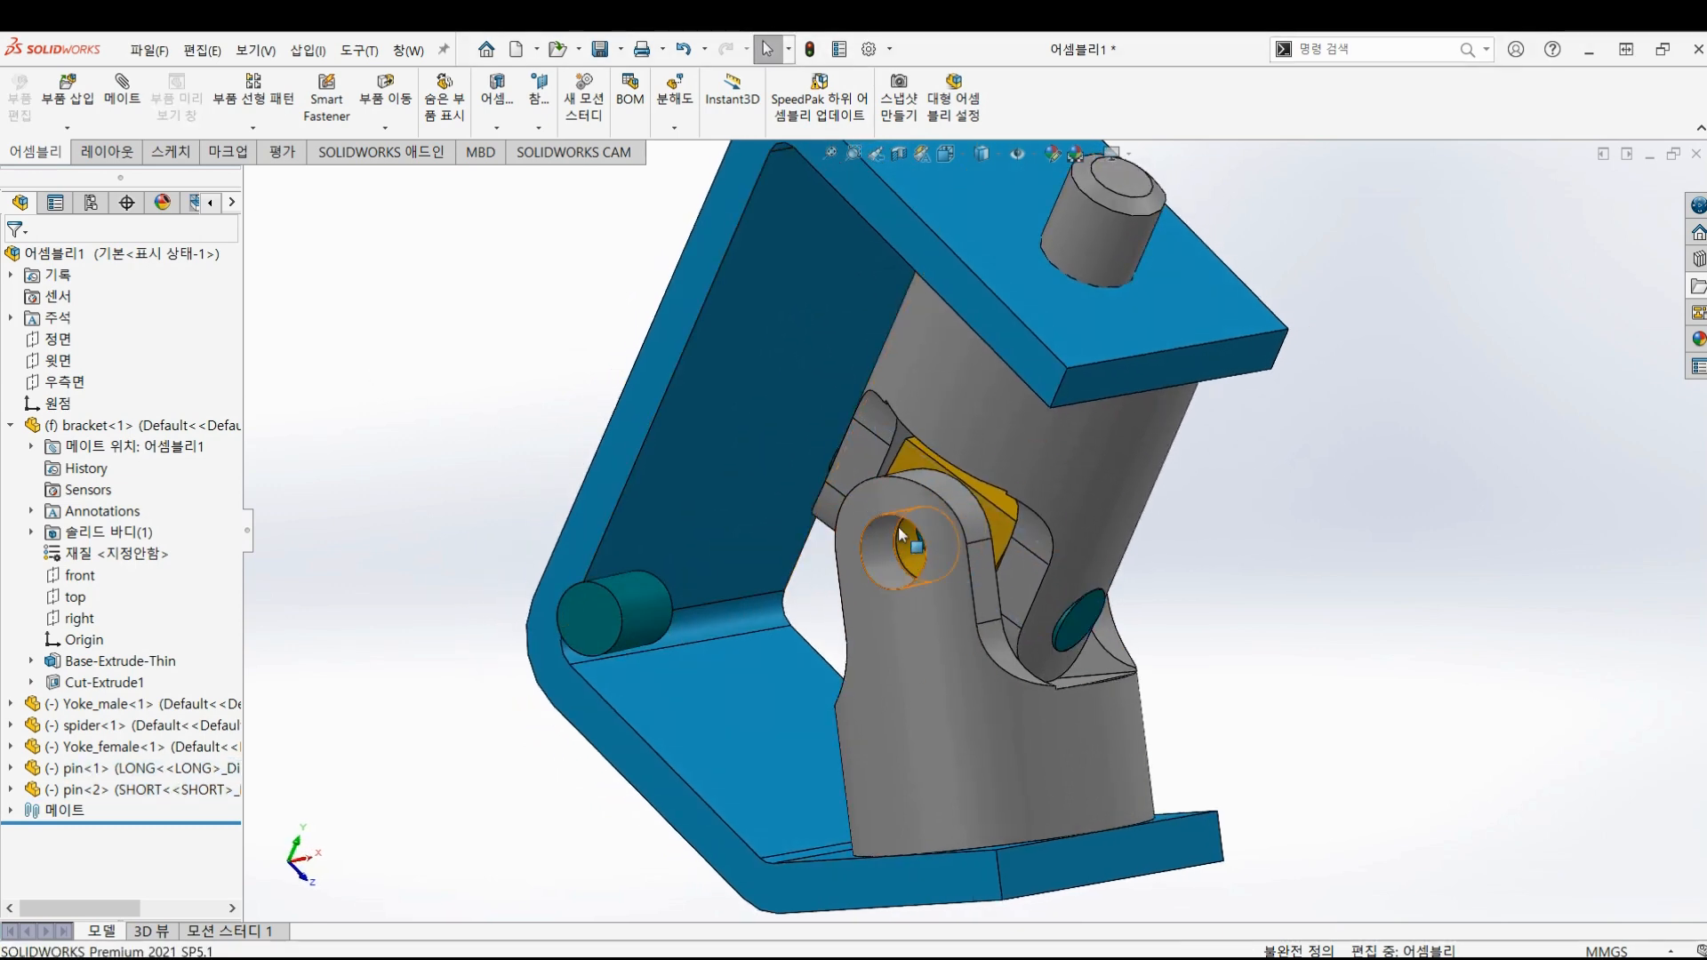
pyautogui.click(883, 494)
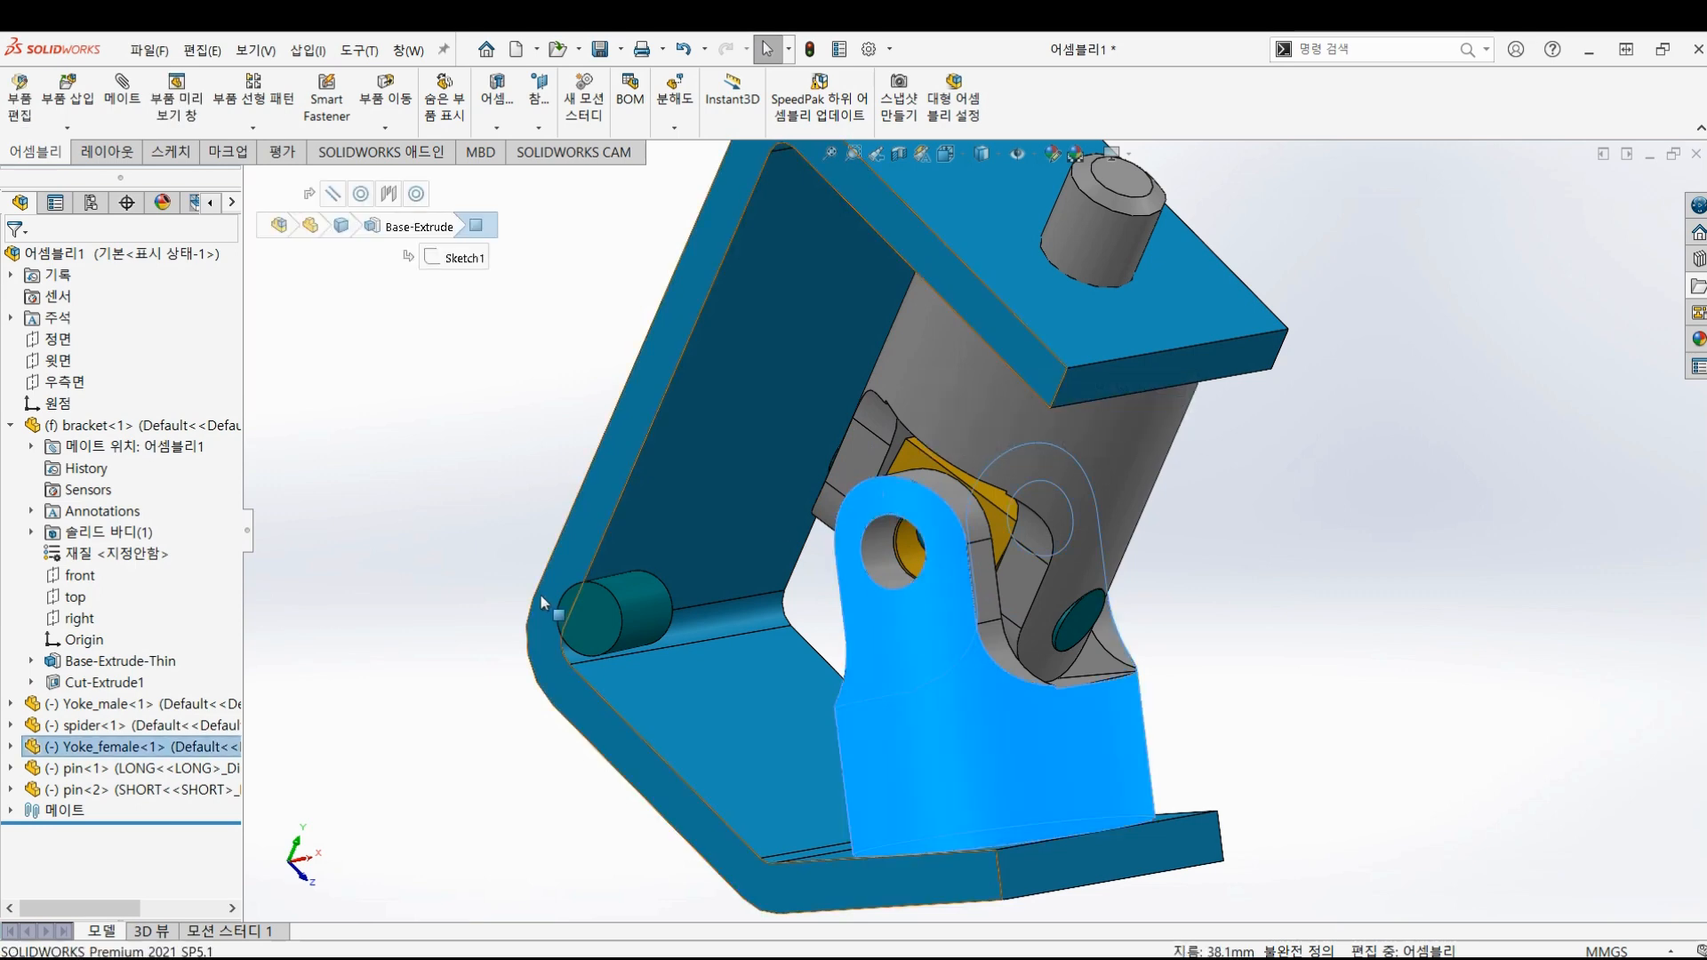
pyautogui.click(584, 603)
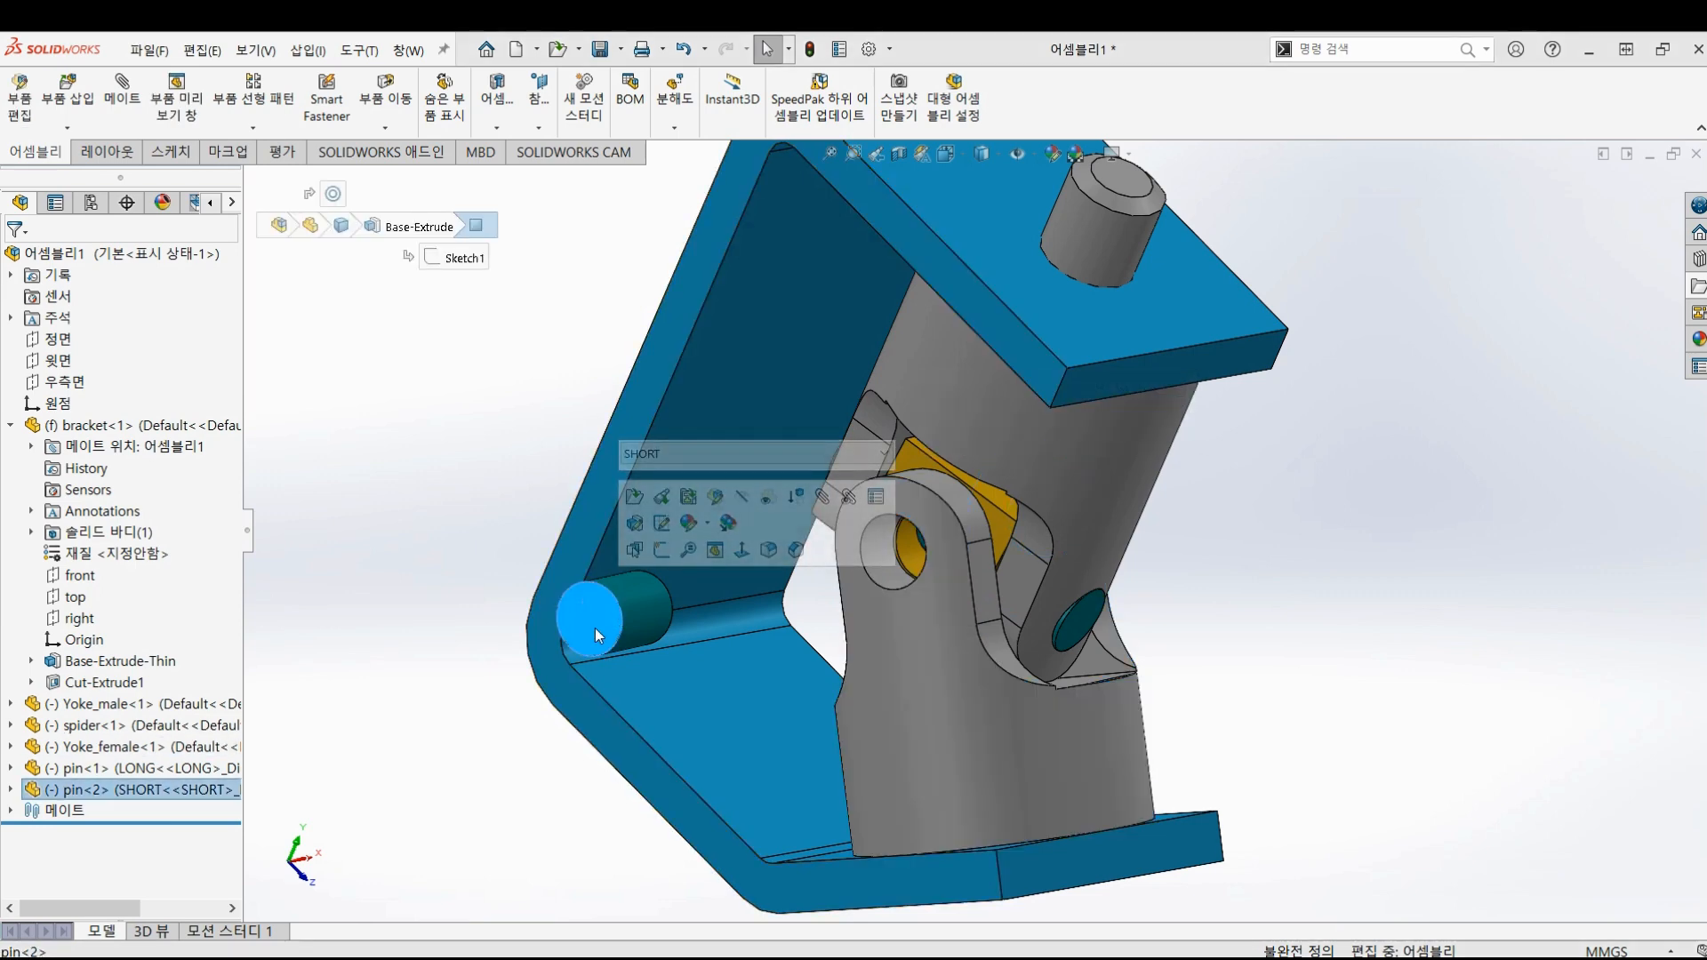
pyautogui.click(415, 570)
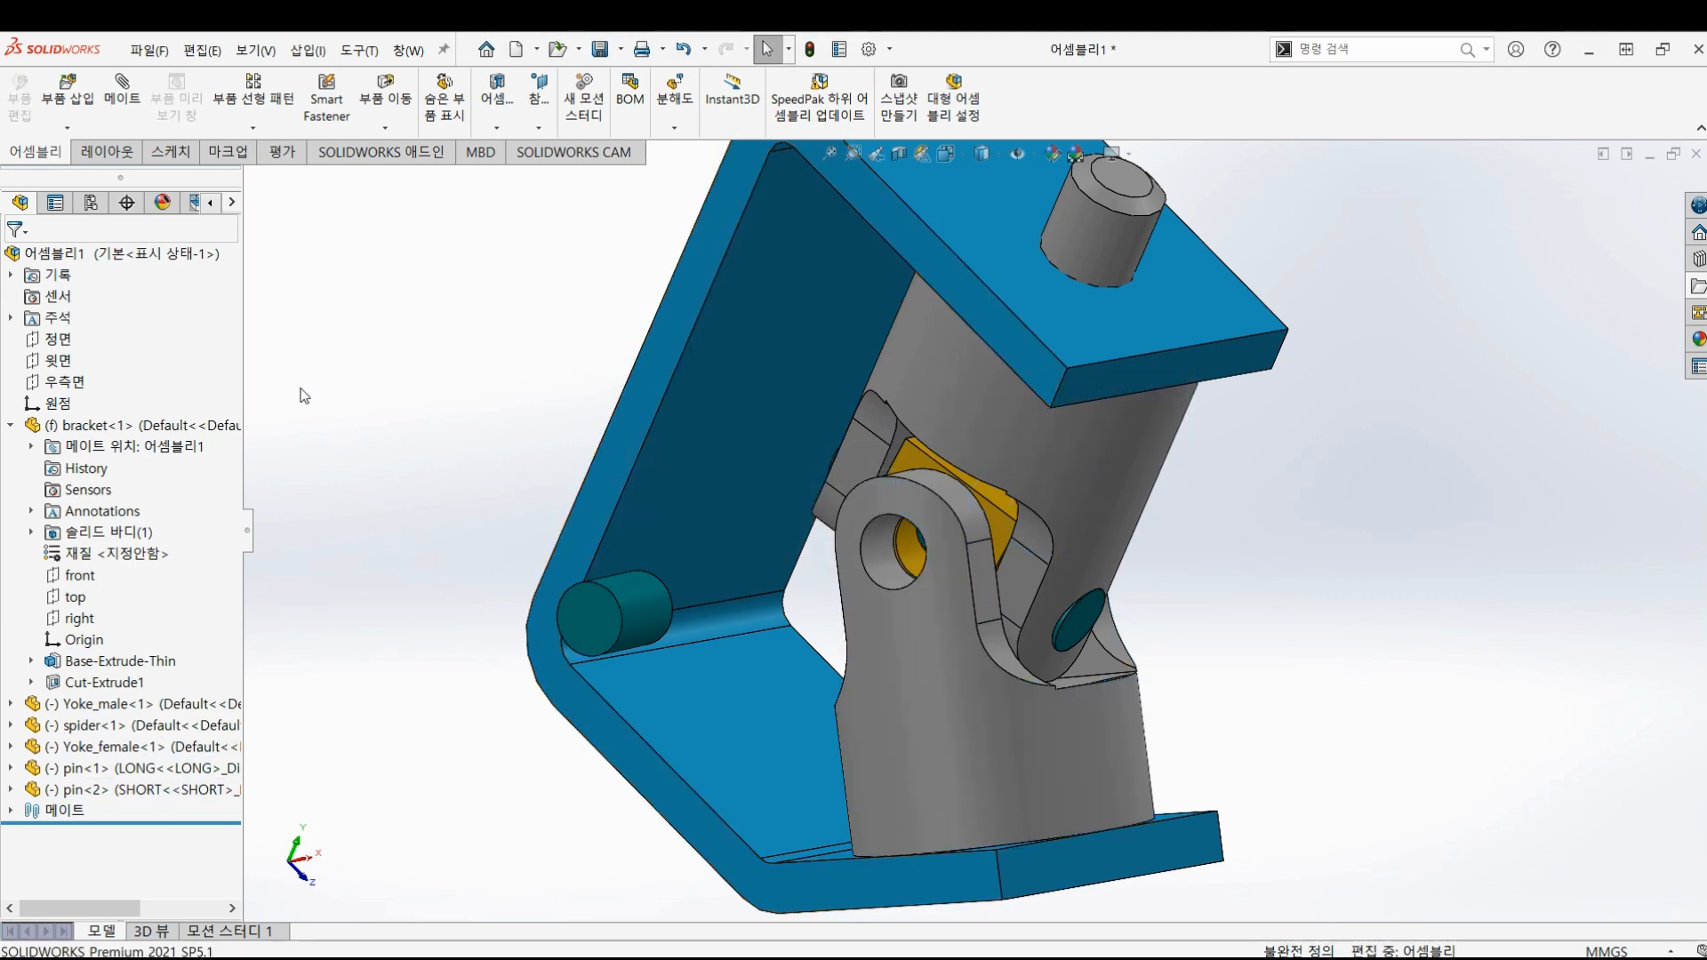
# - Add a Tangent mate between the short pin's outer end face and Yoke_female's curved outer face
pyautogui.click(125, 89)
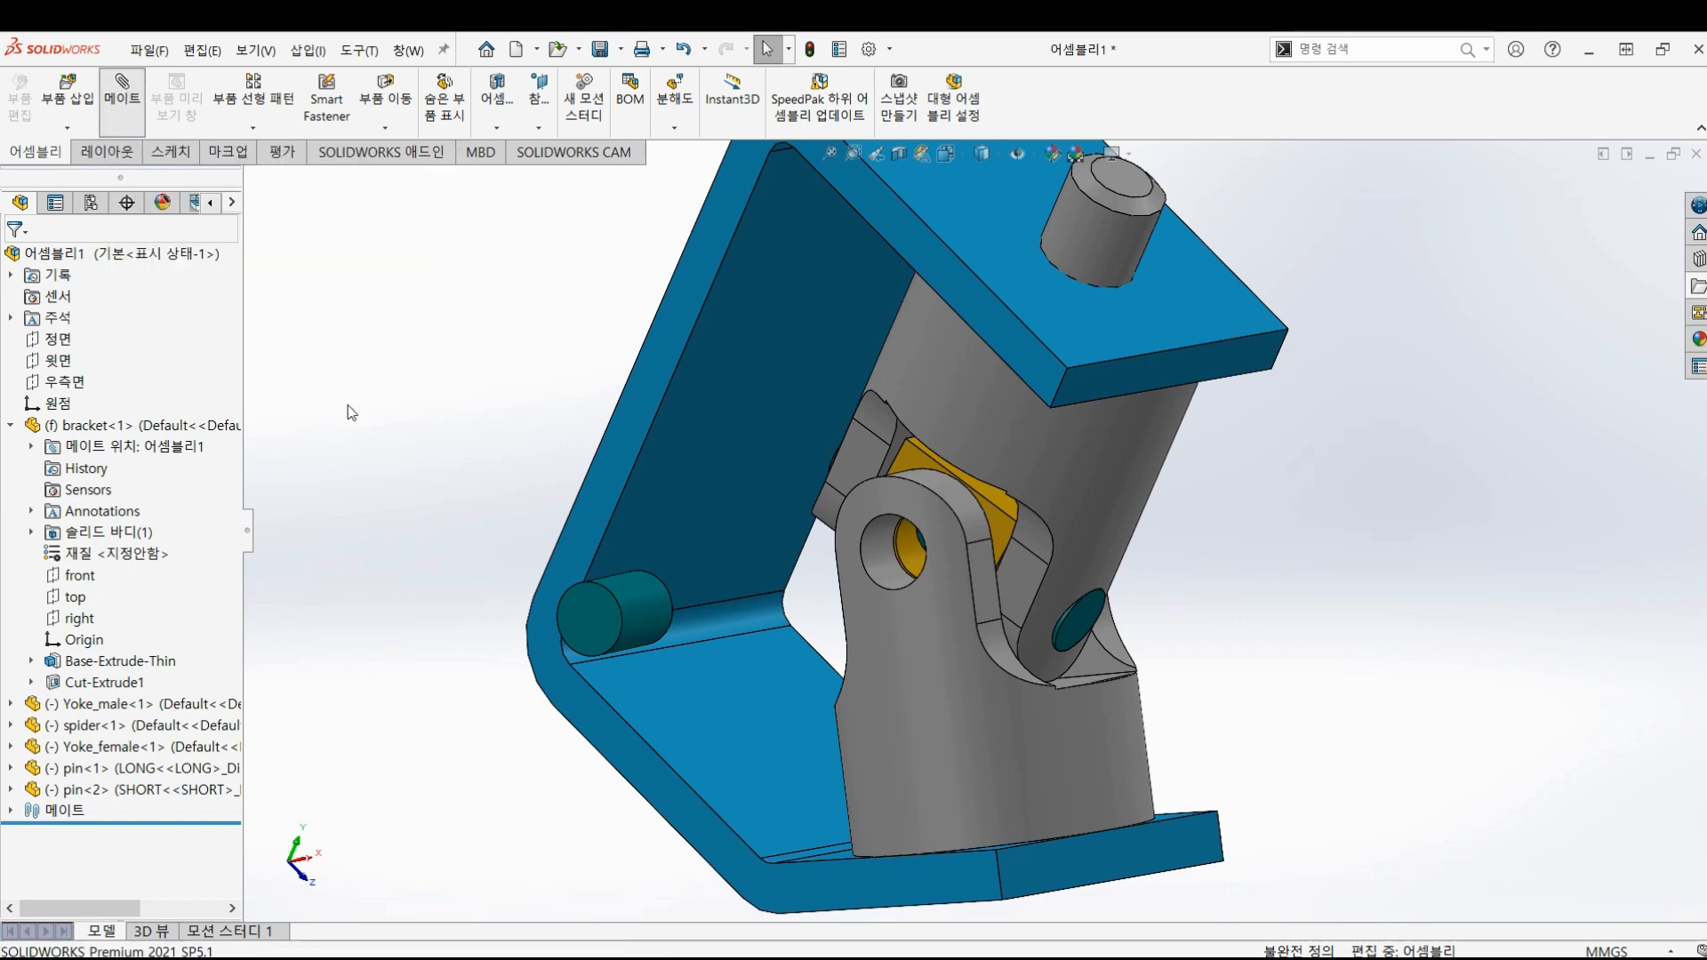
pyautogui.click(595, 622)
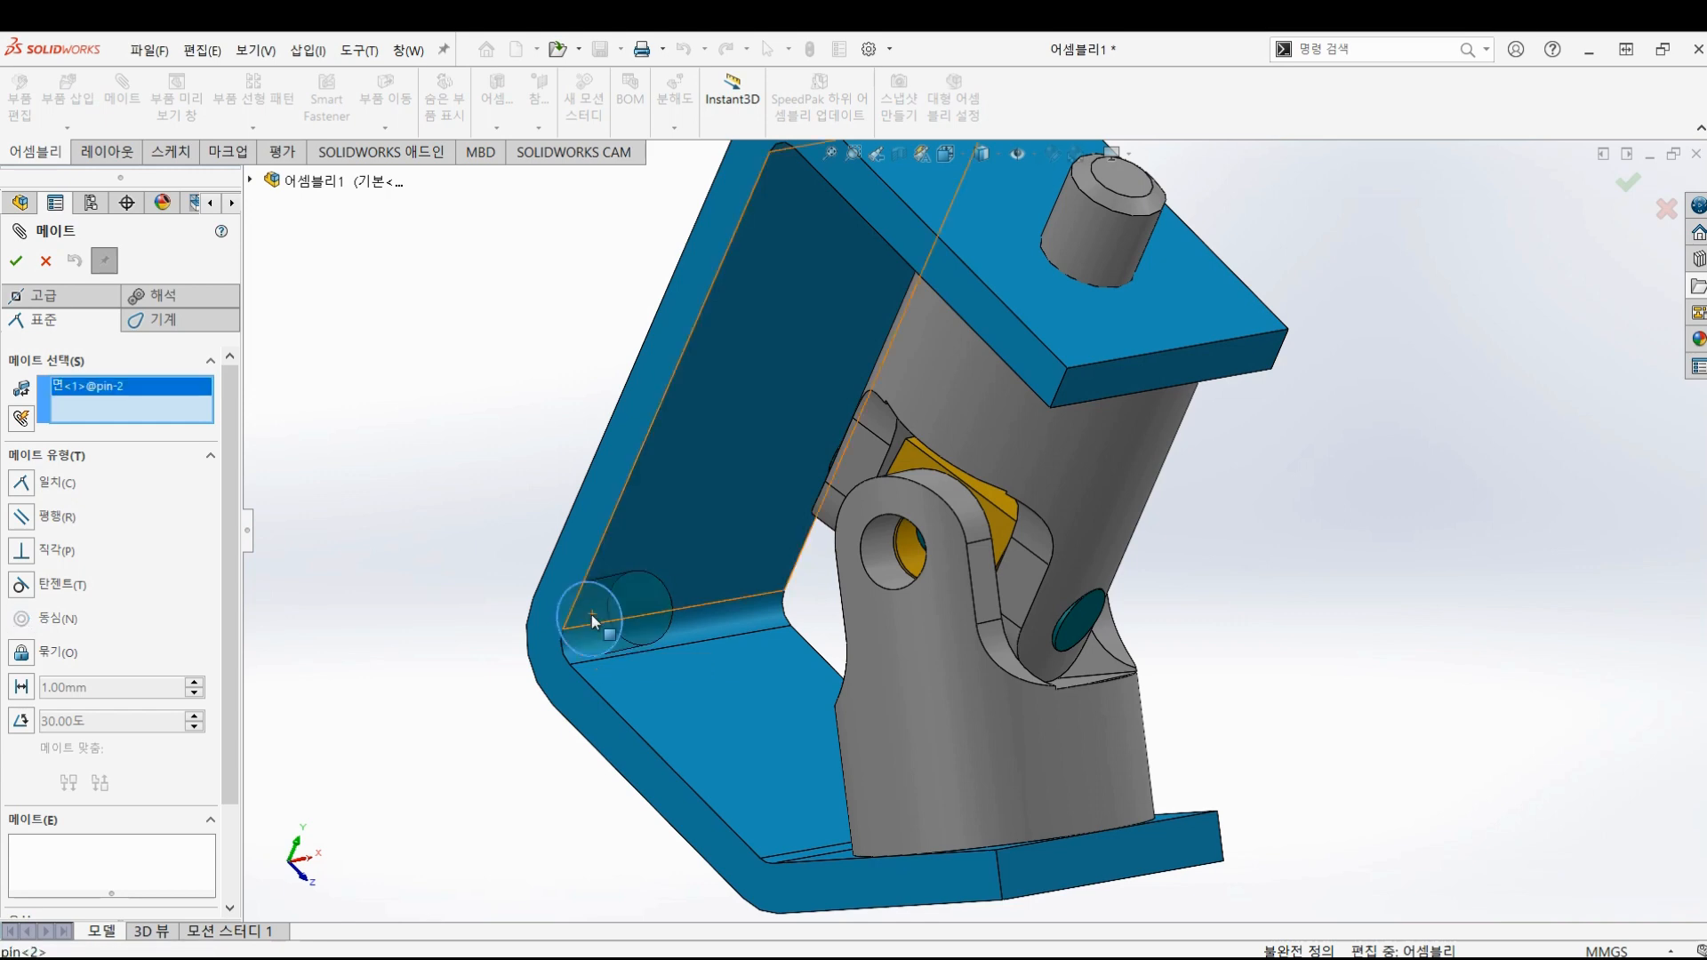
pyautogui.moveTo(633, 636); pyautogui.dragTo(438, 671, button='middle')
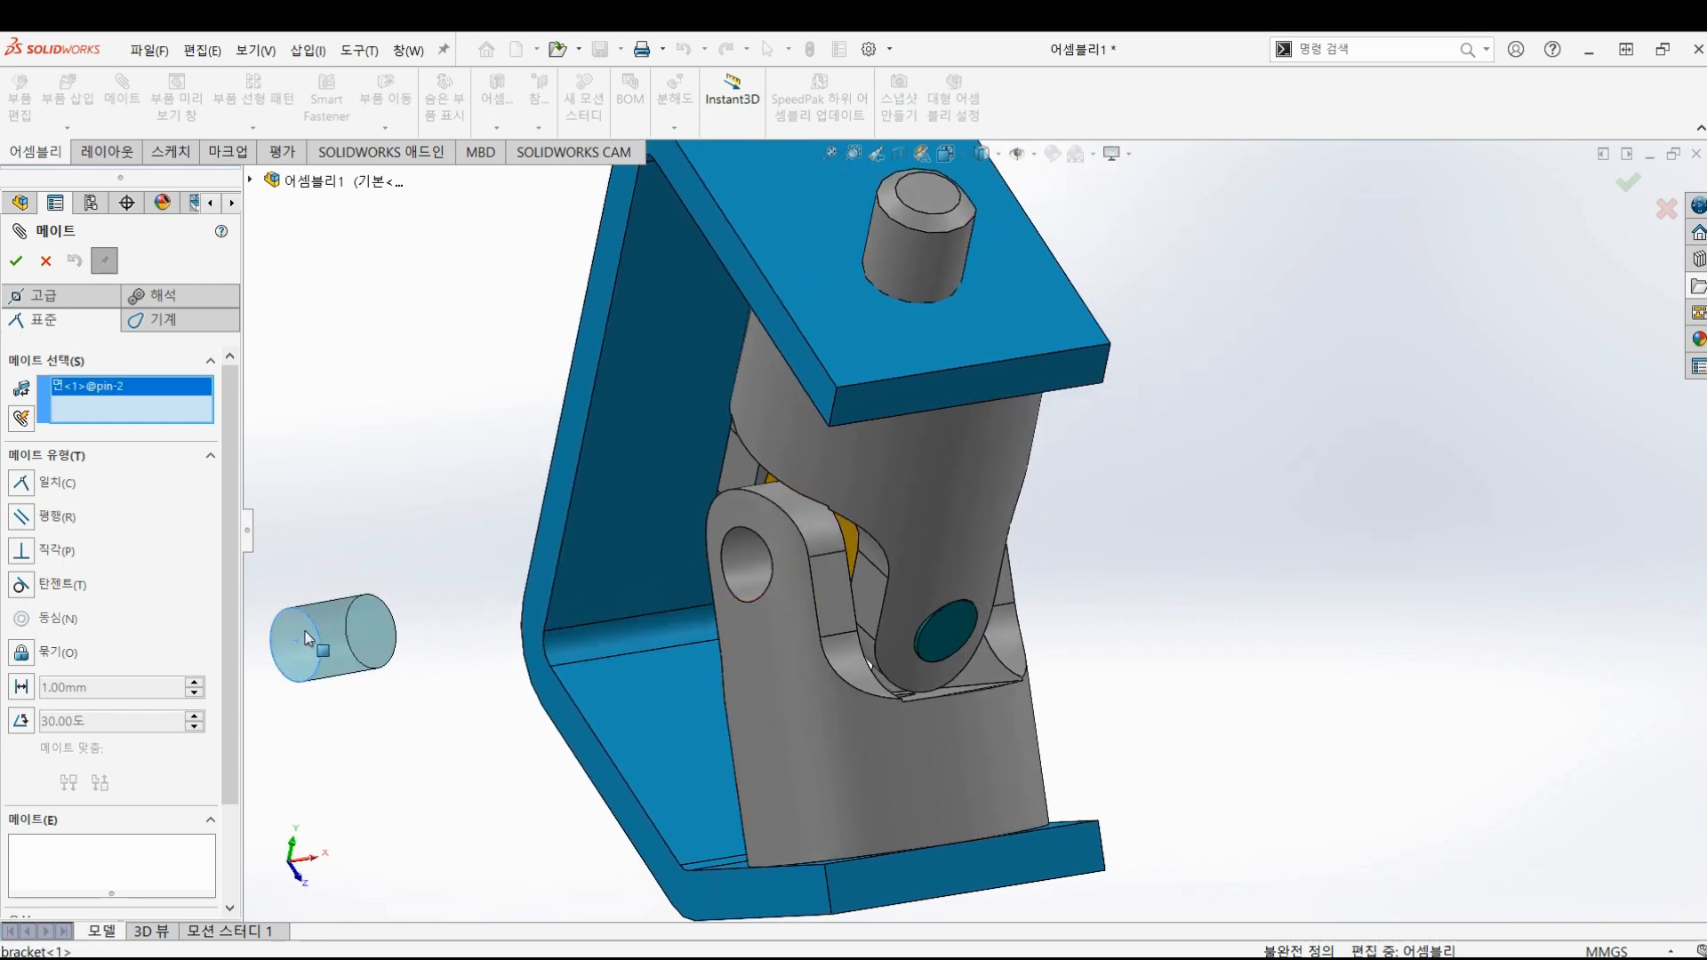
pyautogui.click(751, 645)
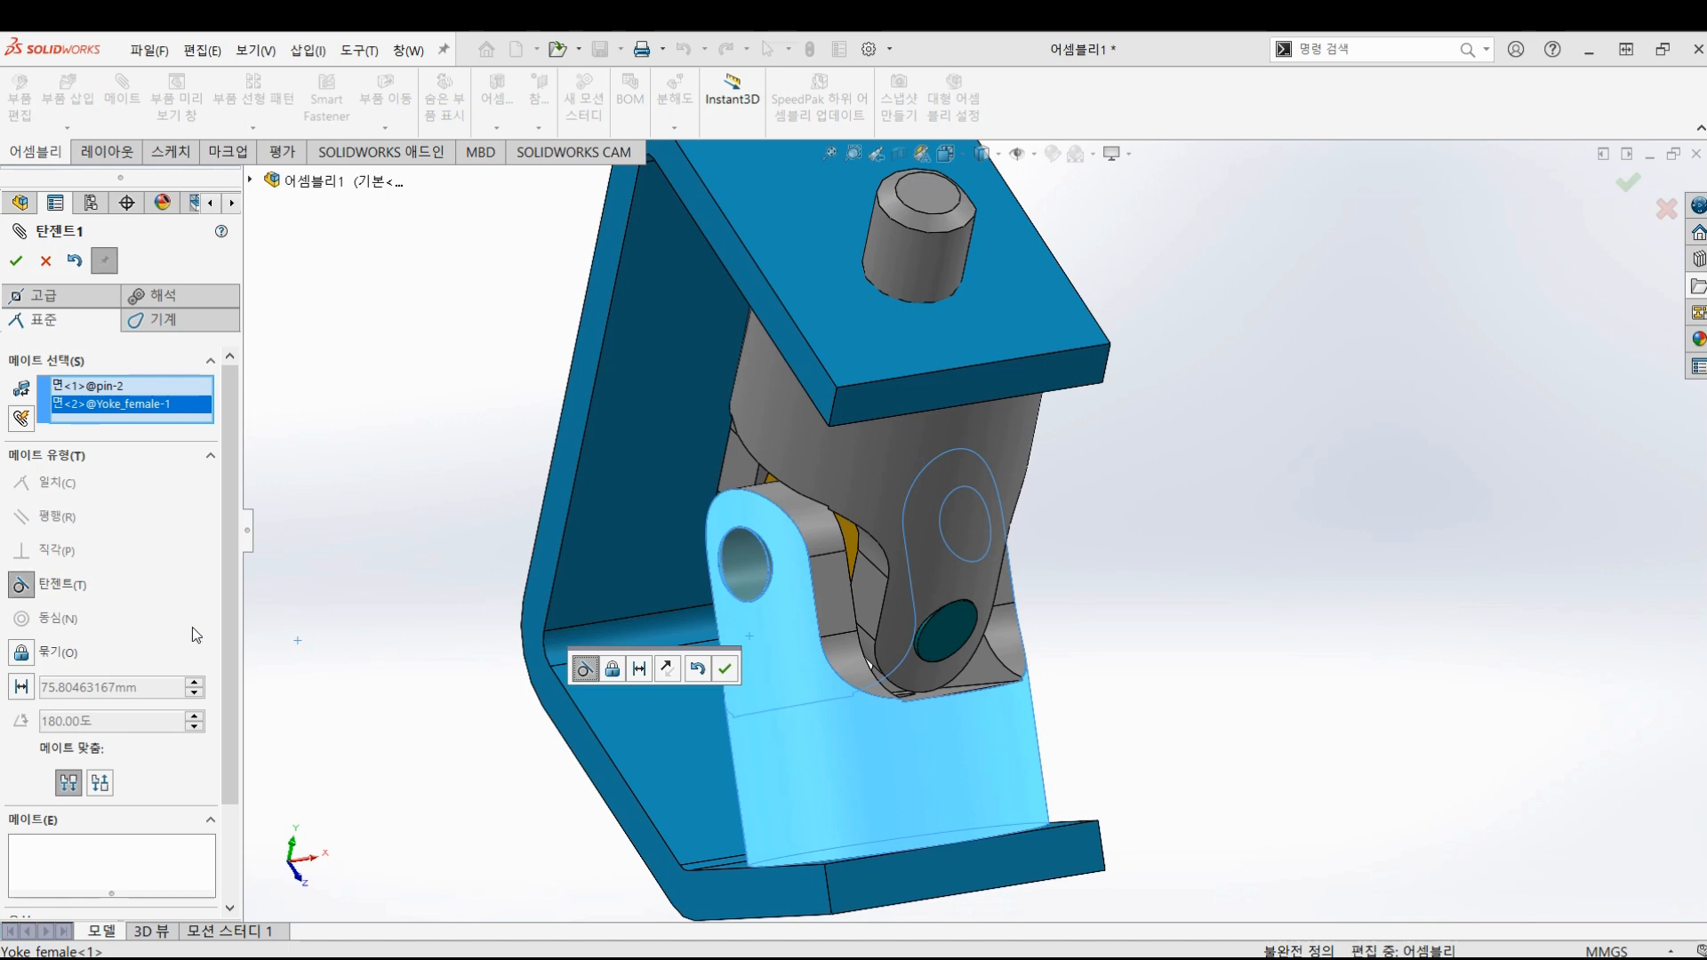
pyautogui.click(16, 261)
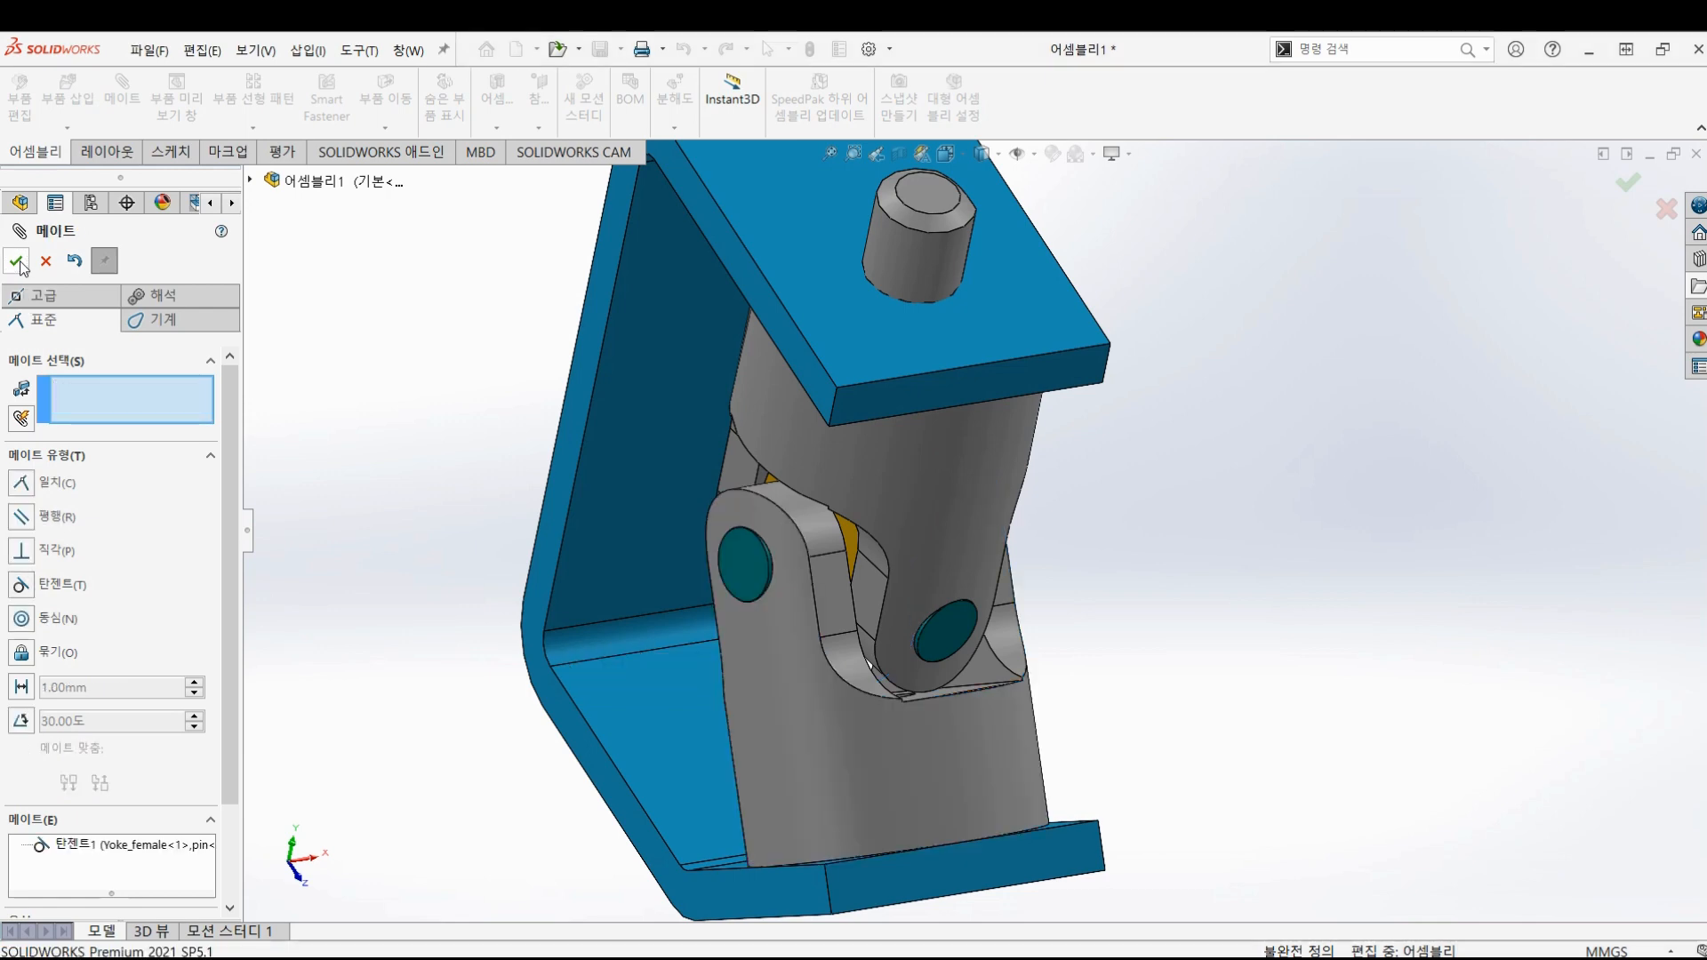
pyautogui.click(16, 261)
# - Rotate the joint by its yokes to check how the fitted short pin follows the motion
pyautogui.moveTo(775, 673); pyautogui.dragTo(761, 599, button='middle')
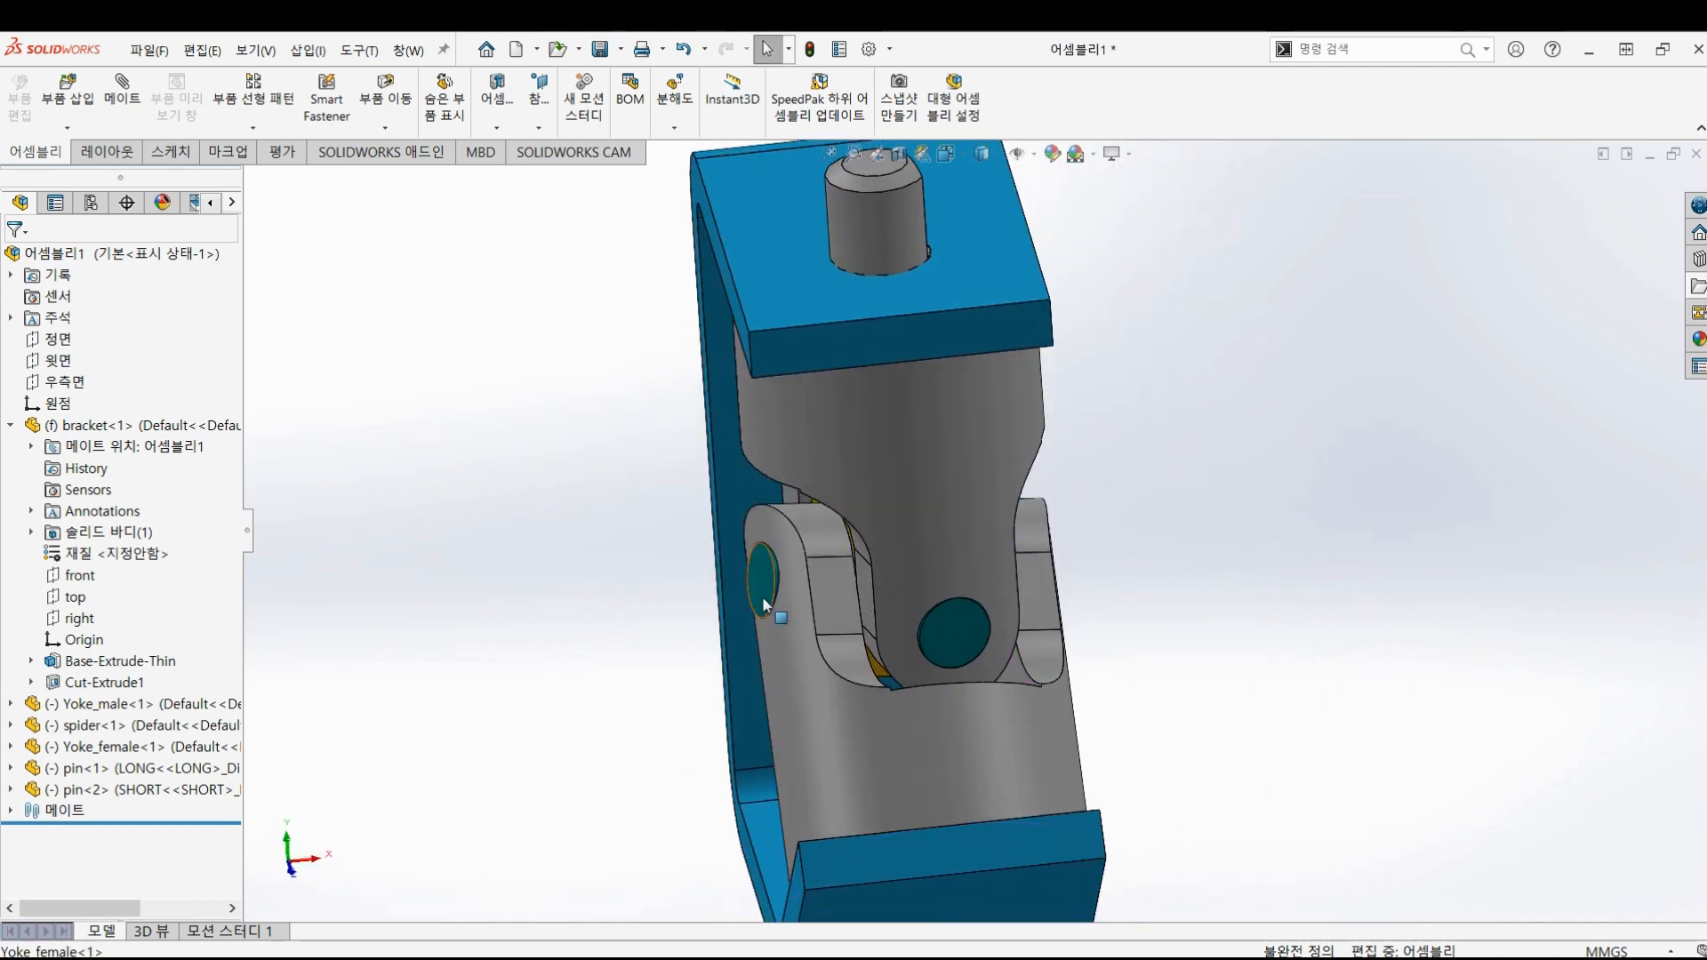
pyautogui.moveTo(762, 601); pyautogui.dragTo(665, 643)
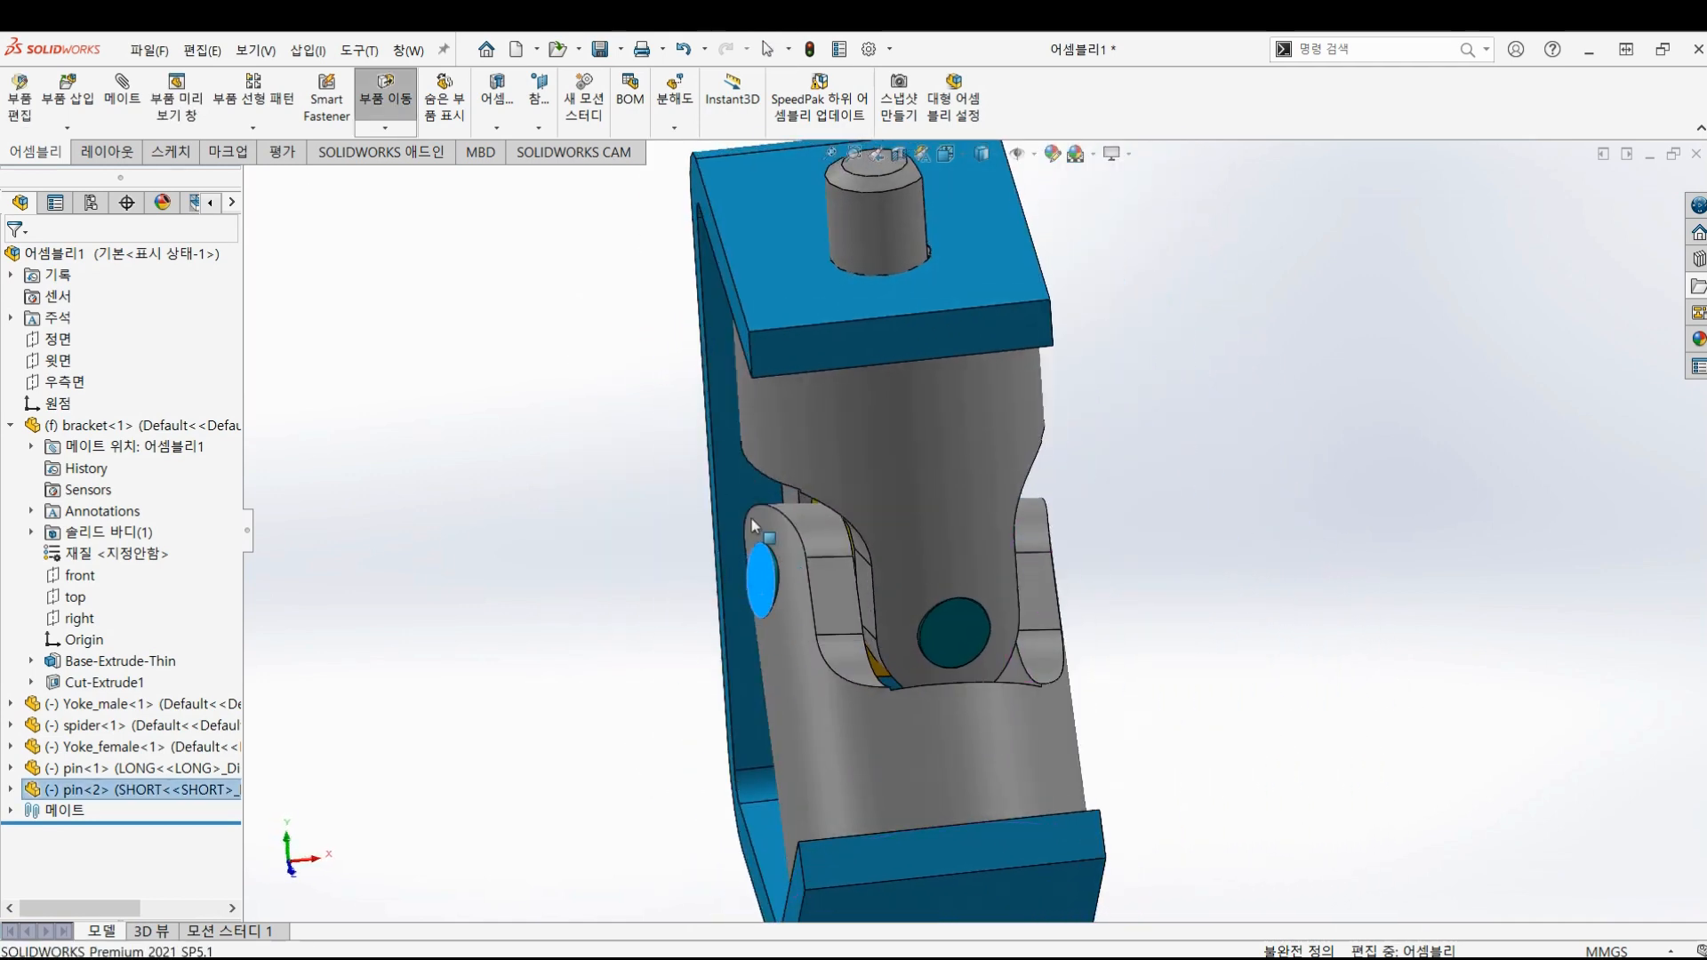
pyautogui.moveTo(818, 594); pyautogui.dragTo(793, 625)
pyautogui.moveTo(932, 664); pyautogui.dragTo(1029, 706)
pyautogui.click(526, 668)
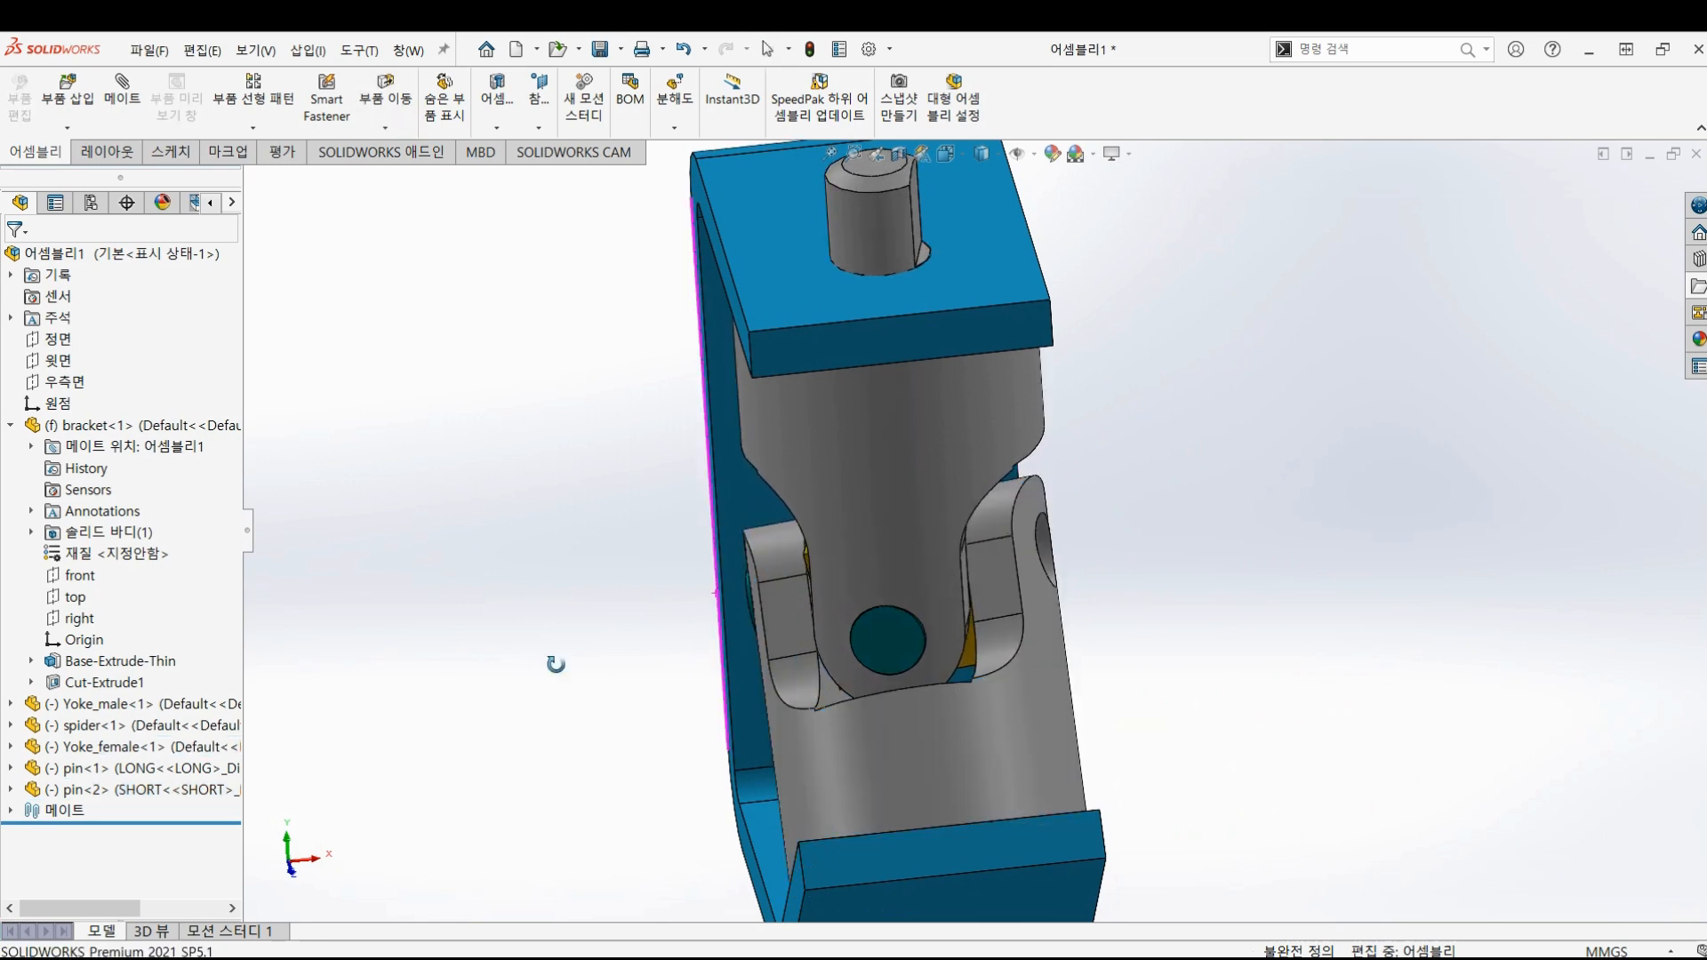
pyautogui.hotkey('ctrl', '7')
pyautogui.press('Left')
pyautogui.press('Left')
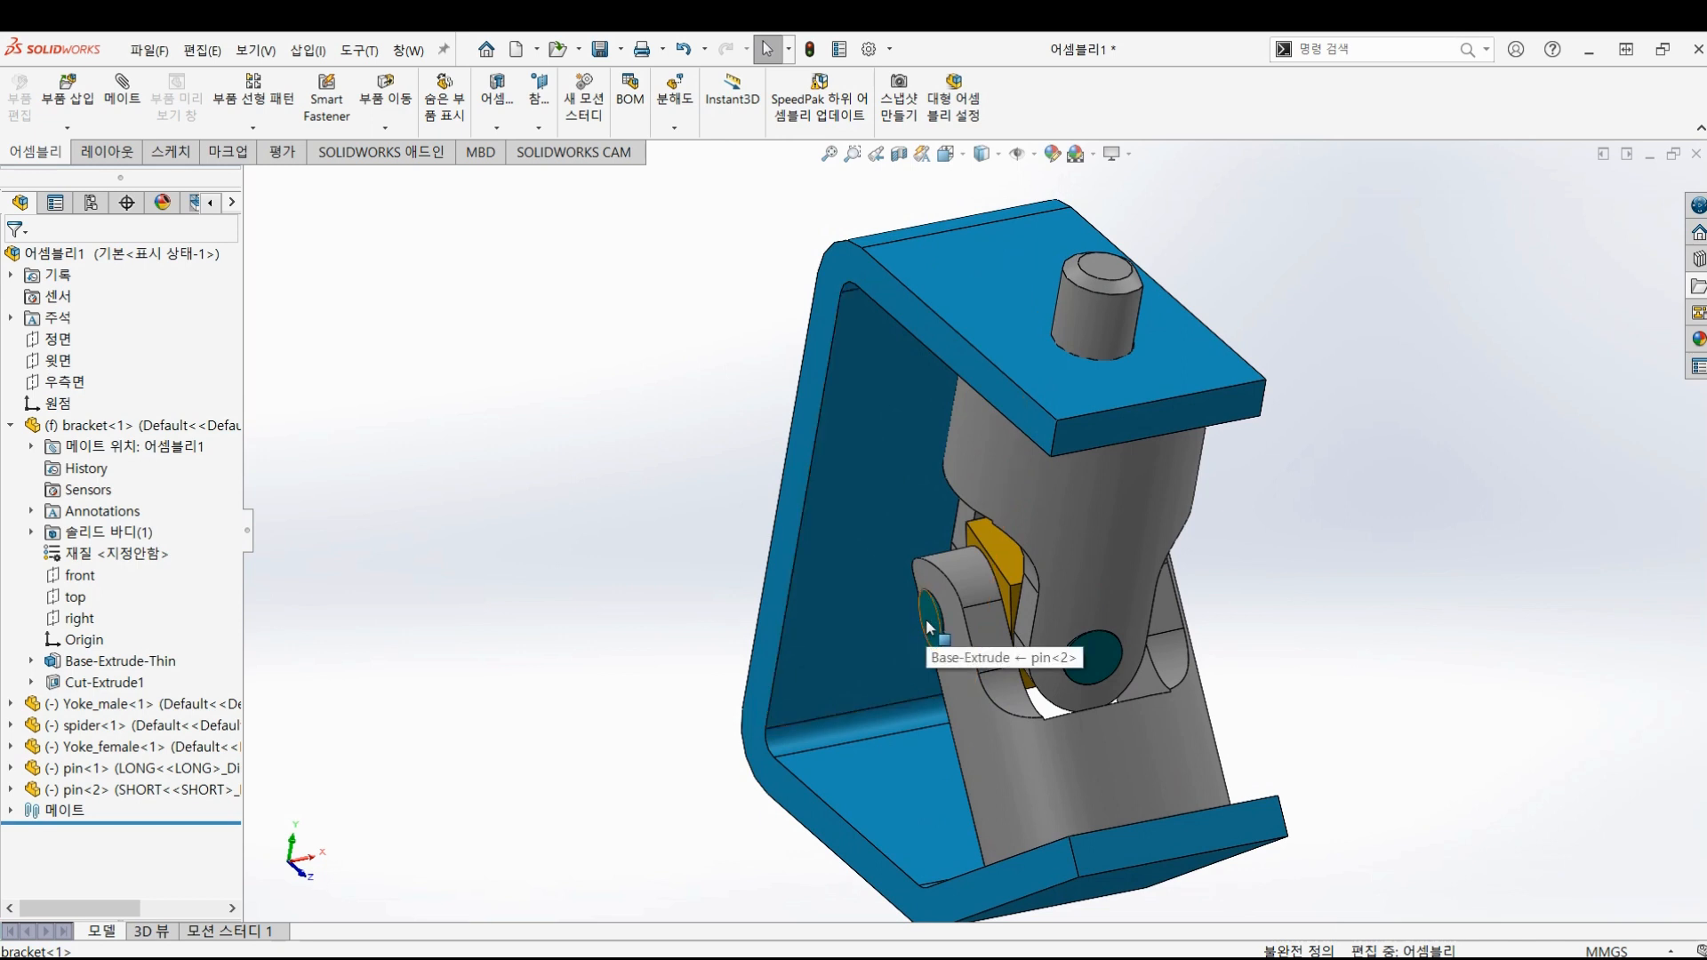
# - Copy the fitted short pin into the empty space beside the bracket, near Yoke_female's opposite arm
pyautogui.moveTo(928, 626); pyautogui.dragTo(1393, 534)
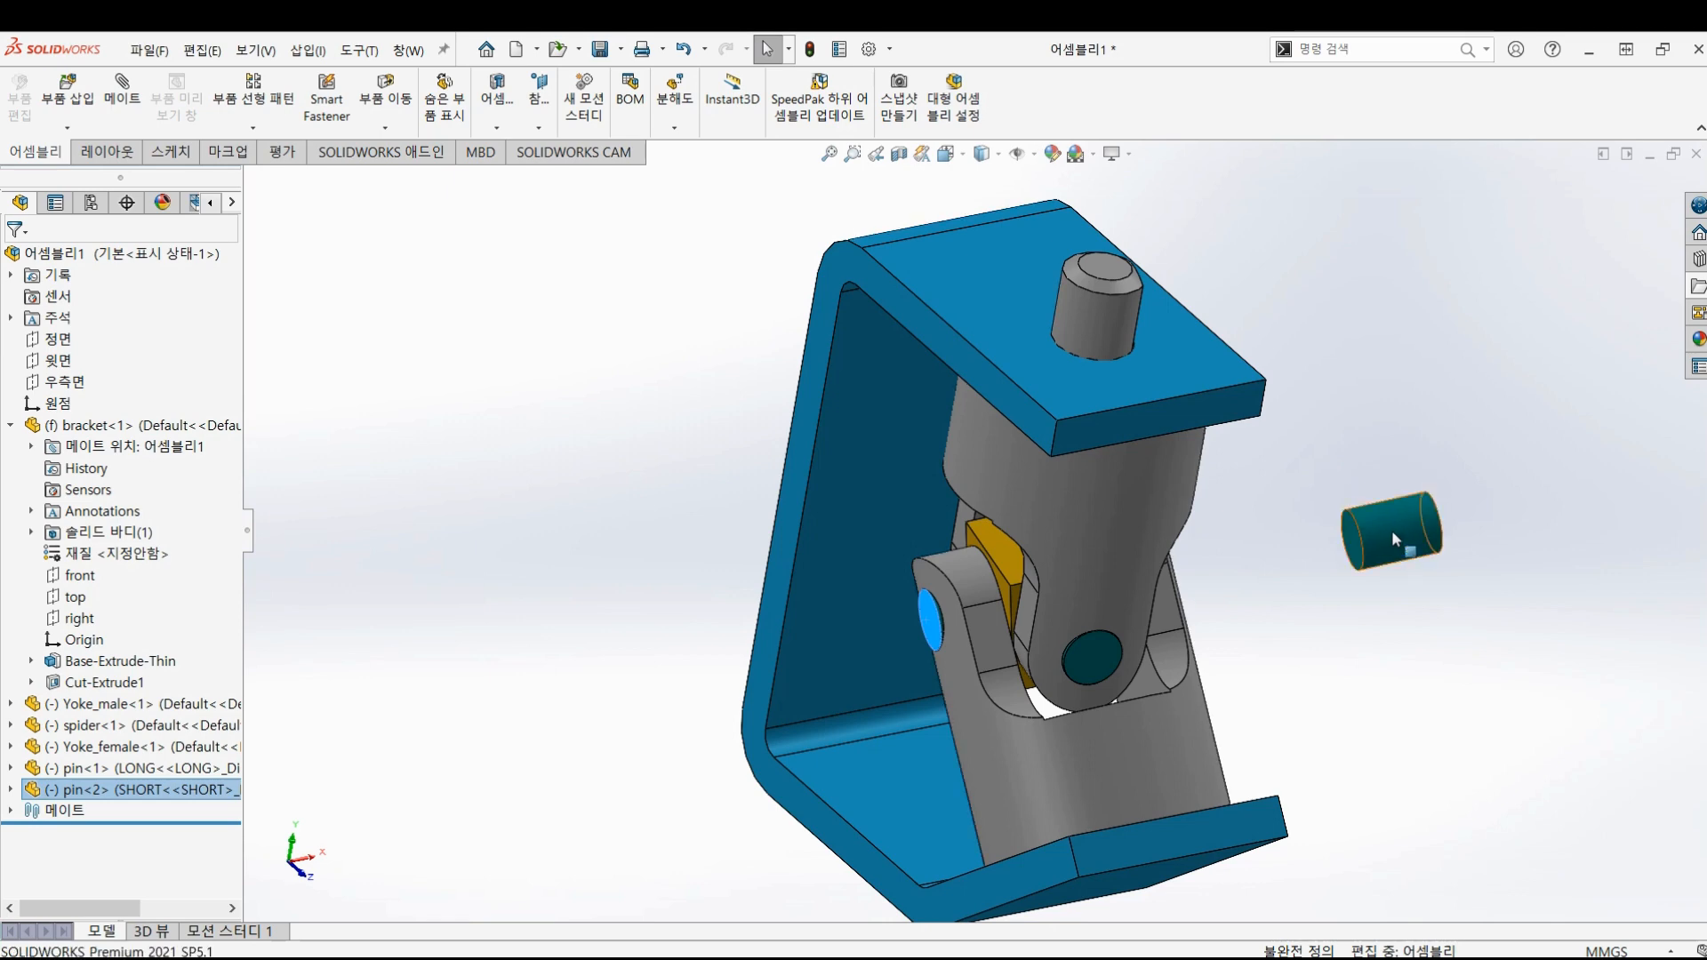
pyautogui.moveTo(1361, 656); pyautogui.dragTo(938, 553, button='middle')
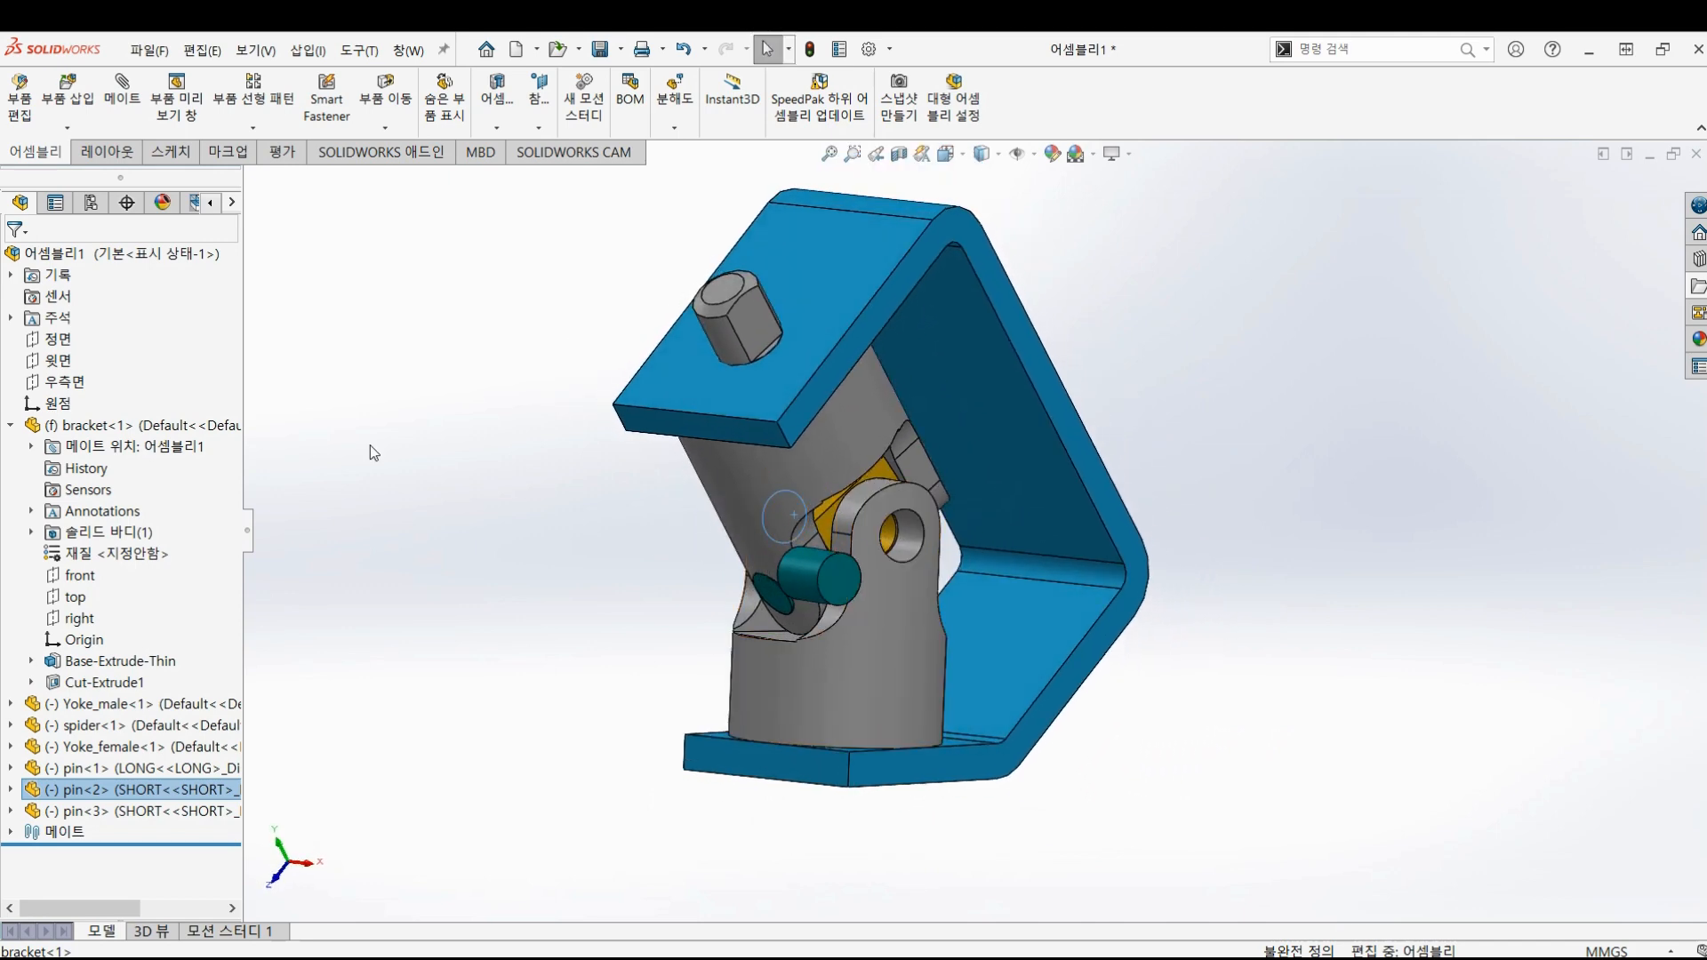
pyautogui.click(419, 436)
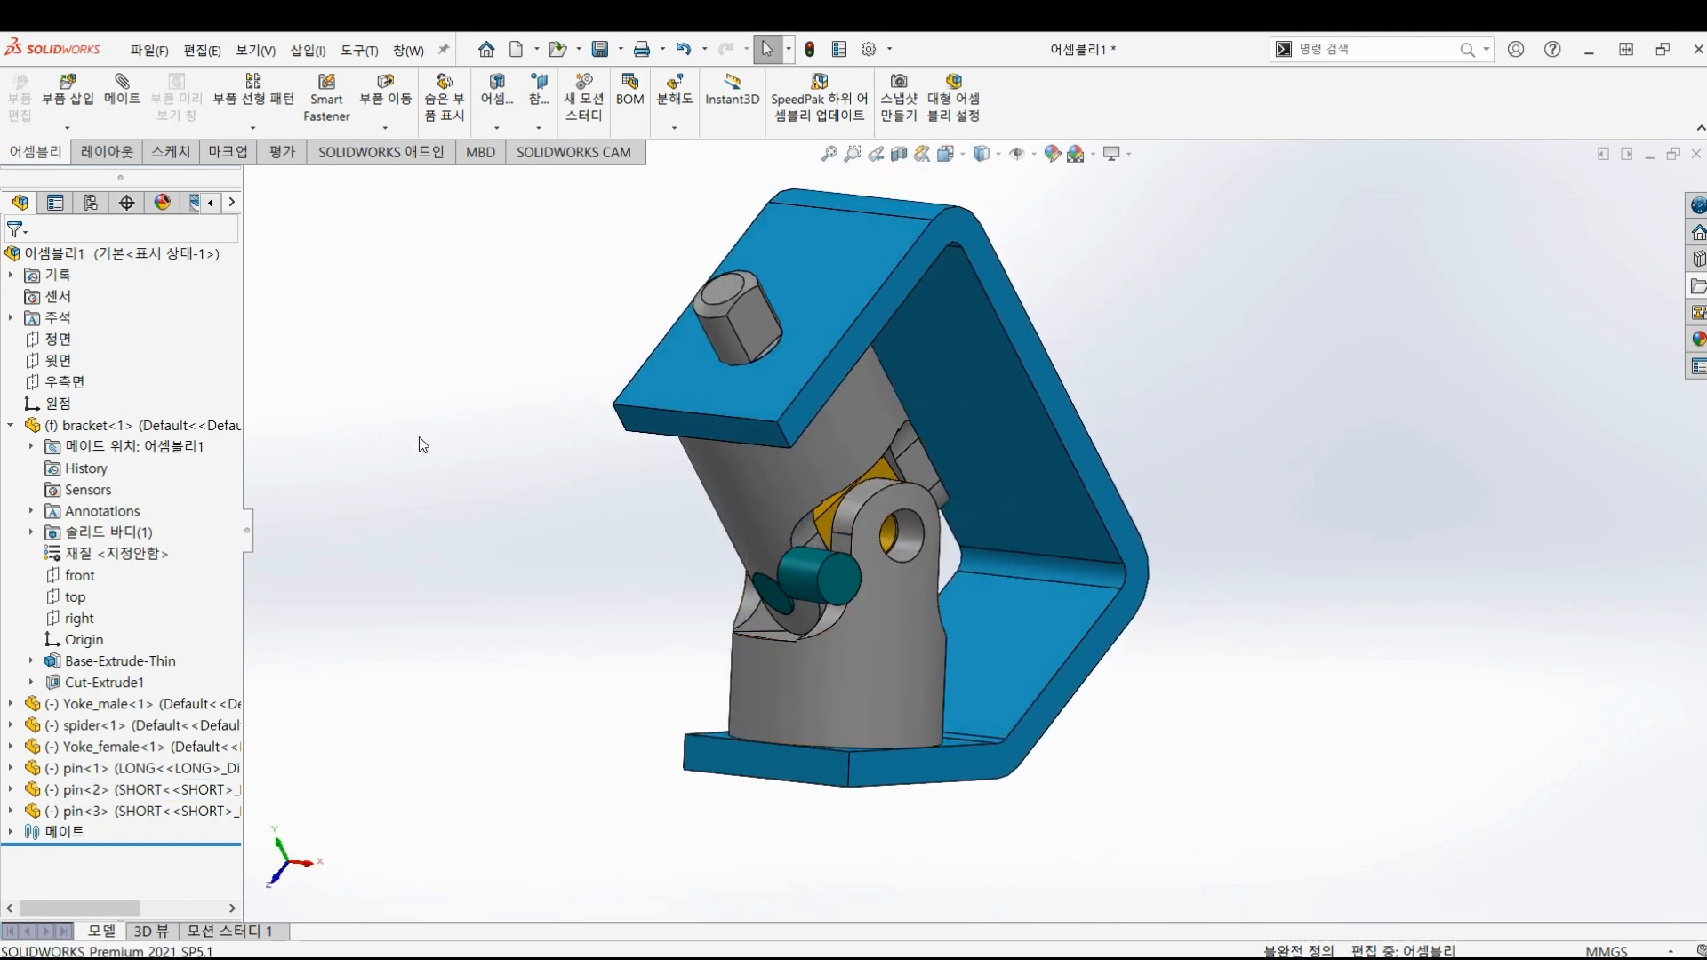
# - Mate the copied short pin concentric with the empty hole in Yoke_female's opposite arm
pyautogui.click(122, 101)
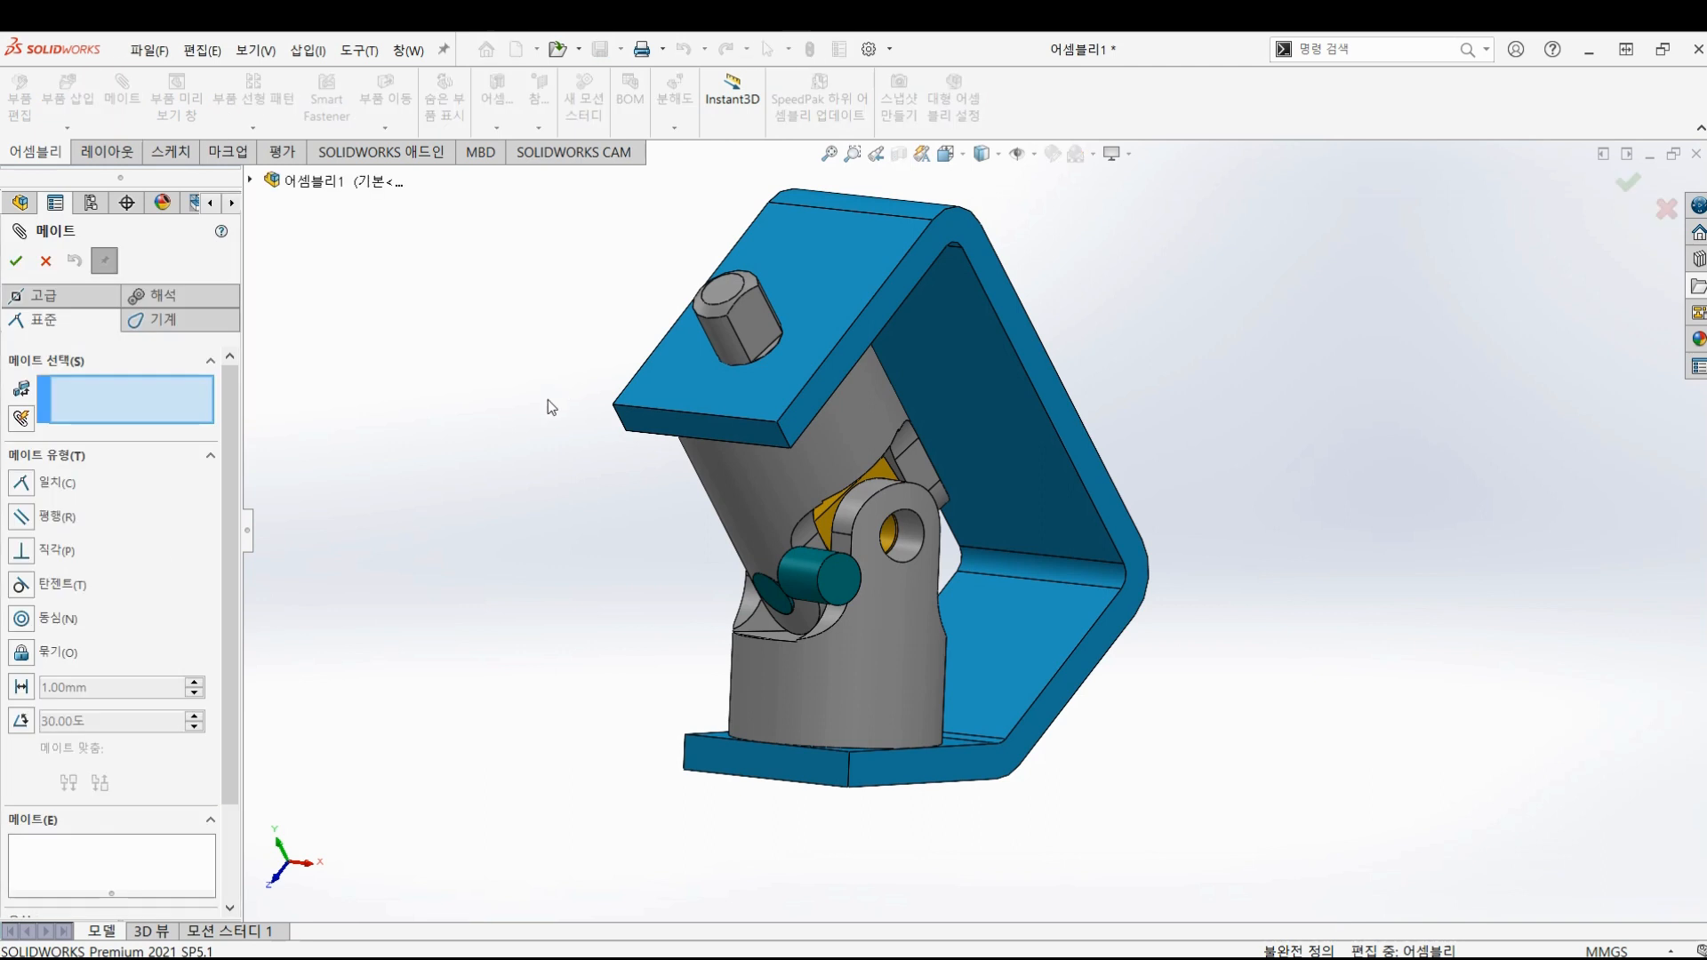
pyautogui.click(802, 580)
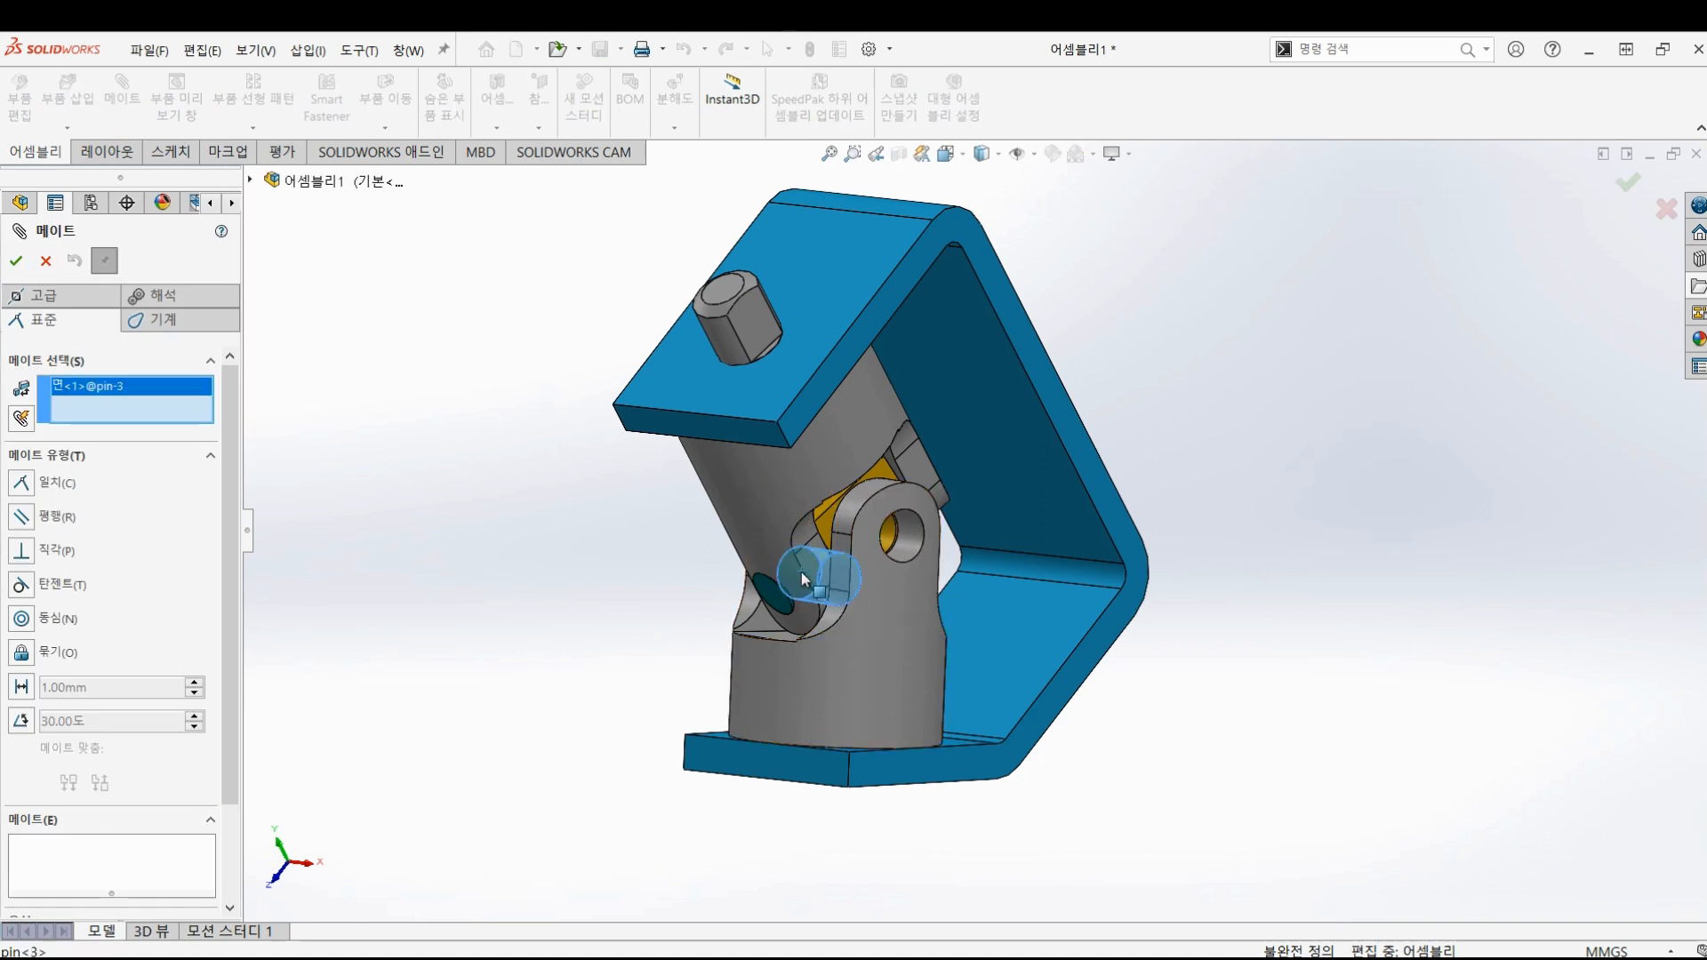
pyautogui.click(916, 533)
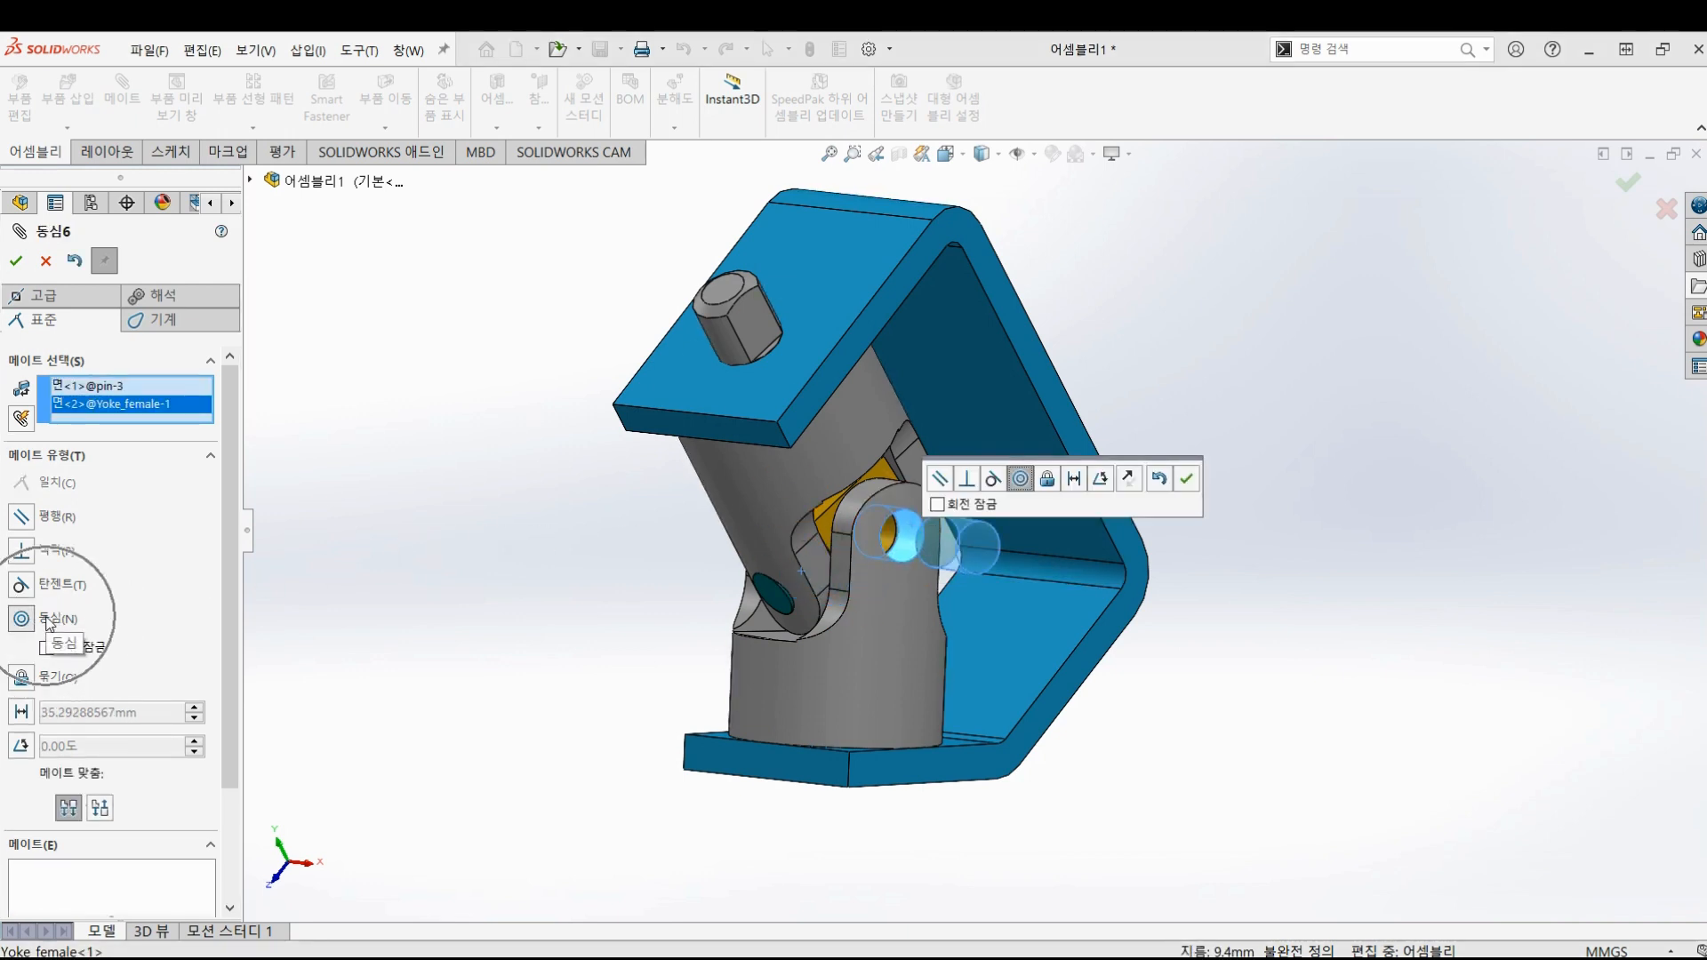
pyautogui.click(16, 261)
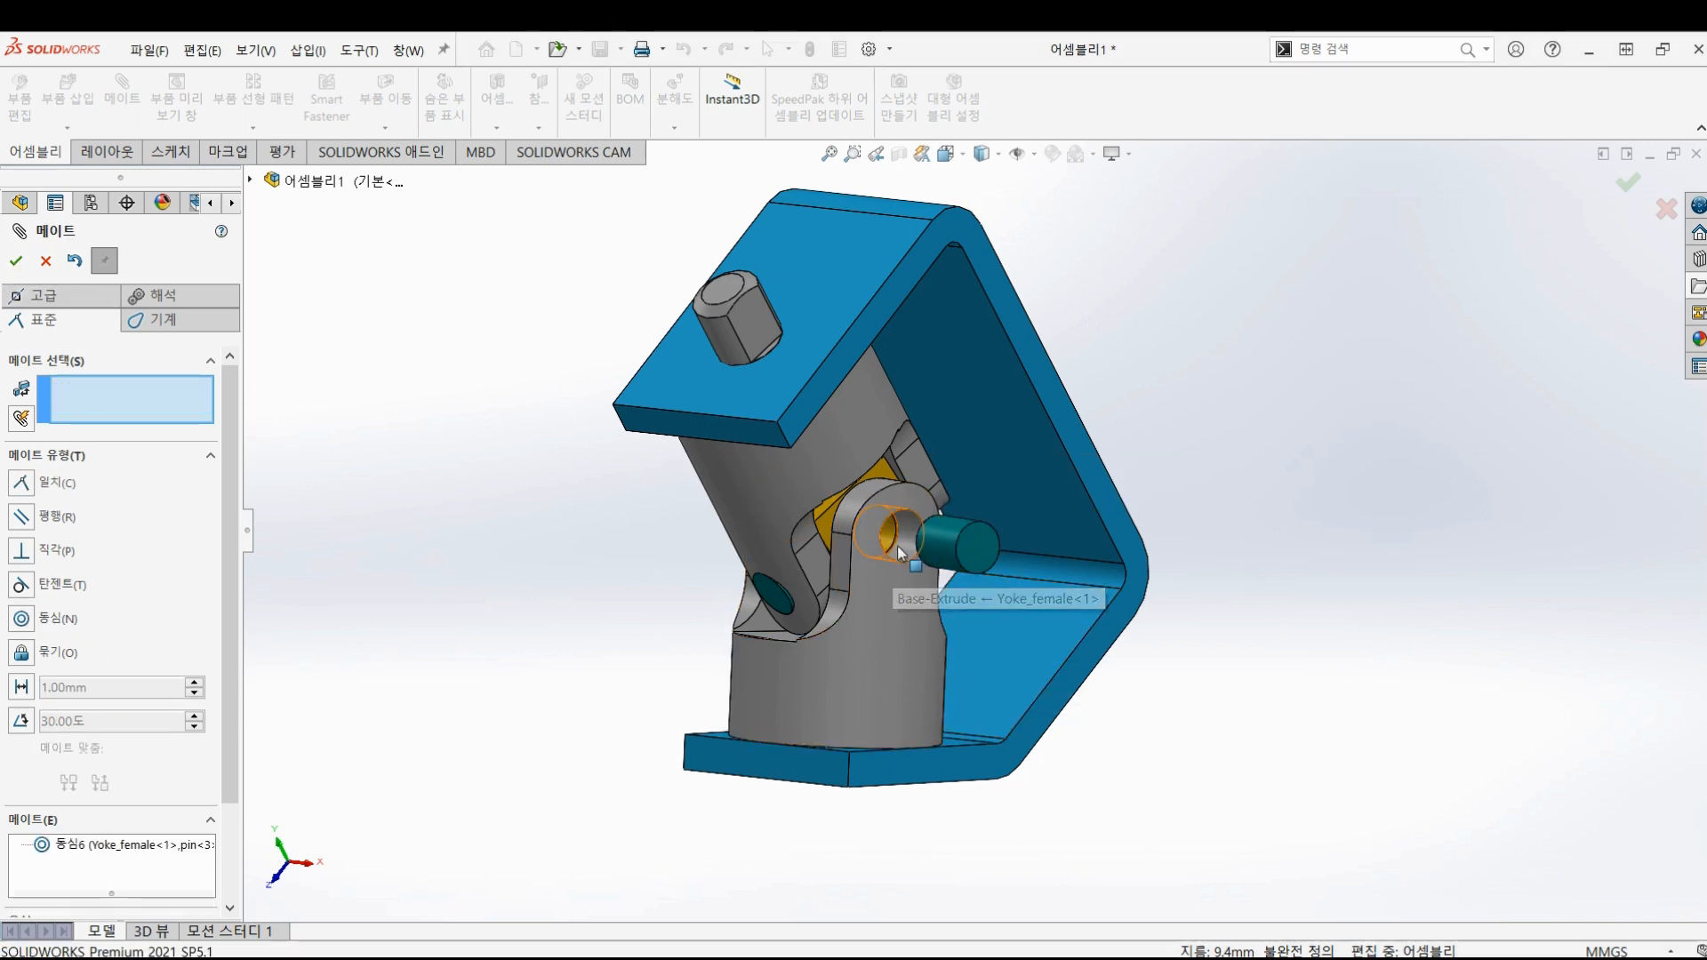
# - Add a Tangent mate between the copied short pin's outer end face and the curved outer face of Yoke_female, then finish mating
pyautogui.scroll(-3, 991, 547)
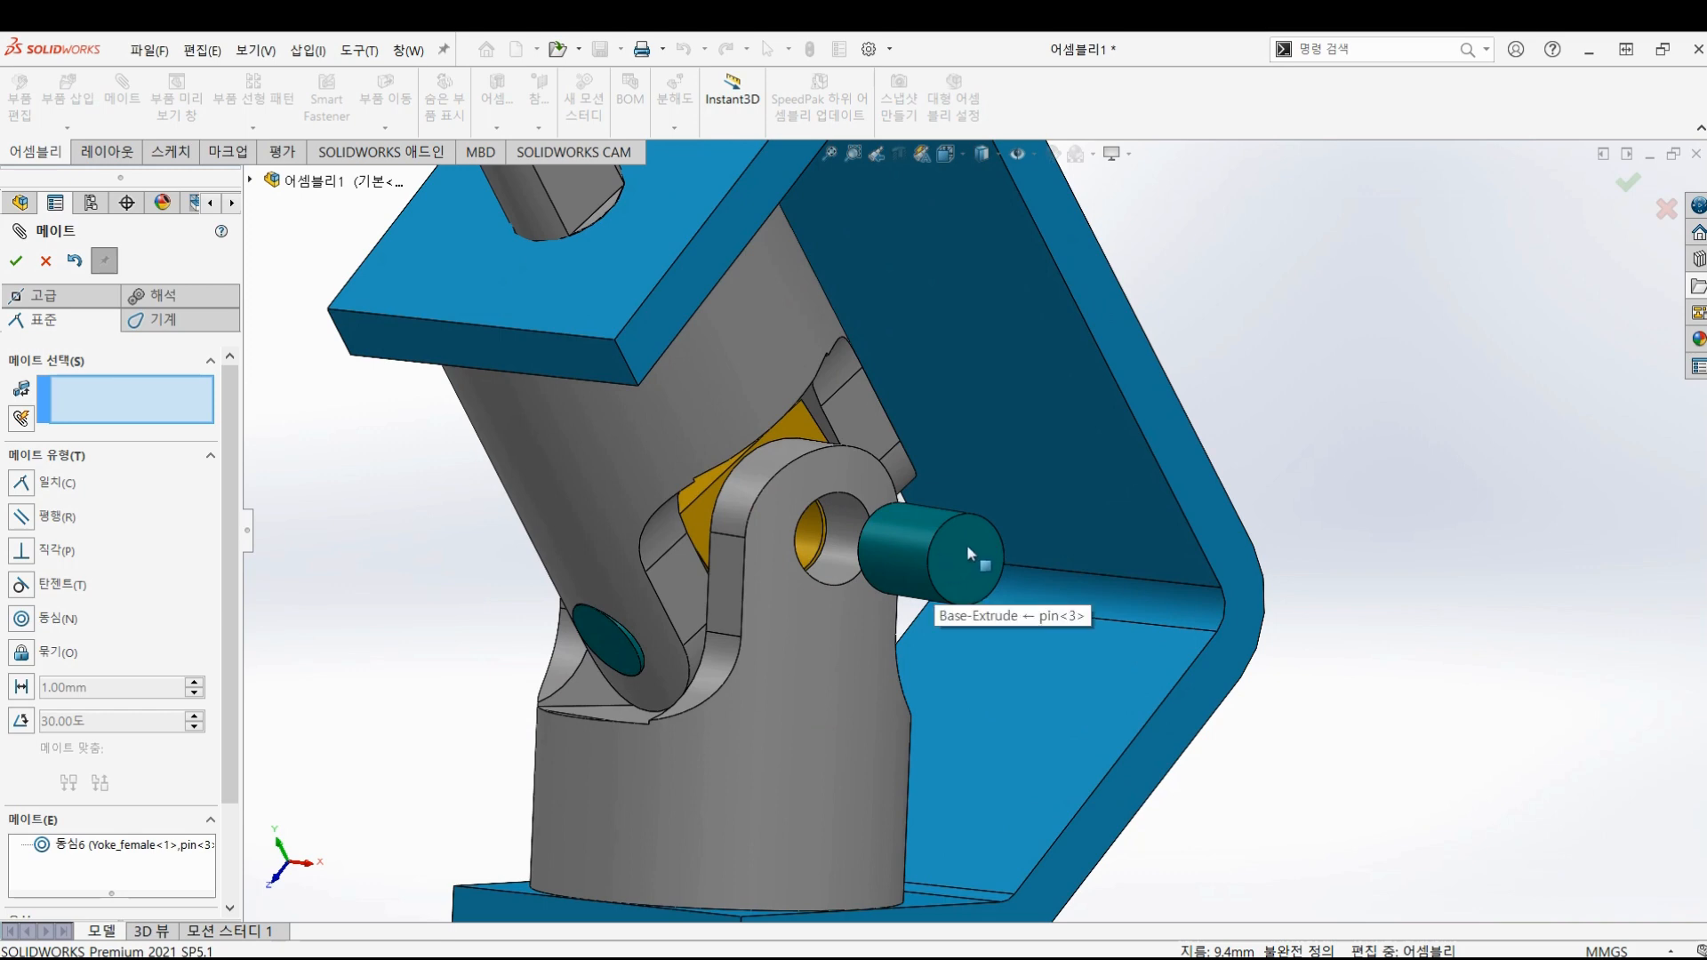
pyautogui.click(962, 560)
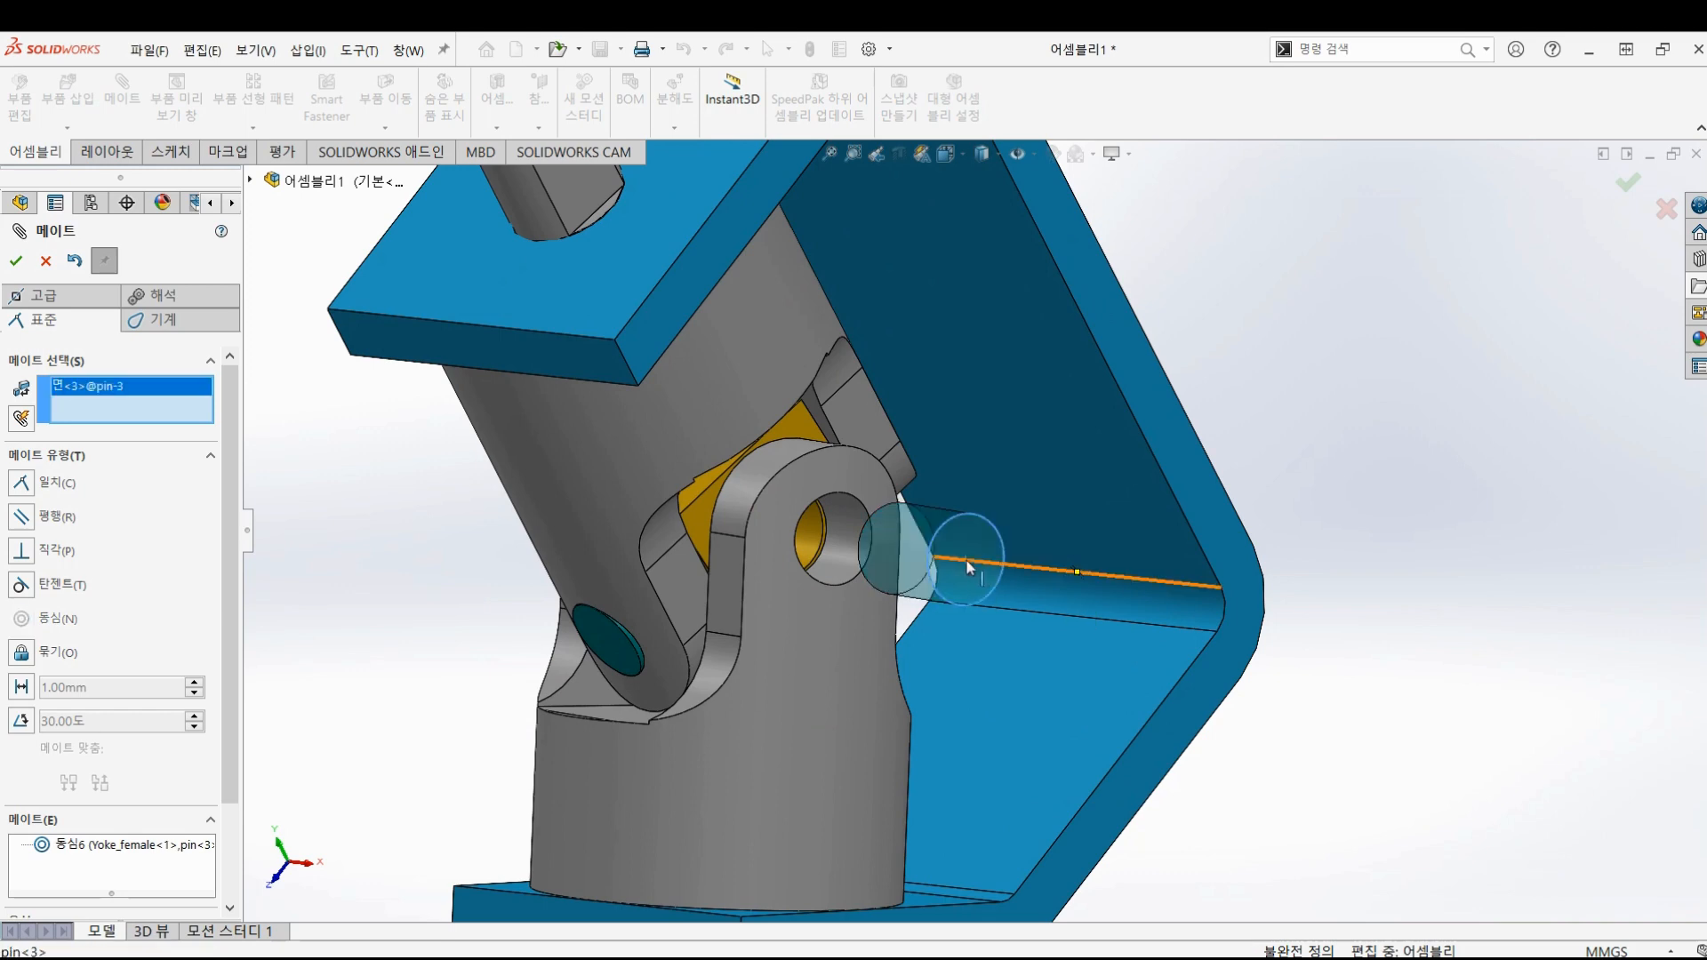
pyautogui.click(825, 724)
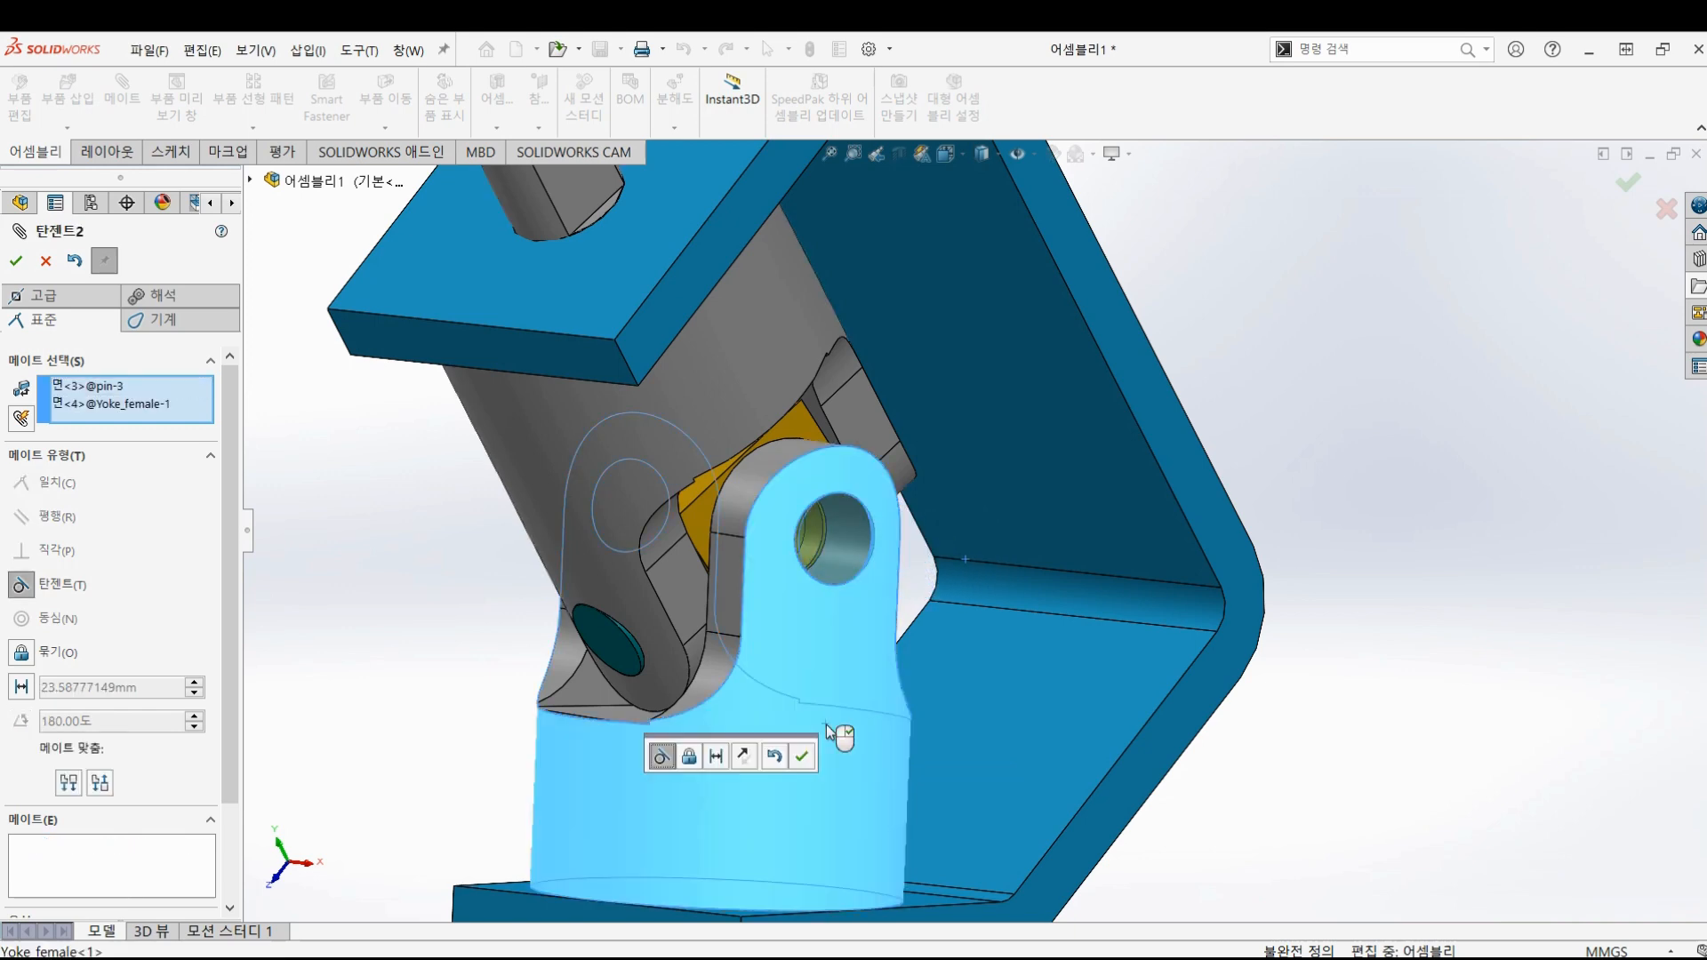
pyautogui.click(61, 587)
pyautogui.click(58, 586)
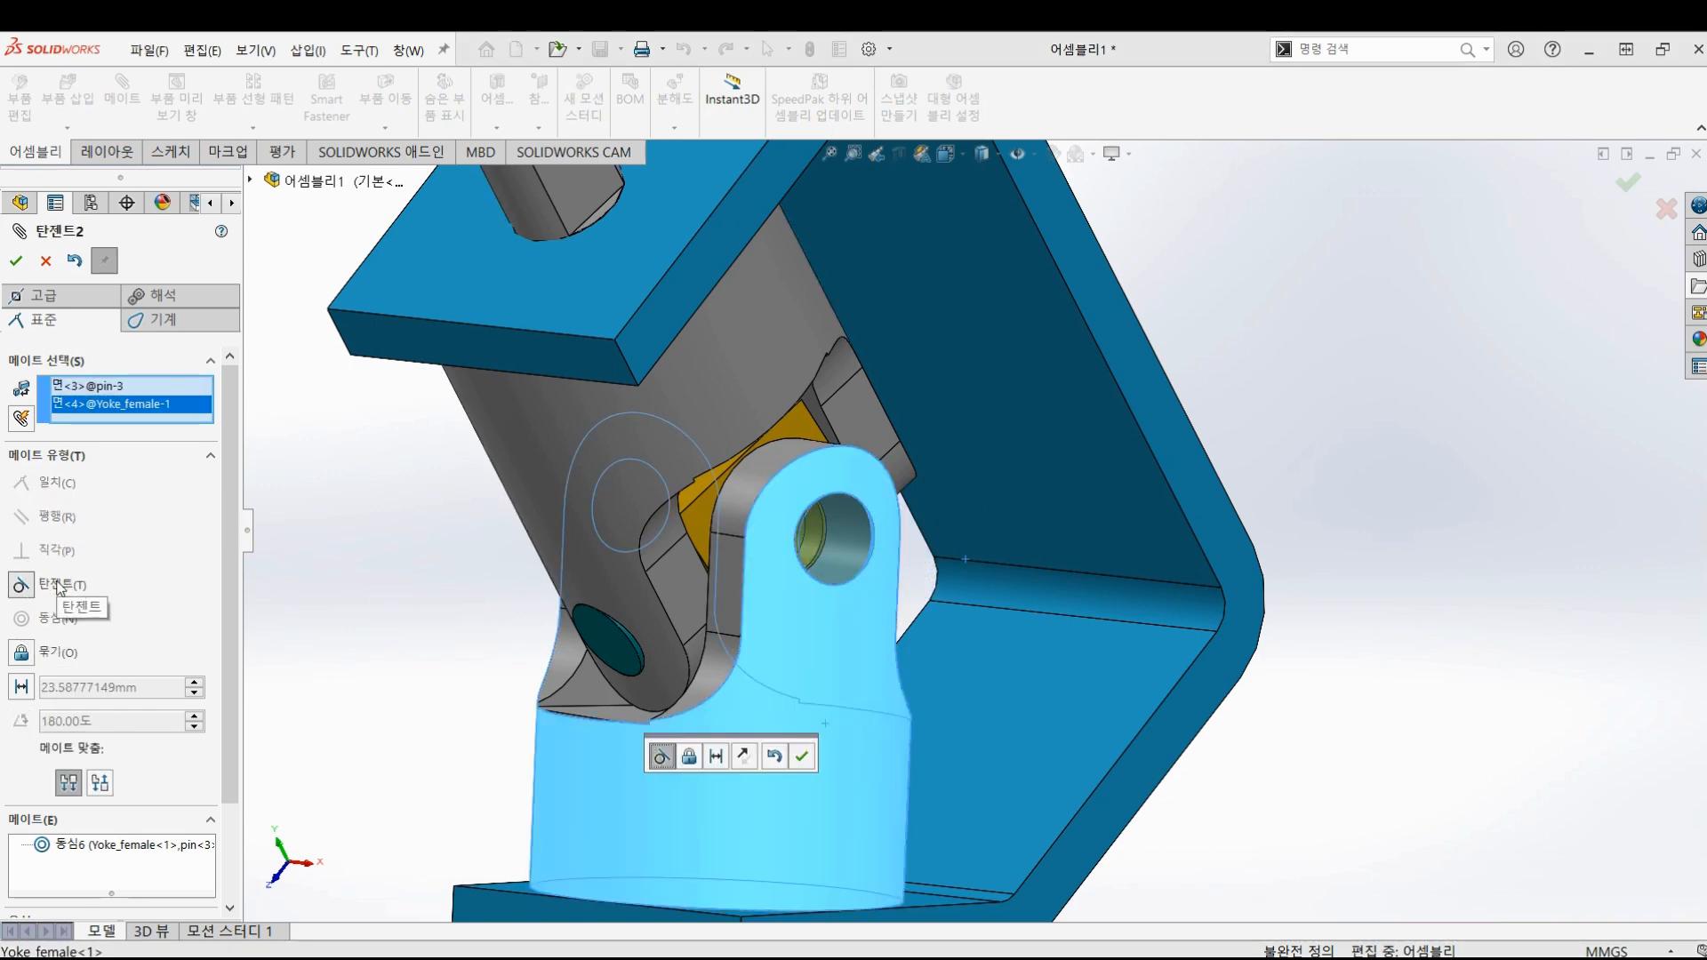
pyautogui.click(21, 269)
pyautogui.click(21, 268)
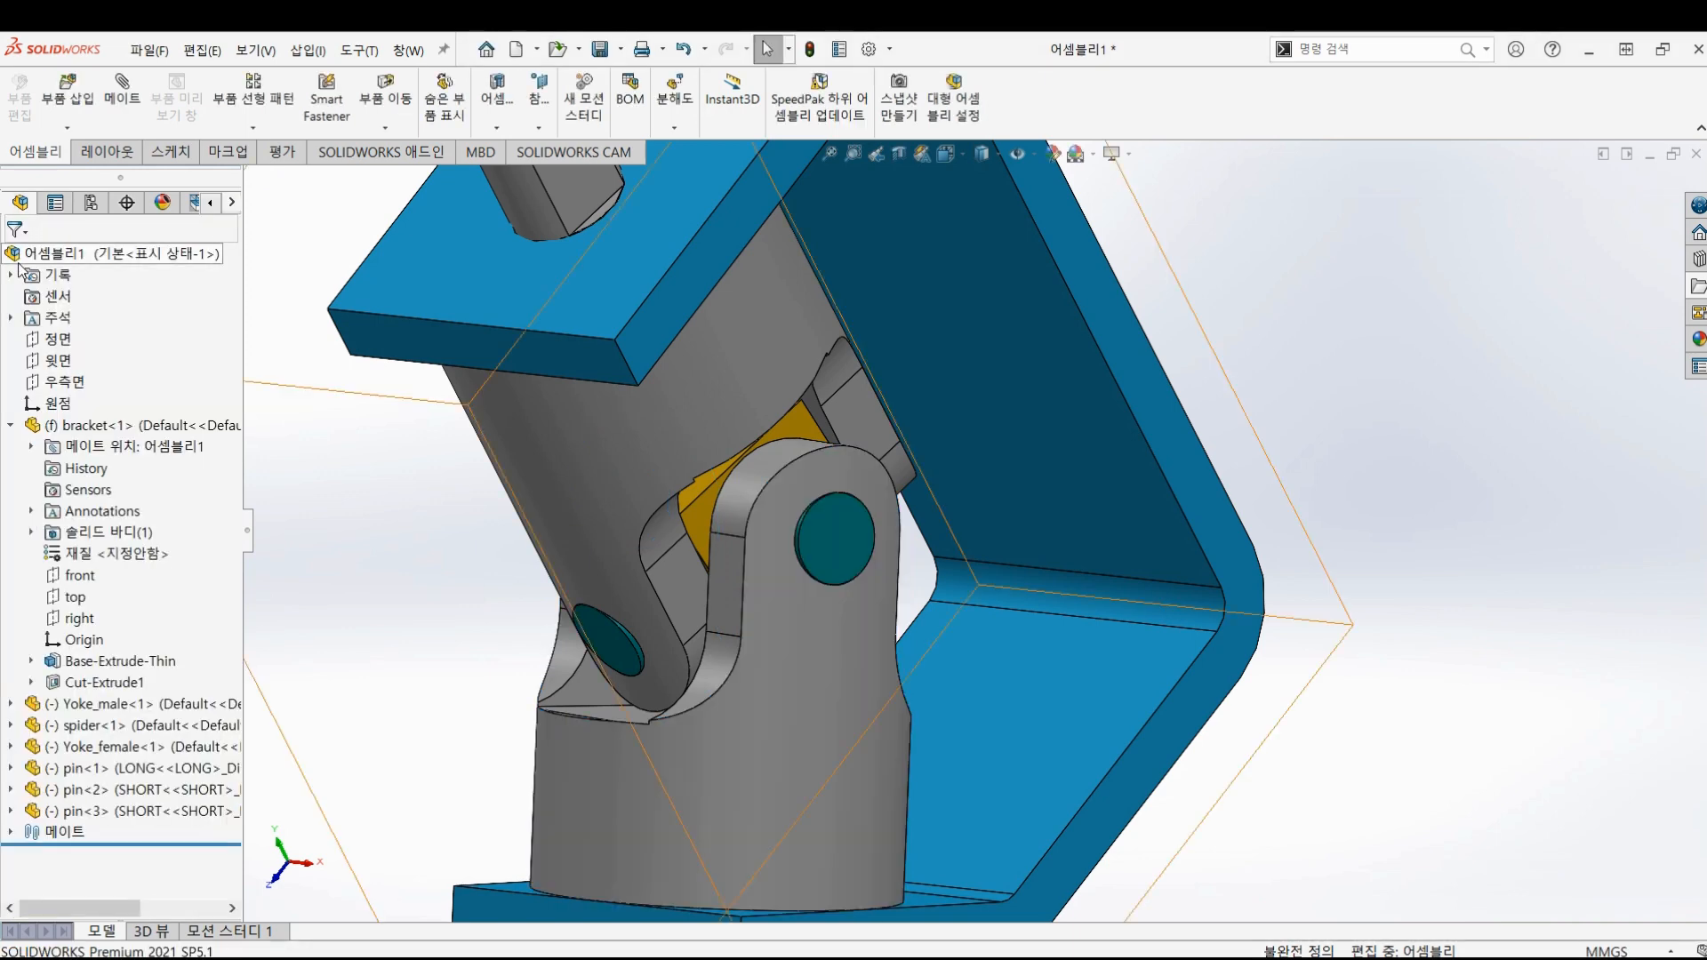
# - Show the whole joint in isometric view and rotate Yoke_male and Yoke_female to check how the assembly with both short pins moves
pyautogui.press('f')
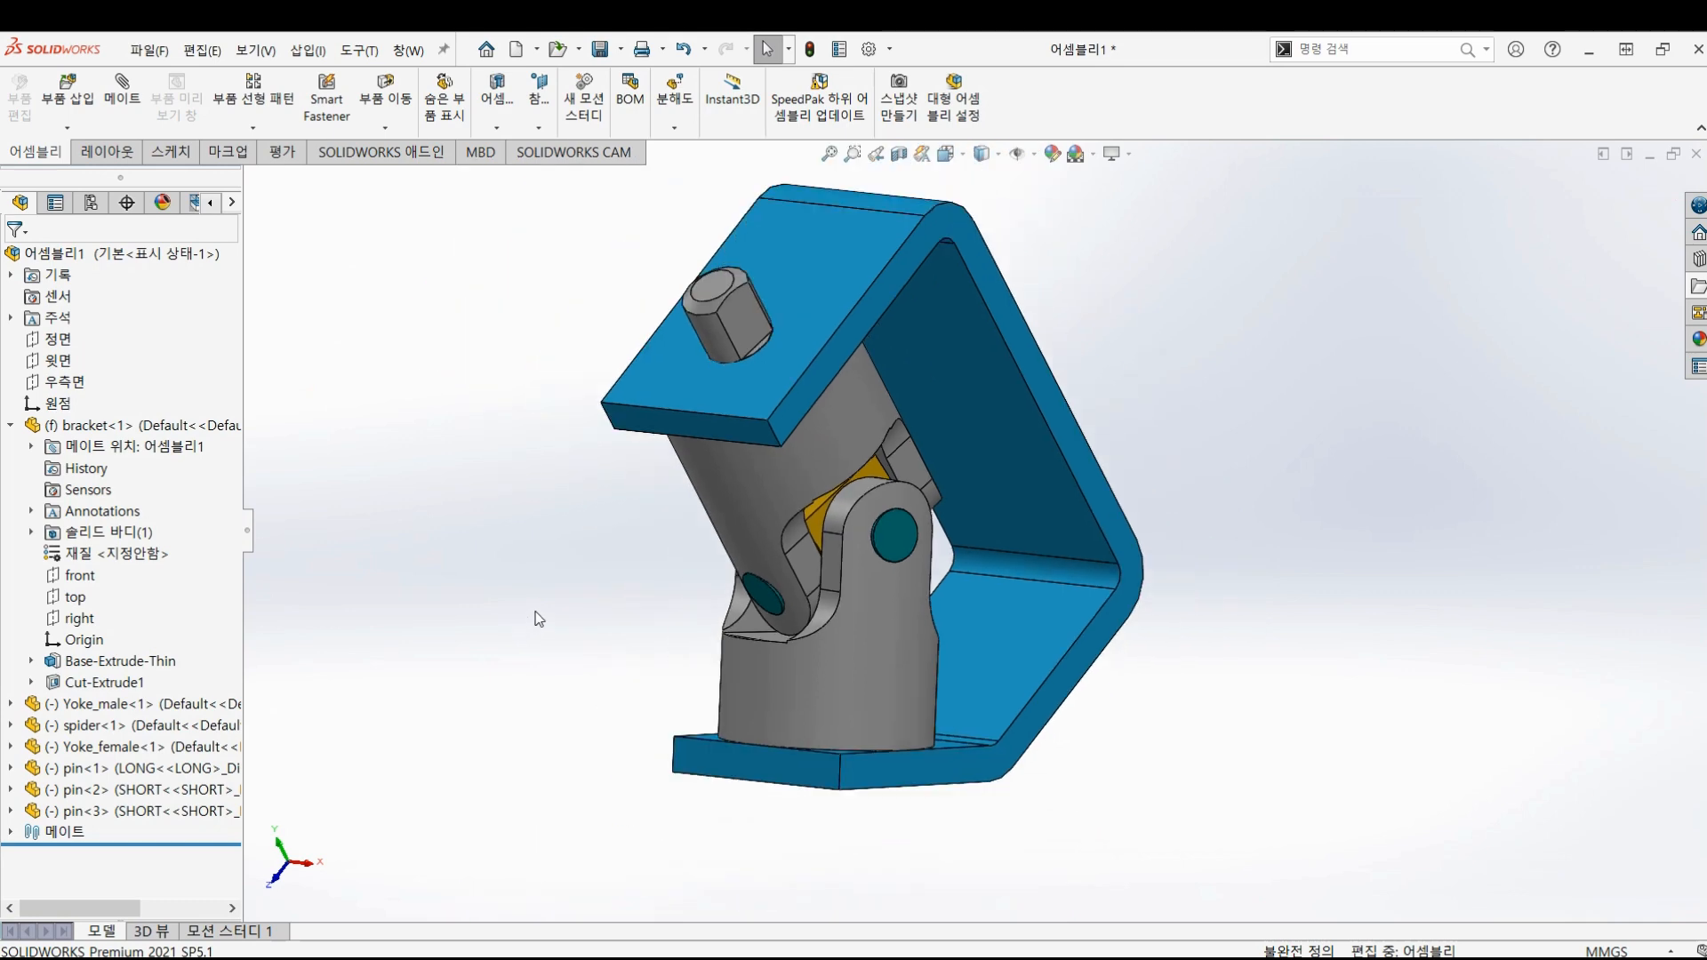
pyautogui.moveTo(616, 572); pyautogui.dragTo(971, 700, button='middle')
pyautogui.scroll(1, 977, 645)
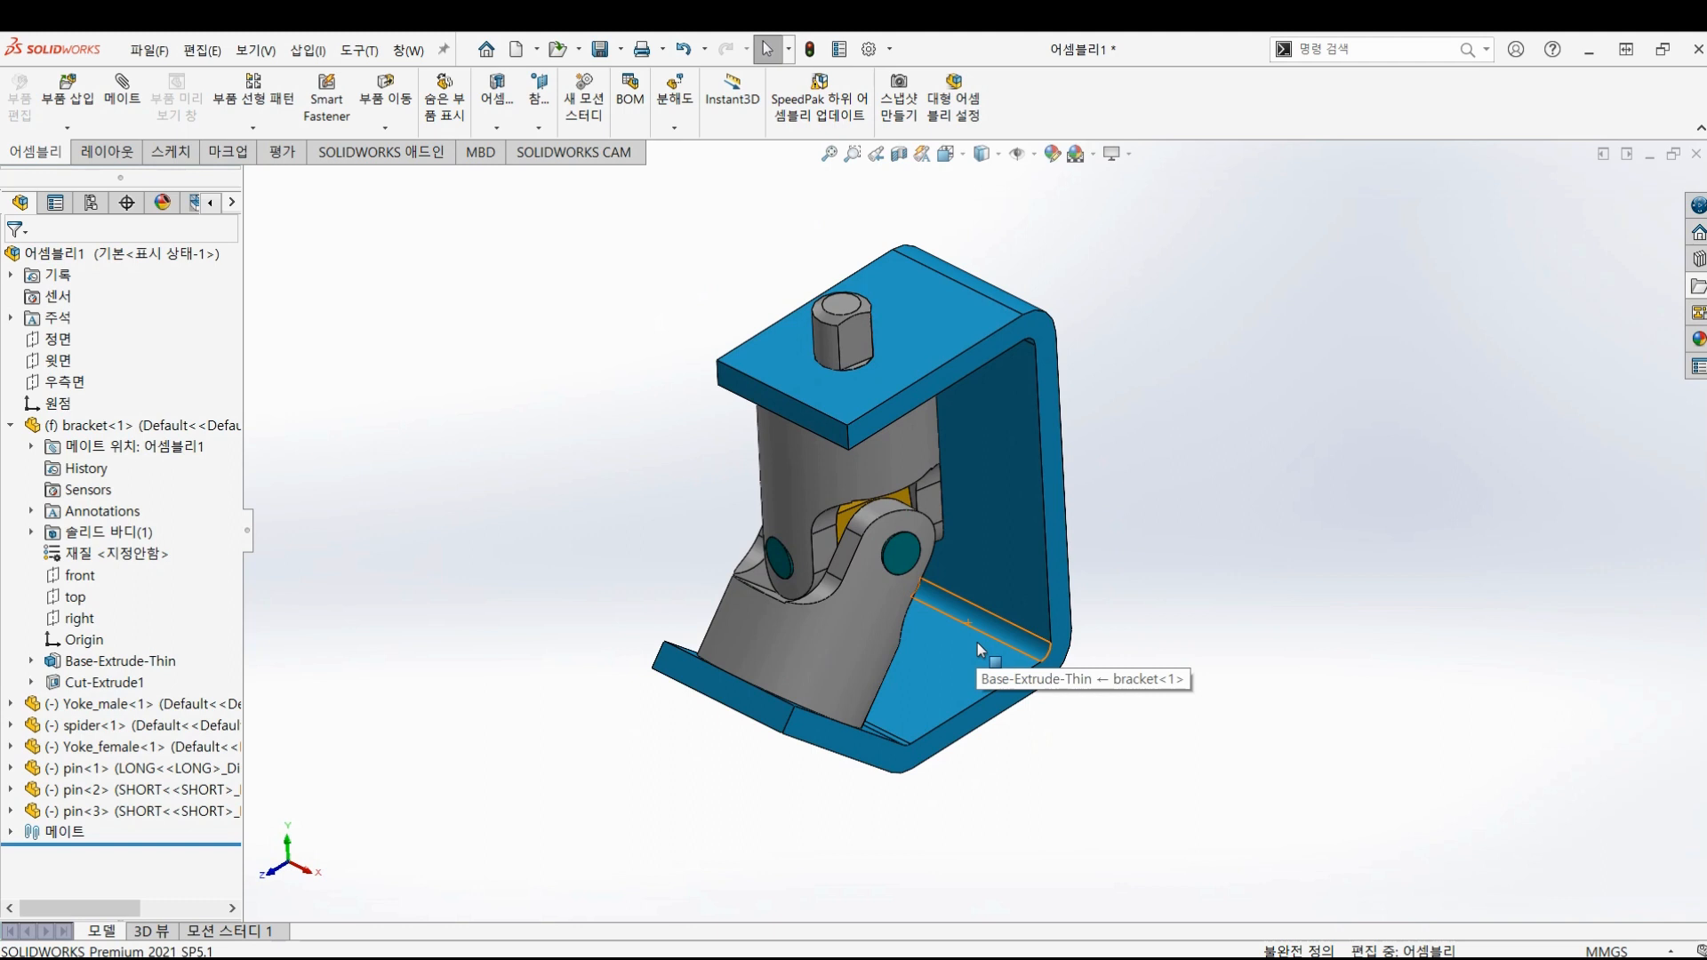
pyautogui.hotkey('ctrl', '7')
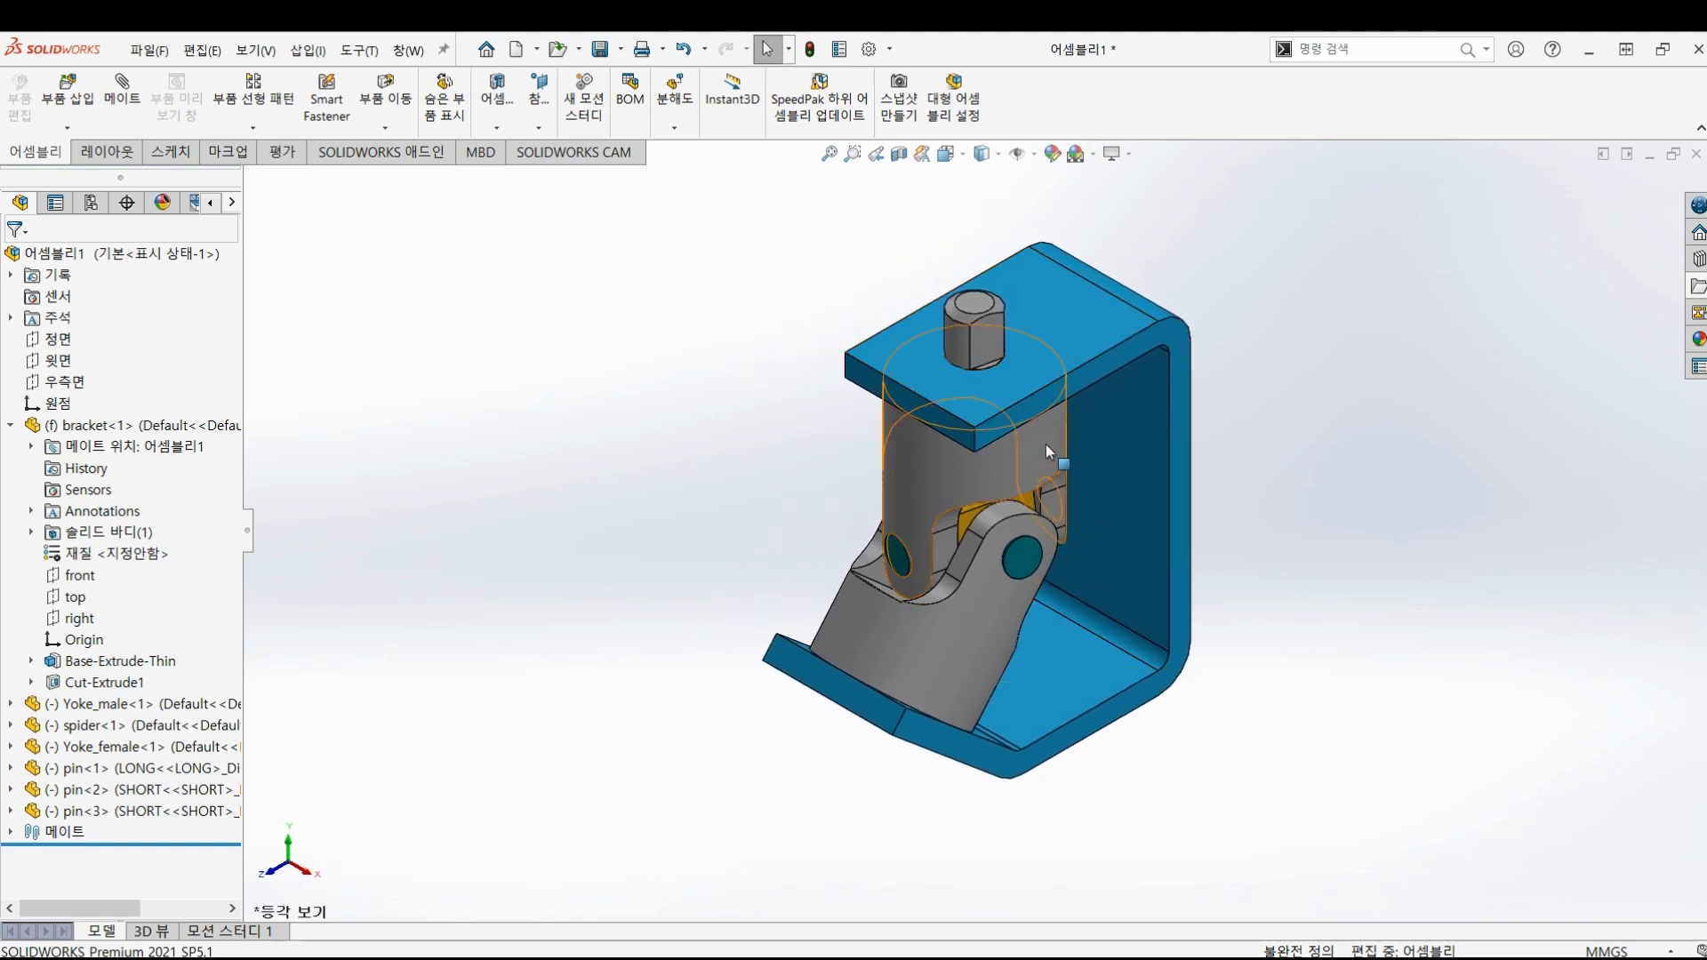
pyautogui.moveTo(1046, 451); pyautogui.dragTo(1000, 386)
pyautogui.moveTo(1049, 484); pyautogui.dragTo(852, 484)
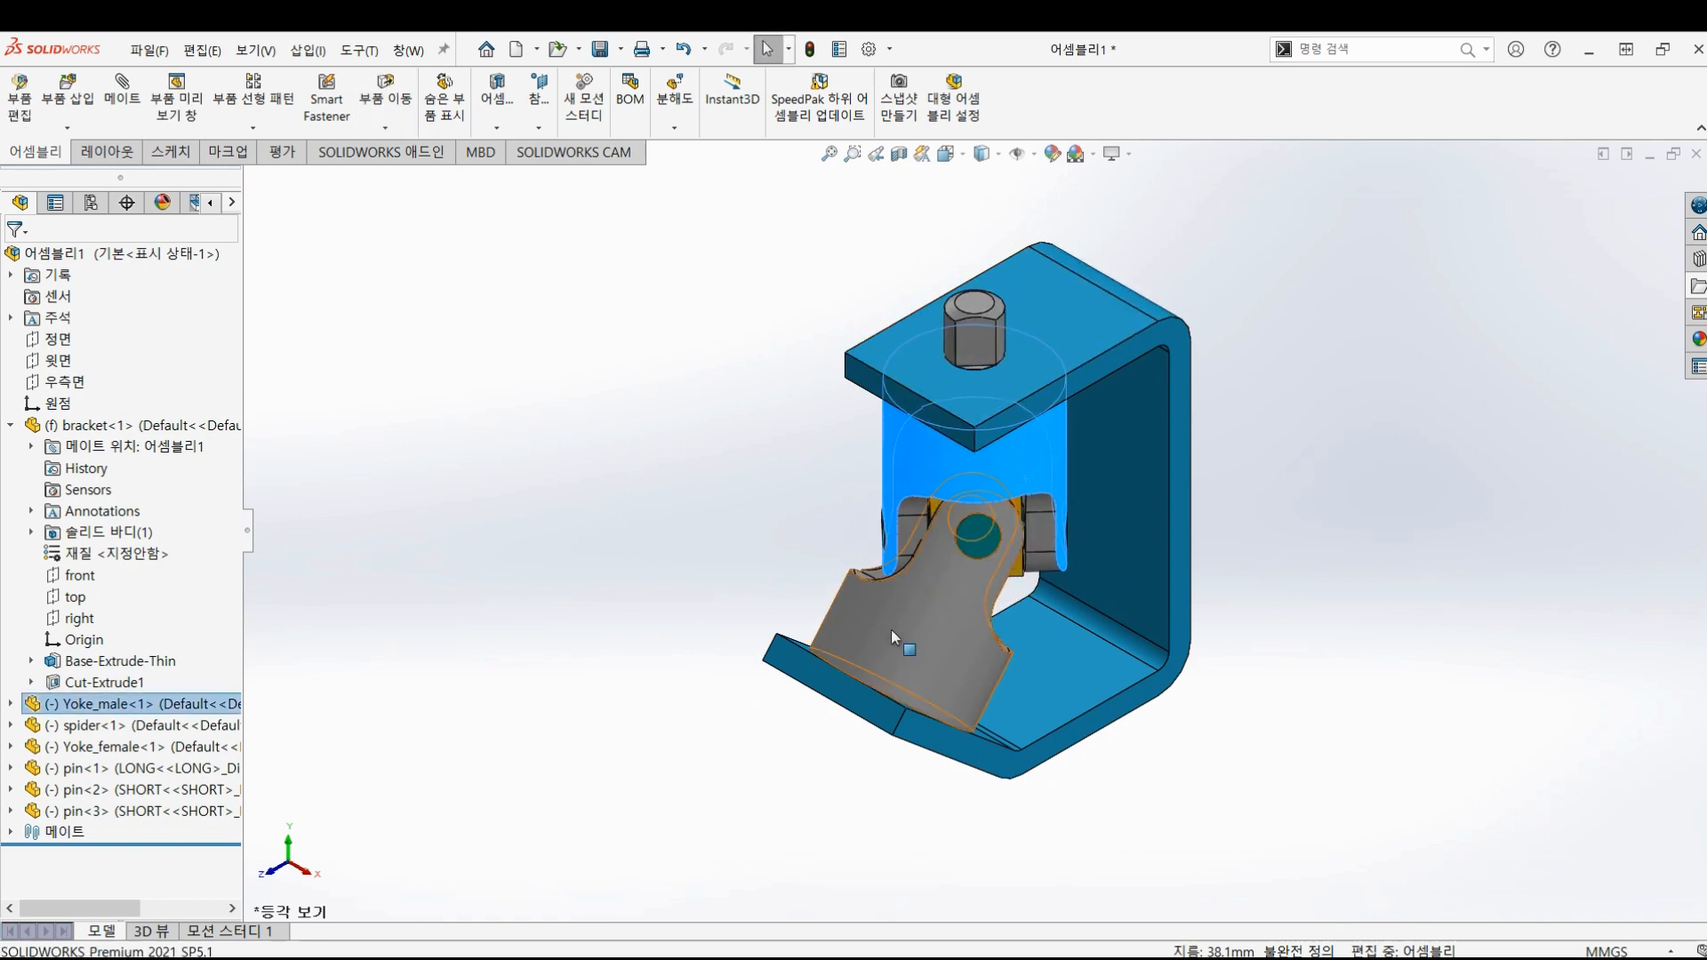
pyautogui.moveTo(891, 630); pyautogui.dragTo(629, 473)
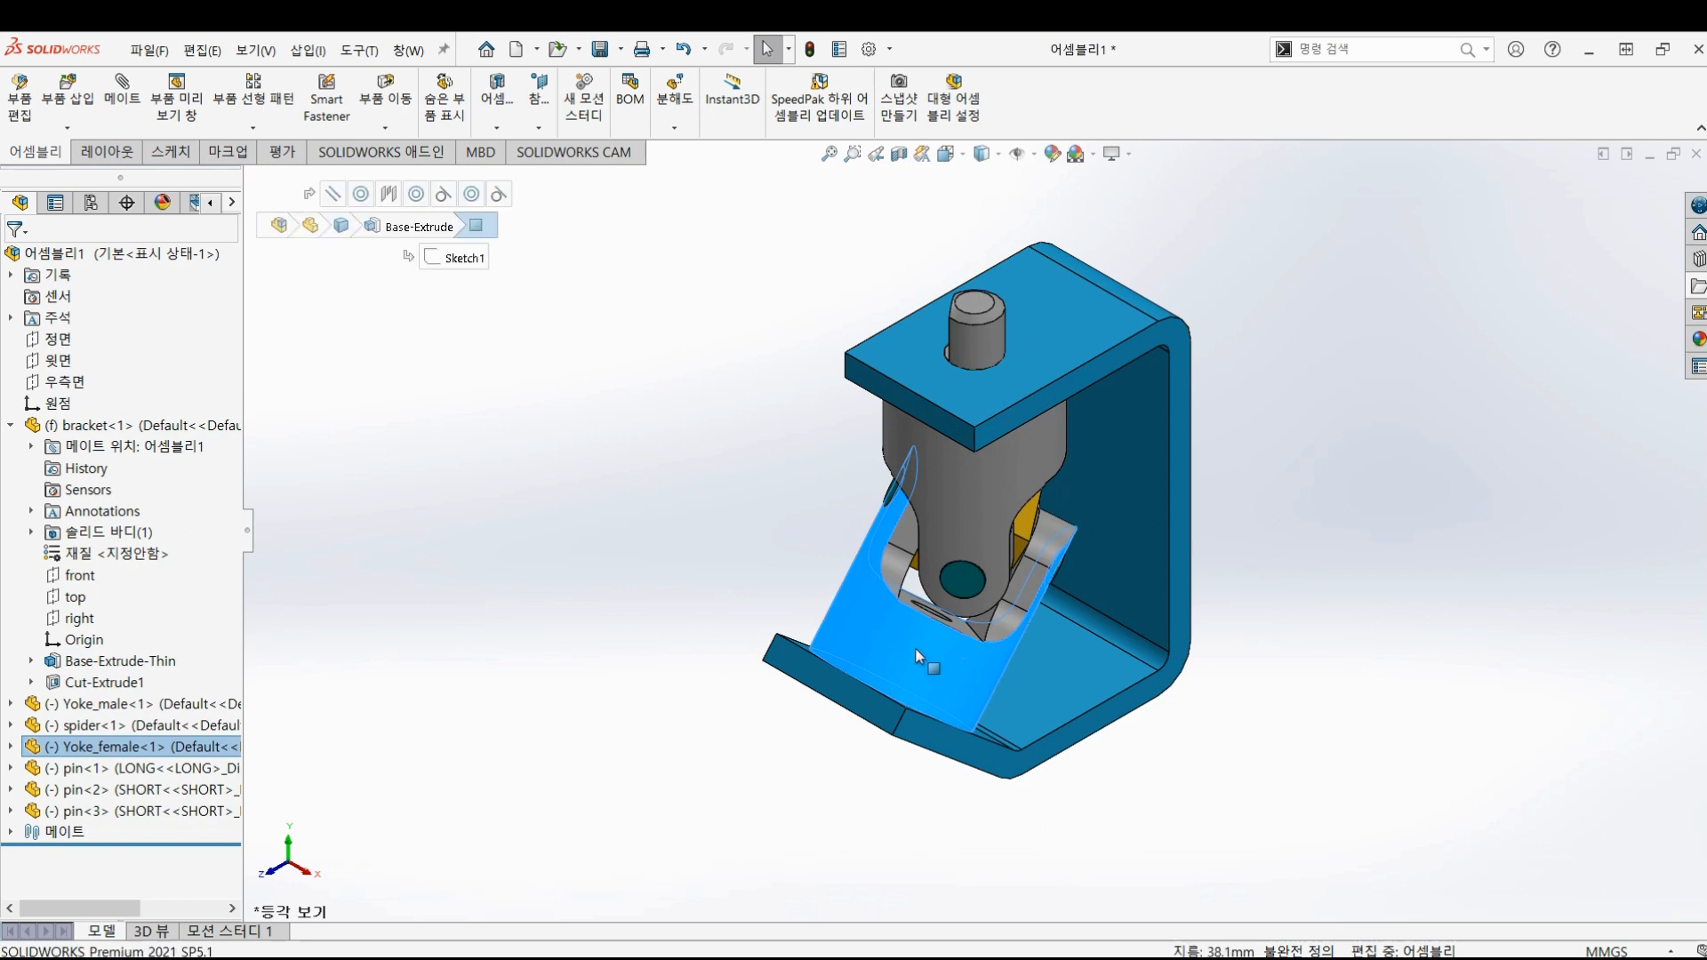
pyautogui.moveTo(804, 598); pyautogui.dragTo(840, 626)
pyautogui.click(710, 539)
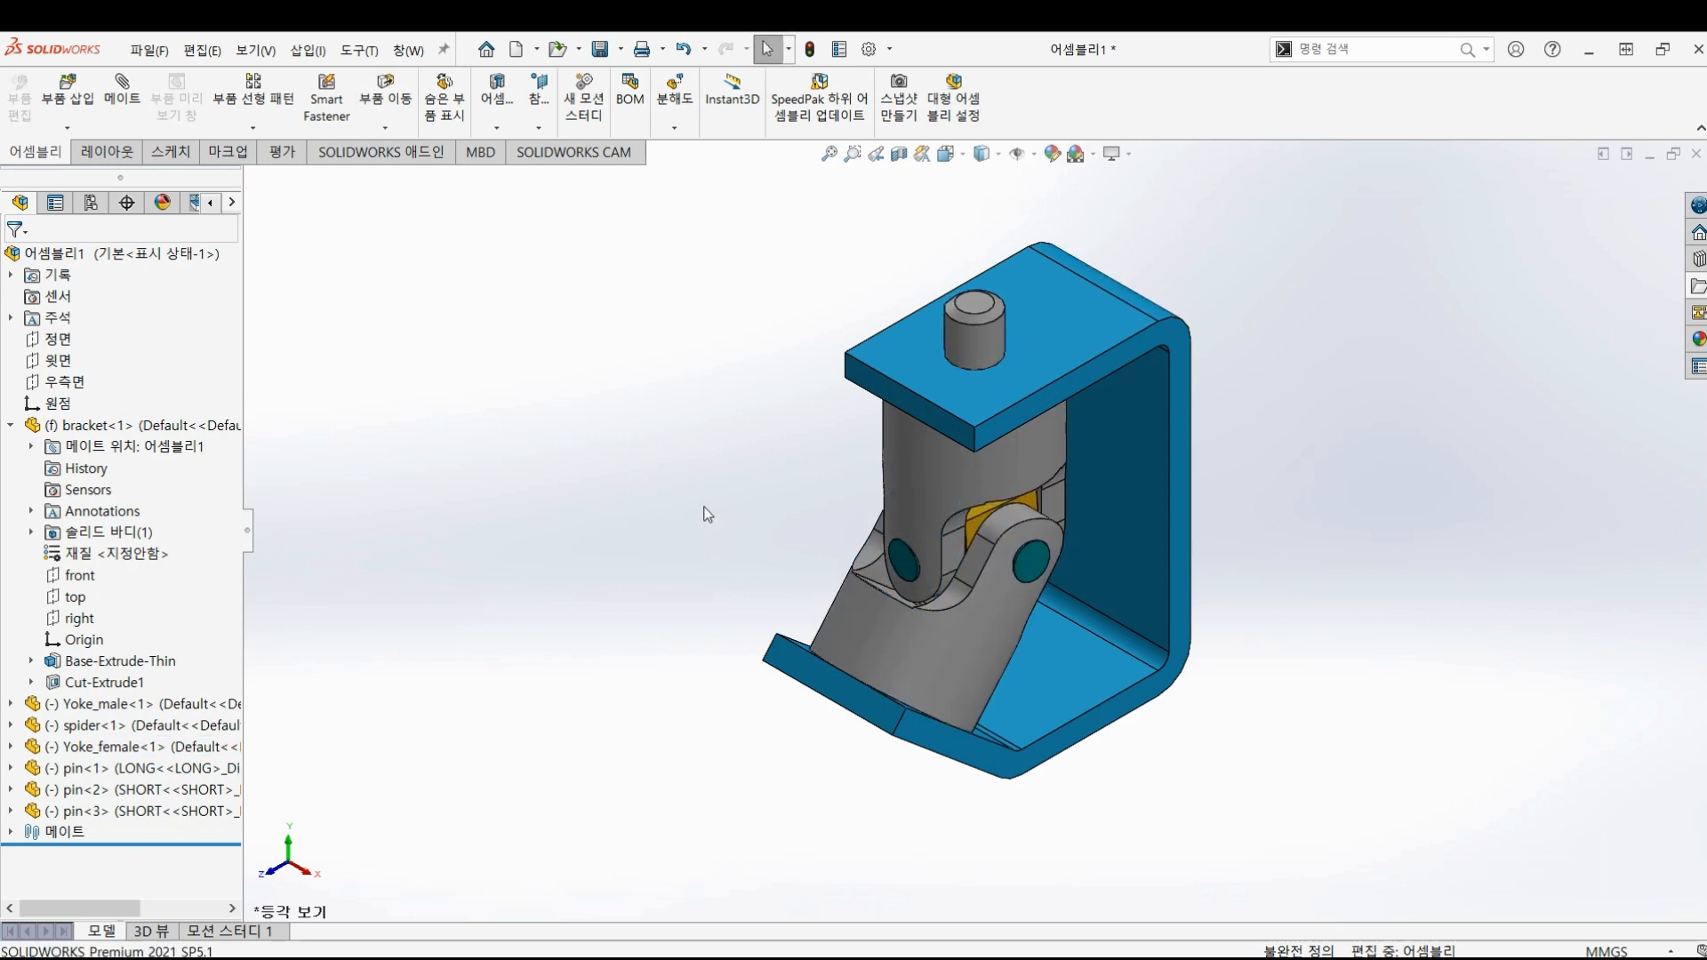